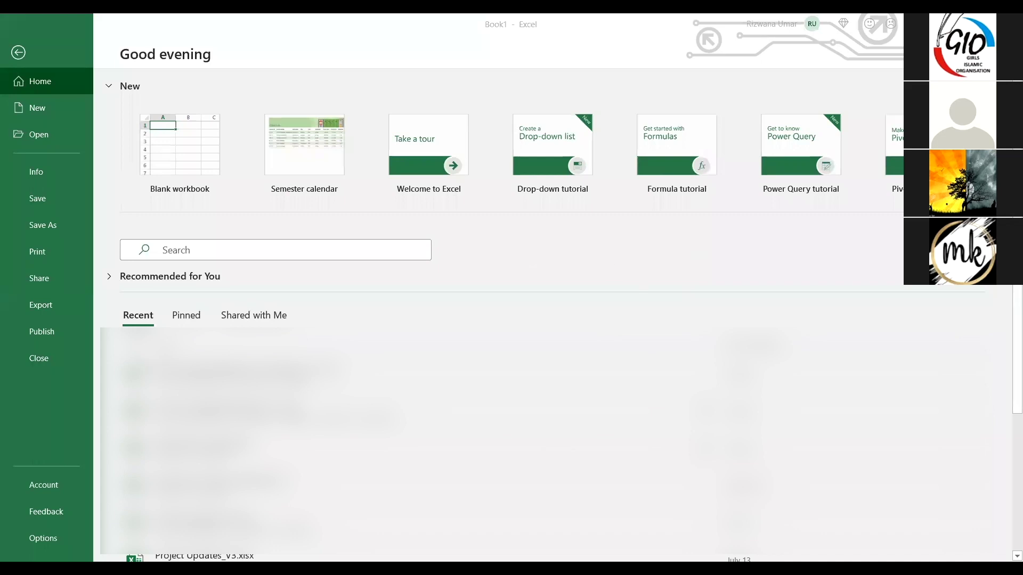
Browse the gallery of ready-made workbook templates for starting a new file
left_click(20, 56)
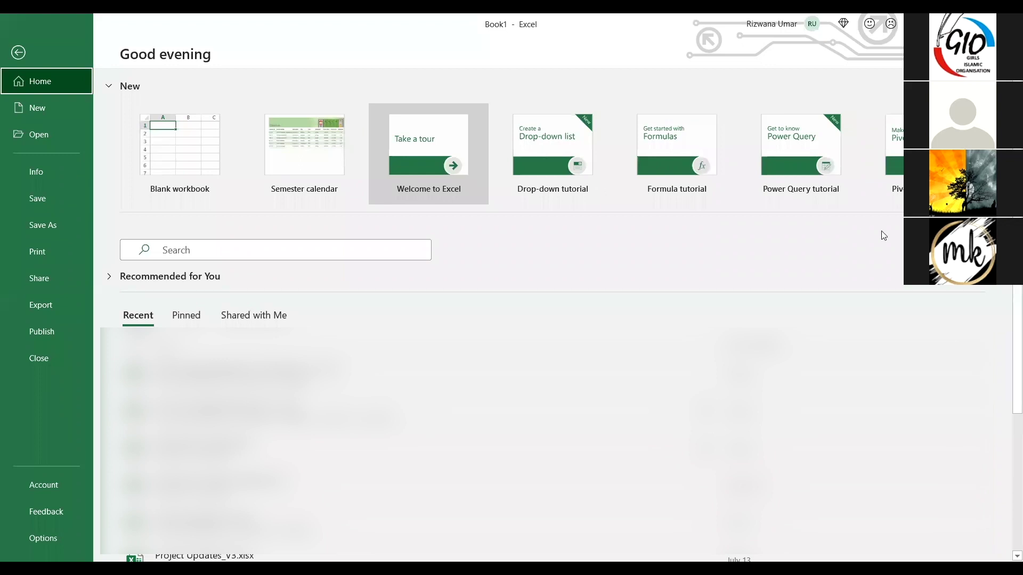
left_click(38, 108)
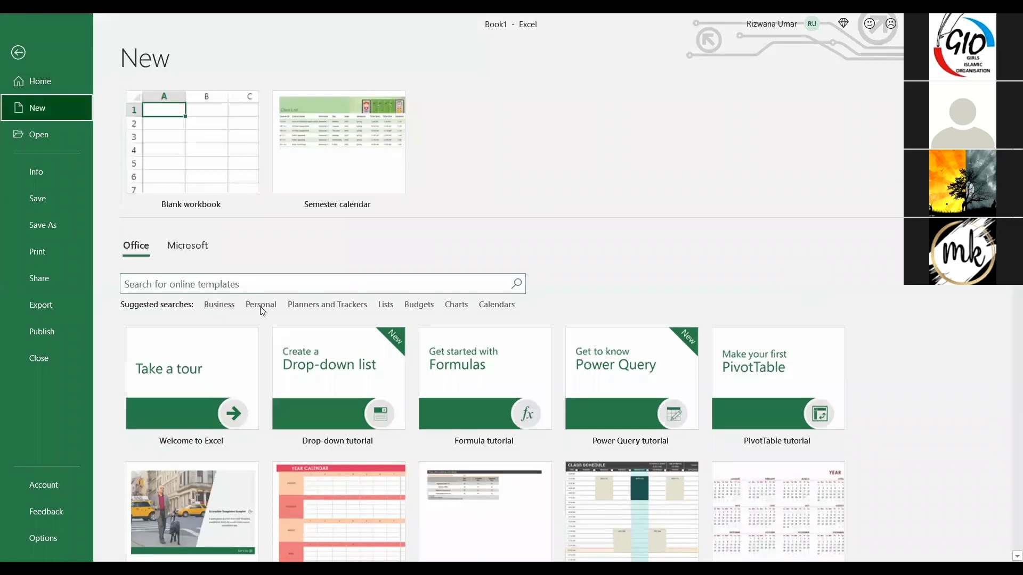
scroll(260, 312, "down", 3)
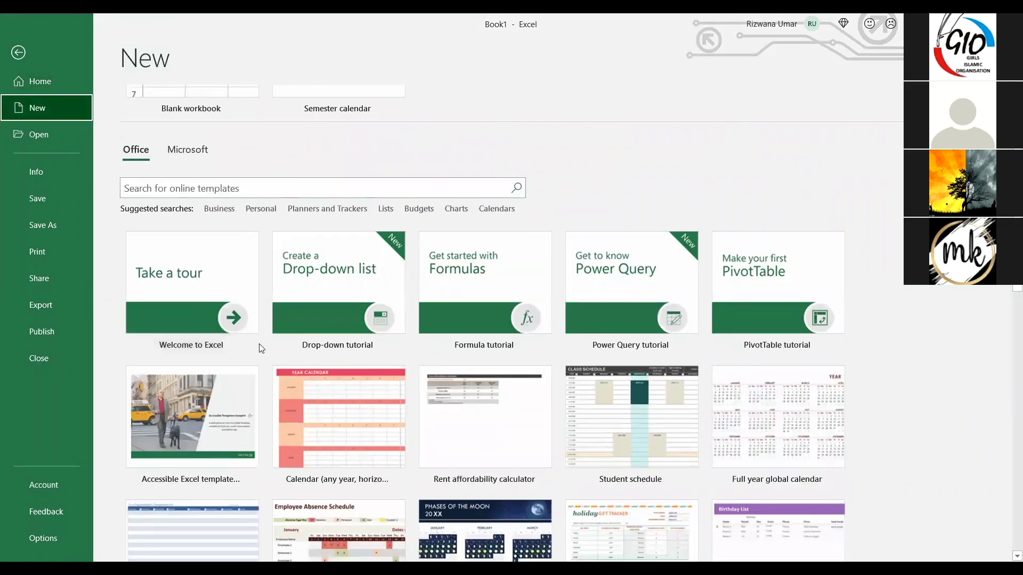
scroll(231, 437, "down", 2)
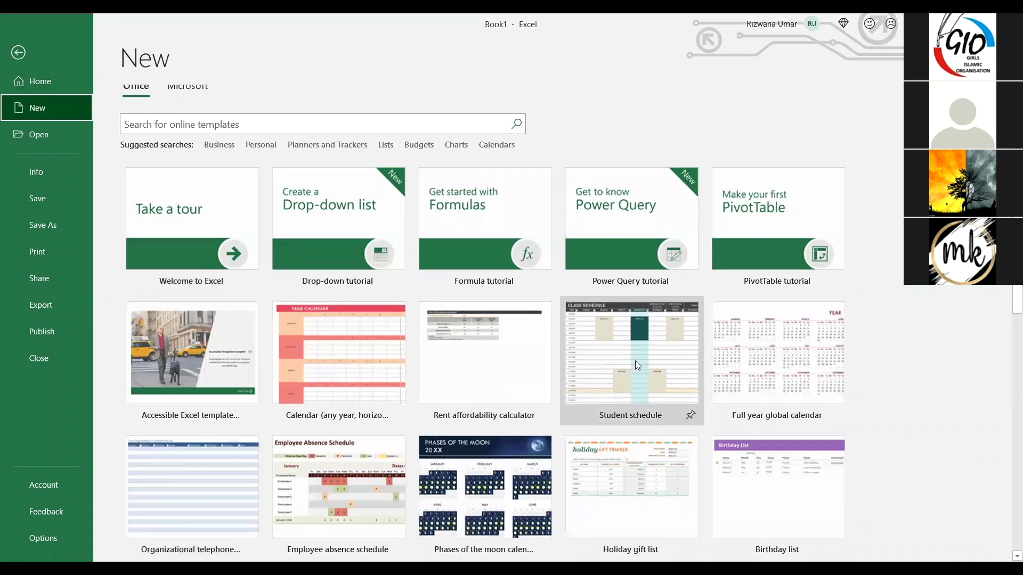
scroll(635, 363, "down", 3)
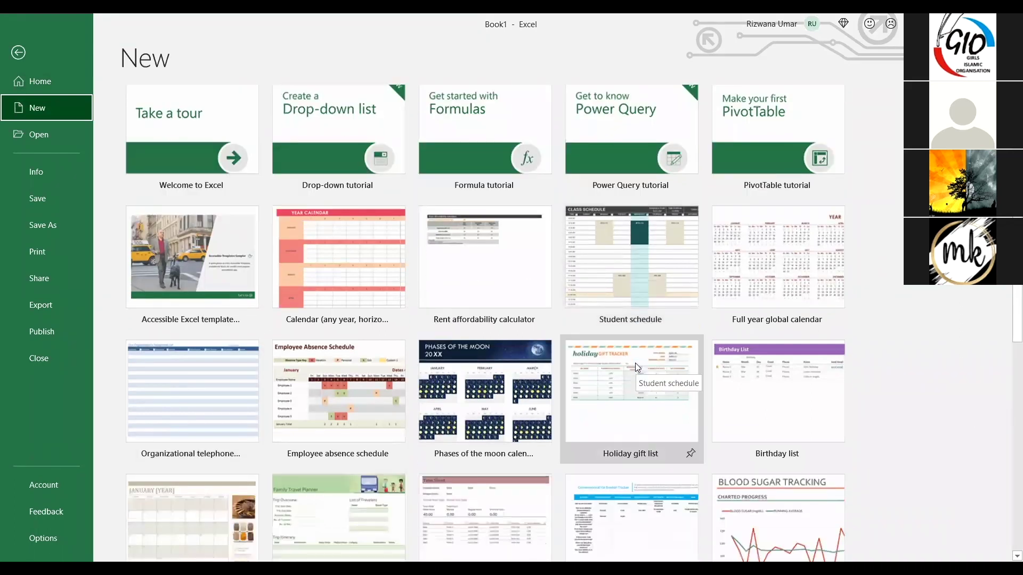
scroll(634, 366, "down", 5)
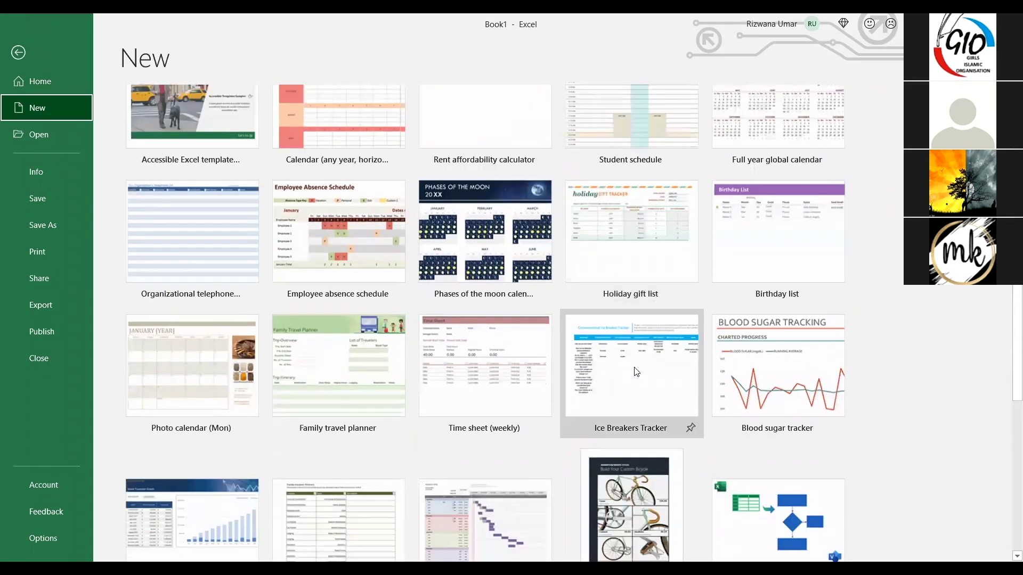
scroll(414, 401, "down", 2)
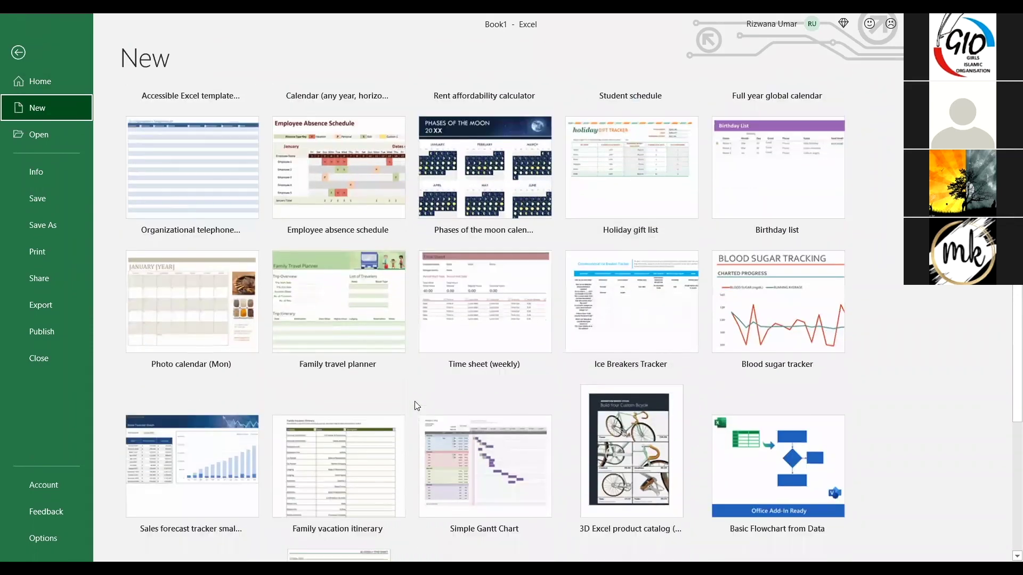
scroll(415, 405, "up", 5)
scroll(417, 406, "up", 10)
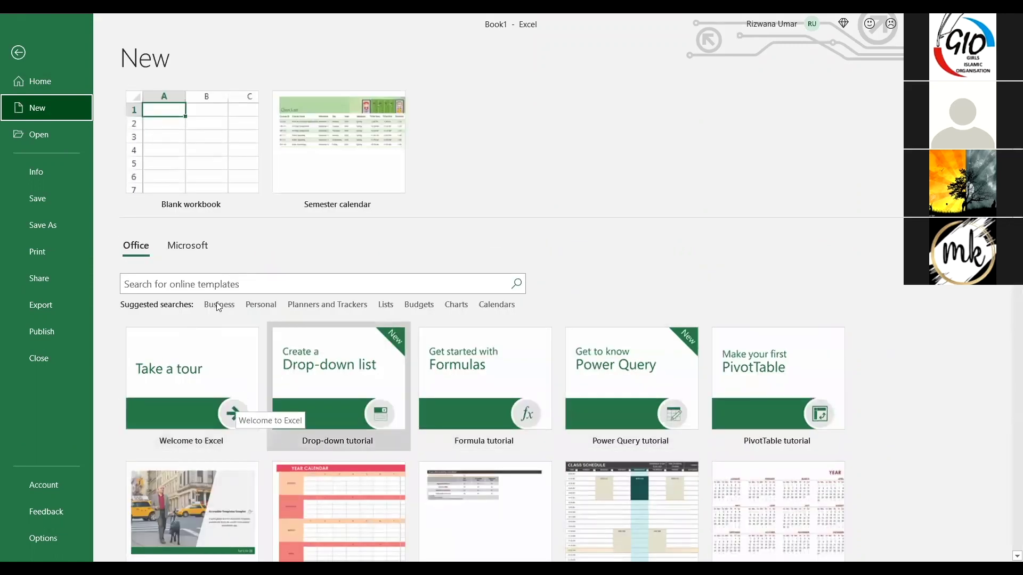
Search the online templates for "business", then return to the full template gallery and look through it
left_click(244, 285)
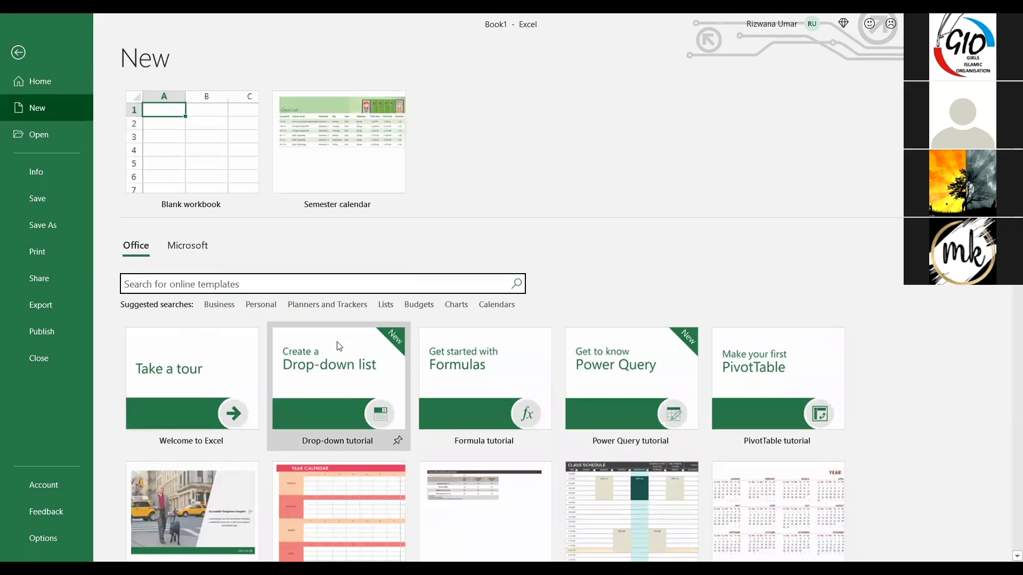
type("business")
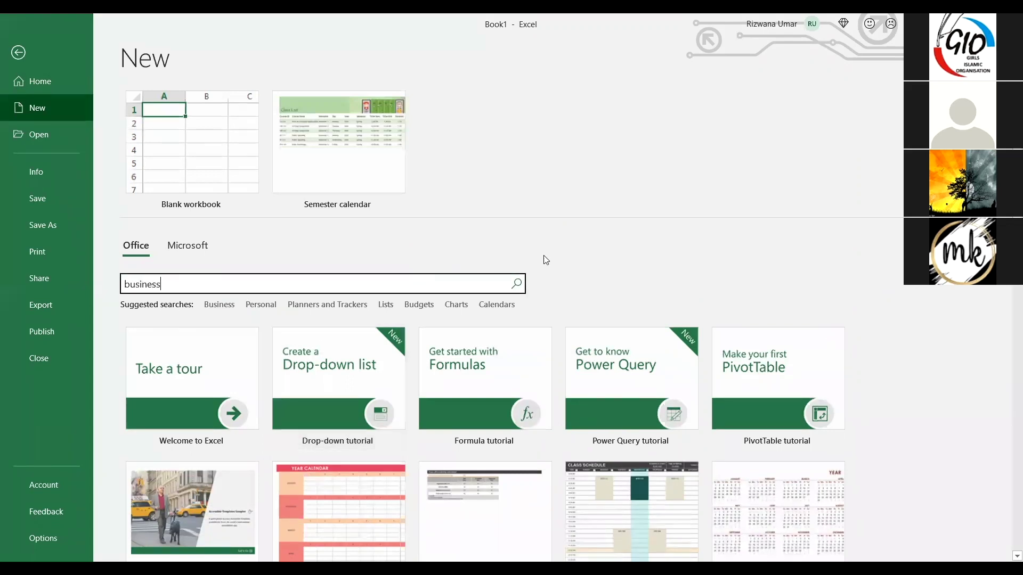
left_click(516, 284)
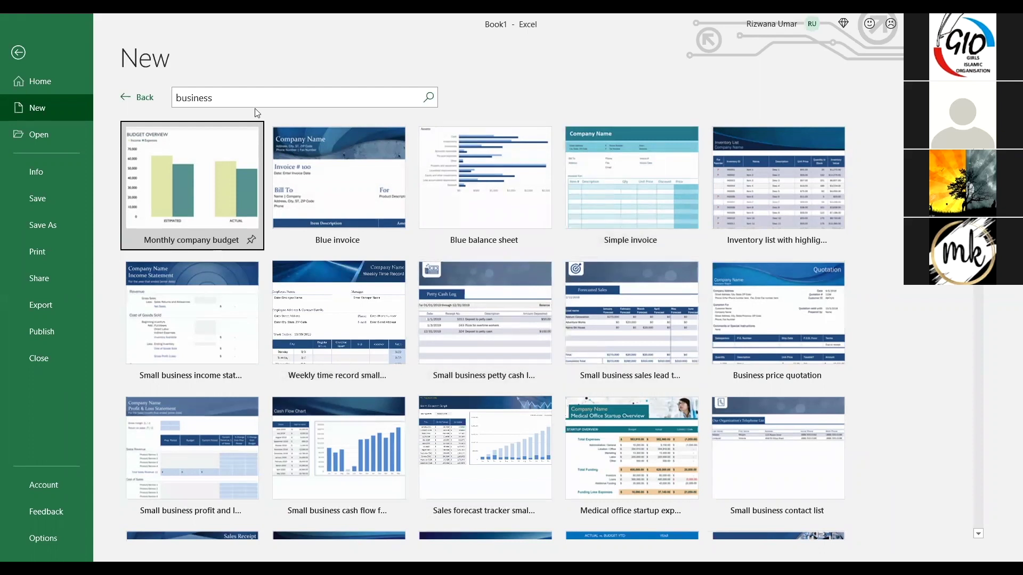
left_click(131, 97)
scroll(336, 346, "down", 2)
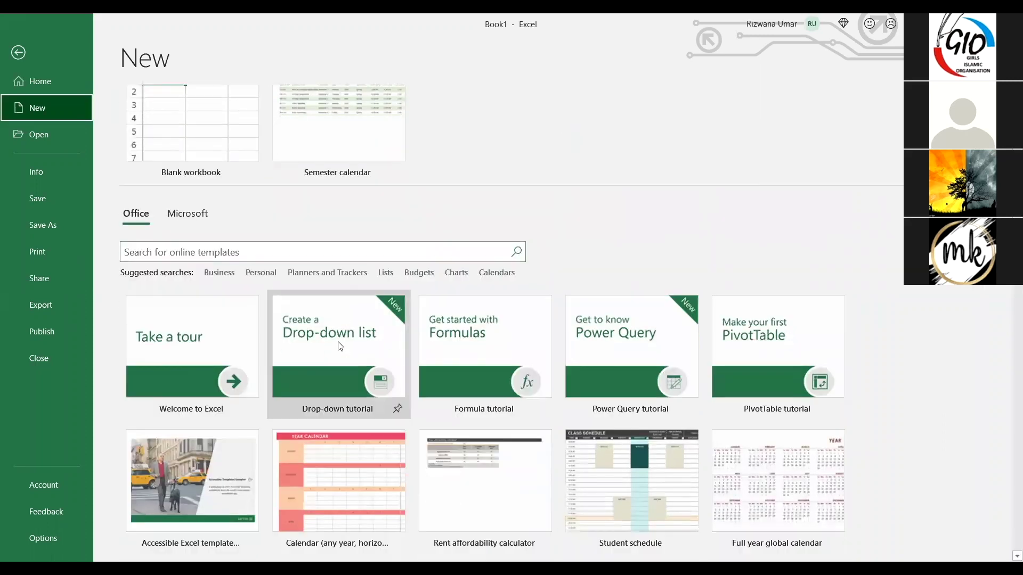
scroll(333, 343, "down", 2)
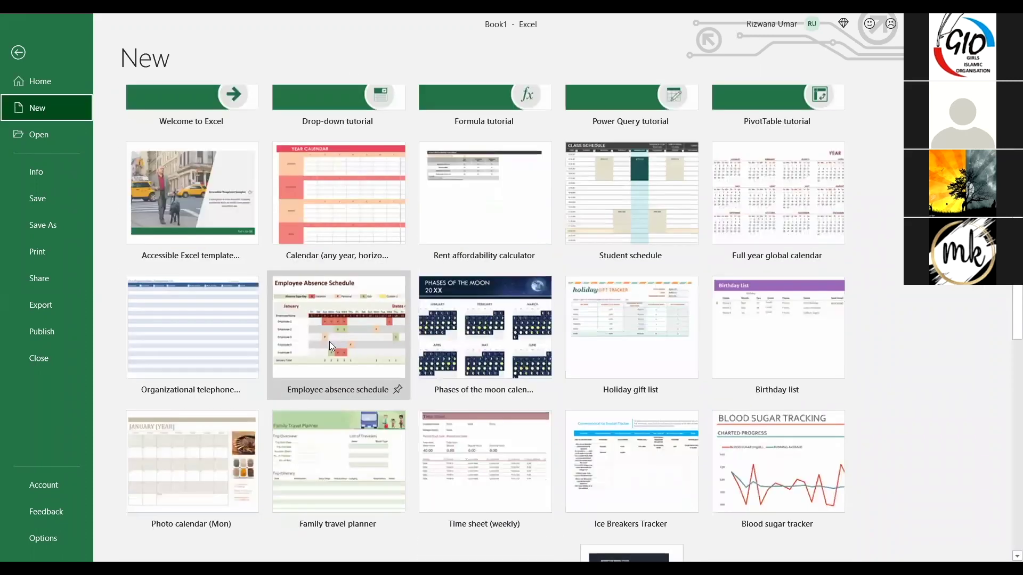
scroll(329, 345, "up", 4)
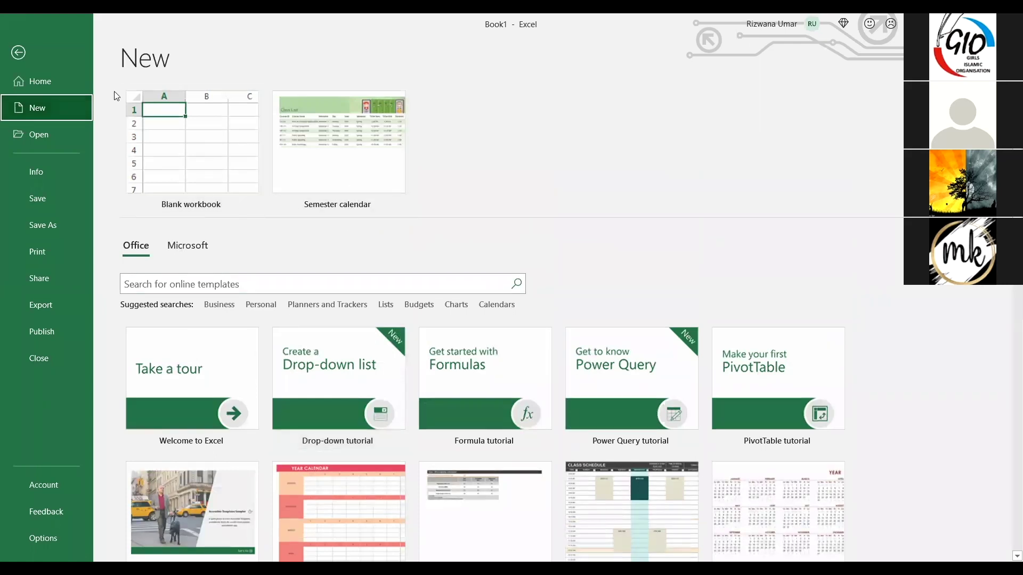
Examine the Pinned, Recent and Shared with Me workbook lists on the start page
left_click(44, 87)
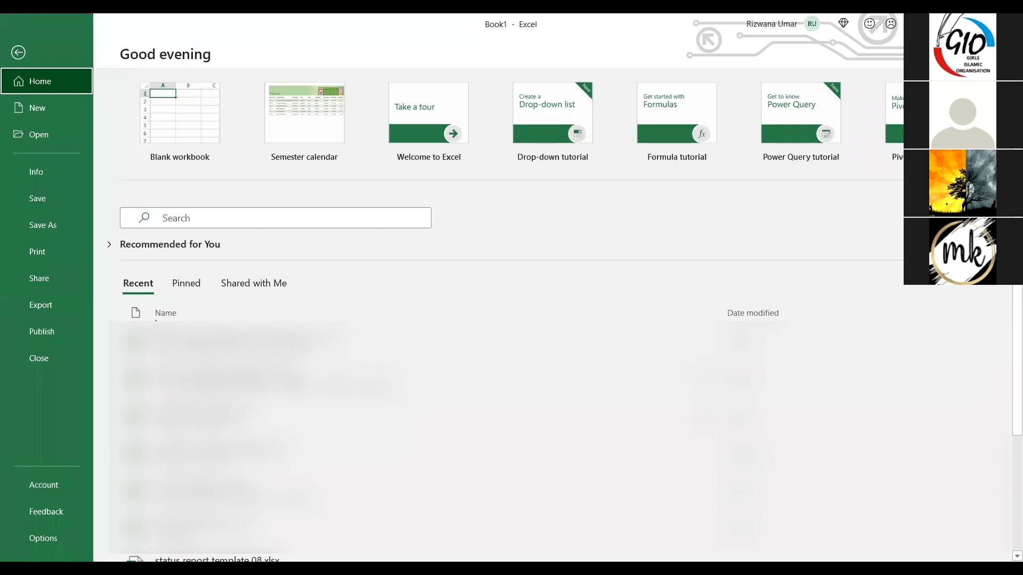
left_click(184, 284)
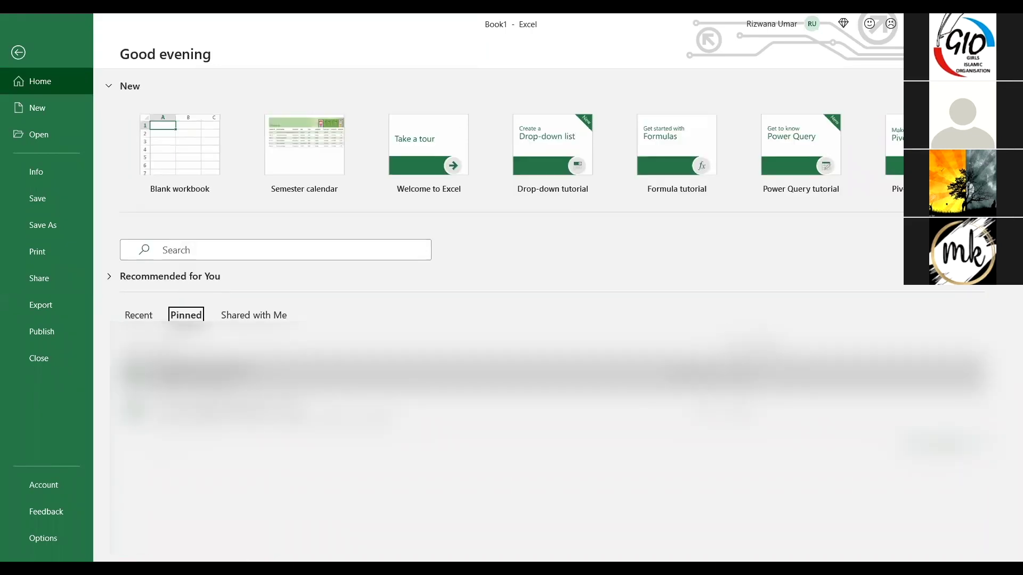
left_click(138, 315)
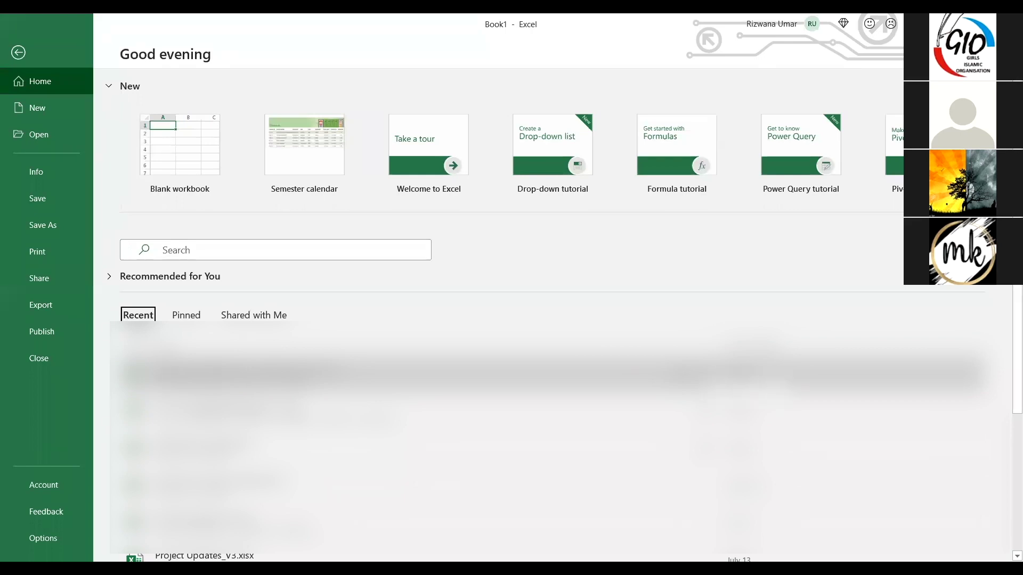
scroll(550, 338, "down", 3)
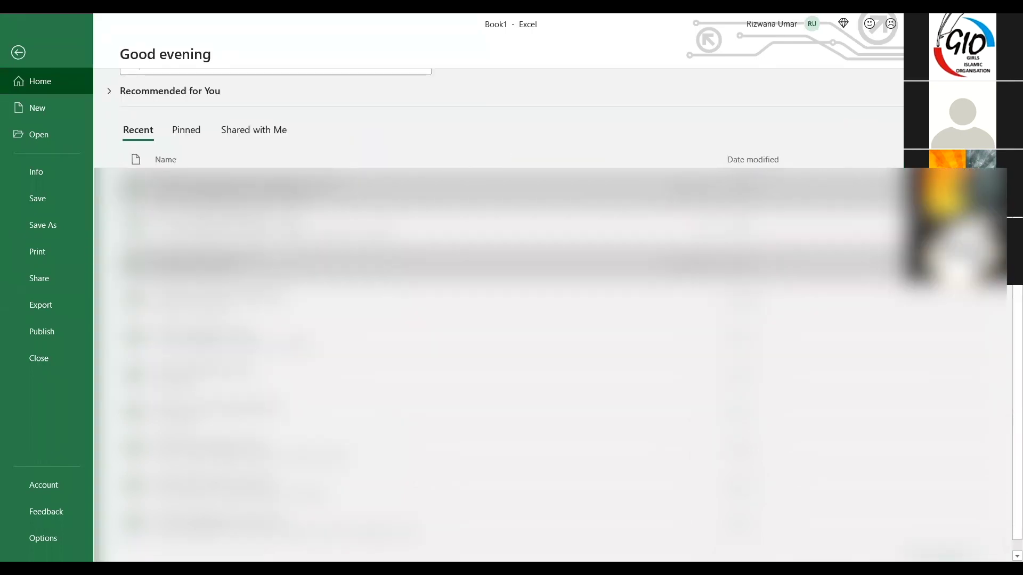
scroll(183, 139, "up", 3)
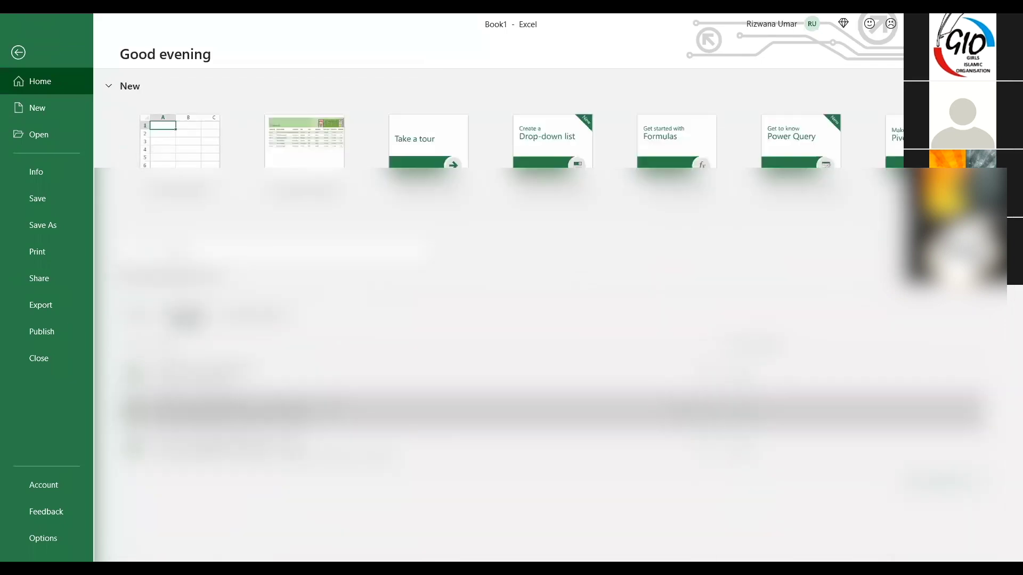
left_click(252, 317)
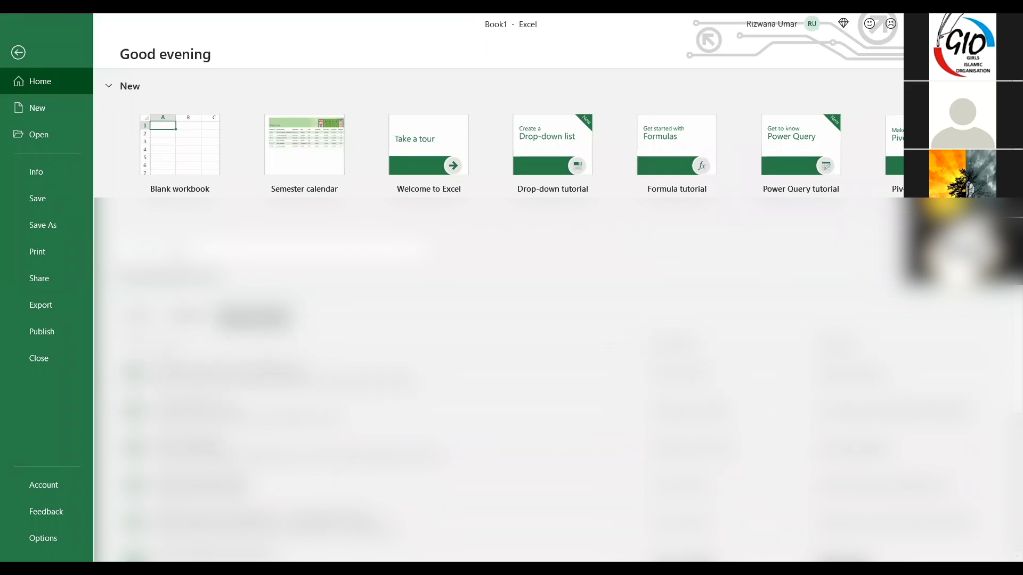
left_click(188, 316)
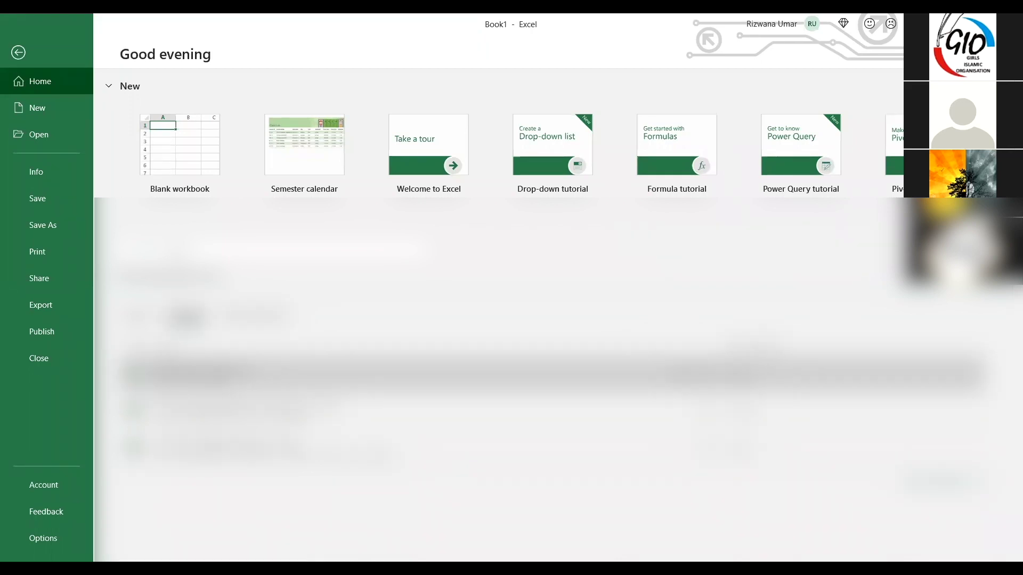
left_click(255, 316)
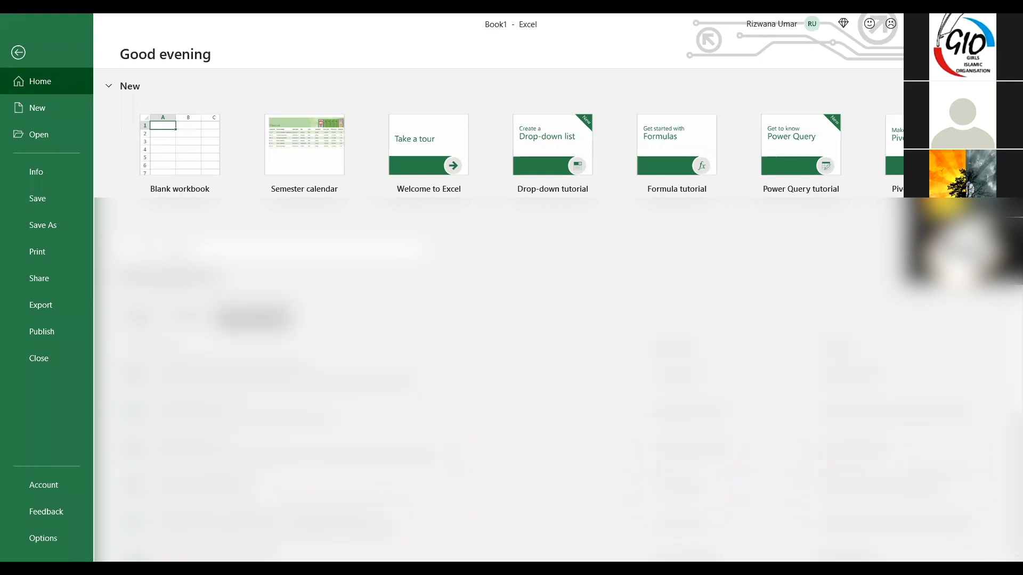
left_click(139, 316)
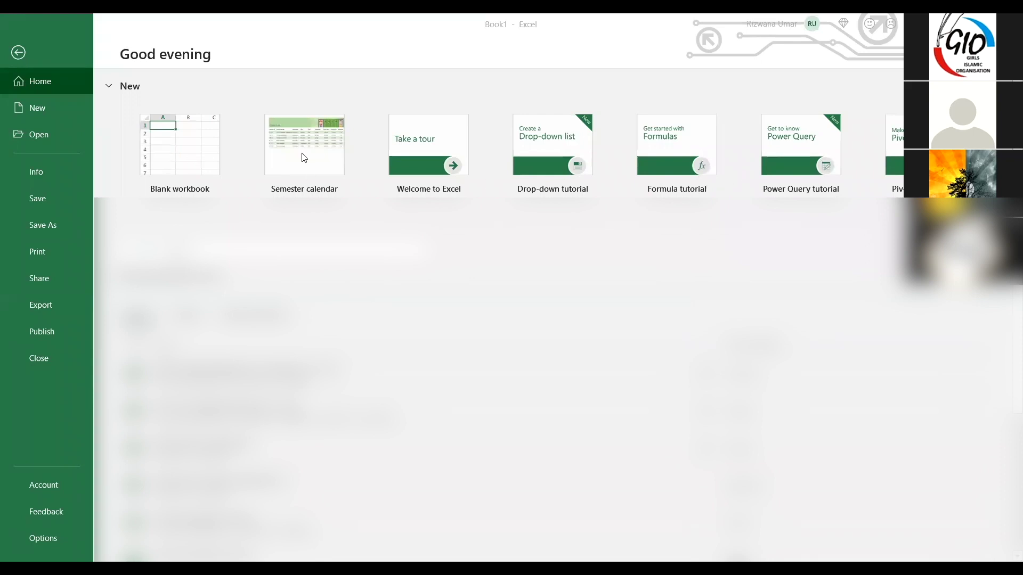
Create a new blank workbook
left_click(189, 165)
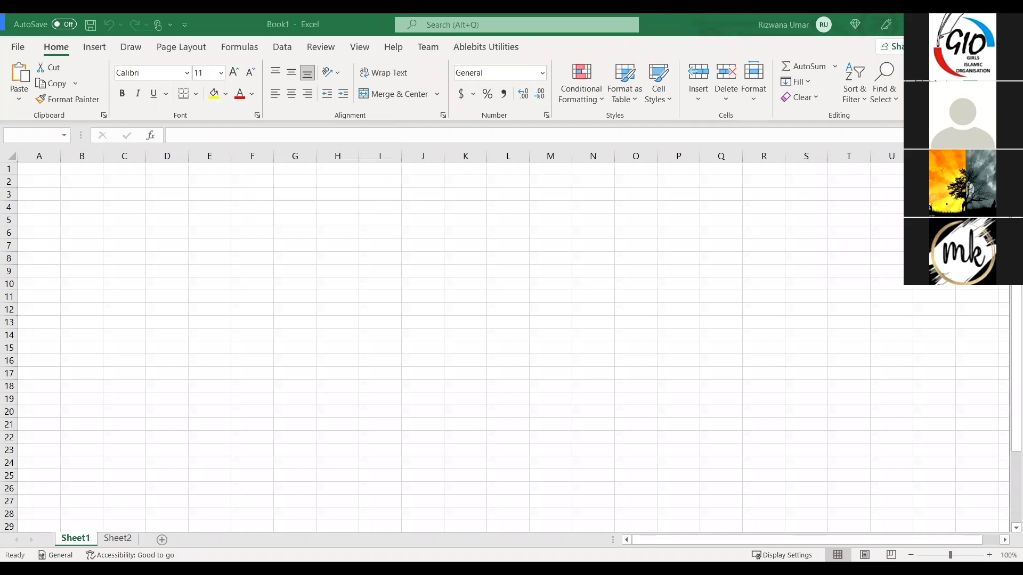
Examine the full Font, Alignment and Number settings for formatting cells, leaving each without changes
left_click(257, 115)
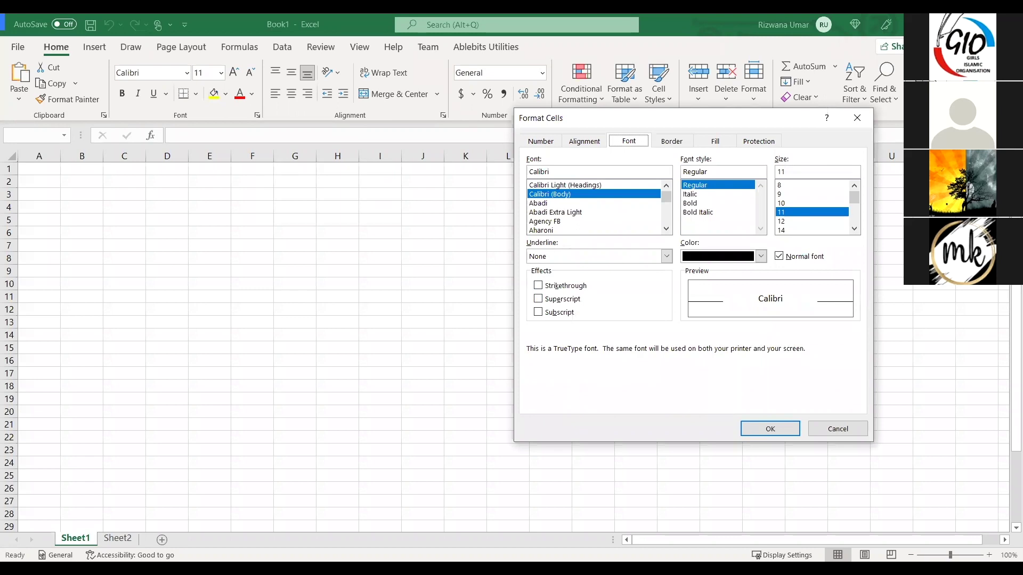
left_click(838, 428)
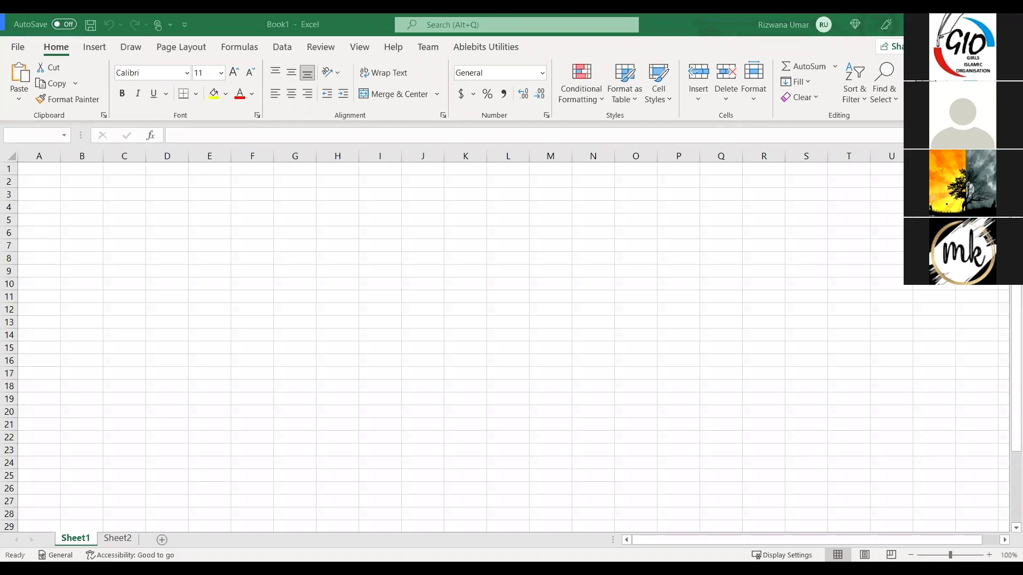
left_click(443, 116)
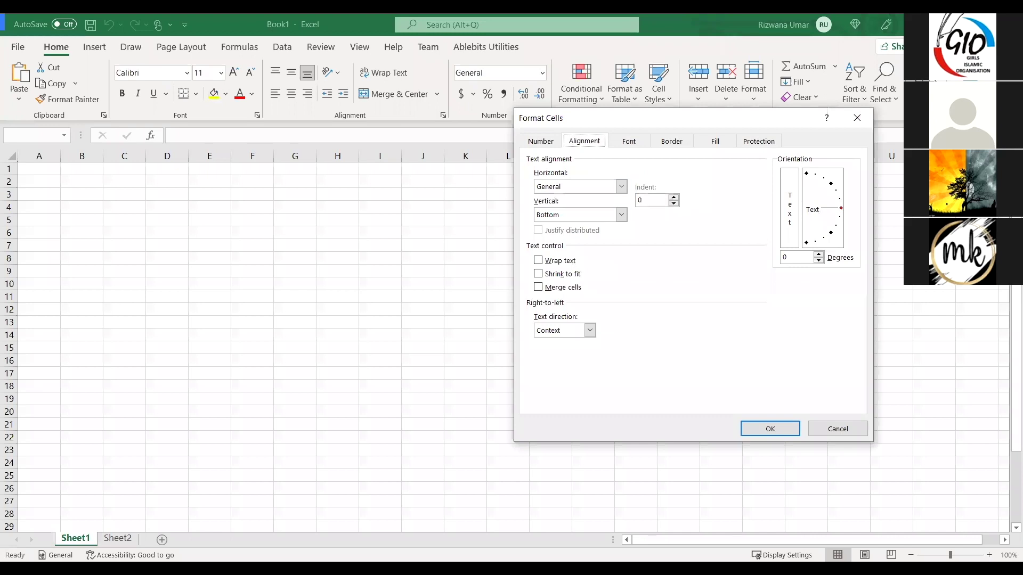
left_click(838, 429)
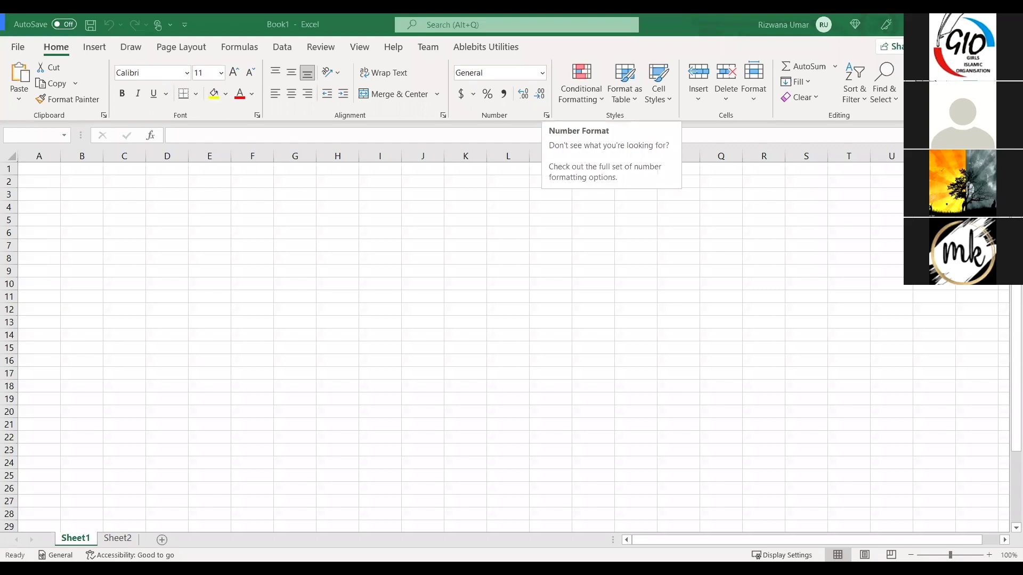
left_click(546, 116)
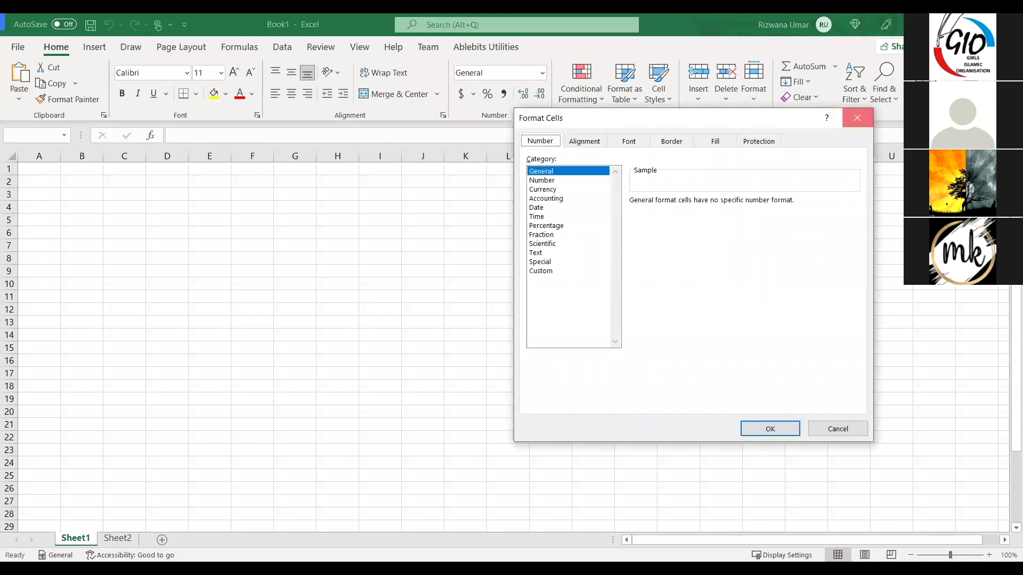
left_click(857, 118)
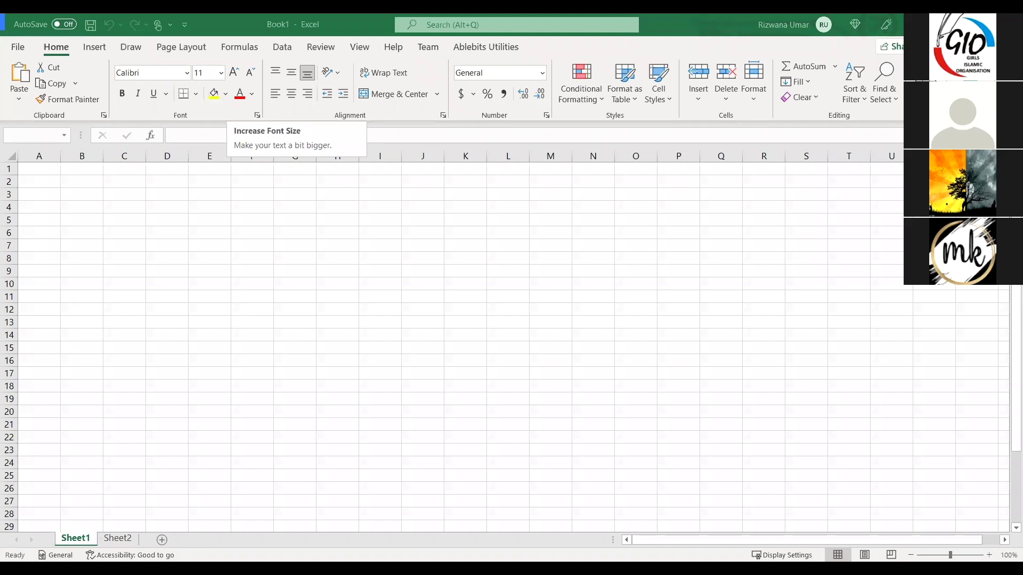
Add the Increase Font Size and Decrease Font Size commands to the Quick Access Toolbar
right_click(238, 73)
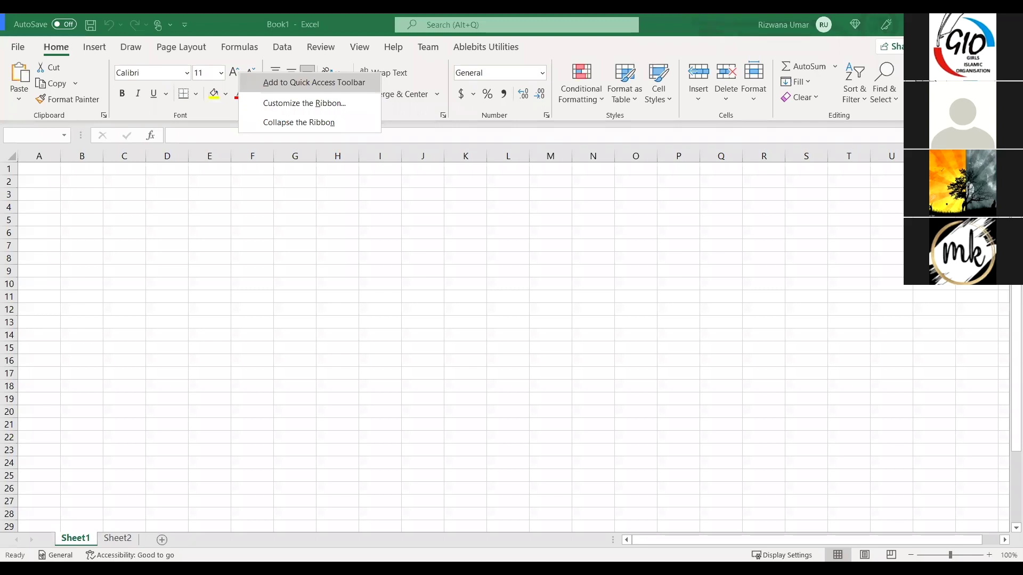
left_click(310, 83)
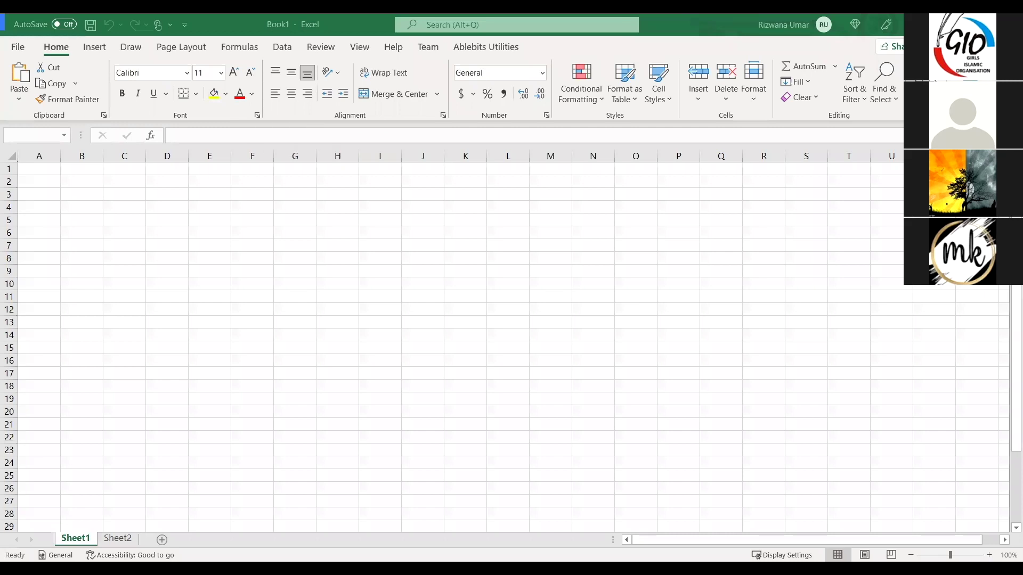
right_click(255, 73)
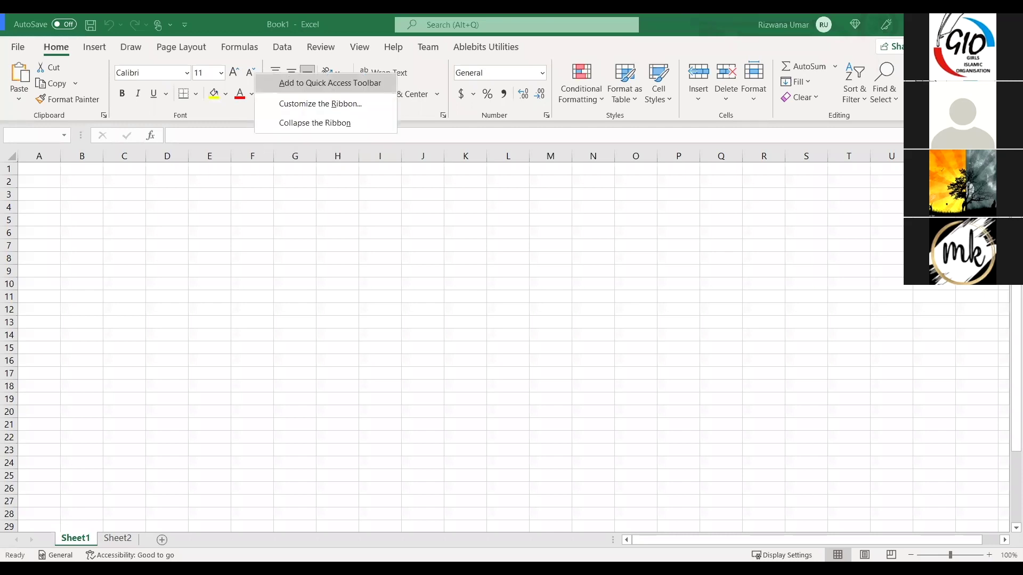
key("Escape")
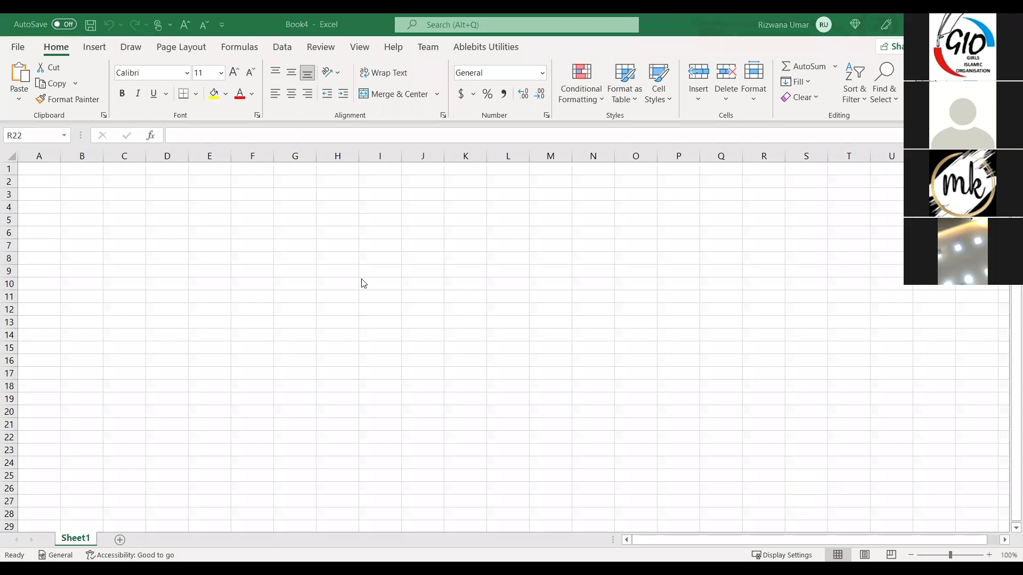
Select several rectangular blocks of cells in the empty sheet, ending with the range E13:L20
left_click_drag(339, 272, 593, 392)
left_click_drag(354, 233, 631, 388)
left_click_drag(202, 320, 527, 414)
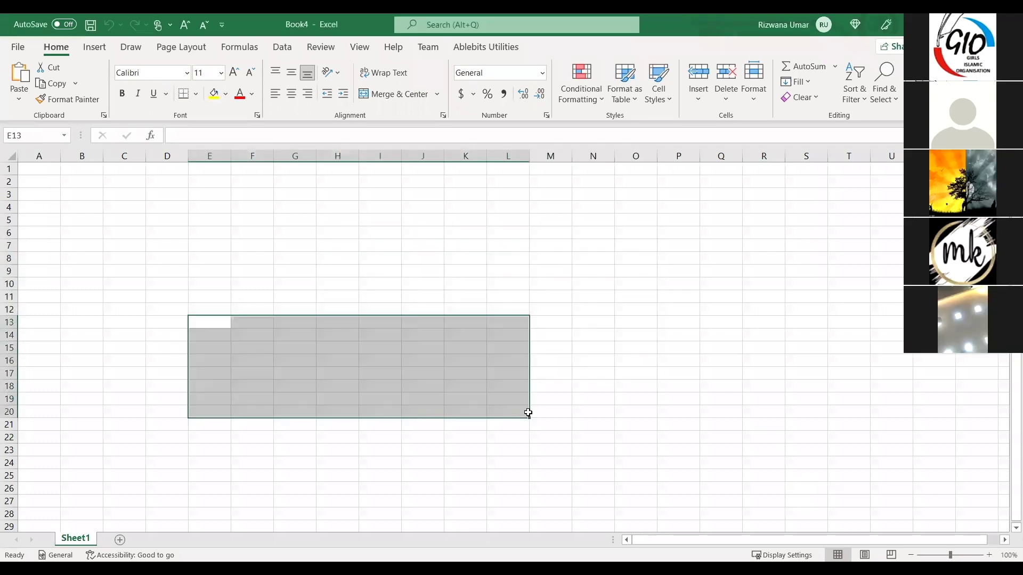
Select blocks of empty cells of different sizes, including M11:Q19, E6:R24, E6:L21 and E6:I17, clearing the selection with single cells
left_click_drag(537, 292, 575, 414)
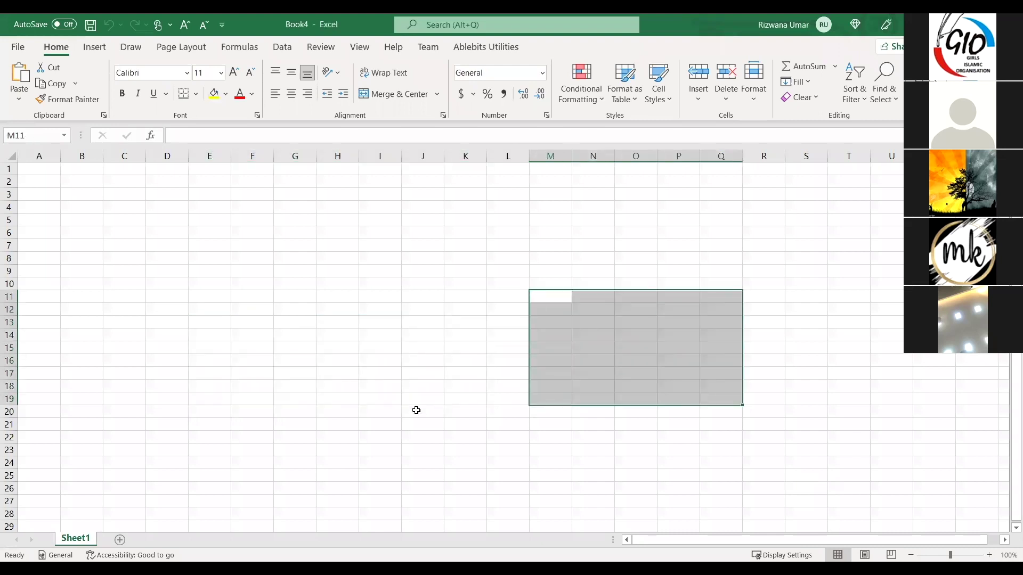
left_click(363, 323)
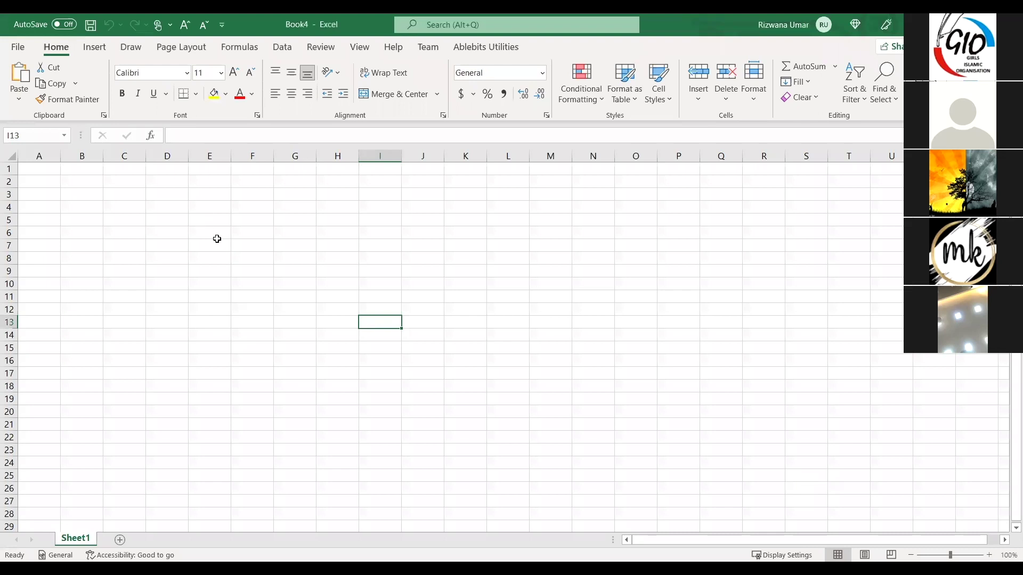
left_click(238, 311)
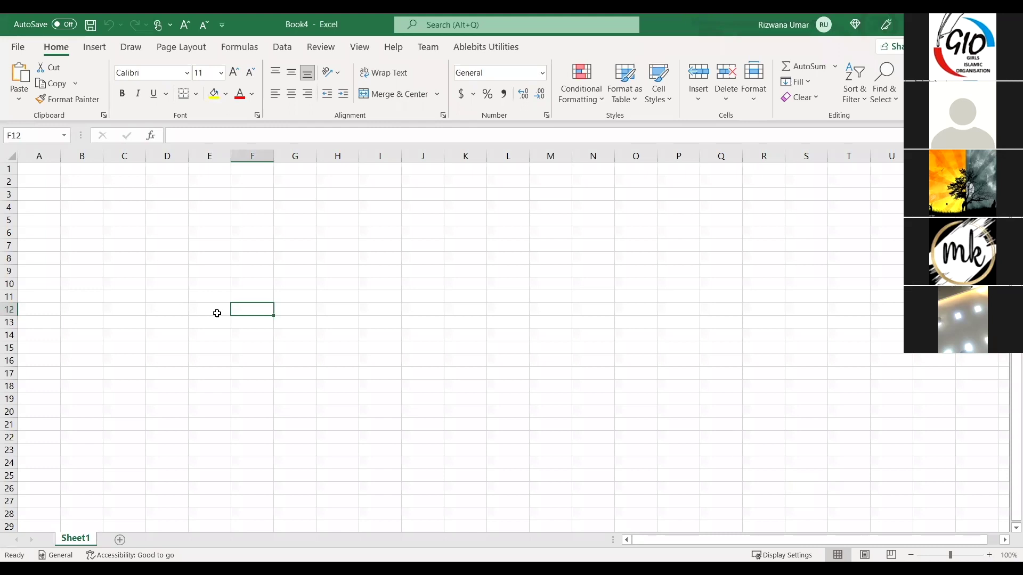
left_click_drag(202, 237, 761, 465)
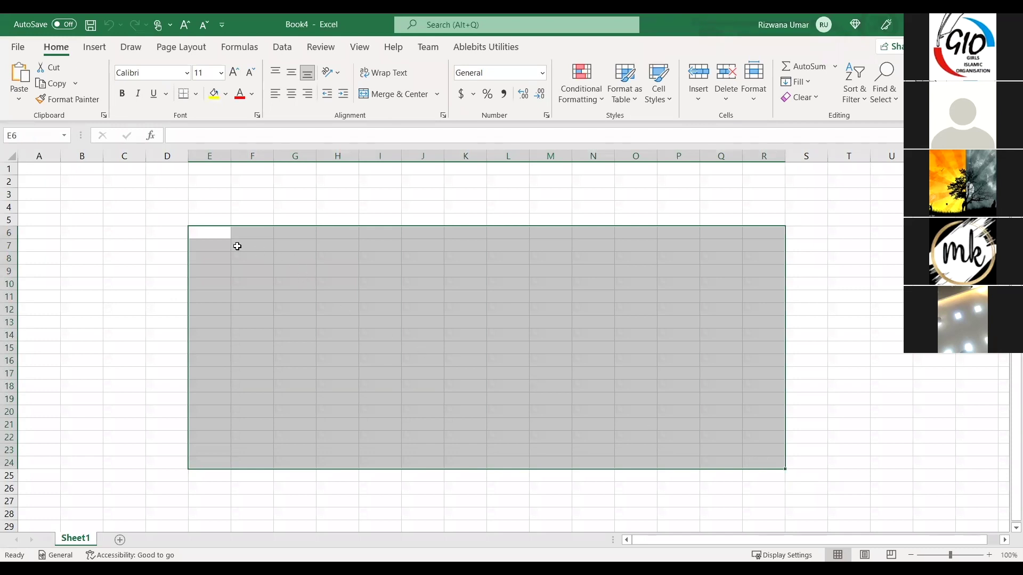
left_click_drag(214, 238, 517, 421)
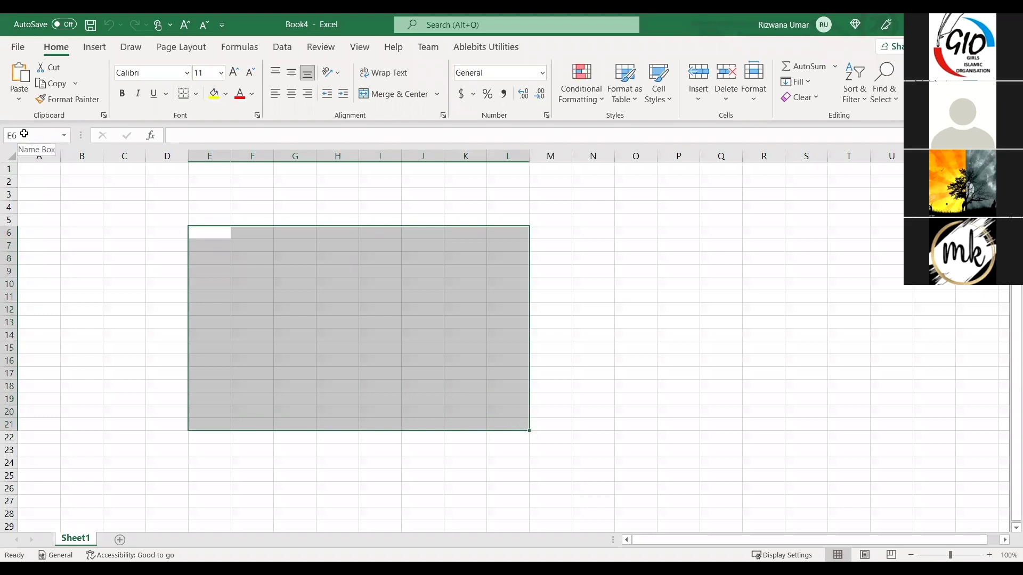
left_click_drag(211, 237, 368, 379)
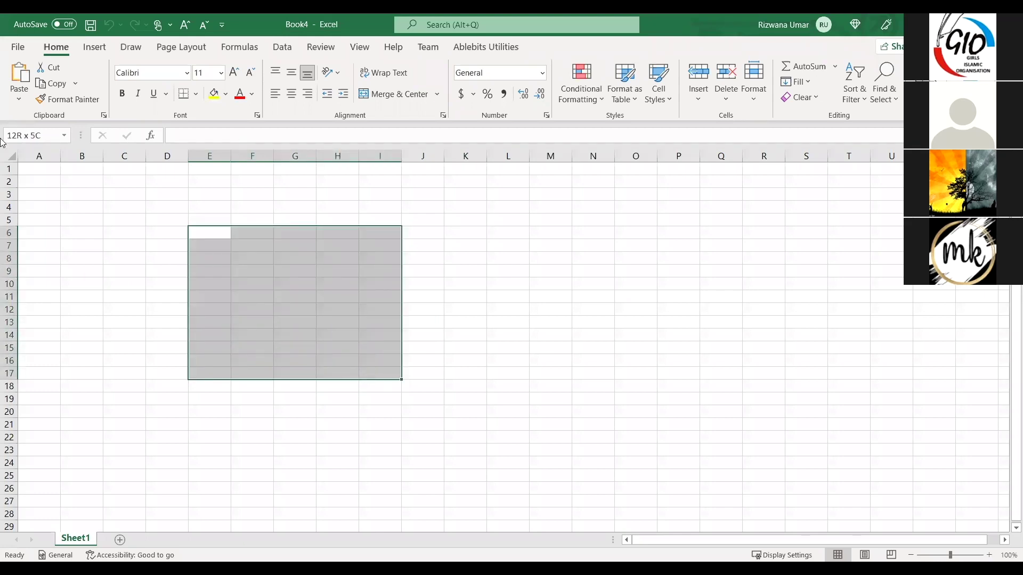
left_click(312, 323)
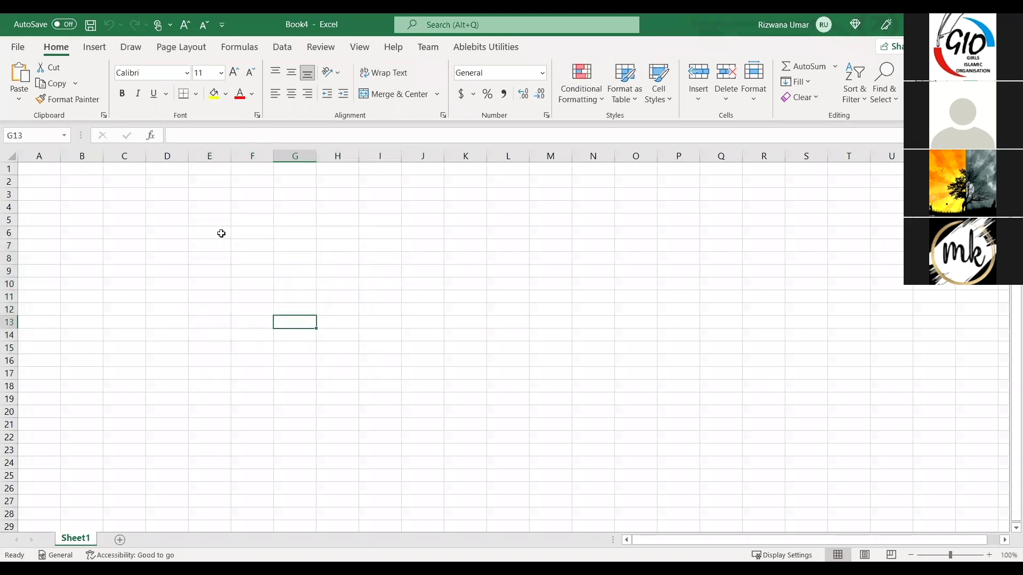
left_click_drag(219, 230, 456, 343)
left_click(465, 399)
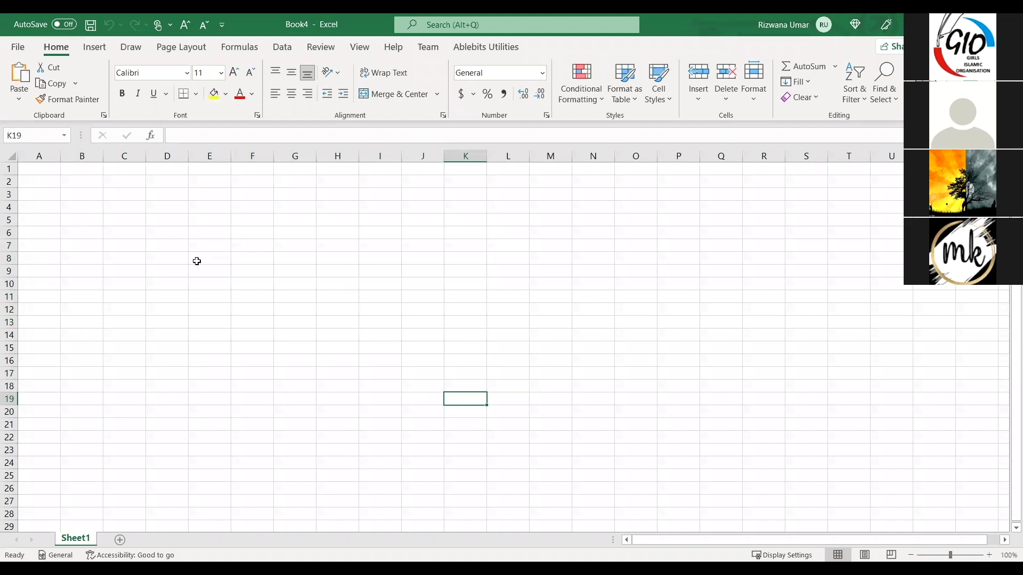
Select cell E6, then column E, and finish on cell E7 to show how cells are addressed
left_click(203, 239)
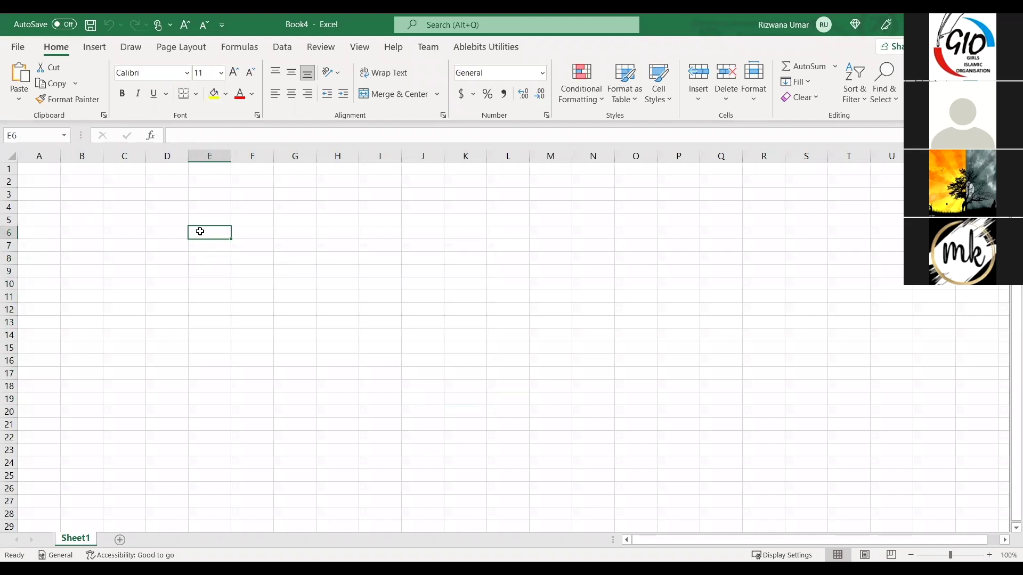
left_click(207, 156)
left_click(218, 243)
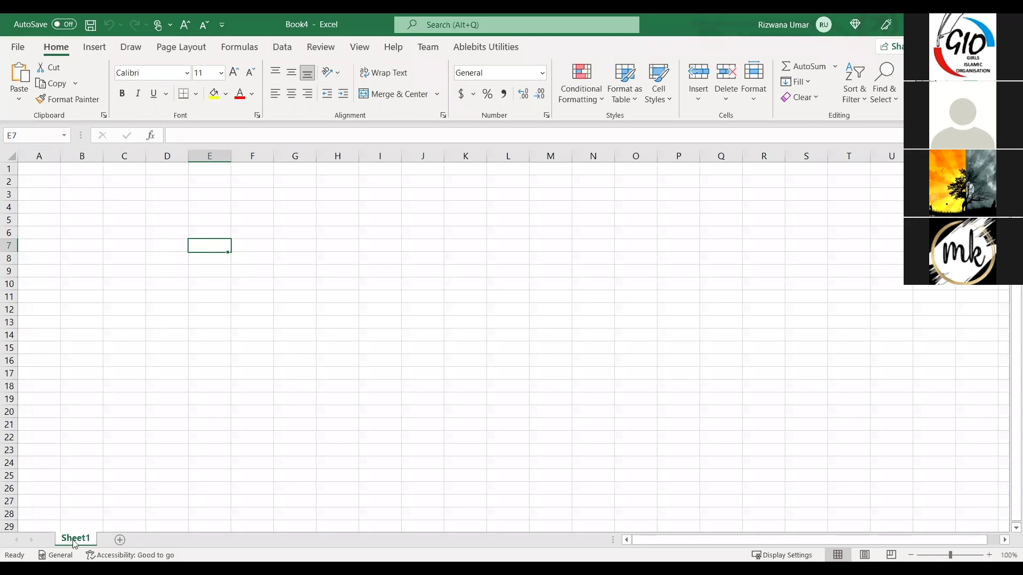
Add five new worksheets, Sheet2 through Sheet6, to the workbook and return to Sheet1
left_click(120, 540)
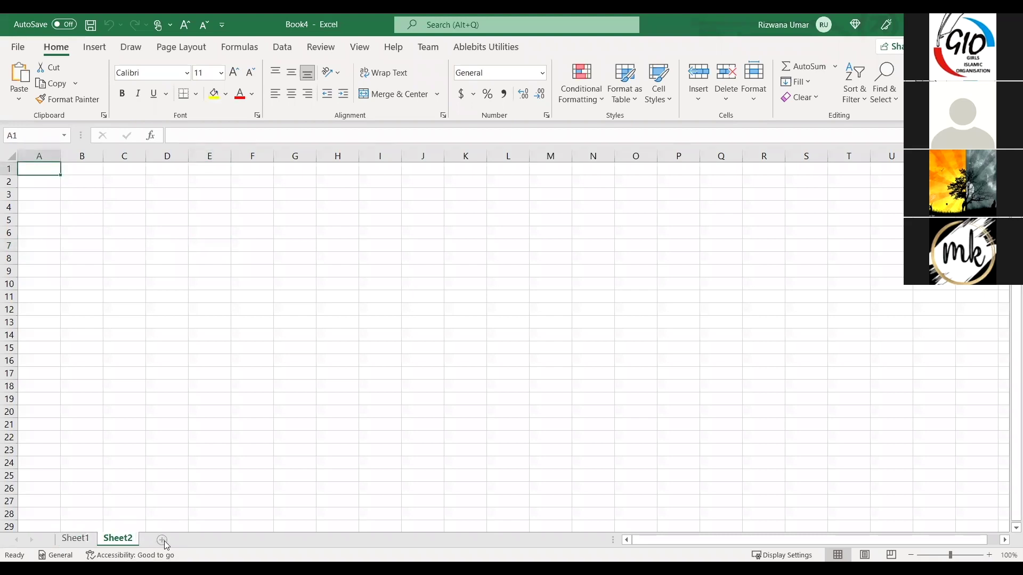
left_click(162, 540)
left_click(207, 541)
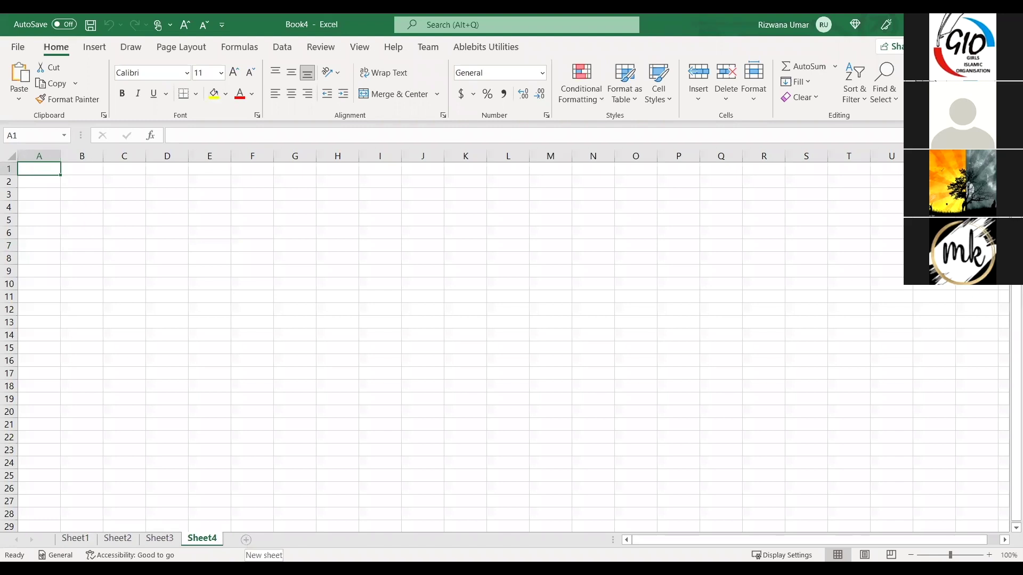
left_click(246, 540)
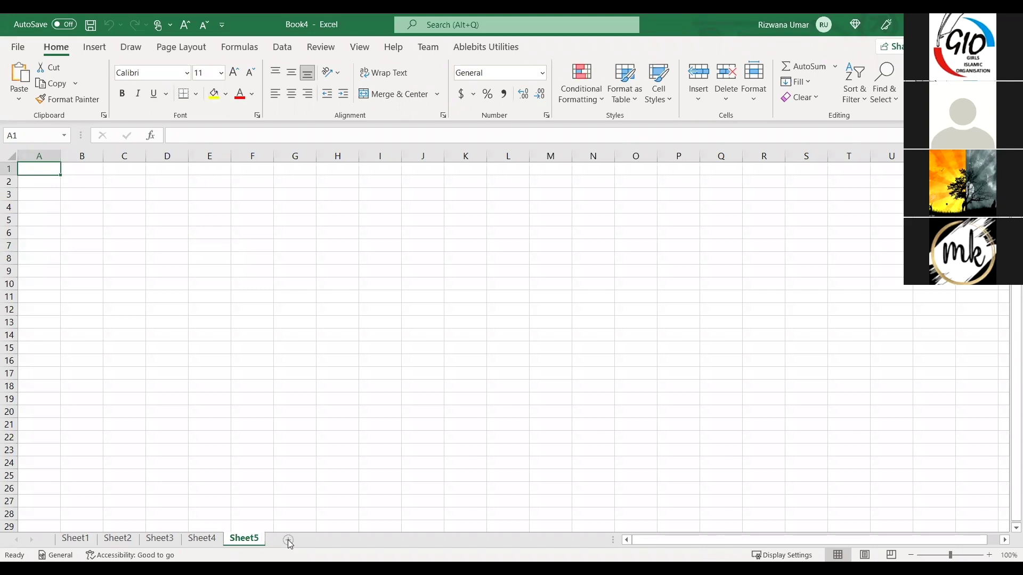
left_click(289, 540)
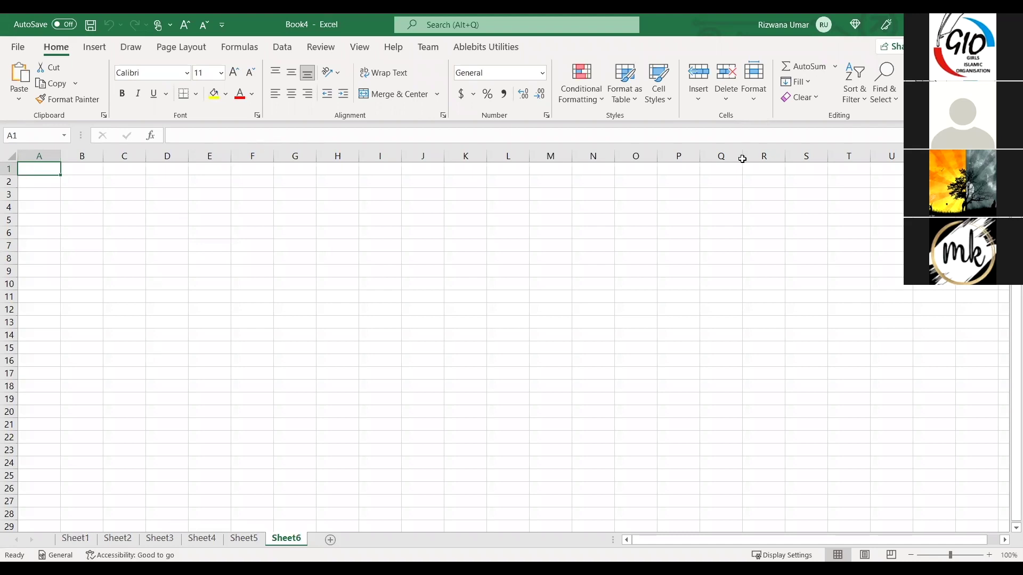
left_click(78, 540)
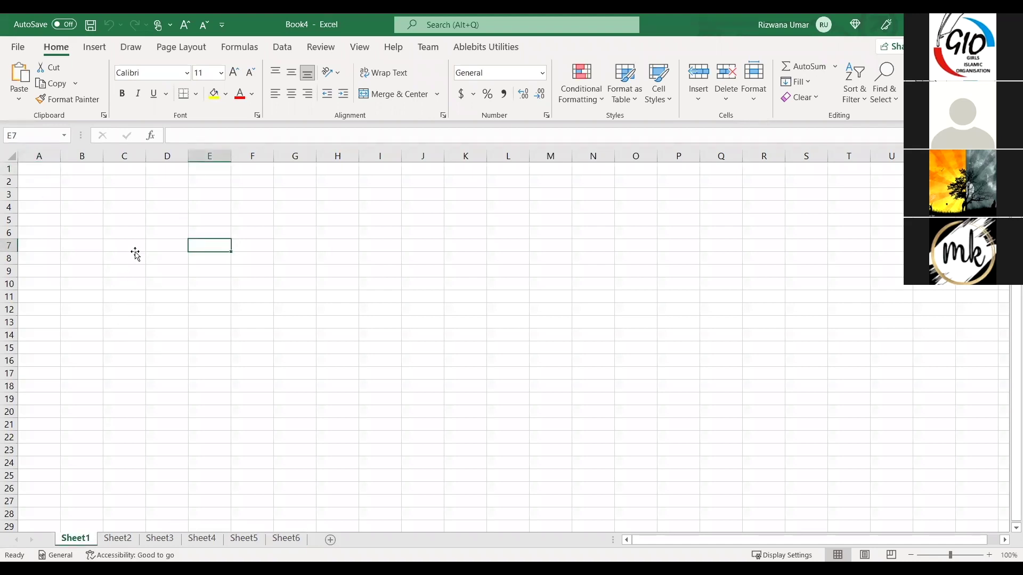
left_click(134, 252)
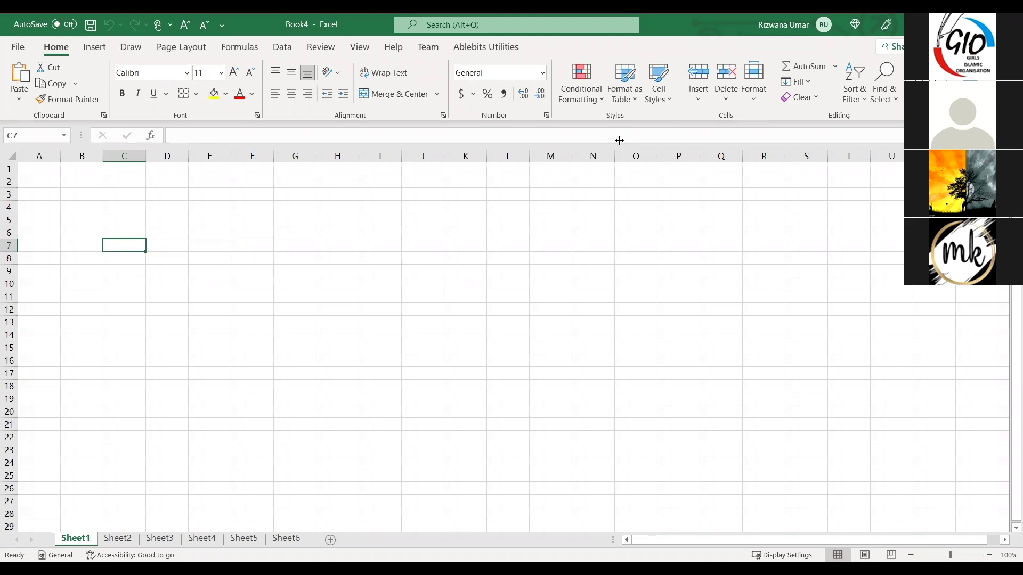
left_click(212, 243)
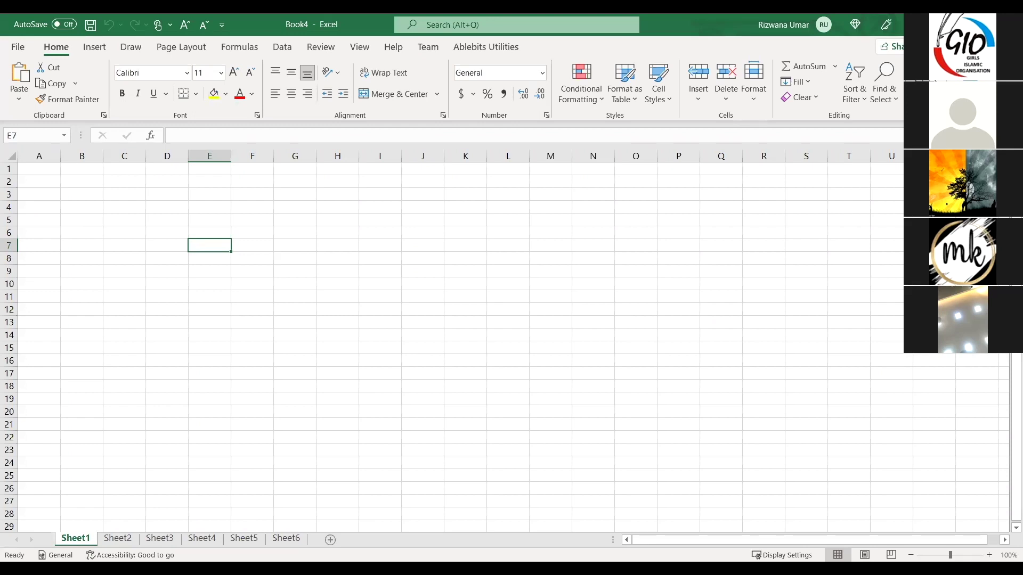
key("alt+Tab")
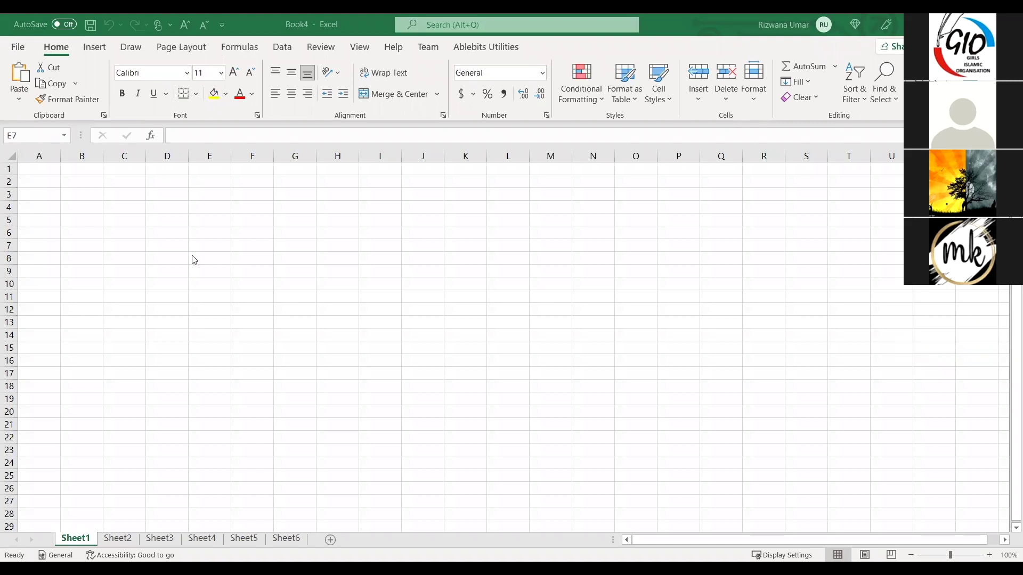
left_click(253, 296)
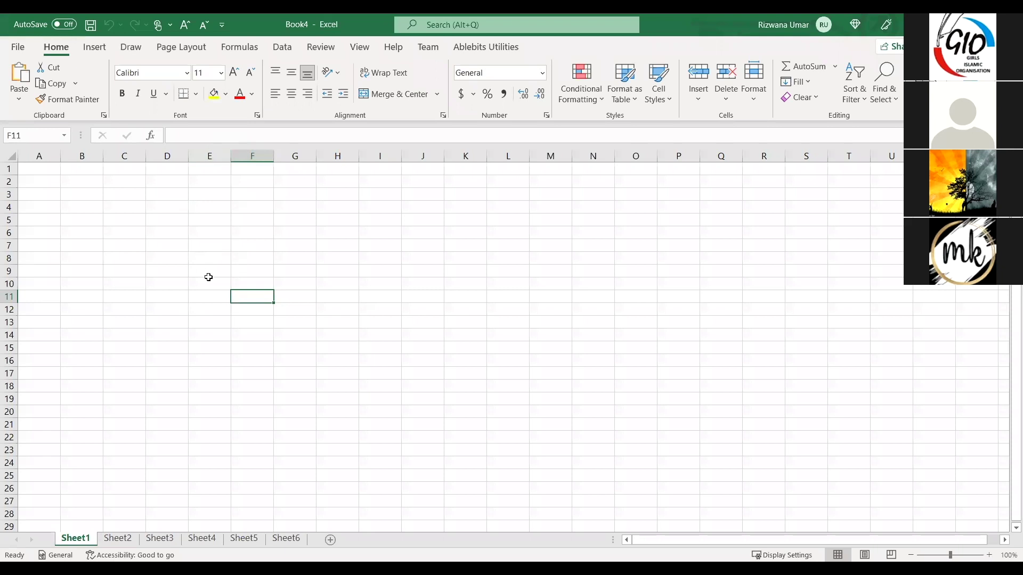
View each worksheet from Sheet2 through Sheet6 in turn and go back to Sheet1
left_click(118, 538)
left_click(160, 539)
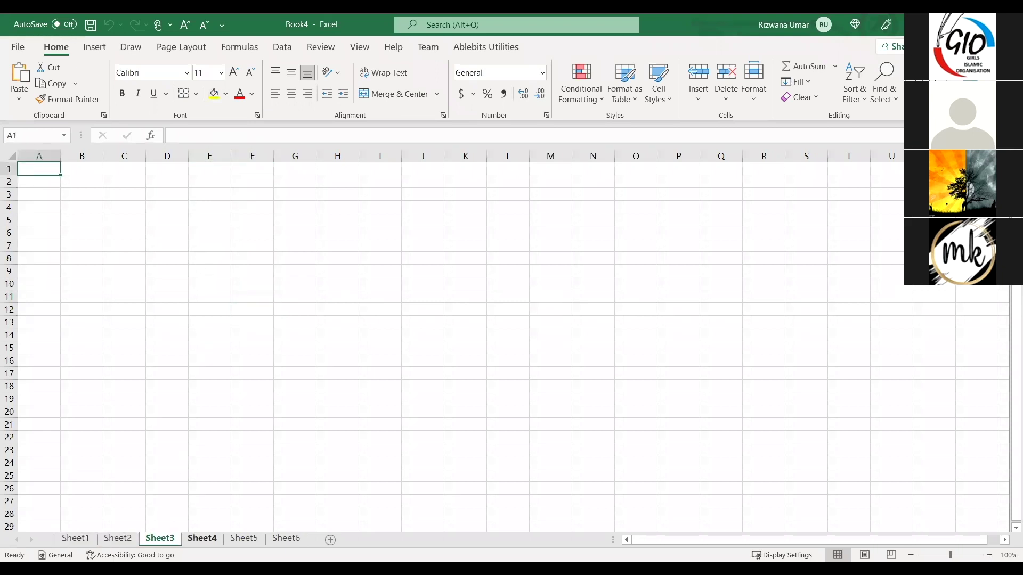
left_click(202, 539)
left_click(244, 539)
left_click(286, 538)
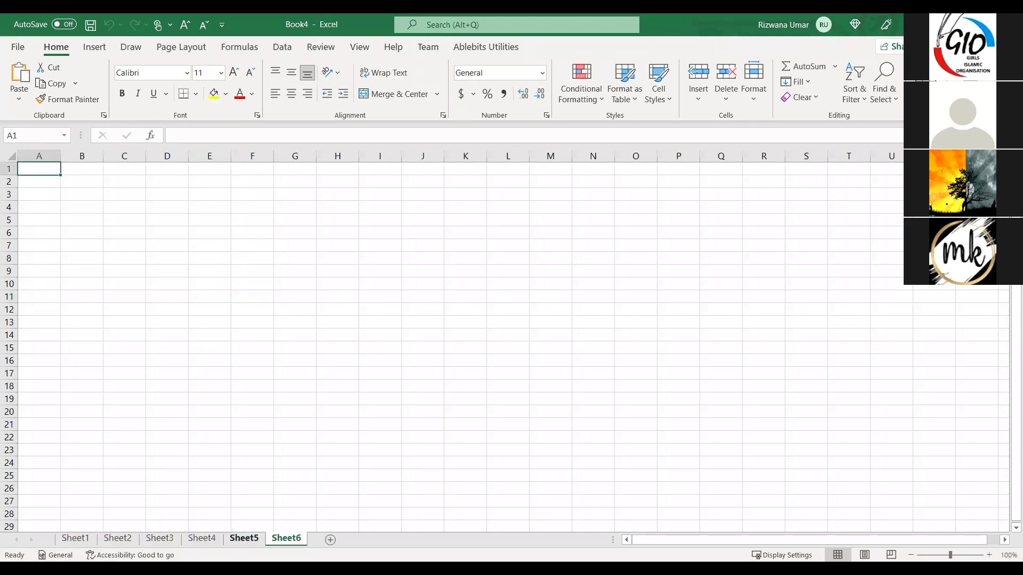
left_click(75, 539)
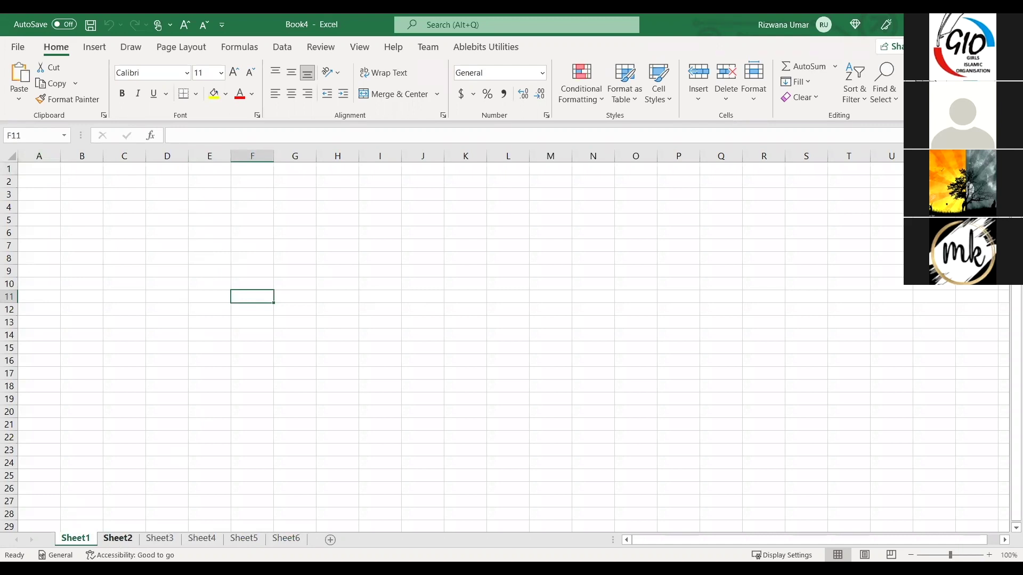
left_click(184, 237)
left_click(180, 223)
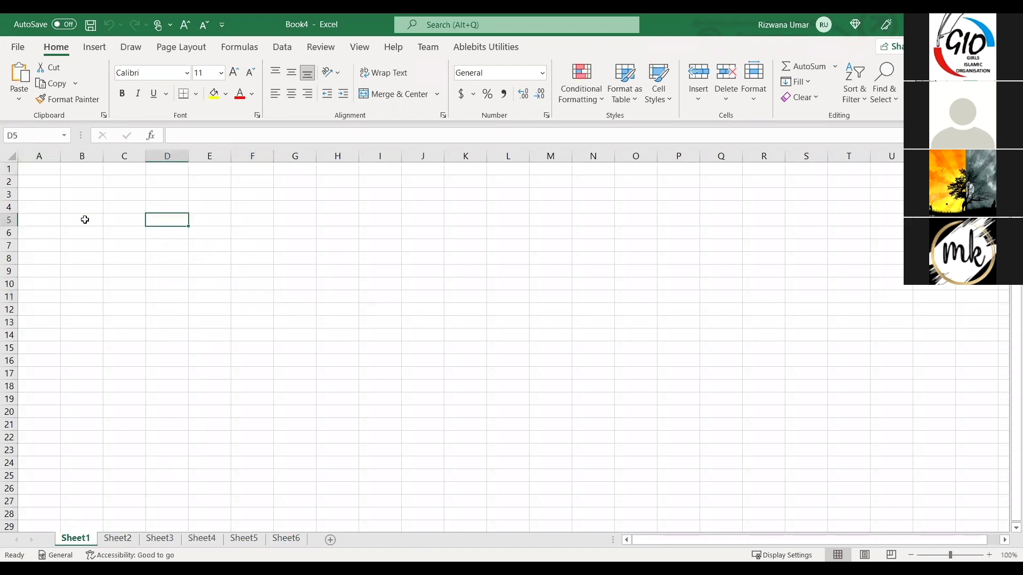
left_click(85, 220)
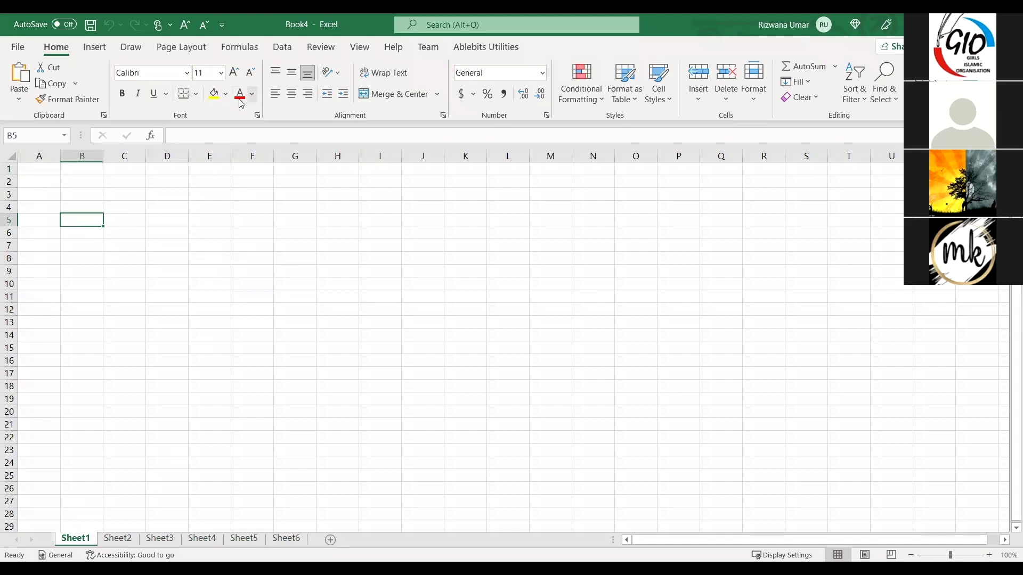
left_click(137, 223)
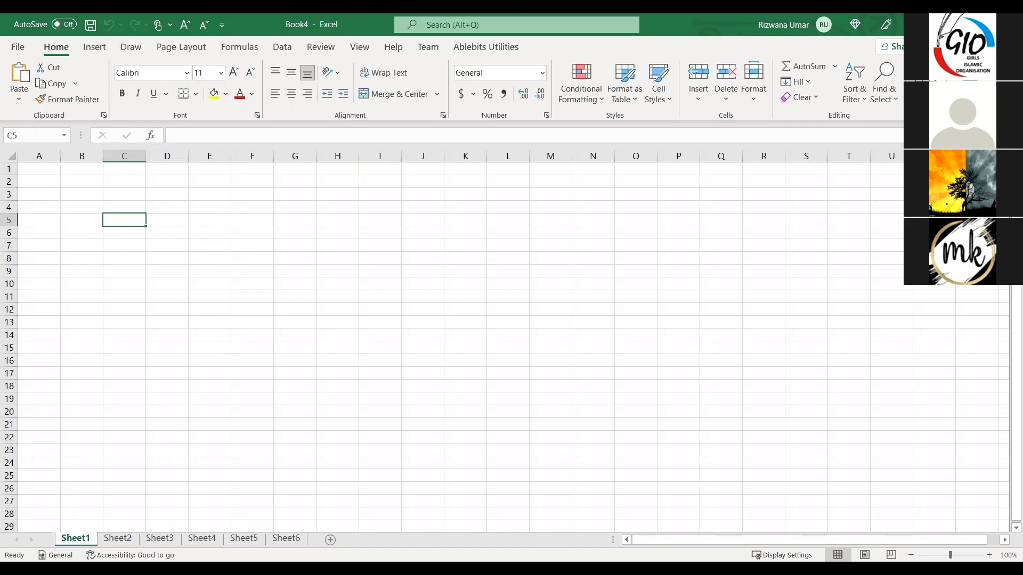
left_click(234, 242)
left_click(96, 202)
left_click(74, 181)
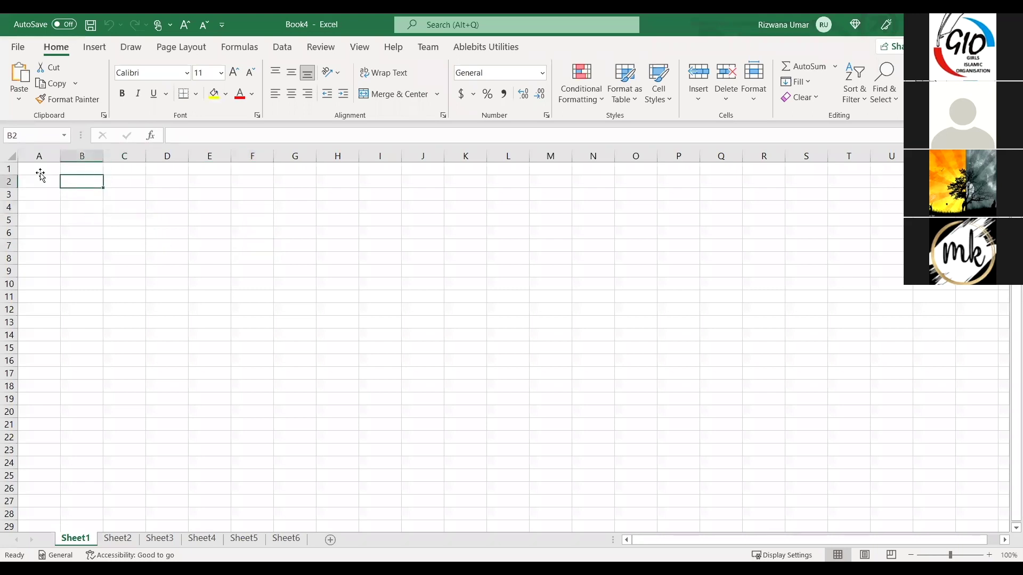
Enter the company title "Rizwana Foods" in cell A1 of Sheet1
left_click(40, 170)
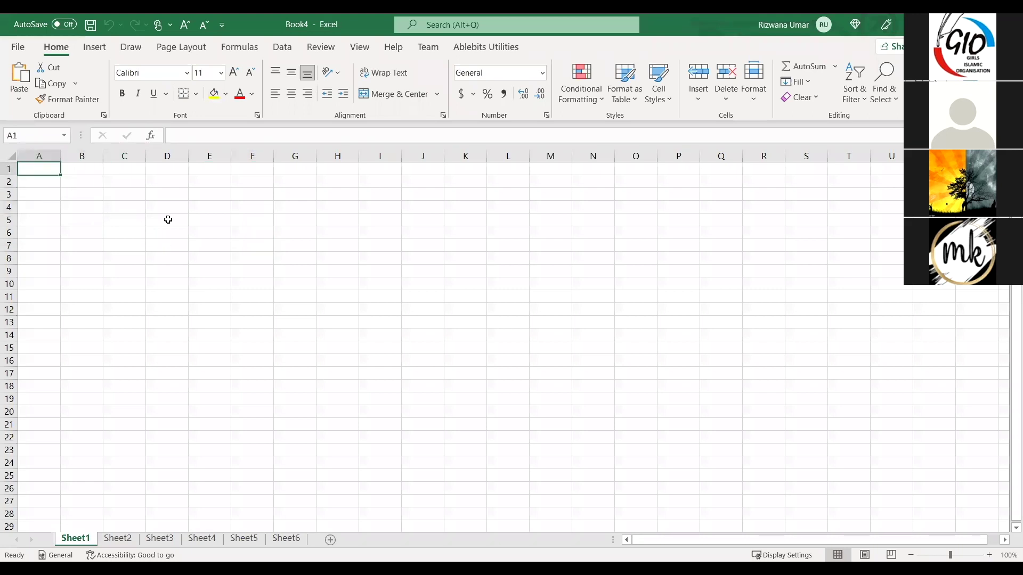
left_click(53, 185)
left_click(50, 170)
type("Ri")
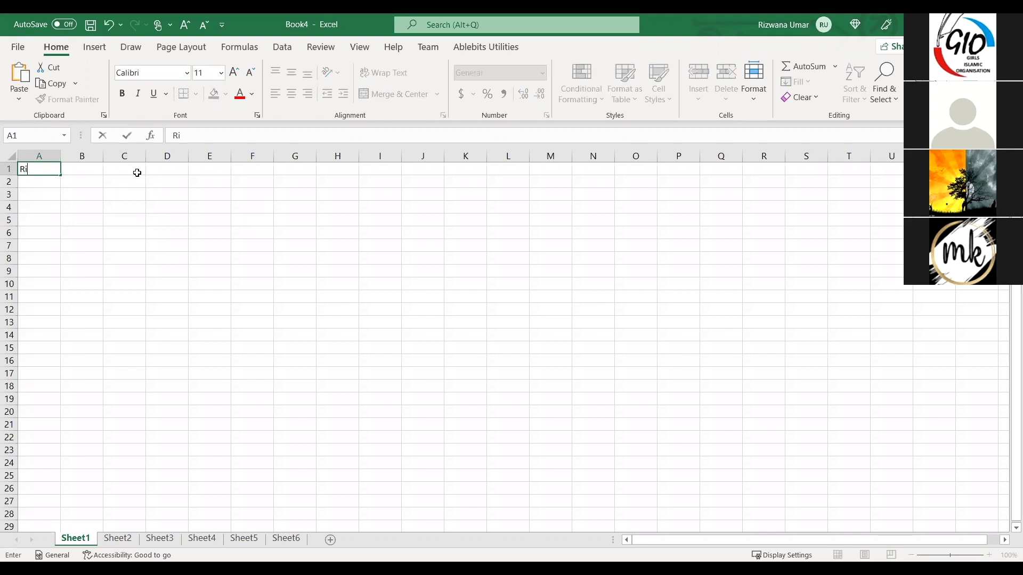
type("zwana Foods")
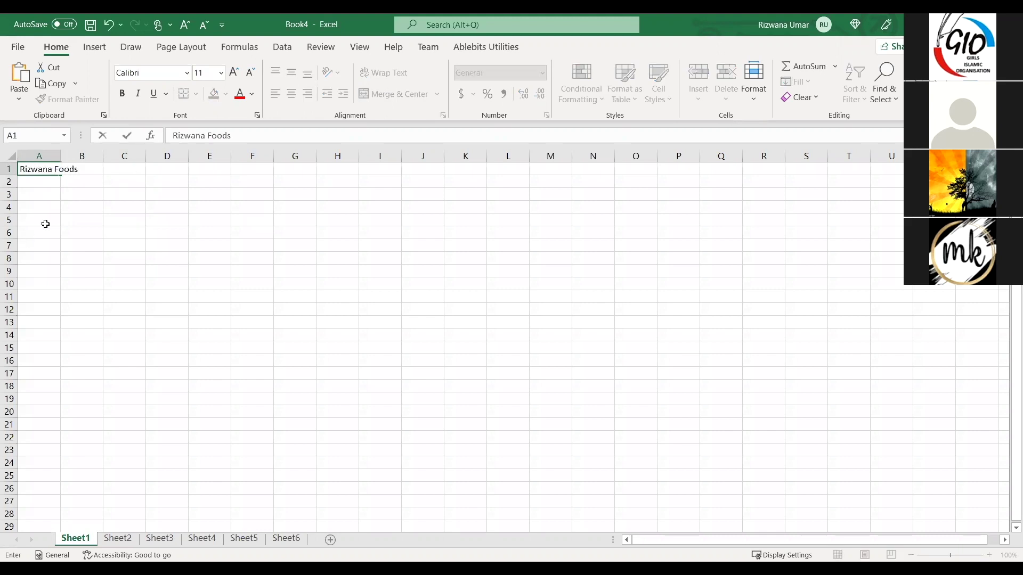
left_click(45, 224)
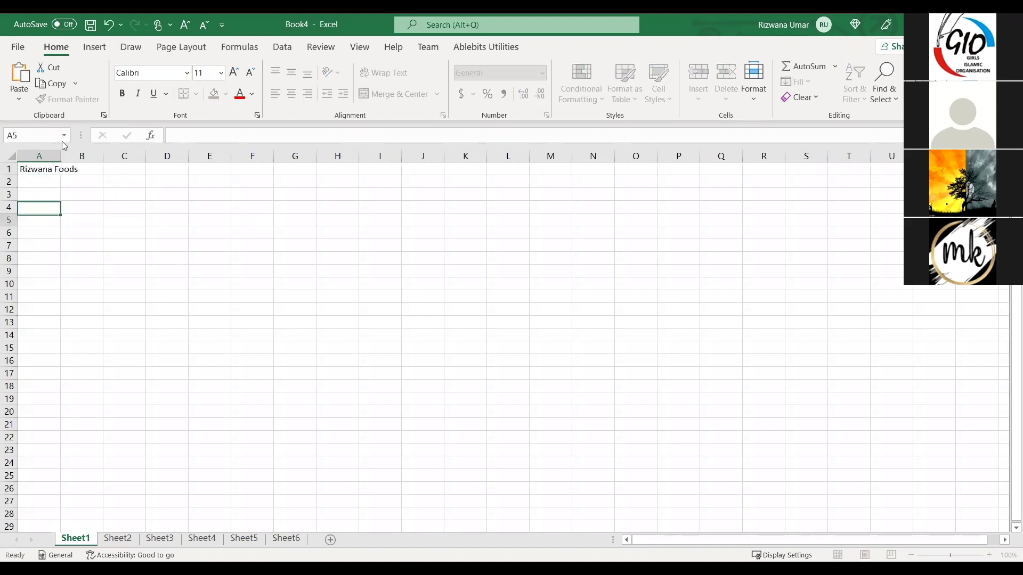
Compare the contents of cell A1 with the cells A5 and A3 below it, ending on A1
left_click(47, 171)
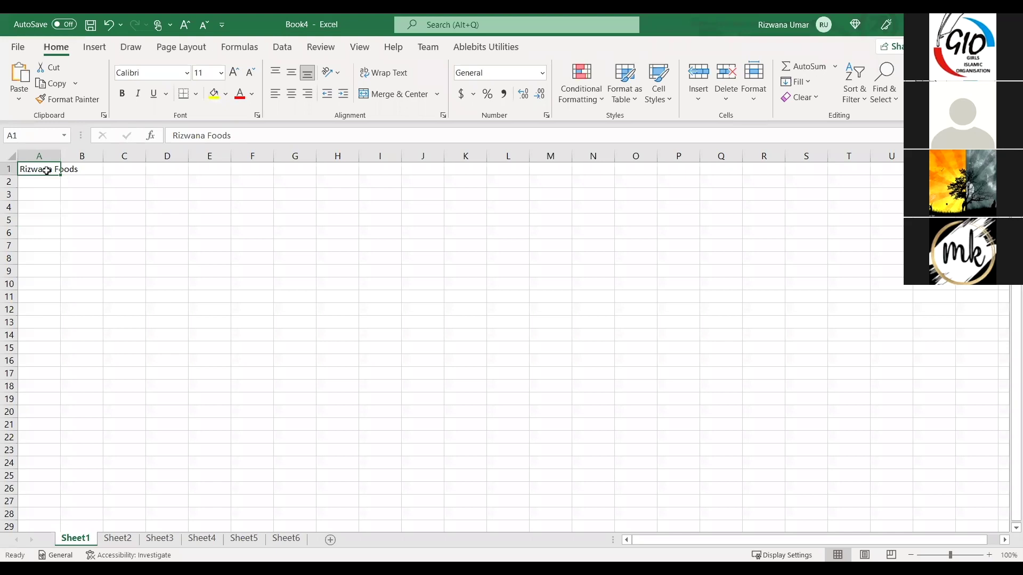
left_click(43, 220)
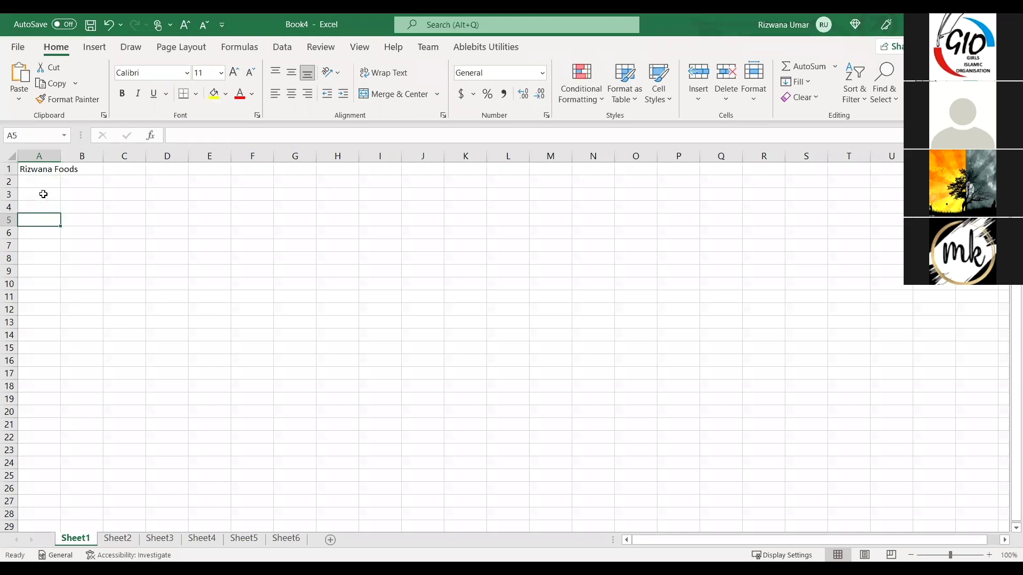
left_click(43, 194)
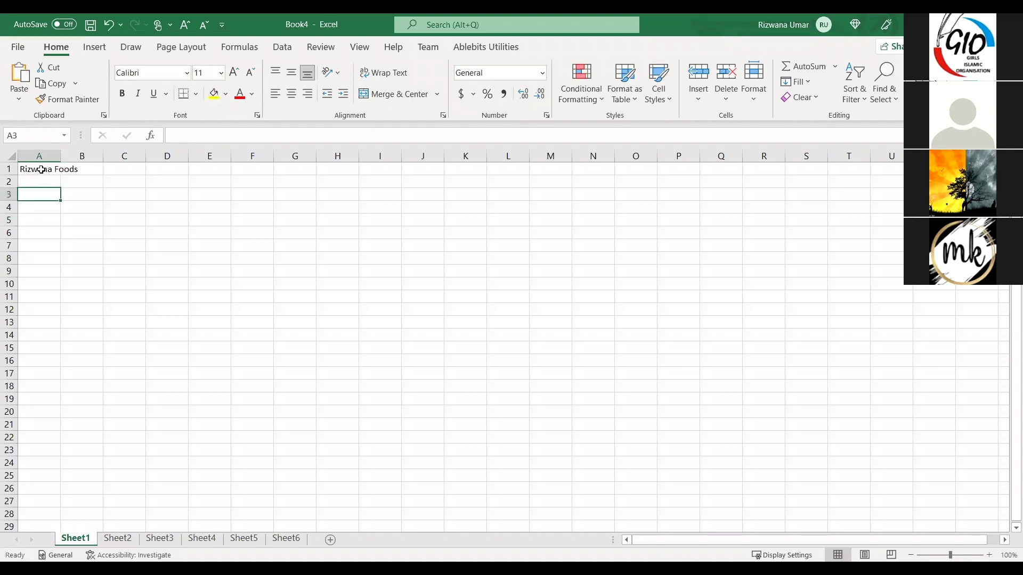
left_click(41, 170)
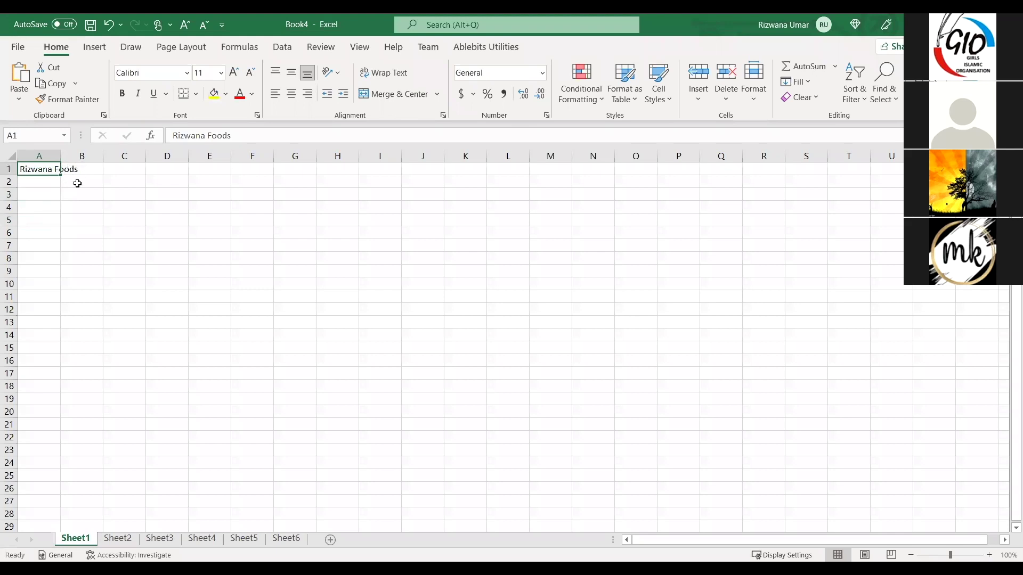
Auto-fit the width of column A to the title in cell A1
left_click(40, 182)
left_click(41, 168)
double_click(60, 156)
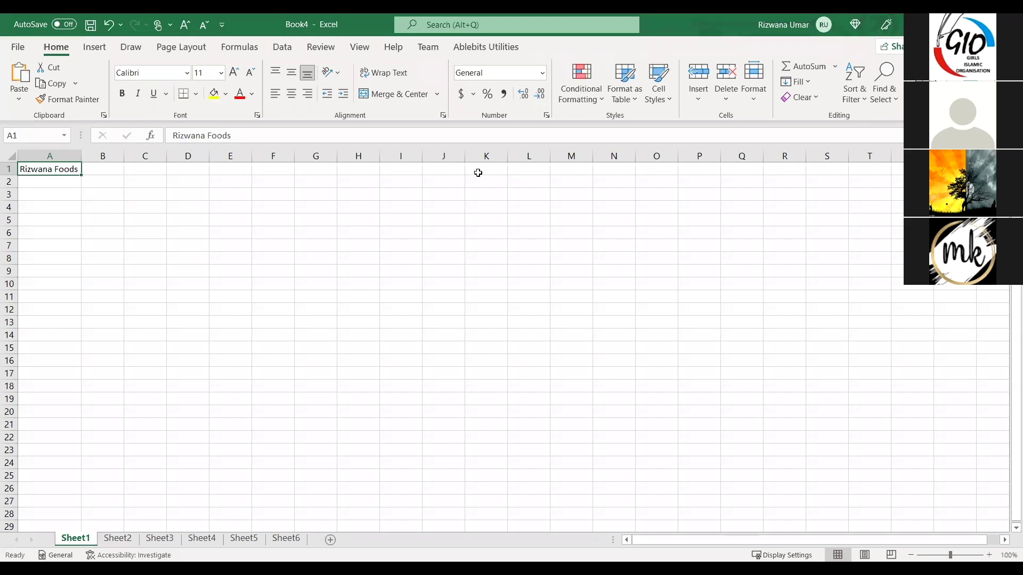
Enter the headings "Server", "Monday" and "Tuesday" in cells A3, B3 and C3 of Sheet1
left_click(268, 170)
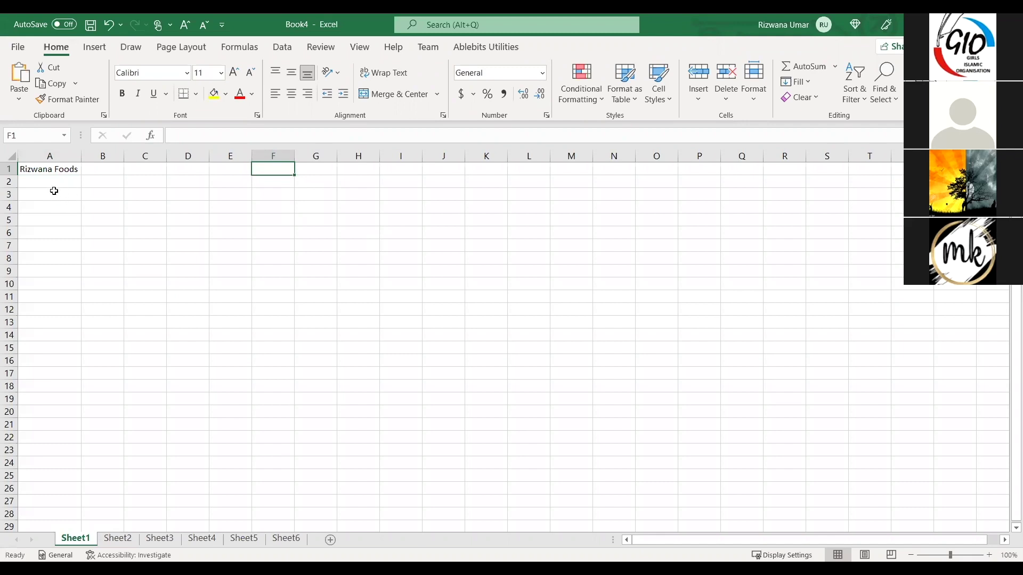
key("ctrl+Home")
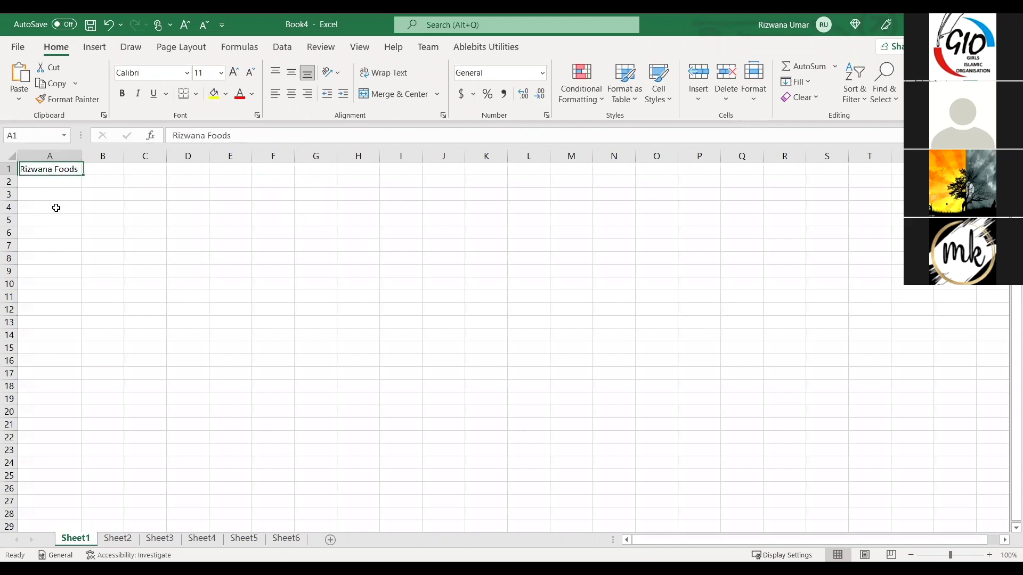
left_click(60, 196)
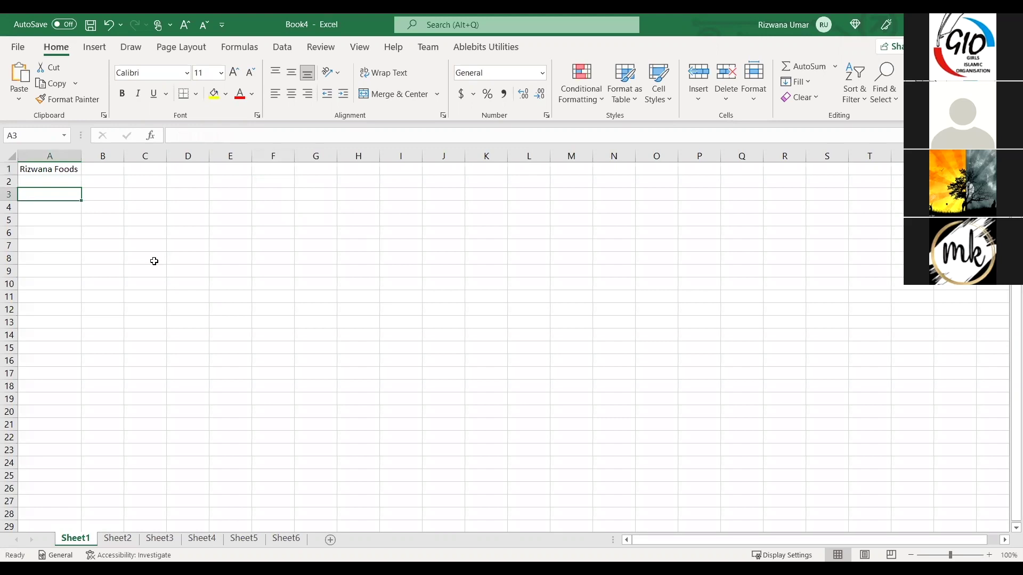
type("Server")
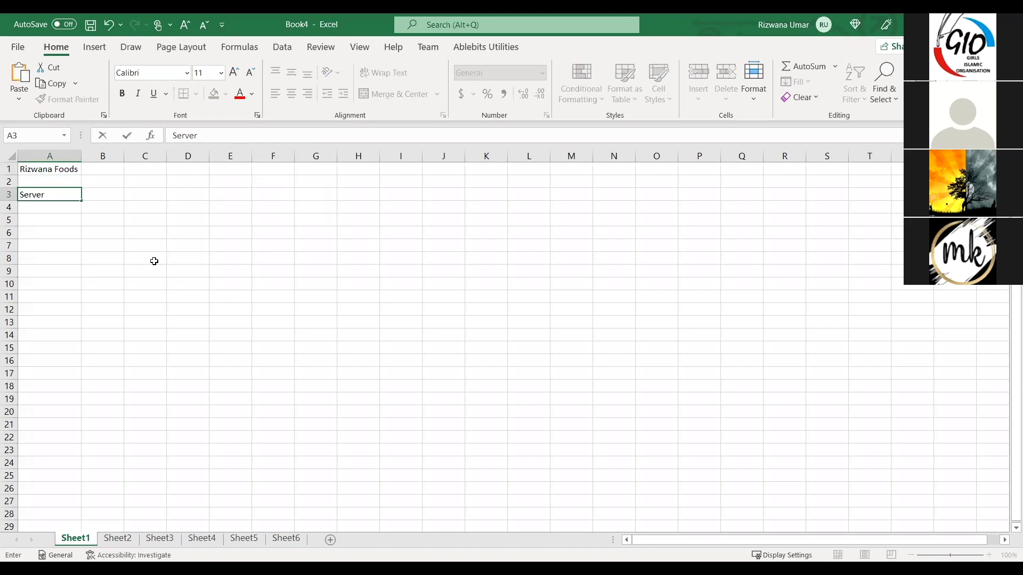
key("Tab")
type("Monda")
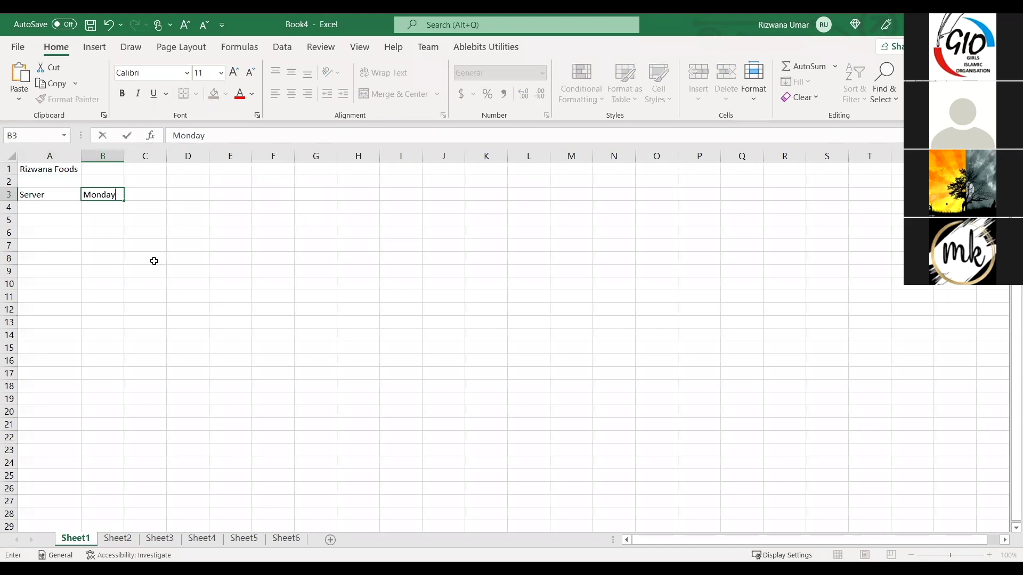
key("Tab")
type("T")
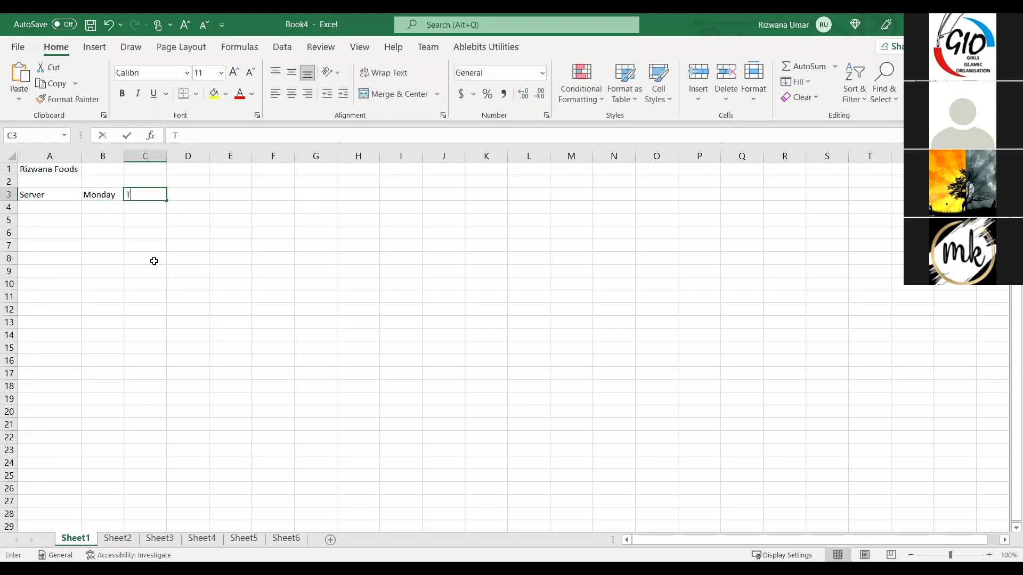
type("uesday")
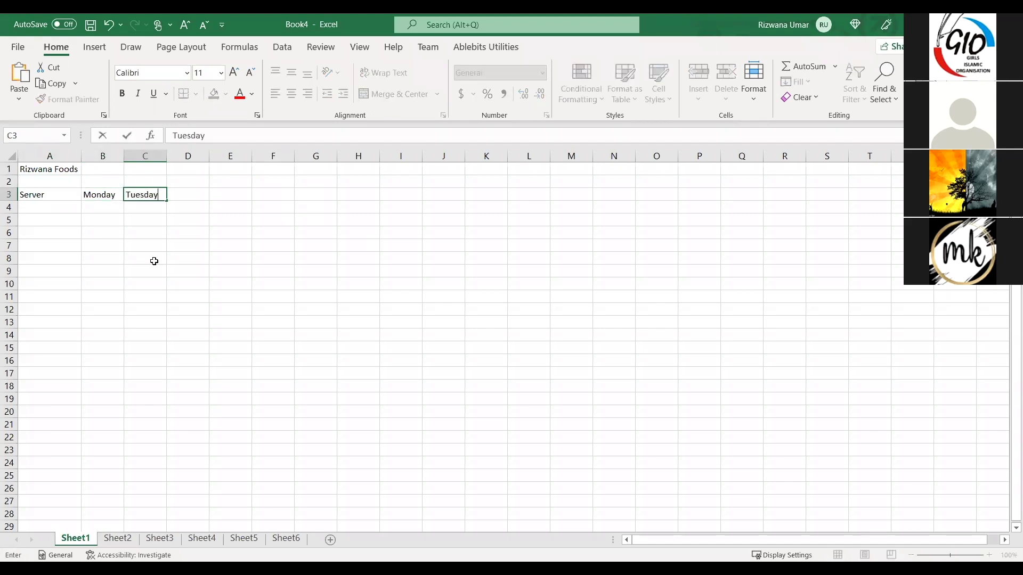
left_click(181, 195)
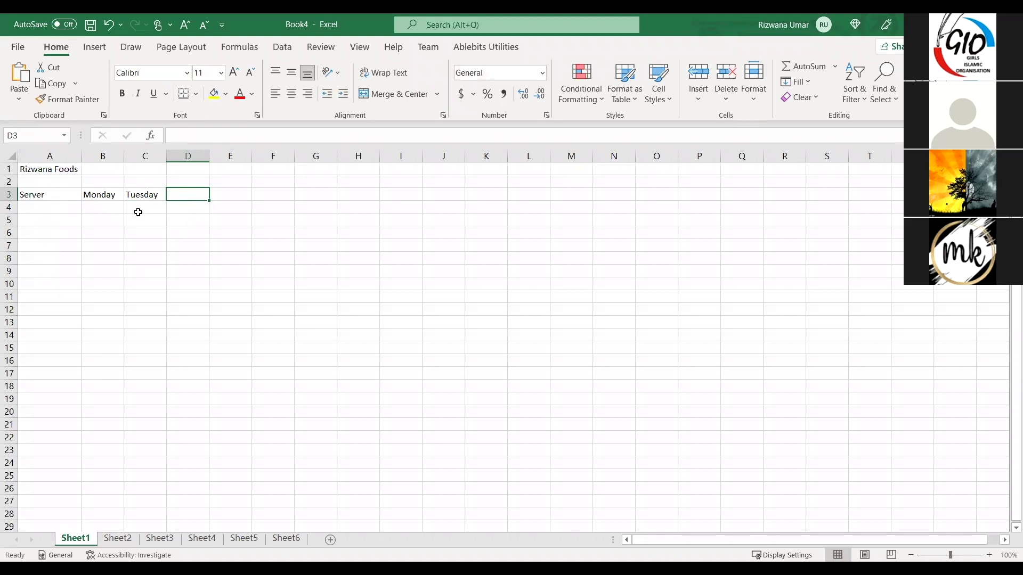
Extend the weekday series in row 3 from Tuesday in C3 through Sunday in H3 with AutoFill
left_click(109, 196)
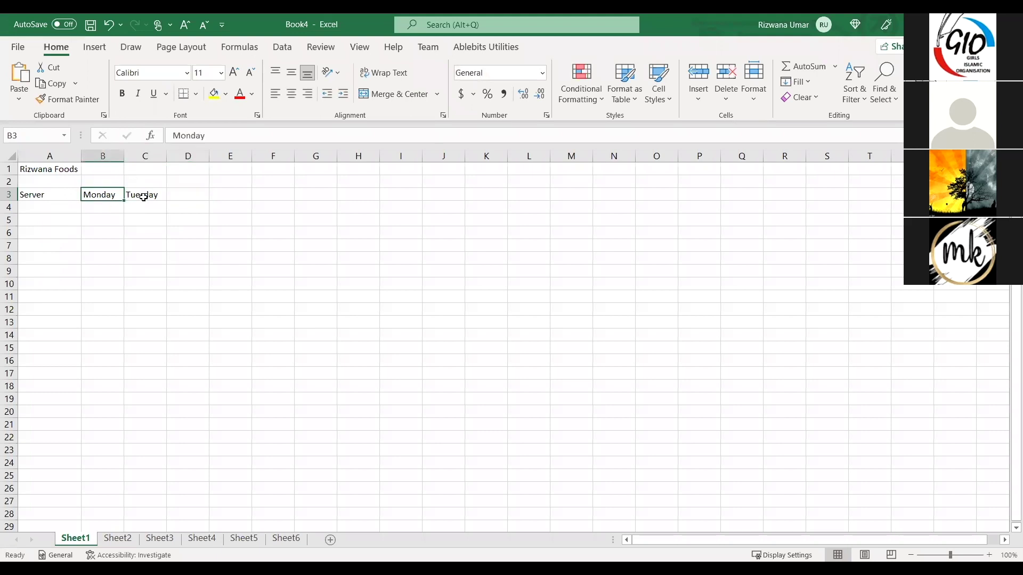
left_click(155, 195)
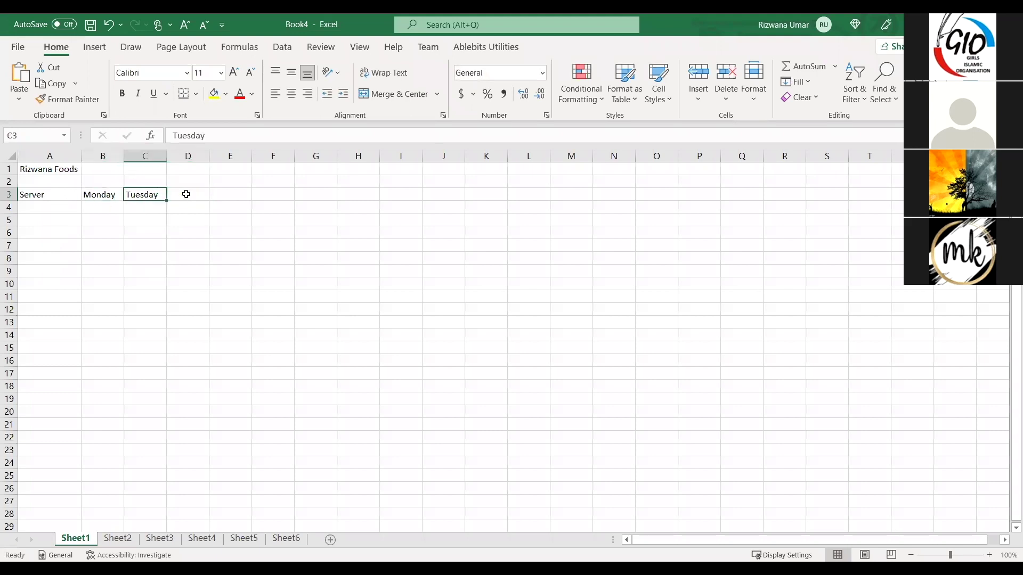
left_click(187, 194)
left_click(249, 193)
key("Right")
key("Right")
key("Right")
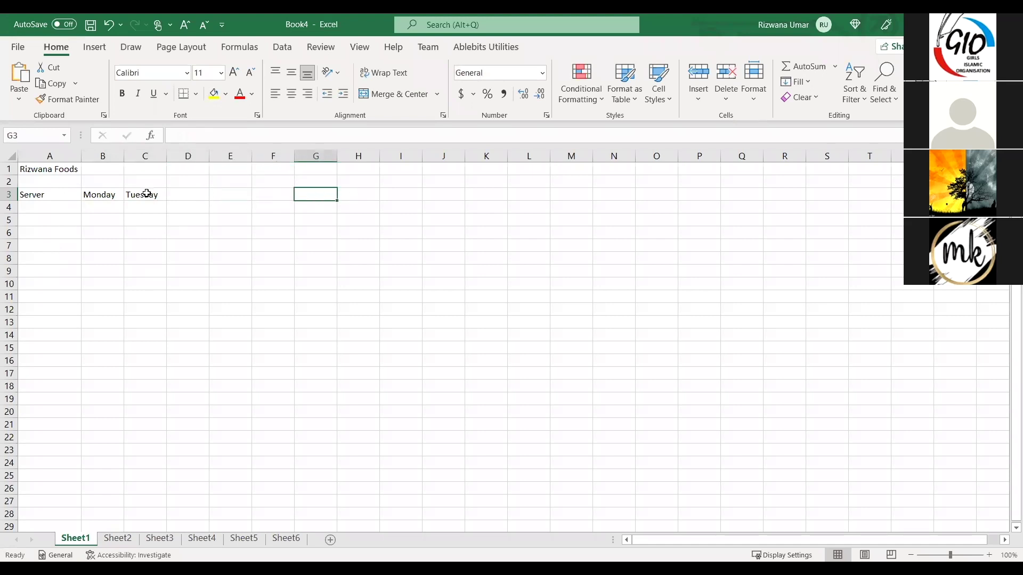
left_click(156, 197)
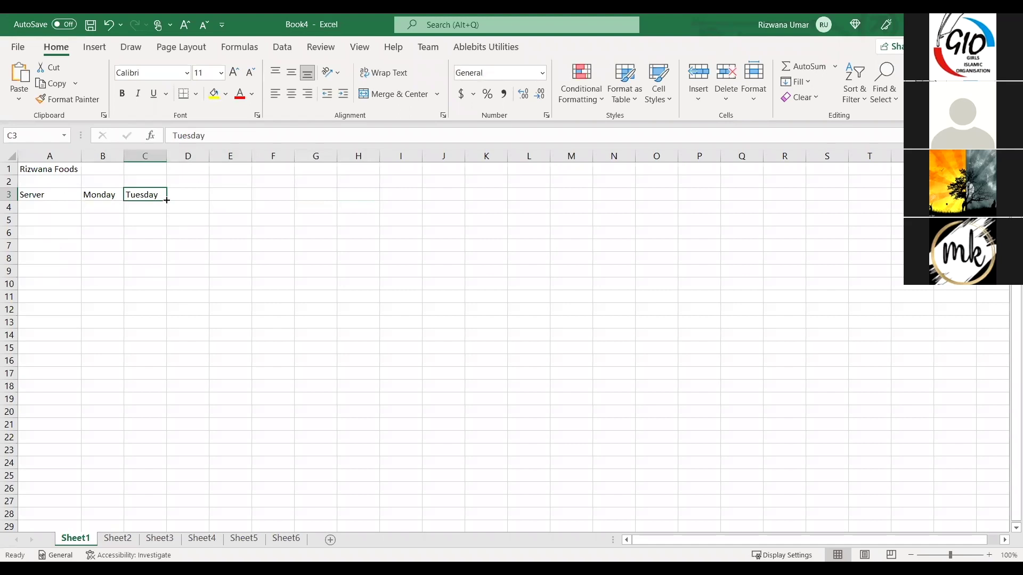
left_click_drag(174, 199, 344, 243)
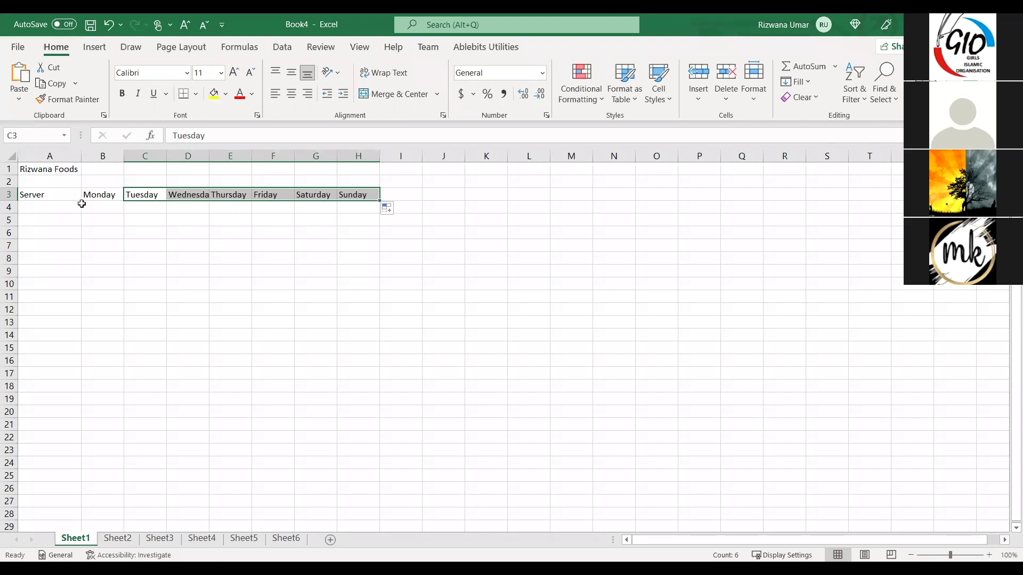
left_click(99, 195)
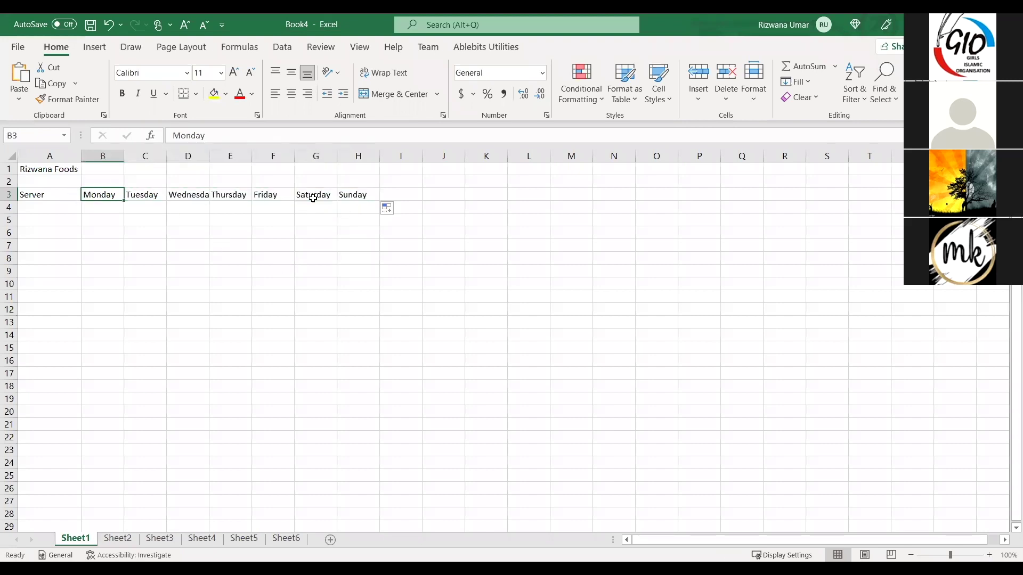
left_click(346, 195)
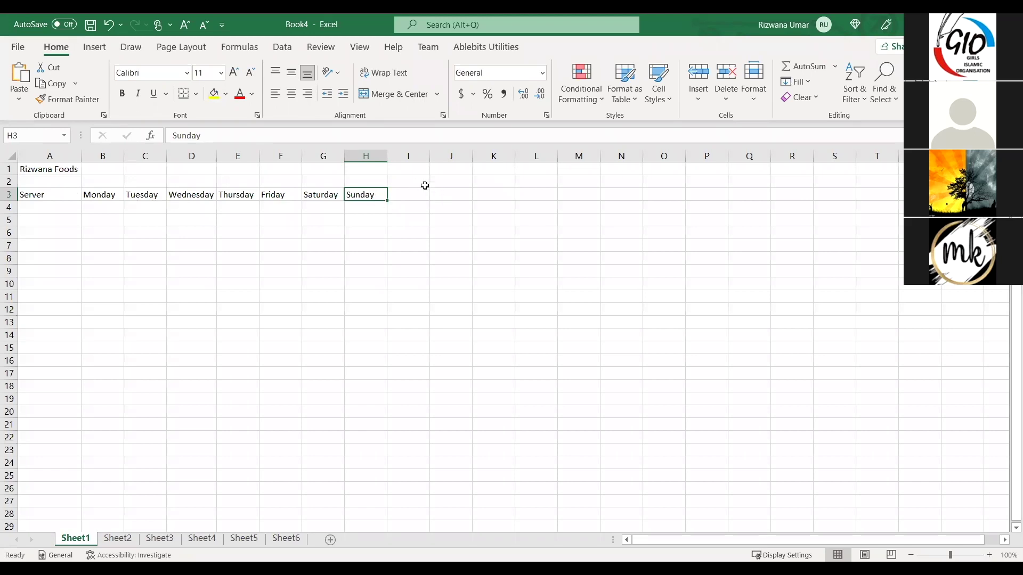
Auto-fit the widths of all columns in the sheet to their contents at once
left_click(10, 156)
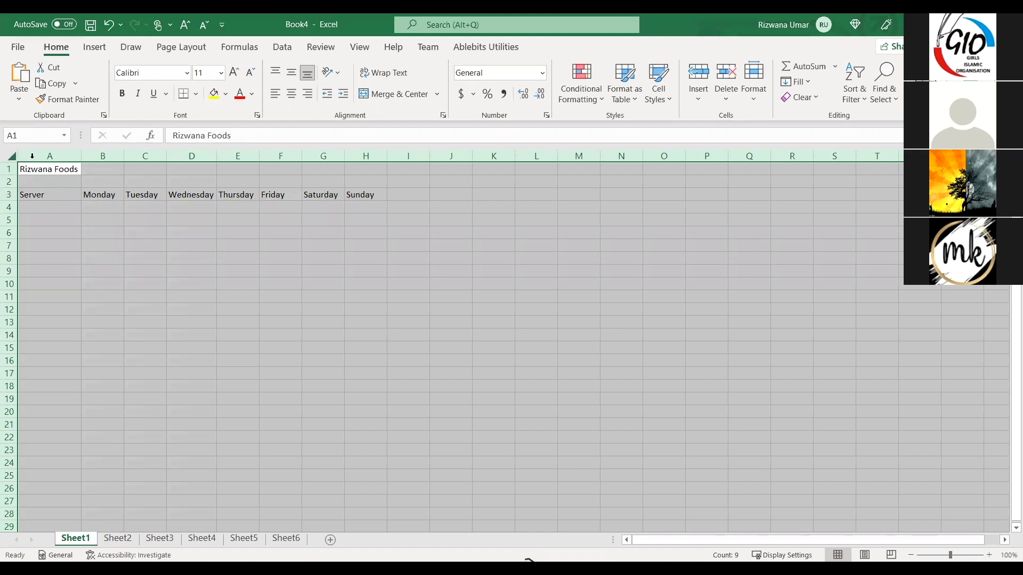
double_click(81, 155)
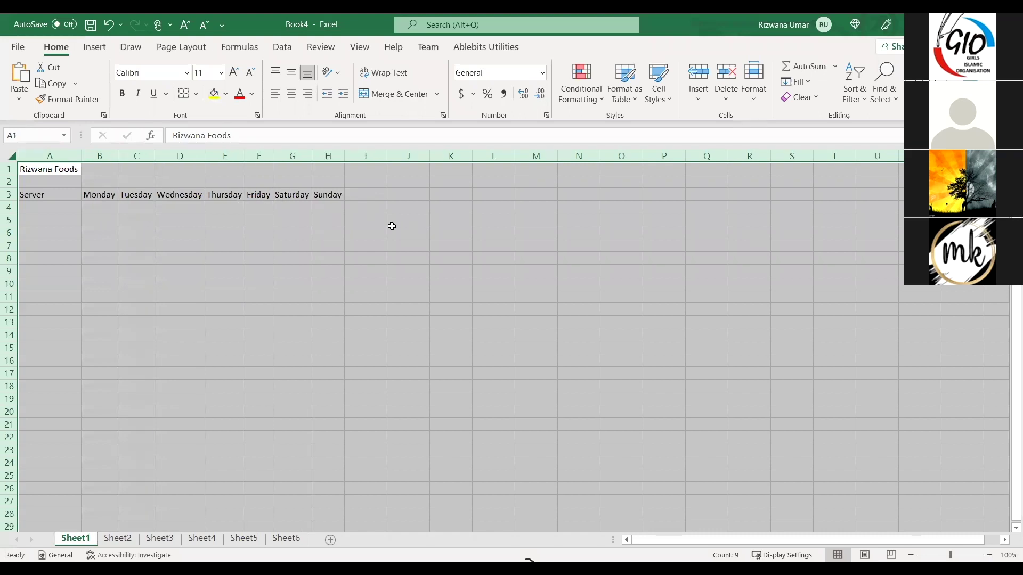
left_click(323, 223)
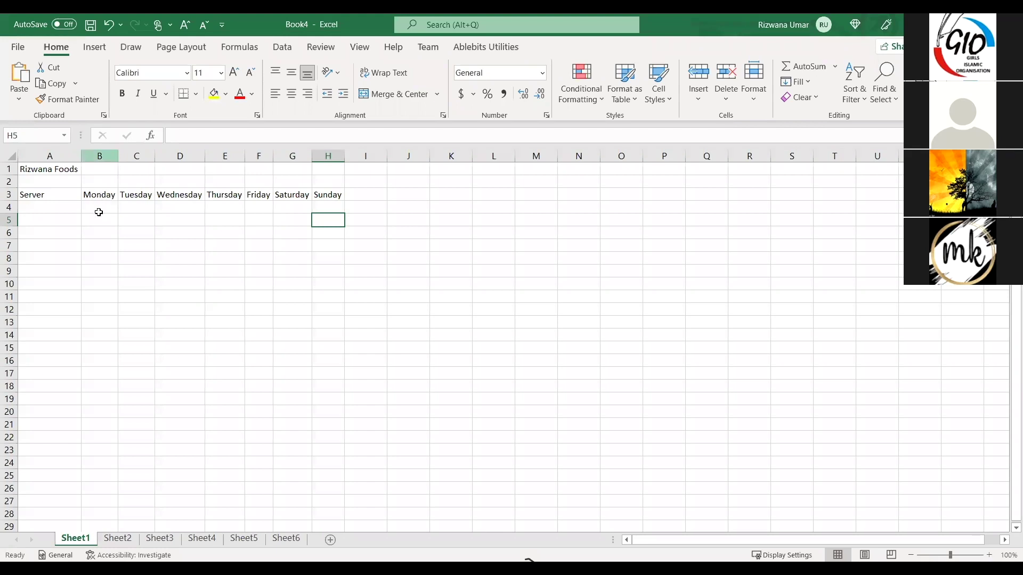
Enter "Server 1" in cell A4 below the Server heading
left_click(54, 209)
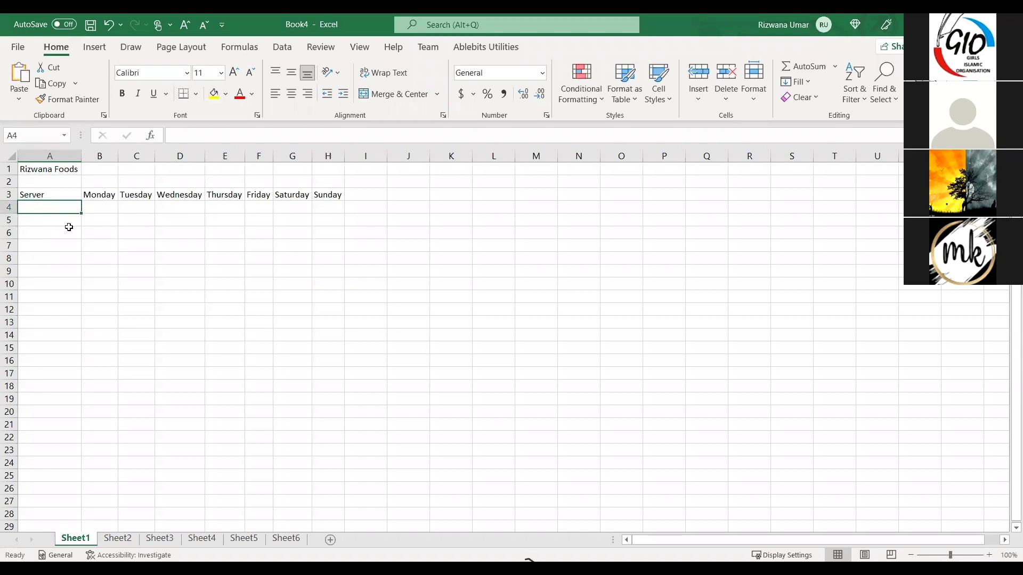
type("Server")
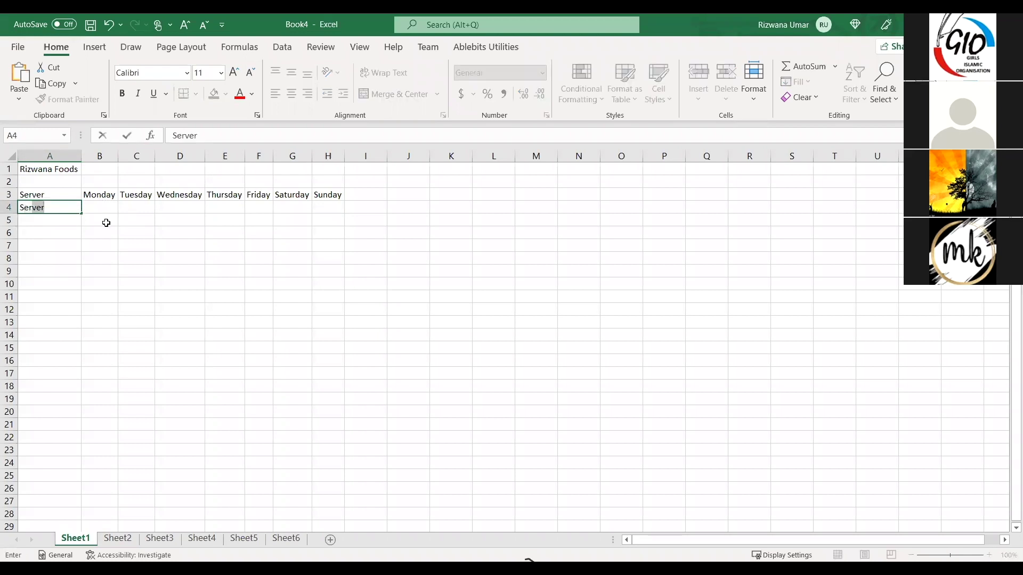
key("Tab")
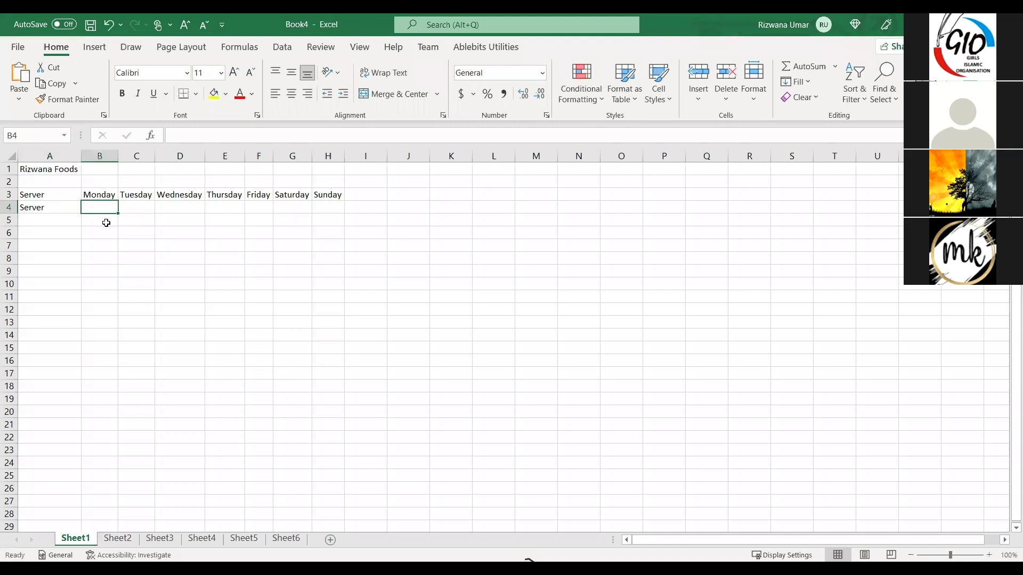
left_click(64, 210)
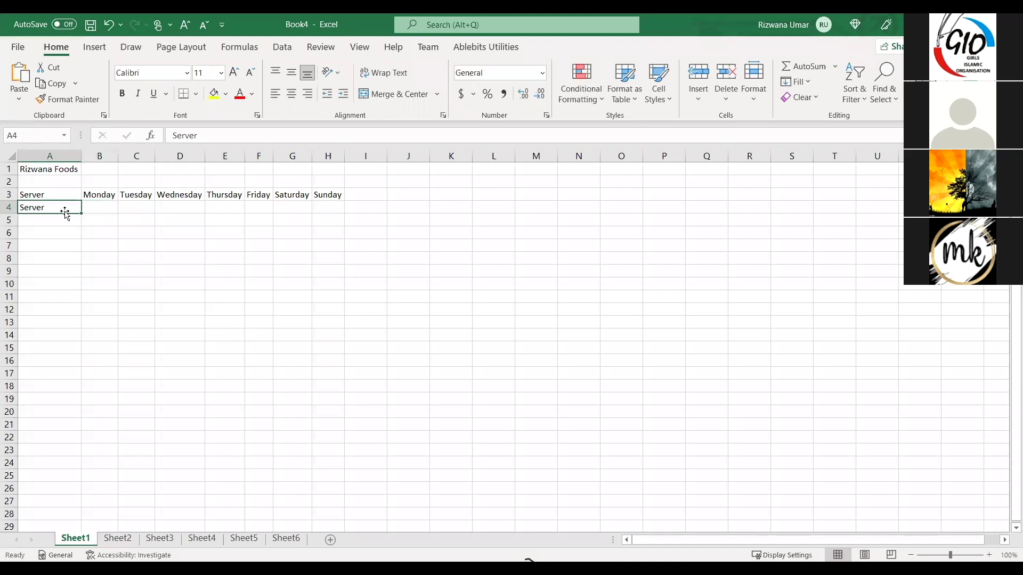
left_click(213, 136)
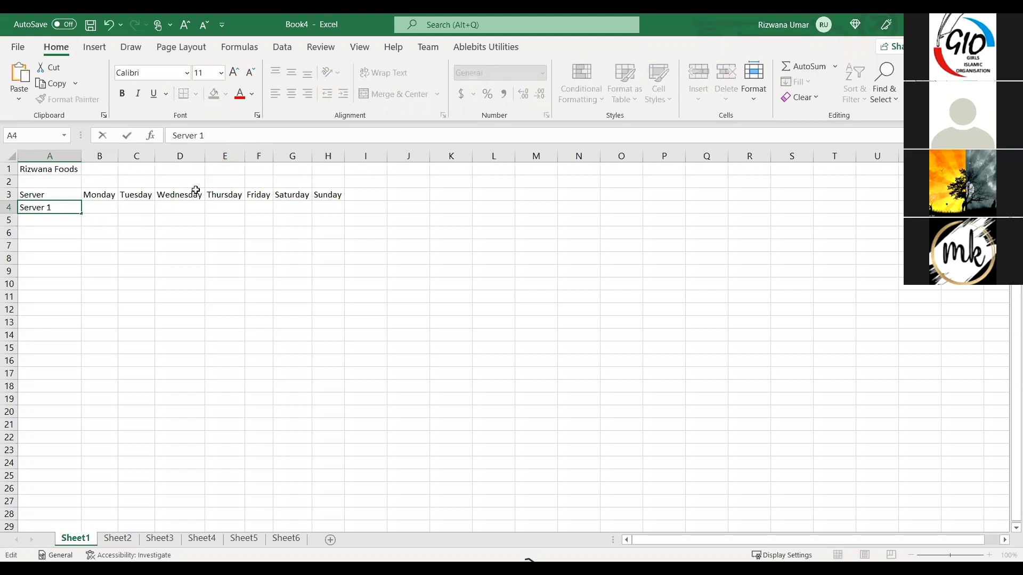
left_click(58, 230)
left_click(49, 206)
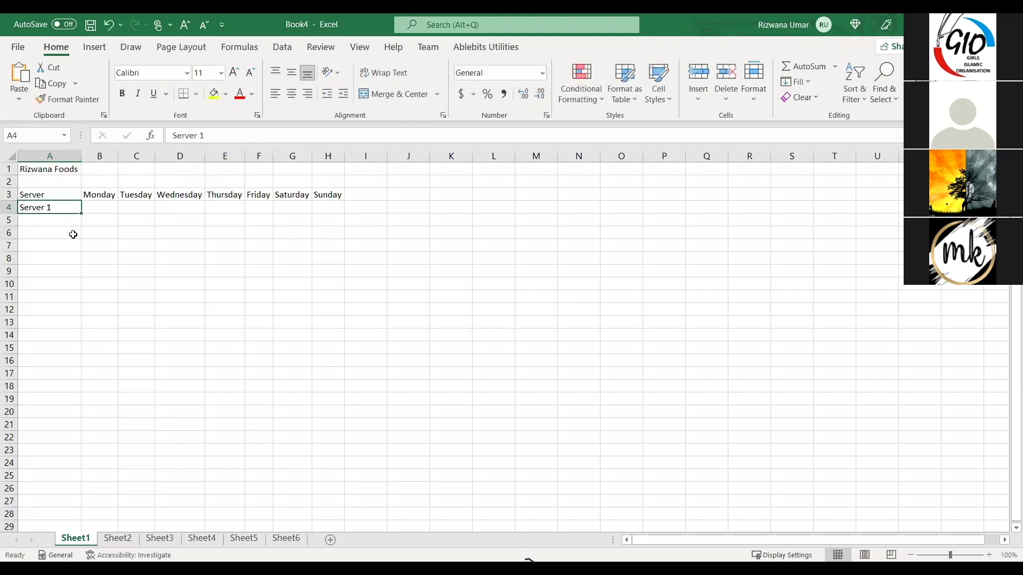
Examine the contents of cell A4 in comparison with cell A5 directly below it
left_click(208, 137)
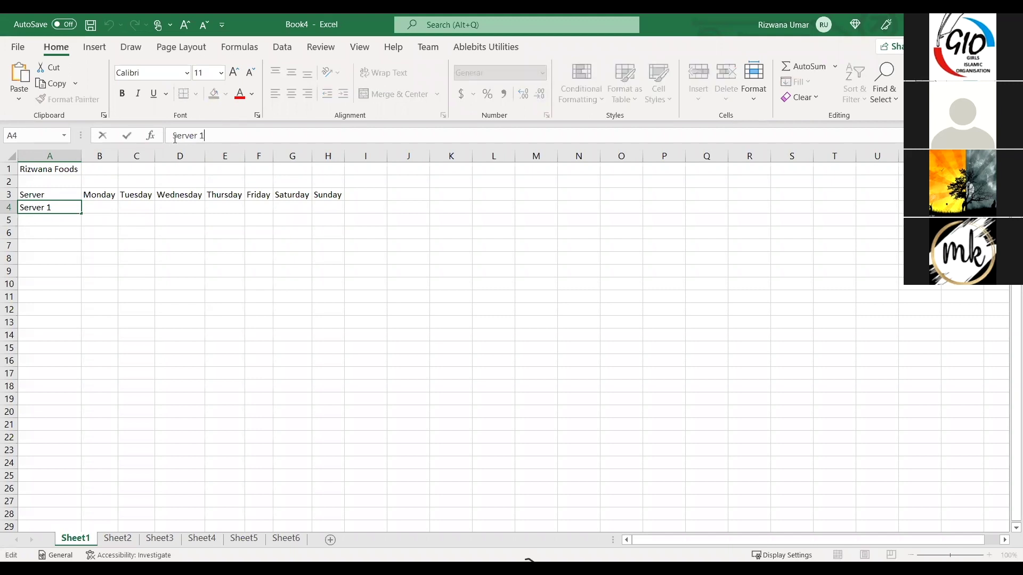
left_click(53, 222)
left_click(56, 210)
left_click(47, 218)
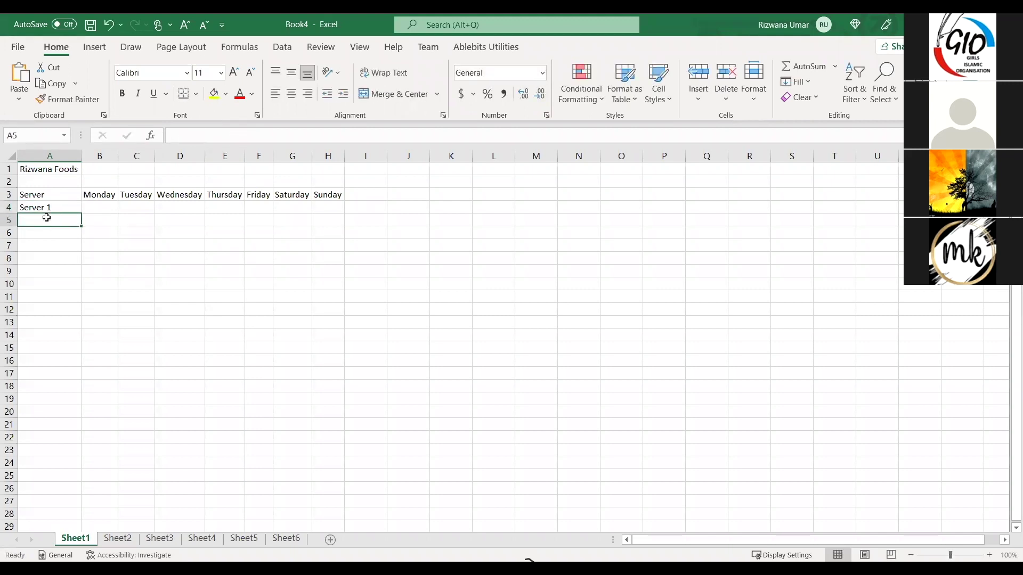
left_click(49, 207)
left_click(51, 221)
left_click(52, 208)
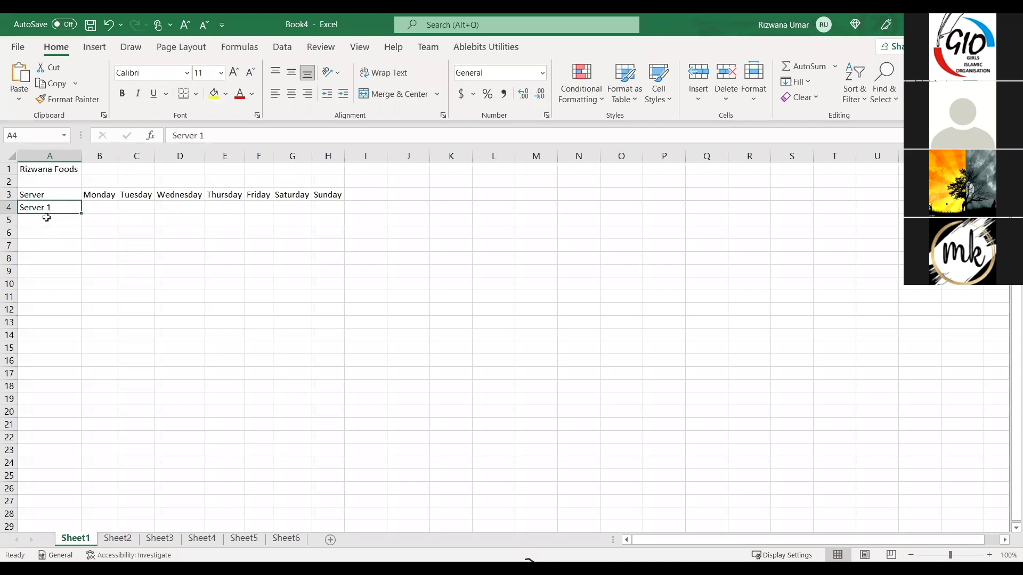
left_click(50, 221)
left_click(56, 209)
left_click(65, 223)
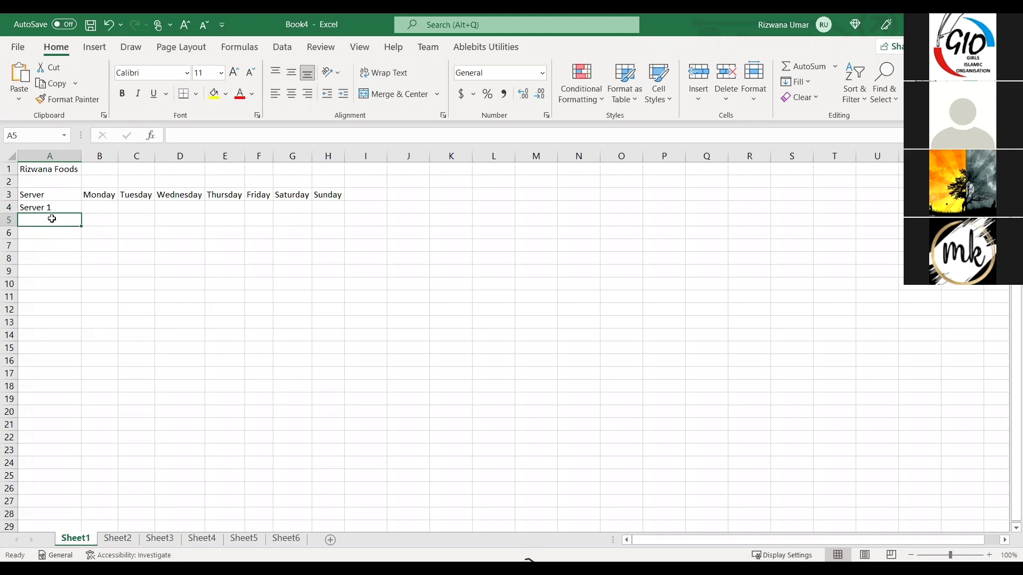
key("Up")
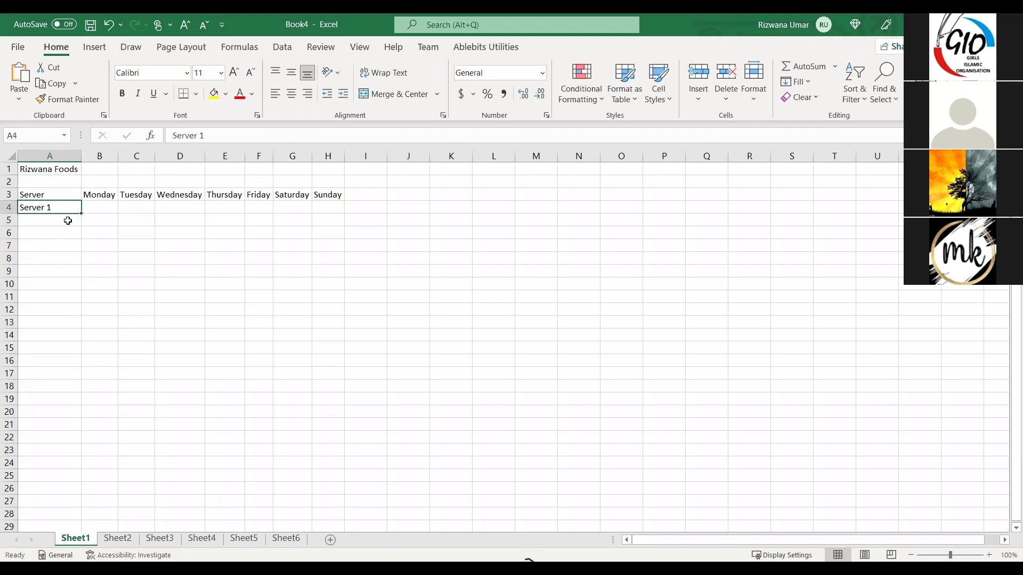
key("Down")
Fill the numbered server series down column A from cell A4 to "Server 12" in A15
key("Up")
left_click_drag(81, 214, 80, 222)
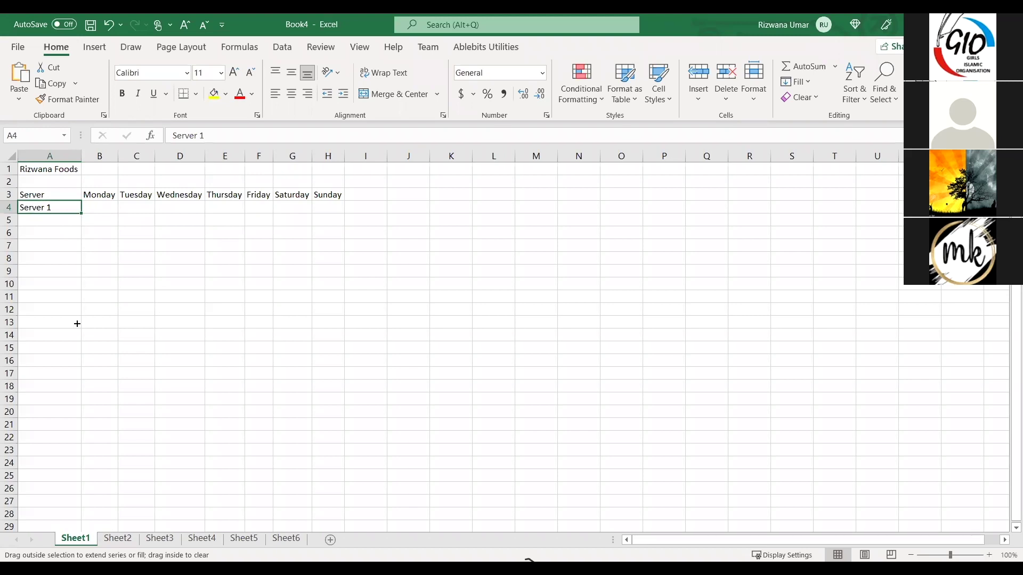
left_click_drag(75, 354, 150, 357)
left_click(146, 308)
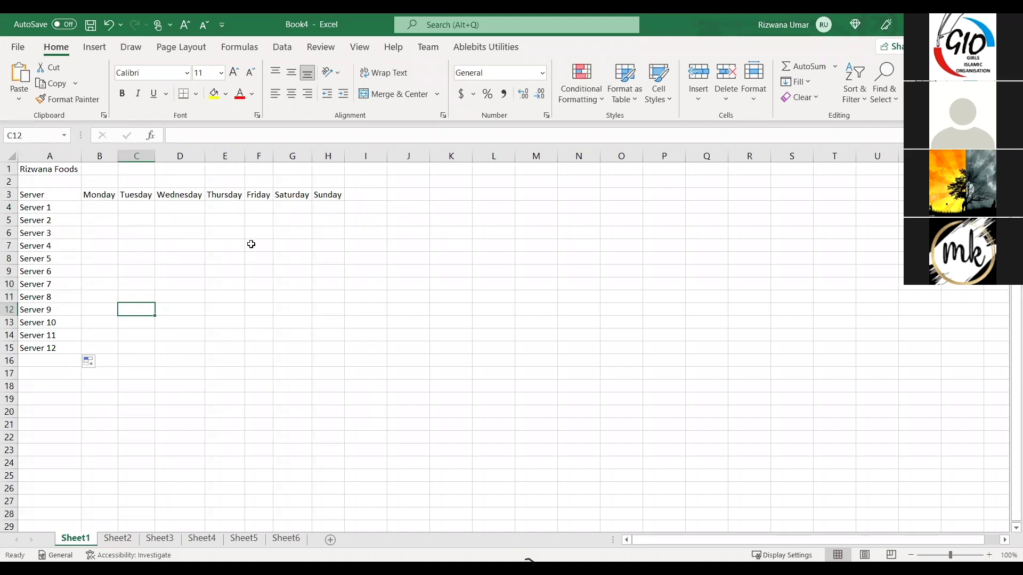
Enter "January" in K3, fill the month series down to "December" in K14, and auto-fit column K
left_click(434, 198)
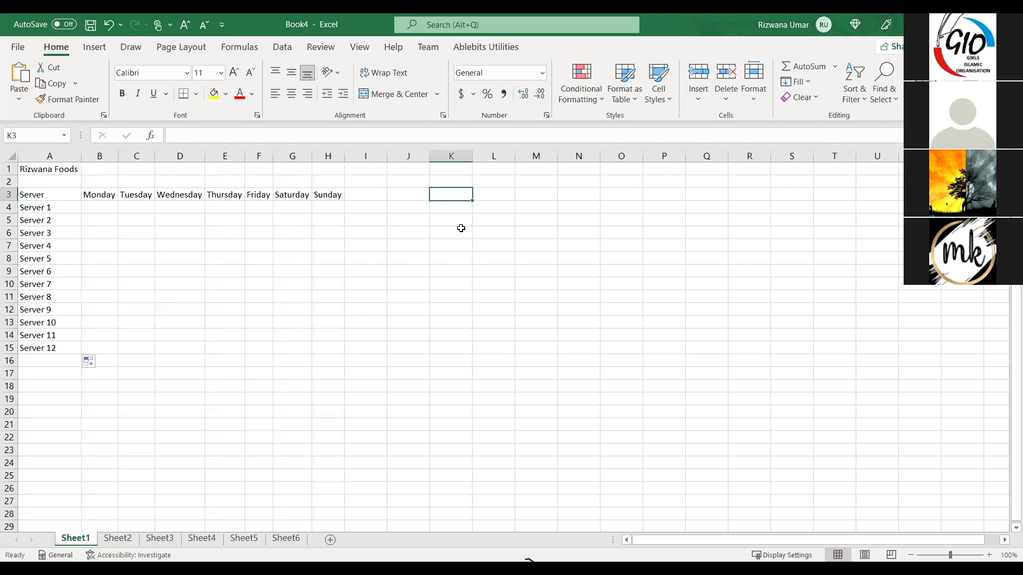
type("January")
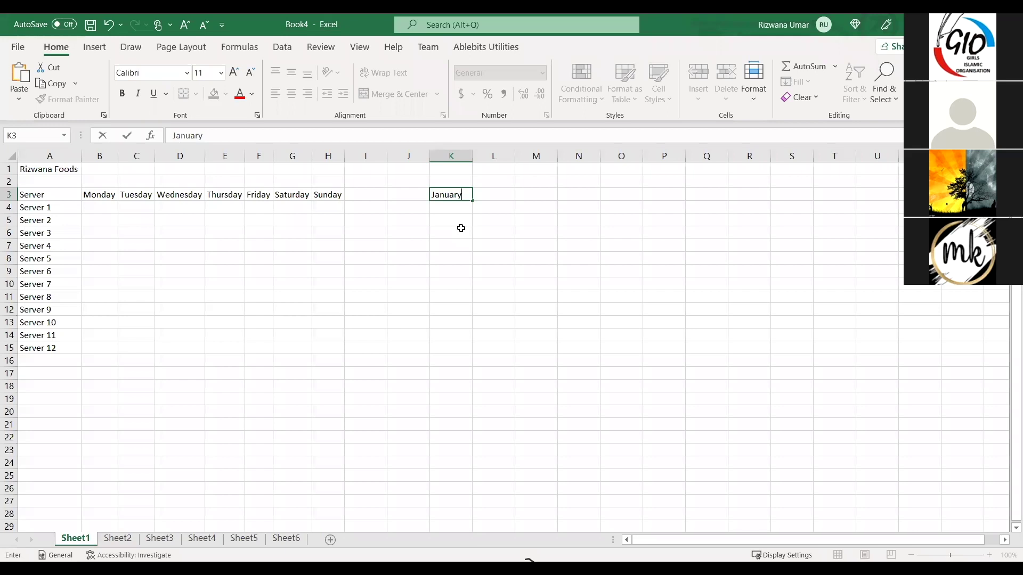
key("Return")
left_click(463, 199)
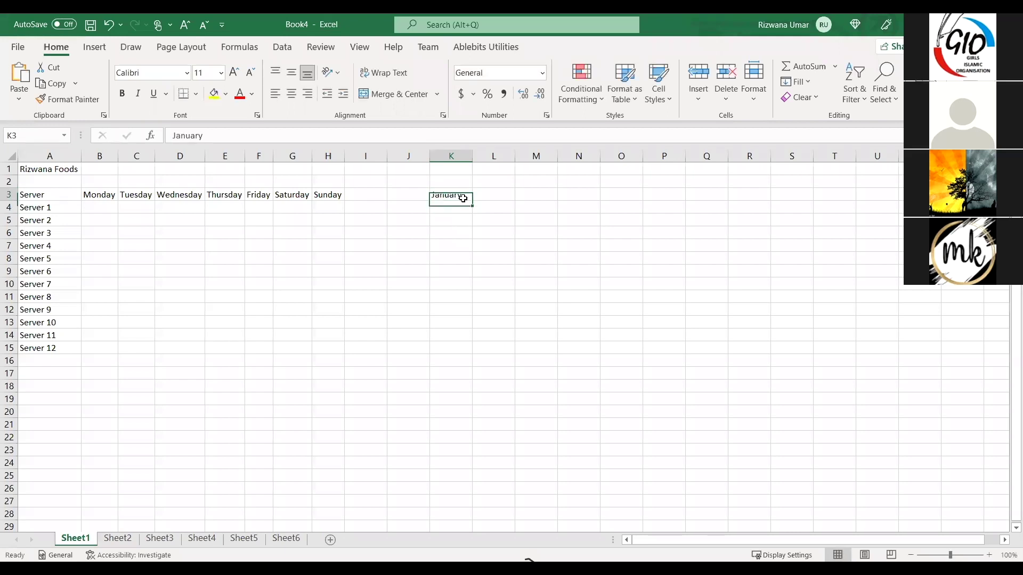
left_click_drag(472, 204, 472, 205)
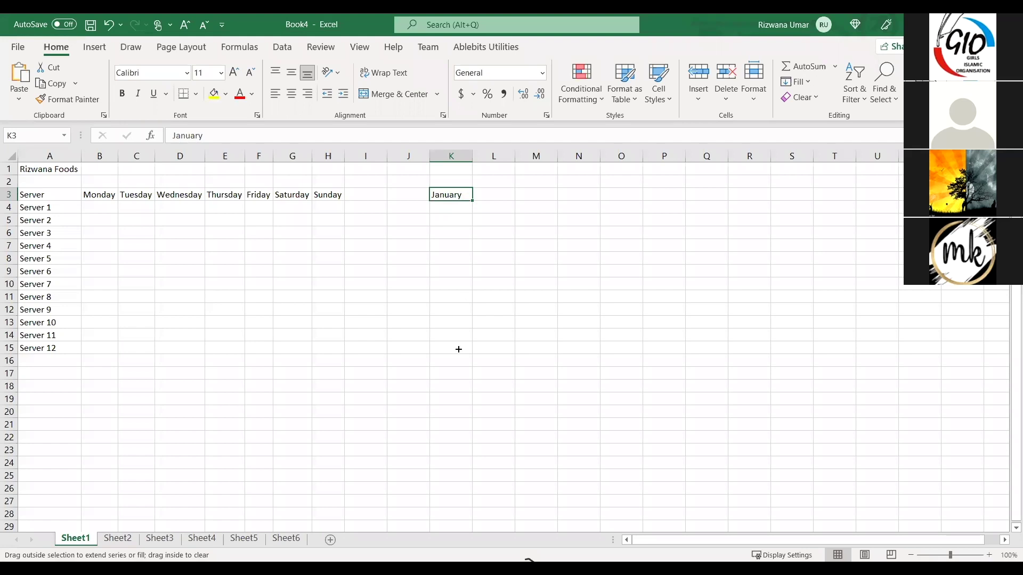
left_click_drag(456, 344, 456, 344)
left_click(535, 311)
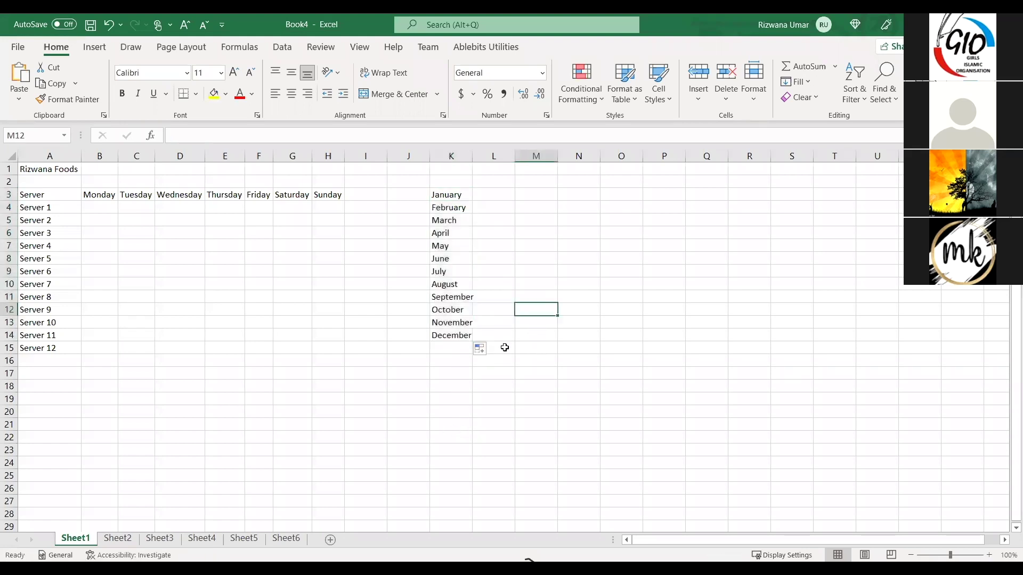
double_click(472, 156)
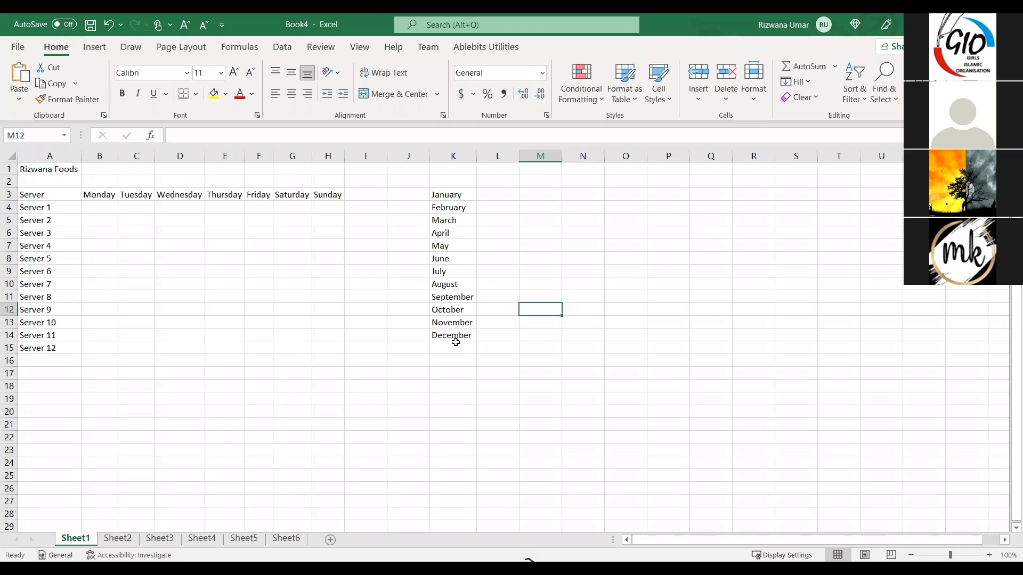
Enter "Jan" in M3 and fill the abbreviated month series down to "Dec" in M14
left_click(531, 196)
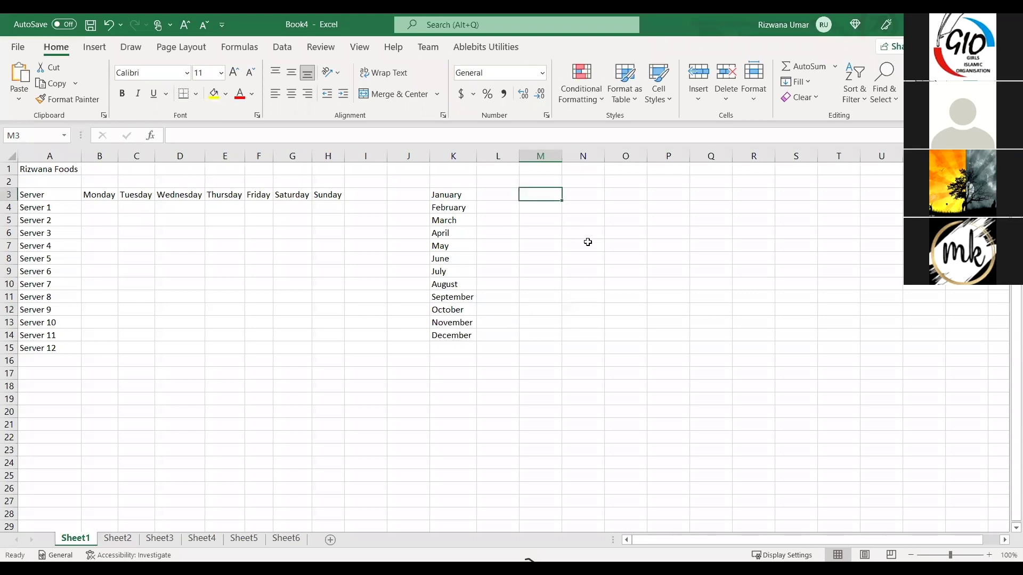
type("Jan")
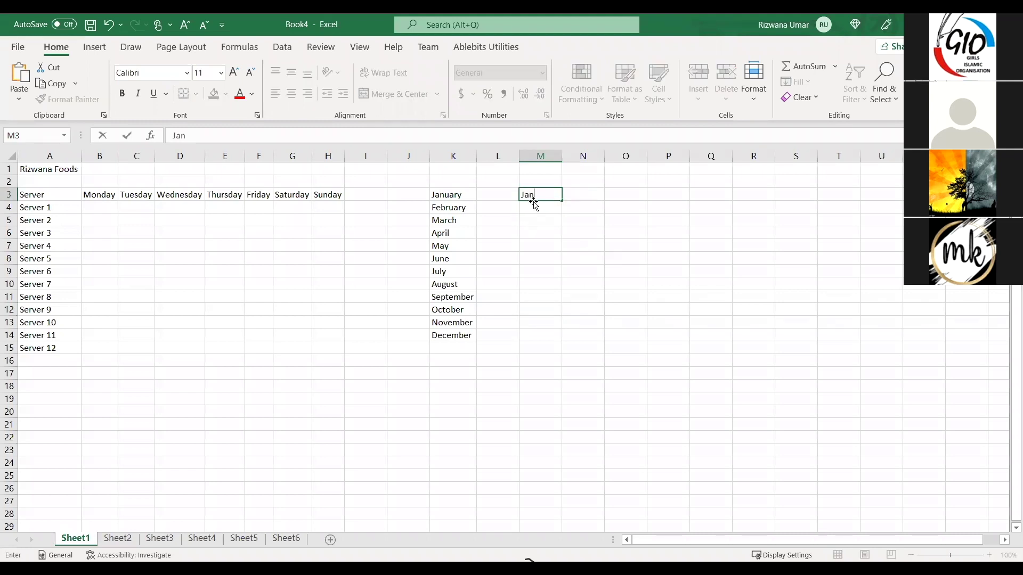
key("Return")
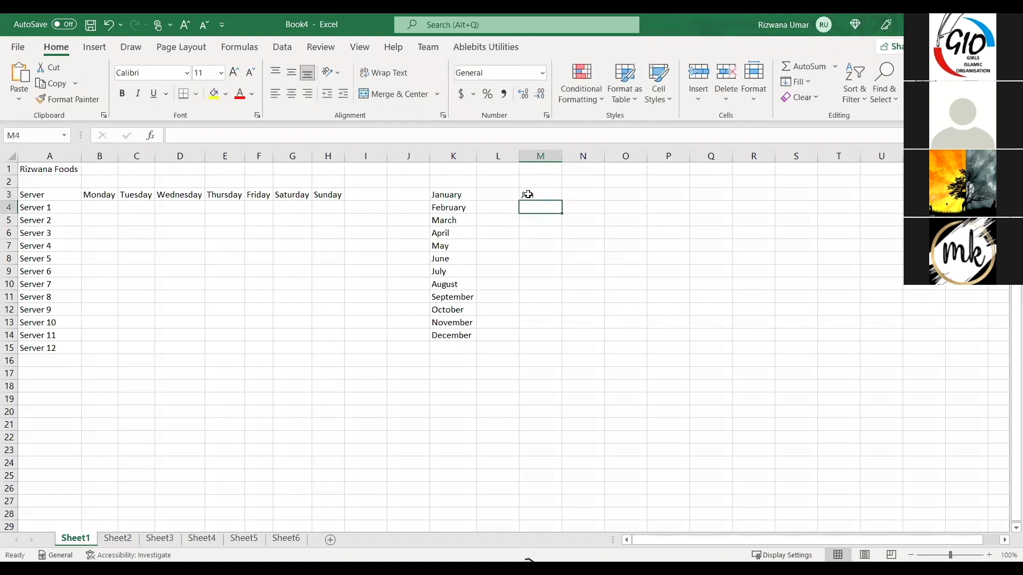
left_click(528, 194)
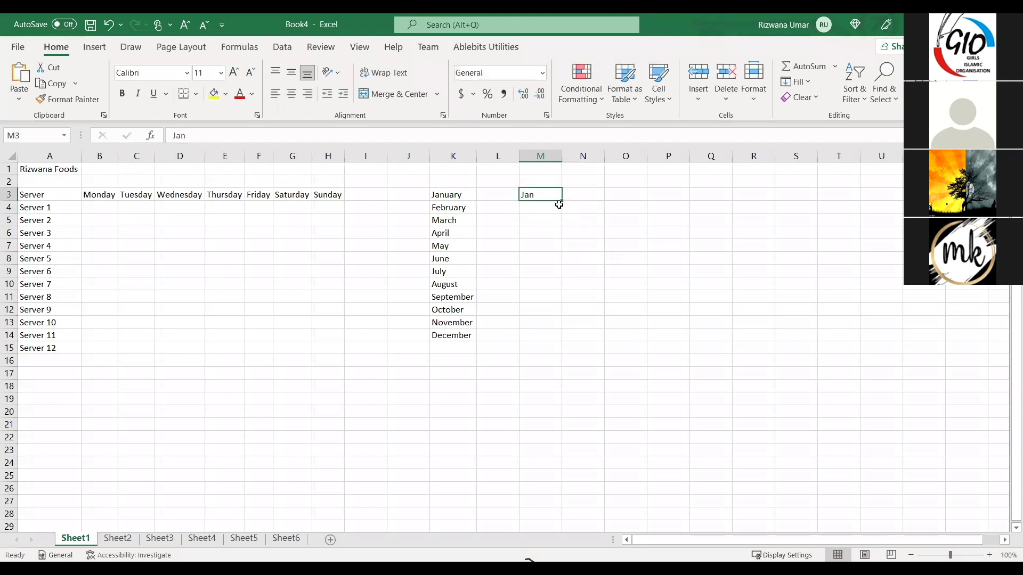
left_click_drag(562, 207, 558, 235)
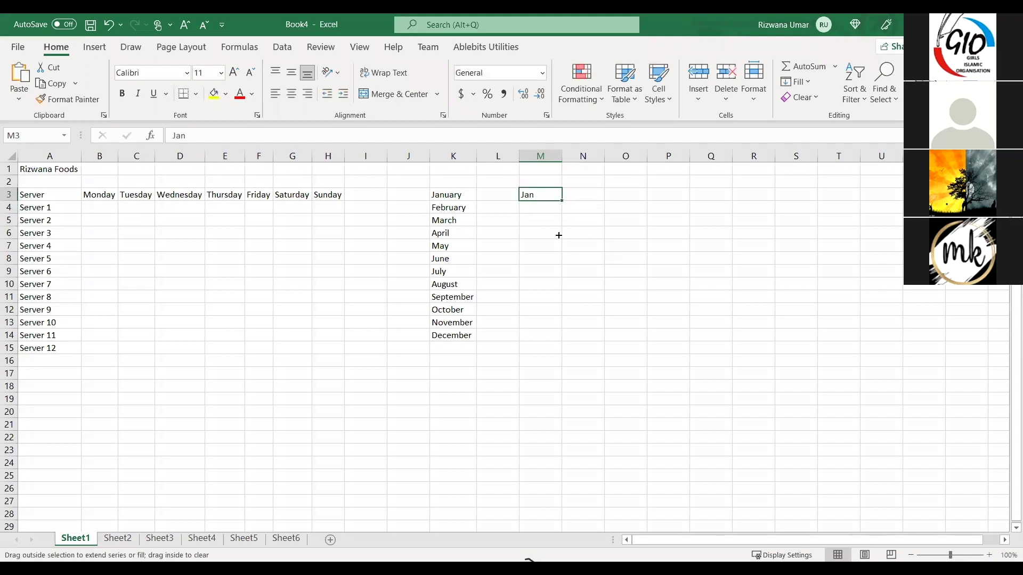
left_click_drag(548, 337, 548, 338)
left_click(573, 235)
left_click(475, 195)
left_click(536, 195)
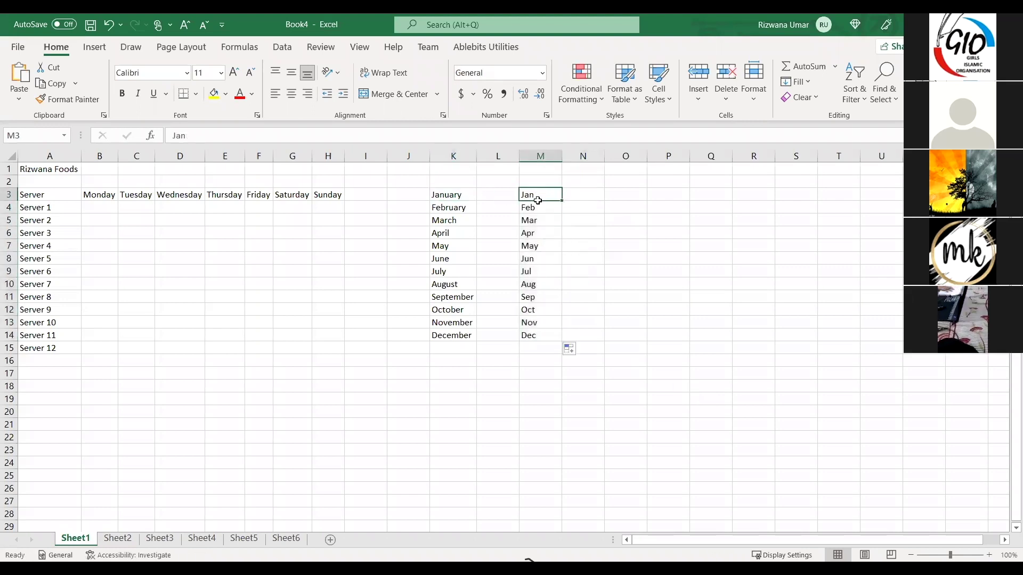
left_click(537, 210)
left_click(535, 220)
left_click(539, 238)
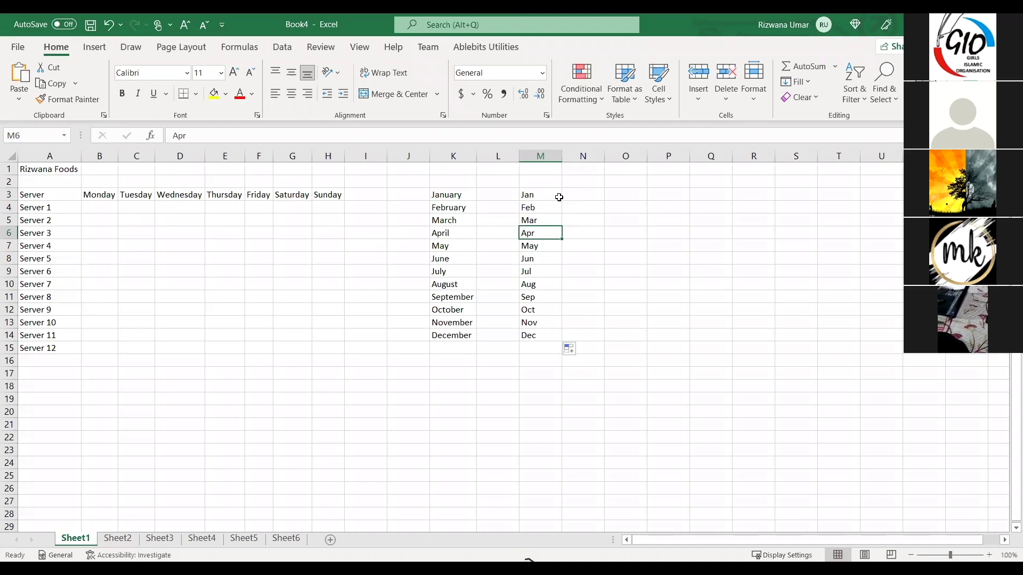
Enter the numbers 1 in cell N3 and 2 in cell N4 beside the abbreviated months
left_click(589, 196)
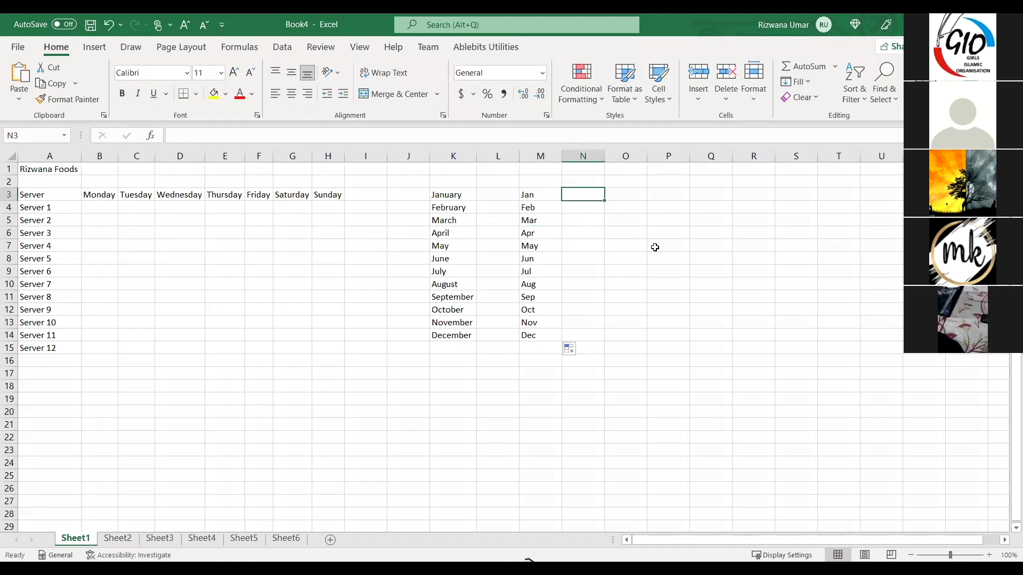
type("12")
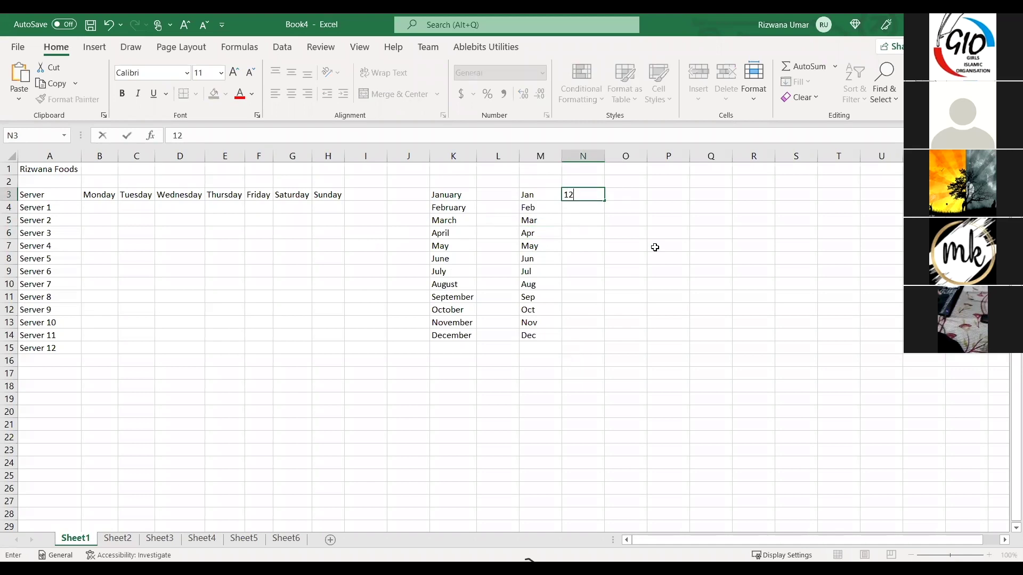
key("Return")
type("2")
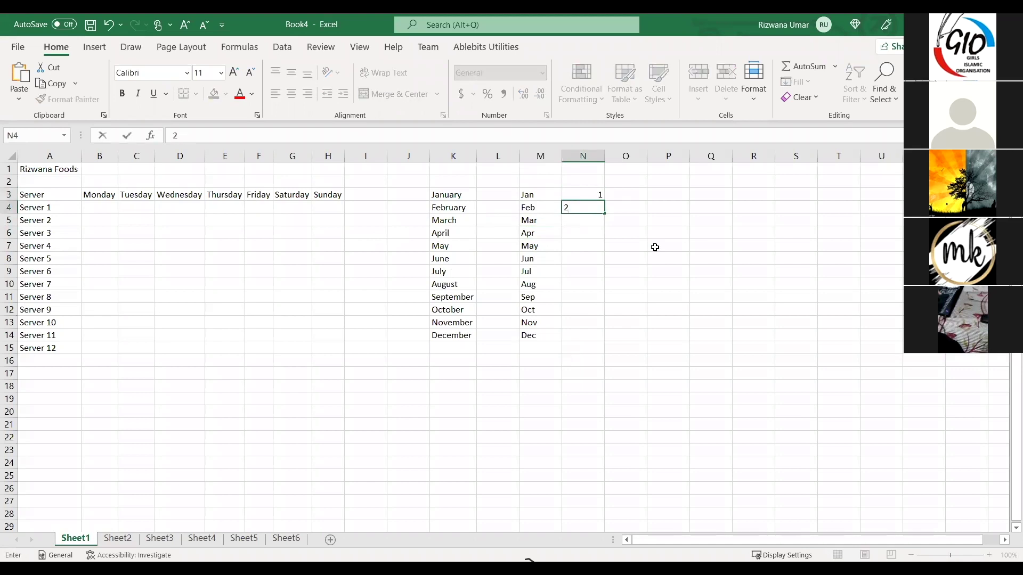
key("Return")
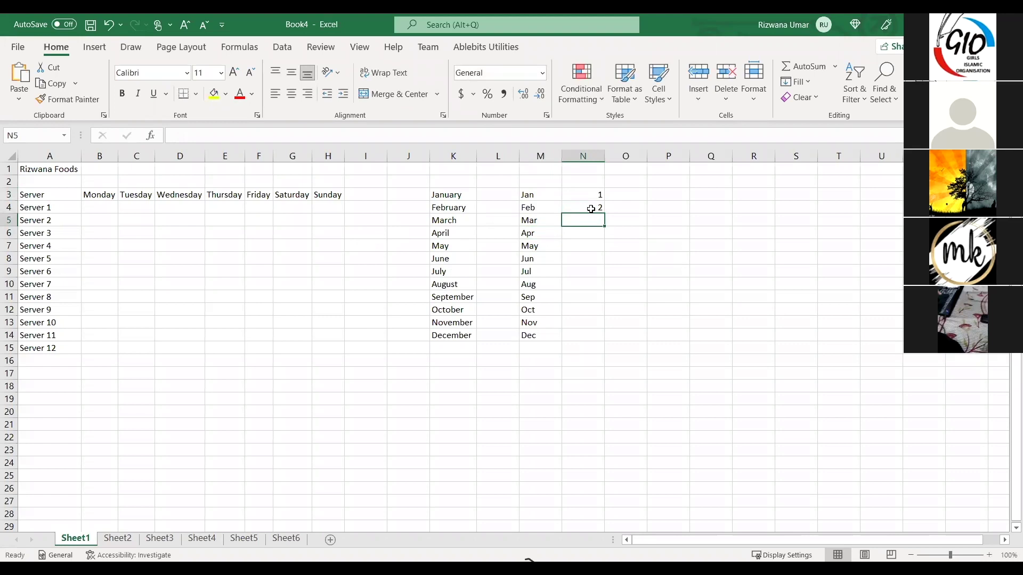
Fill column N from N4 down to N14 with the Fill Series option so the numbers run from 2 to 12
left_click(603, 211)
mouse_move(598, 320)
left_mouse_down()
mouse_move(598, 336)
mouse_move(619, 290)
mouse_move(589, 279)
mouse_move(590, 335)
left_mouse_up()
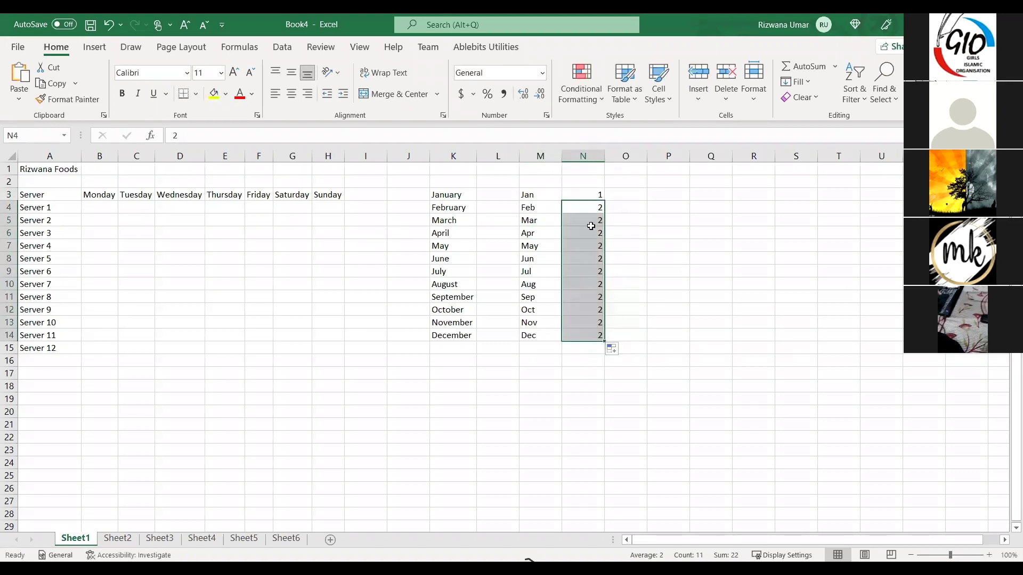
left_click(617, 350)
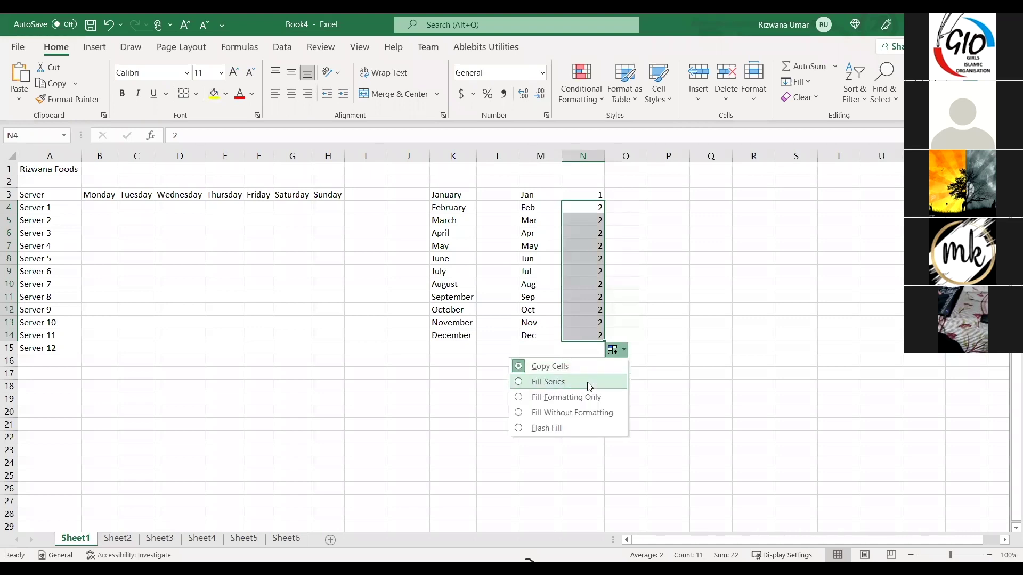
left_click(553, 383)
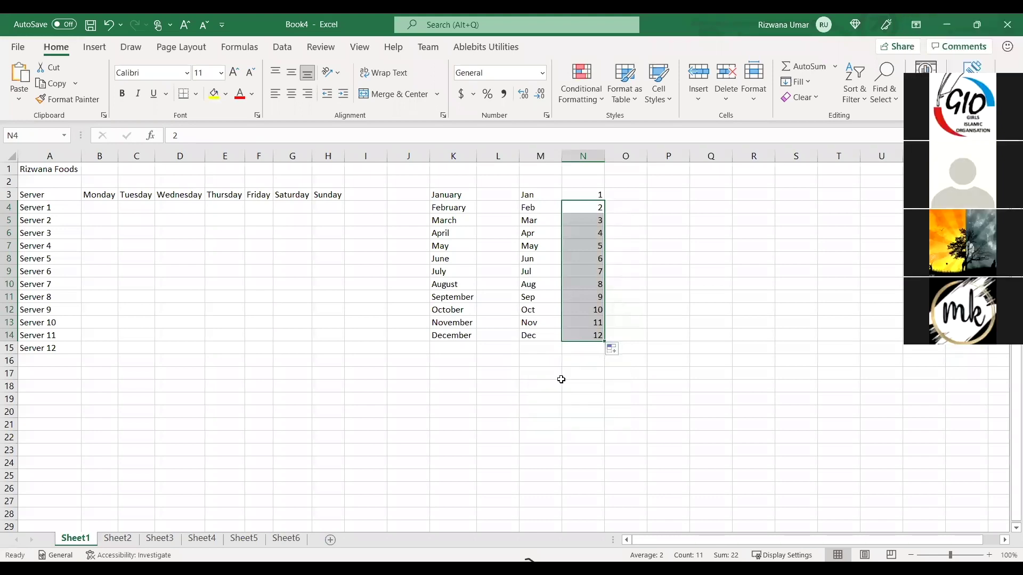
left_click(585, 358)
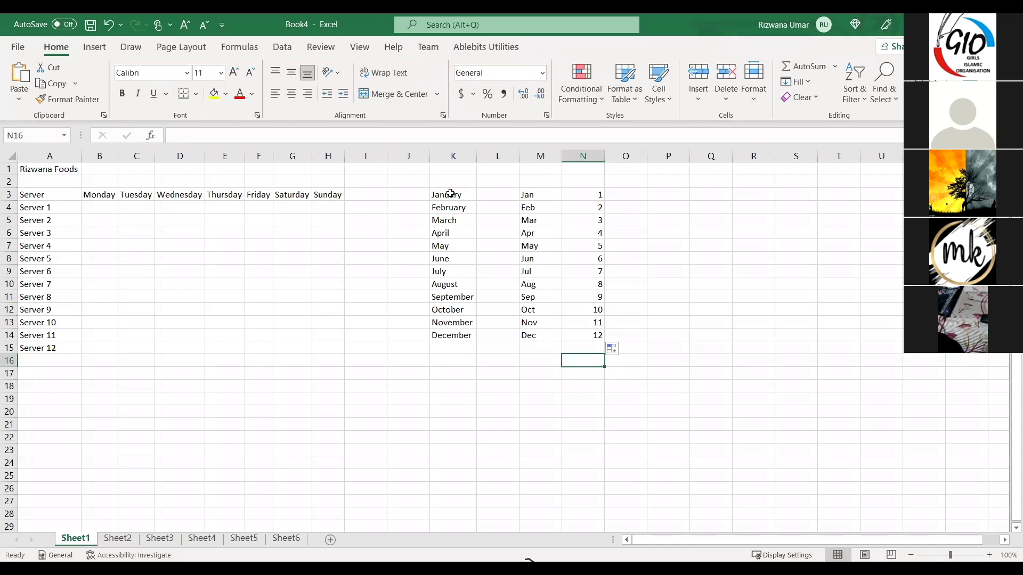
Delete the contents of the practice range K3:N14 holding the months and numbers
left_click_drag(450, 193, 583, 272)
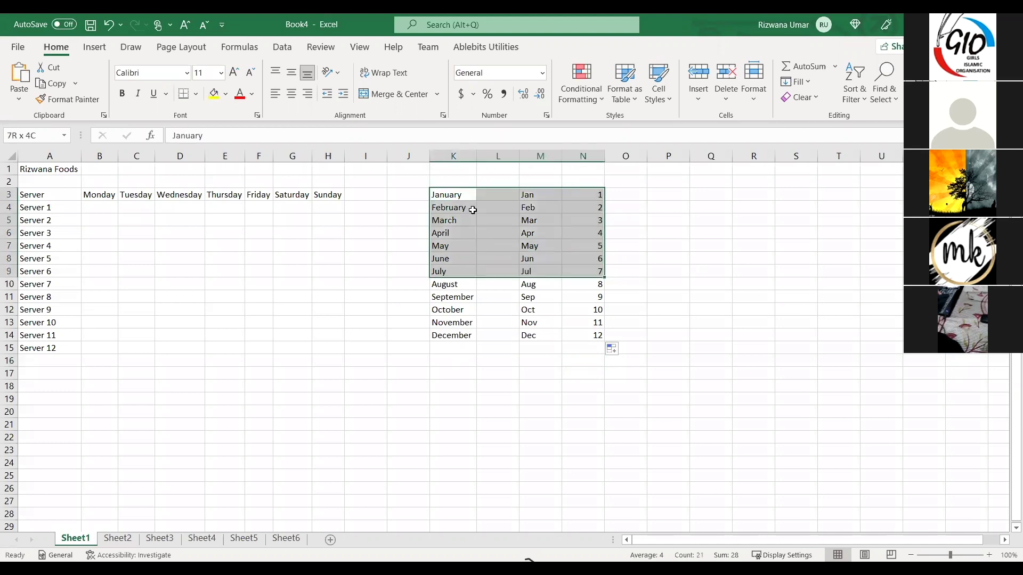
left_click(711, 271)
left_click_drag(443, 192, 590, 337)
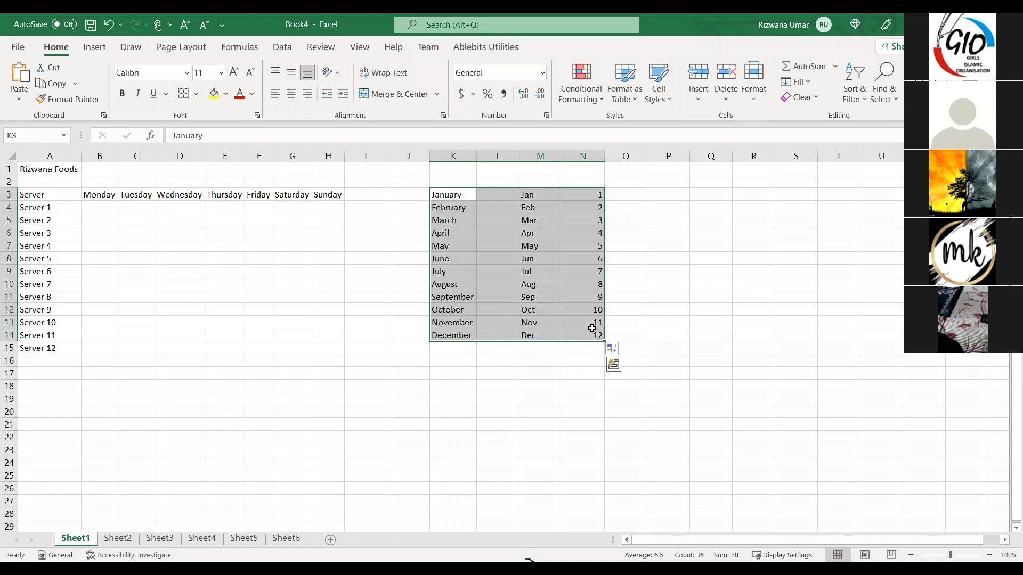
key("Delete")
left_click(353, 295)
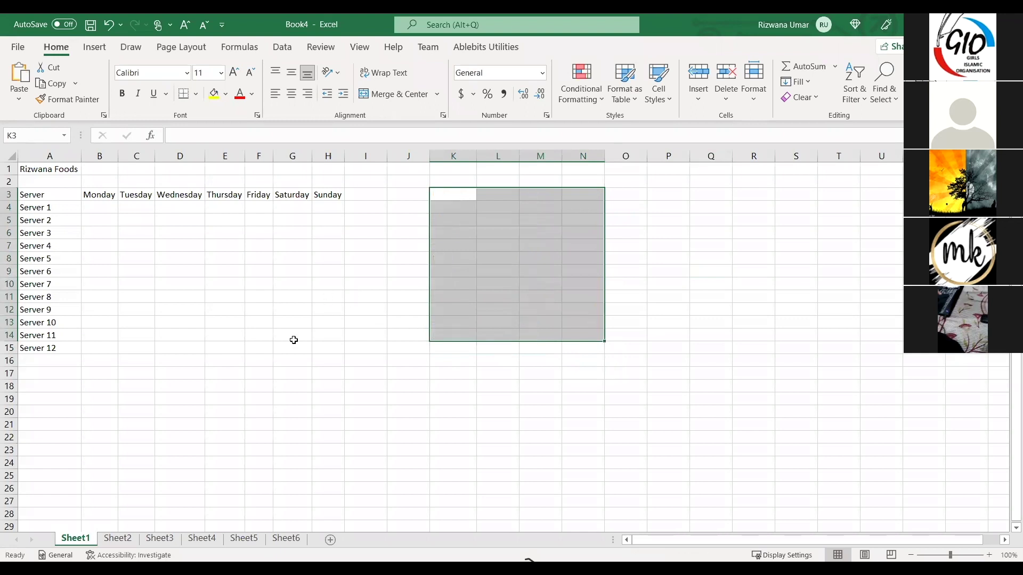
Examine the table's layout: the title in A1, the Server heading, the server list in A4:A15 and the weekday headings in B3:H3
left_click(59, 194)
left_click(64, 168)
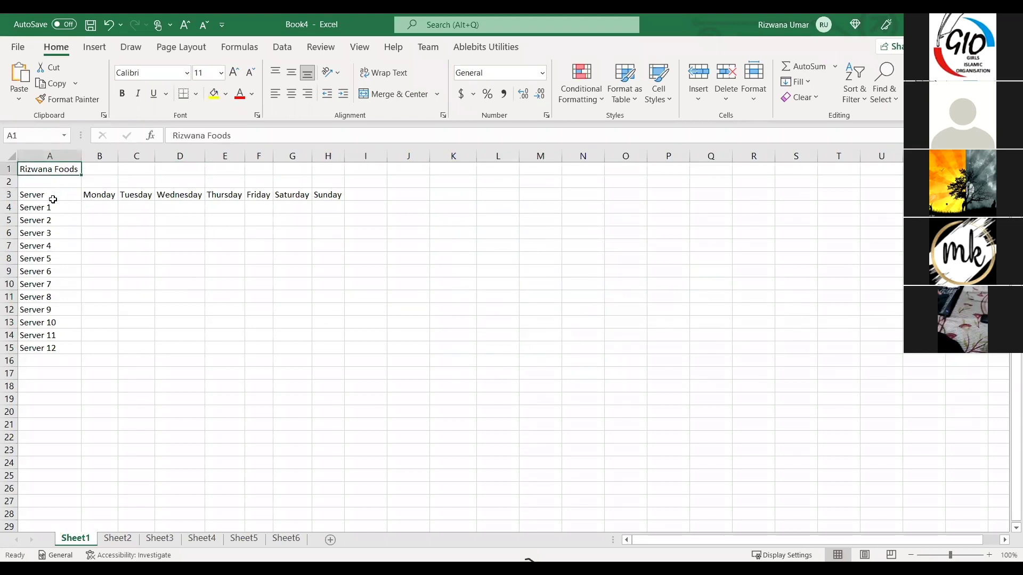
left_click(53, 196)
left_click(49, 232)
left_click(48, 271)
left_click(48, 297)
left_click_drag(59, 208, 53, 344)
left_click_drag(99, 194, 321, 193)
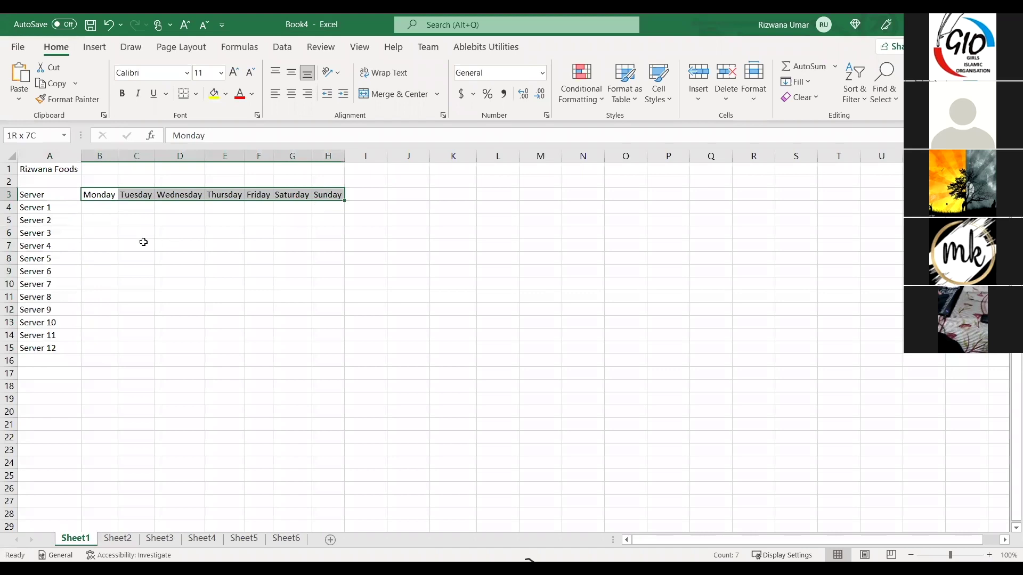
Enter 50, 100, 150 and 200 for Server 1 under Monday to Thursday, in cells B4 to E4
left_click(101, 213)
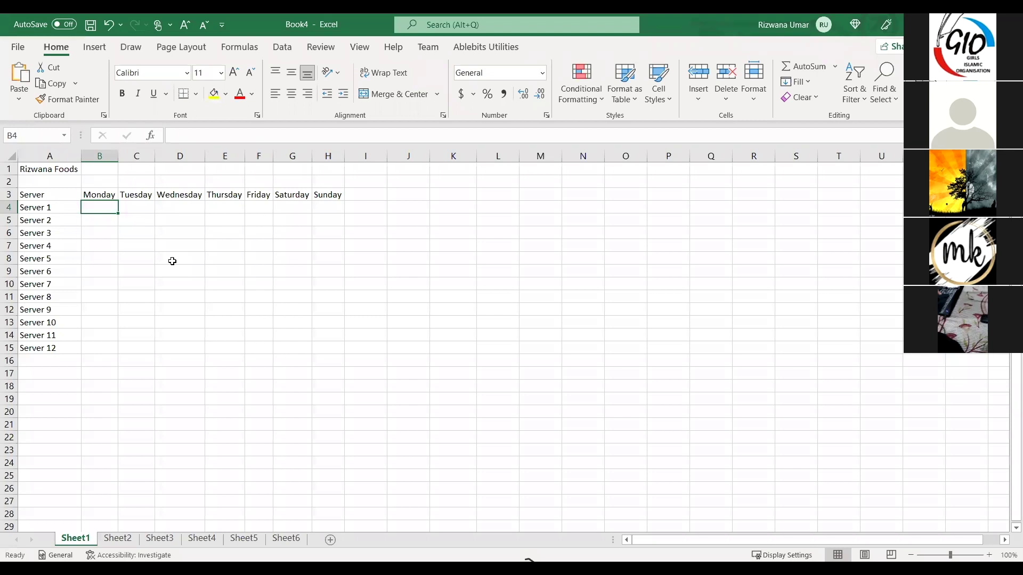
type("50")
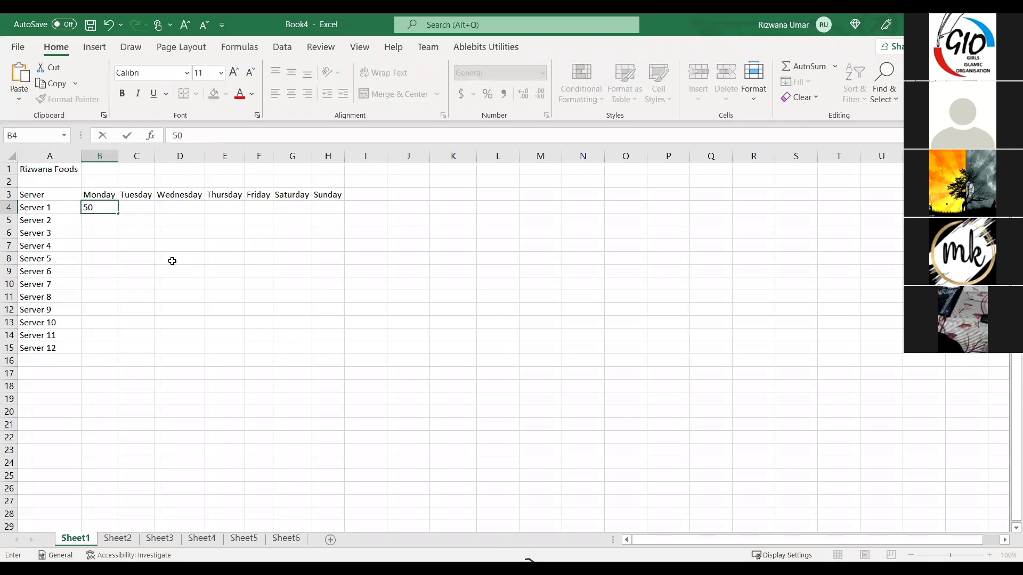
key("Tab")
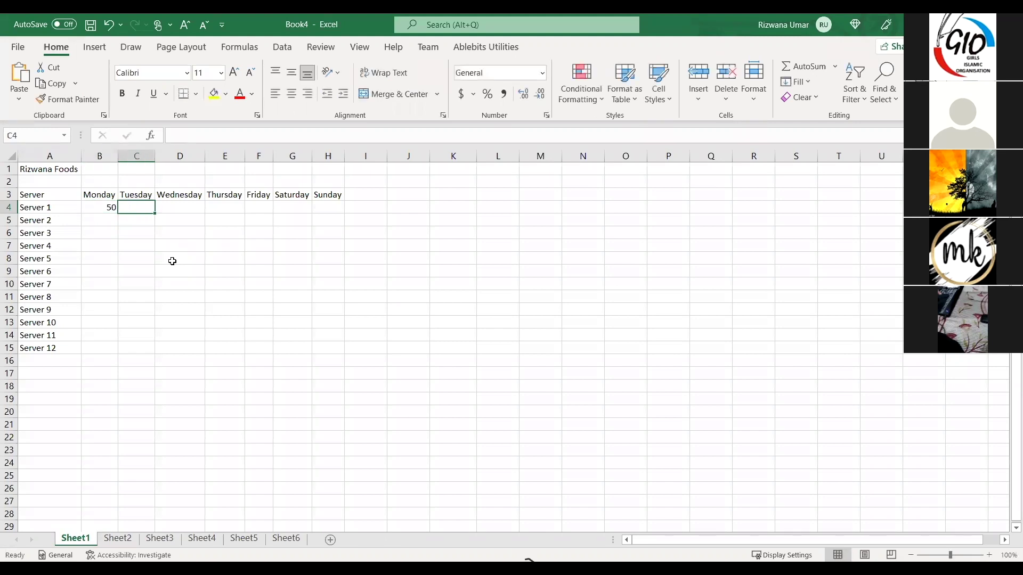
type("100")
key("Tab")
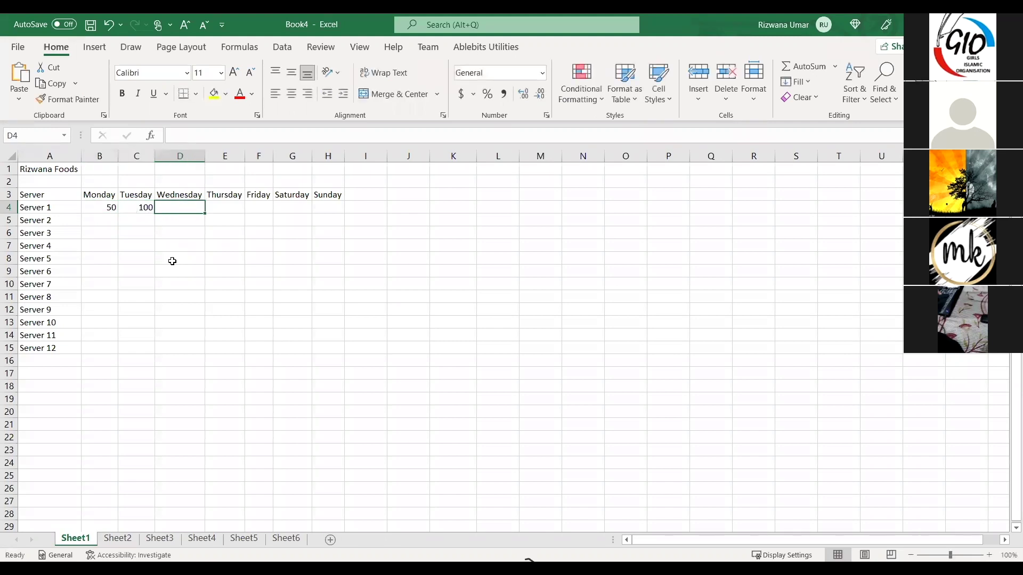
type("150")
key("Tab")
type("200")
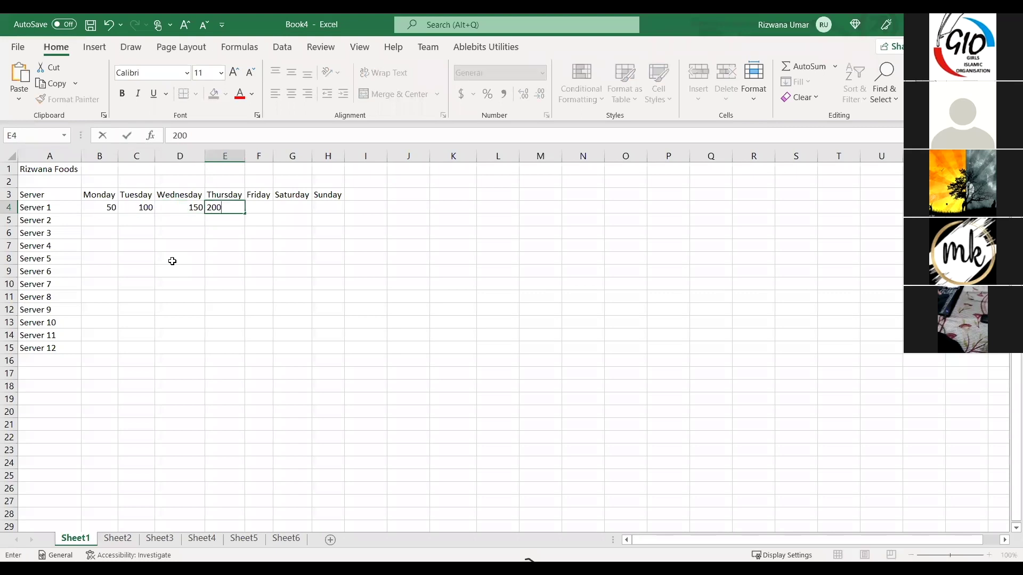
key("Tab")
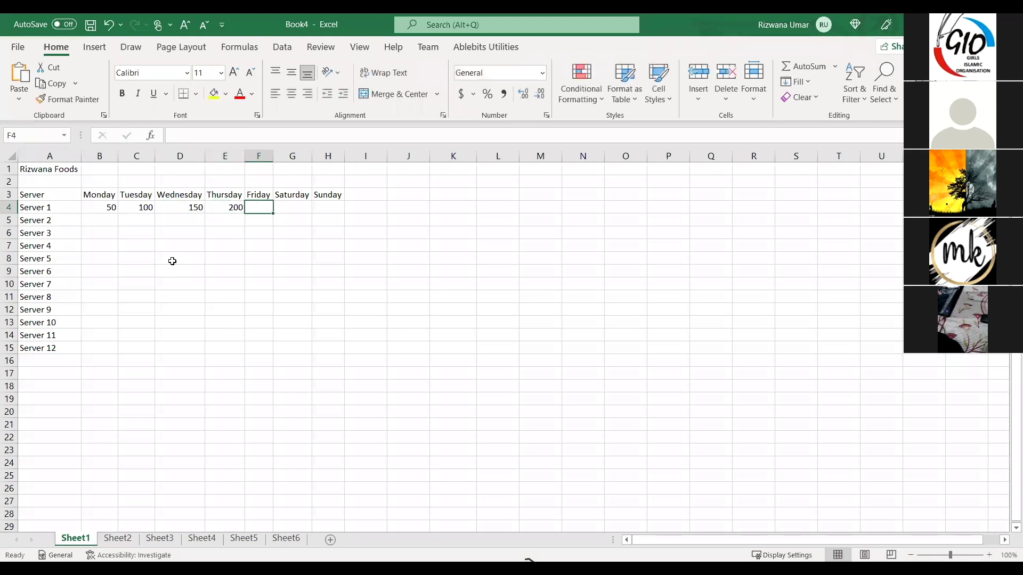
Move the active cell one cell at a time along row 4 out to I4 and back to F4
key("Left")
key("Right")
key("Right")
key("Right")
key("Right")
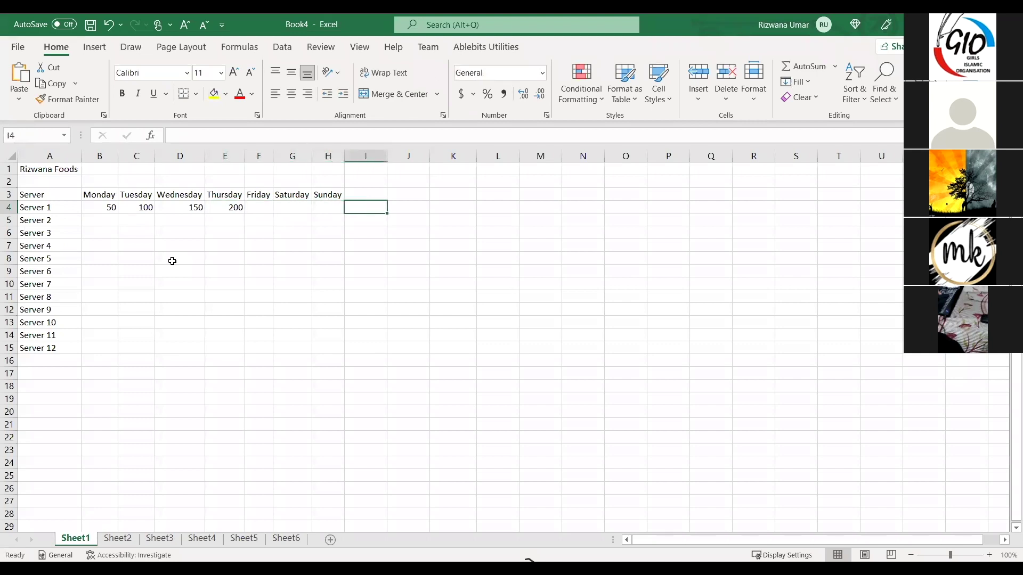
key("Left")
key("Left")
key("Left")
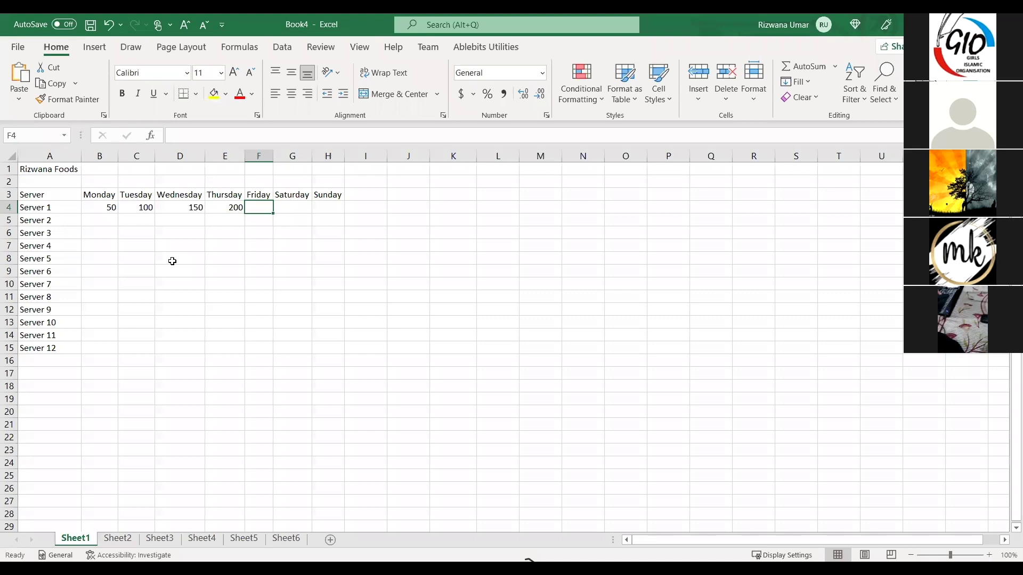
Move the active cell down one row at a time from row 4 to row 11, ending at G11
key("Down")
key("Down")
key("Down")
key("Down")
key("Down")
key("Down")
key("Down")
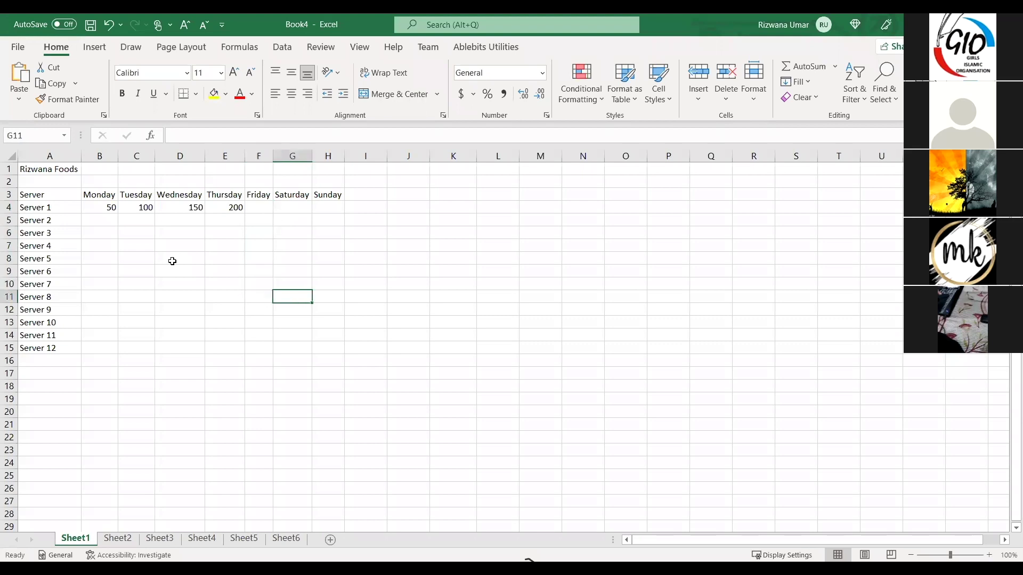
Move the active cell further down the sheet and back up one row at a time, ending at F4
key("Down")
key("Down")
key("Down")
key("Down")
key("Up")
key("Up")
key("Up")
key("Up")
key("Up")
key("Up")
key("Up")
key("Up")
key("Up")
key("Up")
key("Up")
key("Up")
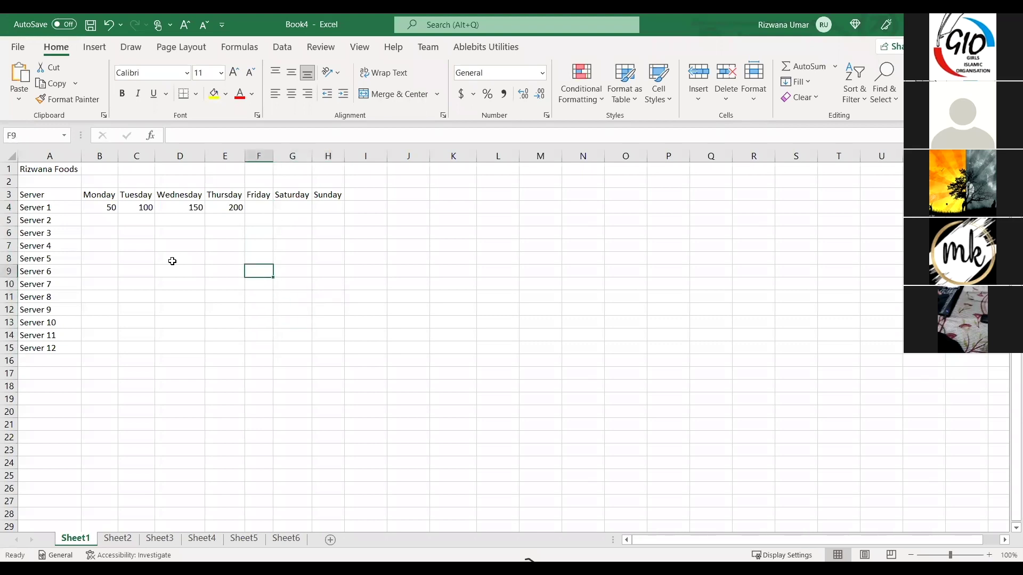
key("Down")
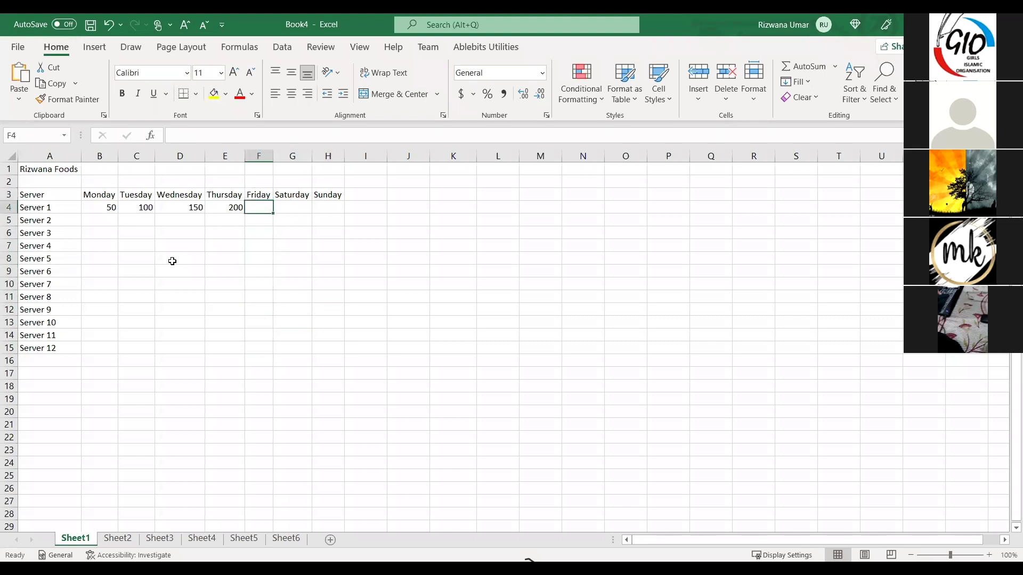
Enter 250, 300 and 350 for Server 1 under Friday to Sunday, in cells F4 to H4
type("250")
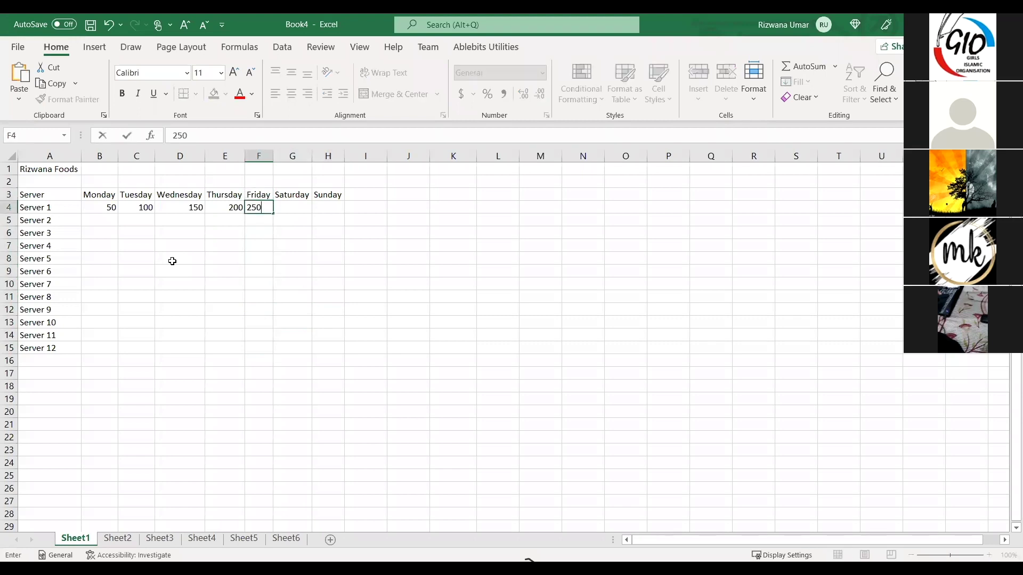
key("Tab")
type("300")
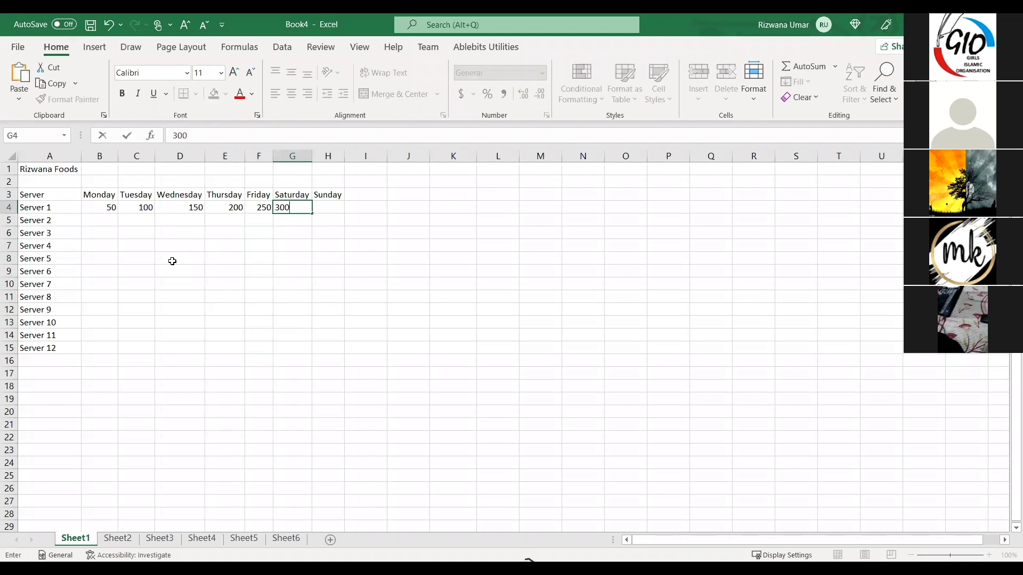
key("Tab")
type("35")
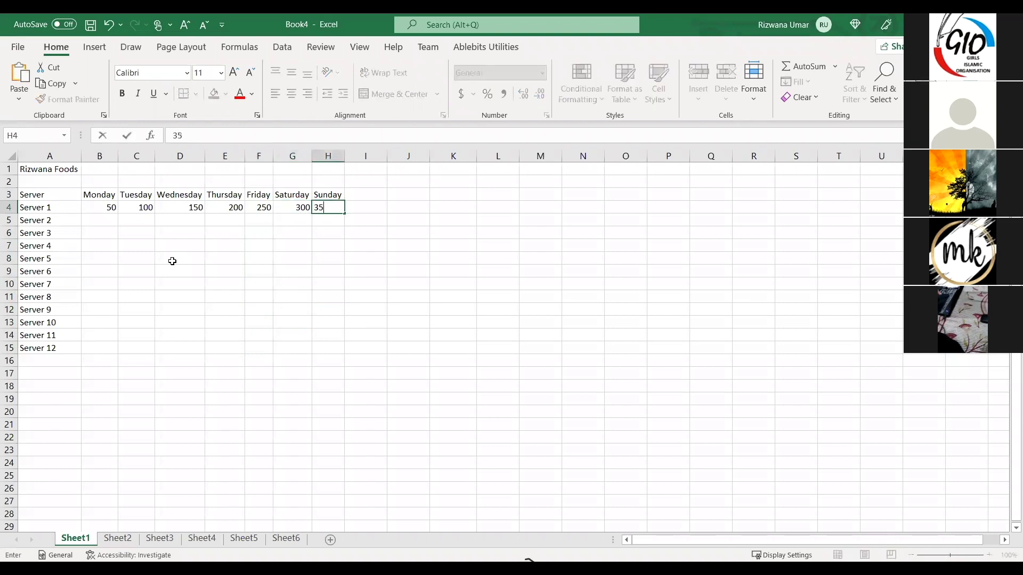
type("0")
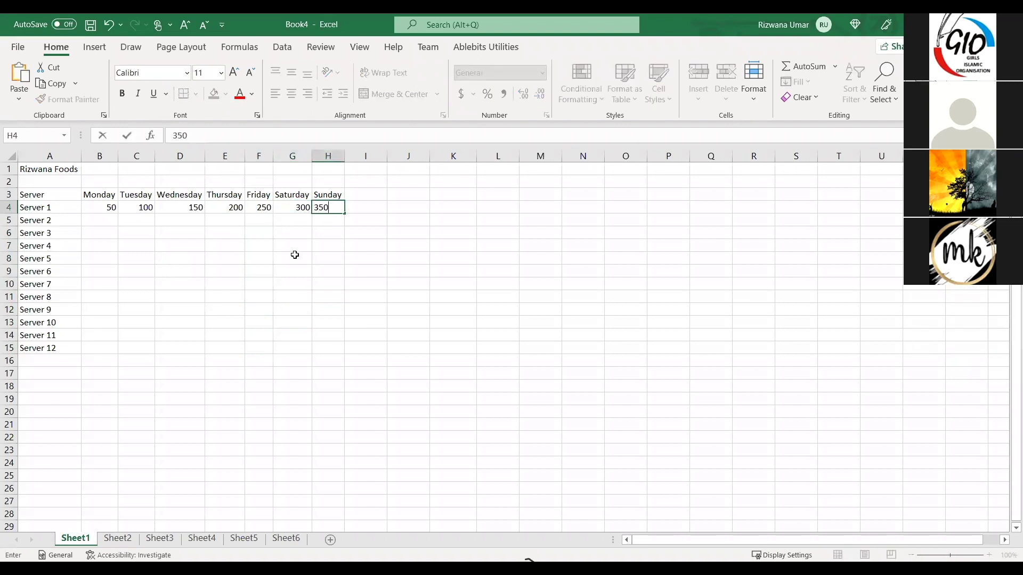
left_click(292, 258)
Add a dollar sign in front of Server 1's Monday figure in B4, making it $50
left_click_drag(98, 207, 335, 192)
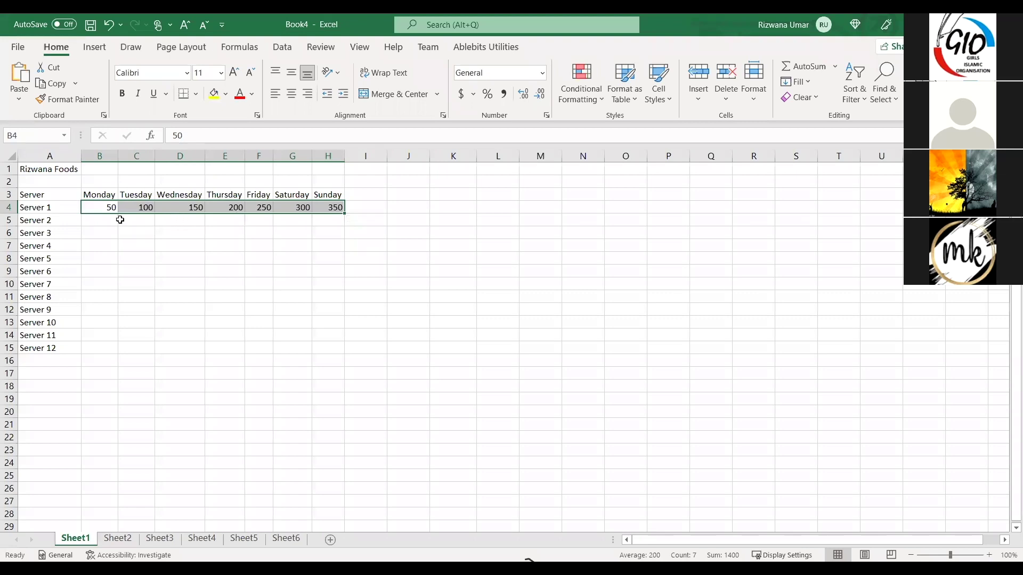
left_click(106, 208)
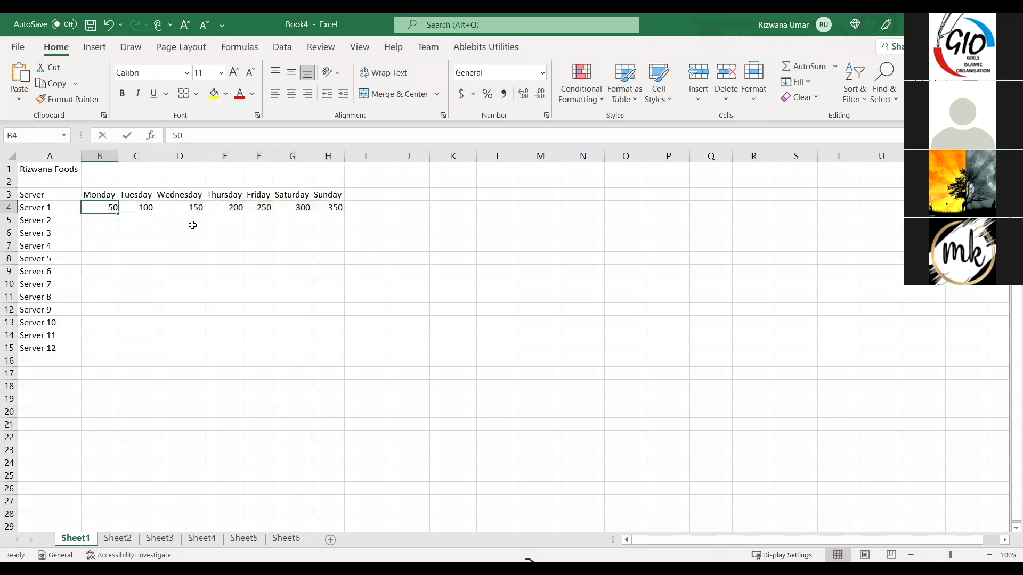
key("F2")
type("$")
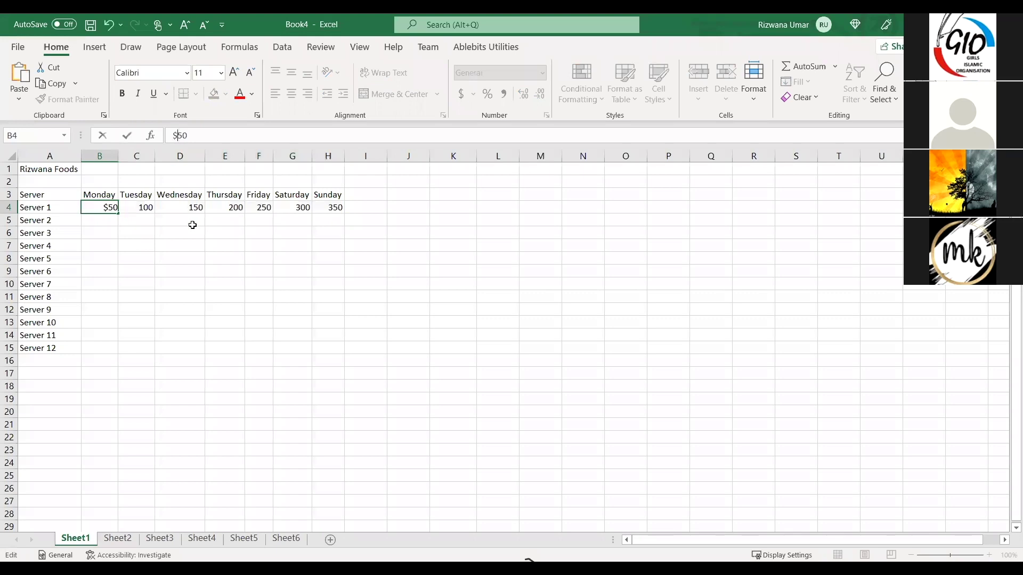
left_click(138, 209)
key("Left")
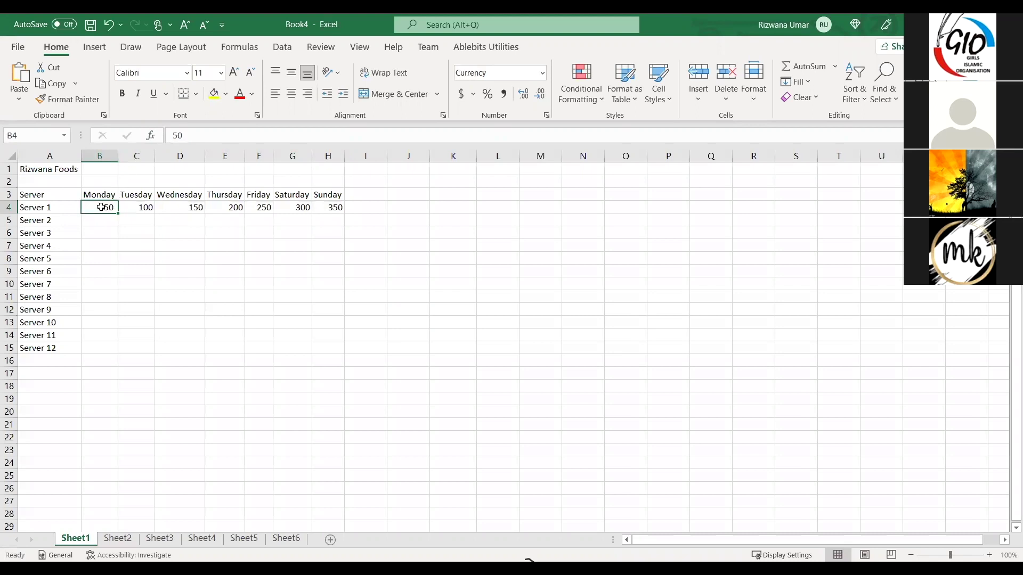
Apply the dollar Accounting number format to Server 1's Tuesday to Sunday figures in C4:H4
left_click(145, 208)
left_click(144, 254)
key("Up")
key("Up")
key("Up")
key("Up")
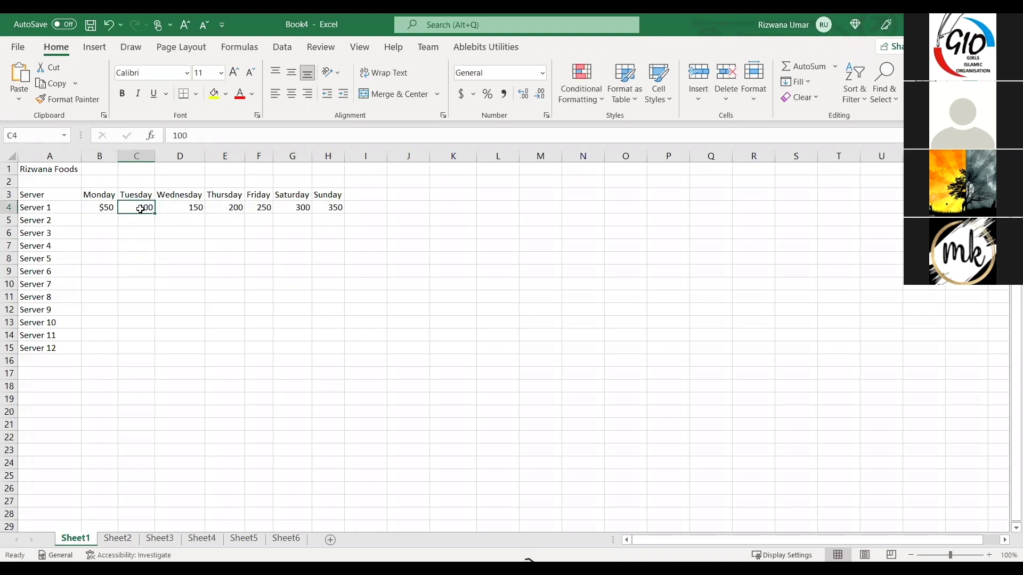
key("shift+Right")
key("shift+Right")
key("shift+Right")
key("shift+Right")
key("shift+Right")
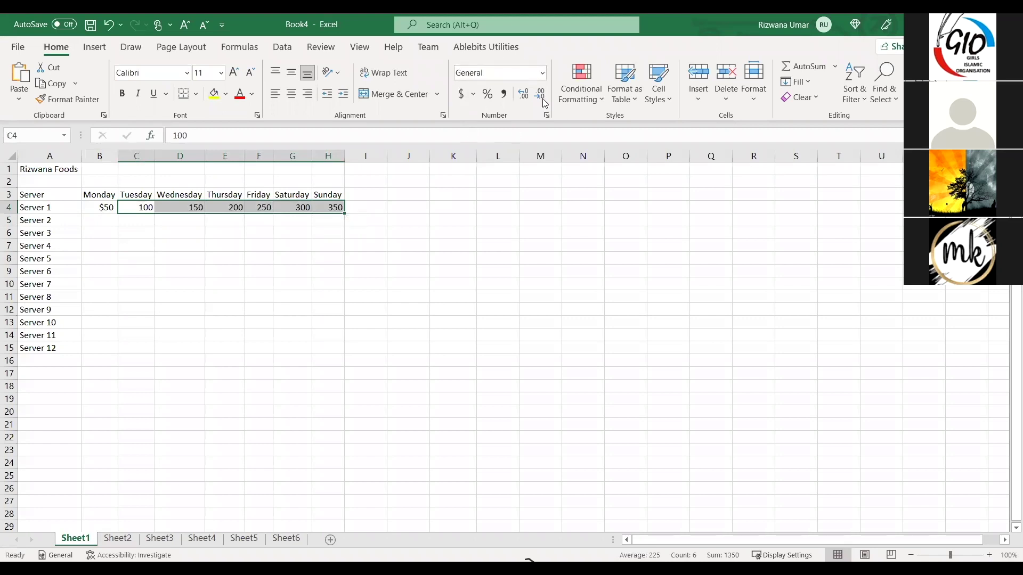
left_click(461, 100)
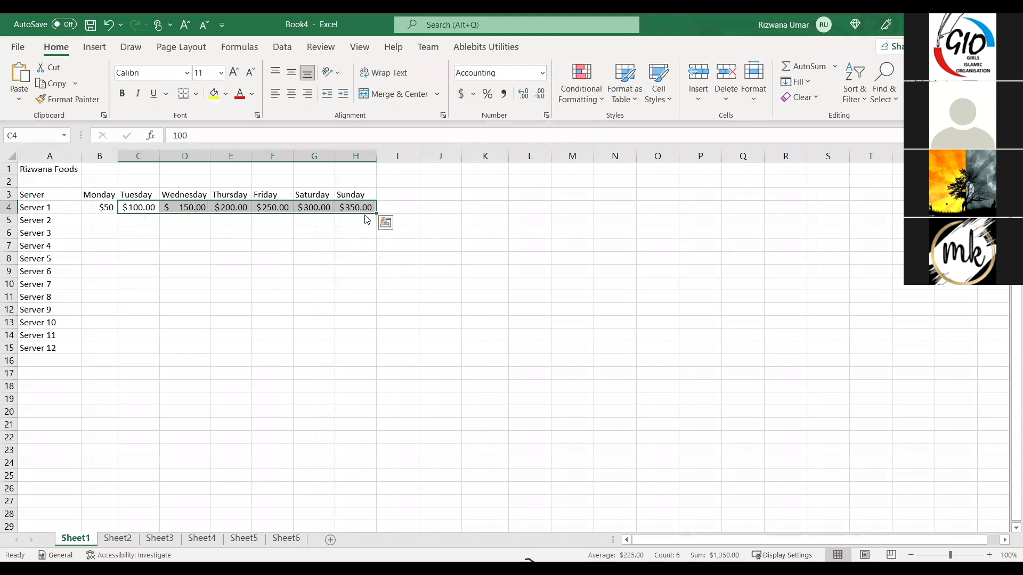
left_click(289, 245)
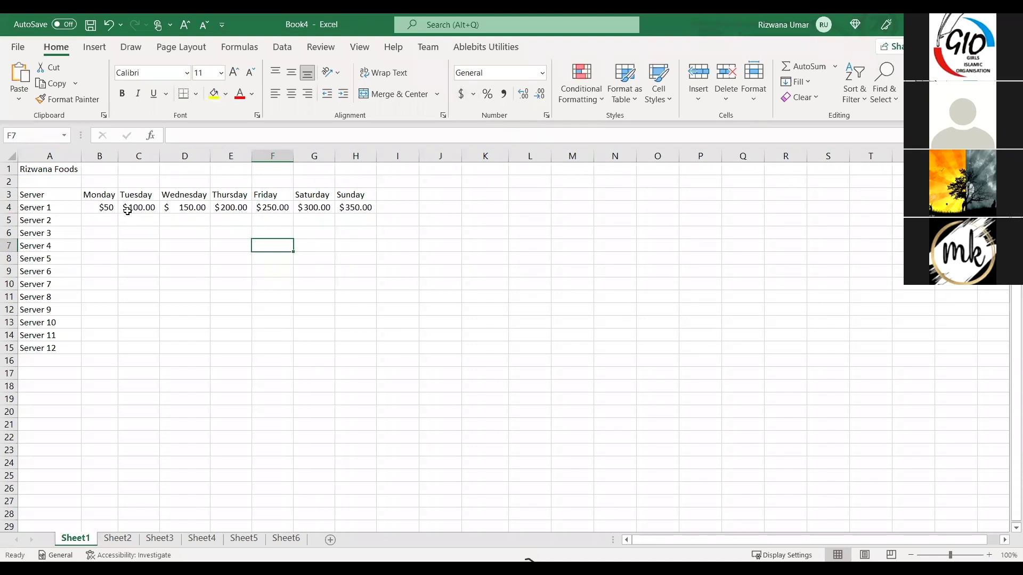
Reduce the figures in C4:H4 to zero decimal places
left_click_drag(130, 209, 366, 208)
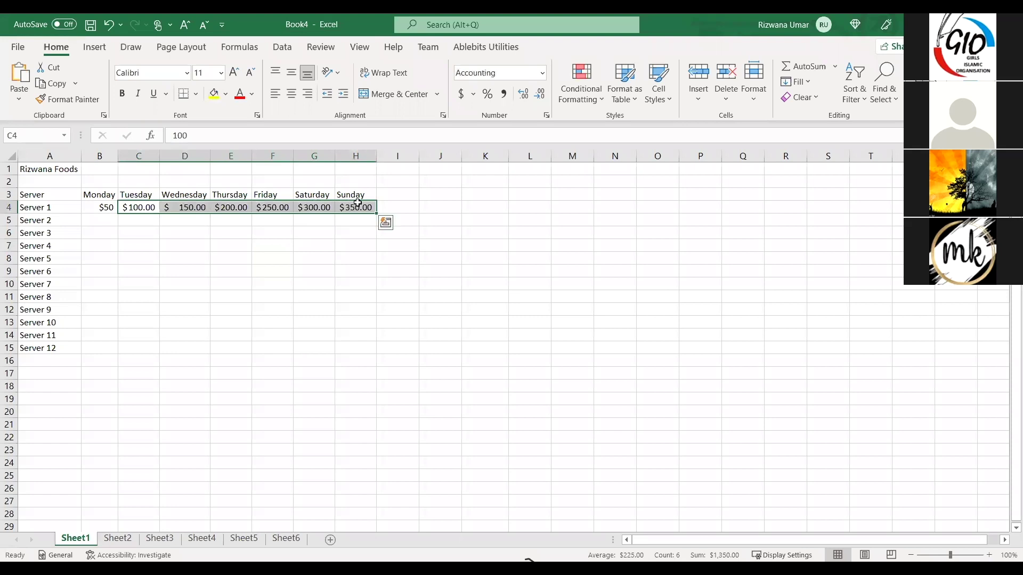
left_click(540, 95)
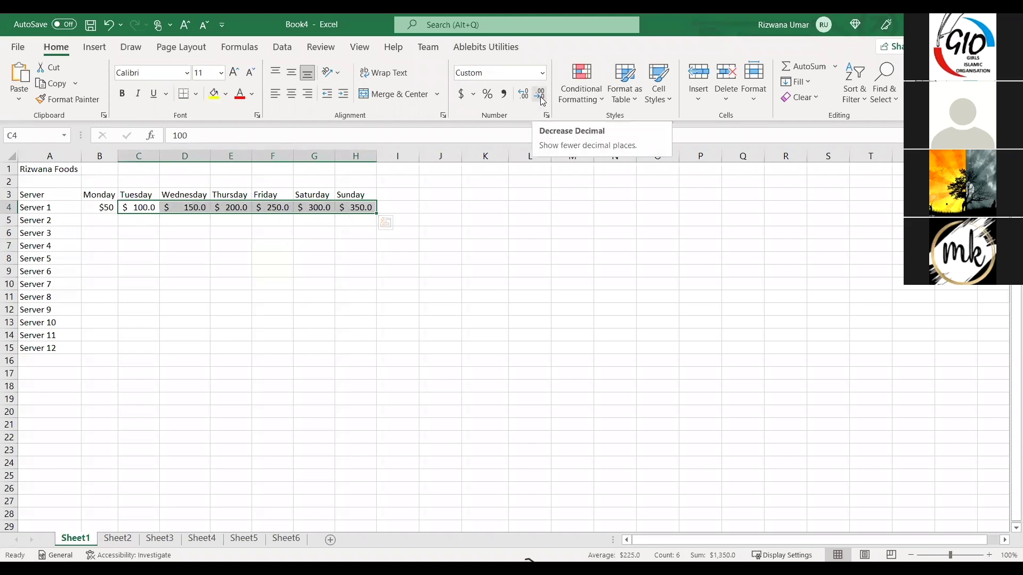
left_click(540, 96)
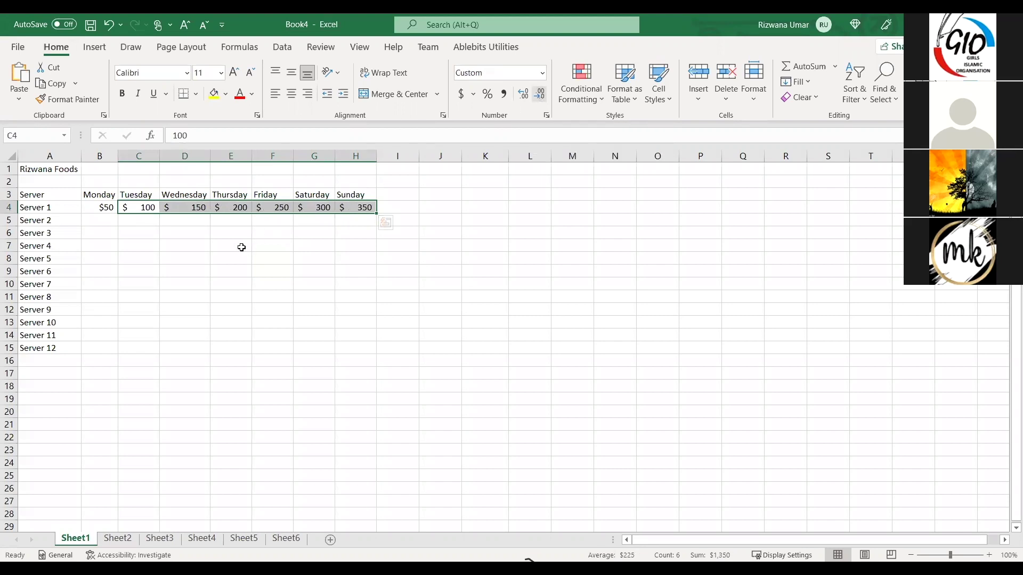
left_click(95, 220)
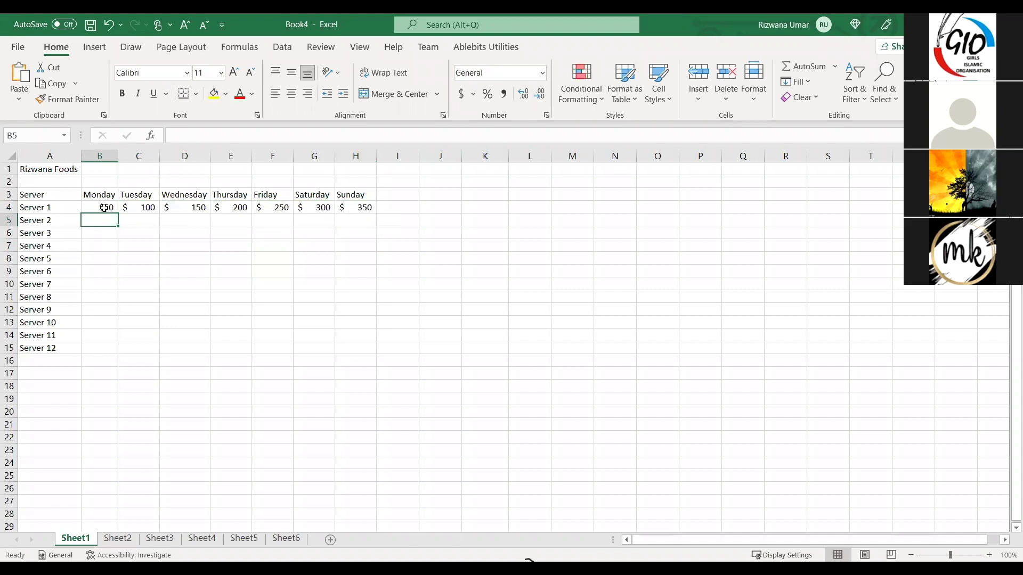
left_click_drag(102, 208, 356, 203)
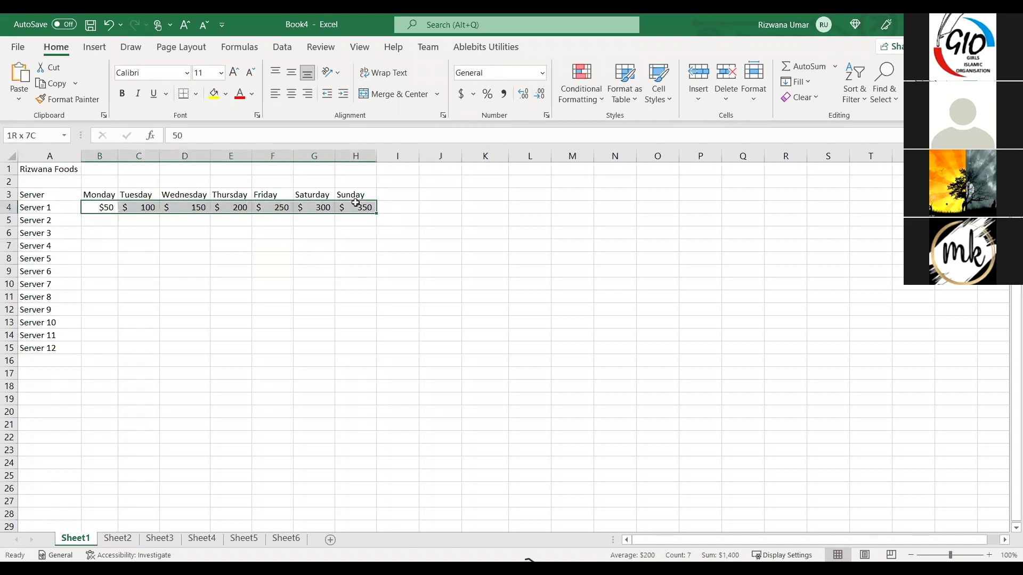
key("ctrl+c")
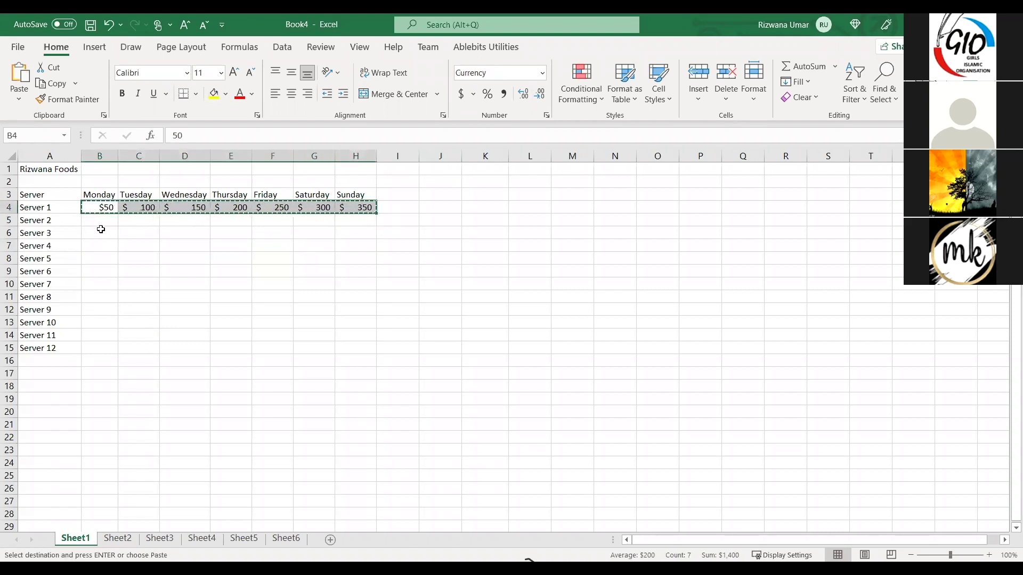
left_click(101, 223)
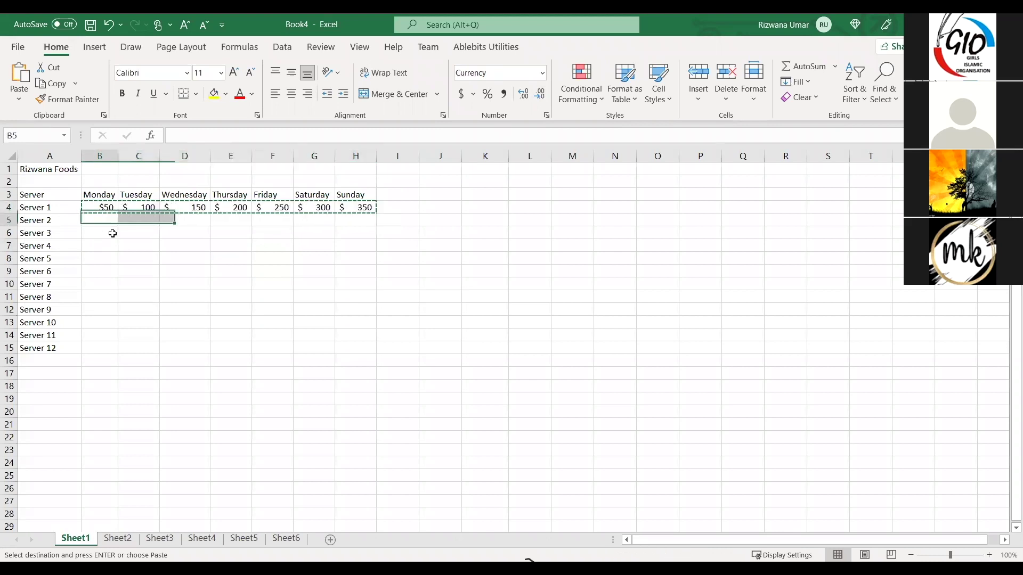
key("Escape")
left_click(103, 256)
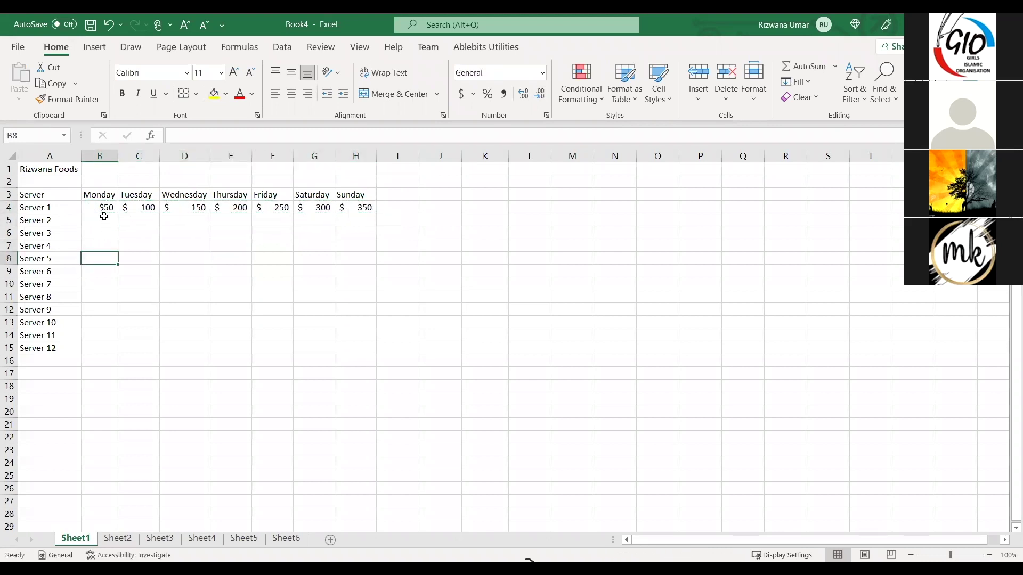
Copy Server 1's Monday to Sunday figures from B4:H4 into Server 2's row, starting at B5
left_click_drag(101, 208, 350, 208)
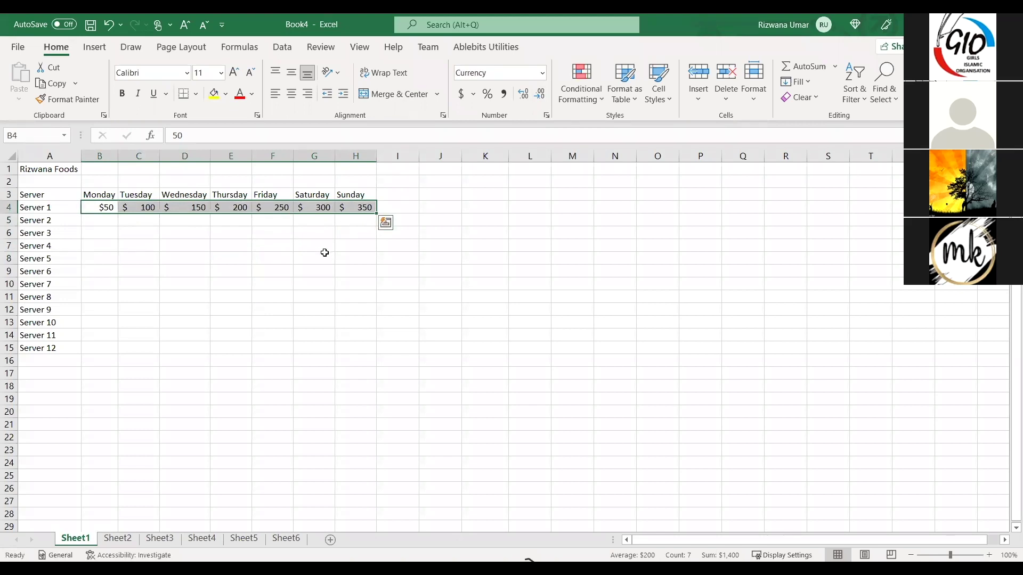
key("ctrl+c")
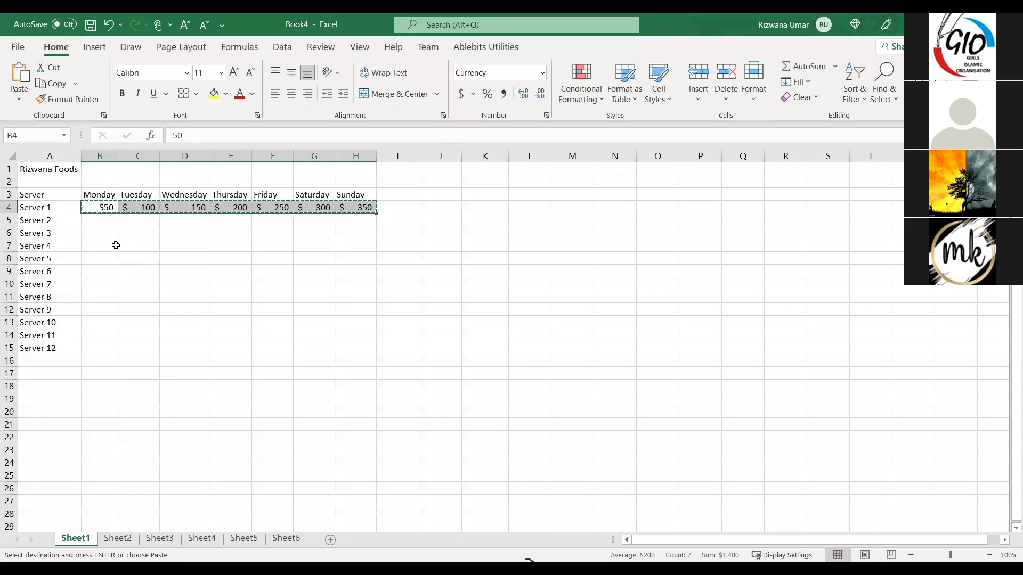
key("Down")
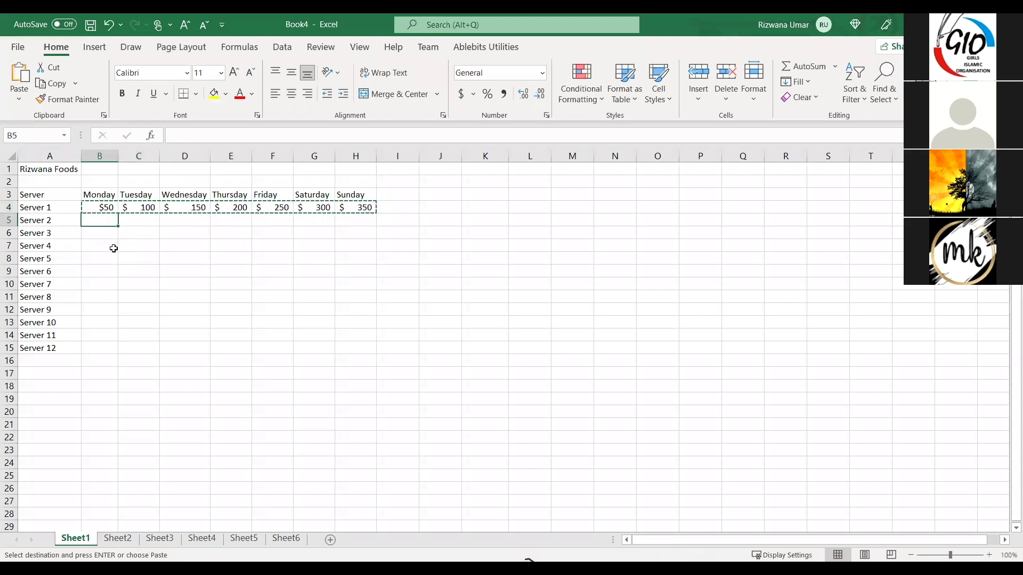
key("ctrl+v")
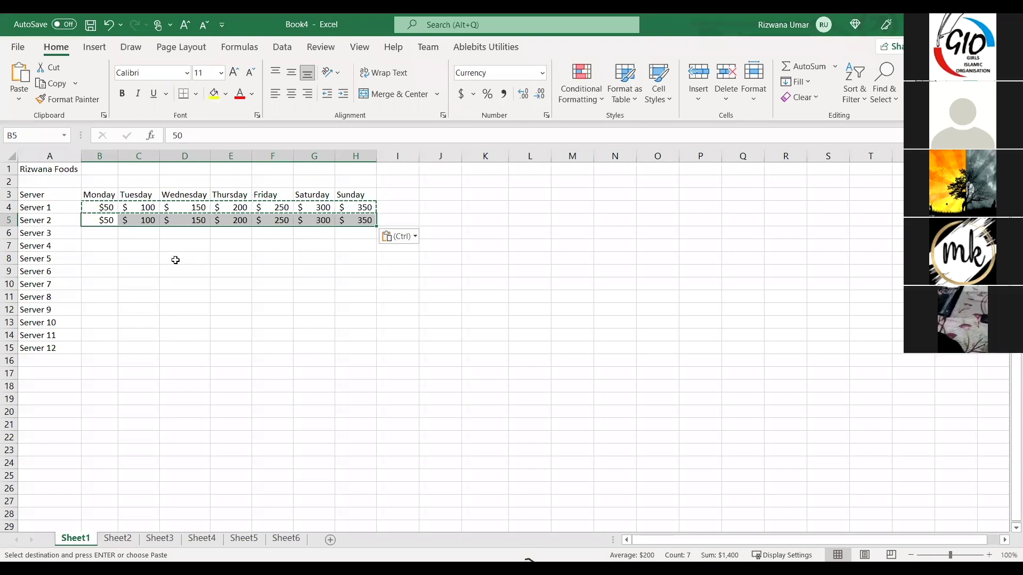
key("Escape")
Copy Server 2's figures from B5:H5 into each row for Server 3 to Server 12, B6 to B15, and end copy mode
left_click(100, 232)
left_click(101, 221)
left_click(105, 232)
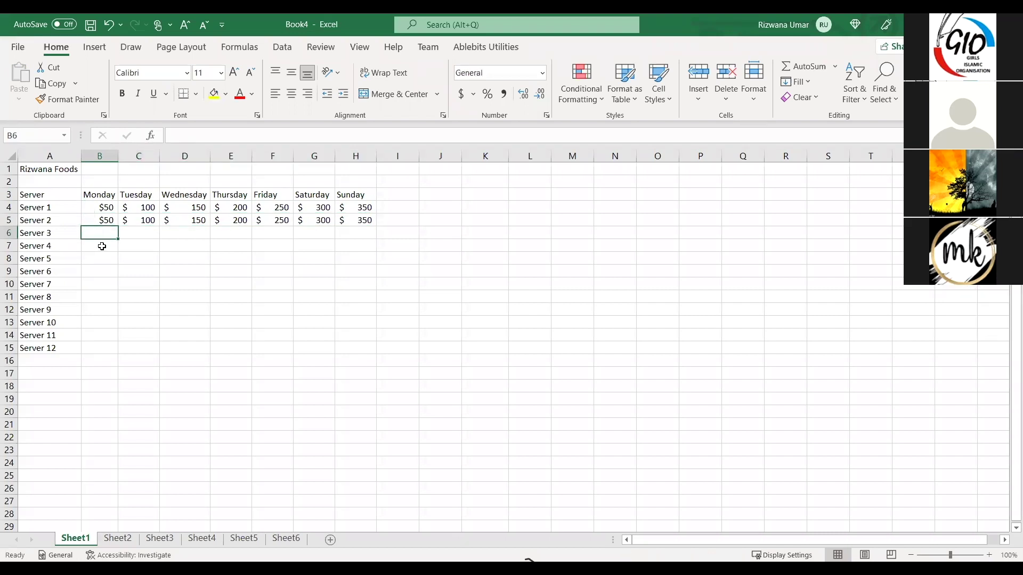
left_click_drag(101, 220, 356, 221)
key("ctrl+c")
left_click(99, 234)
key("ctrl+v")
left_click(99, 248)
key("ctrl+v")
left_click(101, 263)
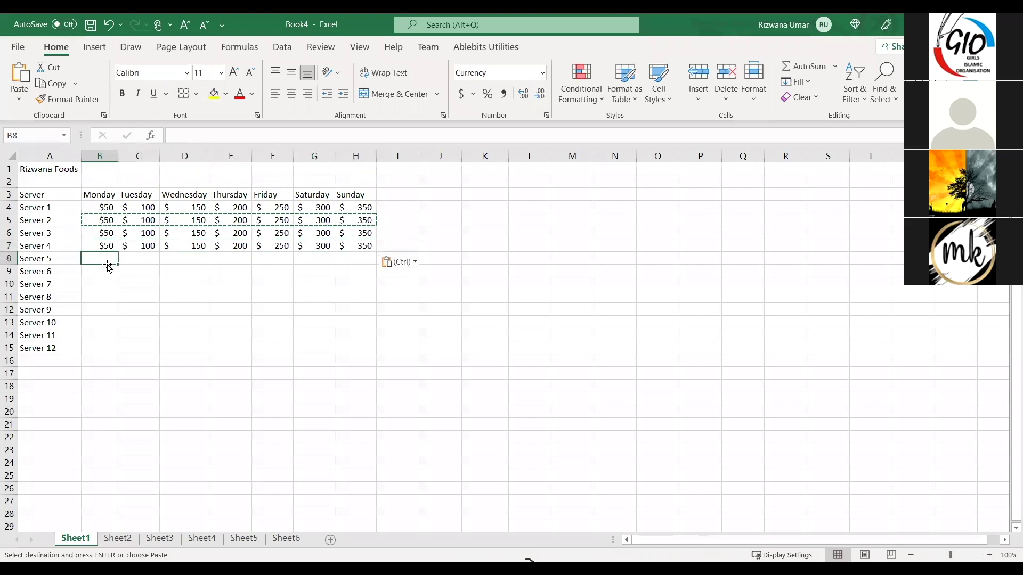
key("ctrl+v")
left_click(100, 272)
key("ctrl+v")
left_click(104, 286)
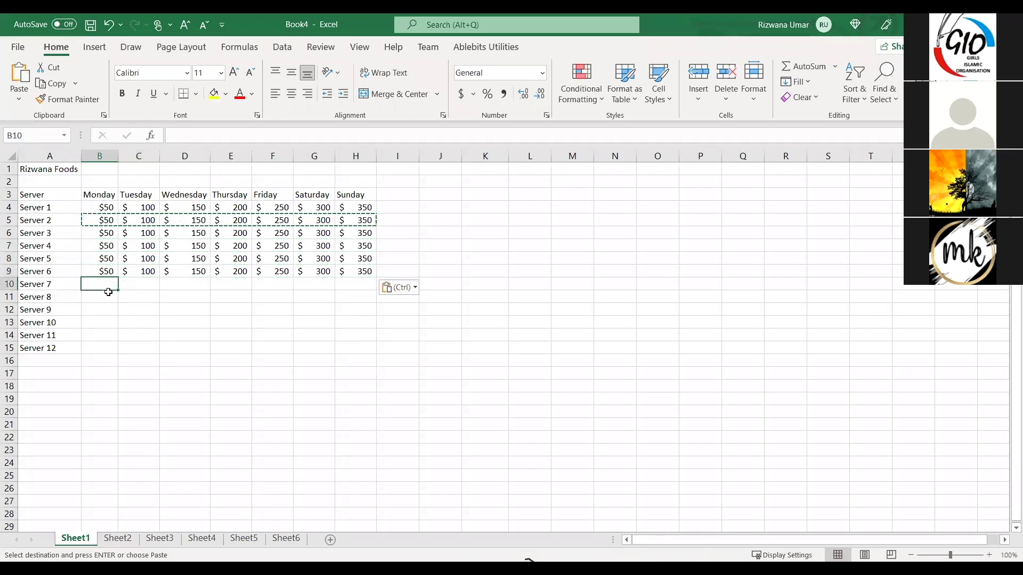
key("ctrl+v")
left_click(102, 298)
key("ctrl+v")
left_click(104, 311)
key("ctrl+v")
left_click(106, 326)
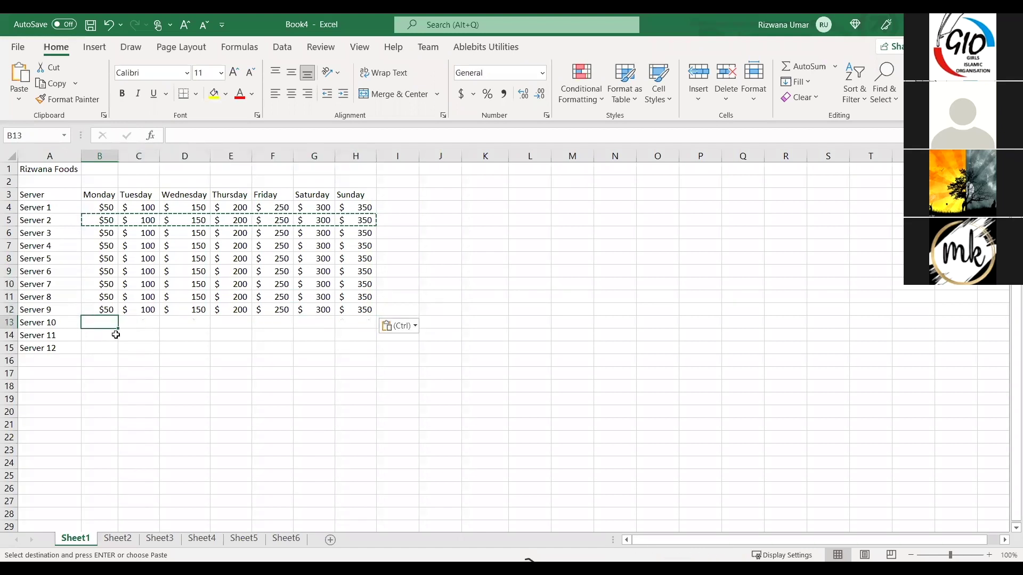
key("ctrl+v")
left_click(113, 339)
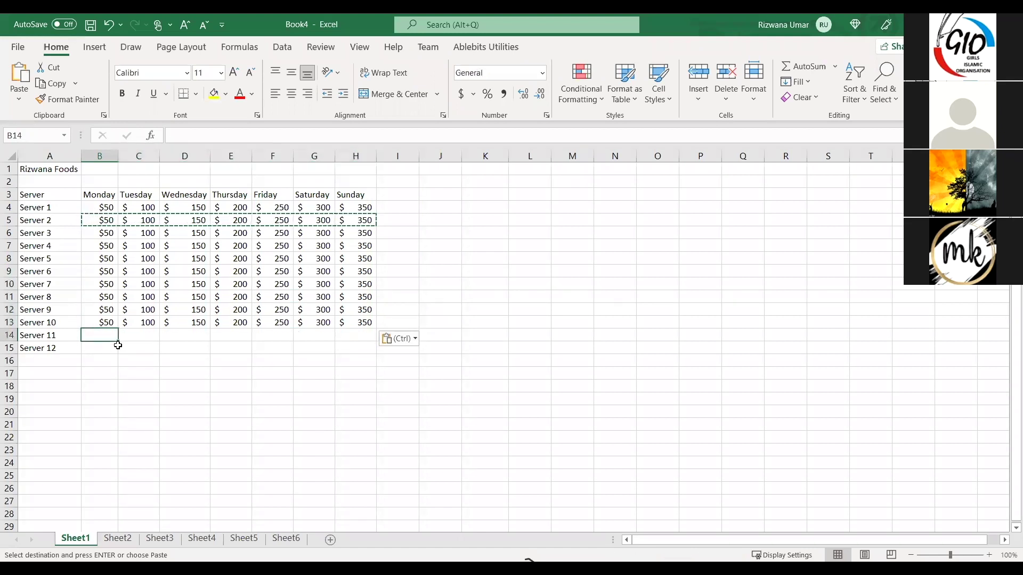
key("ctrl+v")
left_click(104, 353)
key("ctrl+v")
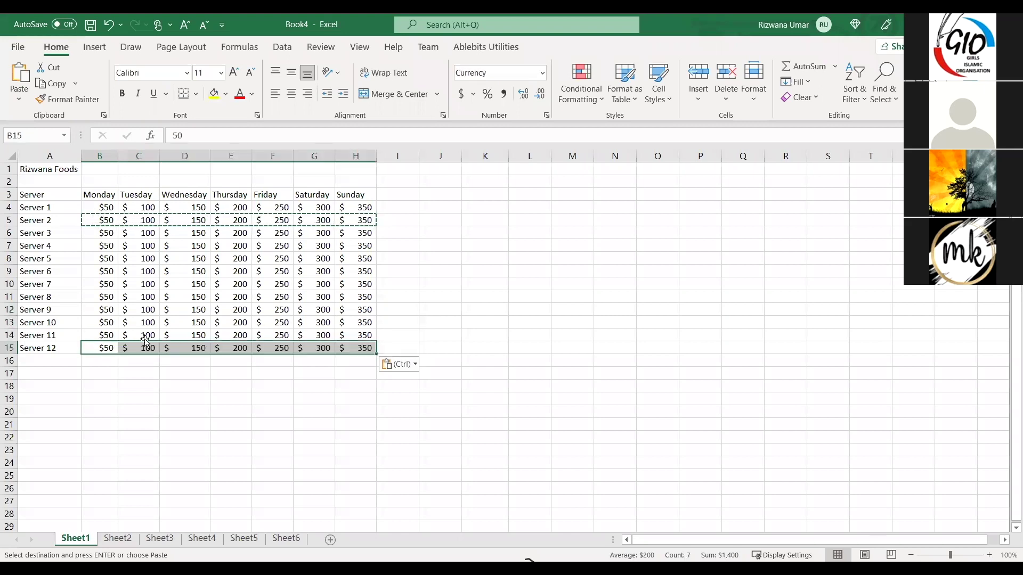
key("Escape")
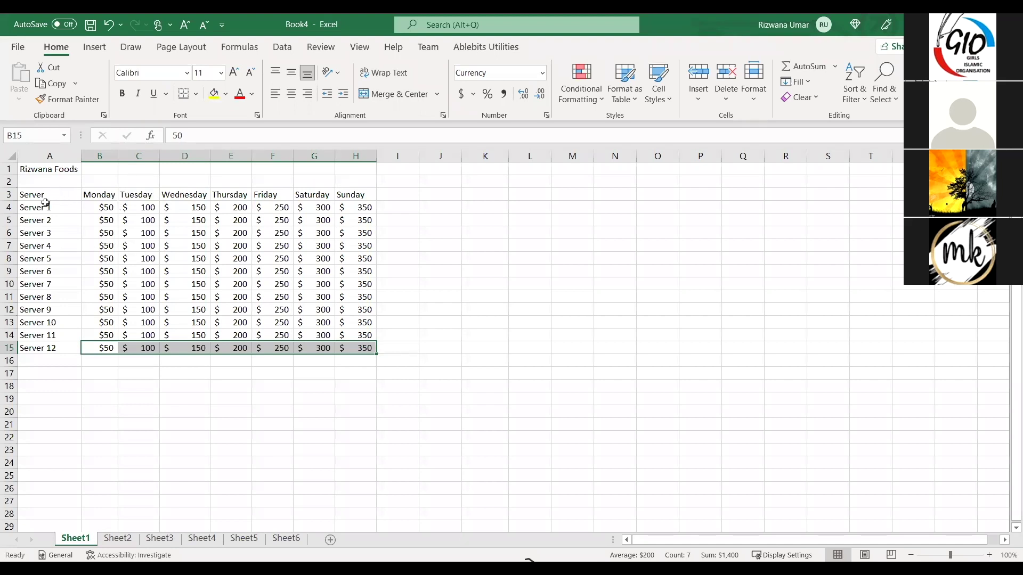
left_click(450, 373)
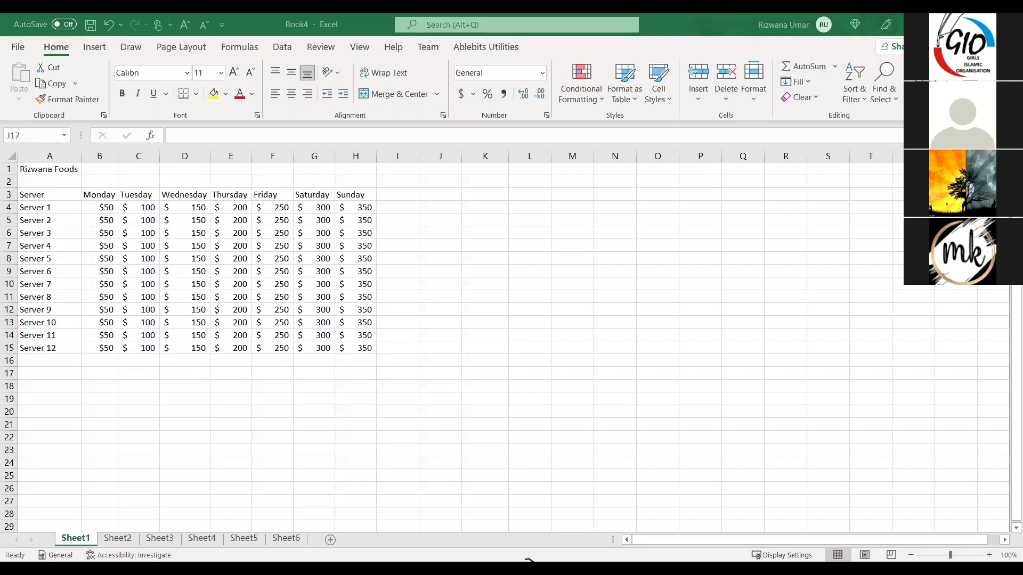
Format Server 1's Monday to Sunday figures in B4:H4 as Currency with the INR symbol
left_click_drag(99, 207, 353, 204)
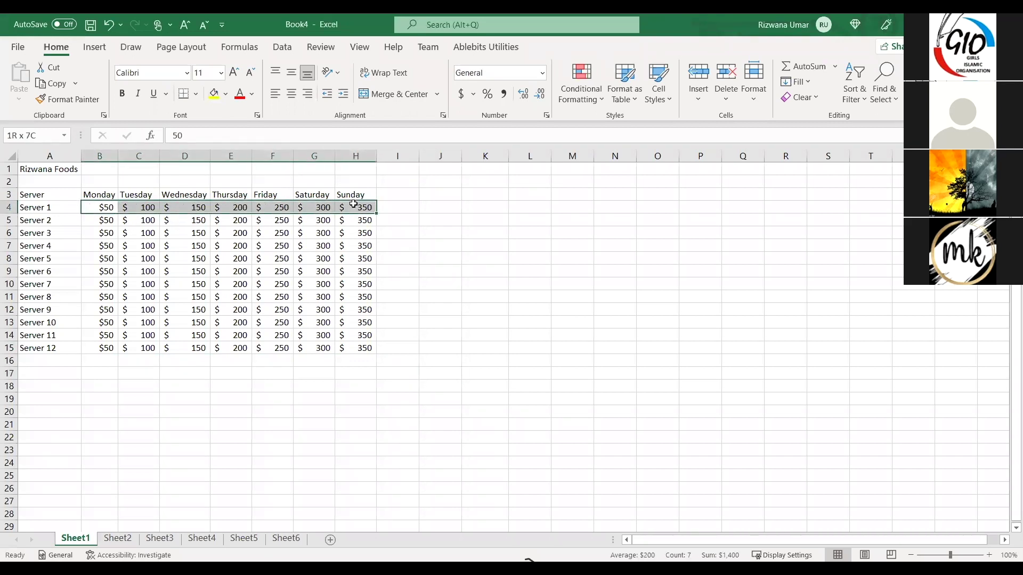
left_click(473, 95)
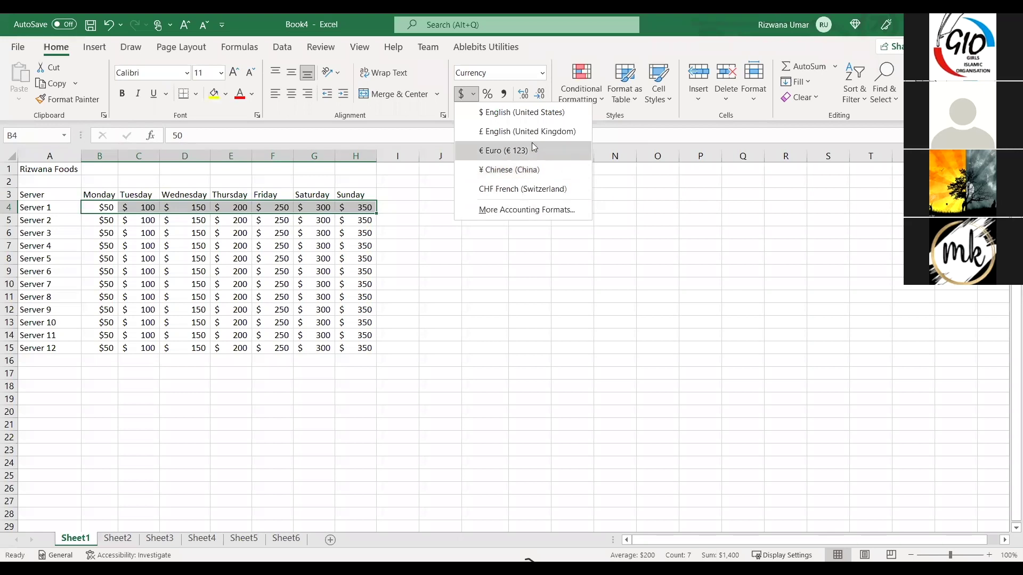
left_click(519, 213)
left_click(542, 189)
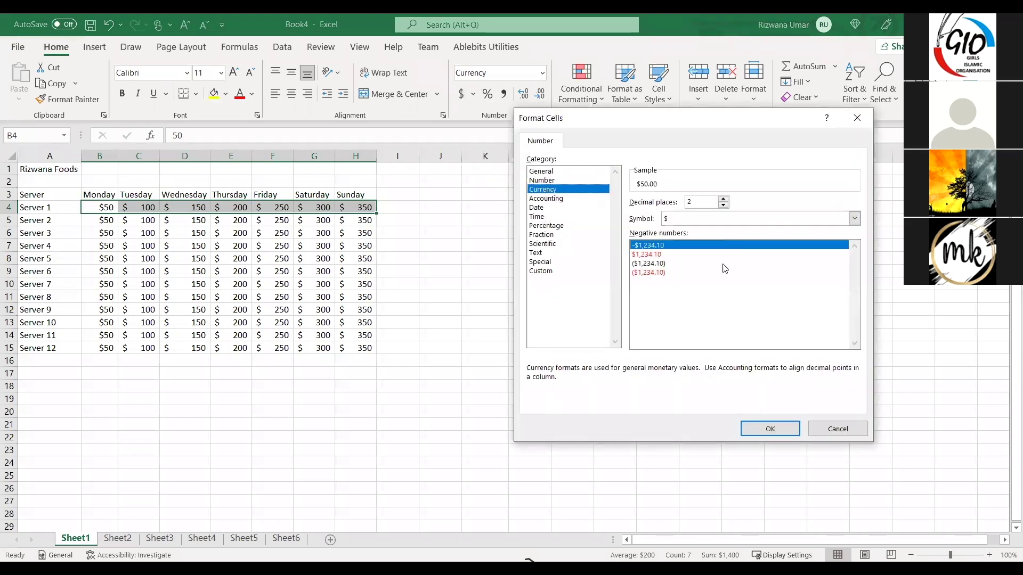
left_click(758, 221)
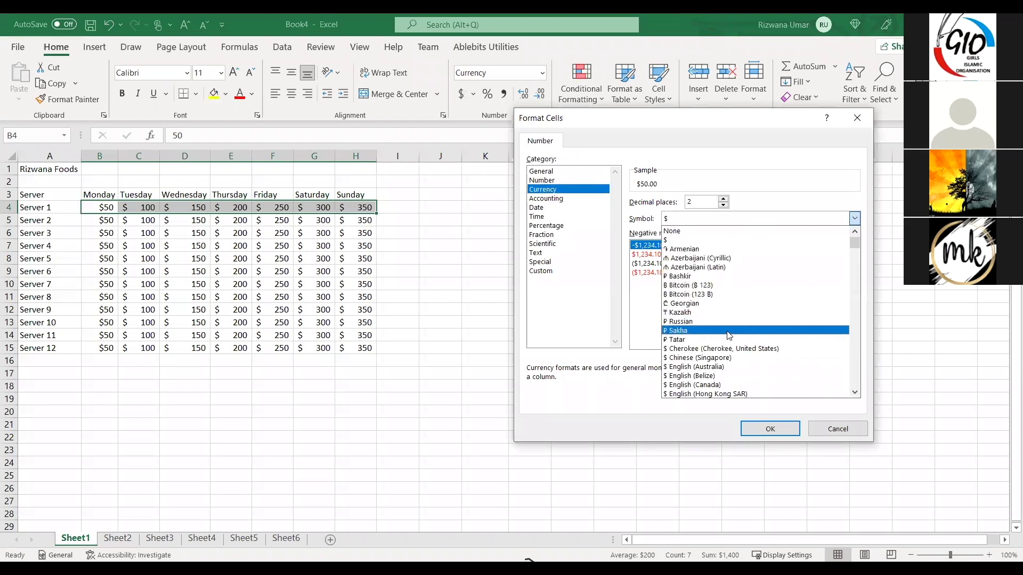
key("i")
key("i")
key("i")
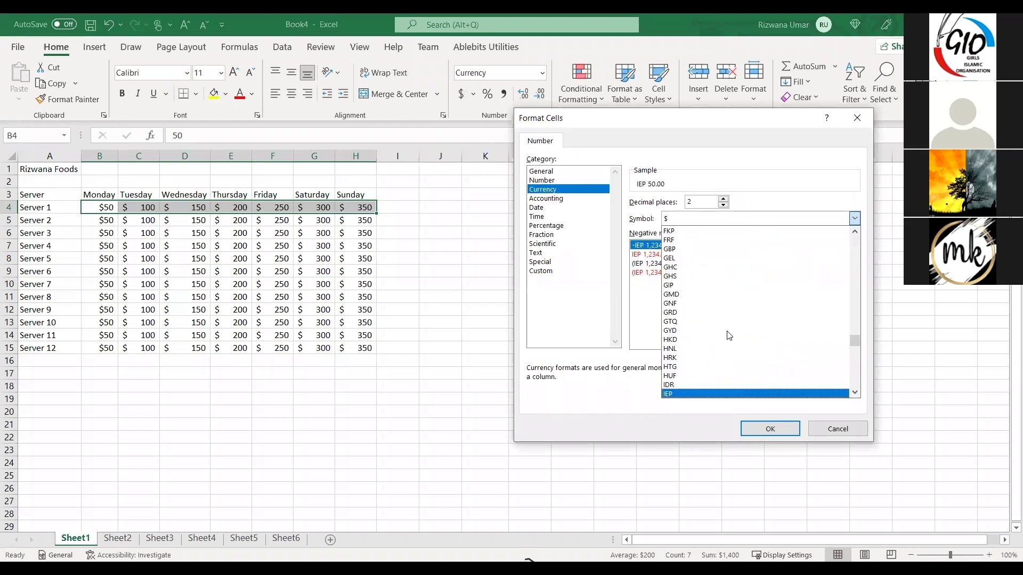
key("i")
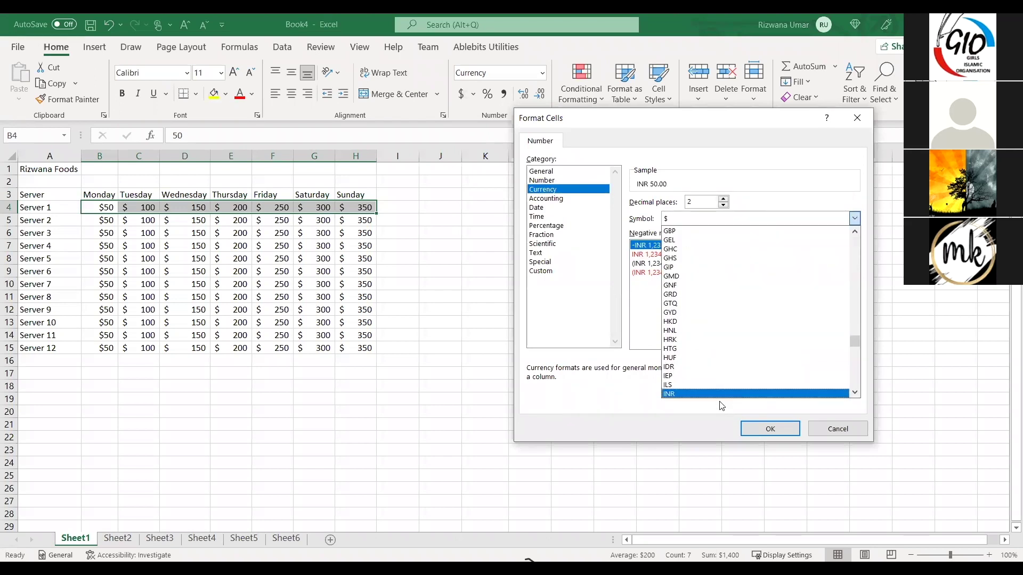
left_click(702, 395)
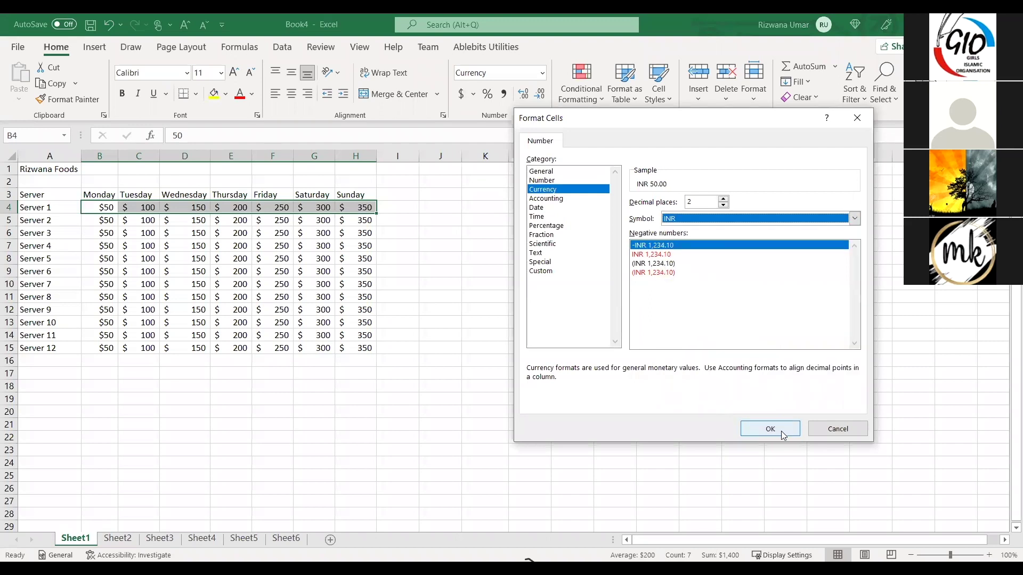
left_click(782, 430)
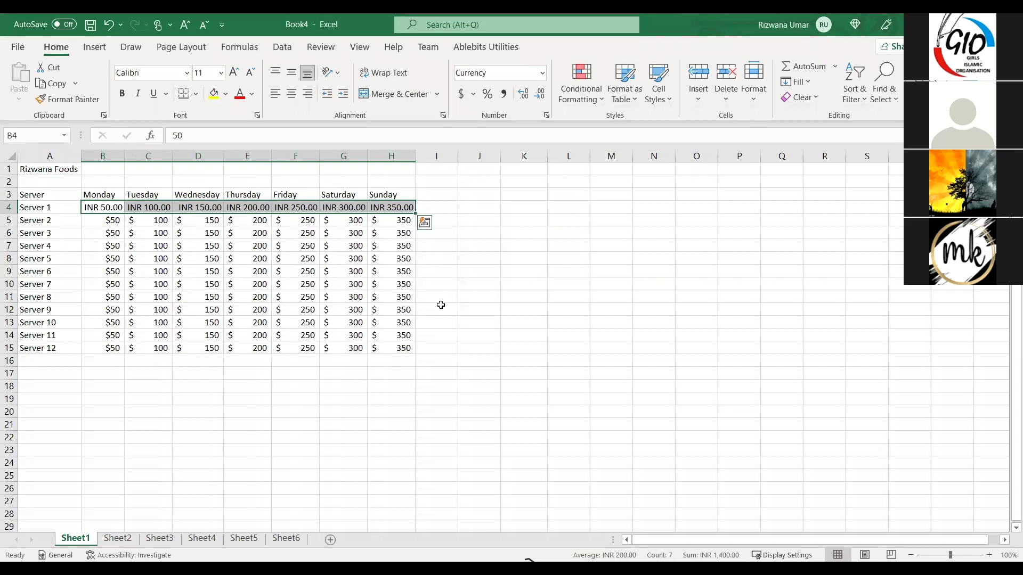
left_click(459, 329)
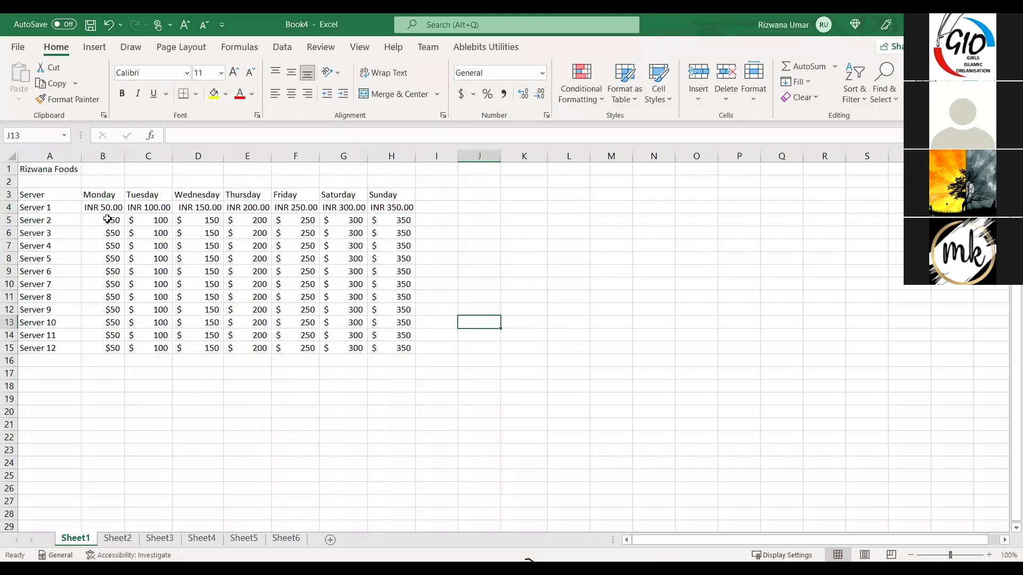
Undo the INR currency format on Server 1's figures and deselect the row
key("ctrl+z")
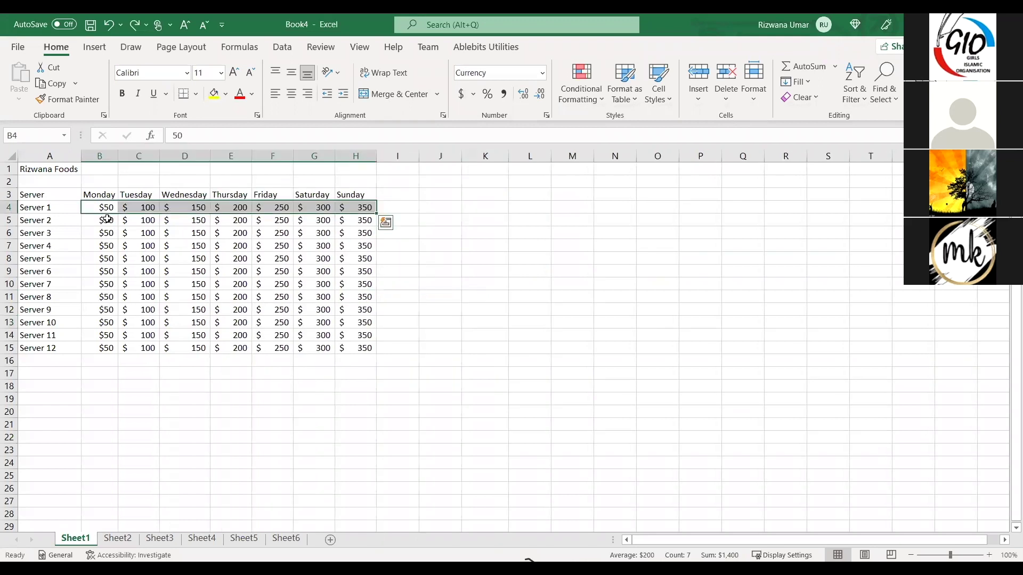
left_click(430, 309)
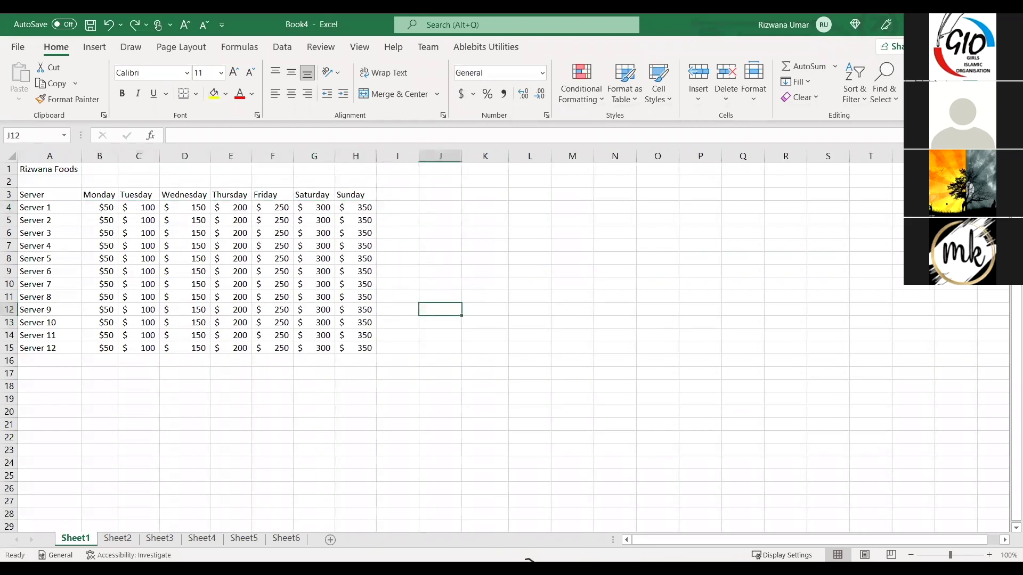
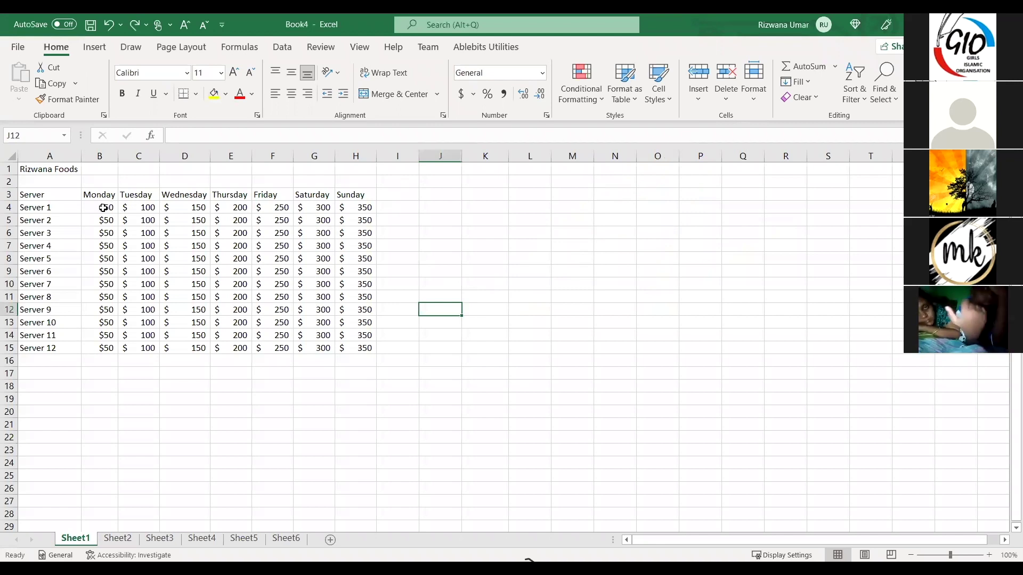
Open the additional accounting formats for Server 1's figures in B4:H4 and choose the Currency category
left_click_drag(106, 207, 368, 211)
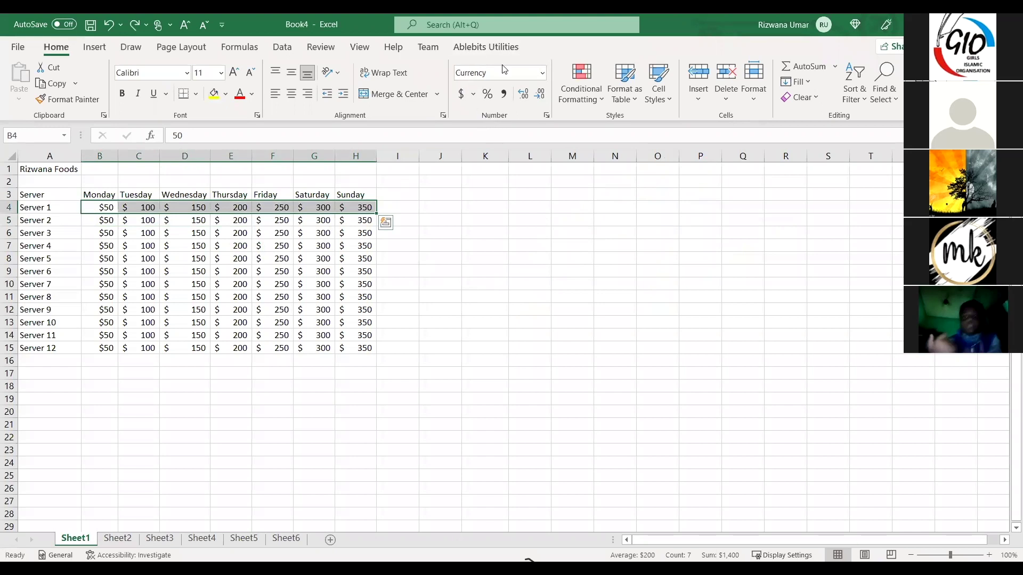
left_click(473, 95)
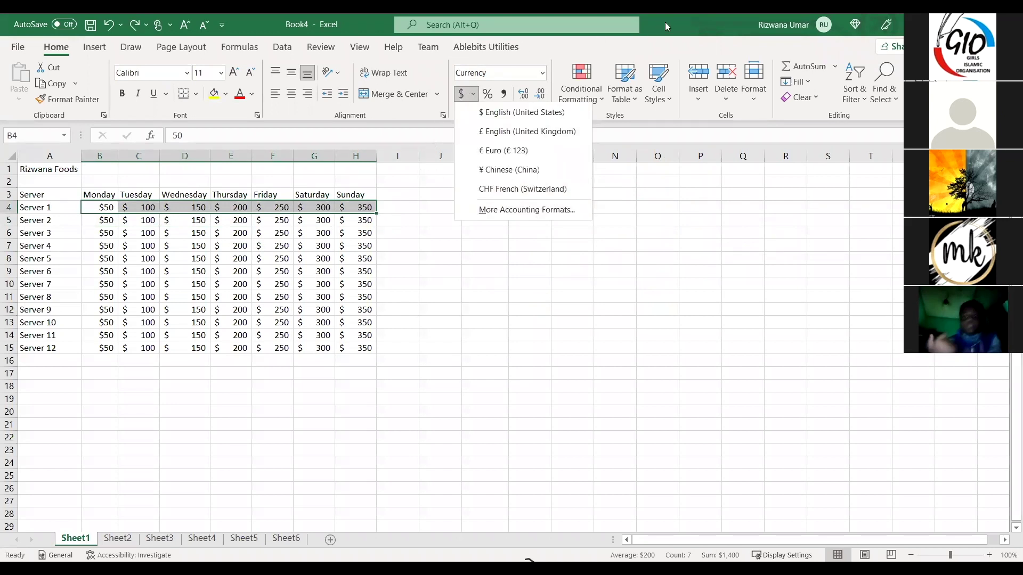
left_click(472, 93)
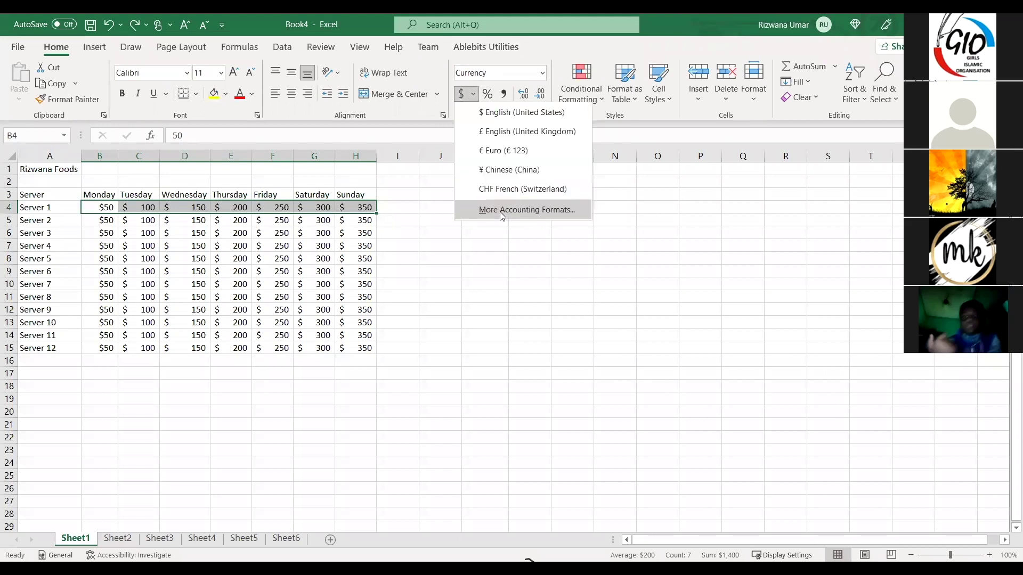
left_click(500, 212)
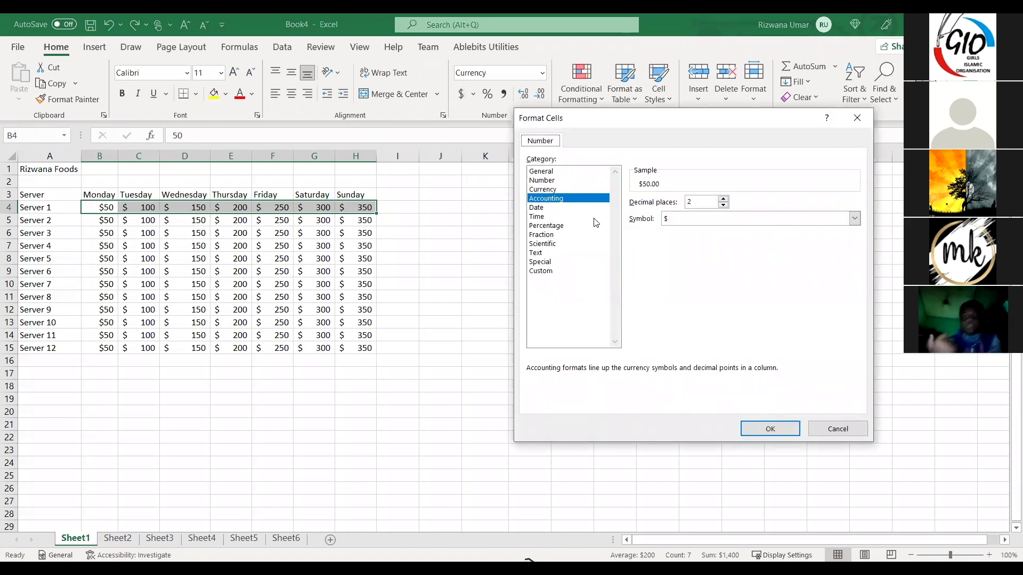
key("Up")
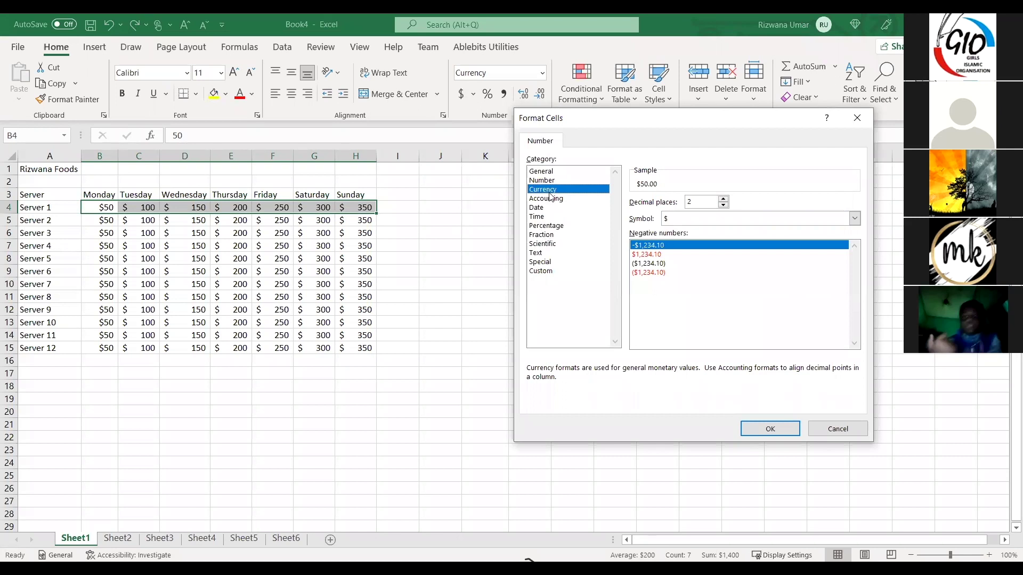
Browse the available currency symbols and choose ₽ Sakha for Server 1's figures
left_click(854, 219)
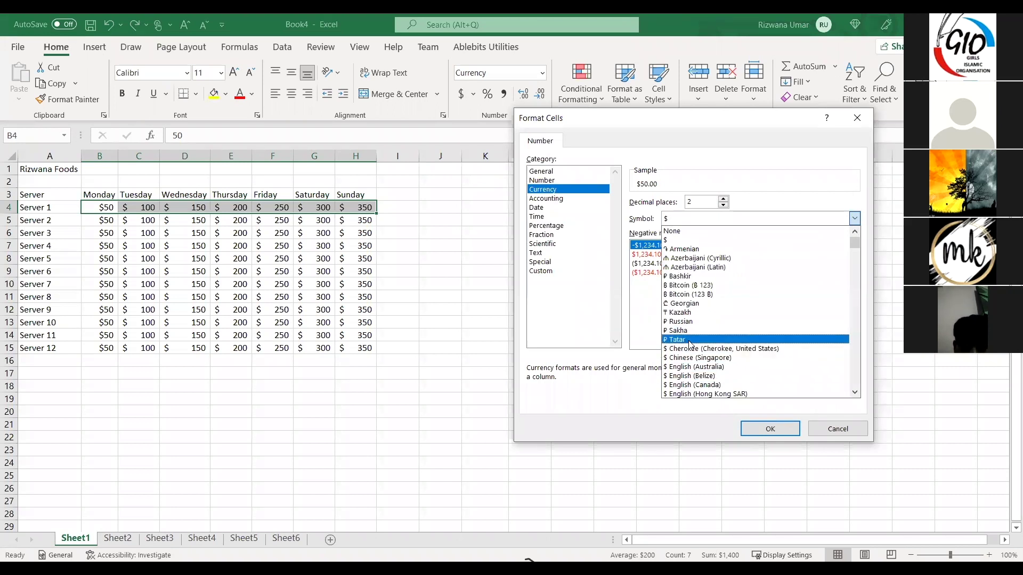
scroll(709, 320, "down", 1)
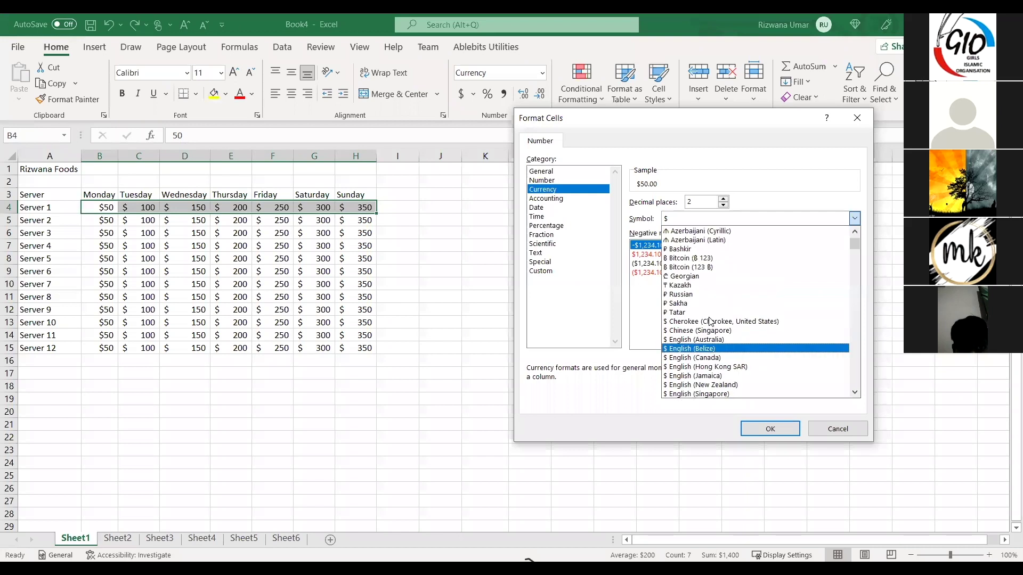
scroll(709, 321, "up", 1)
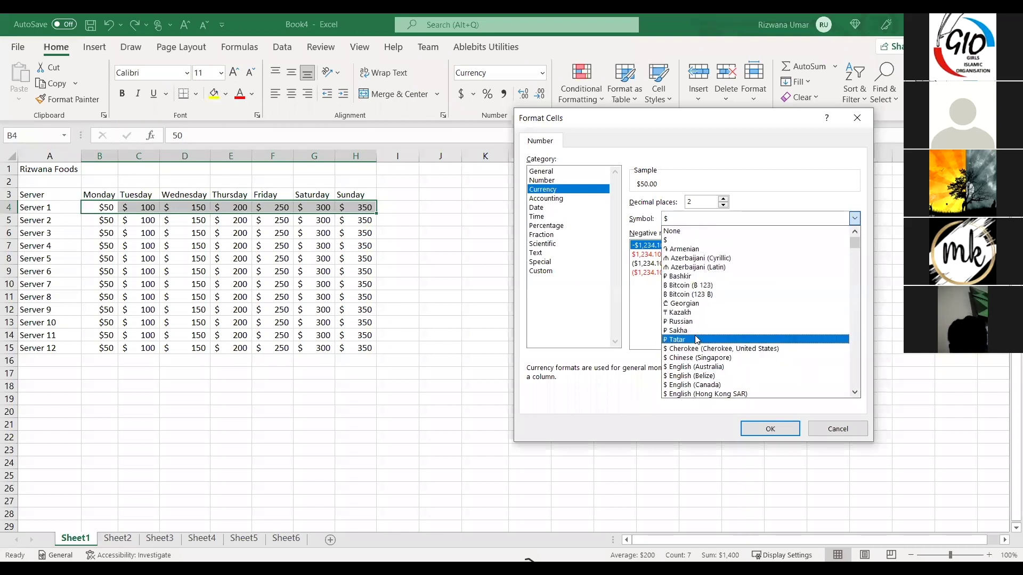
left_click(696, 331)
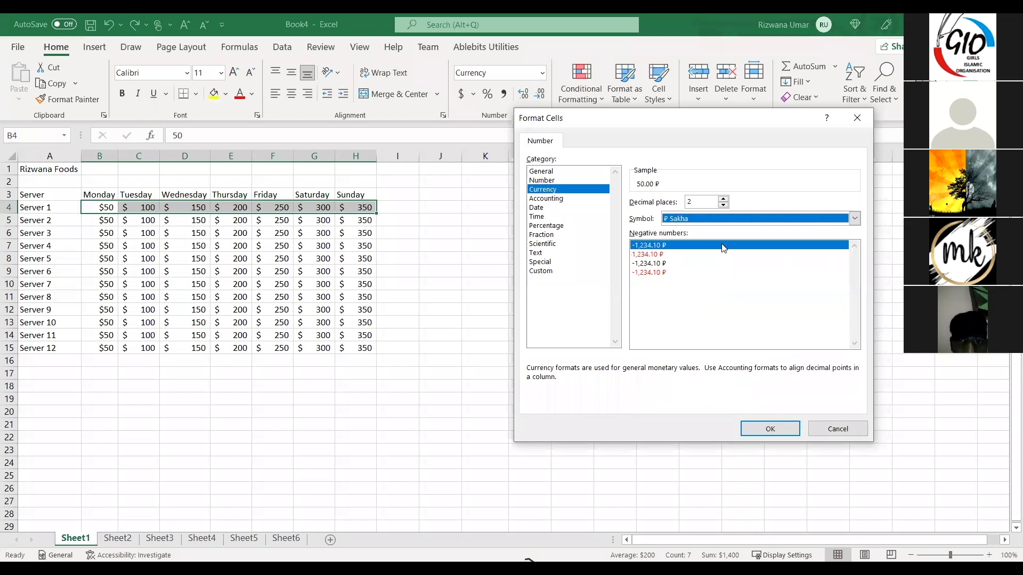
Set the currency symbol to INR with the red INR 1,234.10 negative number style and apply it to B4:H4
key("i")
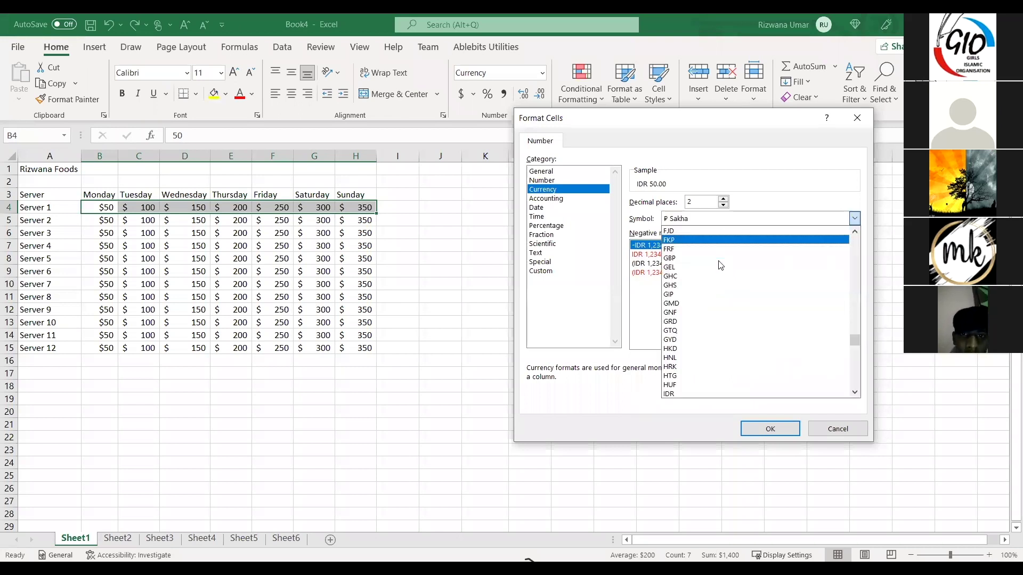
key("Down")
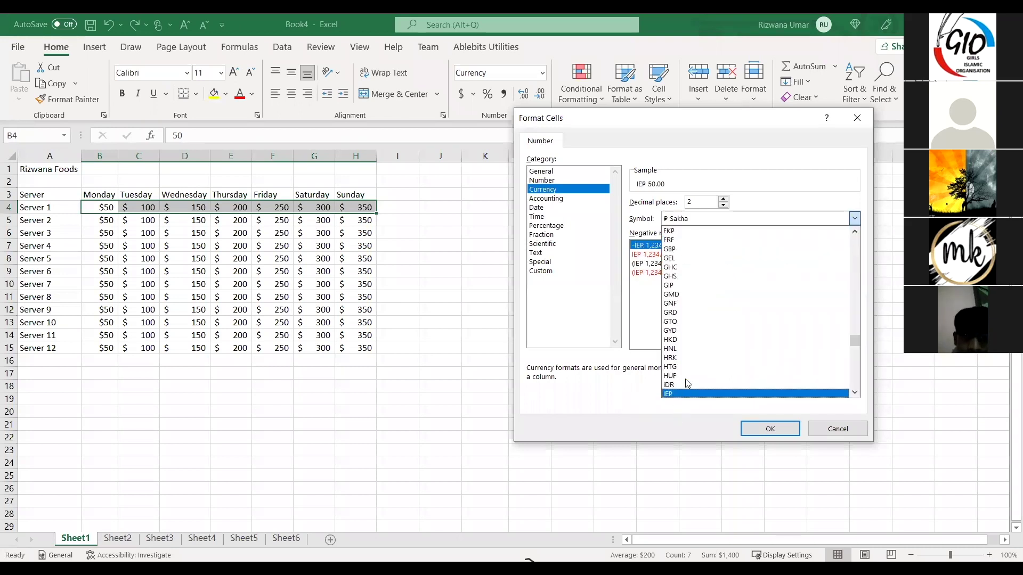
scroll(718, 317, "down", 1)
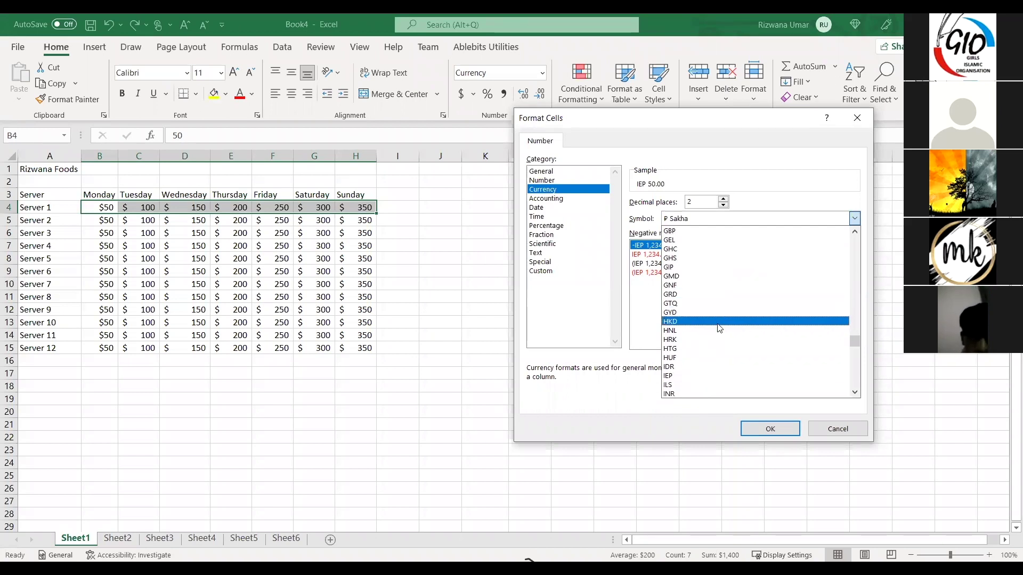
left_click(694, 394)
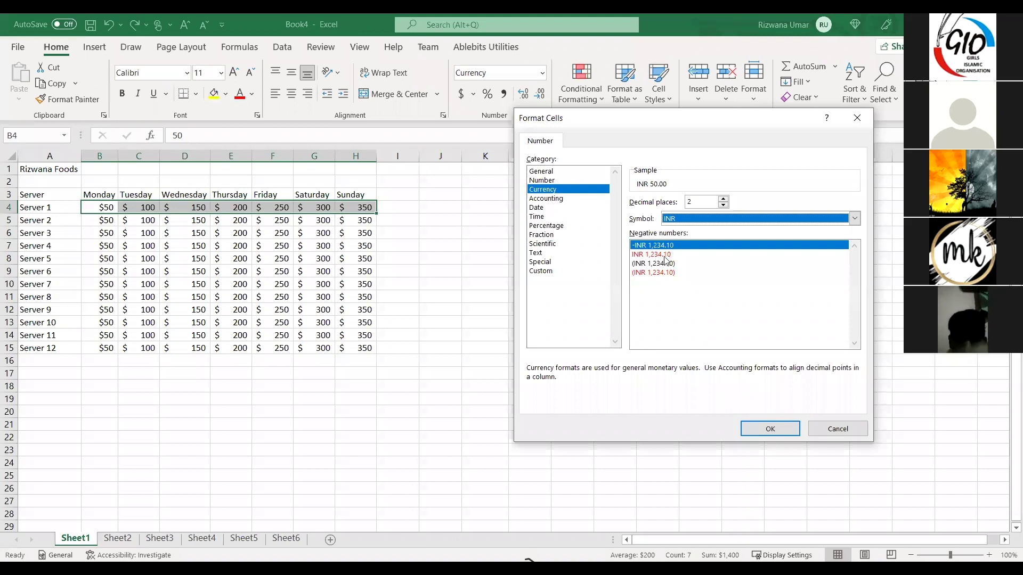
left_click(661, 255)
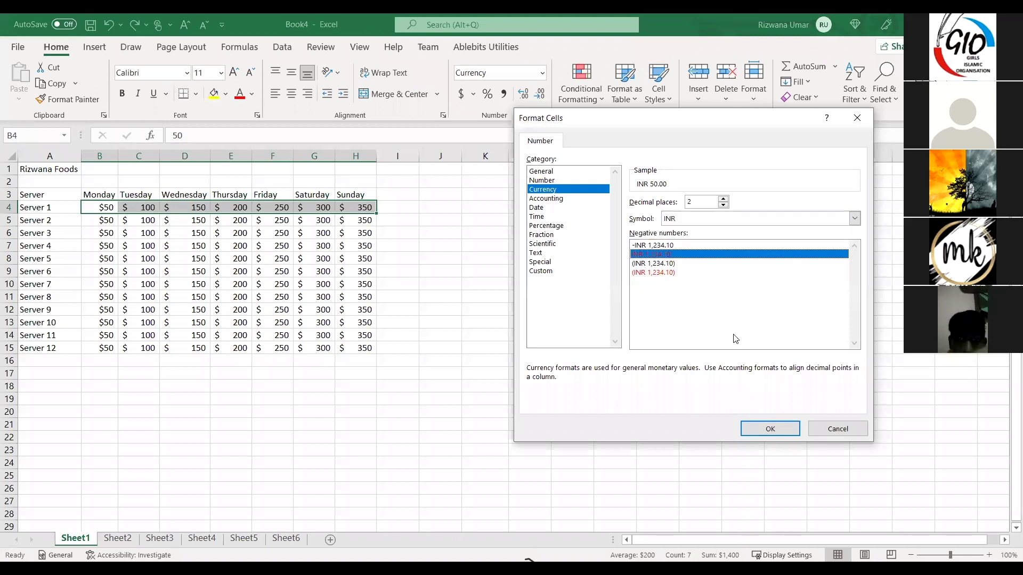
left_click(768, 430)
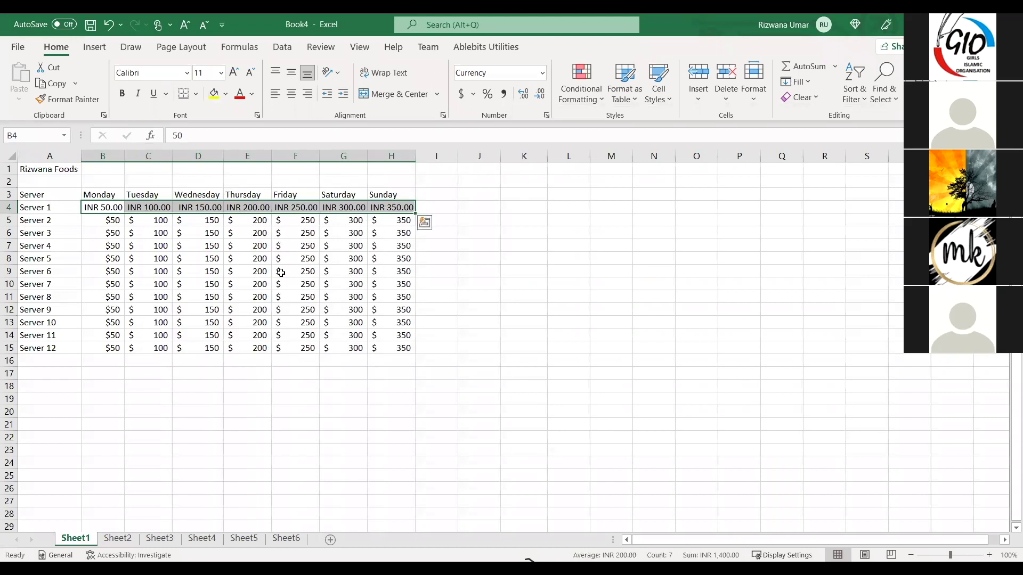
Format the Server 2 to Server 12 figures in B5:H15 as Currency with the INR symbol and red INR 1,234.10 negative number style
left_click_drag(107, 221, 394, 338)
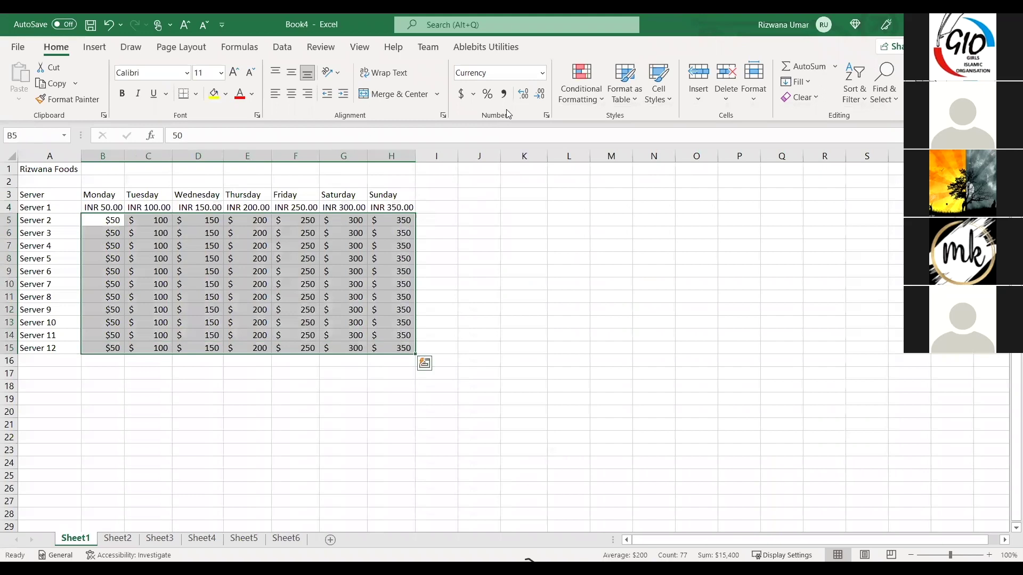
left_click(474, 95)
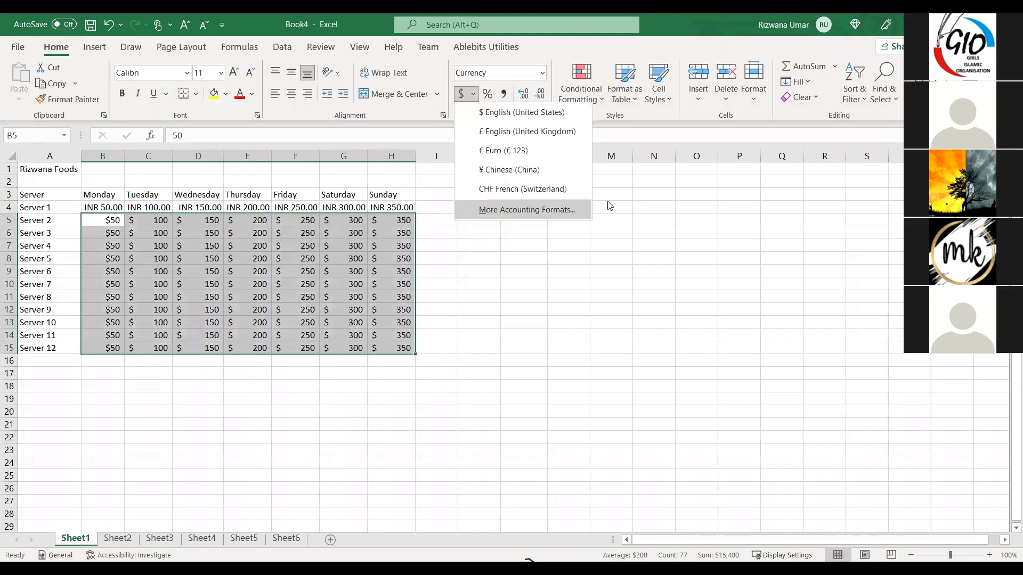
left_click(549, 208)
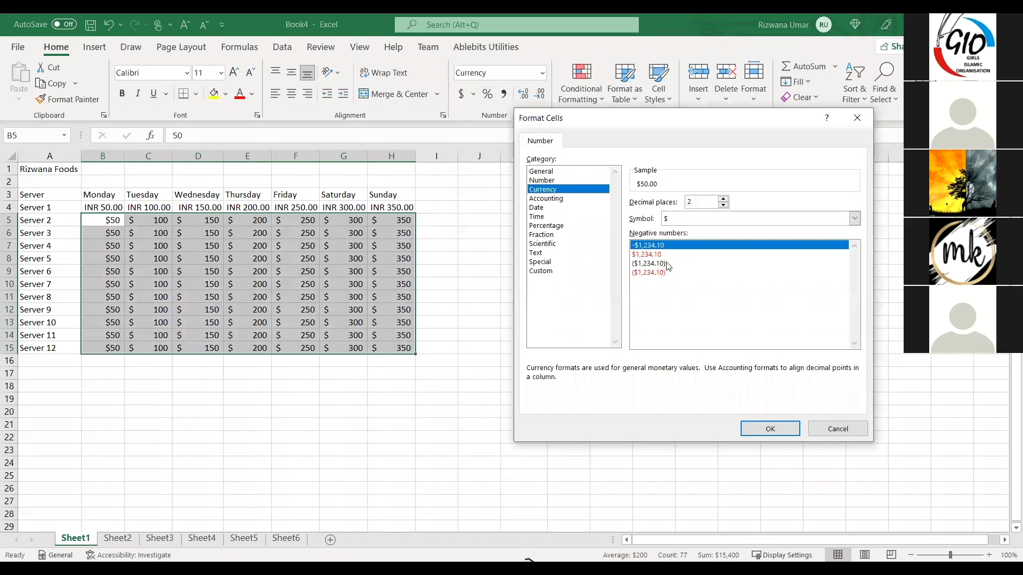
left_click(687, 219)
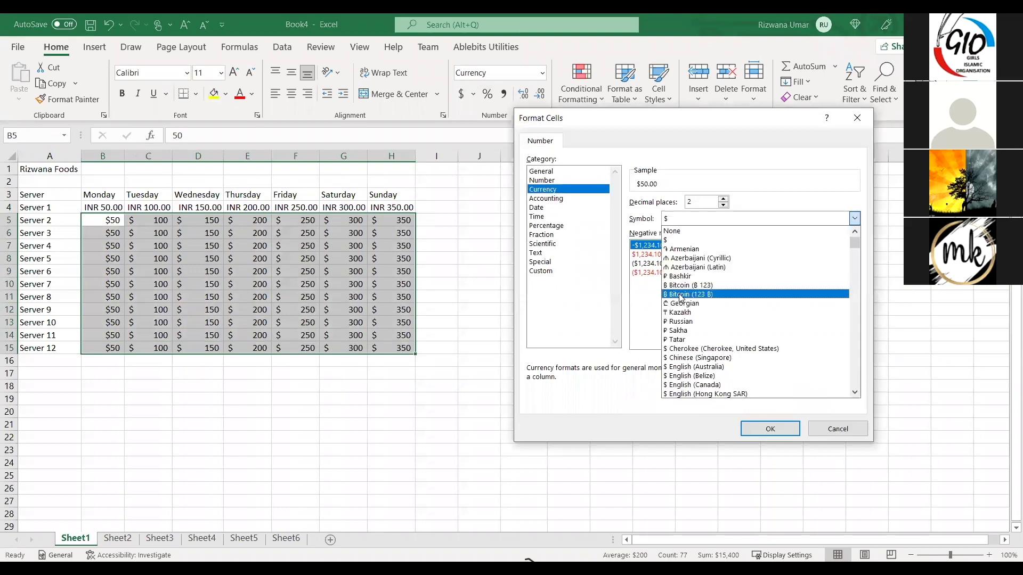
key("i")
key("i")
key("i")
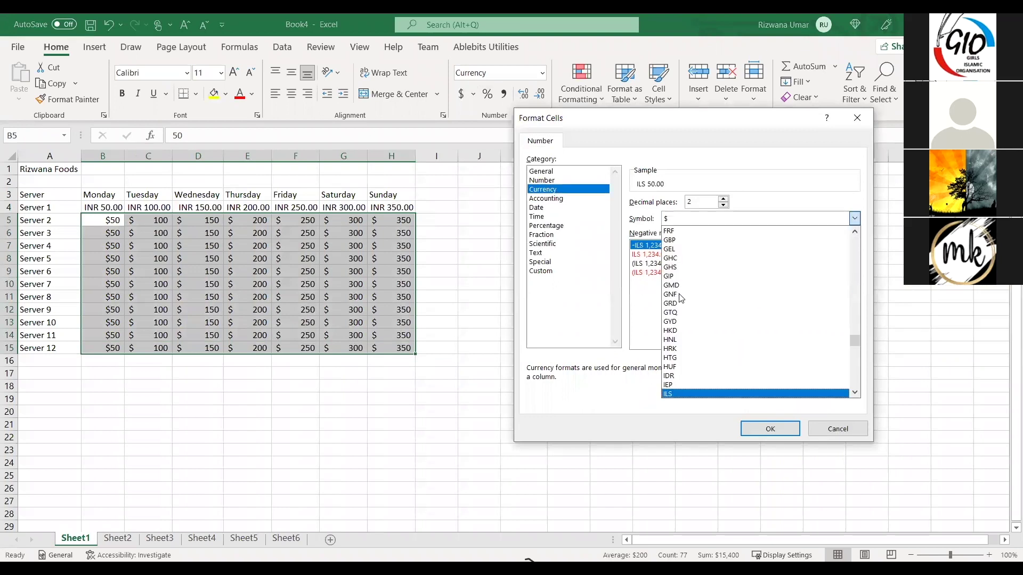
key("i")
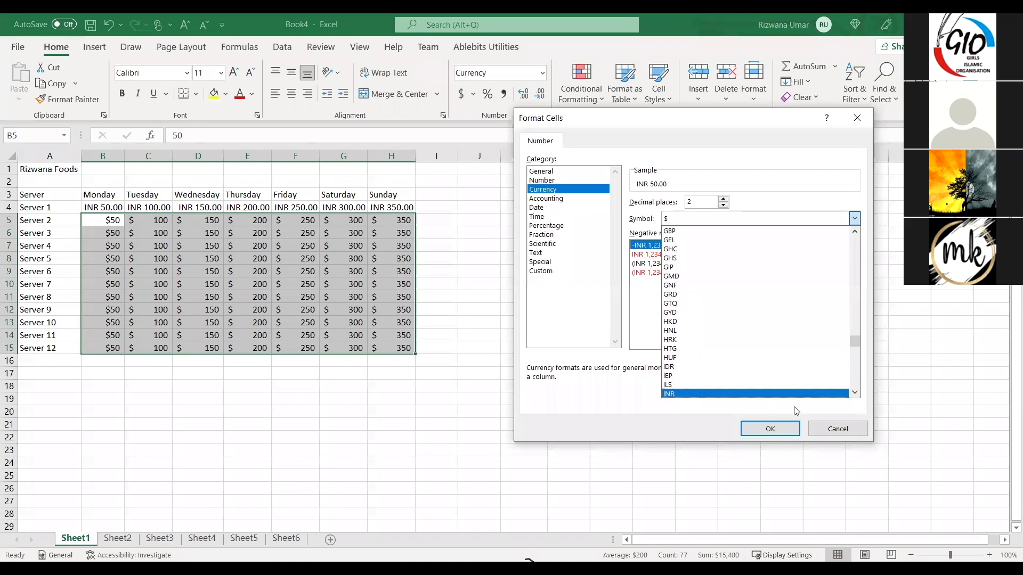
left_click(774, 433)
left_click(642, 253)
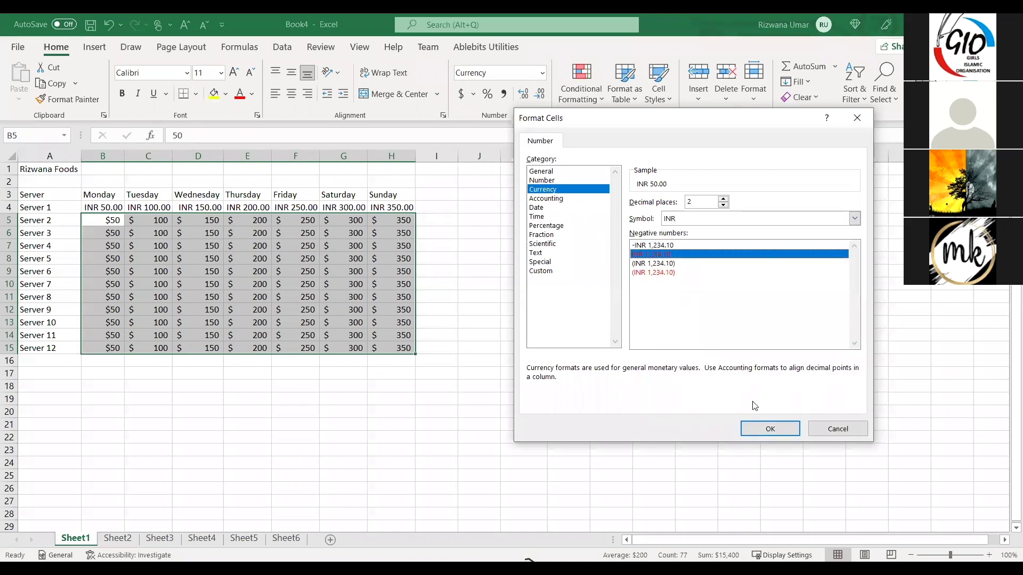
left_click(768, 429)
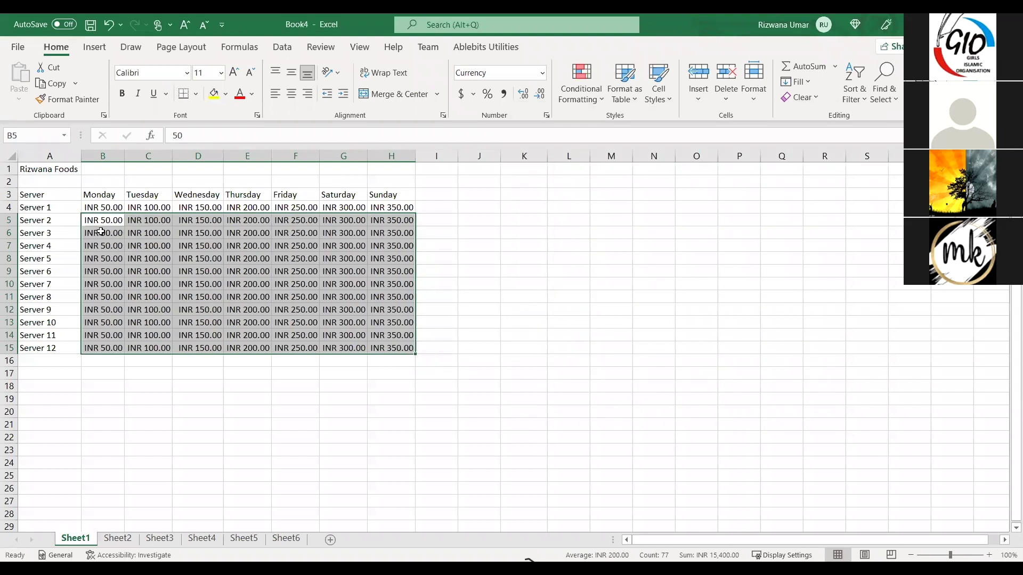
View the number formats available for Server 8's Wednesday figure in D11 and close the list without choosing one
left_click(186, 296)
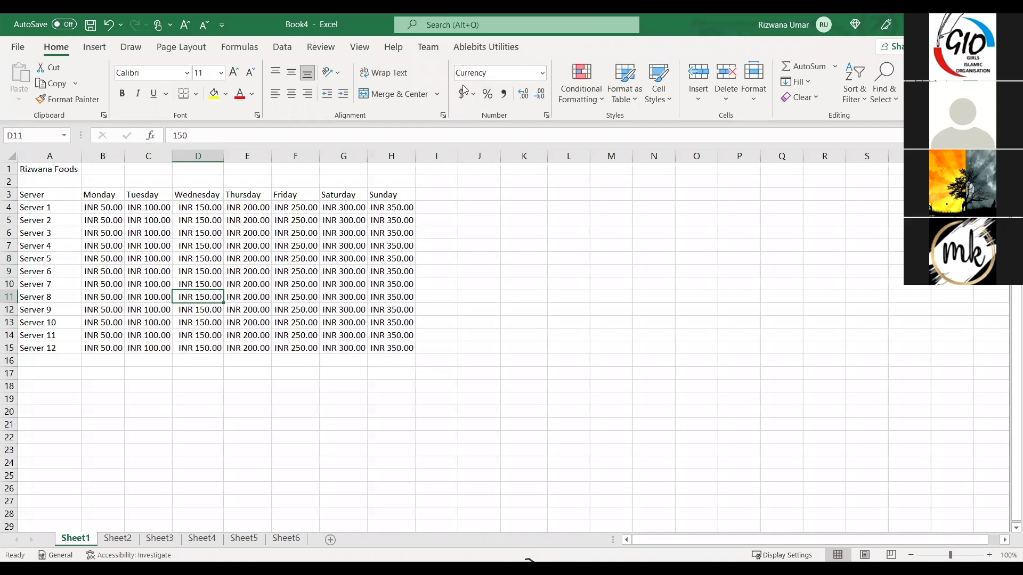
left_click(542, 75)
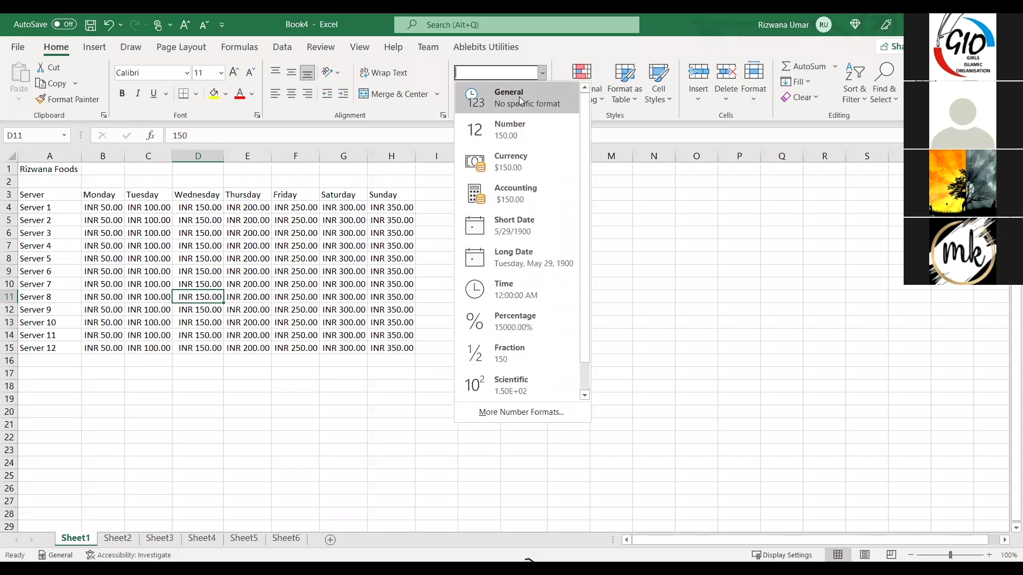
left_click(718, 276)
left_click(719, 275)
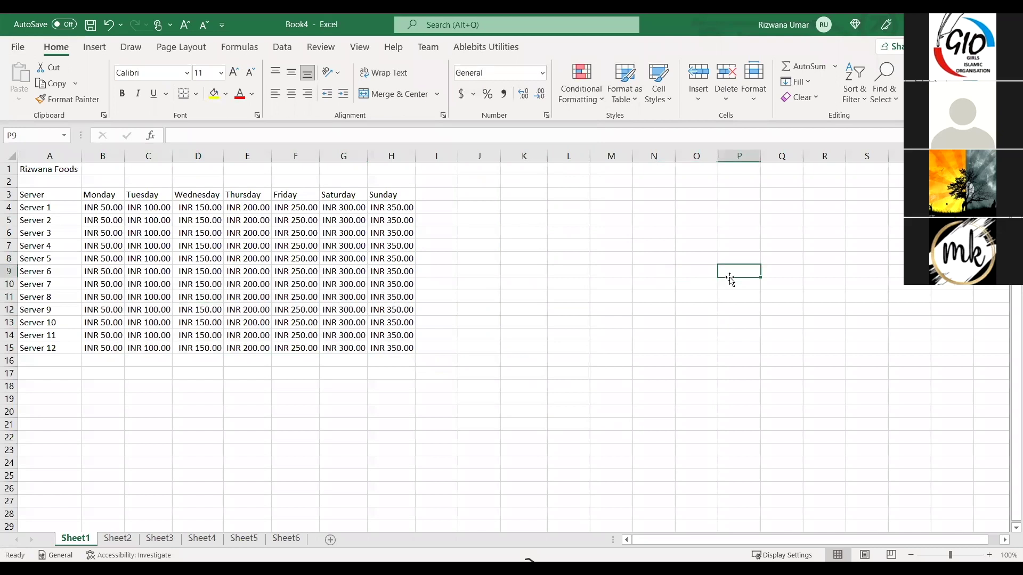
Format the empty cell P9 as Currency
left_click(752, 248)
left_click(763, 206)
left_click(738, 267)
left_click(544, 78)
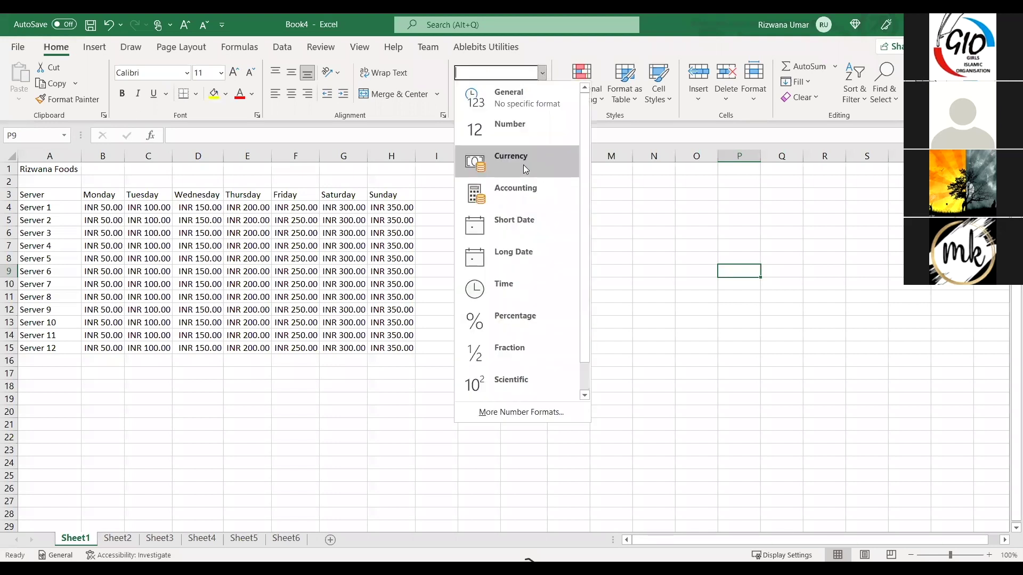
left_click(523, 164)
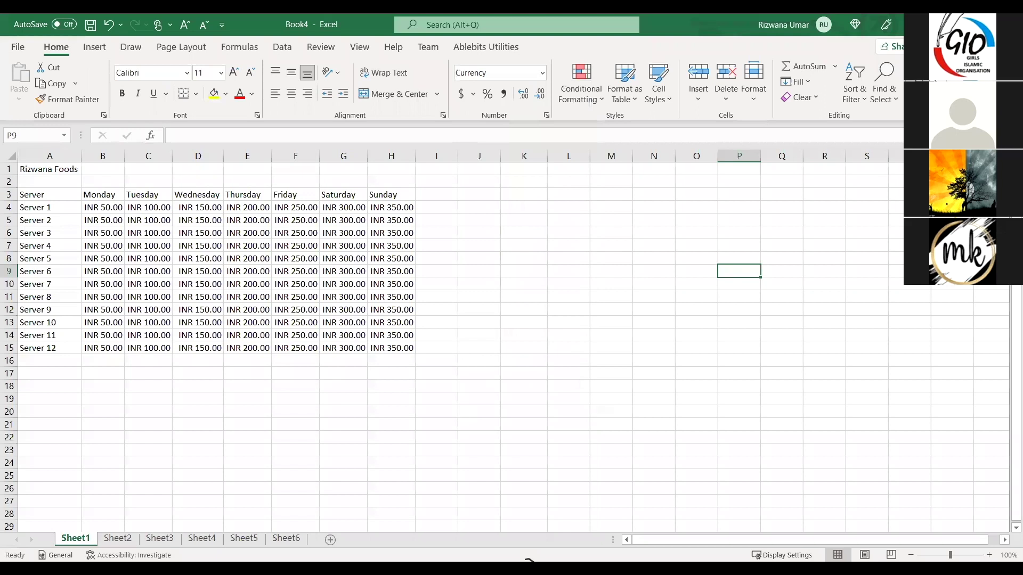
left_click(529, 561)
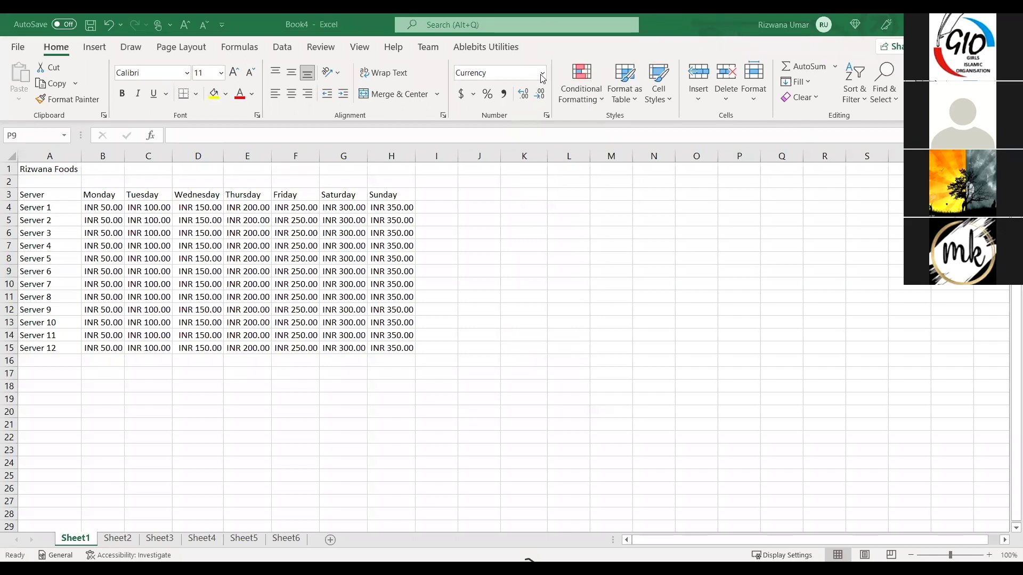
Browse the currency symbols starting with I in the additional accounting formats for P9, under the Currency category, and cancel
left_click(474, 97)
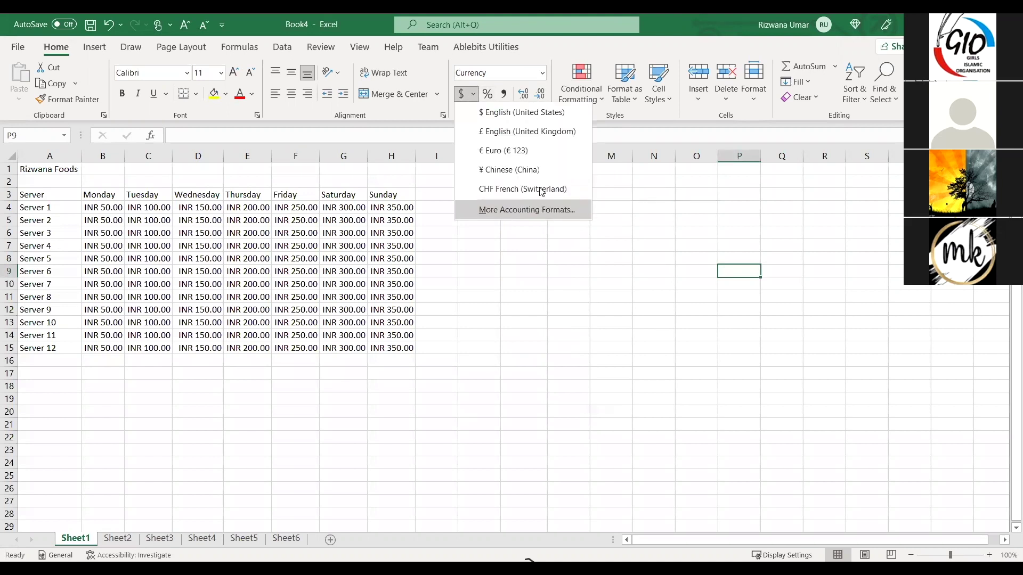
left_click(527, 209)
left_click(542, 189)
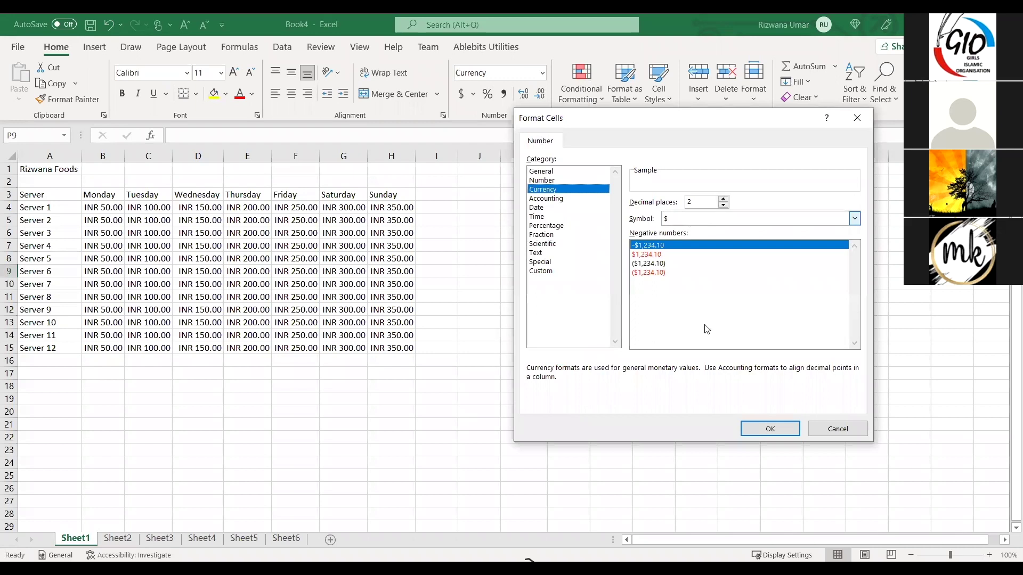
scroll(707, 332, "down", 5)
scroll(706, 332, "down", 4)
key("i")
key("i")
key("i")
key("i")
key("i")
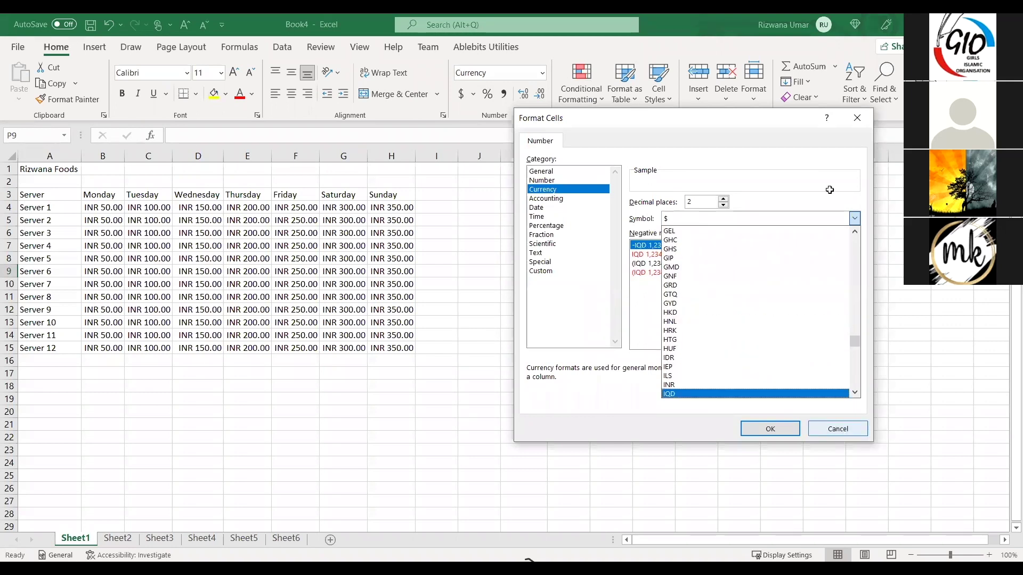
left_click(838, 429)
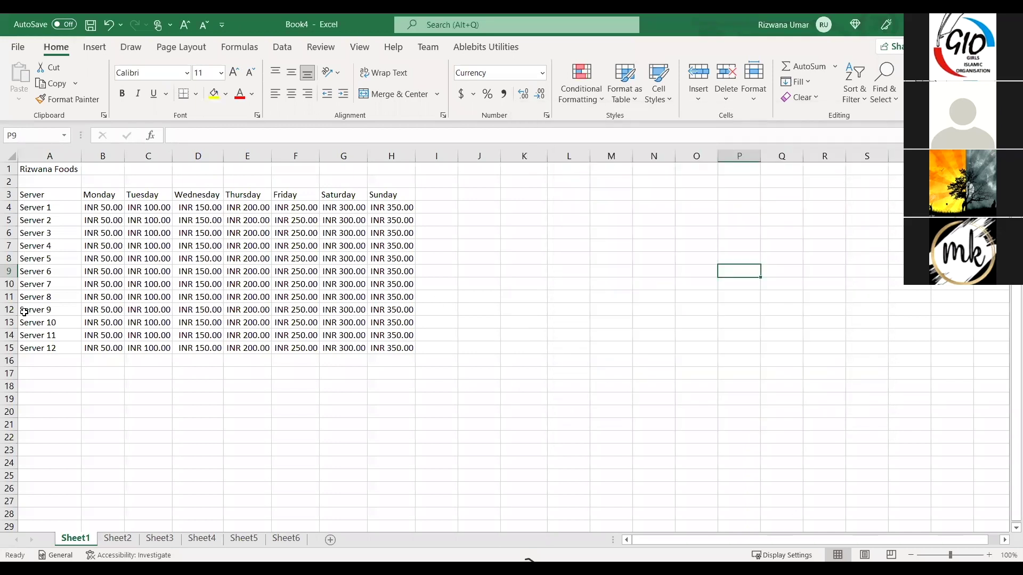
left_click(437, 200)
left_click(102, 199)
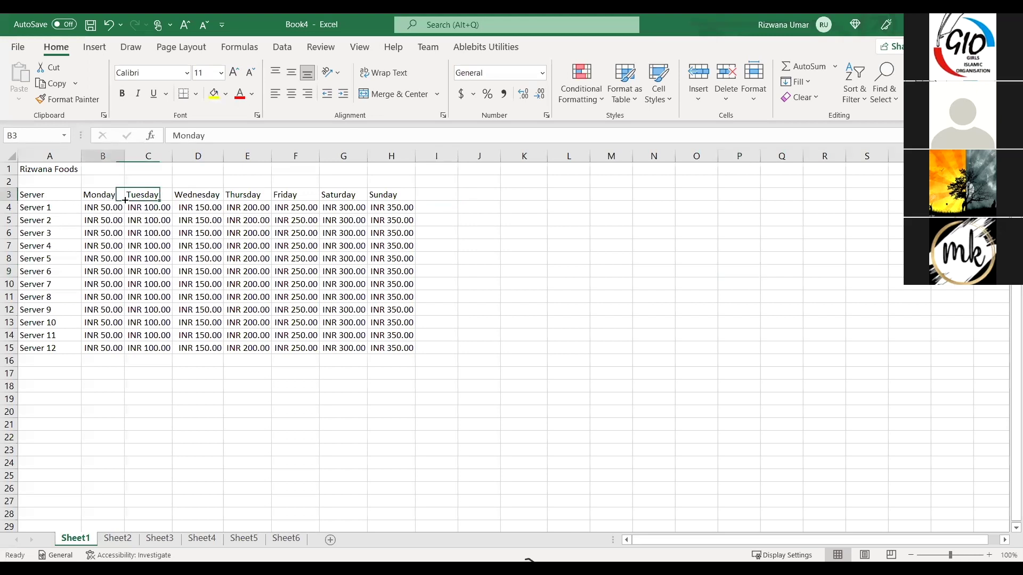
left_click(383, 195)
left_click_drag(92, 210, 400, 354)
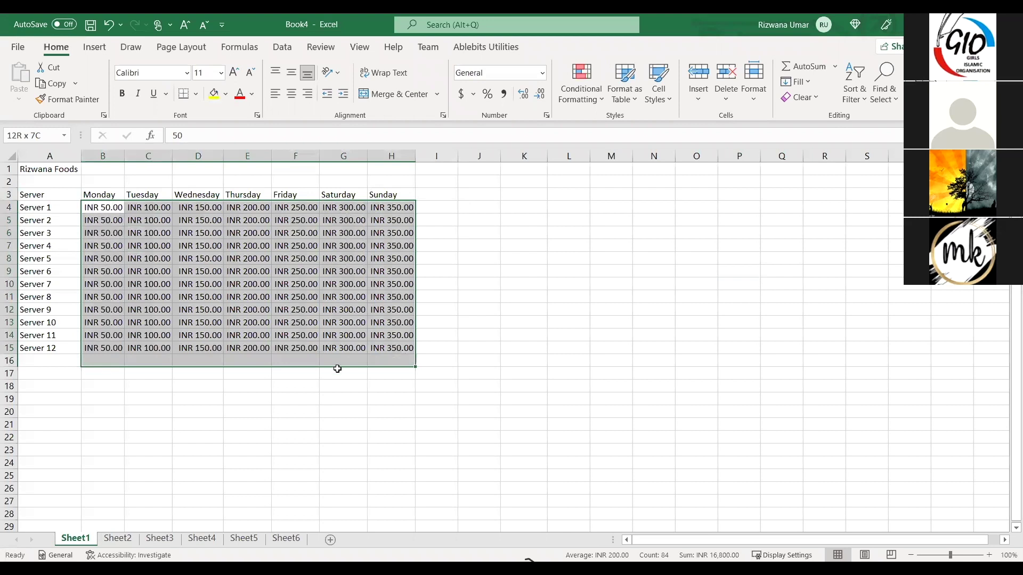
left_click(301, 377)
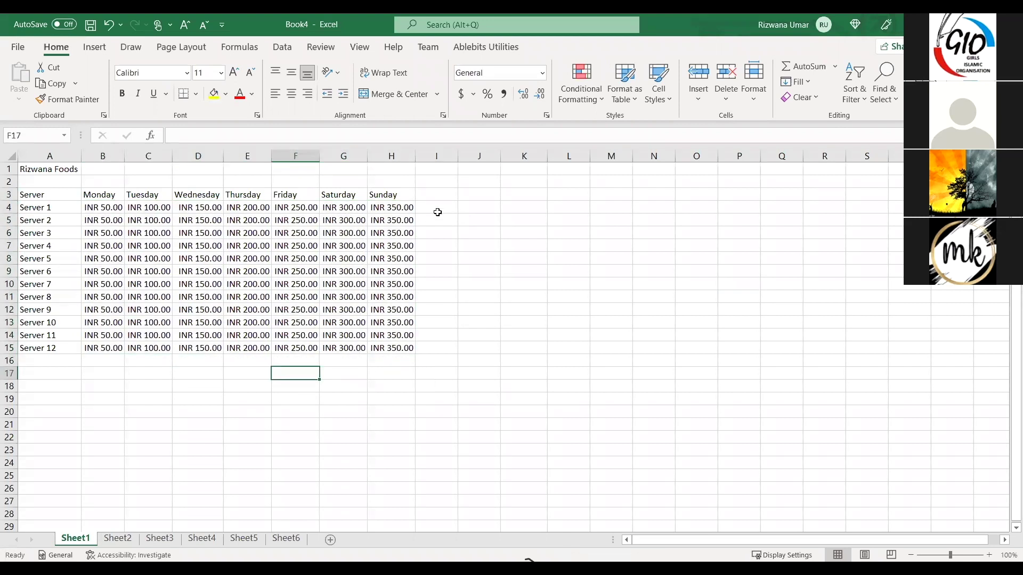
Enter the heading Total in I3, beside the Sunday heading
left_click(436, 209)
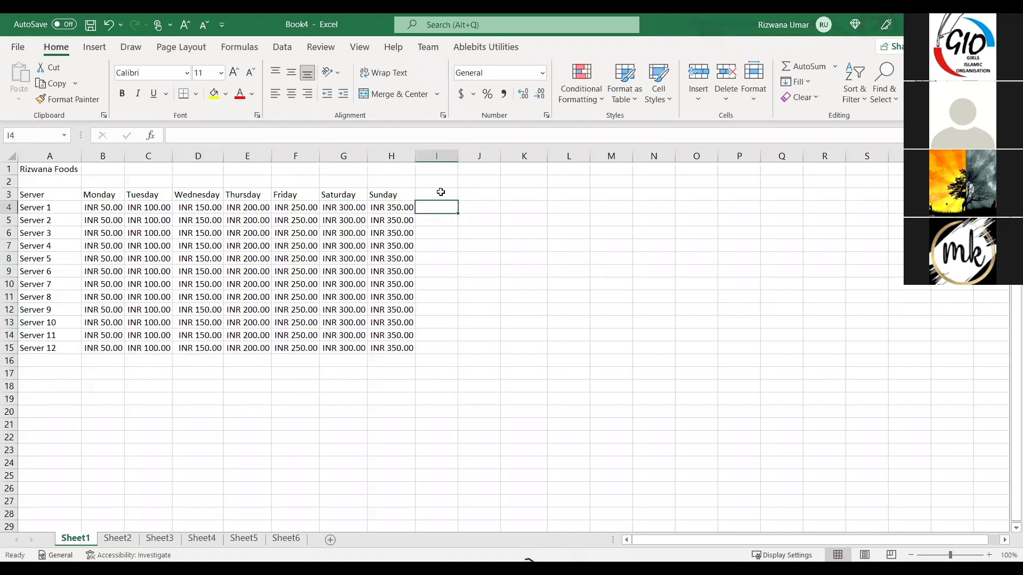
key("Up")
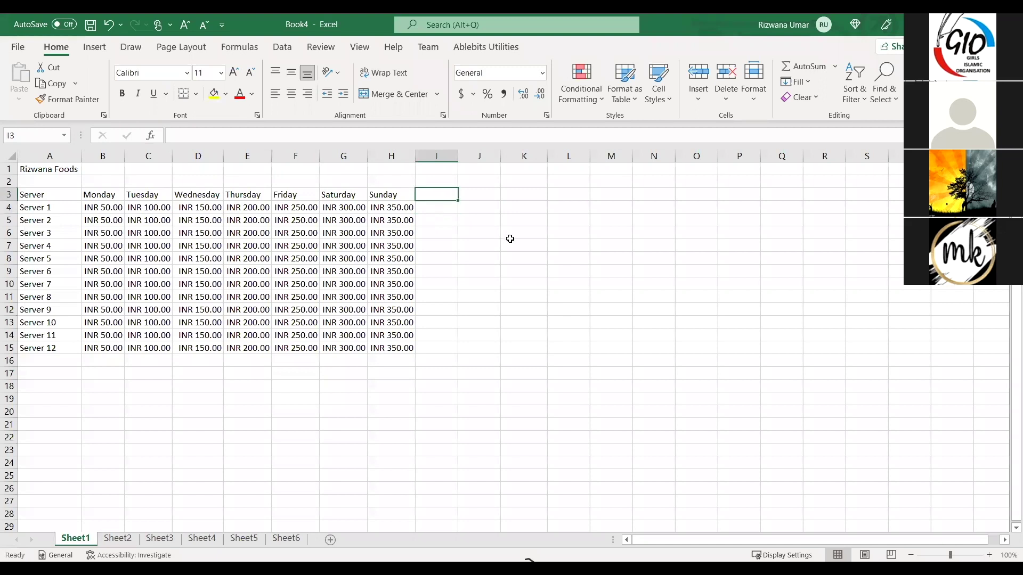
type("Total")
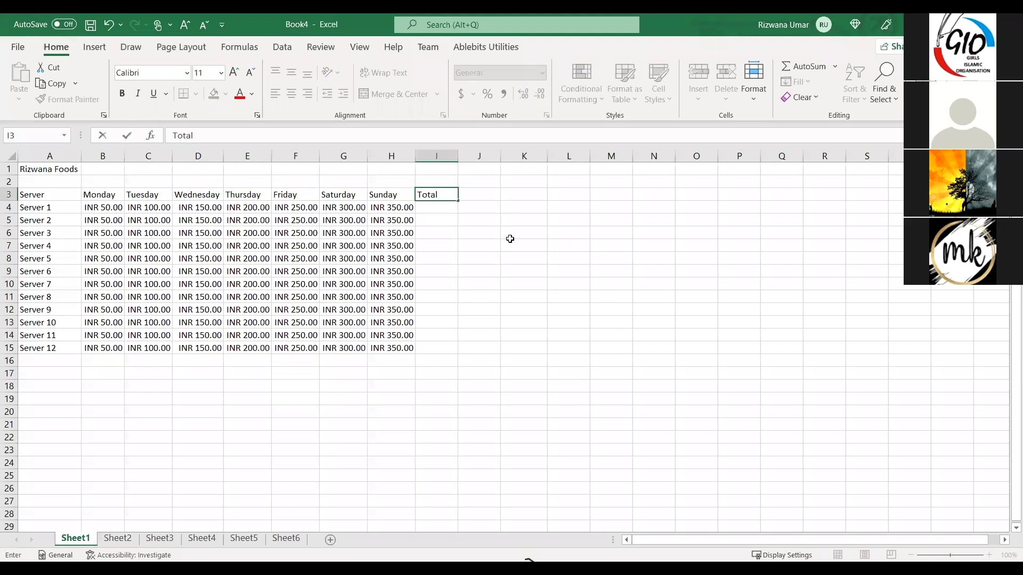
key("Return")
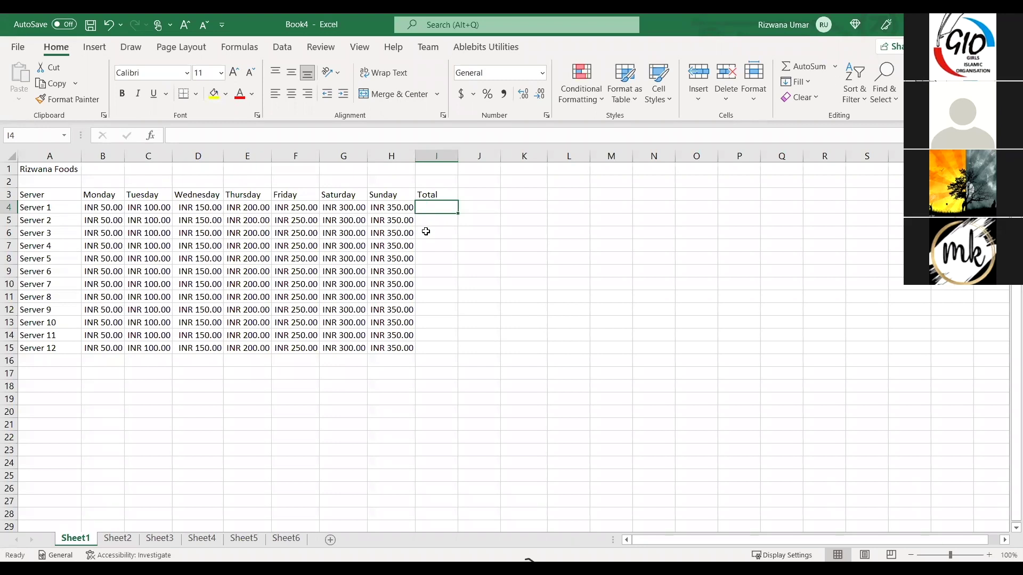
Add up Server 1's daily figures in I4 with the formula =b4+c4+d4+e4+f4+g4+h4
type("=")
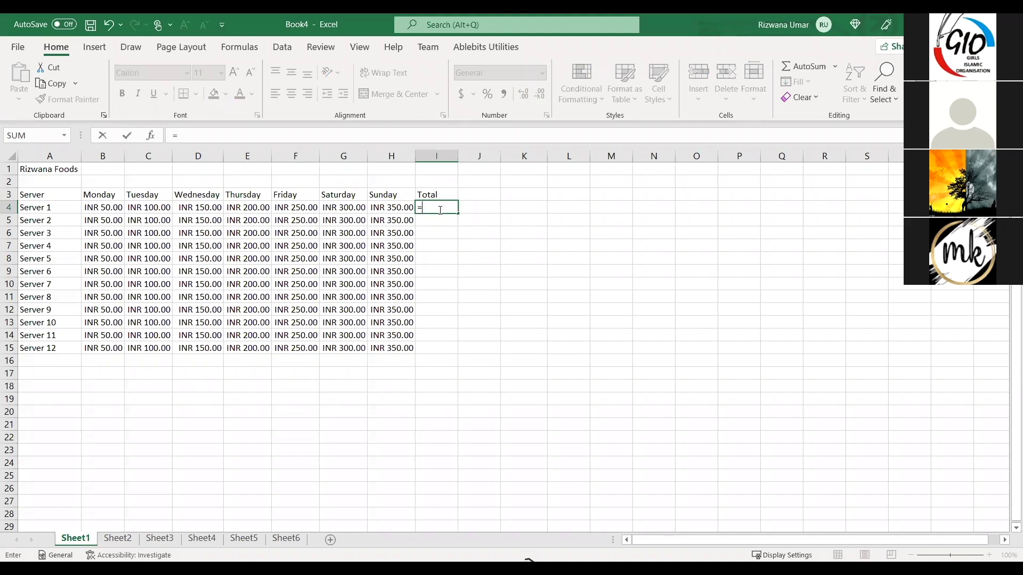
type("b4+")
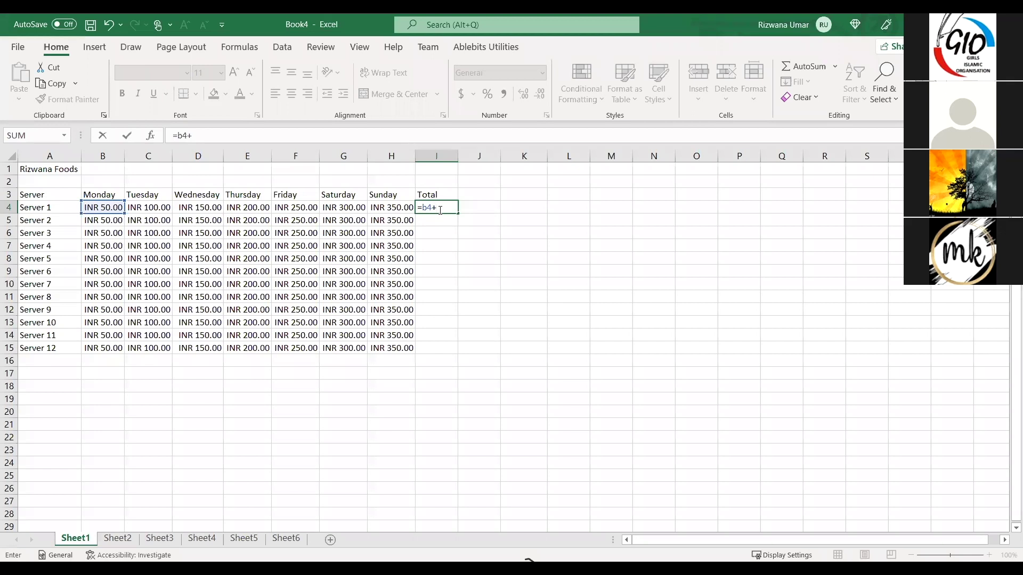
type("c")
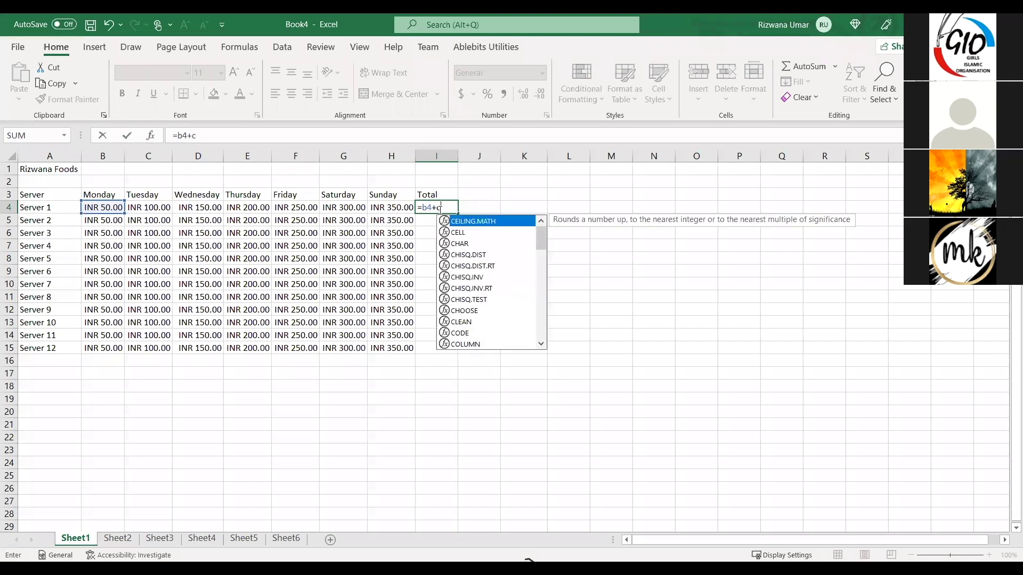
type("4+")
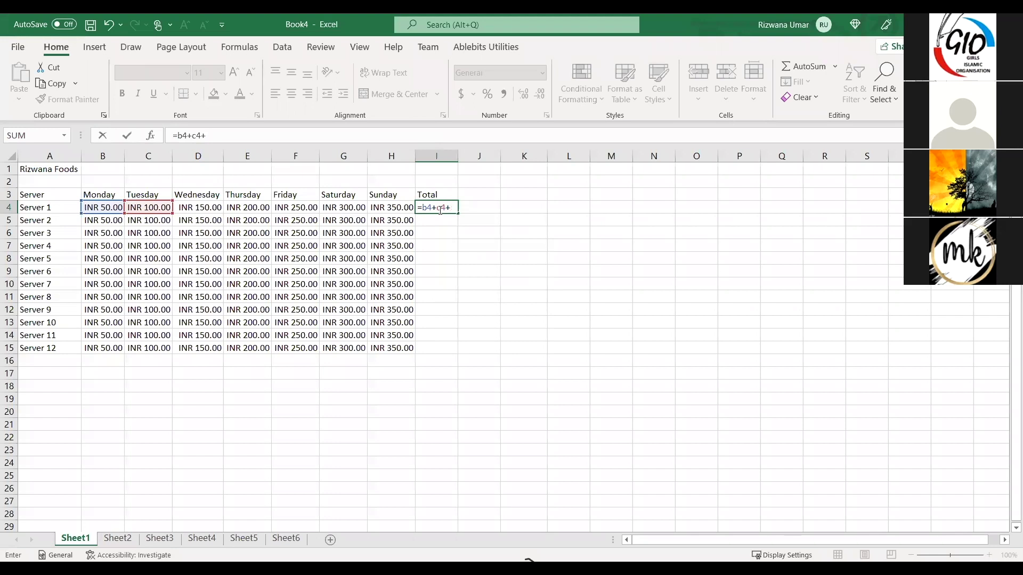
type("d")
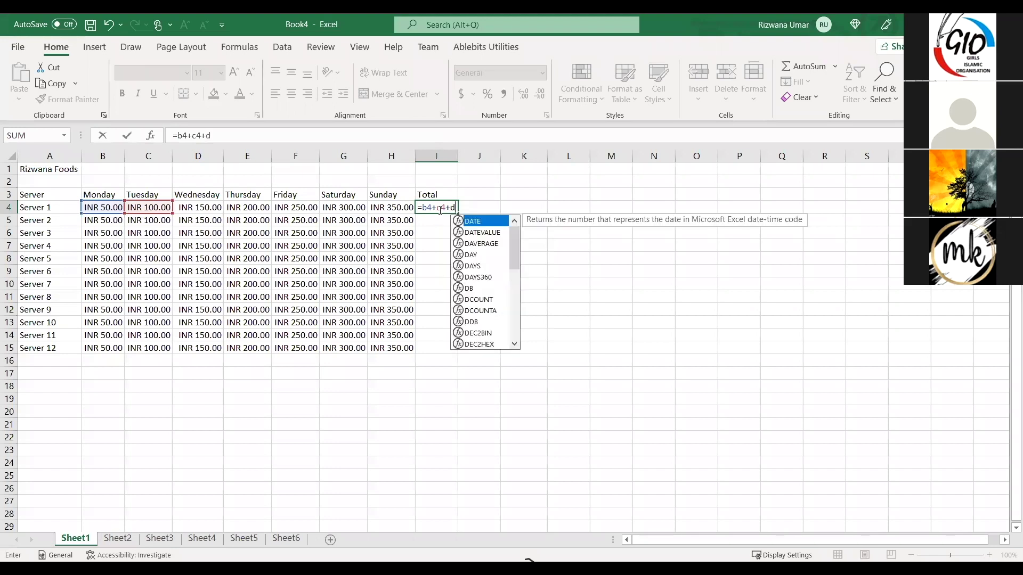
type("4+")
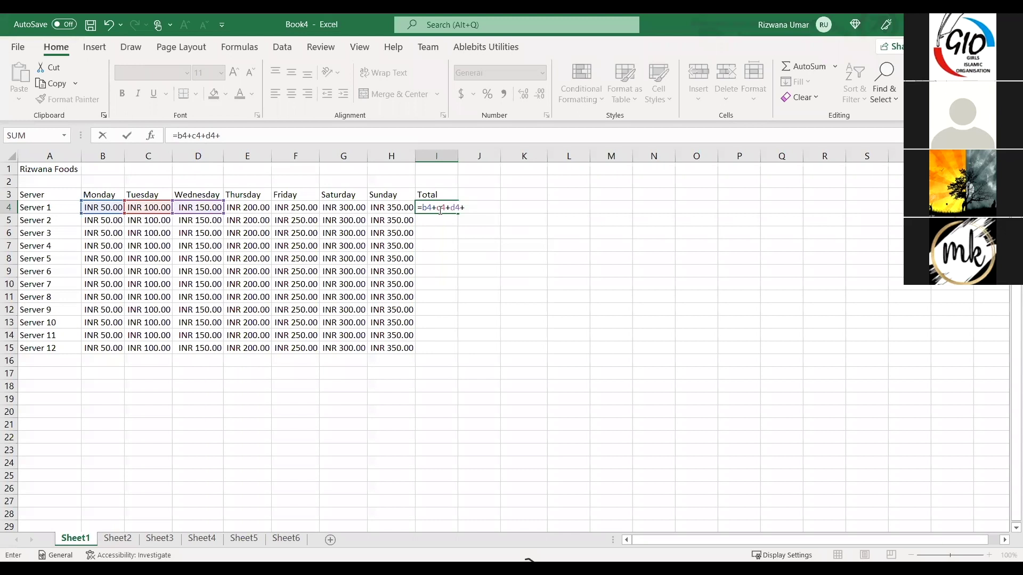
type("e4+")
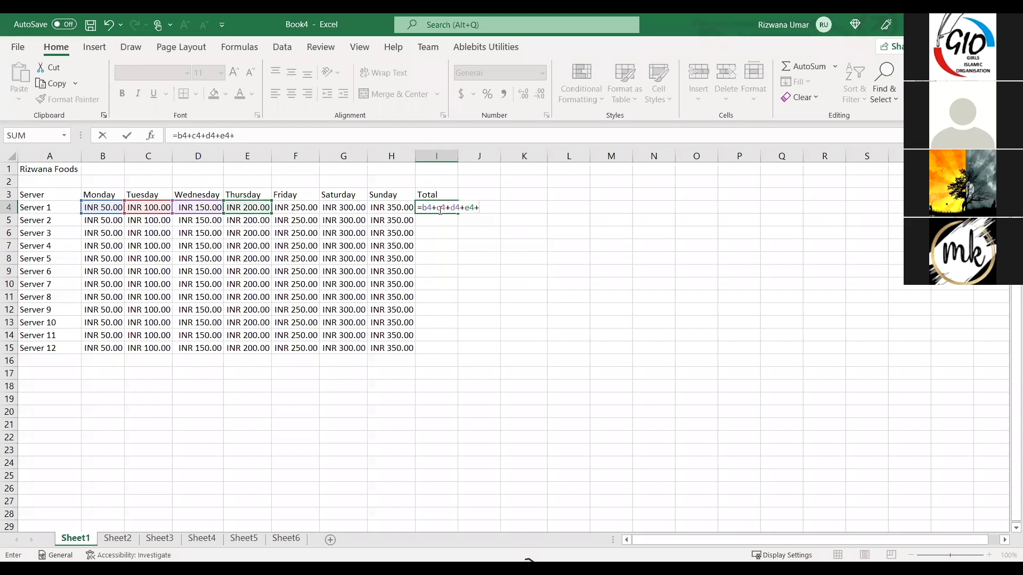
type("f4")
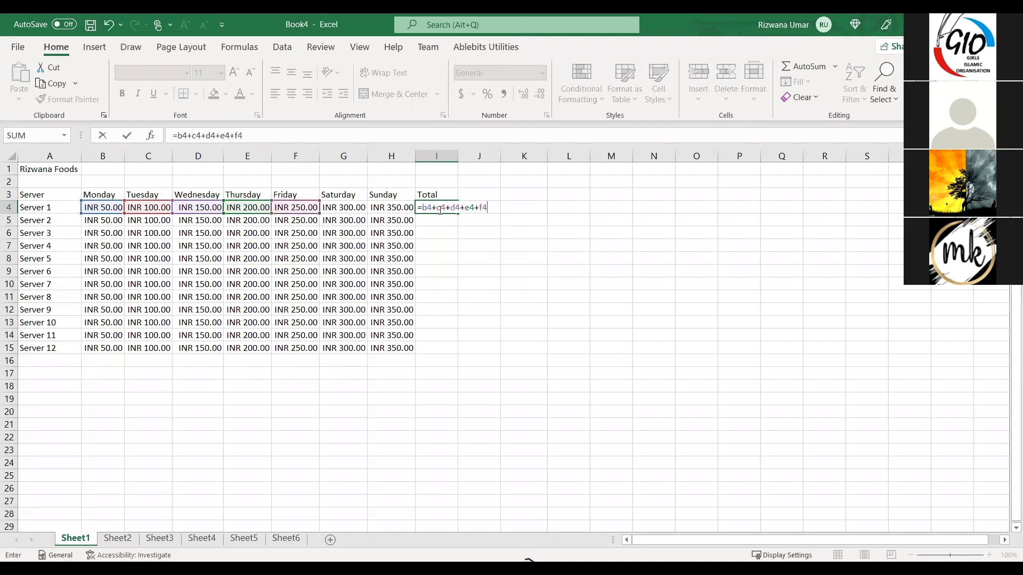
type("+g4")
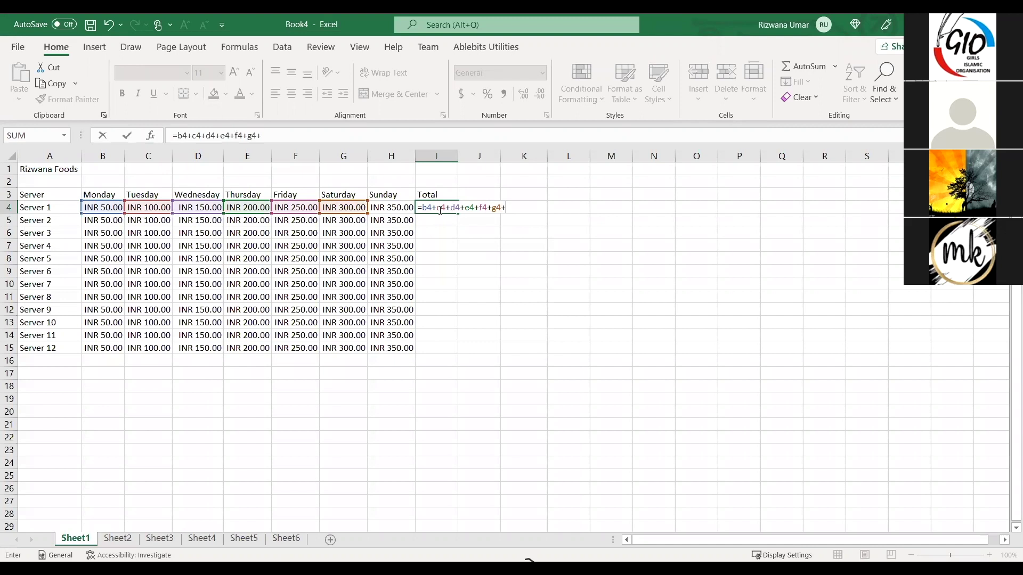
type("+h4")
key("Return")
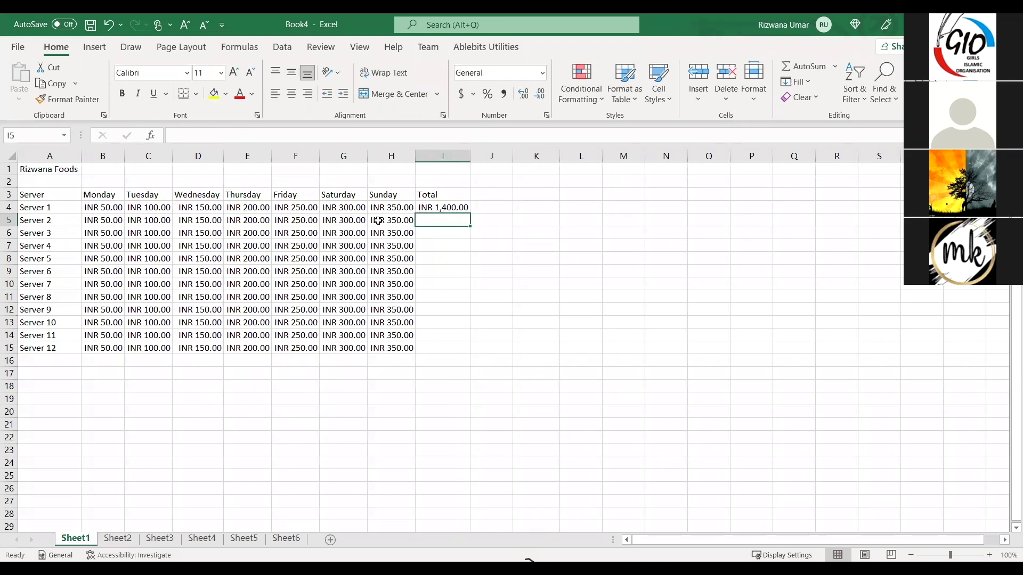
Examine the addition formula behind Server 1's total in I4
left_click(438, 210)
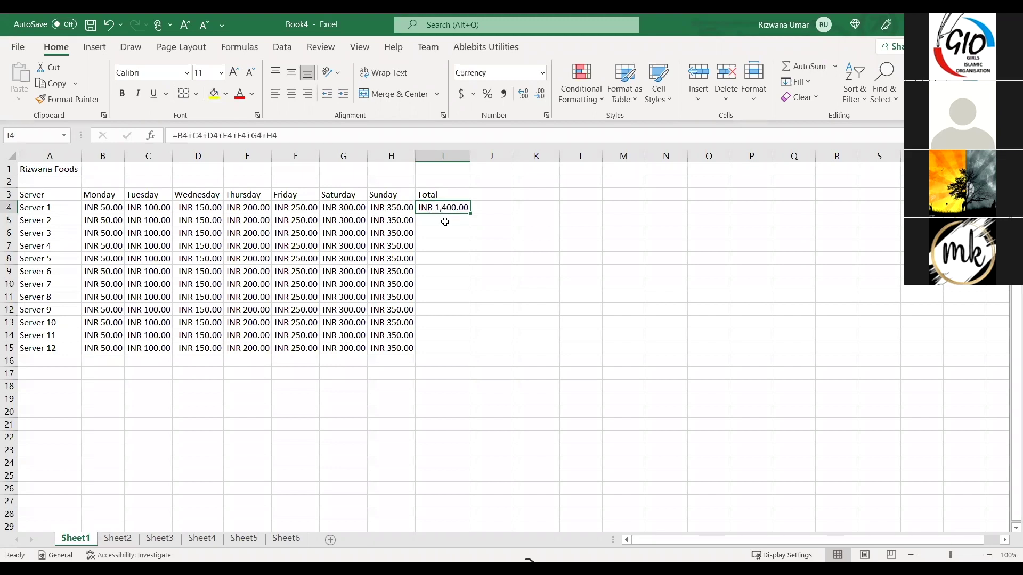
left_click(445, 222)
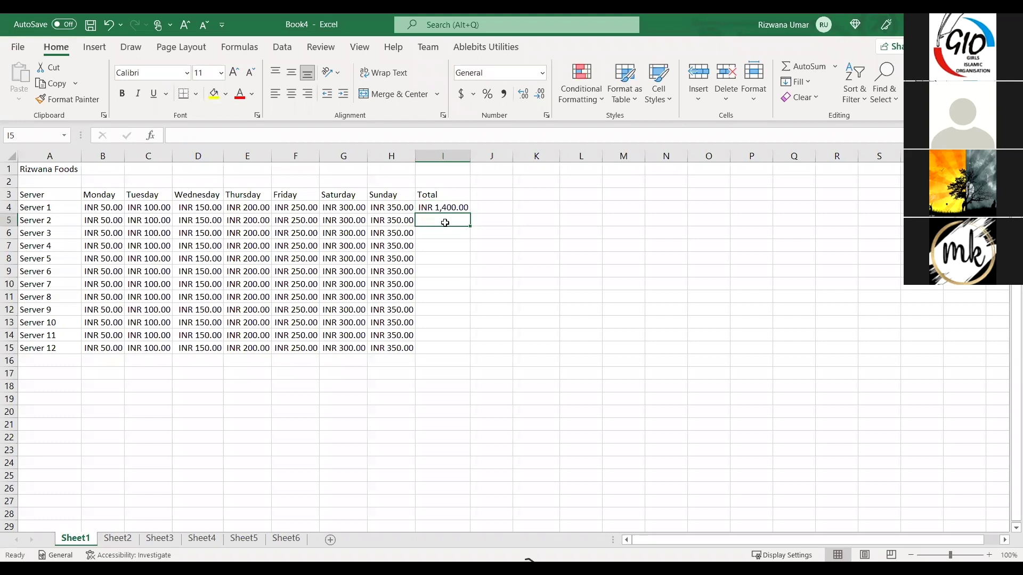
left_click(444, 210)
left_click(444, 220)
left_click(447, 210)
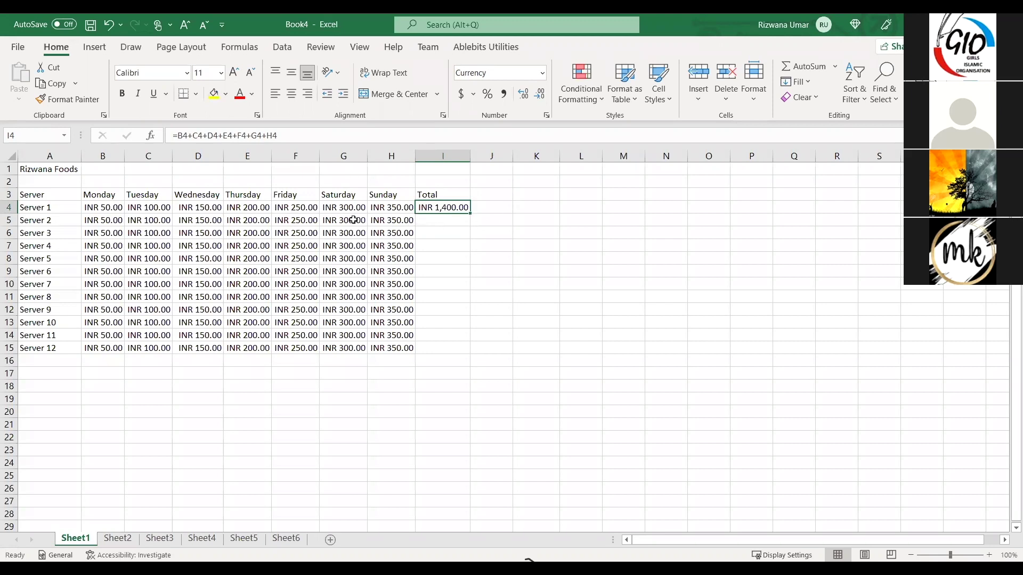
left_click(434, 223)
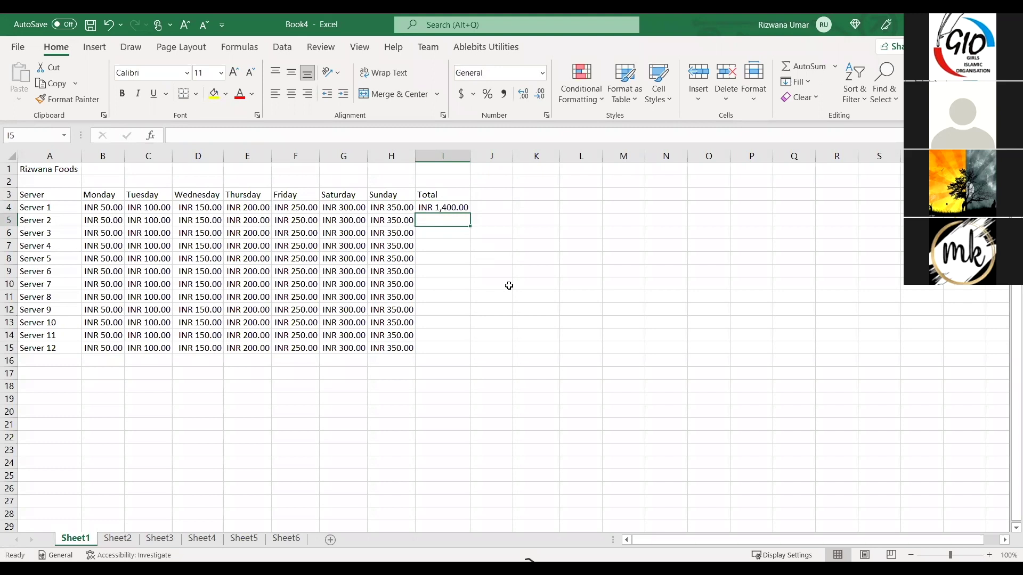
type("=")
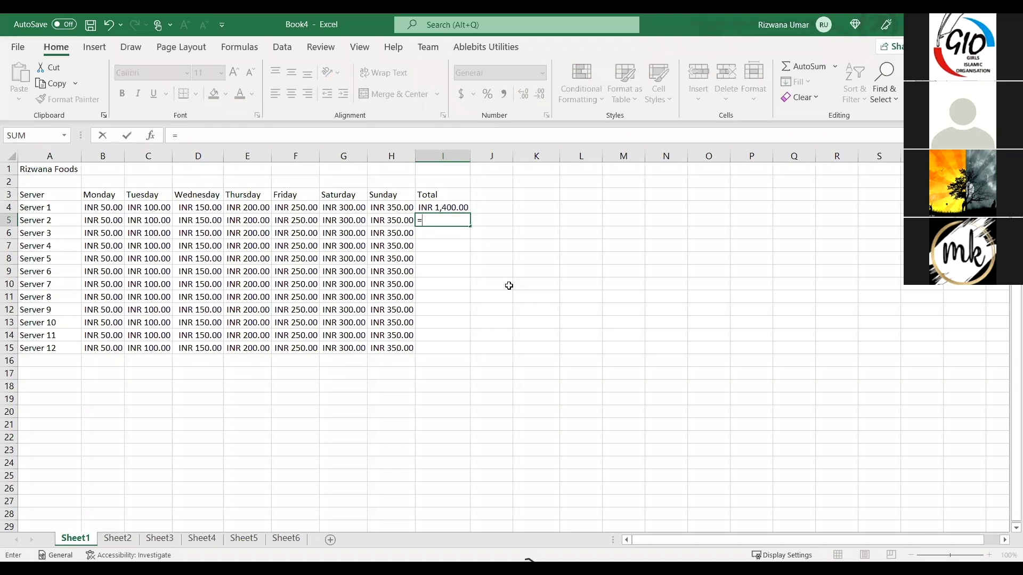
type("sum")
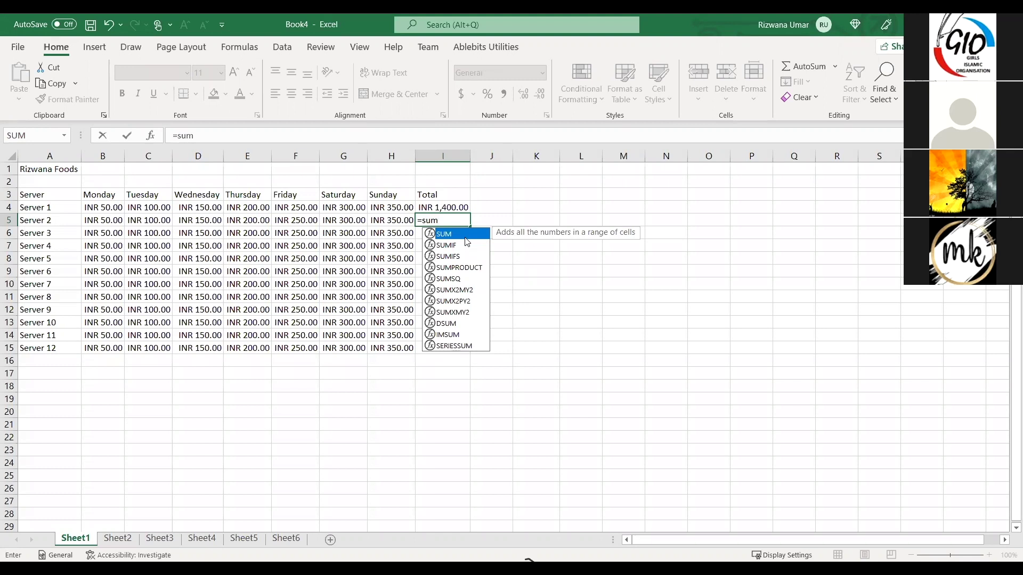
key("Return")
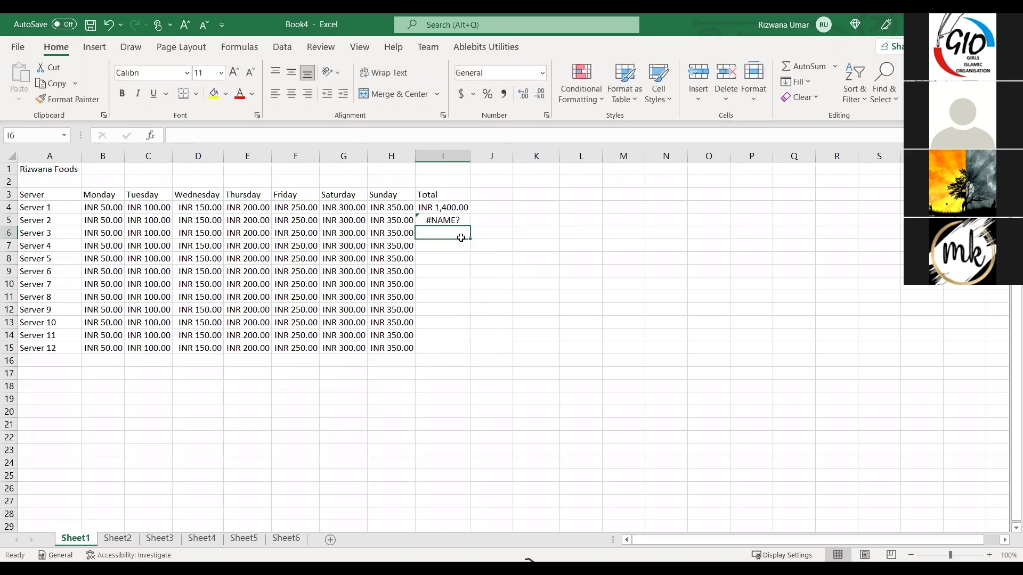
left_click(444, 224)
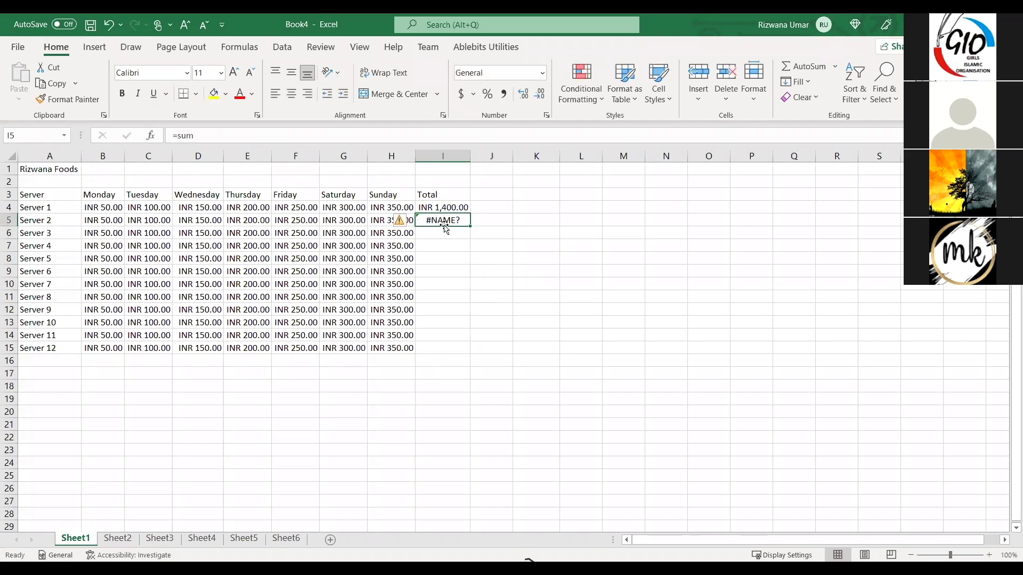
key("Delete")
Total Server 2's daily figures in I5 with the formula =SUM(B5:H5)
type("=s")
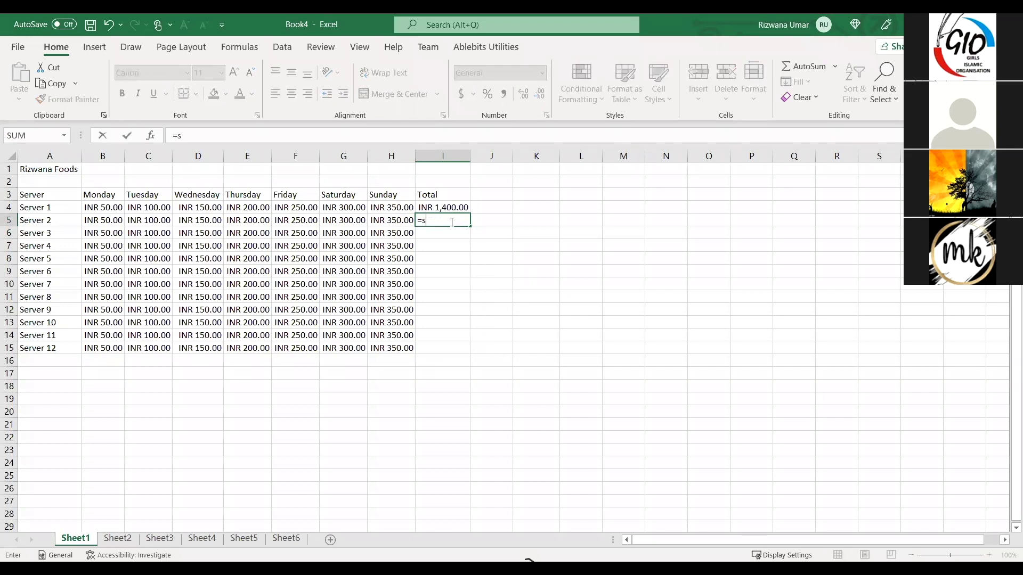
type("um")
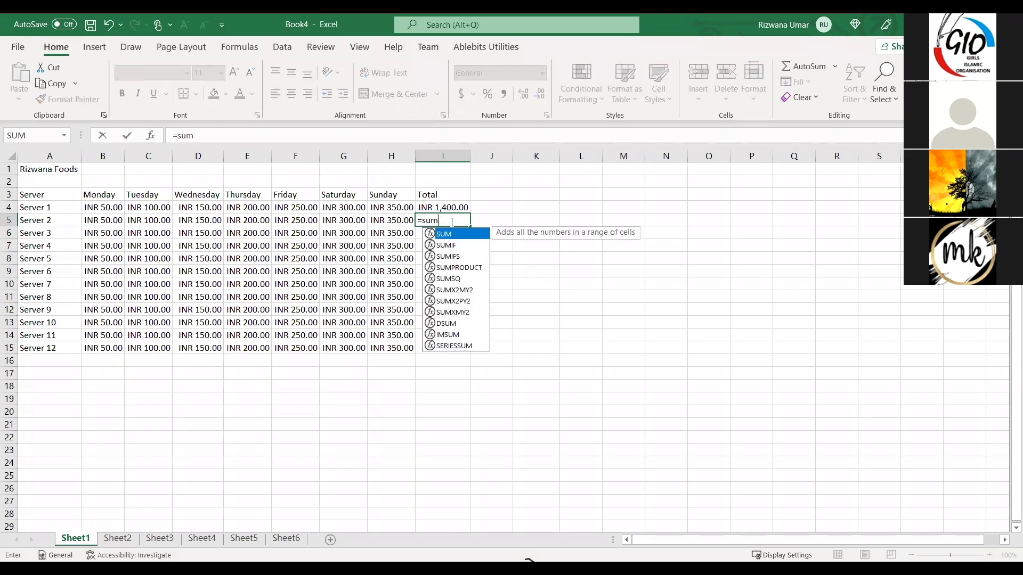
key("Tab")
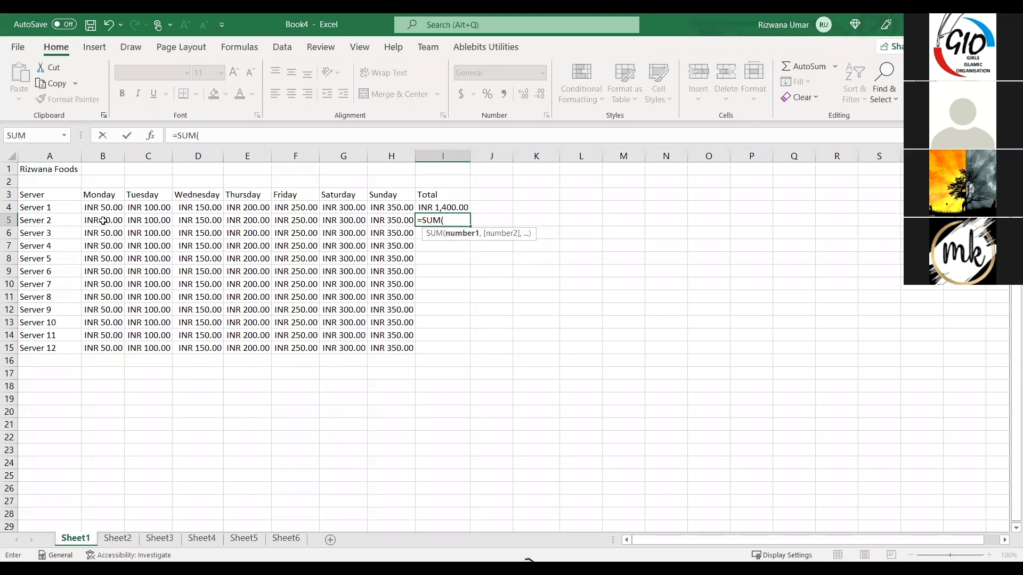
left_click(115, 221)
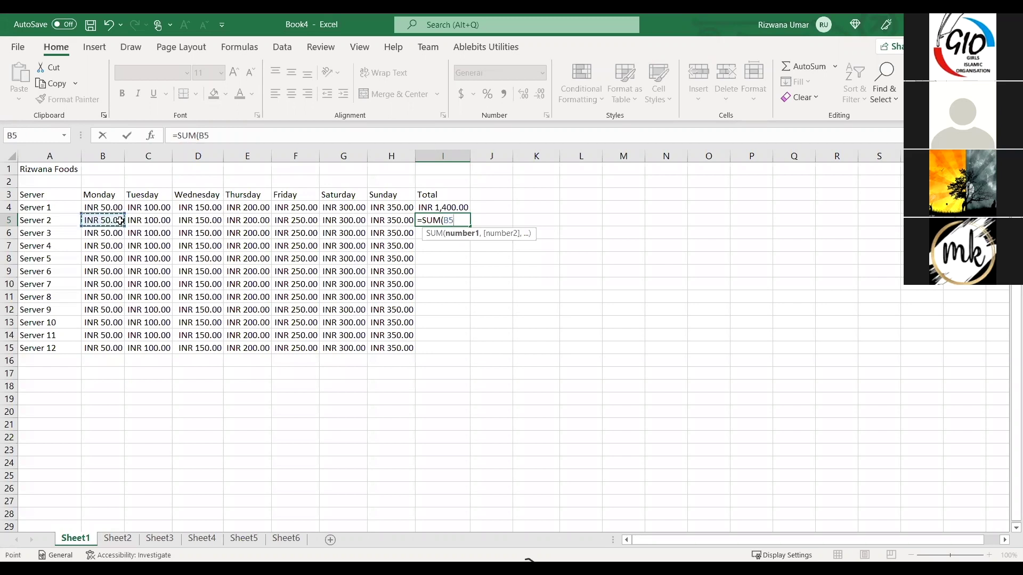
left_click_drag(136, 220, 417, 233)
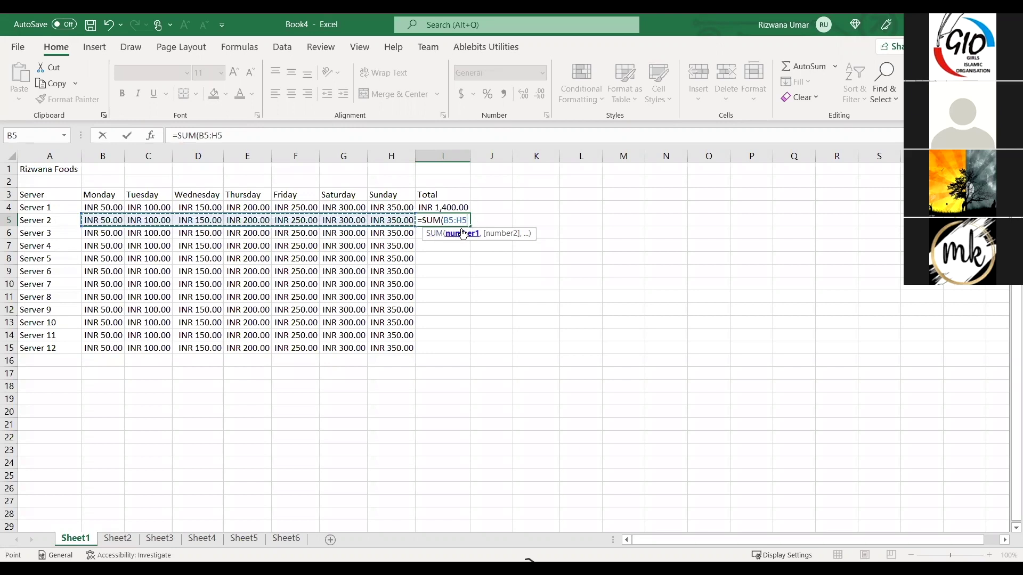
type(")")
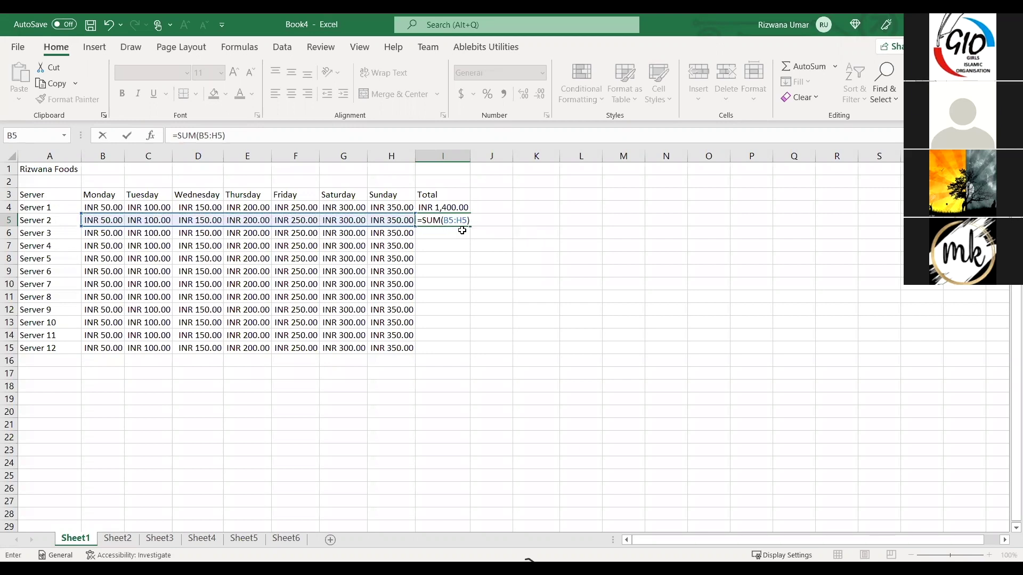
key("Return")
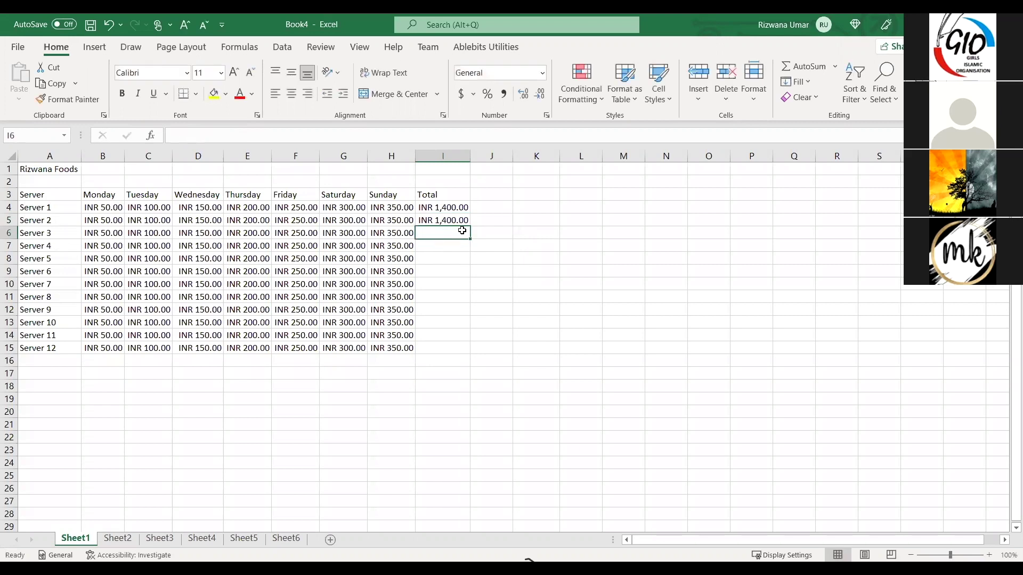
Compare the formulas behind the totals in I4 and I5, and highlight the server names in A4:A15
left_click(446, 208)
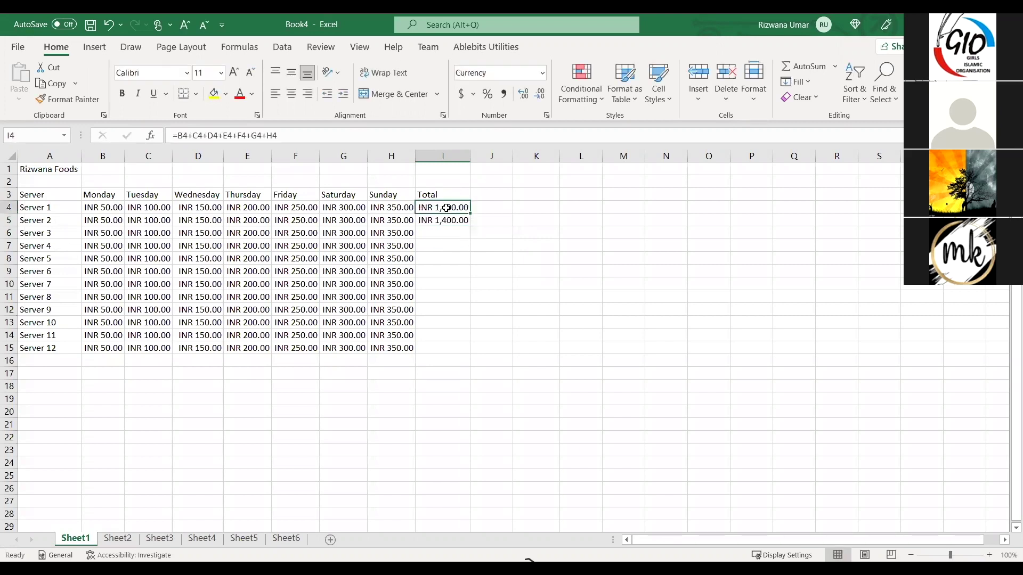
left_click(447, 222)
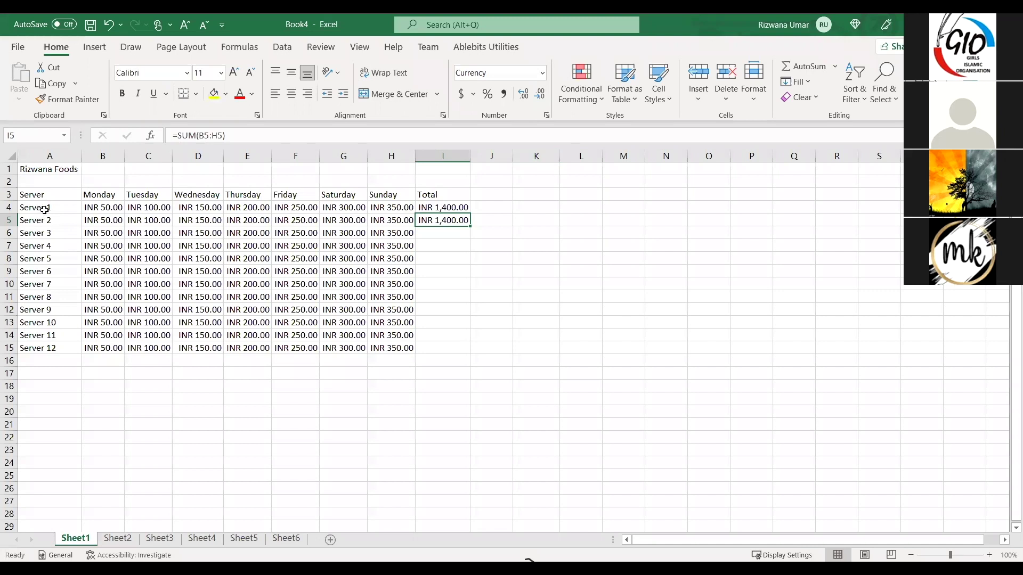
left_click_drag(50, 210, 59, 347)
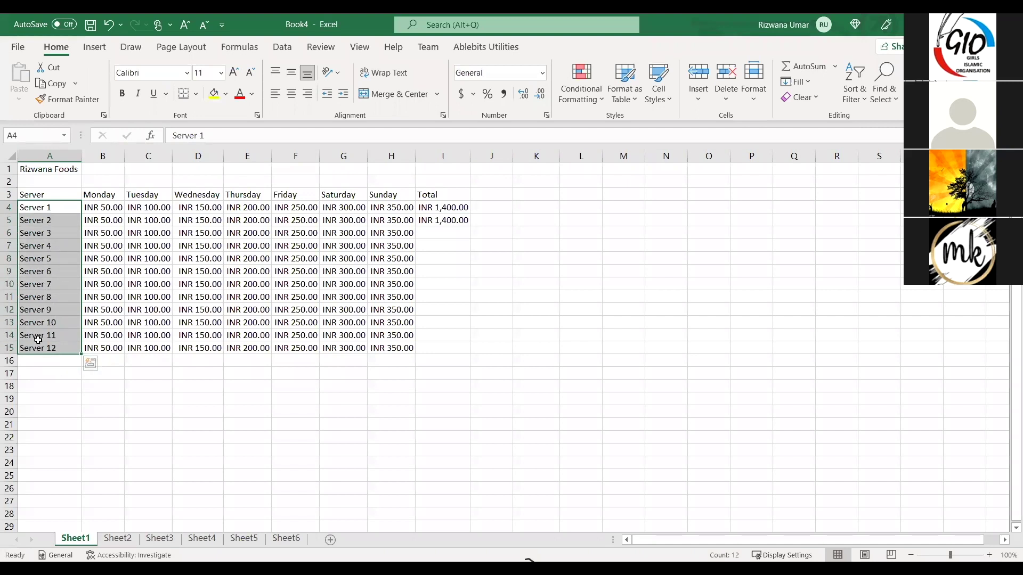
left_click(54, 400)
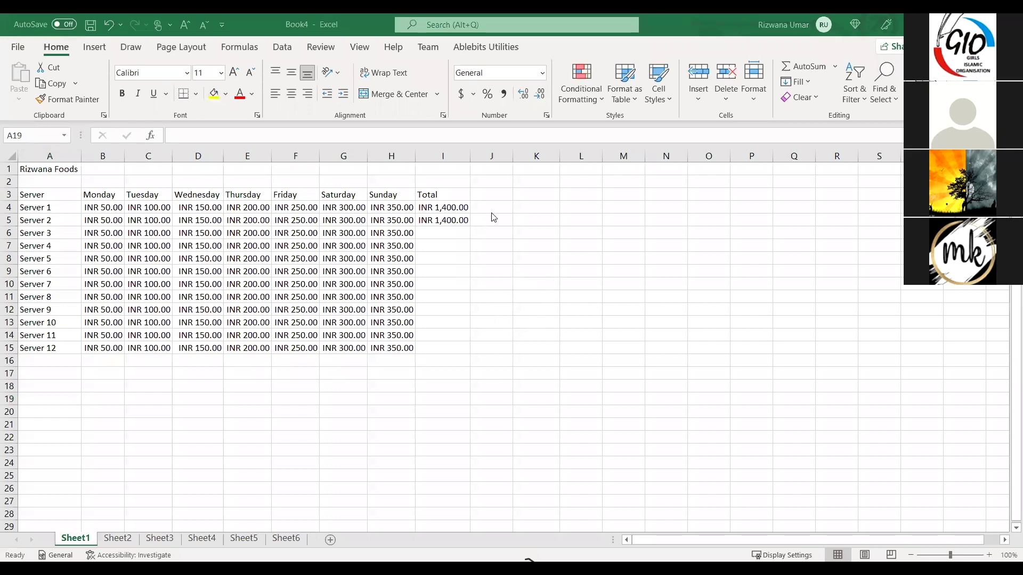
Add up Server 3's daily figures in I6 with the formula =B6+C6+D6+E6+F6+G6+H6, picking each cell from the row
left_click(445, 237)
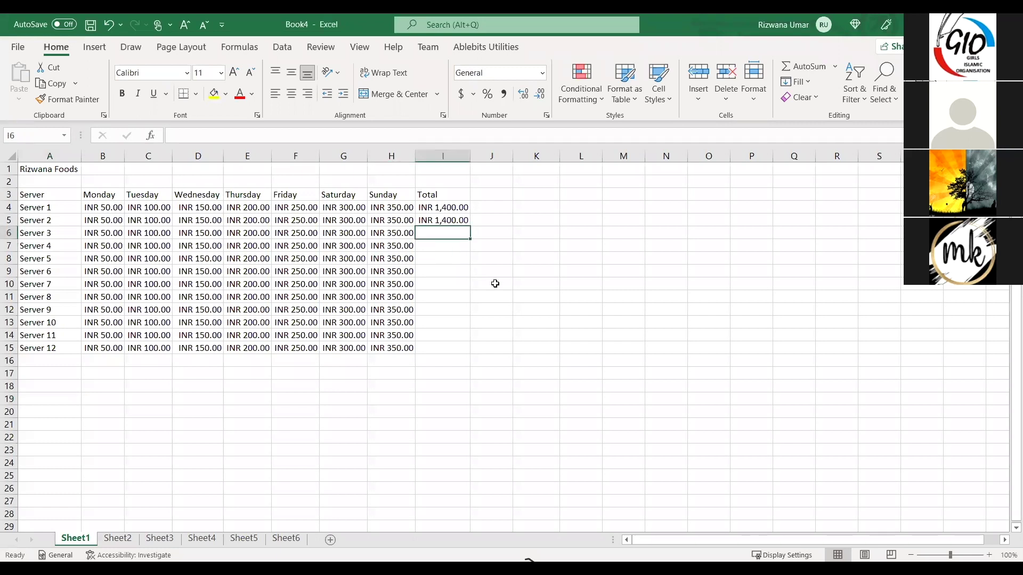
type("=")
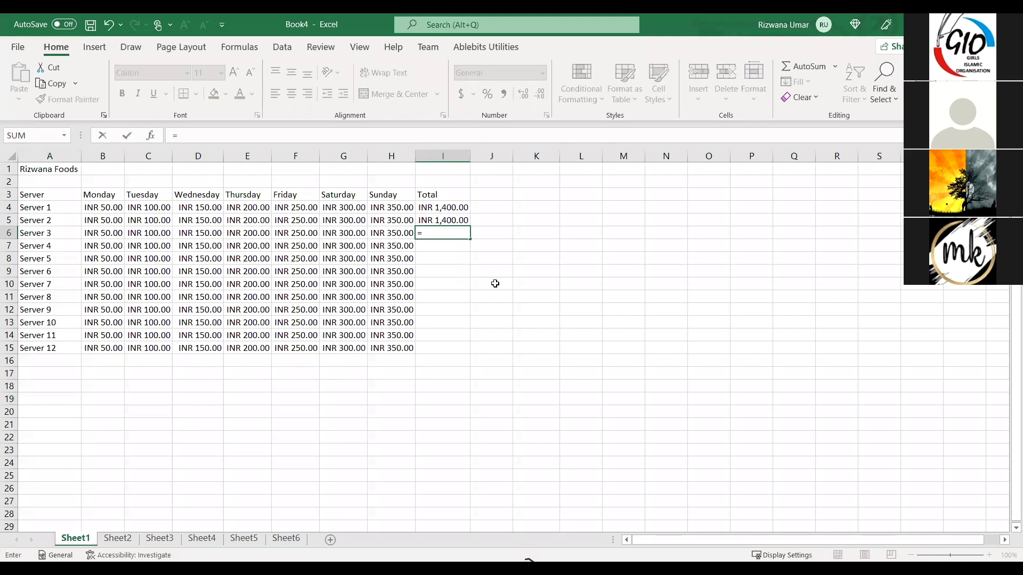
left_click(110, 232)
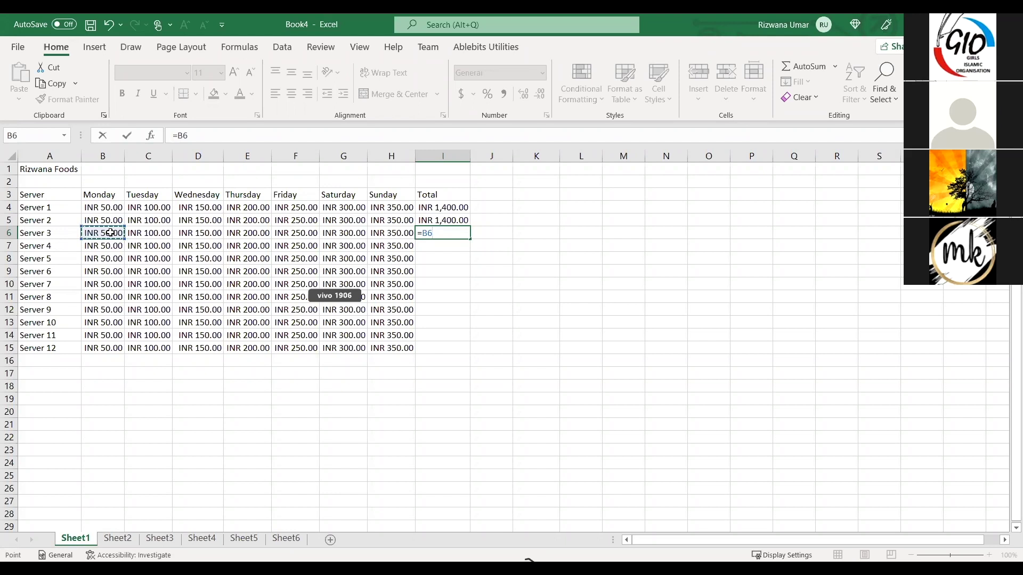
type("+")
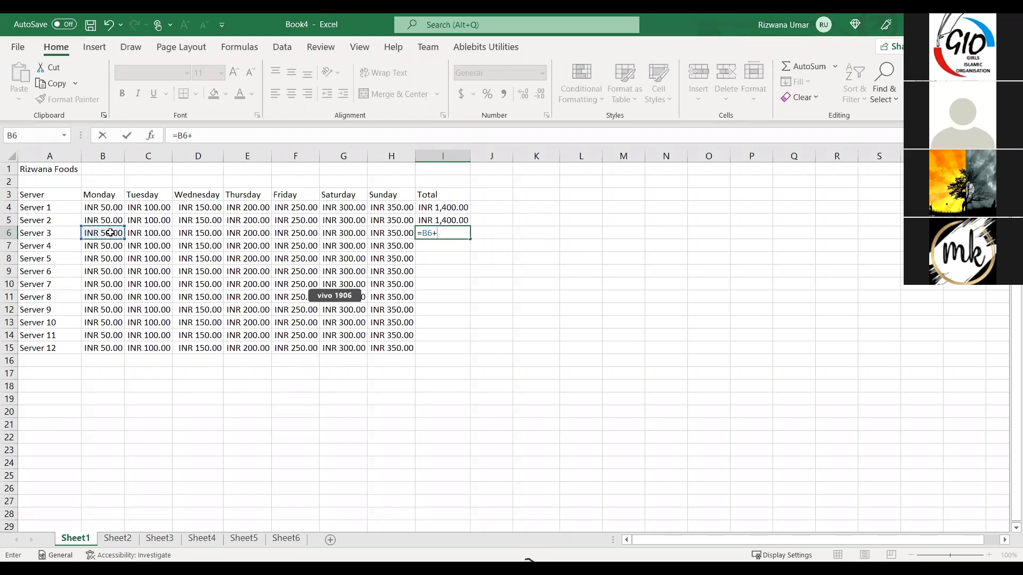
left_click(156, 231)
type("+")
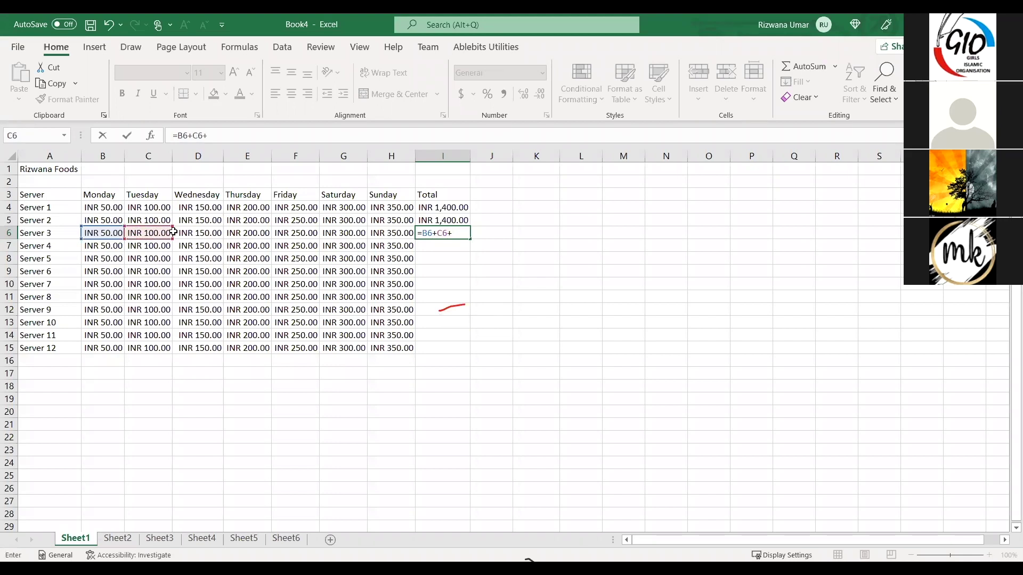
left_click(194, 233)
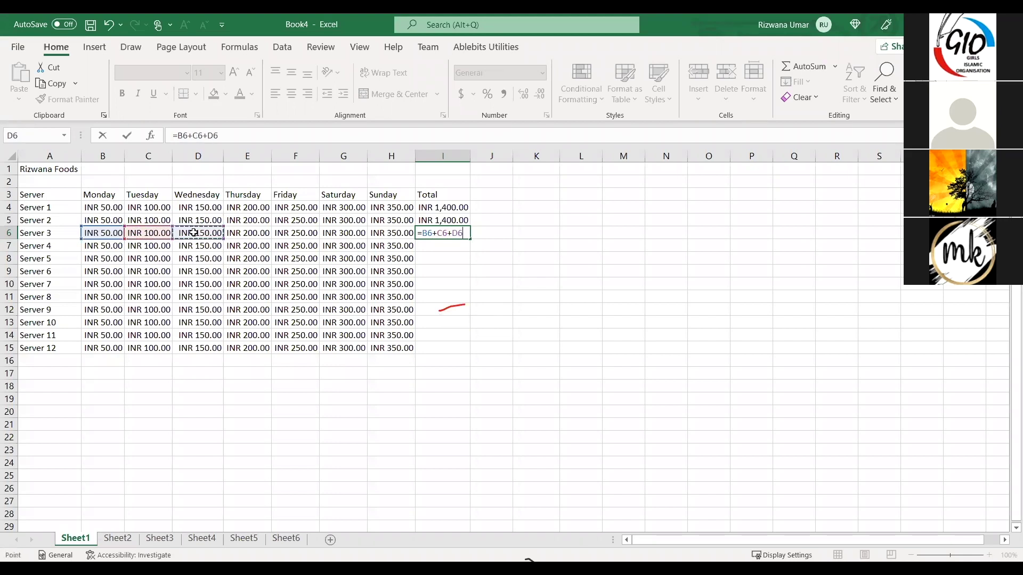
type("+")
left_click(249, 233)
type("+")
left_click(295, 233)
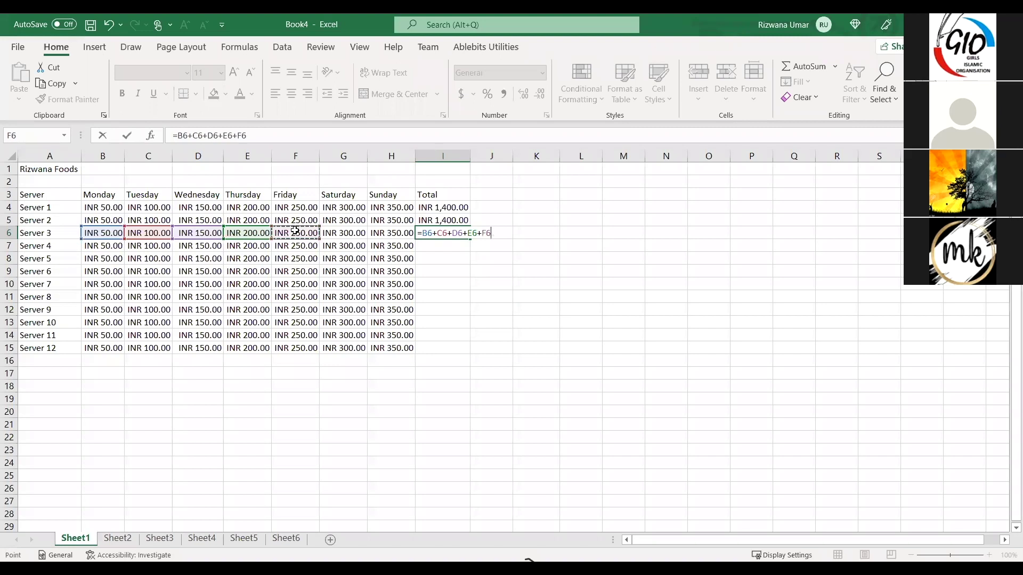
type("+")
left_click(346, 233)
type("+")
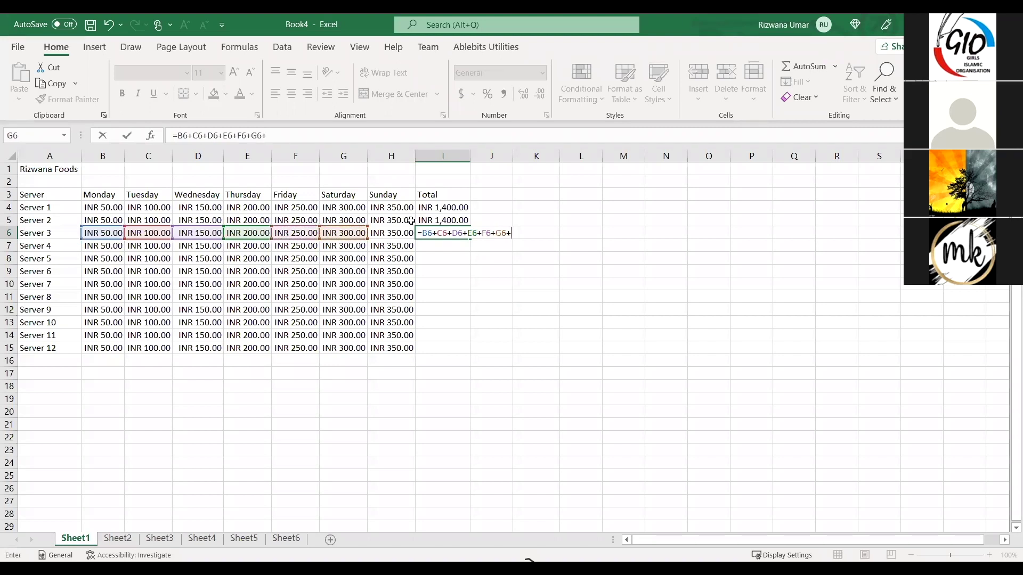
left_click(397, 230)
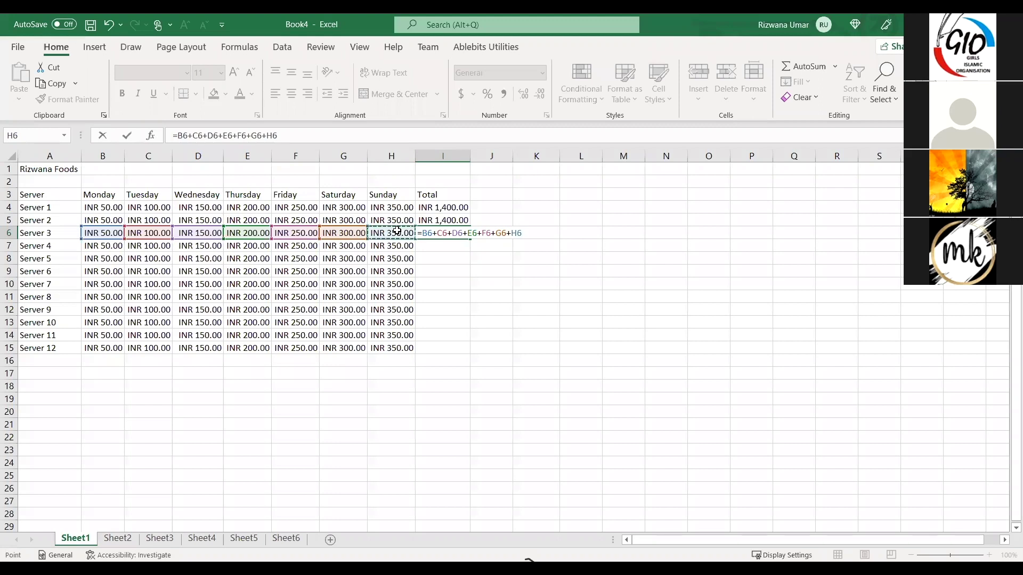
key("Return")
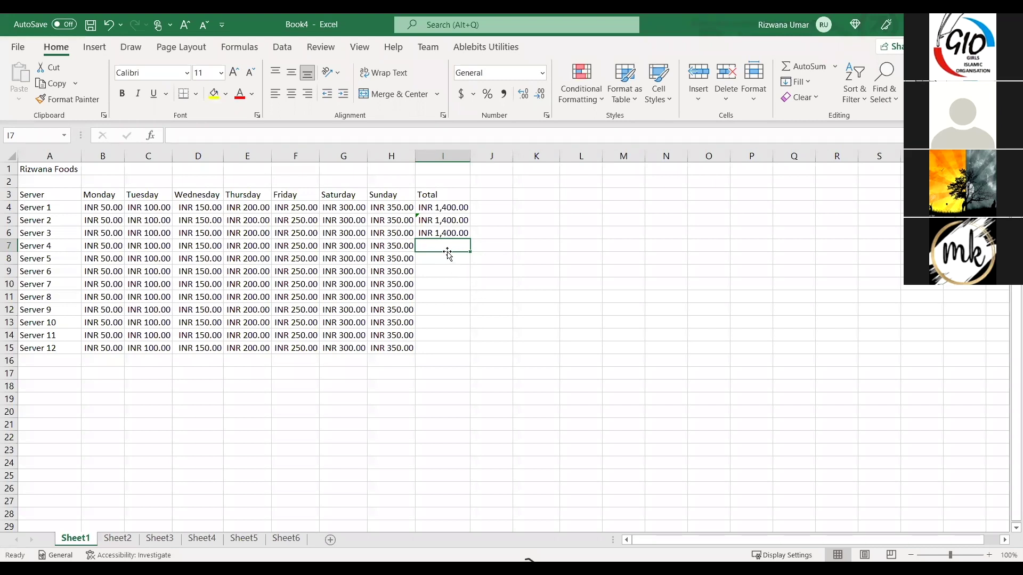
Review the formulas behind Server 2's and Server 3's totals in I5 and I6
left_click(454, 223)
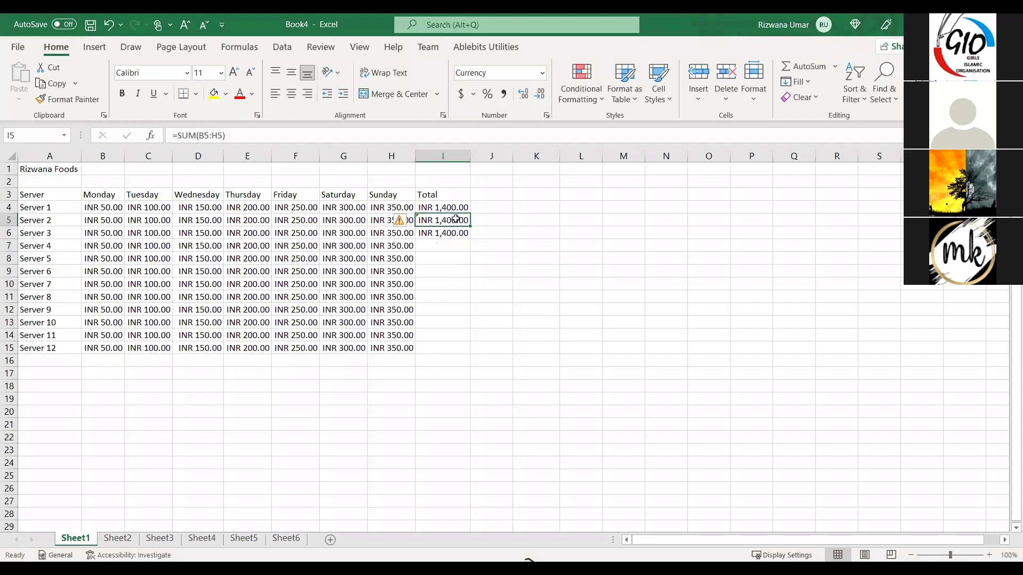
left_click(449, 235)
left_click(439, 246)
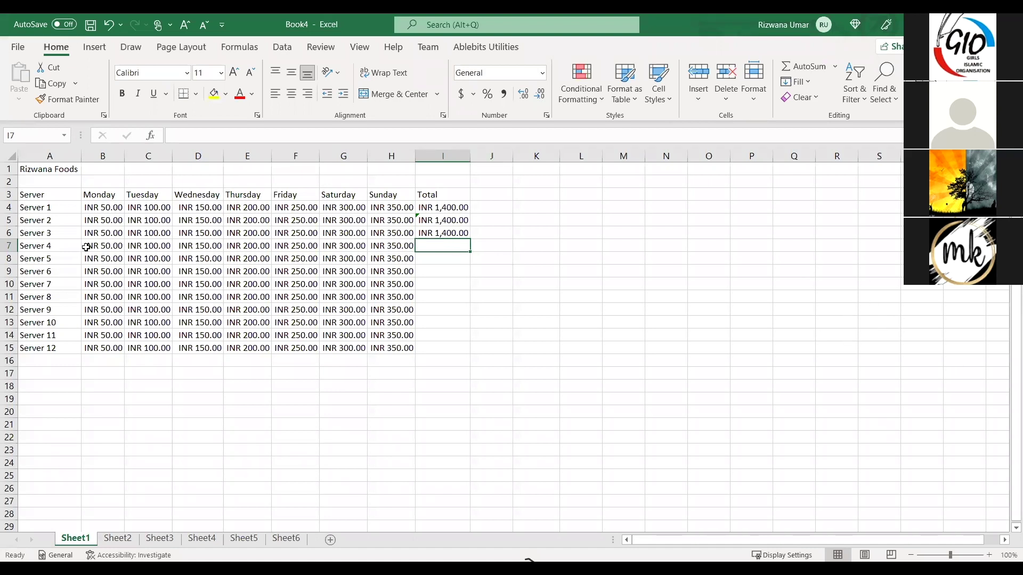
left_click(801, 68)
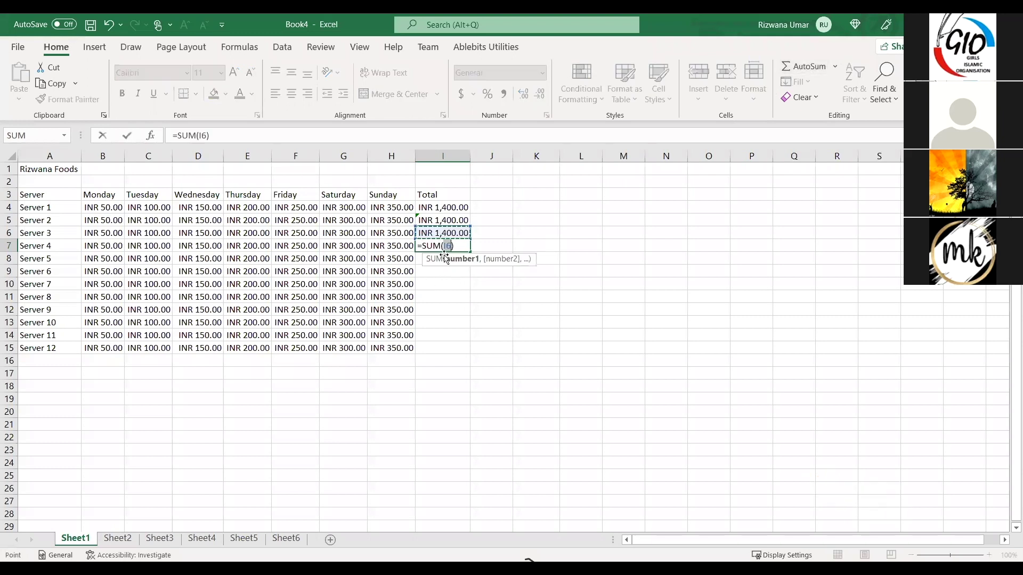
key("Escape")
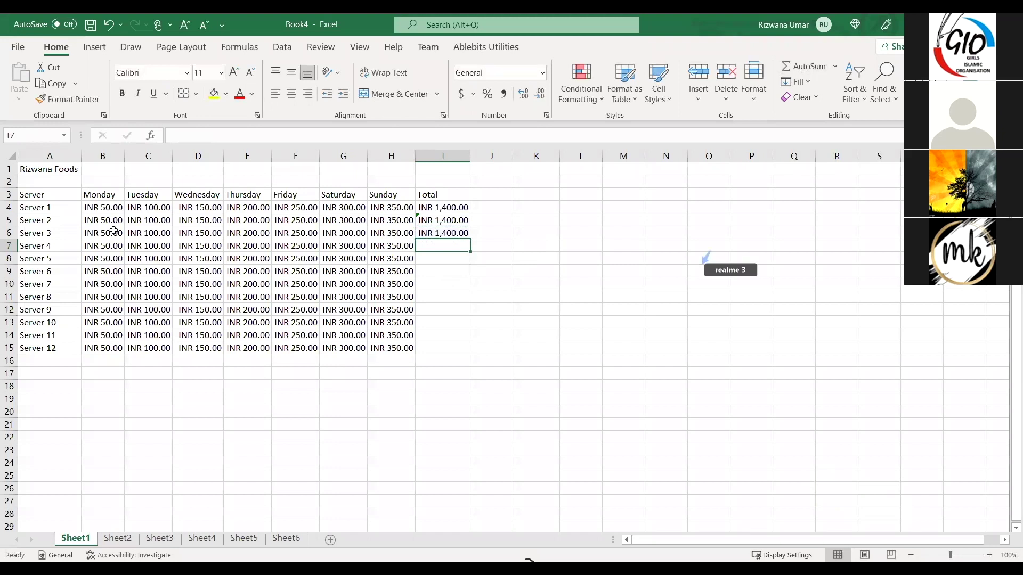
Total Server 4's daily figures into I7 by applying AutoSum to the range B7:I7
left_click_drag(85, 246, 448, 246)
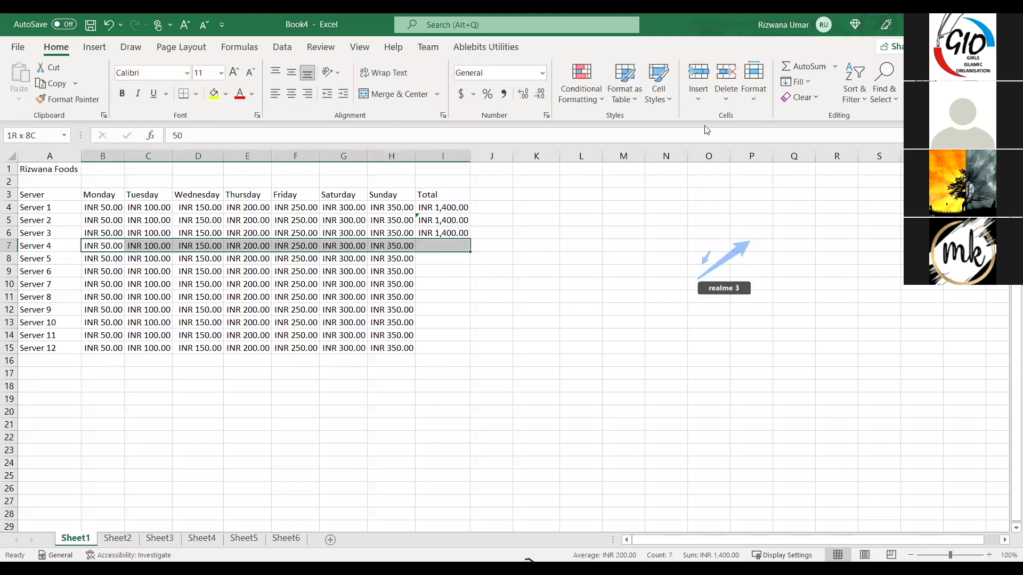
left_click(809, 66)
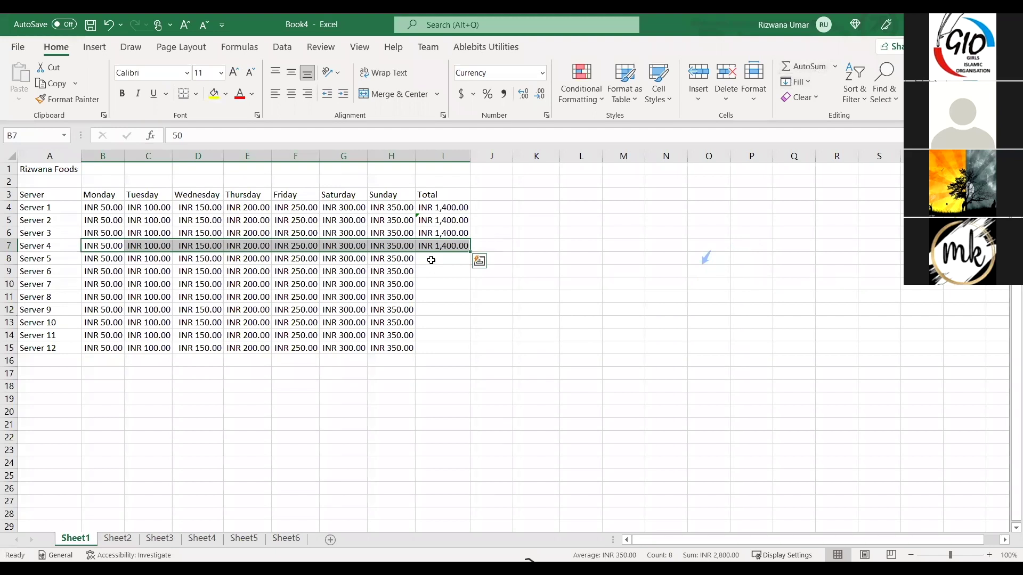
Fill the Server 4 total formula in I7 down the Total column through Server 12 in I15
left_click(454, 266)
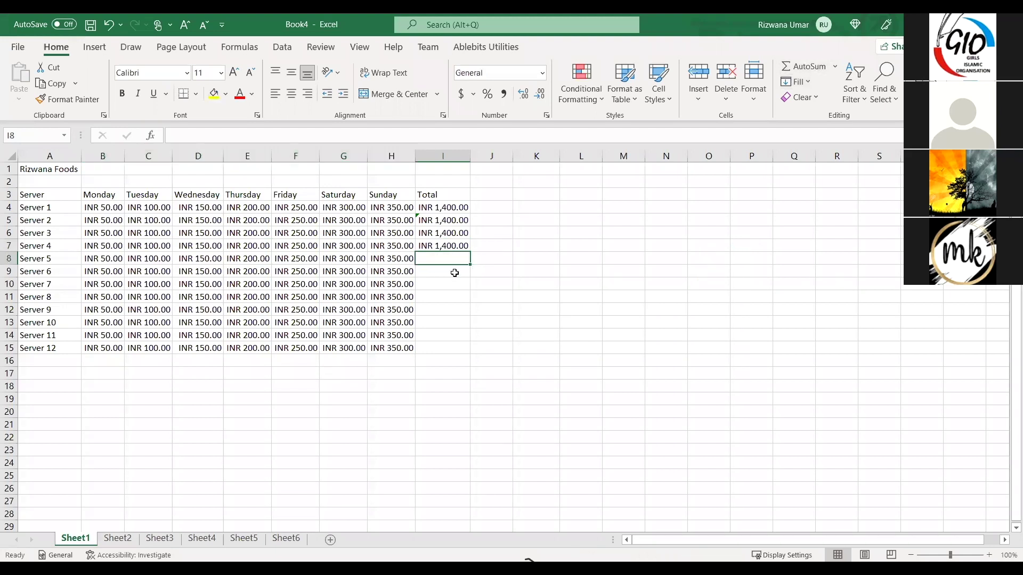
key("Up")
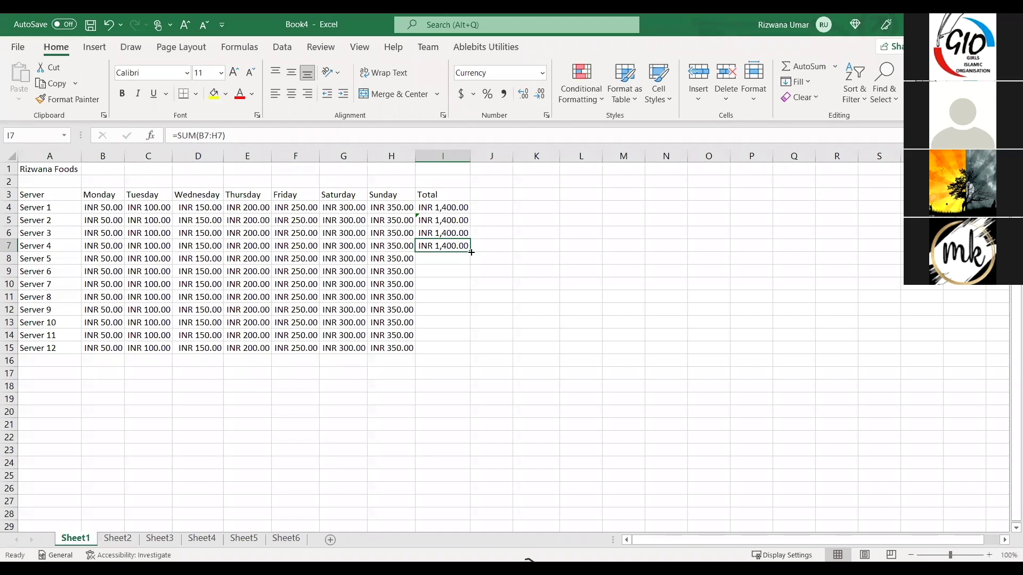
left_click_drag(459, 324, 443, 400)
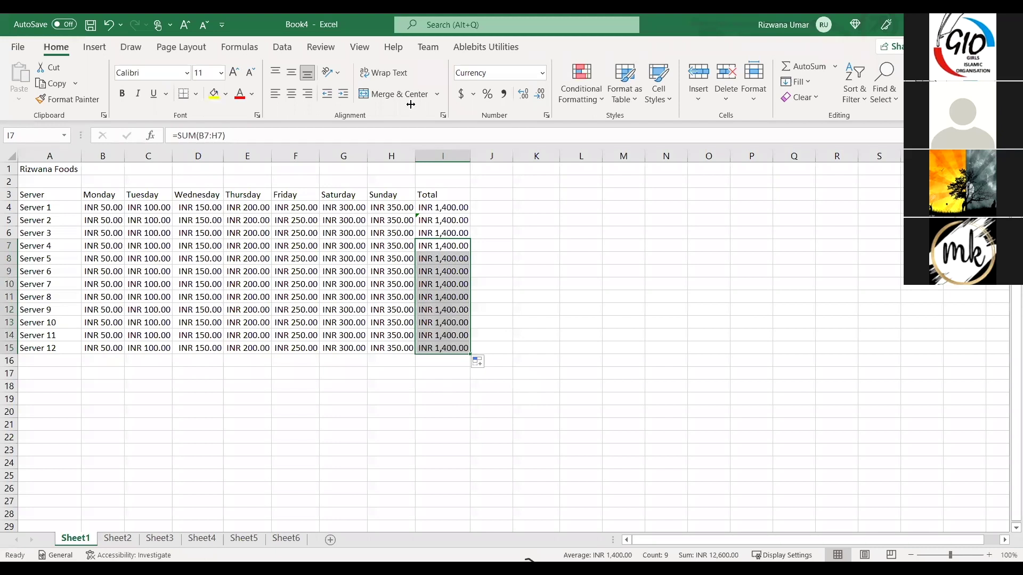
left_click(442, 400)
Review the weekday headings in row 3 and the formula behind Server 1's total
left_click(441, 199)
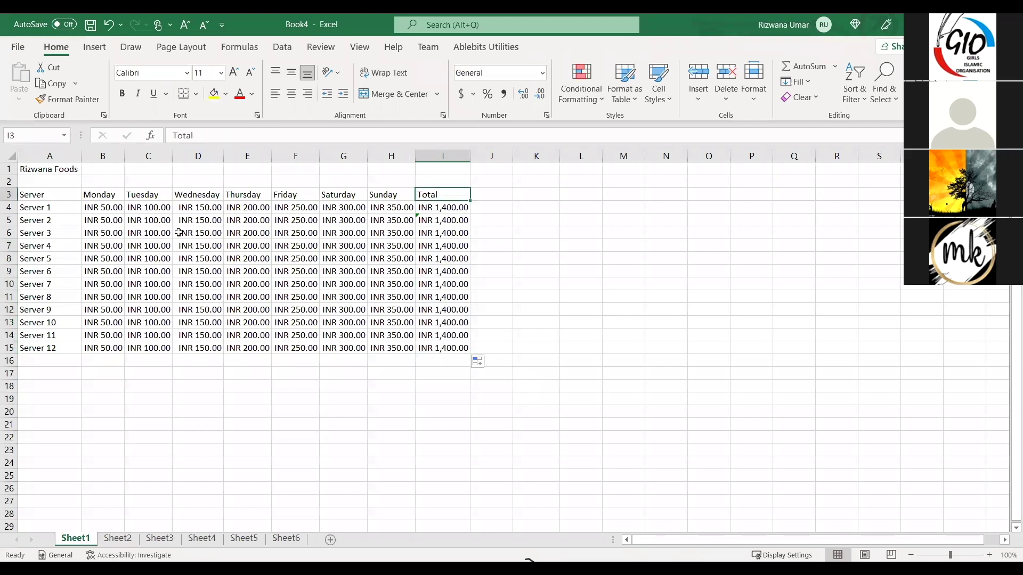
left_click(103, 195)
left_click(158, 194)
left_click(209, 194)
key("Left")
key("Left")
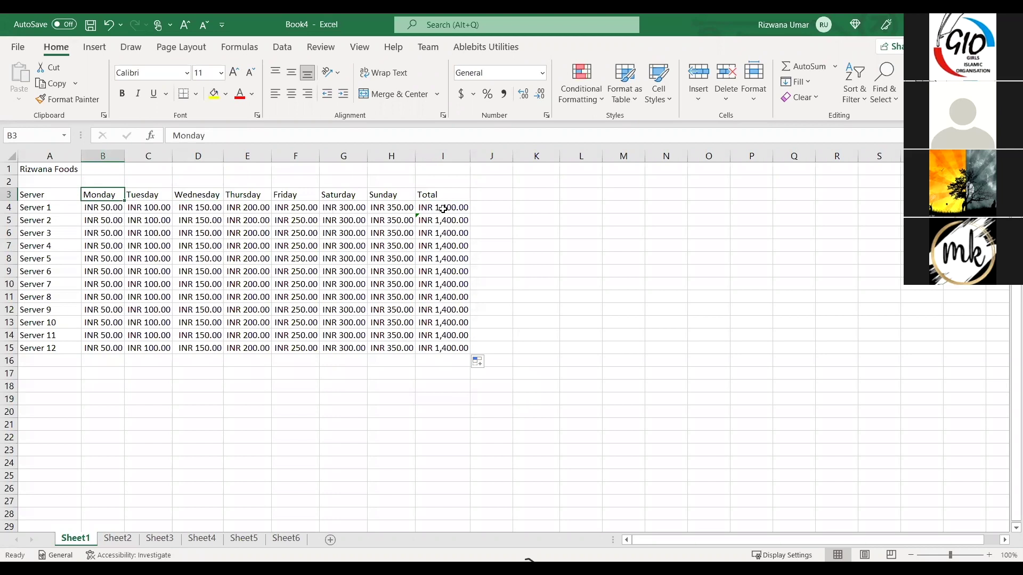
left_click(392, 195)
left_click(450, 211)
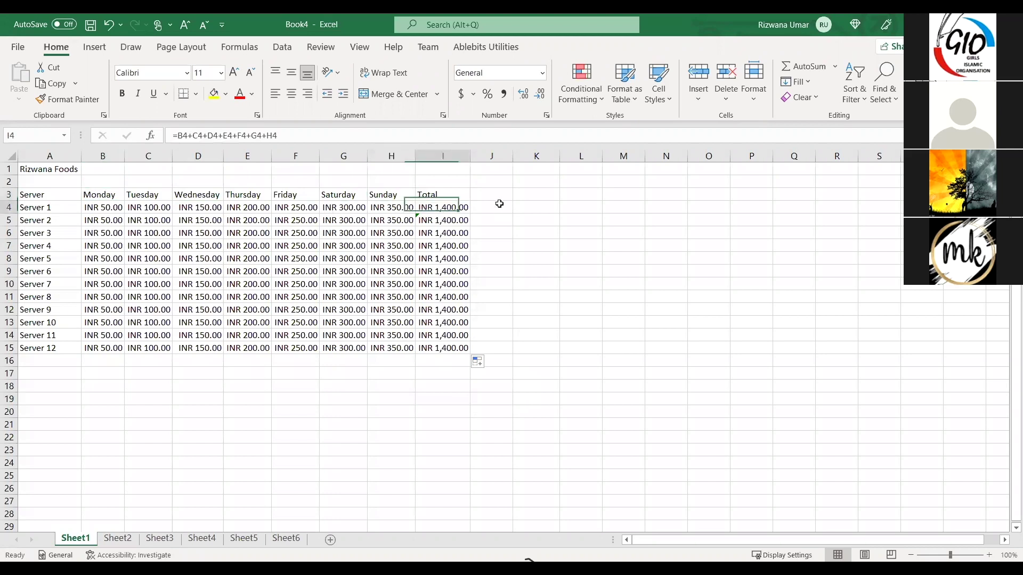
left_click(499, 196)
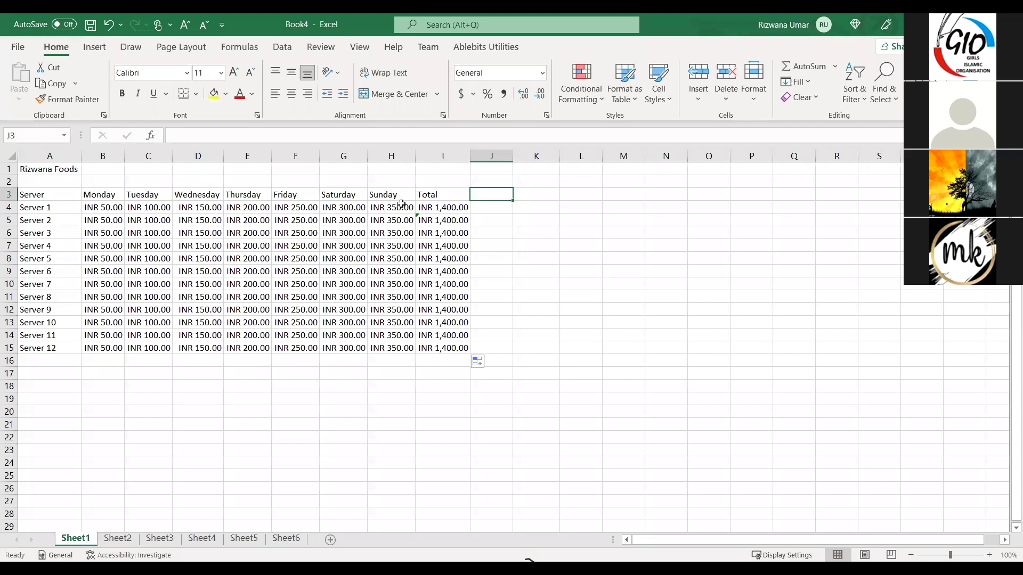
Total the Sunday column in H16 with the formula =SUM(H4:H15)
left_click(393, 361)
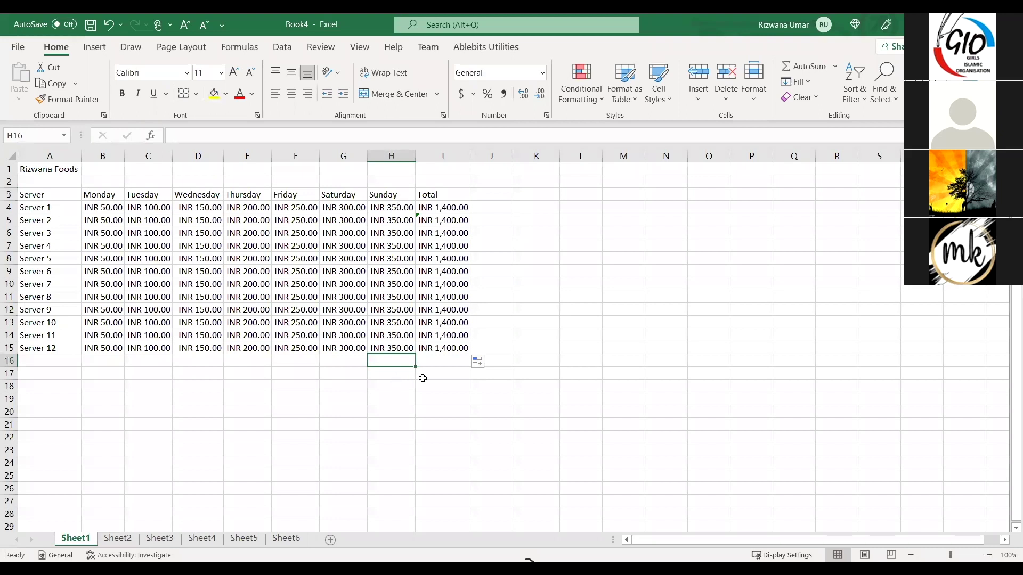
type("+")
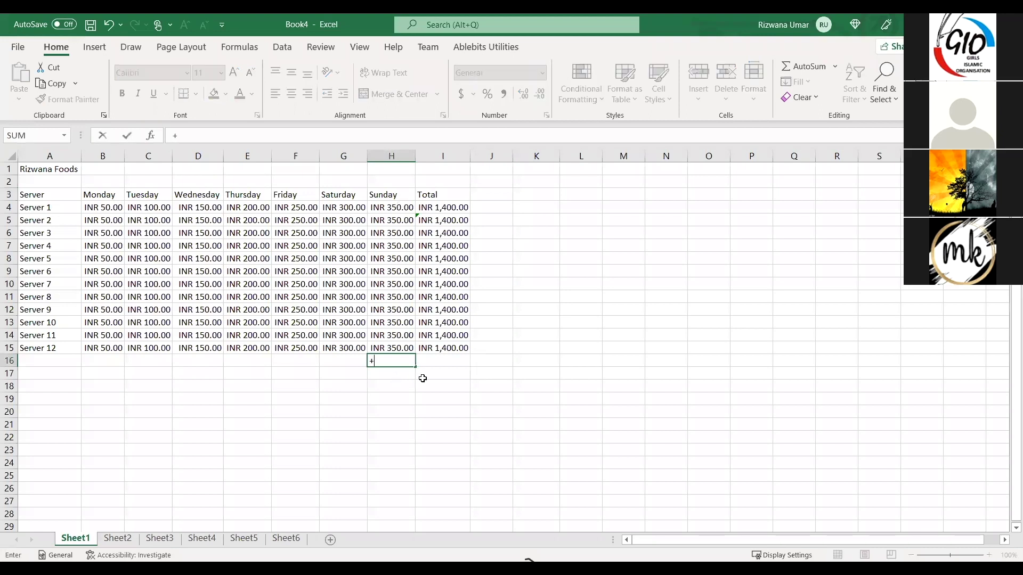
key("BackSpace")
type("=")
type("sum")
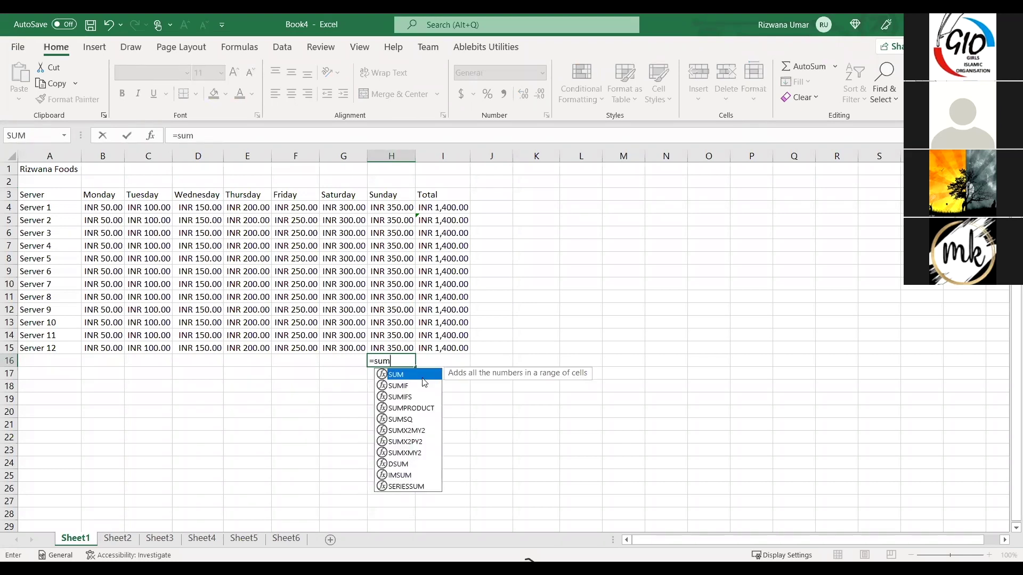
key("Tab")
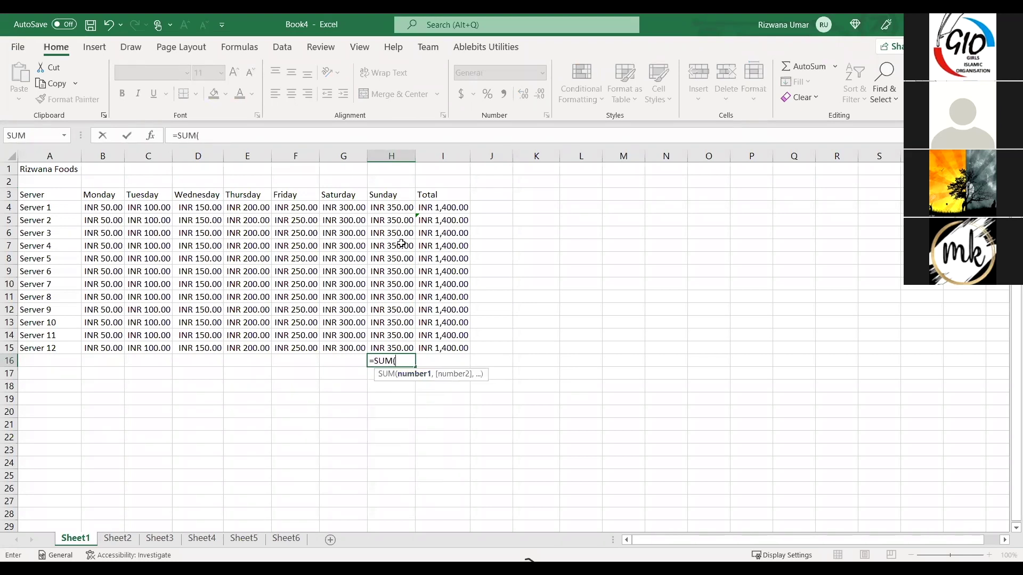
left_click(397, 209)
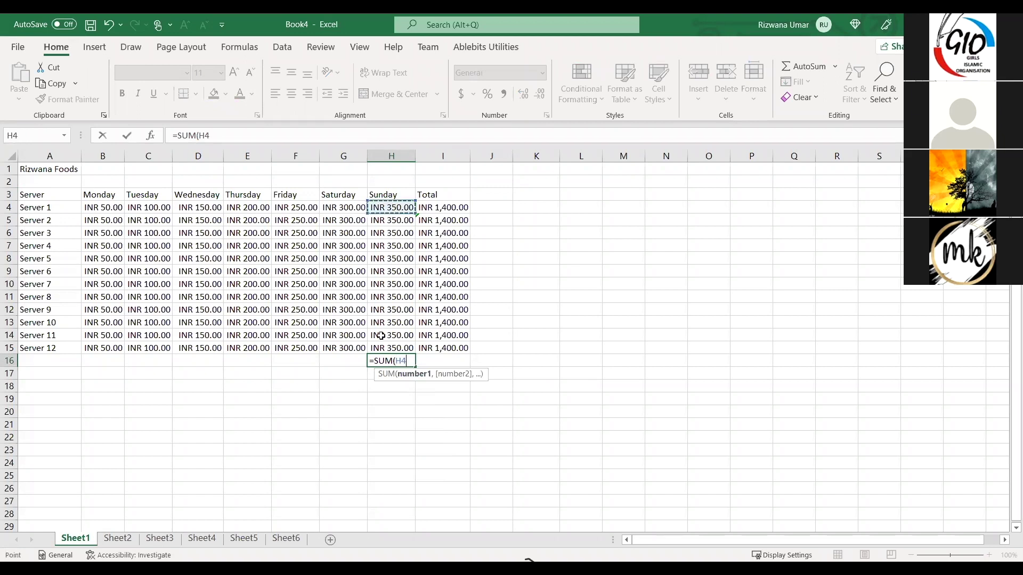
left_click(382, 347, "shift")
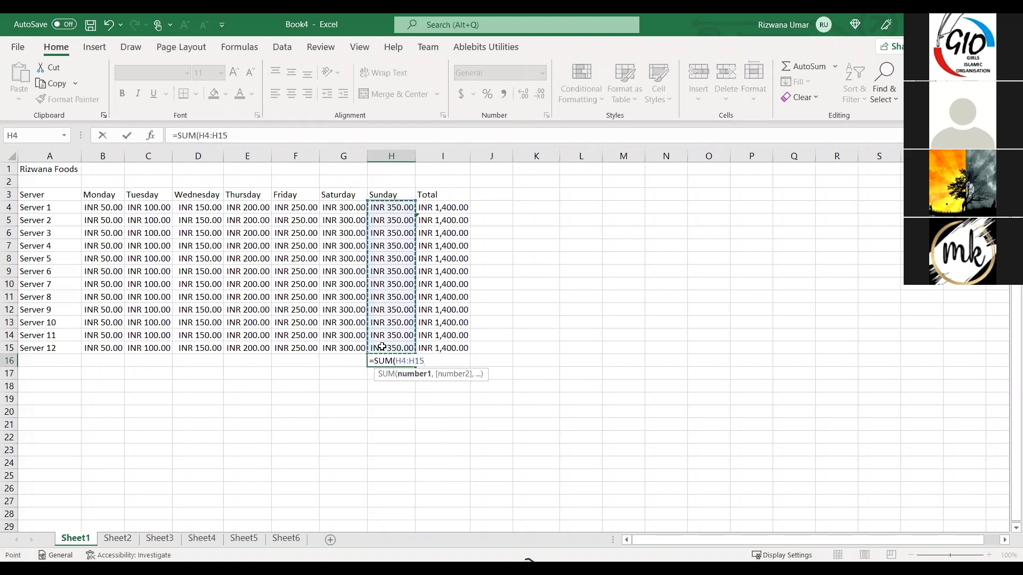
type(")")
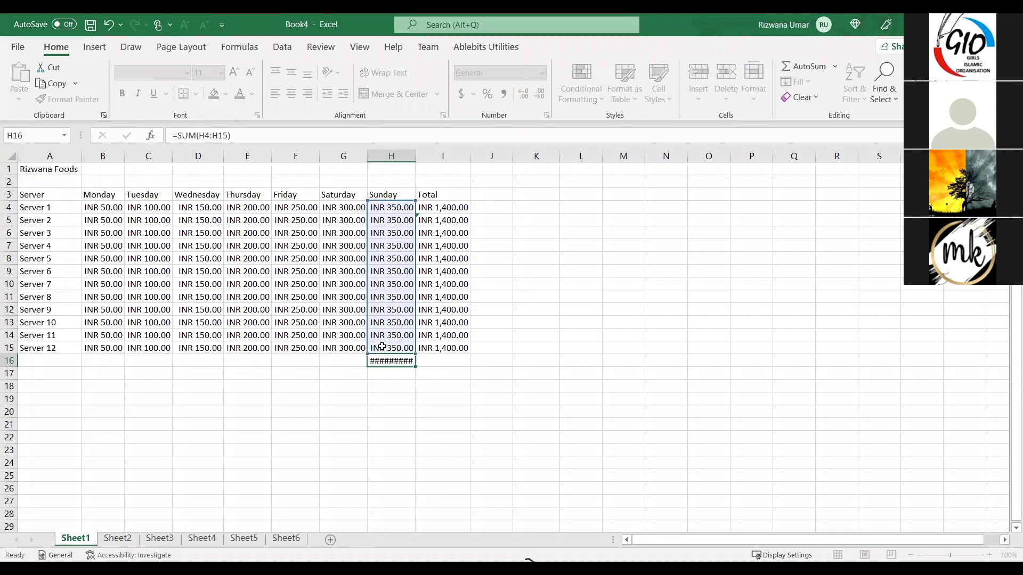
key("Return")
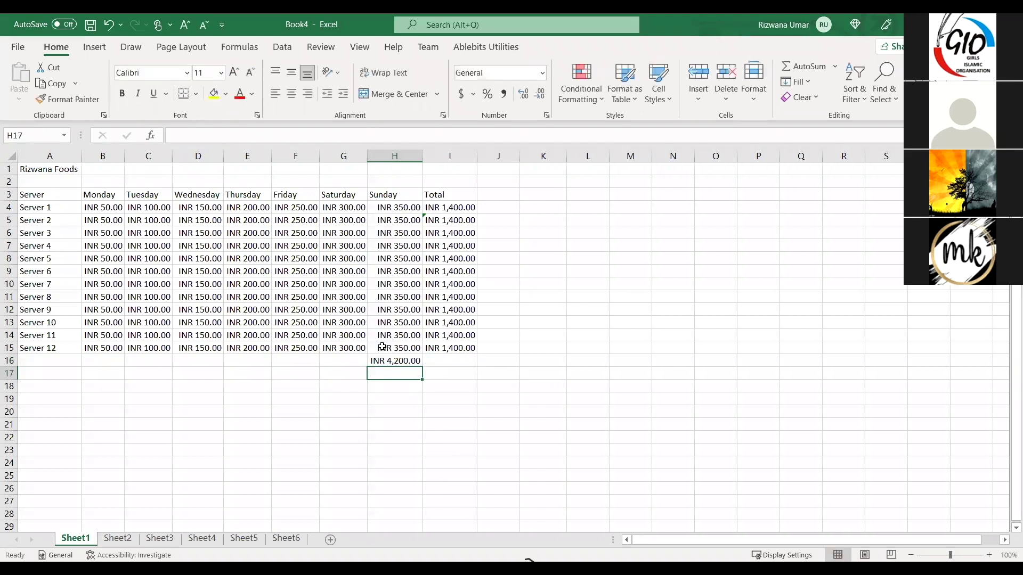
Total the Saturday column in G16 with the formula =SUM(G4:G15)
left_click(344, 207)
left_click(345, 362)
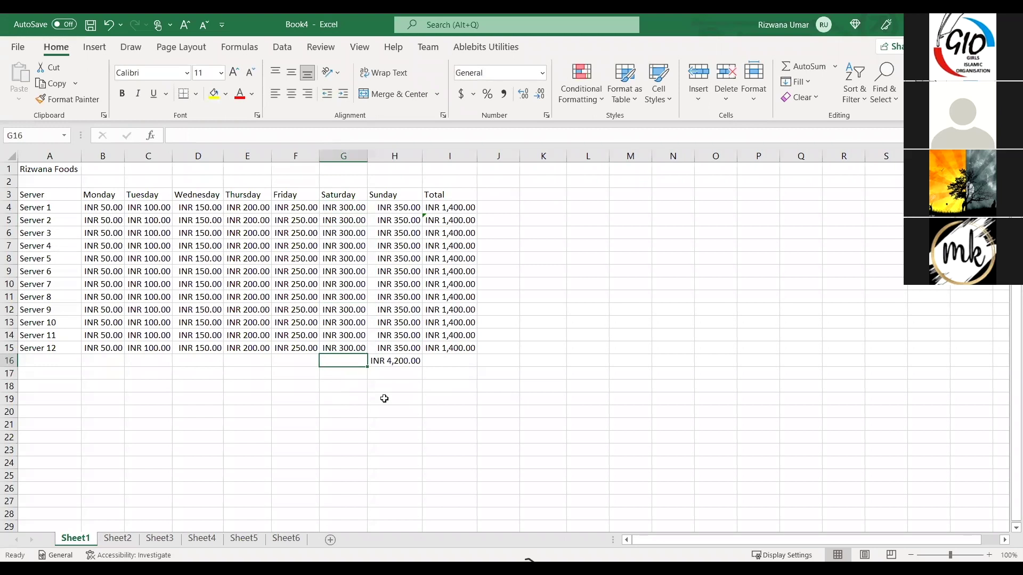
type("=s")
key("Tab")
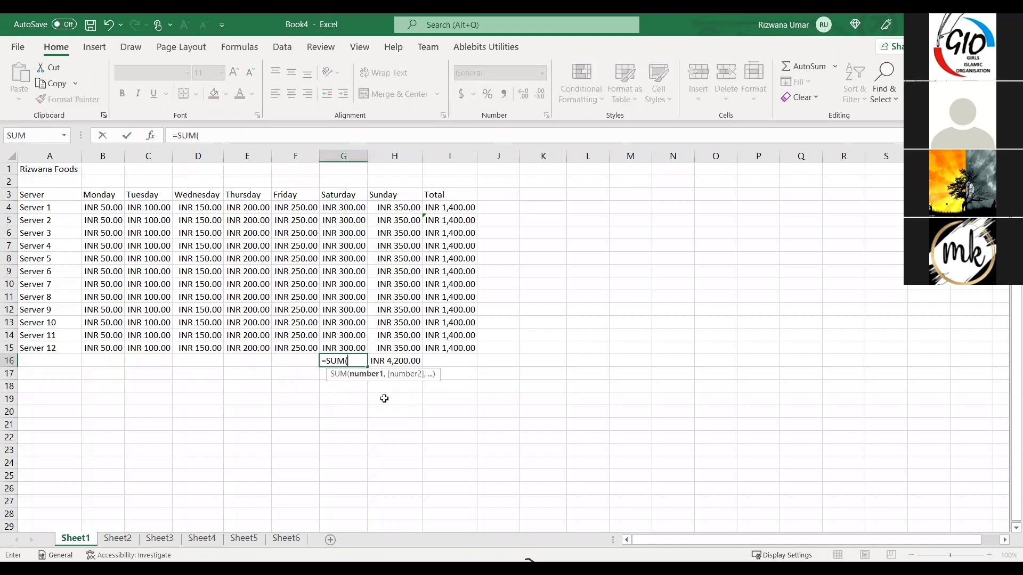
left_click(341, 211)
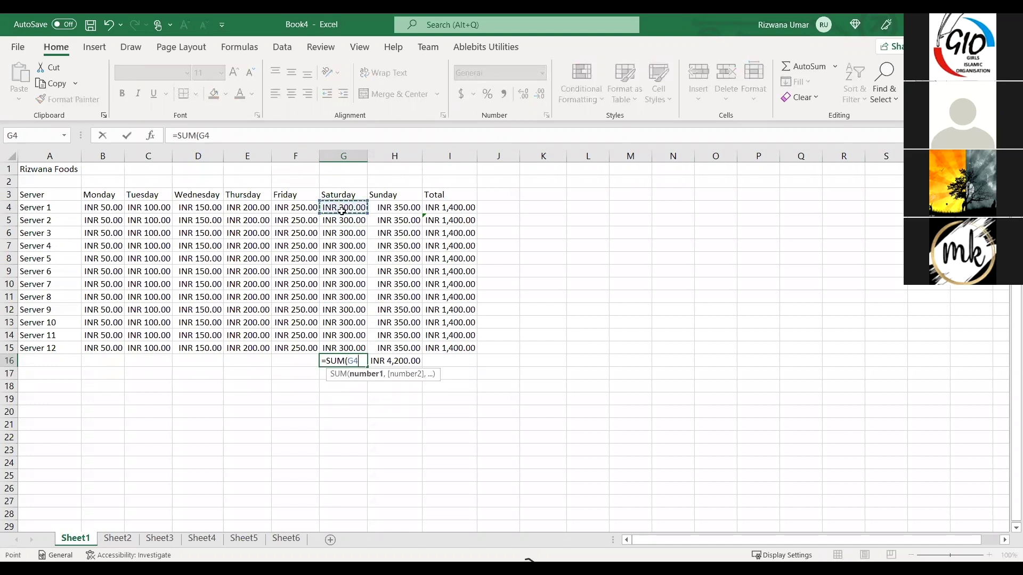
left_click(346, 344, "shift")
key("Return")
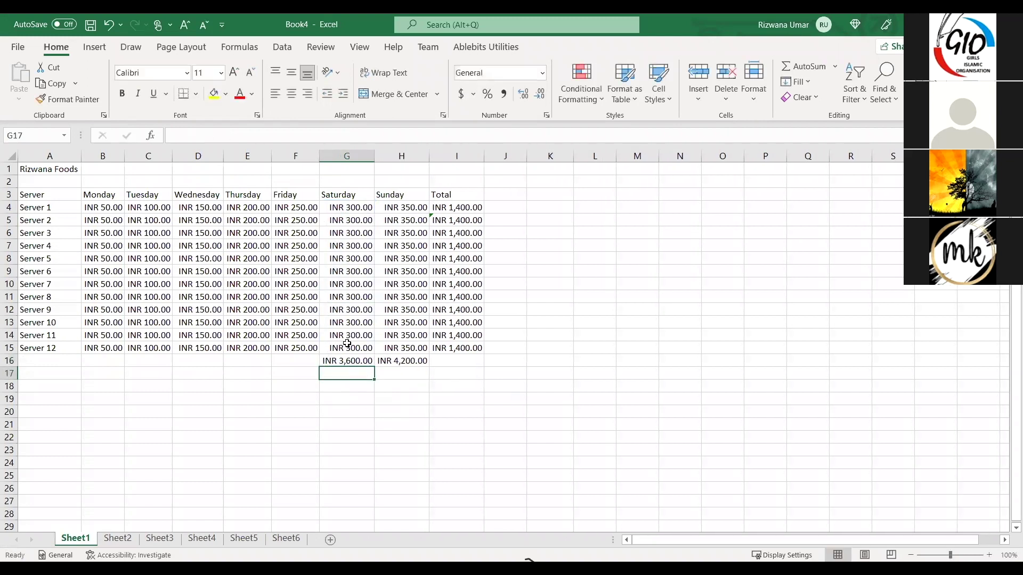
Compare the SUM formulas behind the Saturday and Sunday totals in row 16
left_click(290, 359)
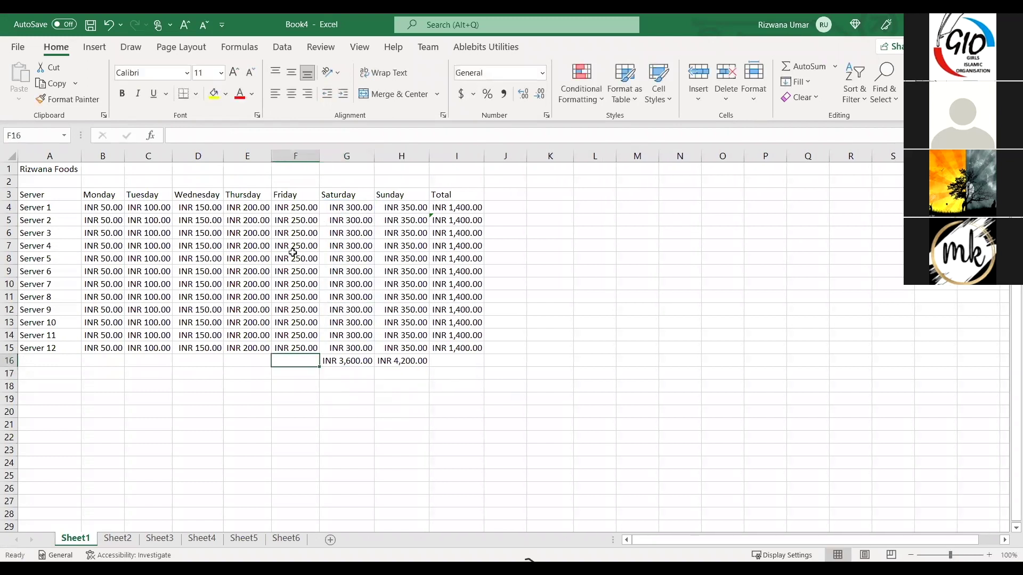
left_click(286, 210)
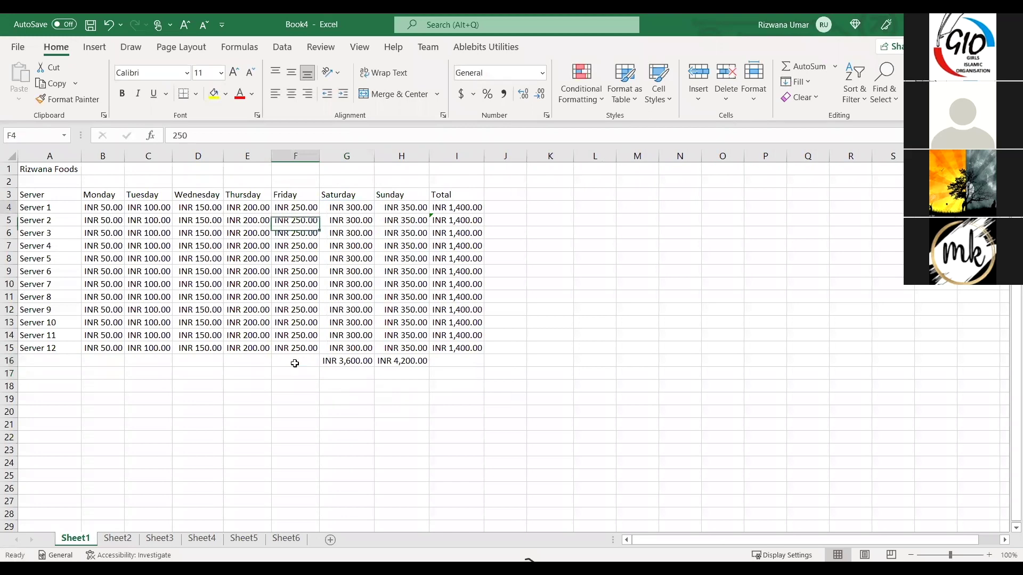
left_click(312, 365)
left_click(348, 364)
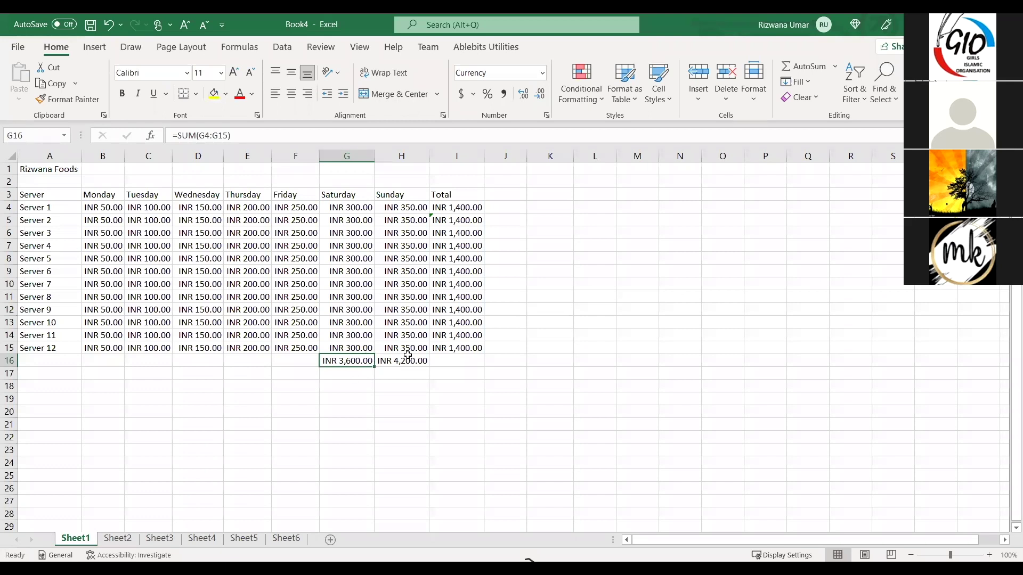
key("Right")
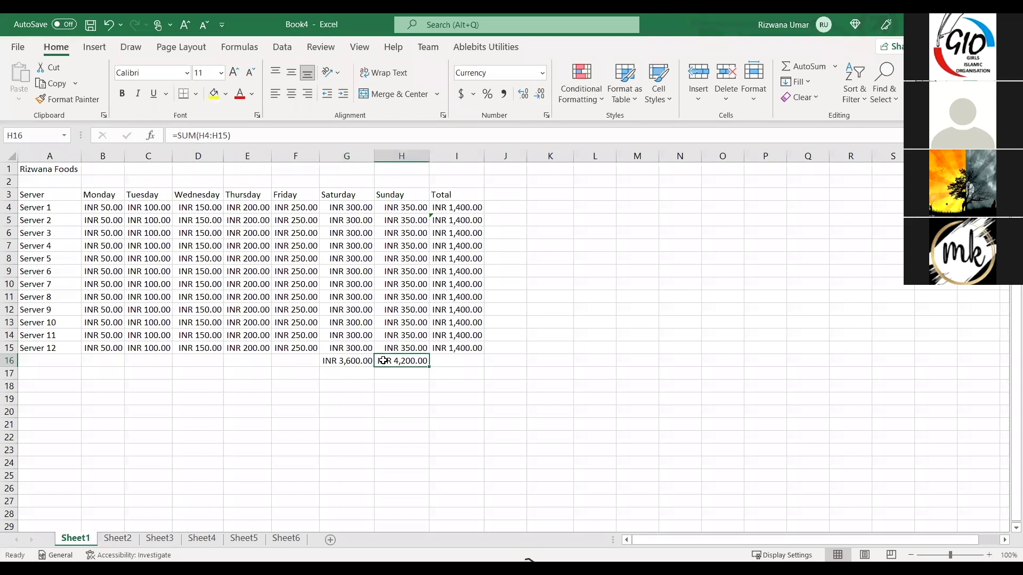
left_click(334, 364)
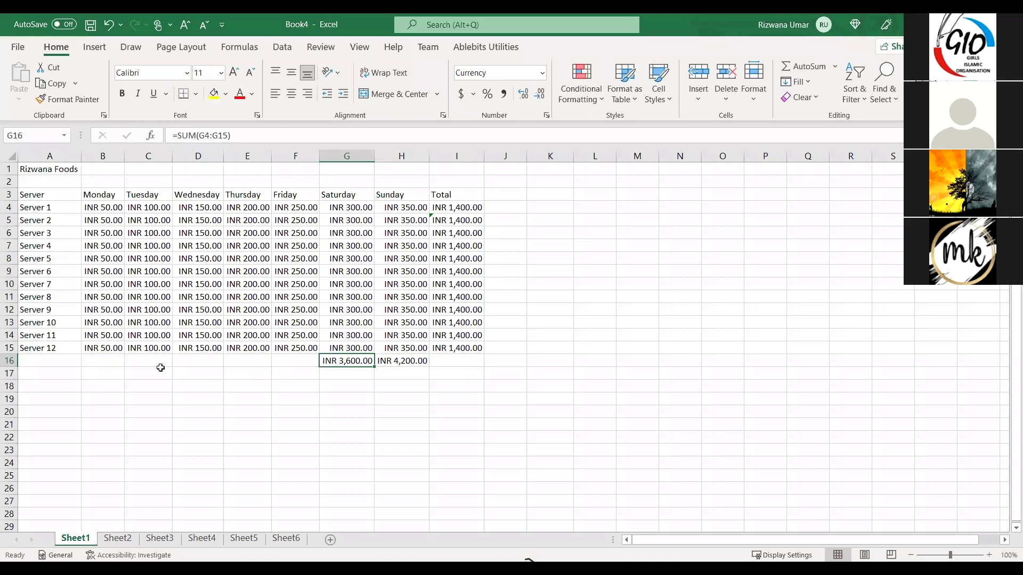
left_click(408, 367)
left_click(337, 365)
Total the Monday column in B16 with =SUM(B4:B15) and fill the formula across to Friday in F16
left_click(117, 358)
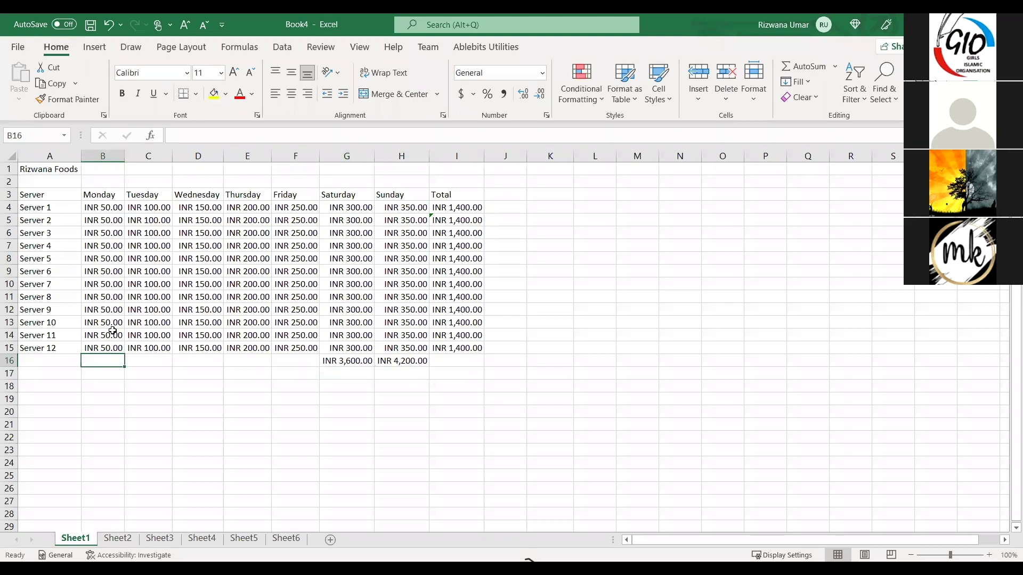
type("=")
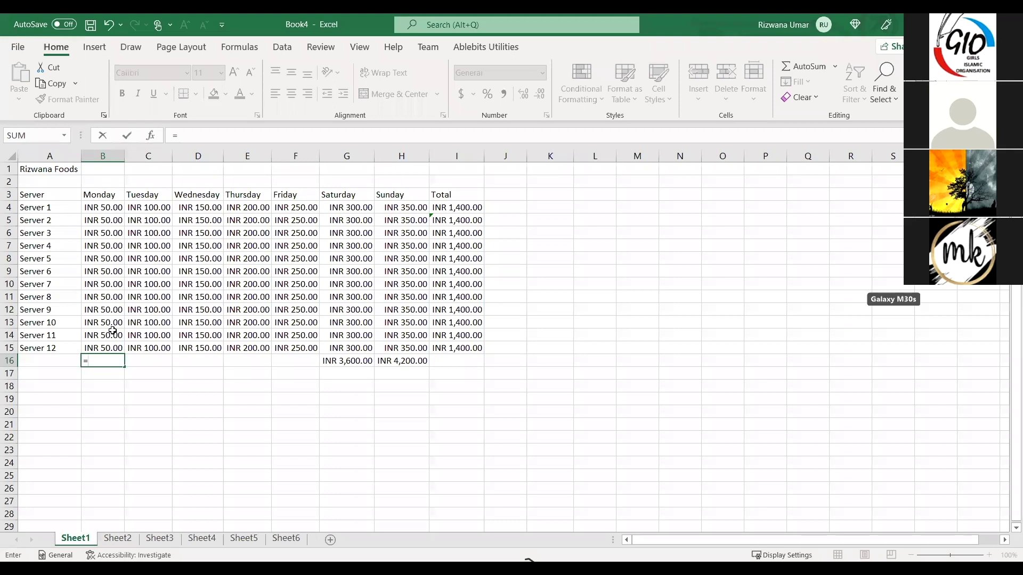
type("sum")
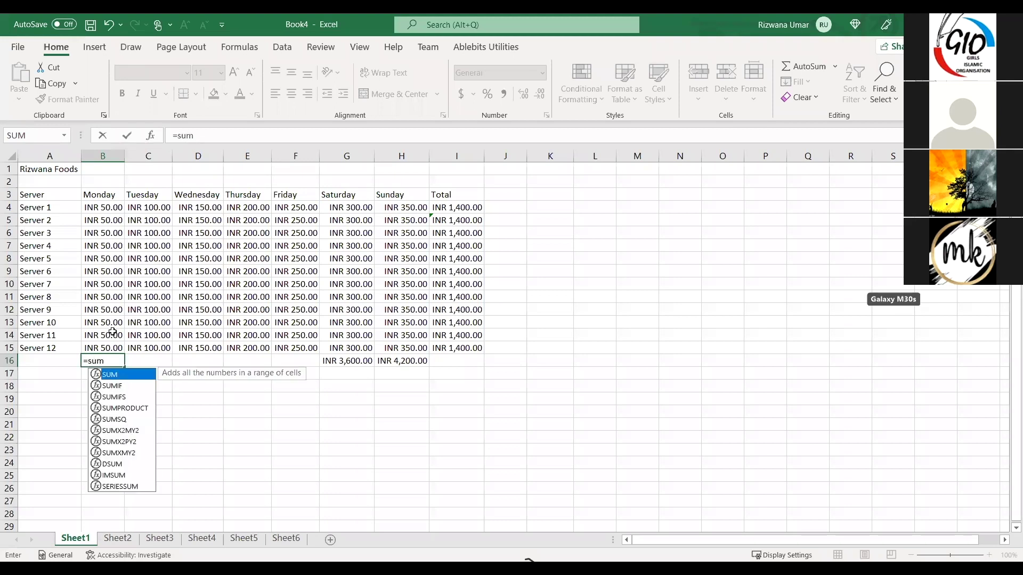
key("Tab")
left_click(116, 207)
left_click(102, 349, "shift")
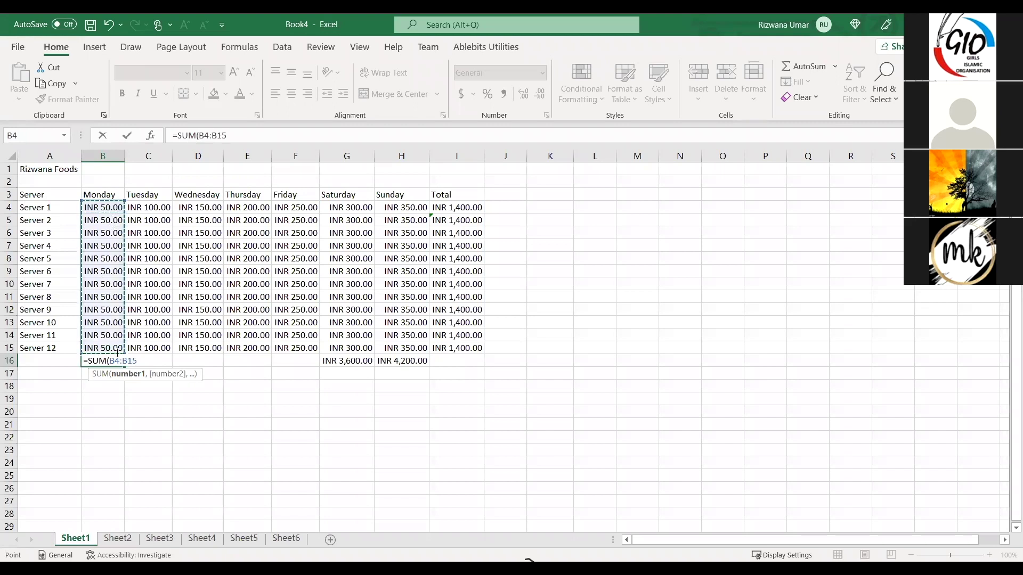
key("Return")
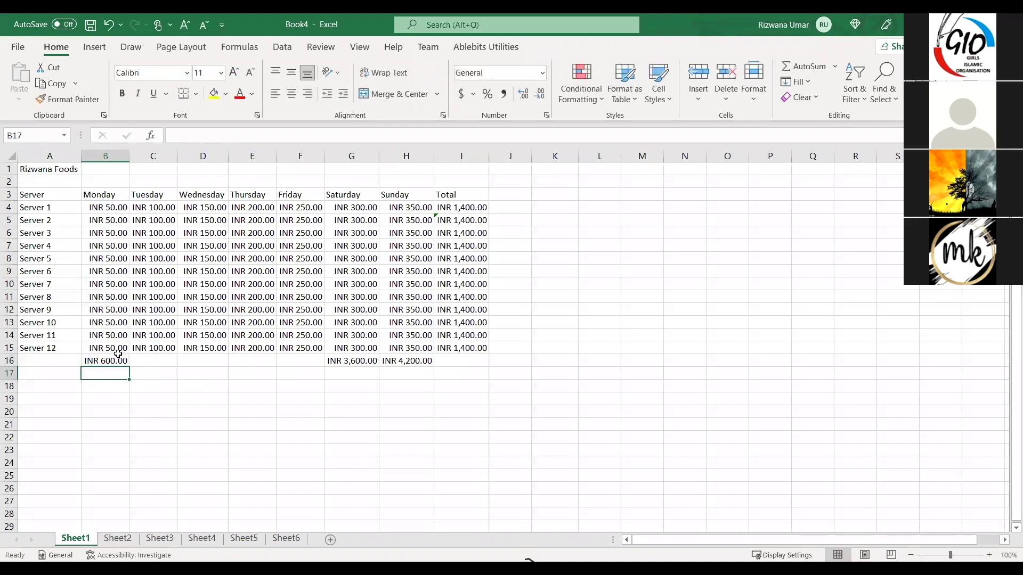
left_click(109, 361)
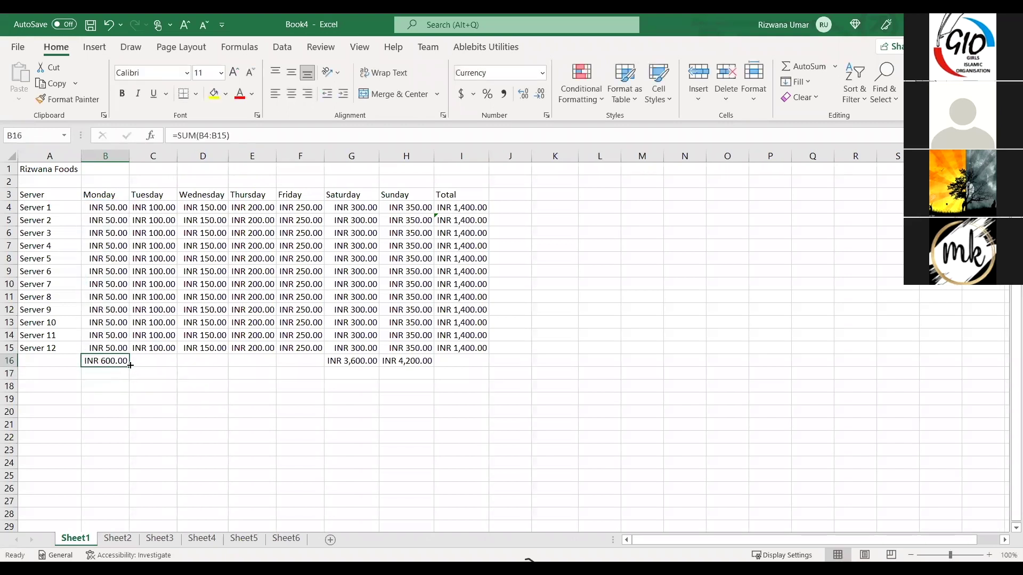
left_click_drag(130, 367, 309, 361)
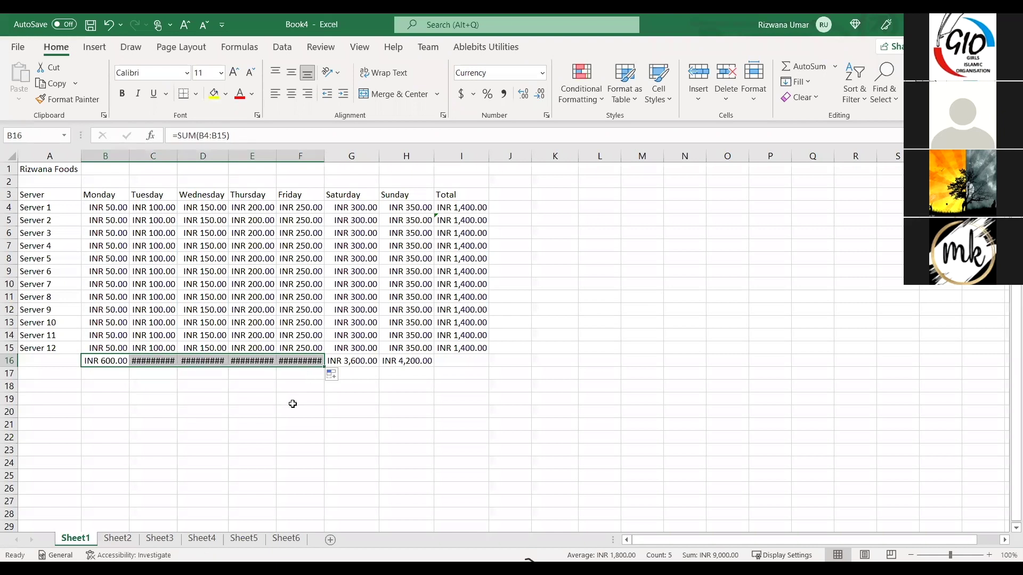
Autofit the widths of the Tuesday through Friday columns, C to F, to their contents
double_click(175, 156)
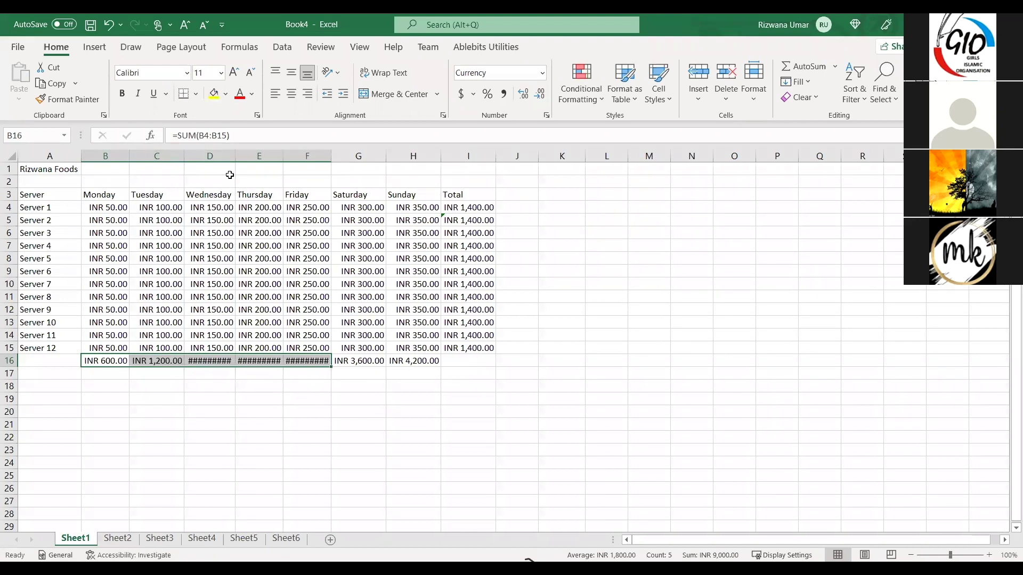
double_click(235, 156)
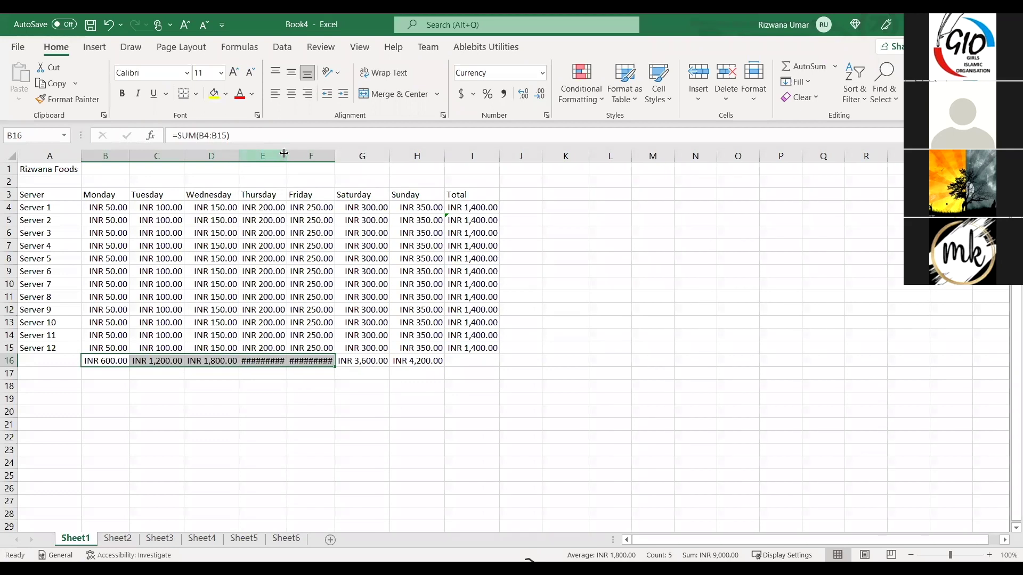
double_click(286, 153)
double_click(337, 155)
left_click(428, 387)
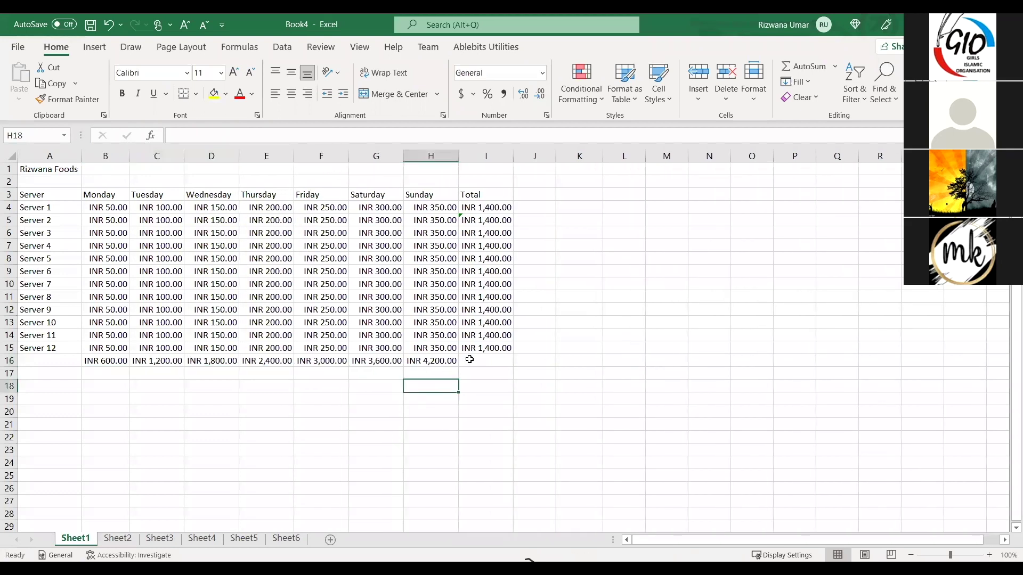
Review the SUM formulas behind the Monday to Thursday totals in B16 to E16
left_click(467, 360)
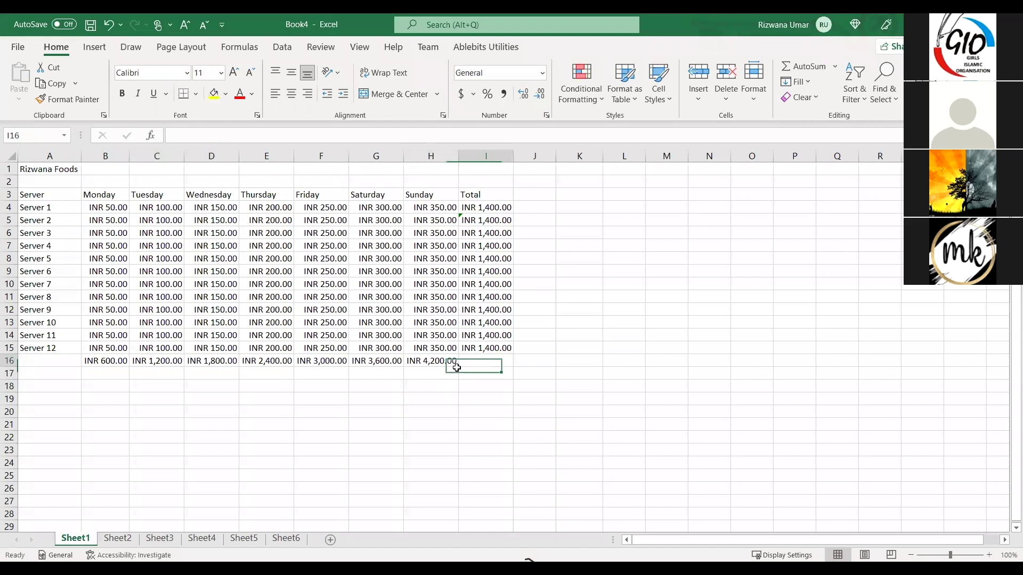
left_click(98, 360)
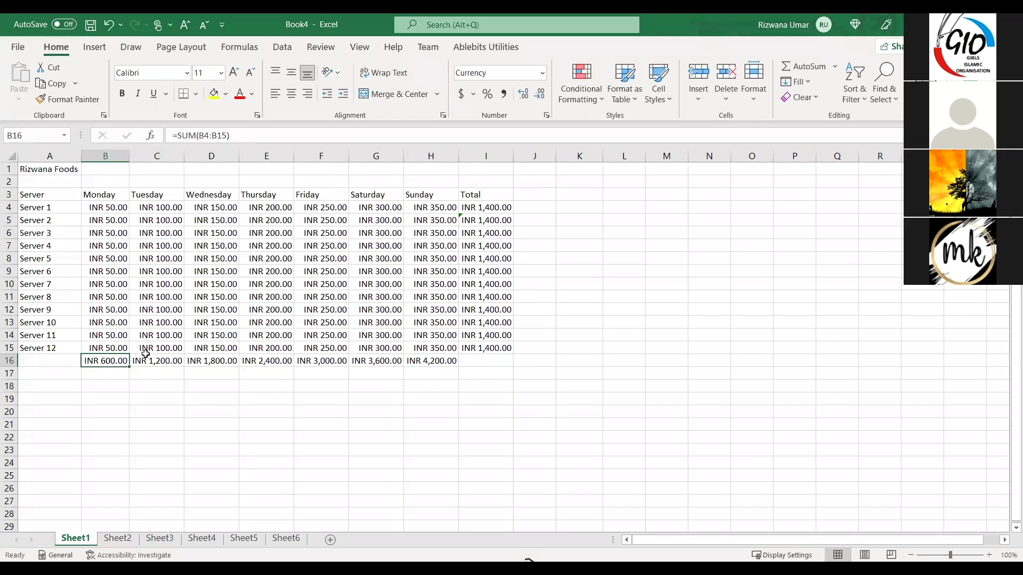
left_click(172, 360)
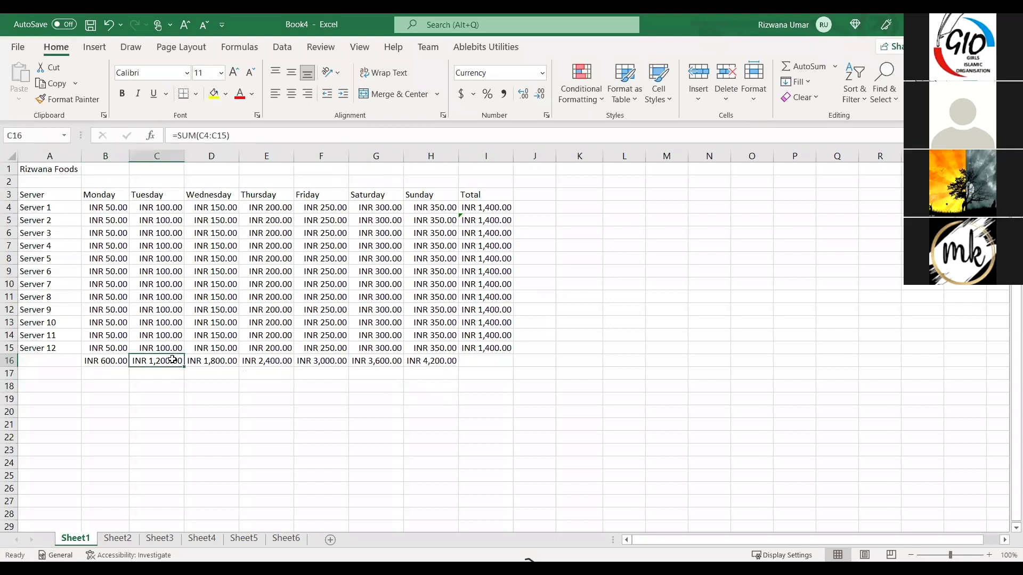
left_click(214, 362)
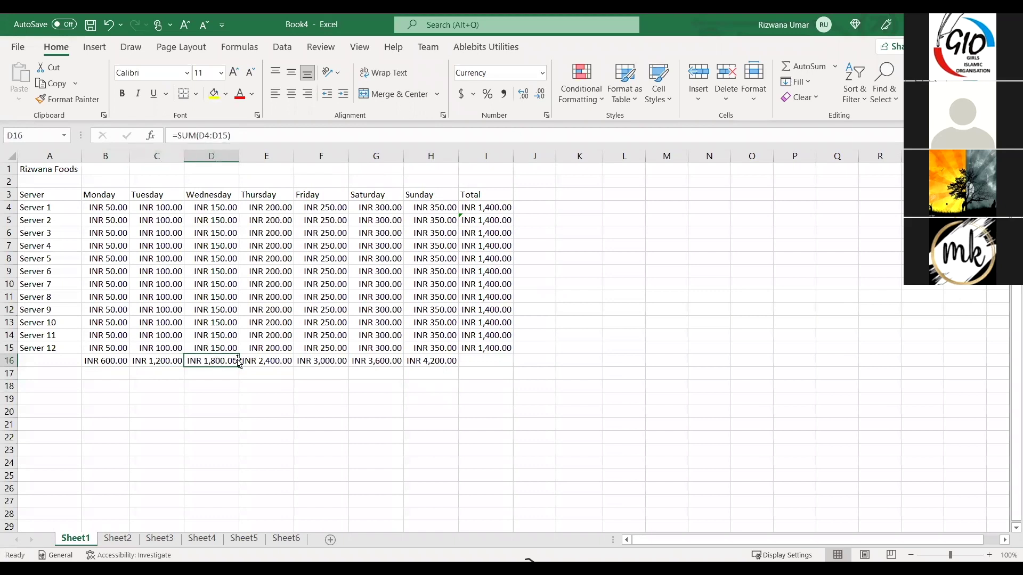
left_click(266, 361)
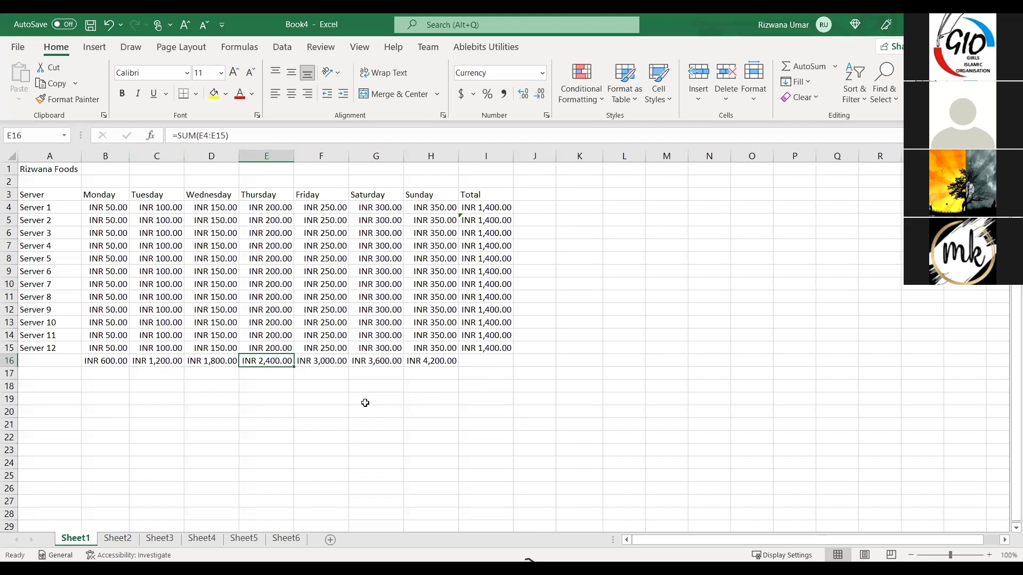
left_click(335, 389)
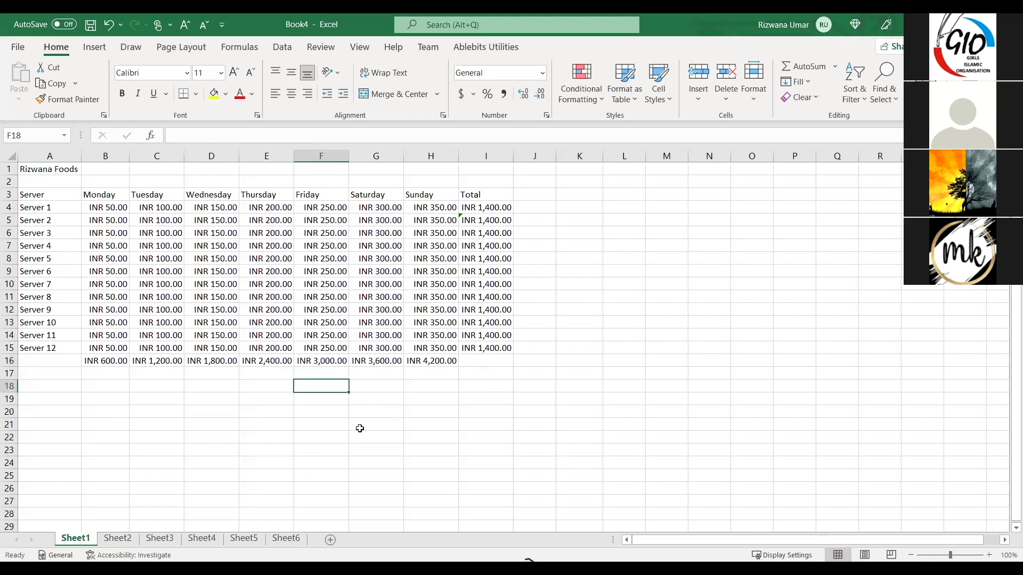
left_click(480, 195)
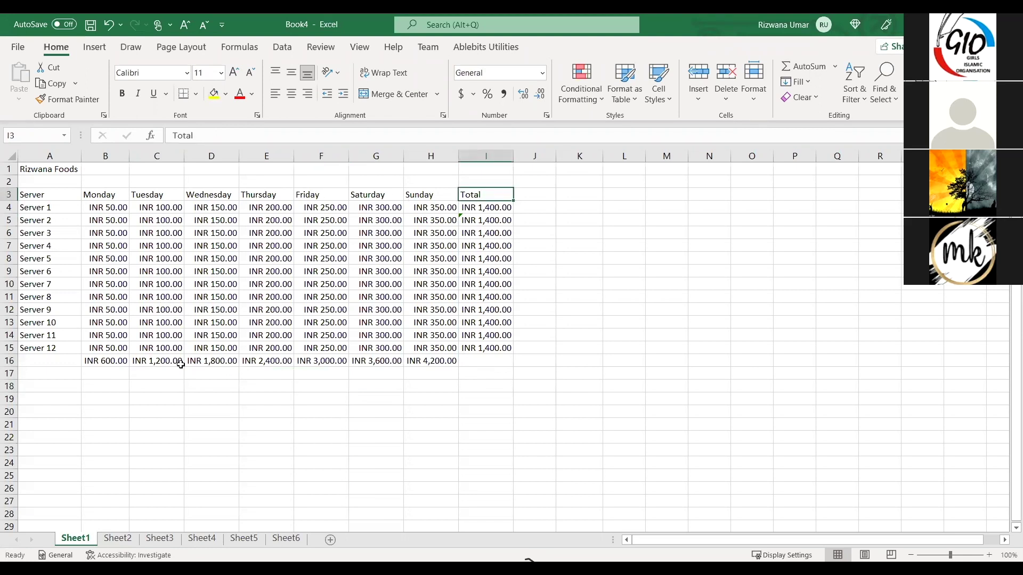
Examine which functions AutoSum offers for the empty cell I16 below the Total column
left_click(483, 363)
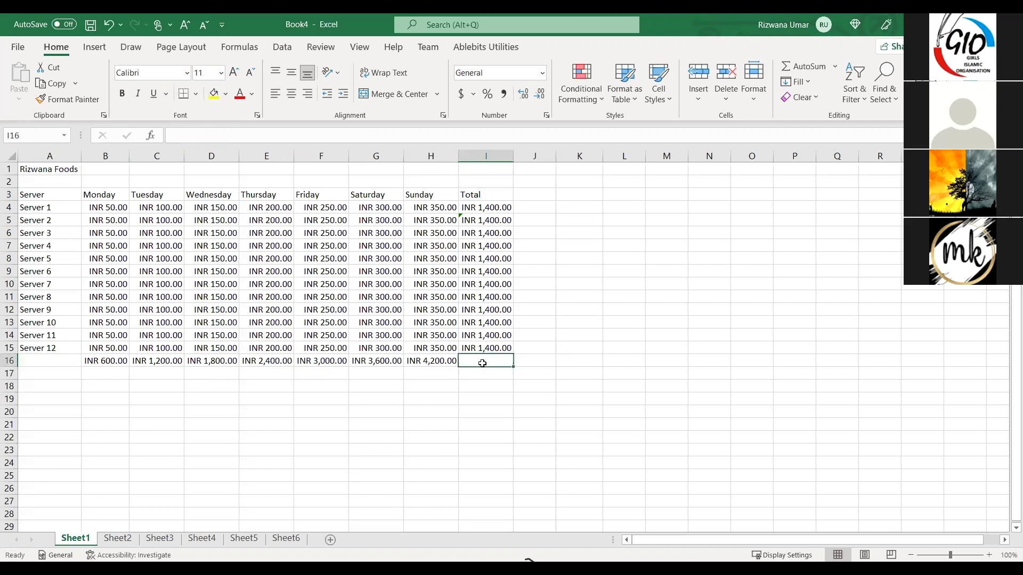
left_click(239, 47)
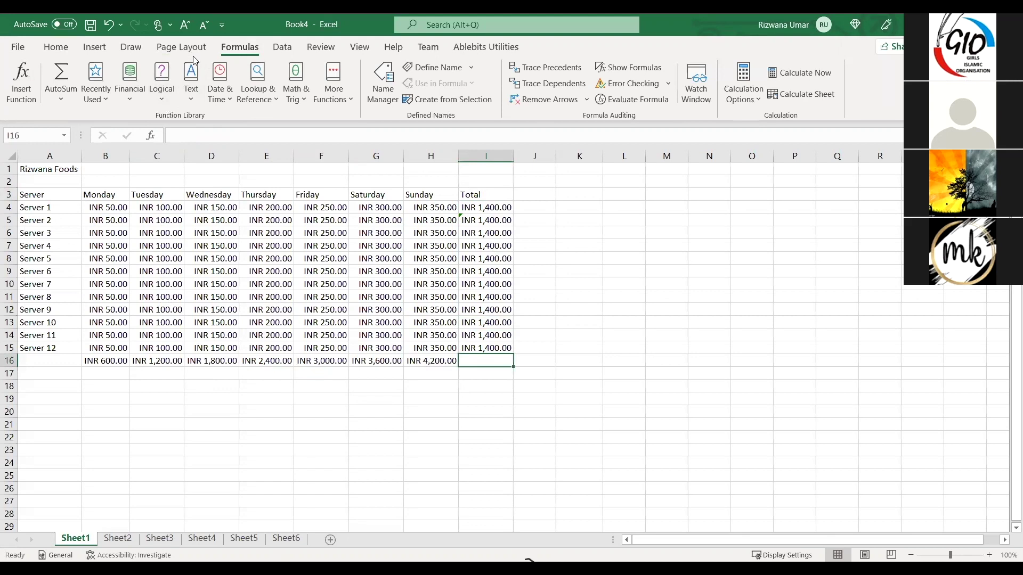
left_click(56, 47)
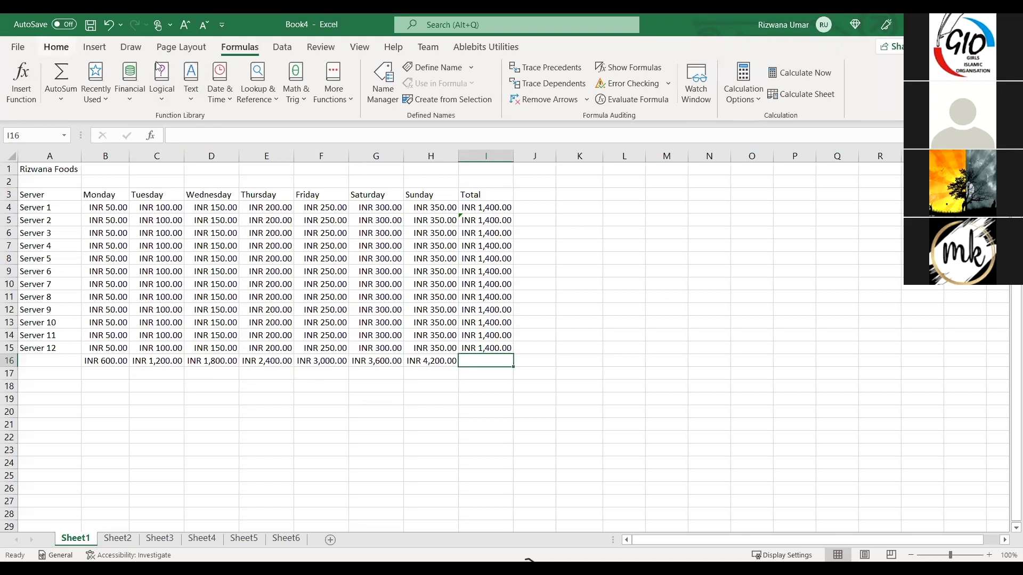
left_click(240, 48)
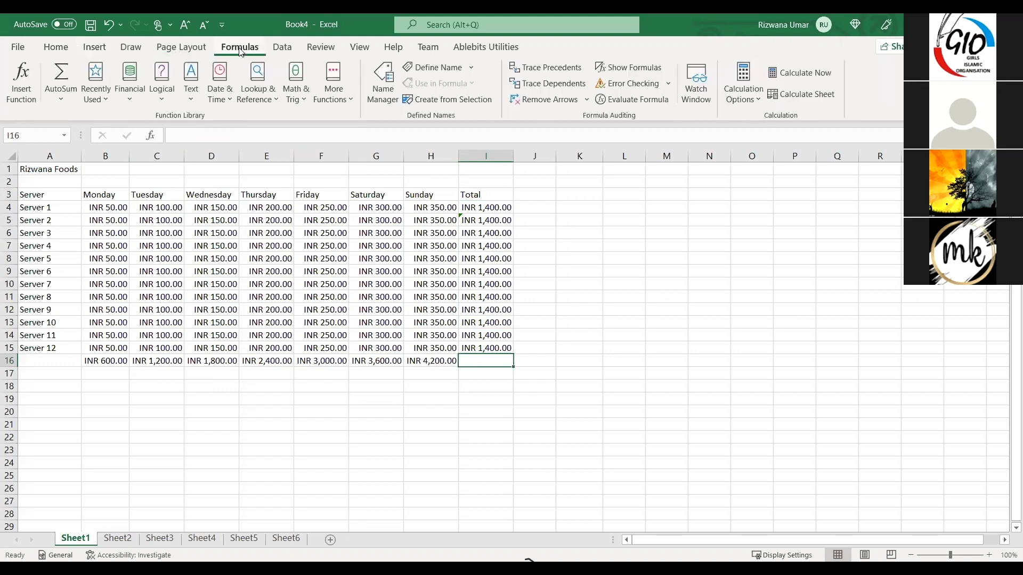
left_click(61, 99)
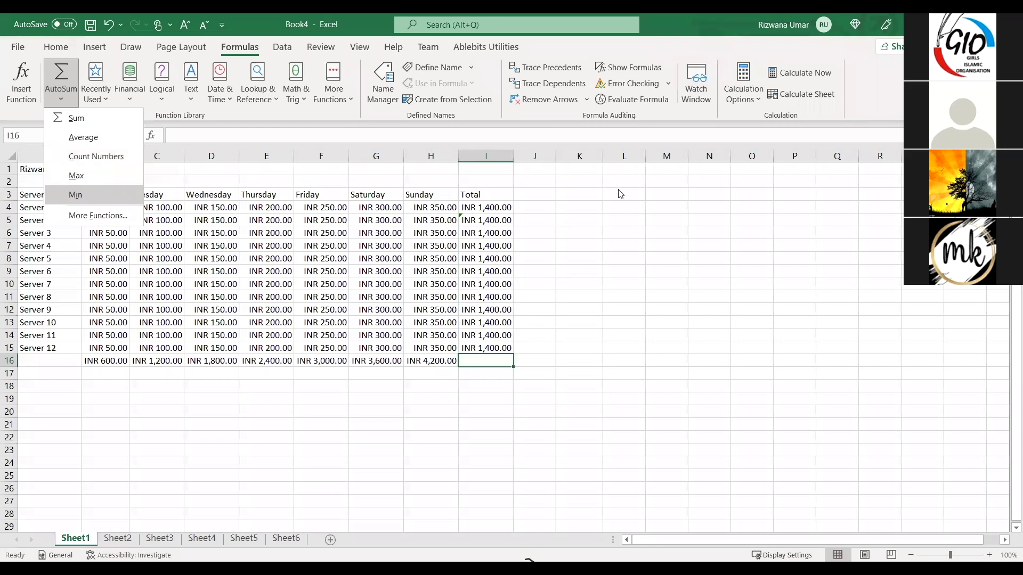
Add the heading Average in J3 and calculate Server 1's daily average in J4 with =AVERAGE(B4:H4)
left_click(524, 195)
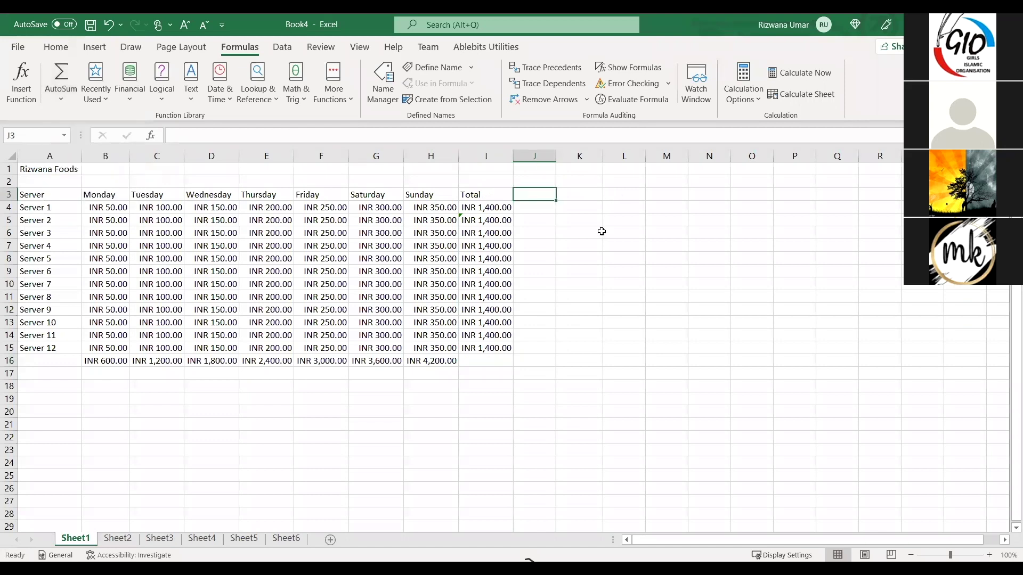
type("Average")
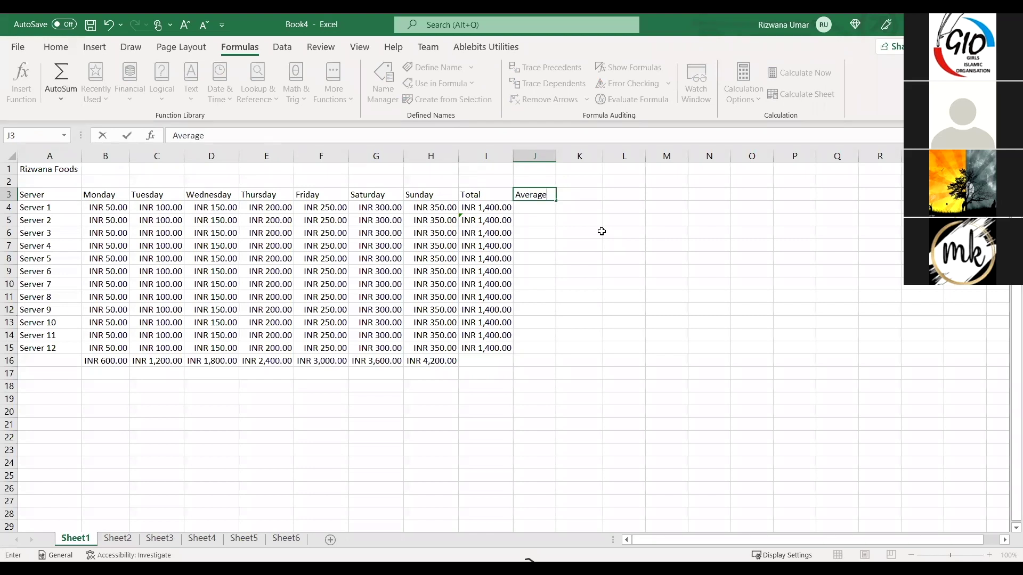
left_click(544, 211)
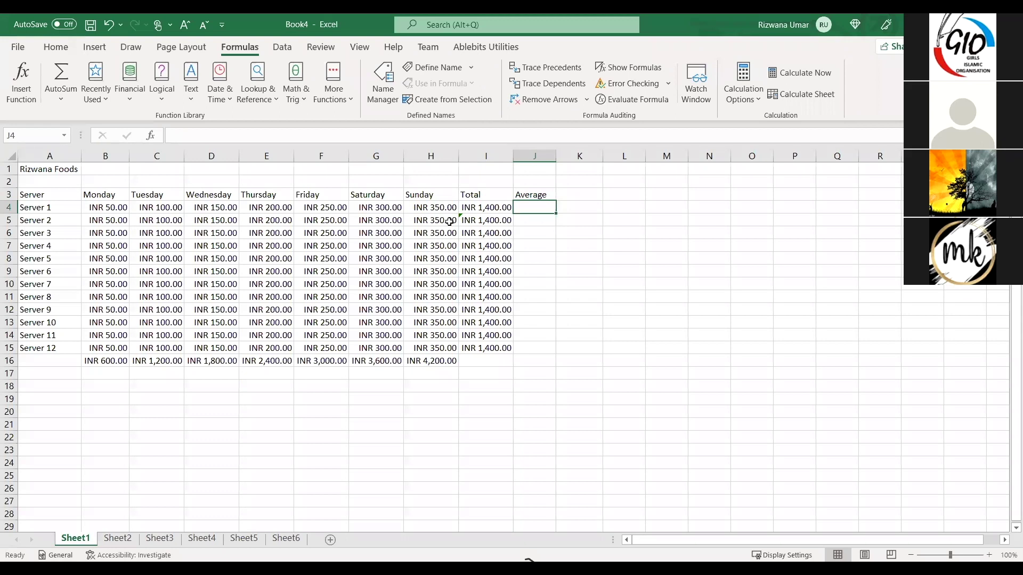
type("=")
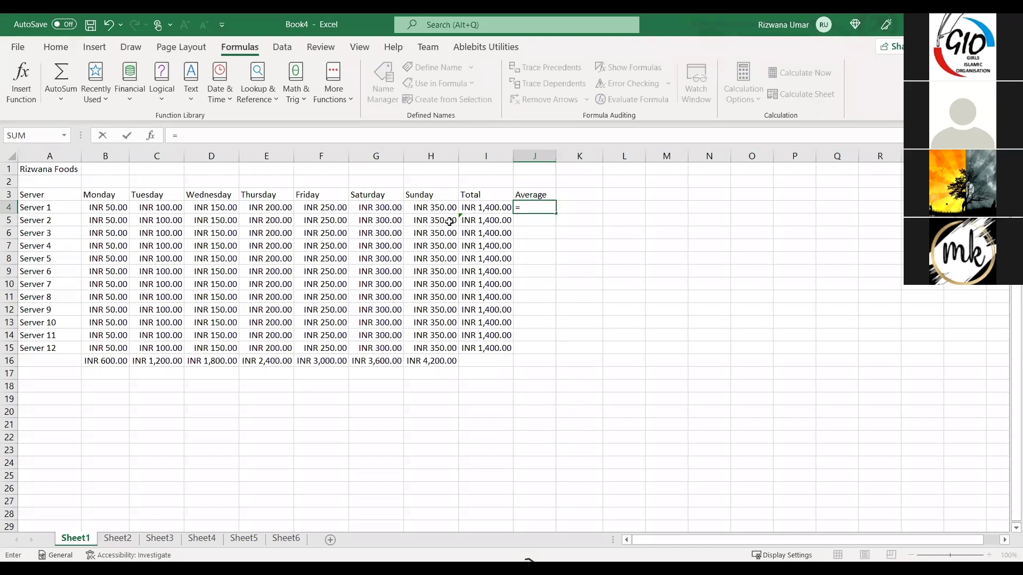
type("av")
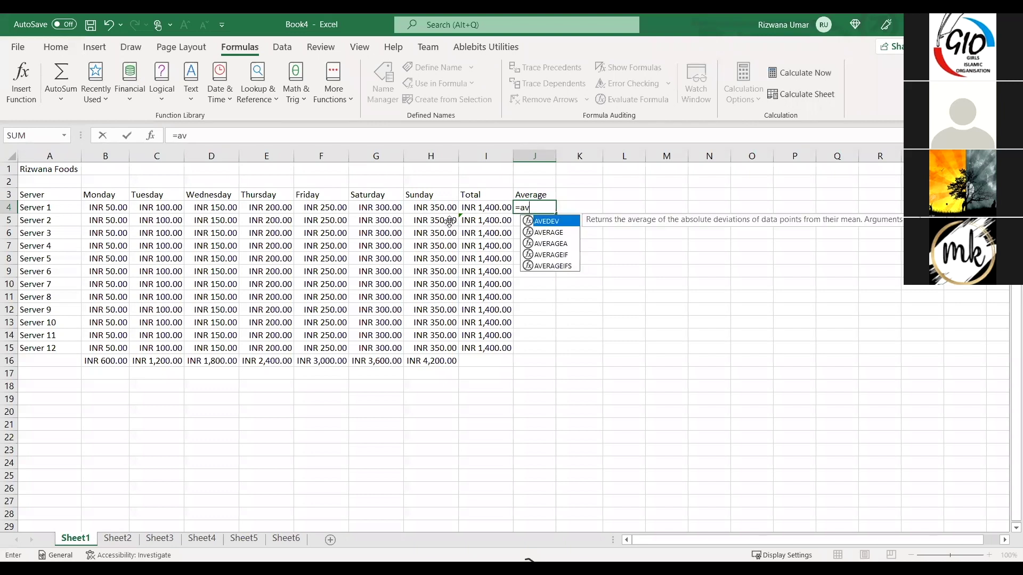
type("er")
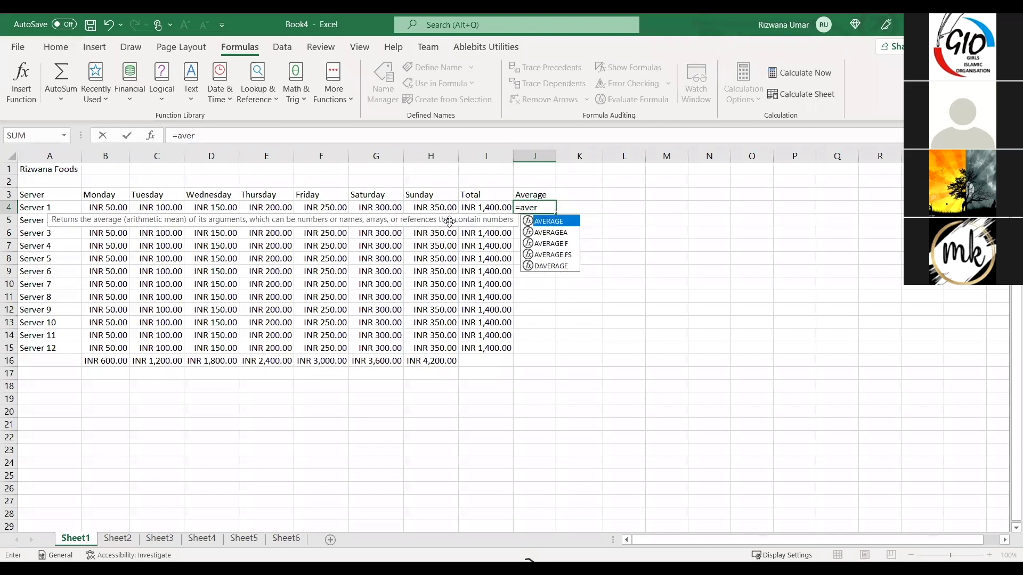
key("Tab")
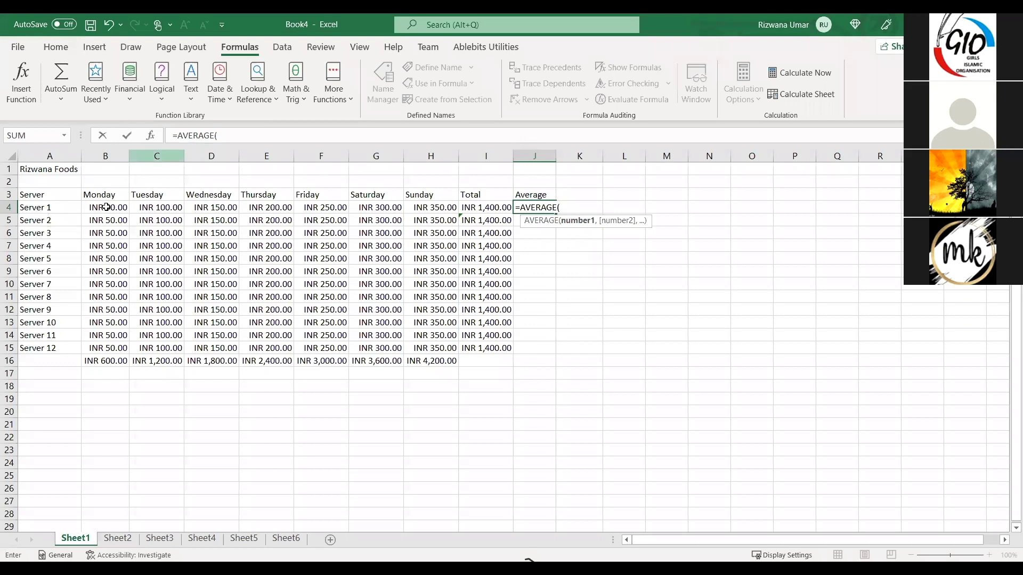
left_click(108, 207)
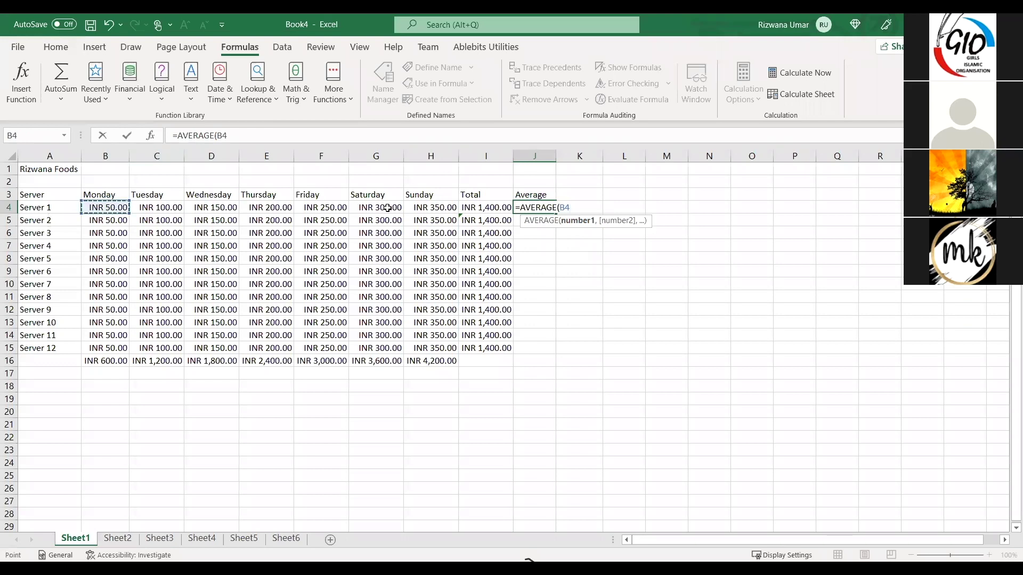
left_click(424, 211, "shift")
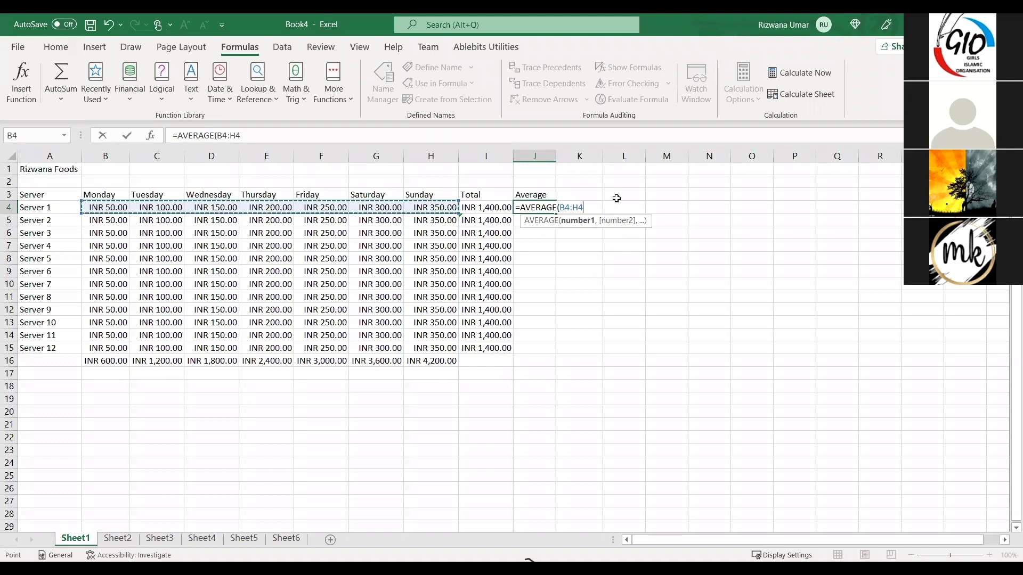
type(")")
key("Return")
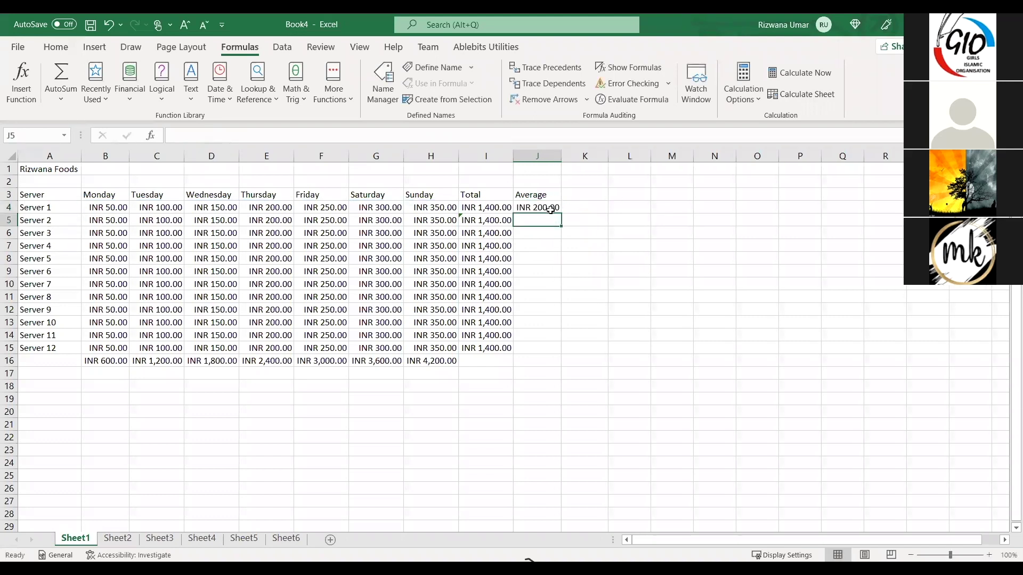
Fill the AVERAGE formula from J4 down to J15 for all servers
left_click(543, 207)
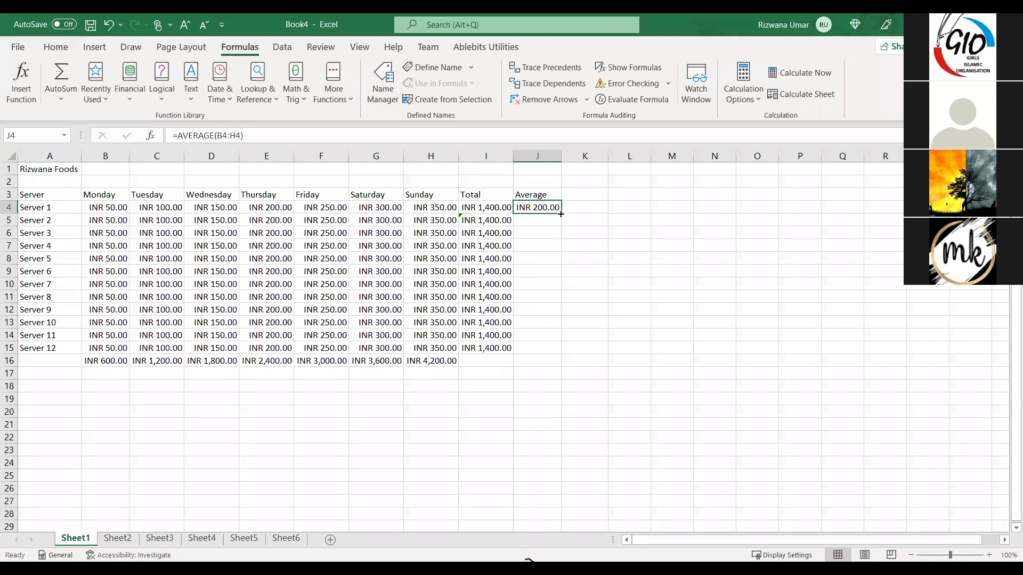
left_click_drag(561, 214, 562, 351)
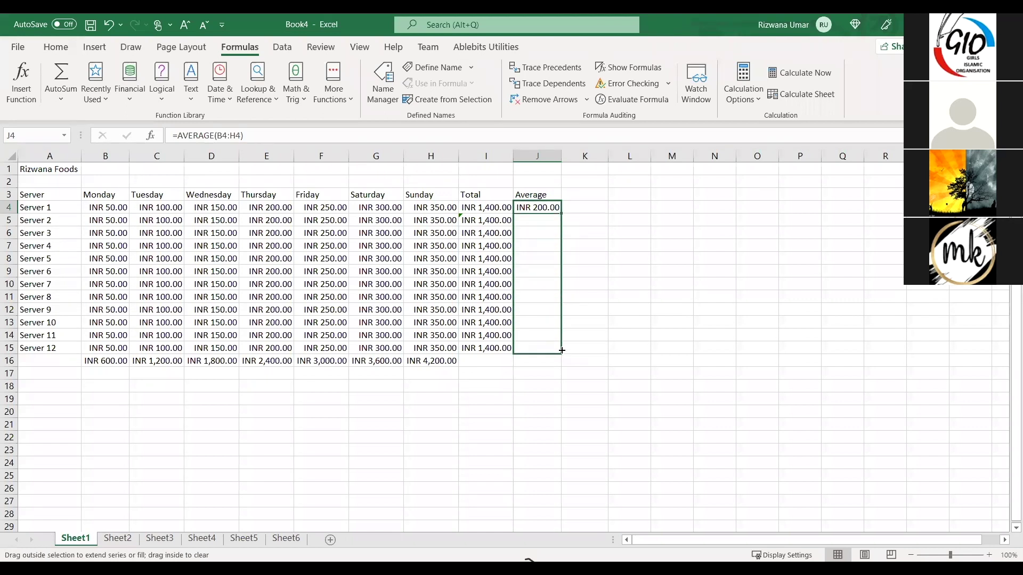
left_click_drag(562, 351, 563, 350)
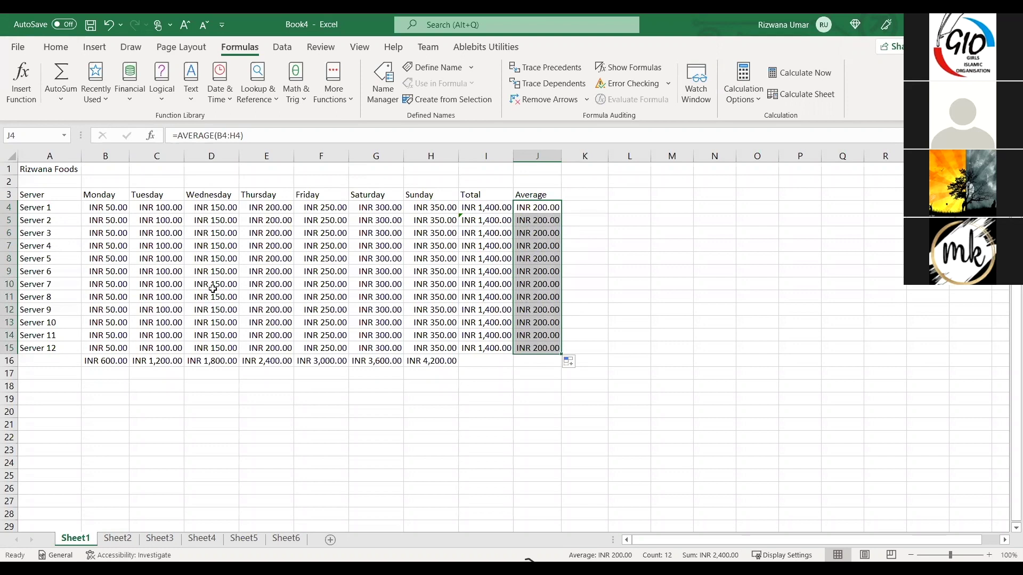
Set Server 5's Monday amount in B8 to 20 and check the recalculated values across row 8
left_click(119, 258)
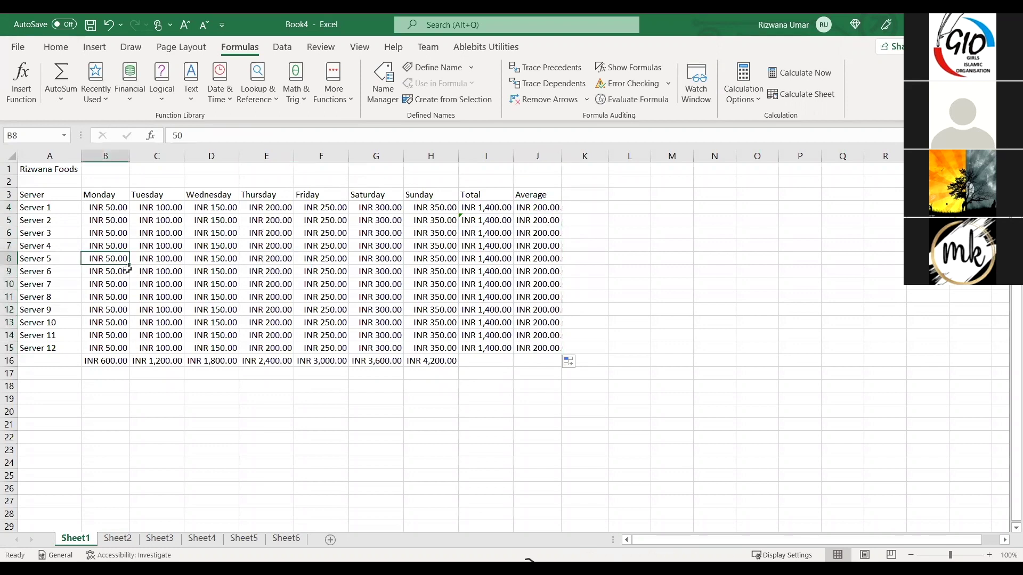
double_click(191, 137)
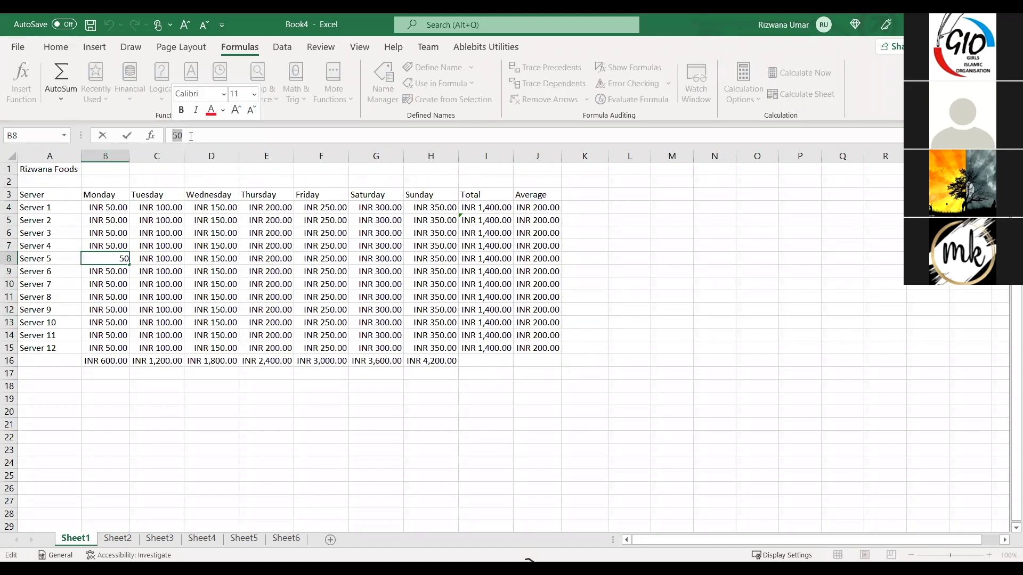
type("20")
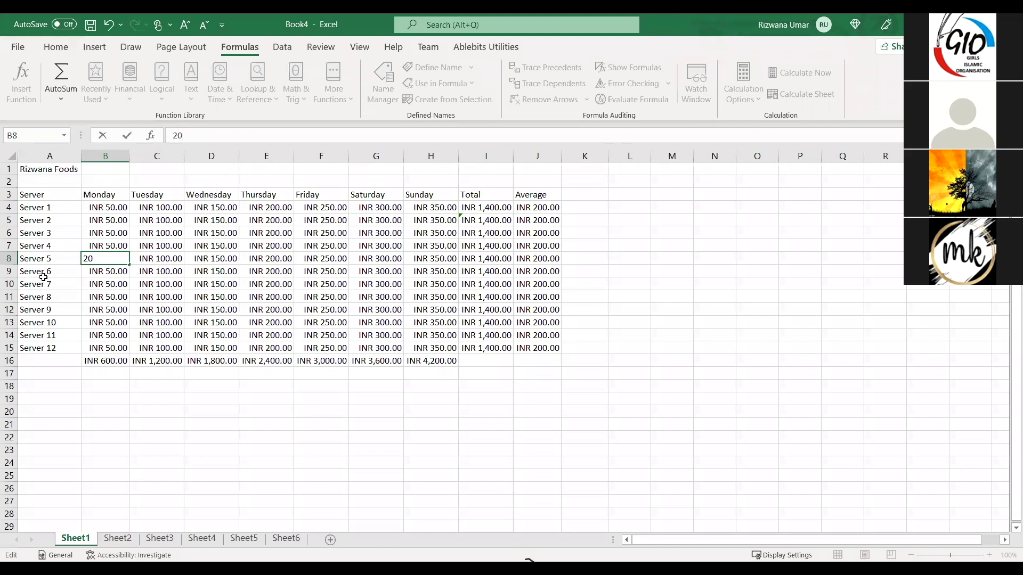
left_click(162, 272)
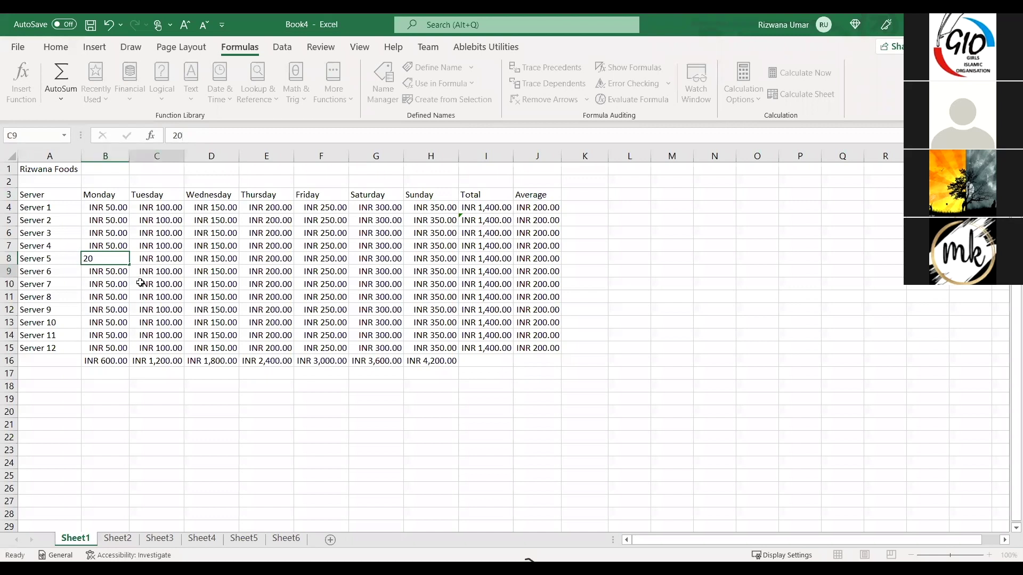
left_click(109, 261)
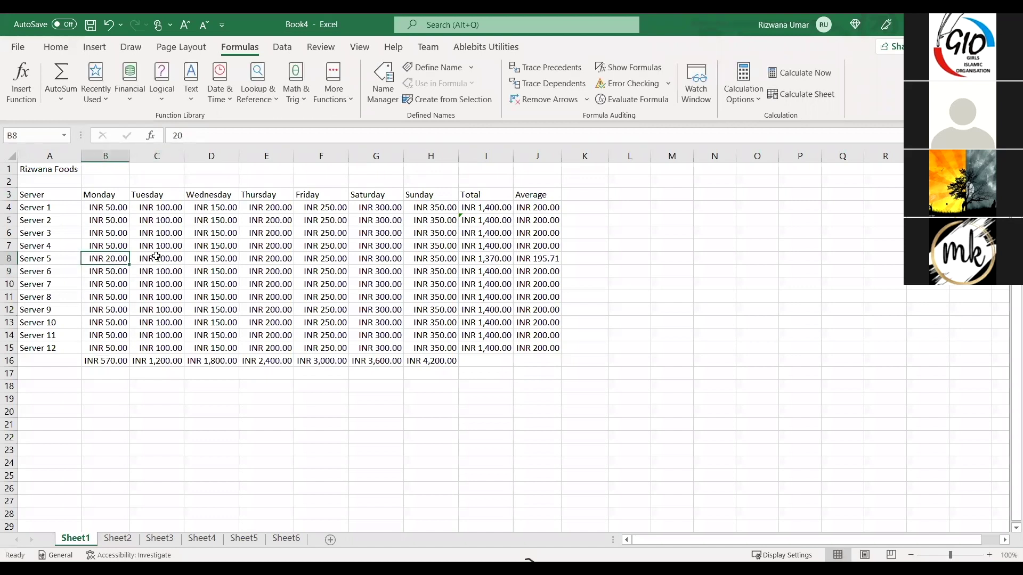
left_click(8, 261)
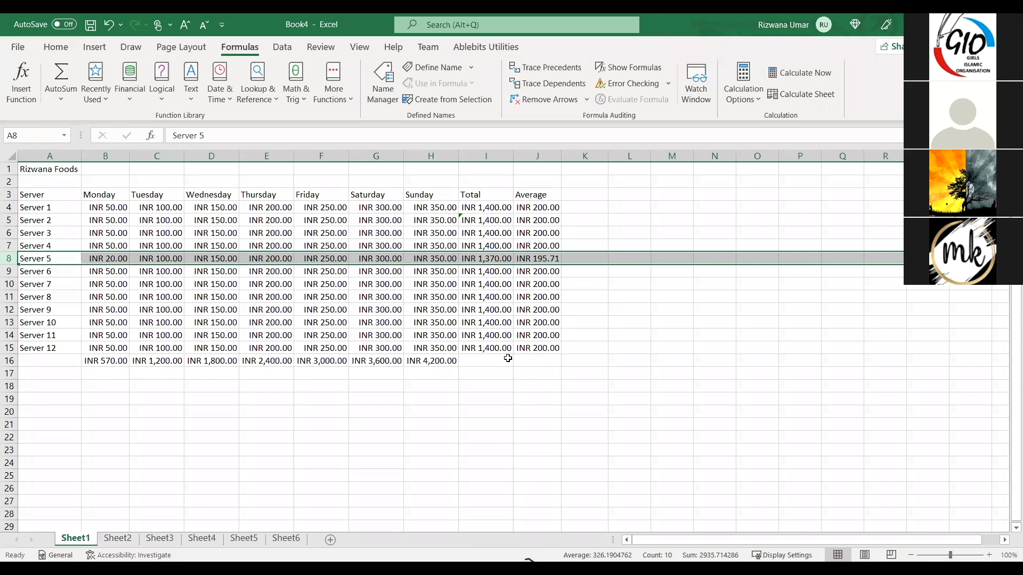
Set Server 7's Friday amount in F10 to 100 and check the recalculated average in J10
left_click(277, 285)
left_click(331, 286)
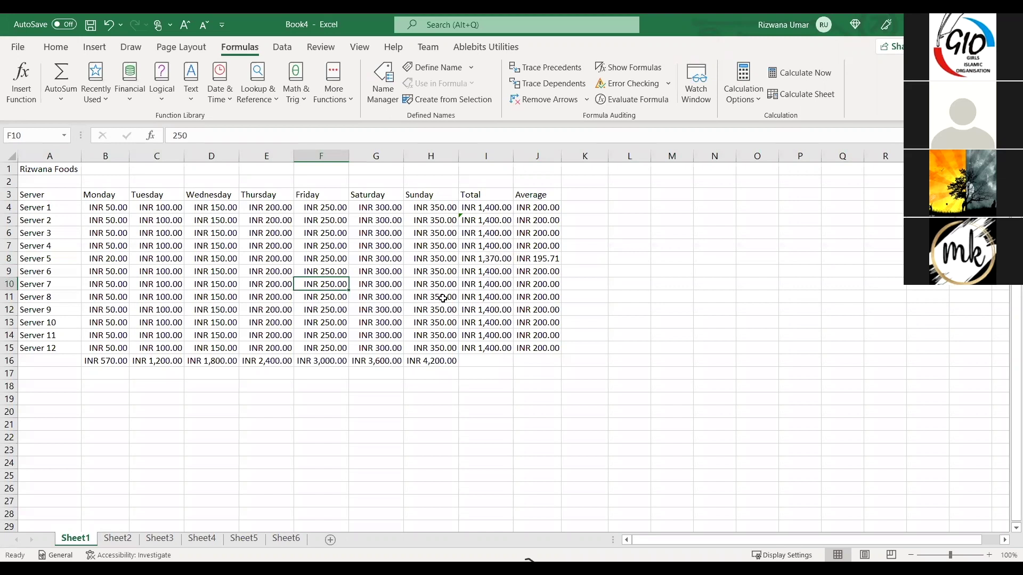
left_click(203, 131)
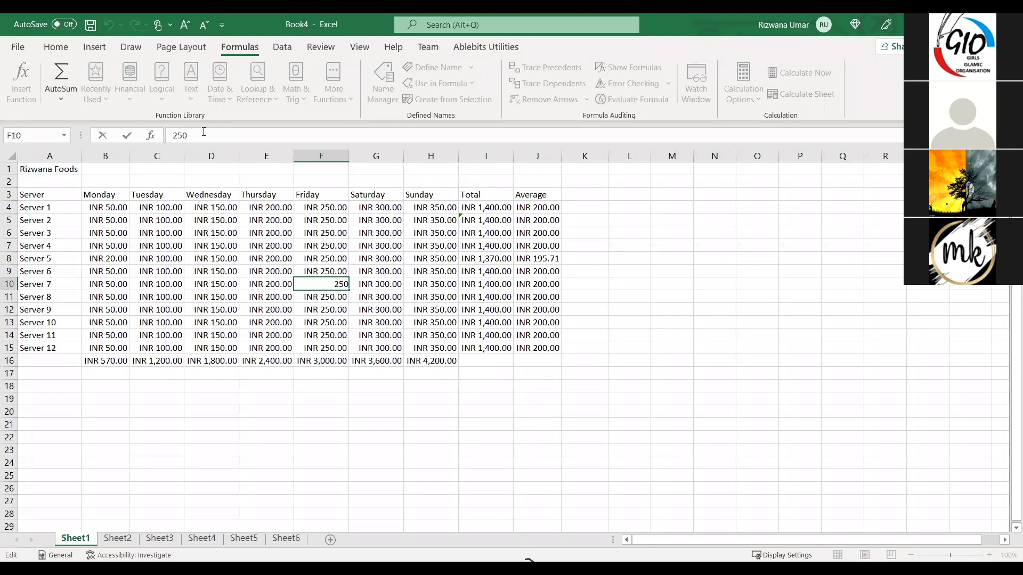
key("BackSpace")
key("BackSpace")
key("BackSpace")
type("100")
left_click(380, 314)
left_click(326, 284)
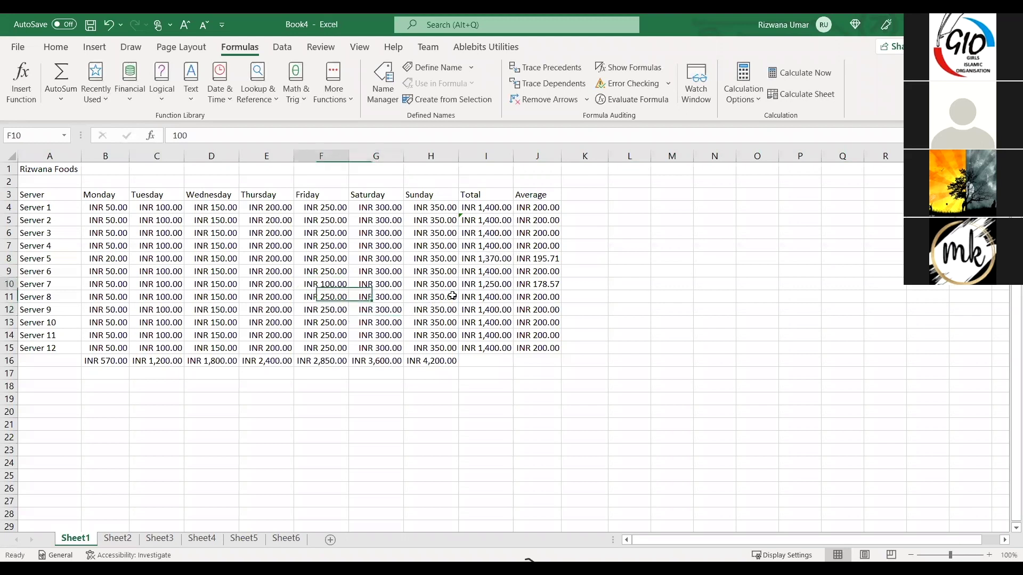
left_click(536, 285)
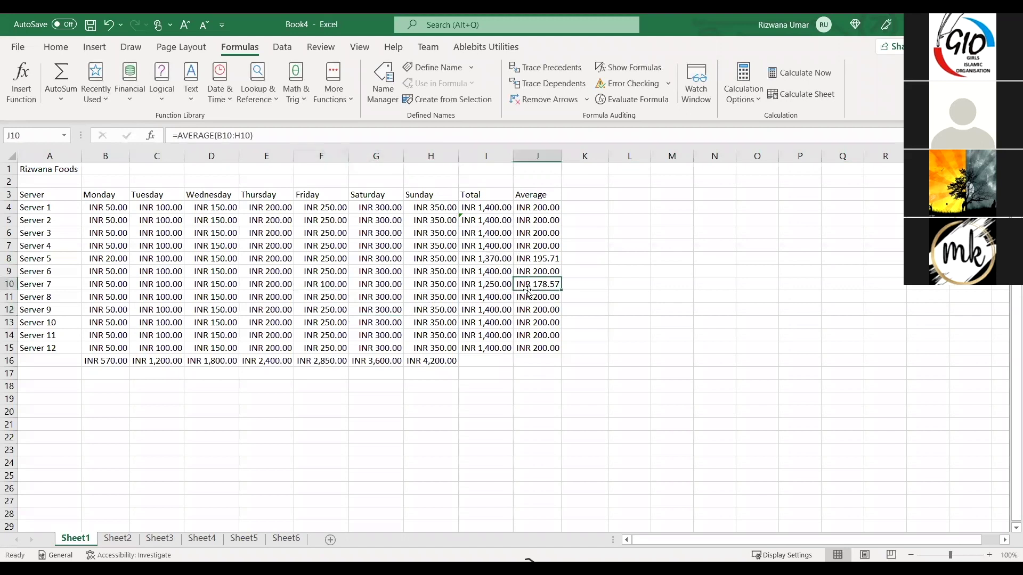
Set Server 12's Tuesday amount in C15 to 0 and check the recalculated average and total in row 15
left_click(485, 283)
left_click(549, 288)
left_click(262, 312)
left_click(161, 321)
left_click(160, 349)
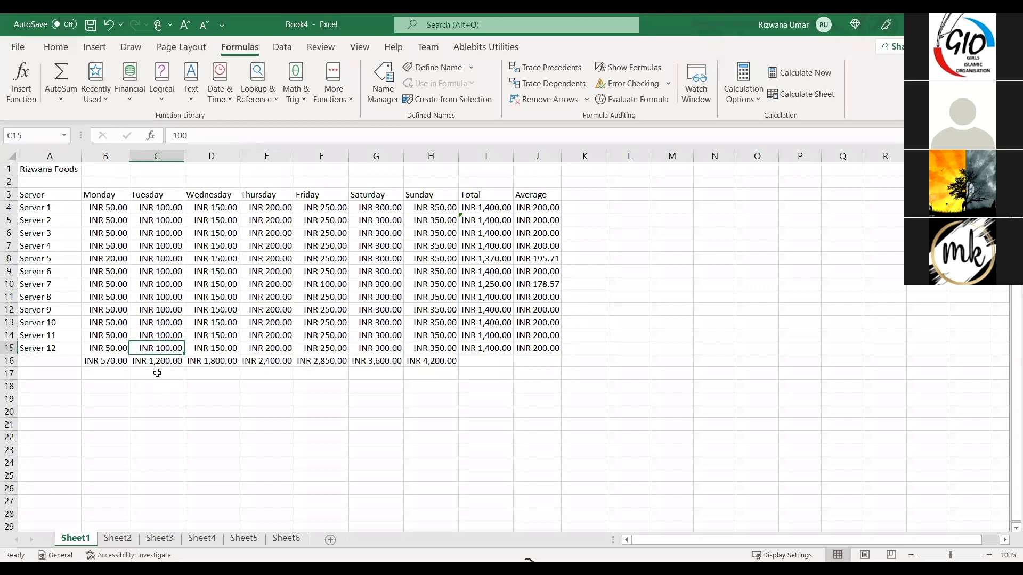
double_click(165, 133)
type("0")
left_click(288, 296)
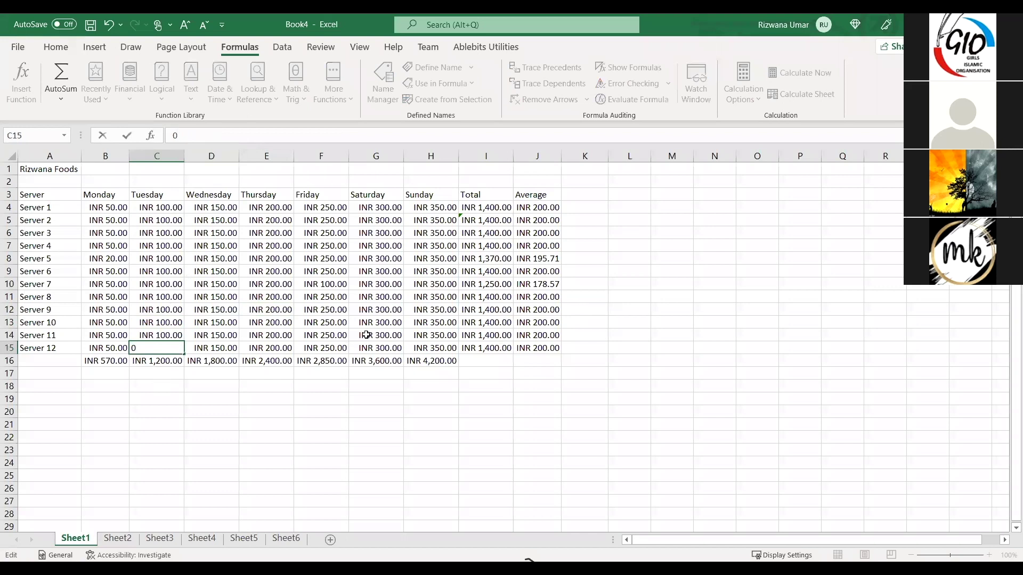
left_click(535, 347)
left_click(479, 349)
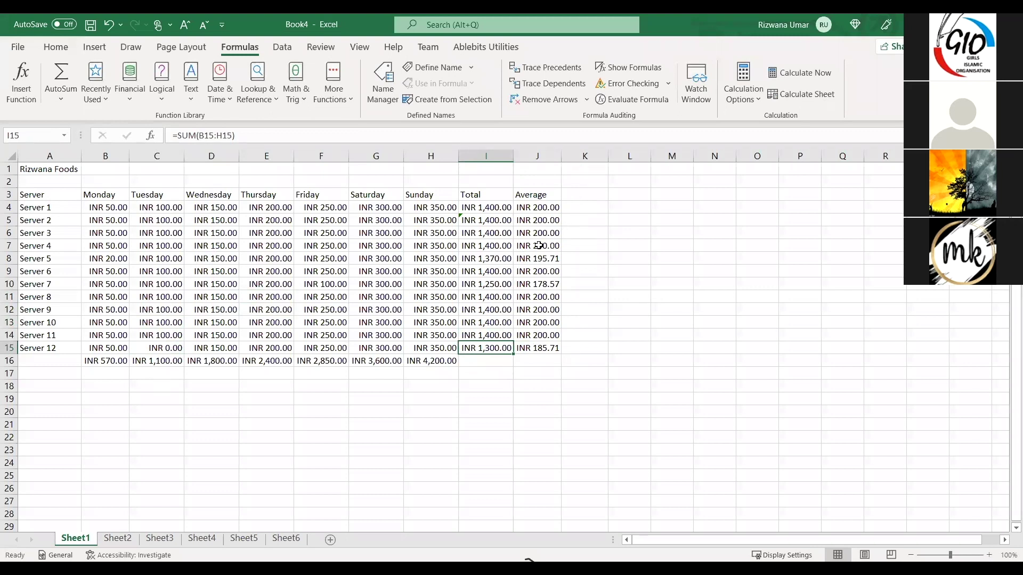
Add the headings Max, Min and Count in K3, L3 and M3
left_click(581, 194)
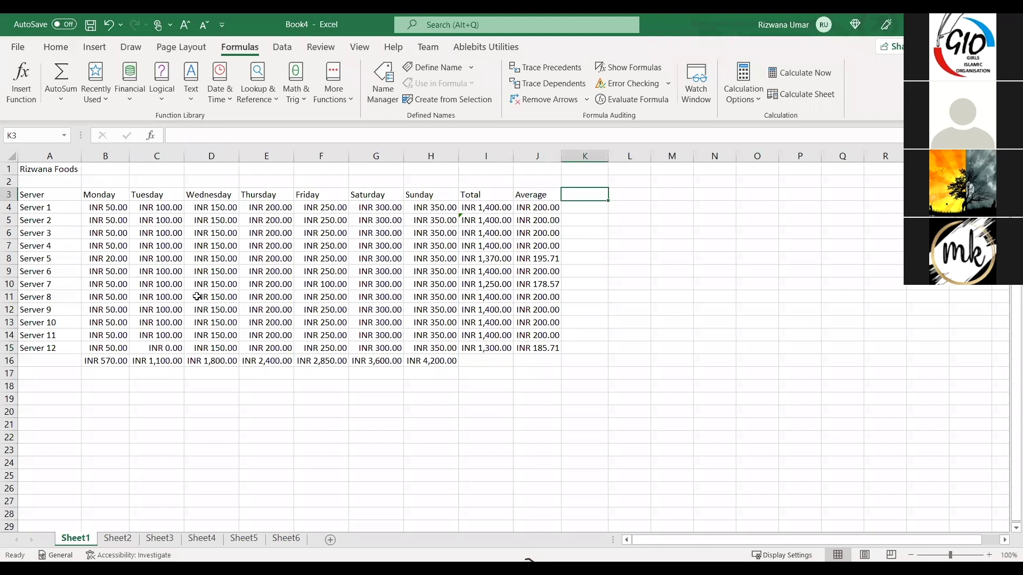
left_click(221, 285)
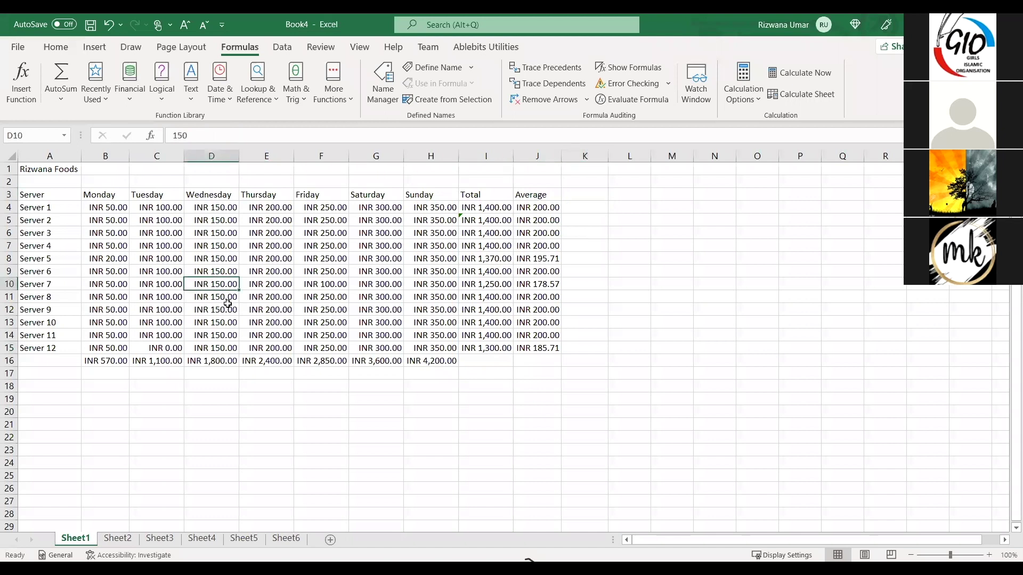
left_click(580, 192)
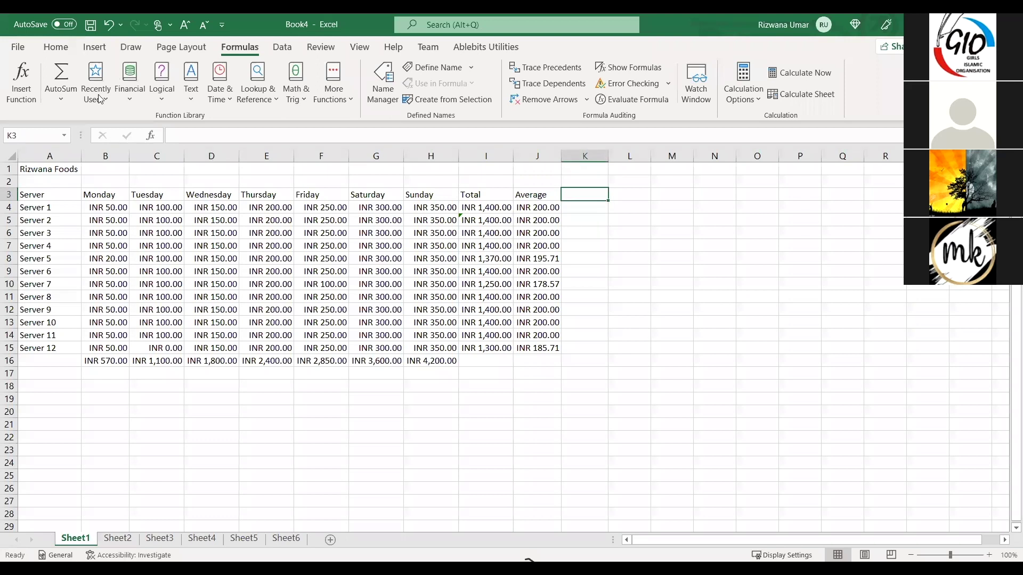
left_click(60, 99)
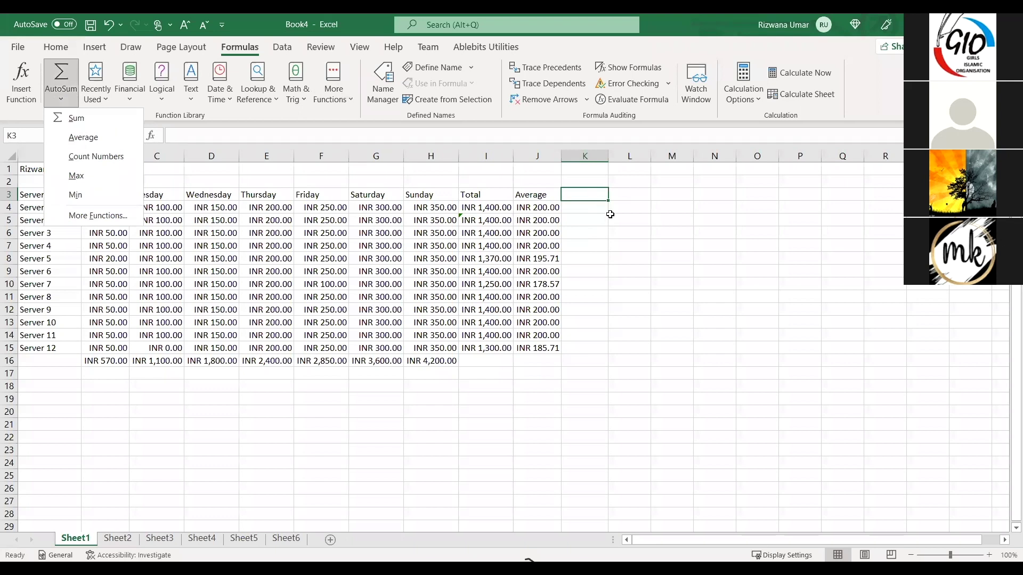
key("Escape")
type("M")
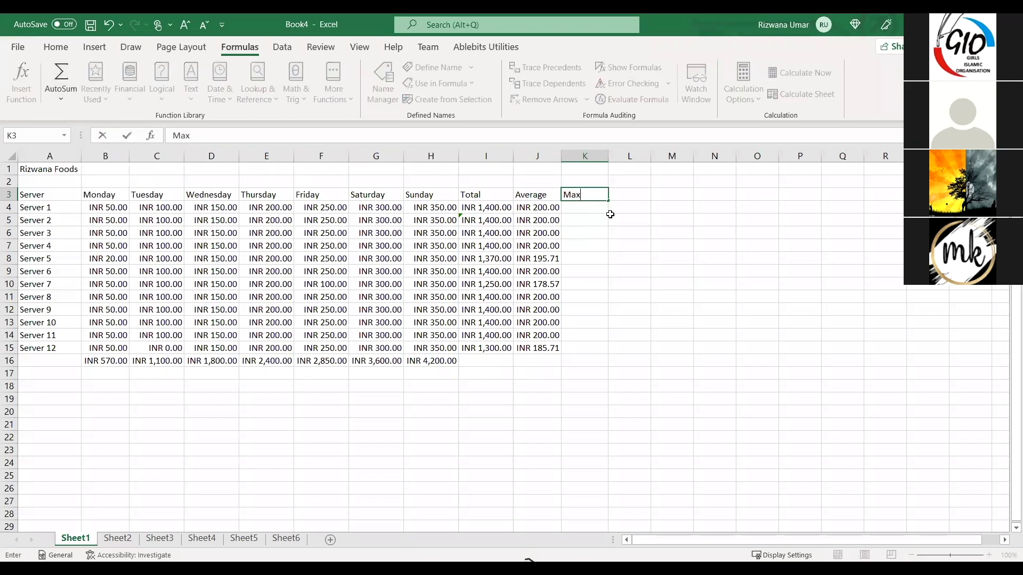
type("ax")
key("Tab")
type("Min")
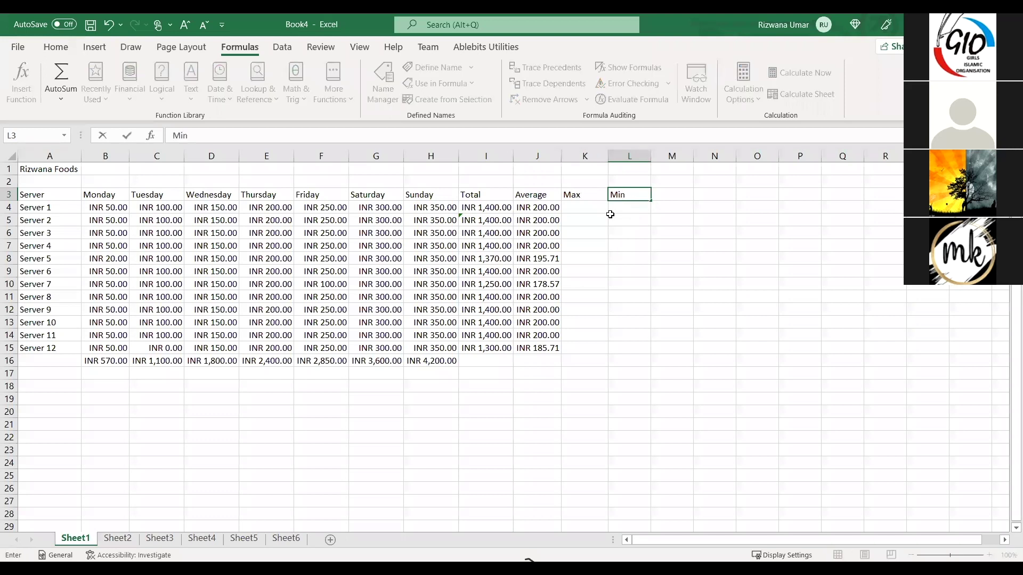
key("Tab")
type("Cou")
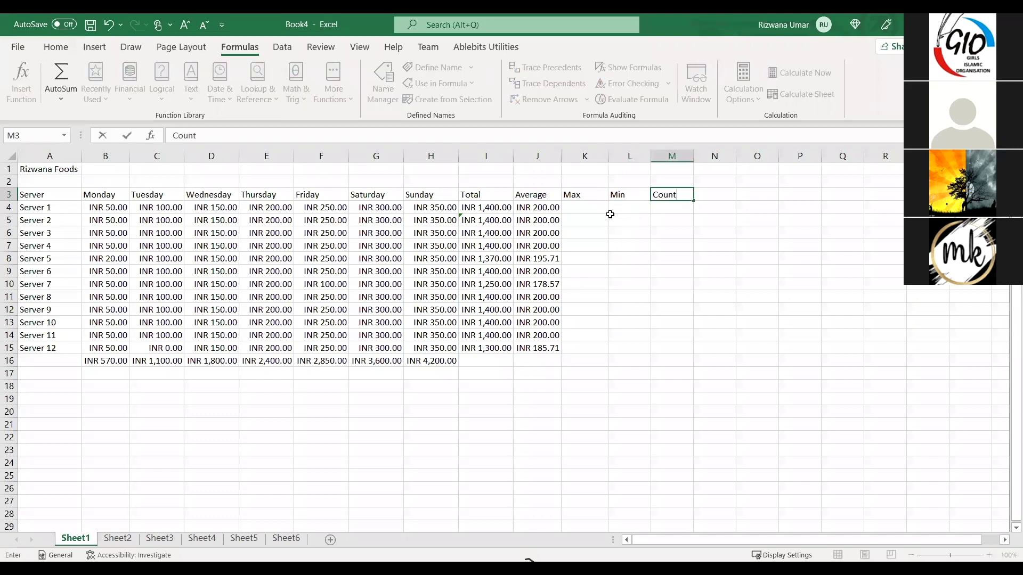
key("Return")
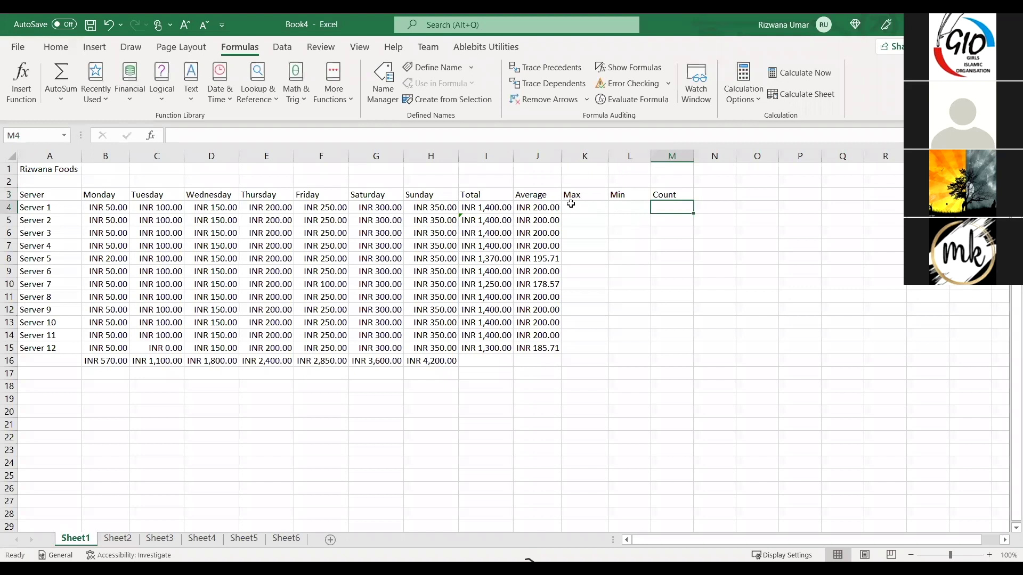
Calculate Server 1's highest daily amount in K4 with =MAX(B4:H4)
key("Left")
key("Left")
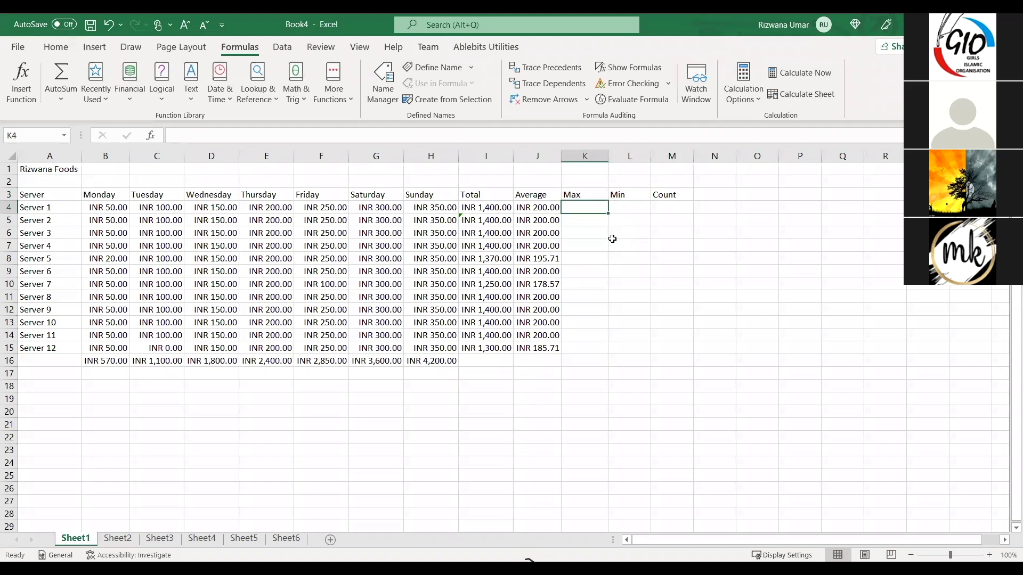
type("=")
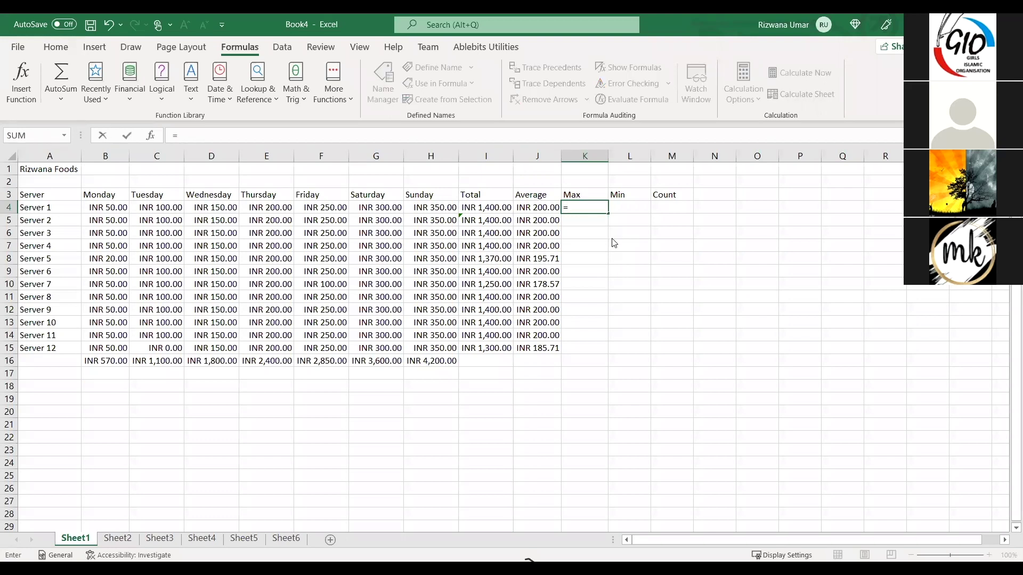
type("max")
key("Tab")
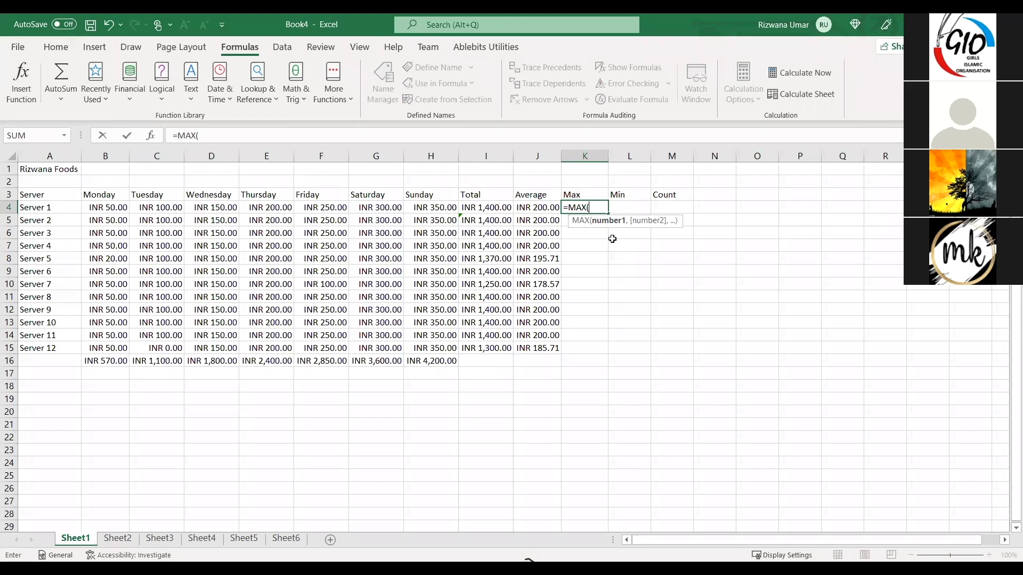
left_click(111, 207)
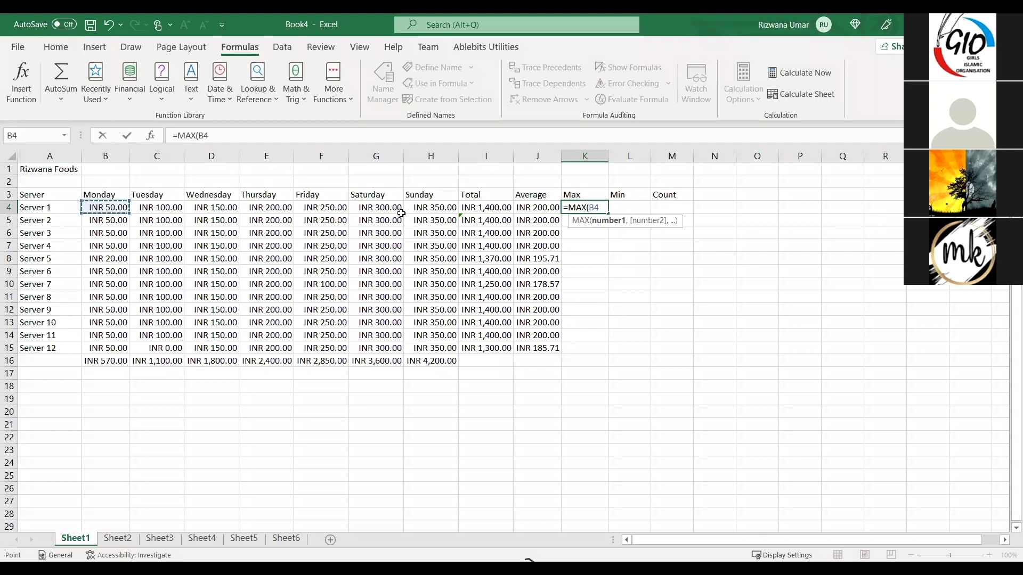
key("shift+Right")
key("shift+Right")
key("shift+Right")
key("shift+Right")
key("shift+Right")
key("shift+Right")
type(")")
key("Return")
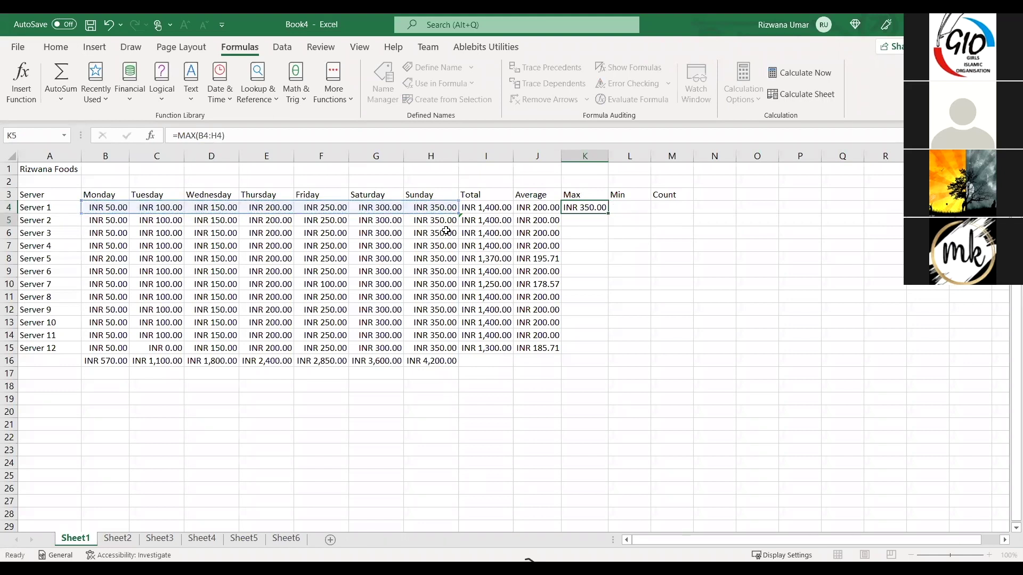
Fill the MAX formula from K4 down to K15 for all servers
left_click(597, 209)
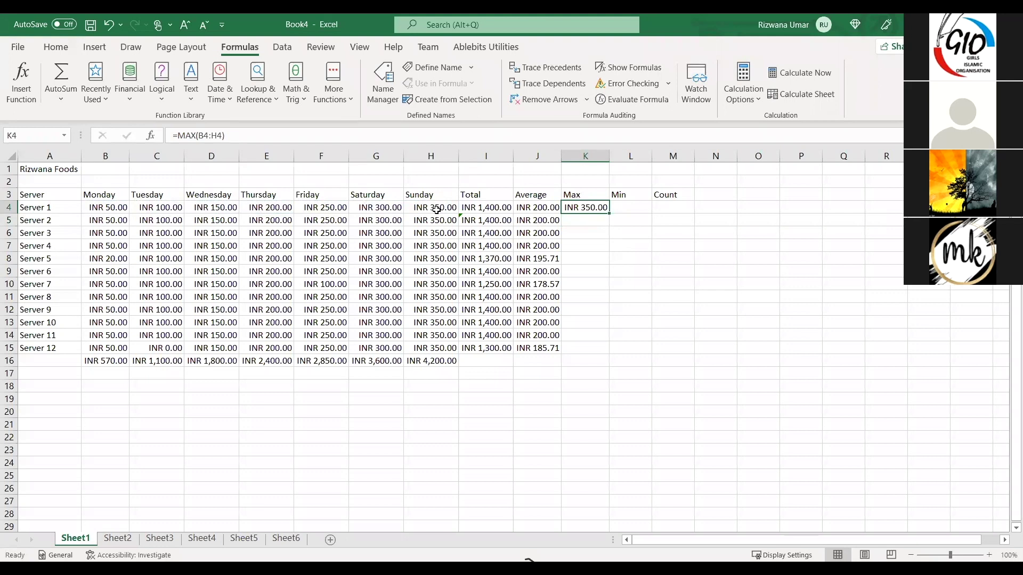
left_click(582, 221)
left_click(585, 208)
left_click_drag(608, 221, 606, 352)
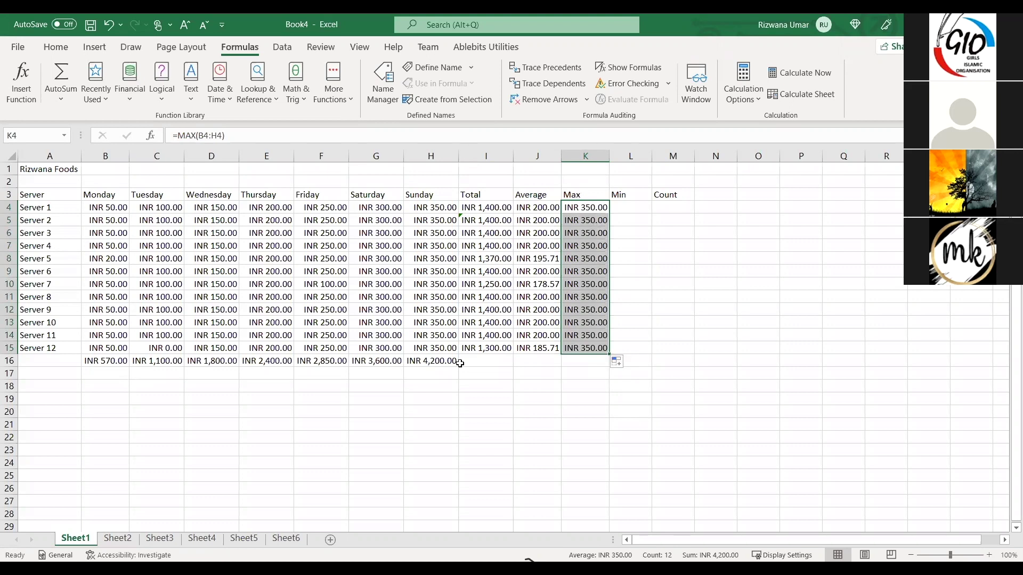
Set Server 12's Sunday amount in H15 to 700 and check the recalculated maximum in K15 against the Max column
left_click(434, 347)
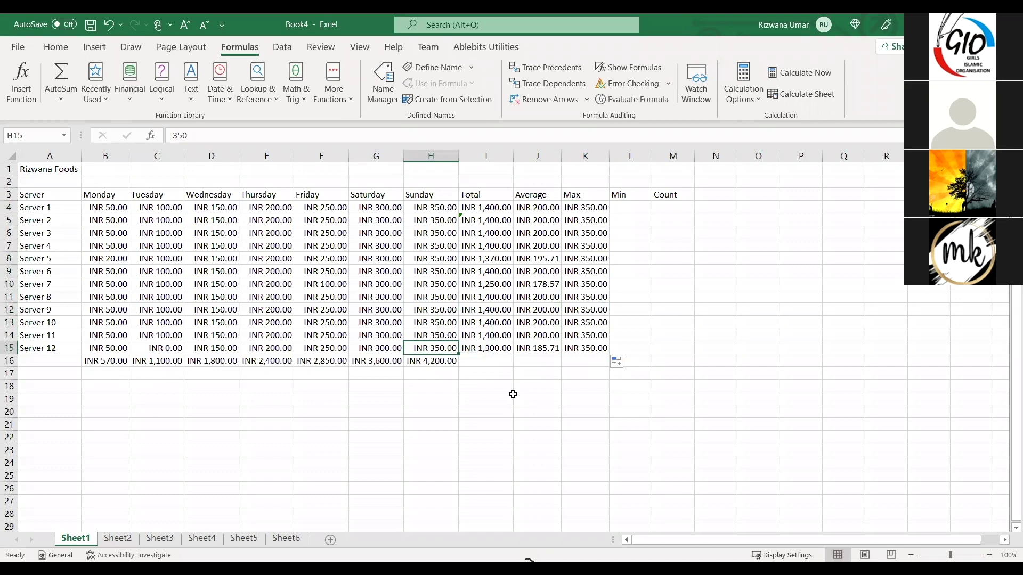
left_click(189, 135)
left_click_drag(189, 134, 168, 136)
type("700")
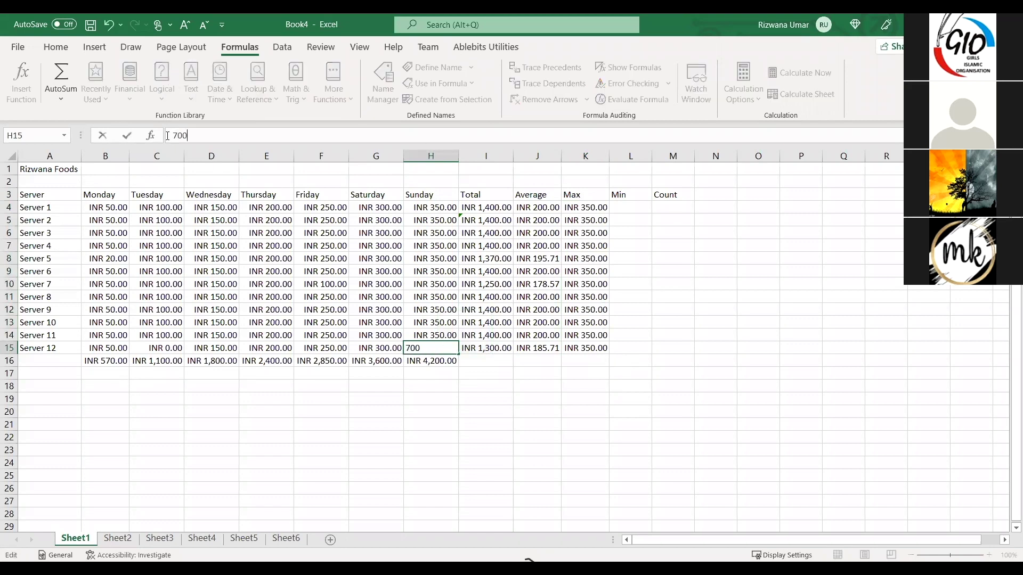
left_click(551, 384)
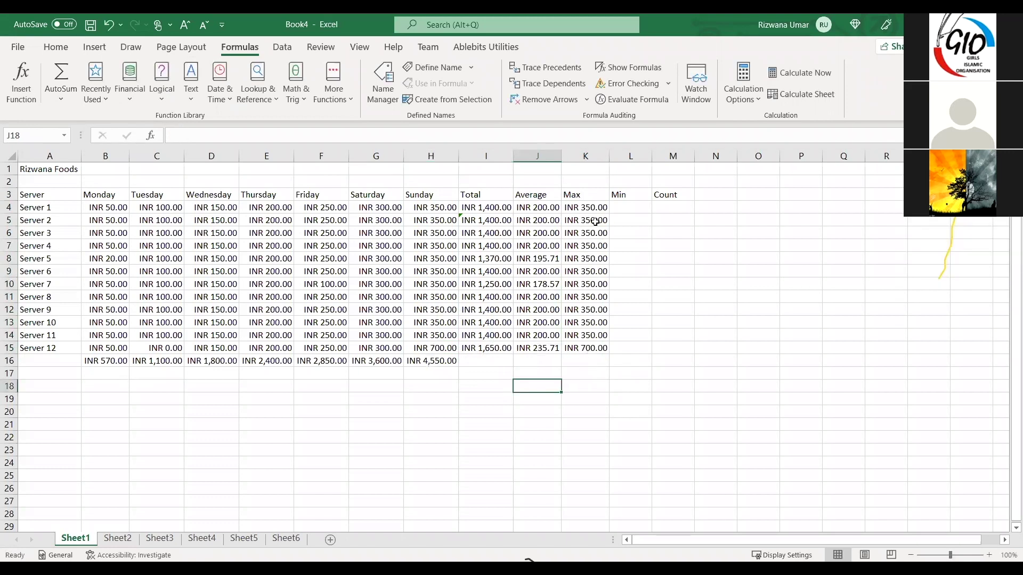
left_click(593, 350)
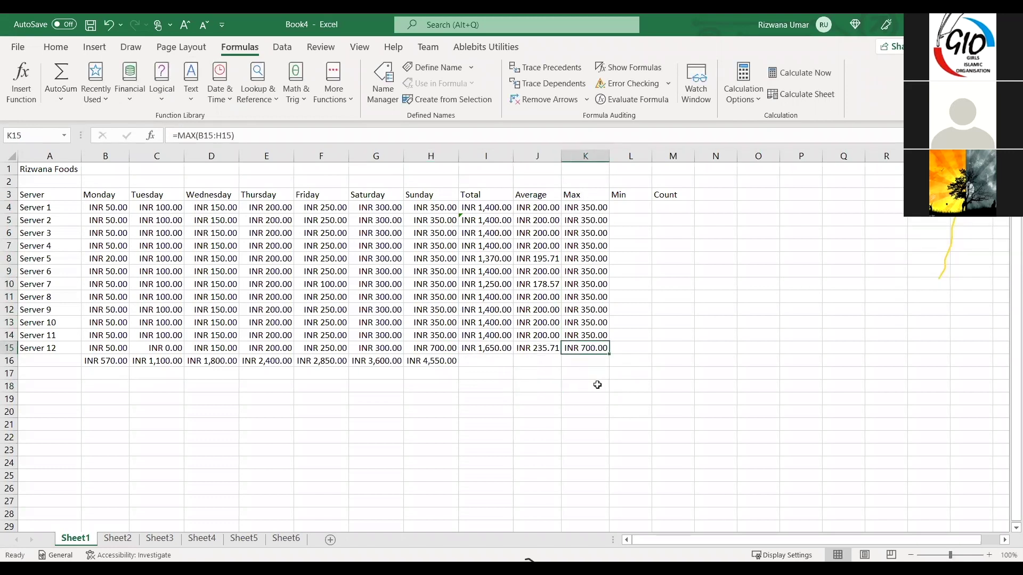
left_click(584, 199)
left_click(597, 348)
left_click(572, 199)
left_click(584, 209)
left_click_drag(590, 255, 590, 349)
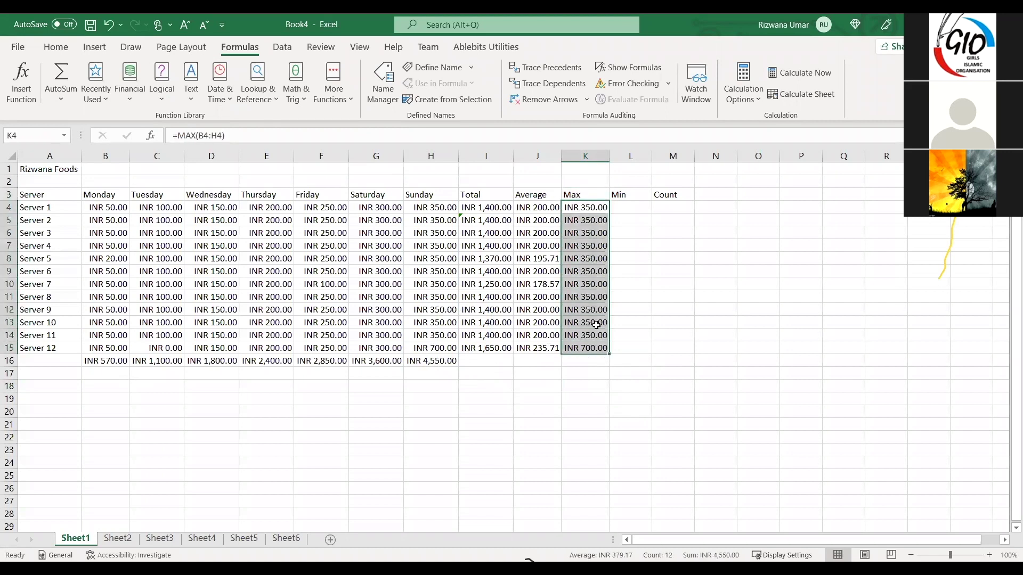
left_click(590, 195)
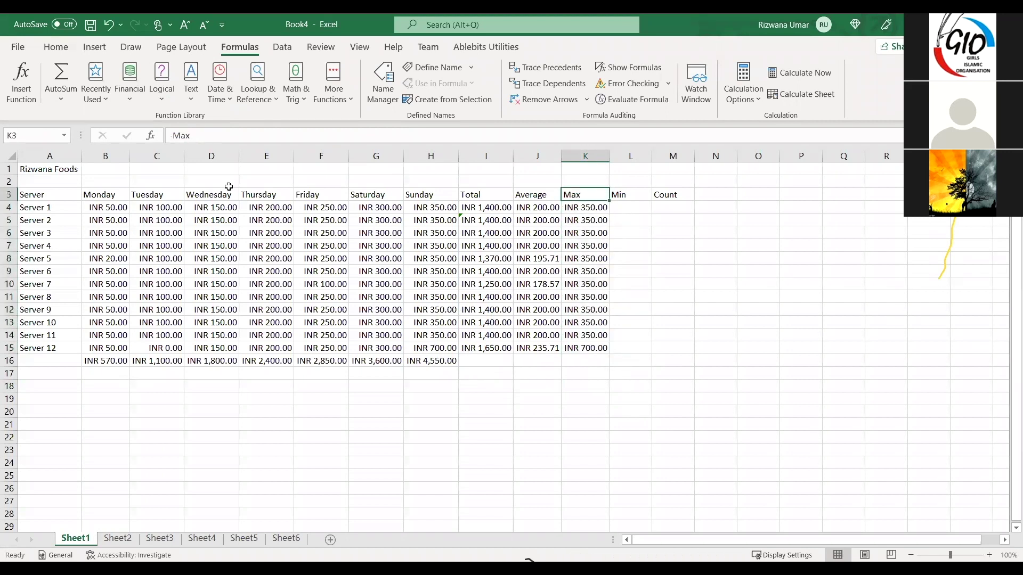
Calculate Server 1's lowest daily amount in L4 with =MIN(B4:H4)
left_click(628, 206)
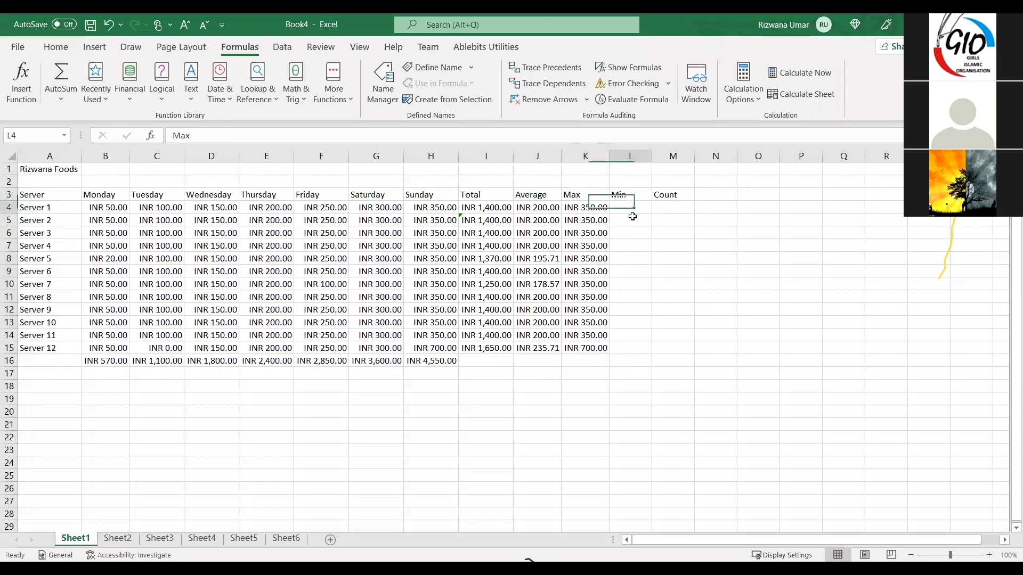
type("=")
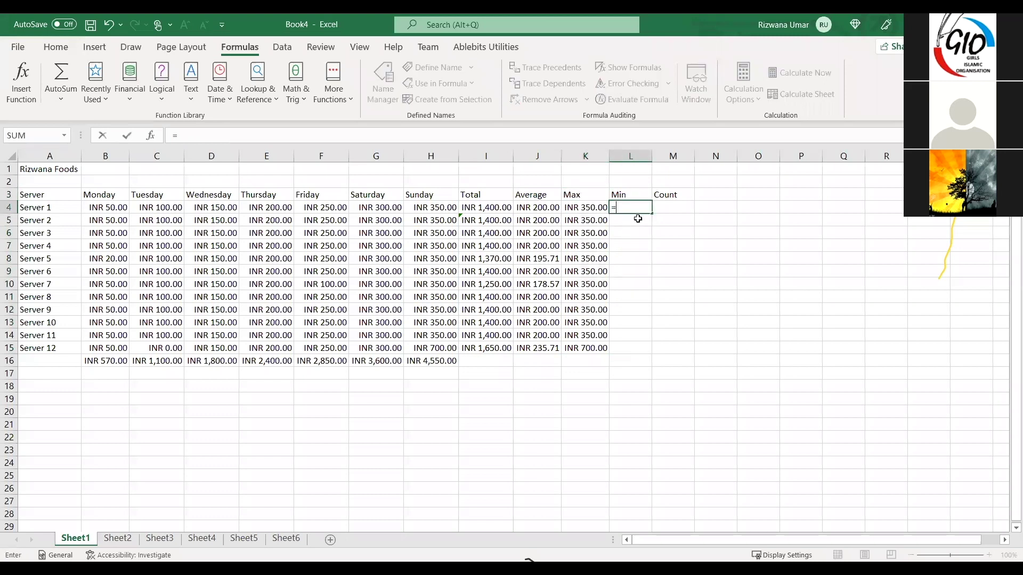
type("min")
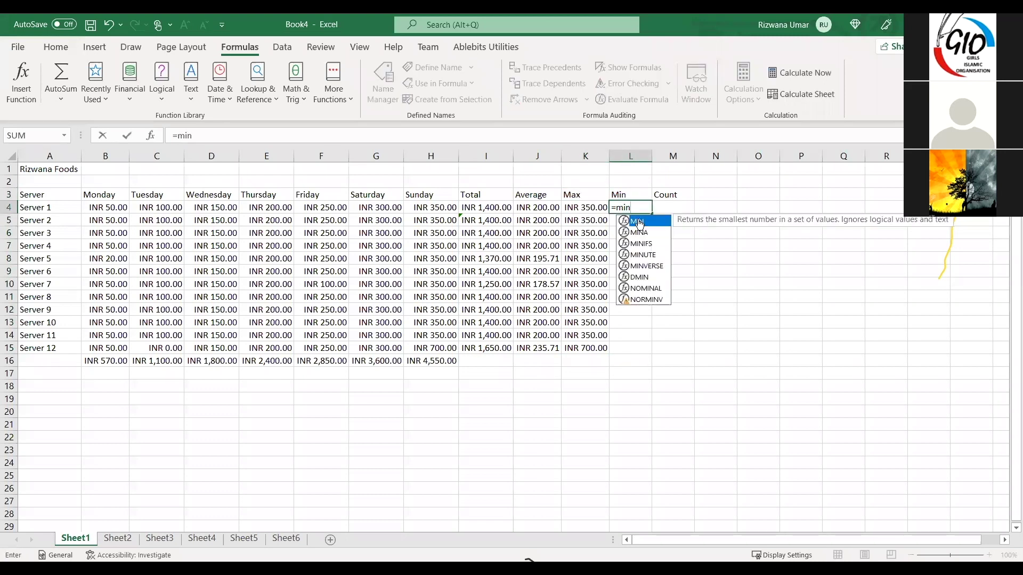
double_click(640, 222)
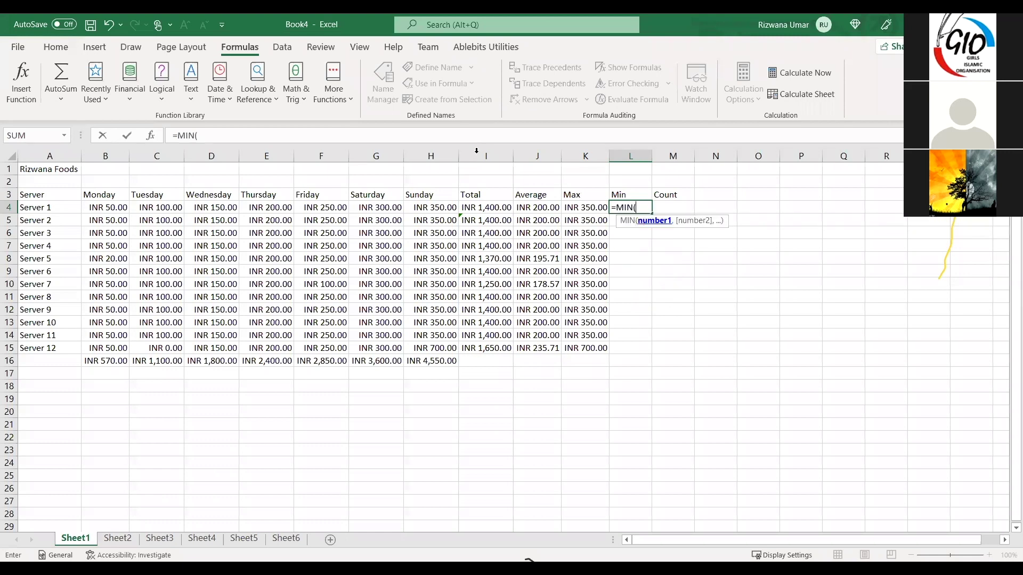
left_click(124, 207)
left_click_drag(495, 207, 453, 208)
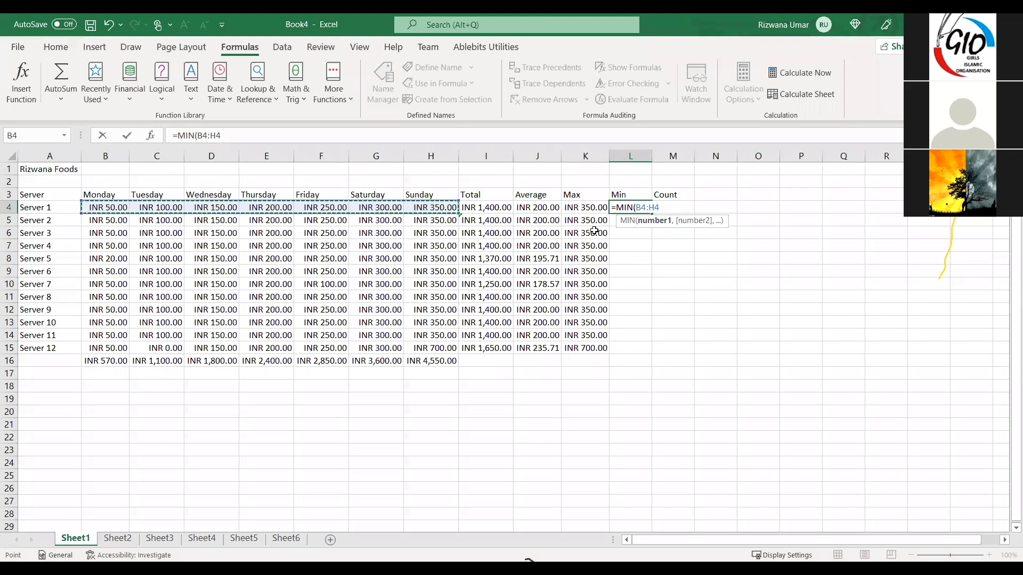
key("Return")
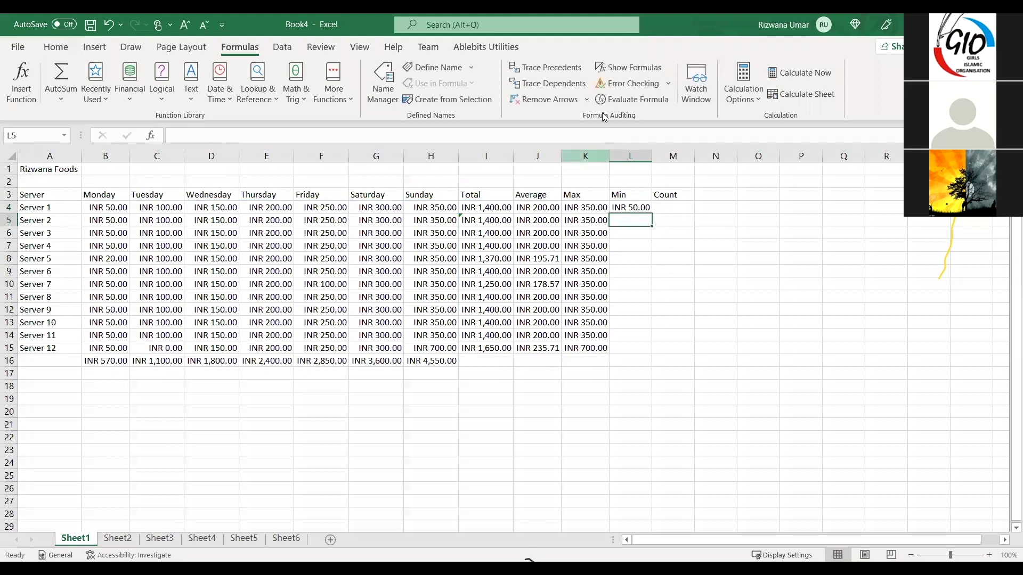
Fill the MIN formula from L4 down to L15 and check Server 12's minimum against its Tuesday amount in C15
left_click(642, 212)
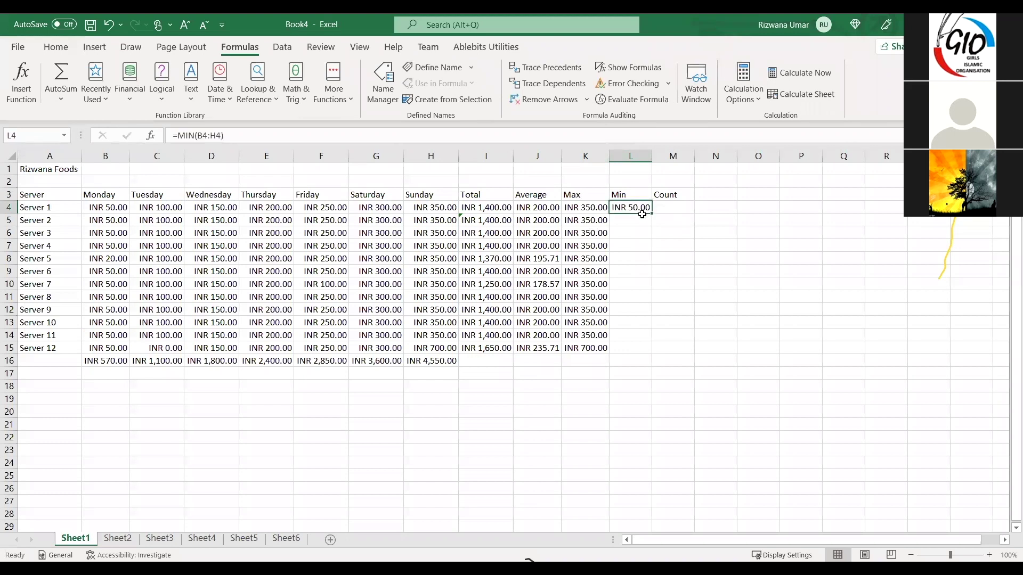
left_click_drag(649, 310, 649, 354)
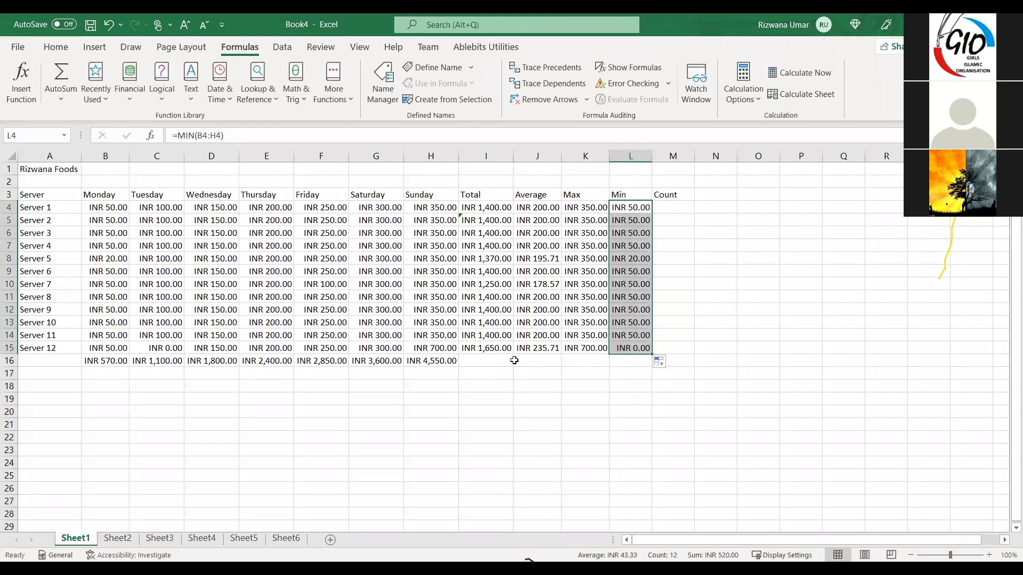
left_click(9, 348)
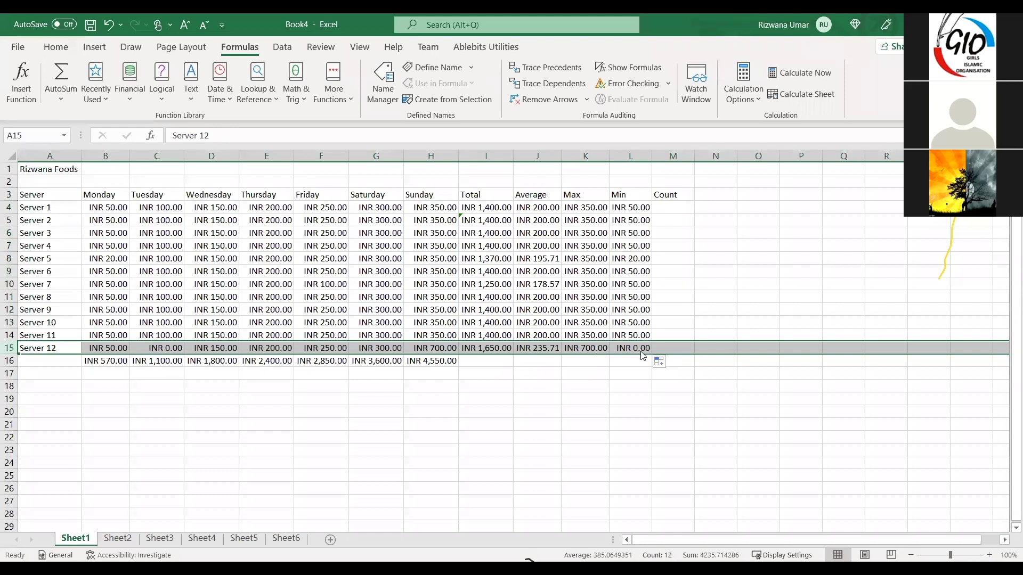
left_click(632, 349)
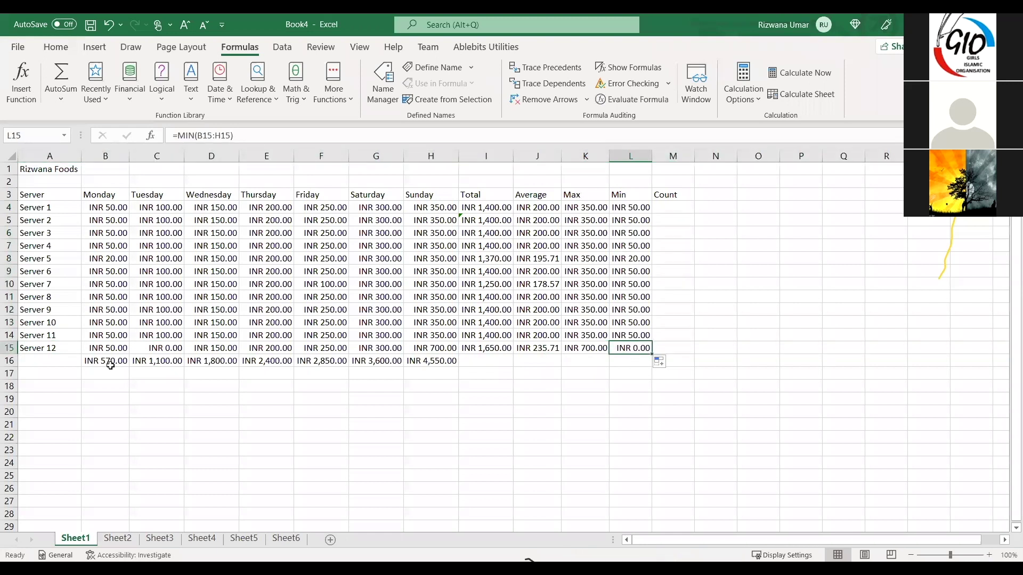
left_click(156, 350)
left_click(625, 348)
Count Server 1's daily amounts in M4 with =COUNT(B4:H4)
left_click(670, 209)
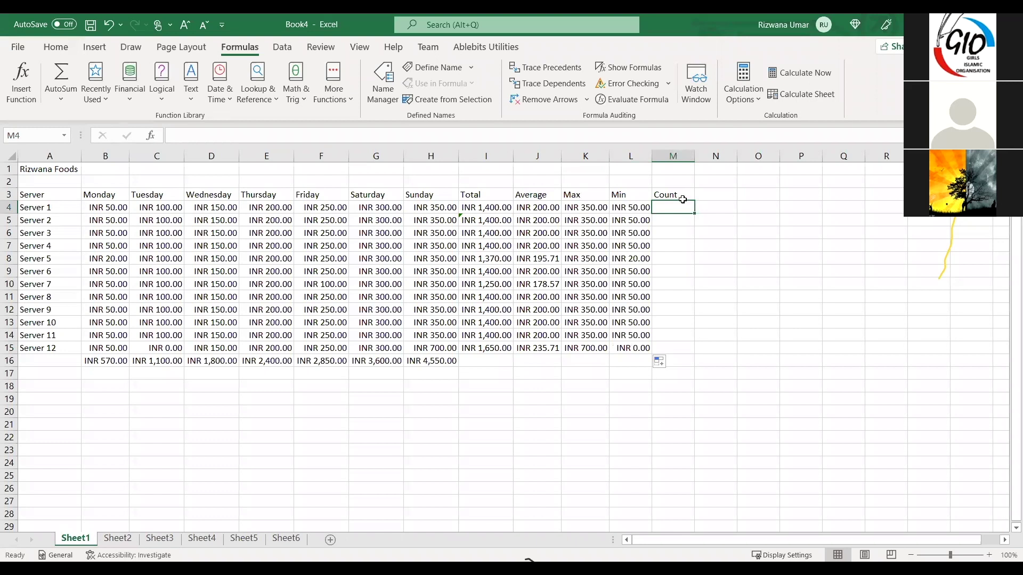
type("=")
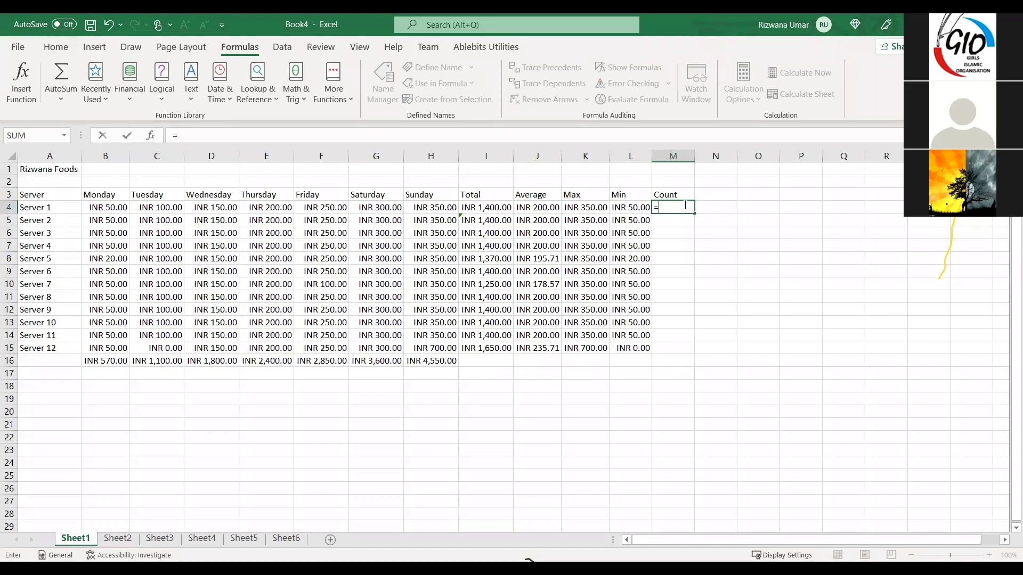
type("coun")
key("Tab")
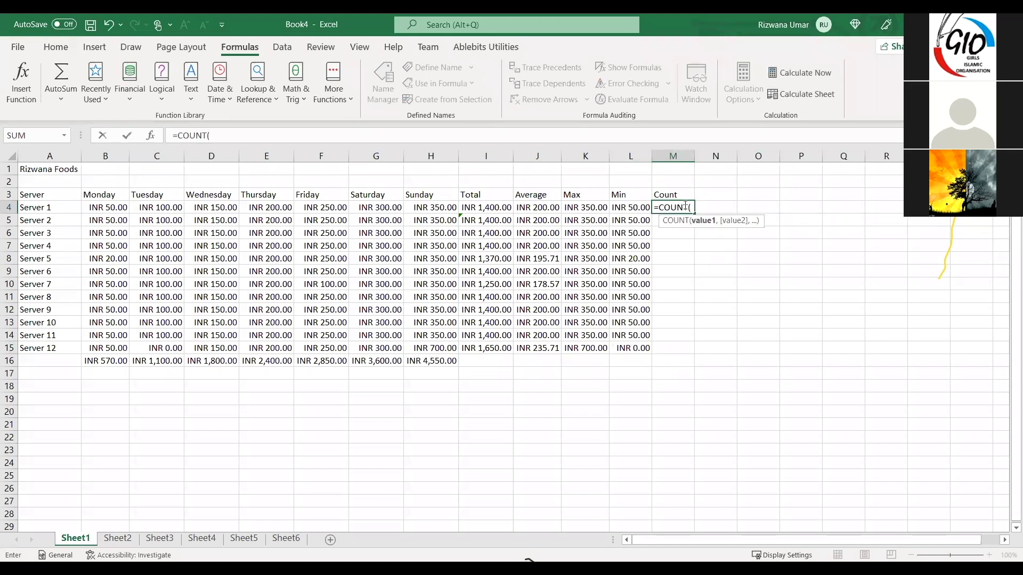
left_click(98, 209)
left_click_drag(298, 210, 440, 207)
type(")")
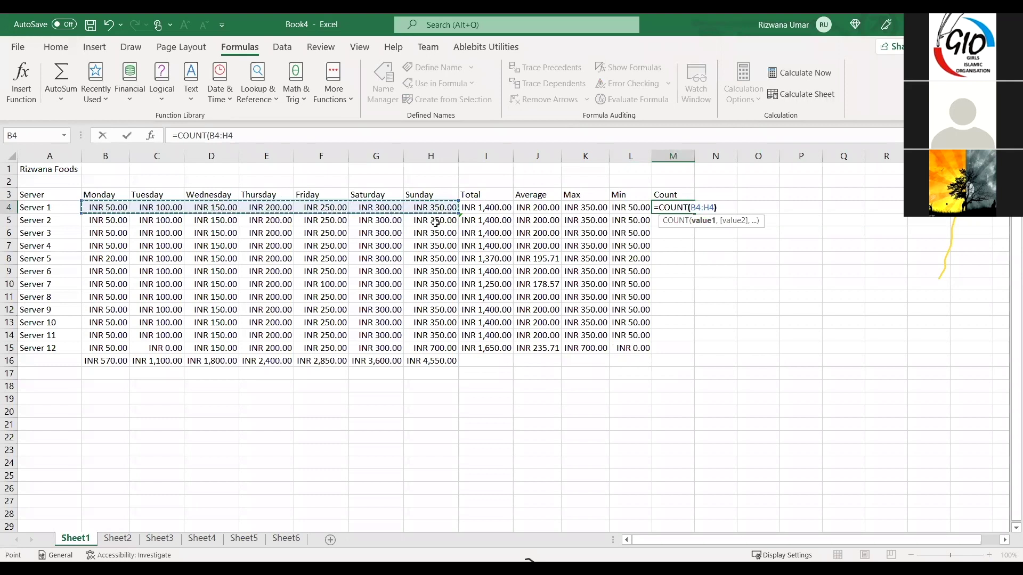
key("Return")
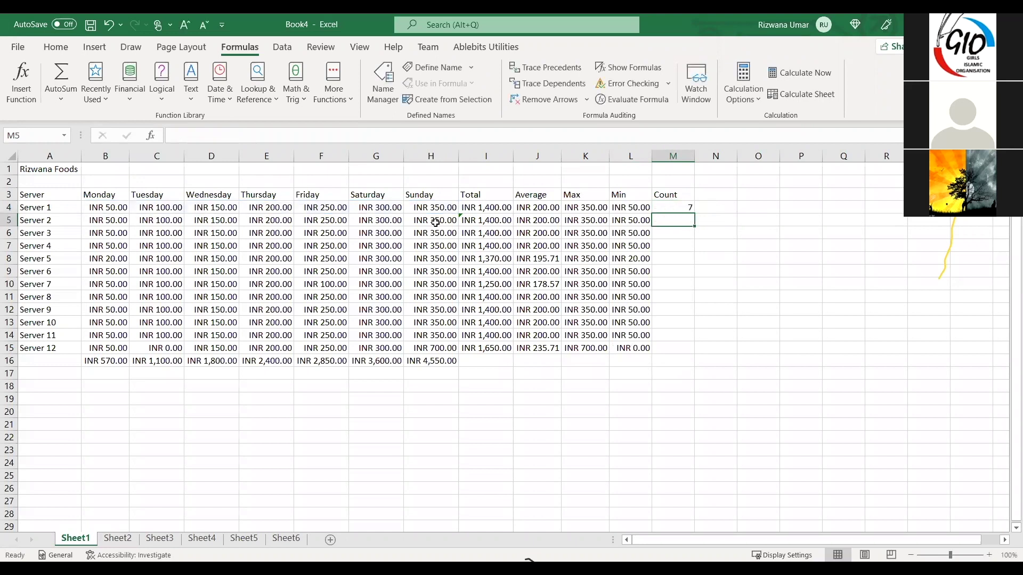
Fill the COUNT formula from M4 down to M15 for all servers
left_click(683, 208)
left_click_drag(696, 215, 697, 353)
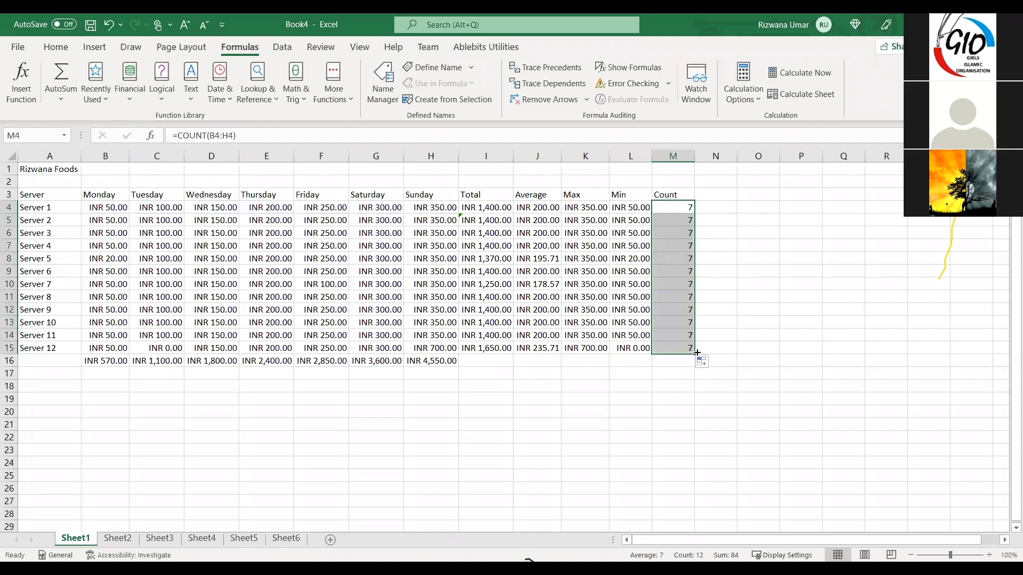
left_click(717, 335)
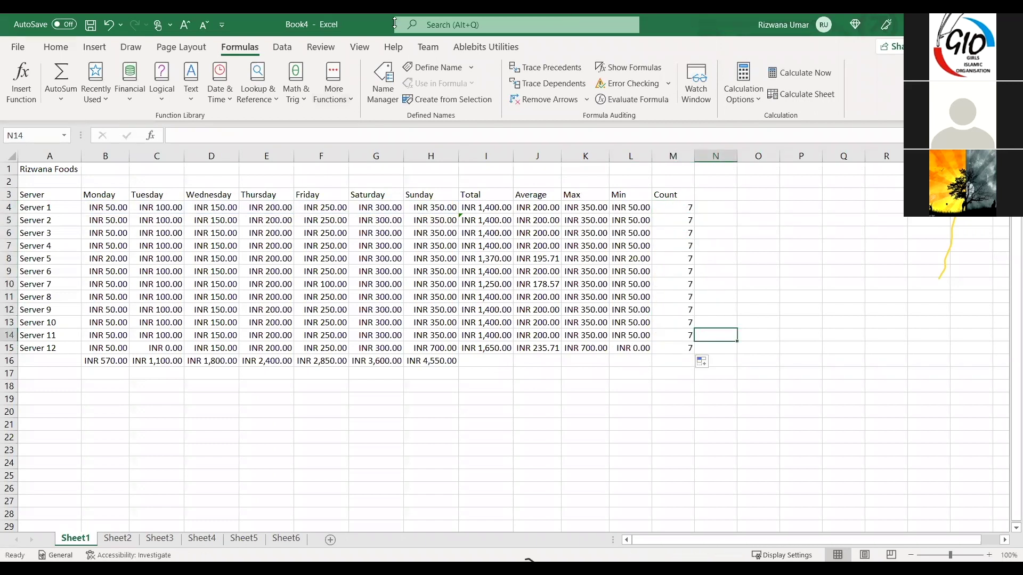
left_click(471, 195)
left_click(540, 194)
left_click(572, 196)
left_click(620, 195)
left_click(680, 195)
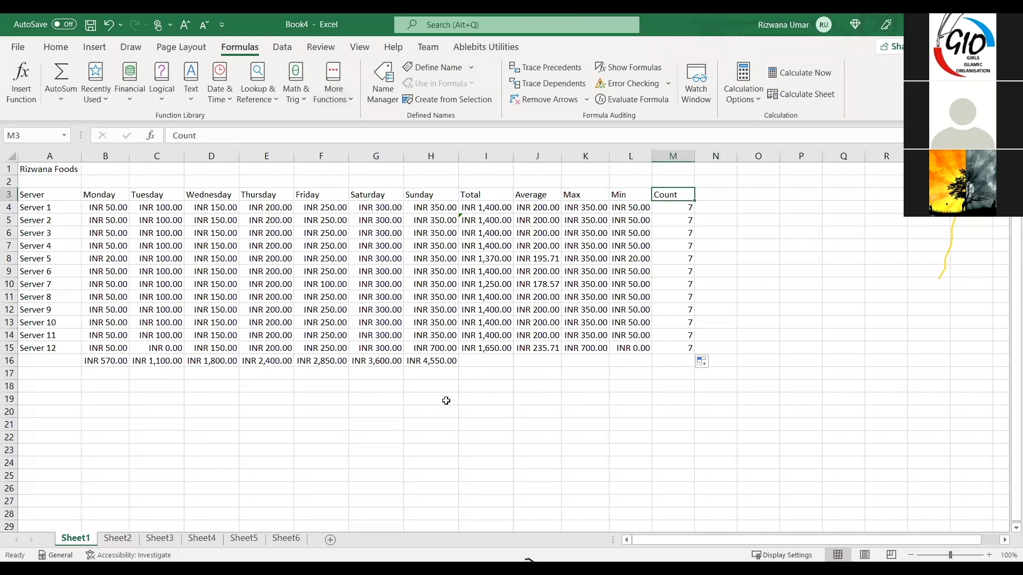
Label the daily totals row by entering Total in A16
left_click(44, 362)
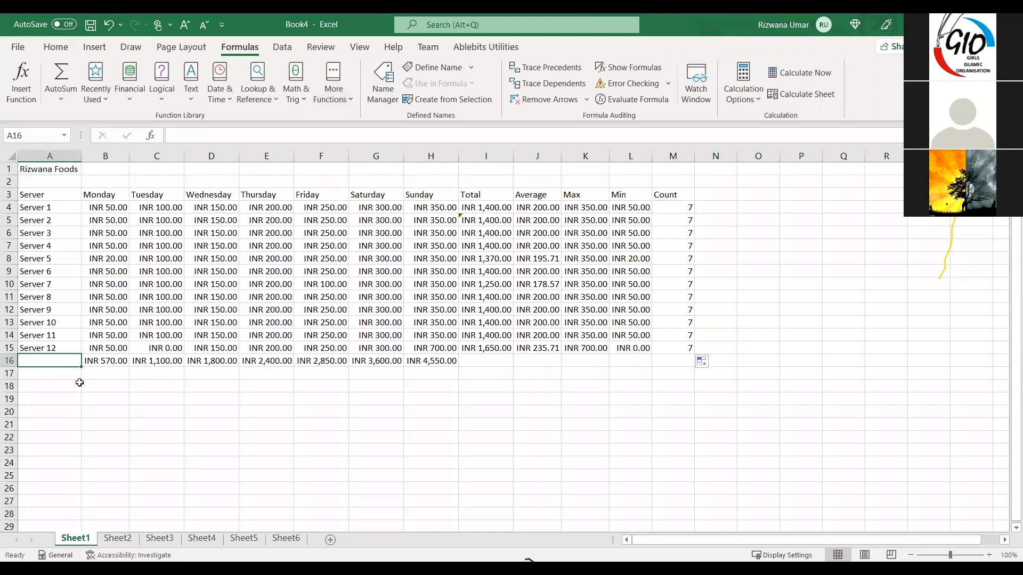
type("Tot")
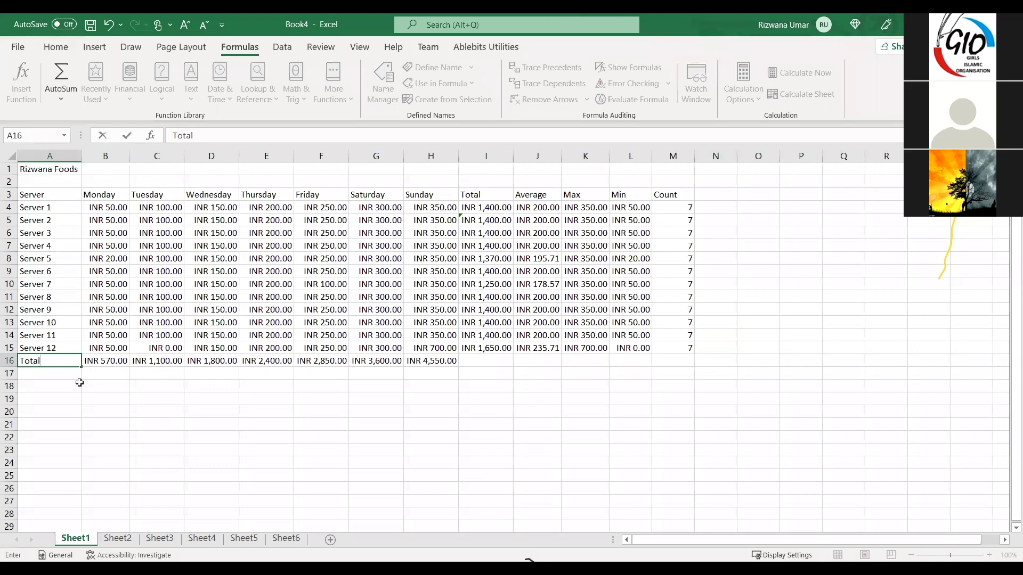
type("al")
left_click(185, 397)
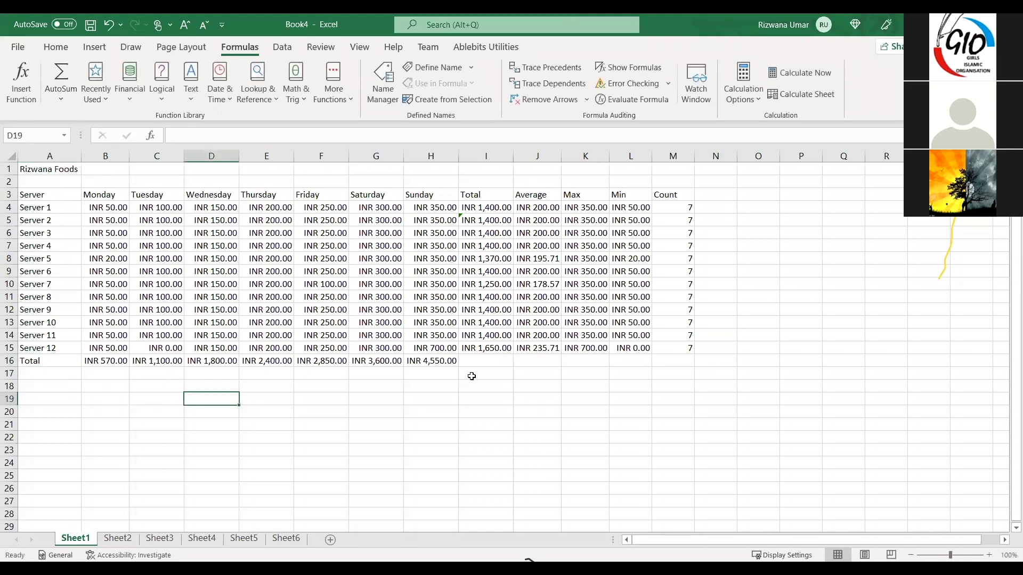
Look through the function categories and the most recently used functions available to insert, then leave without inserting one
left_click(486, 363)
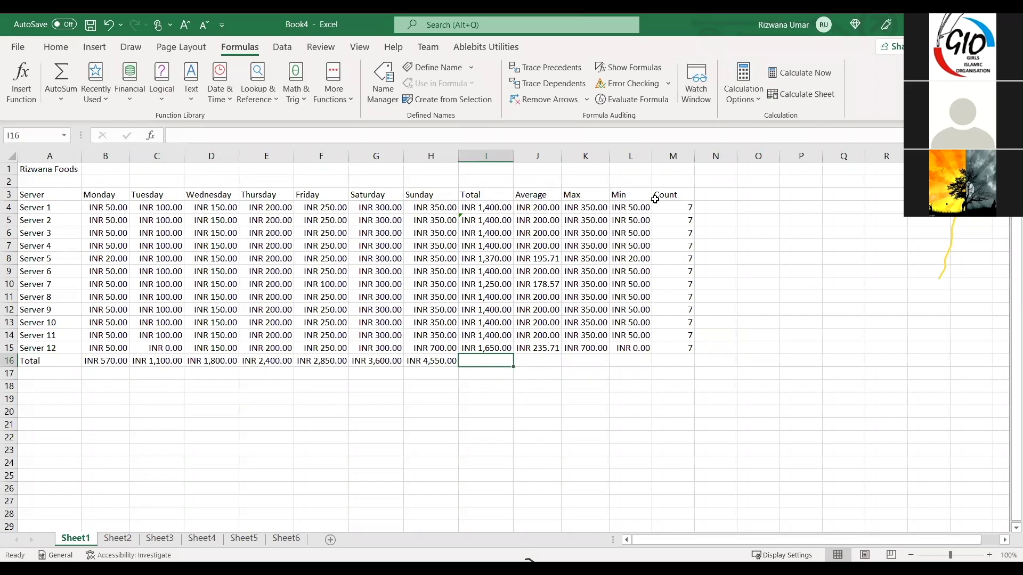
left_click(675, 200)
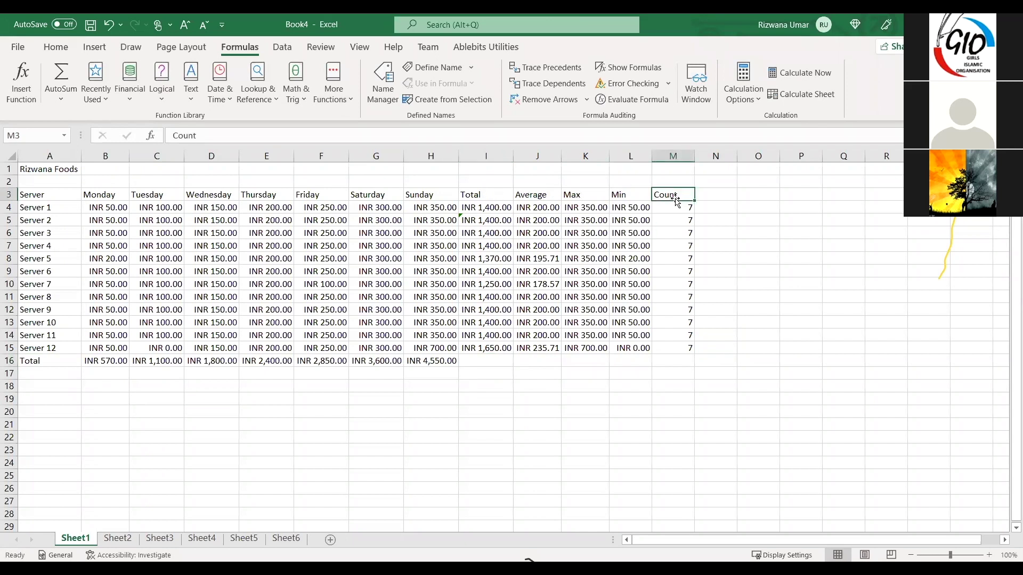
left_click(489, 195)
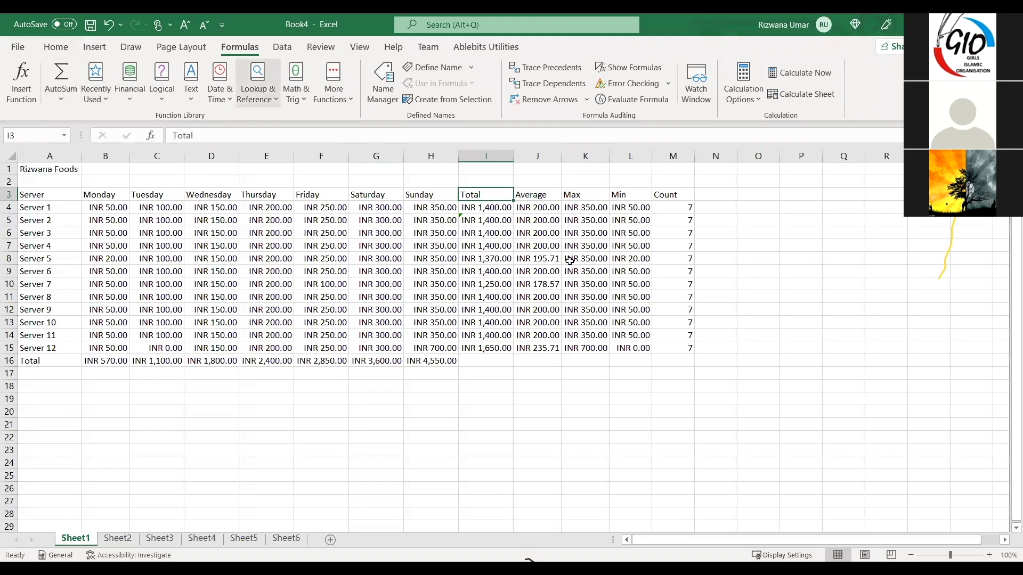
left_click(63, 101)
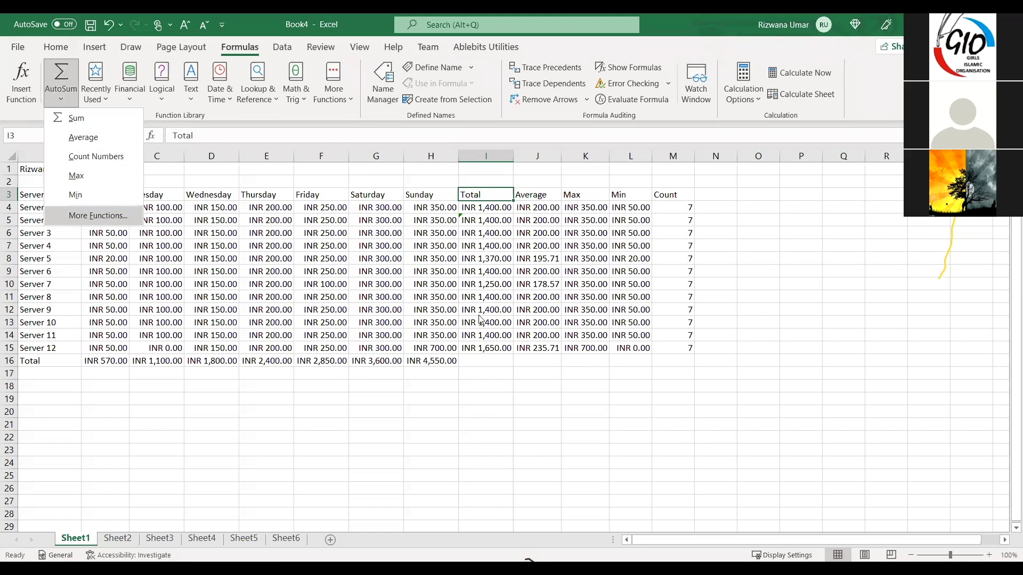
key("Return")
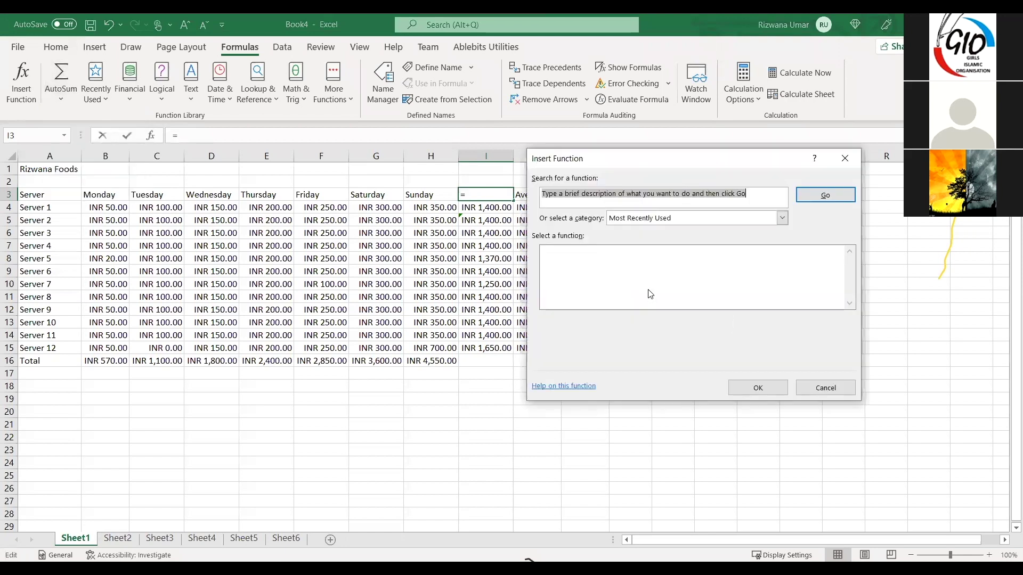
left_click(783, 219)
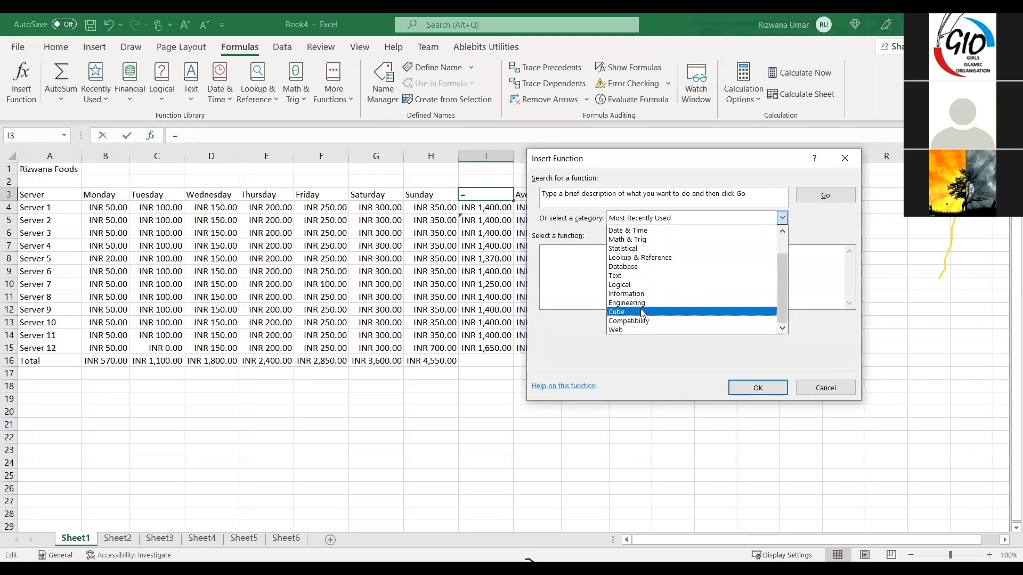
scroll(646, 278, "up", 1)
scroll(648, 274, "up", 2)
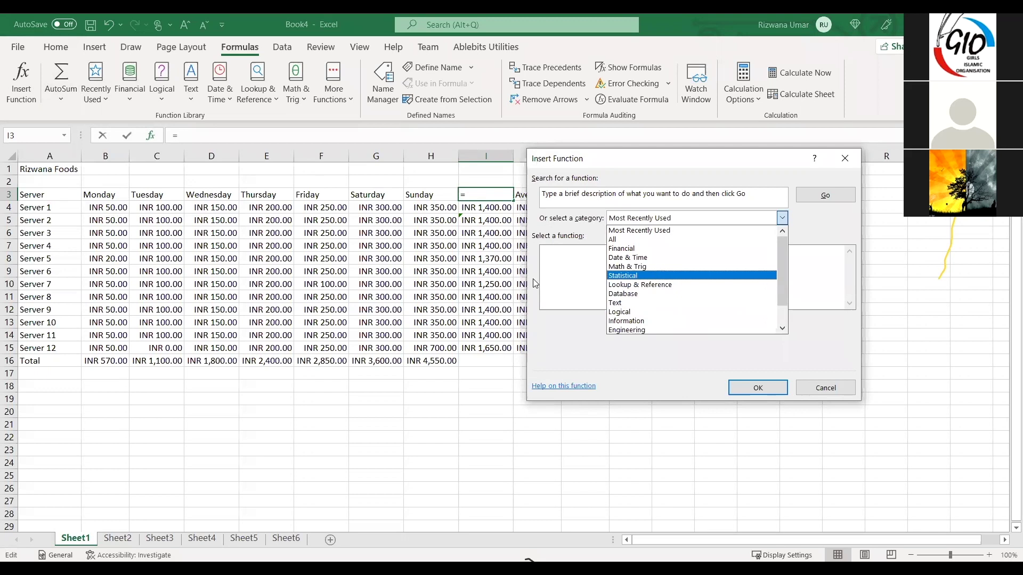
left_click(566, 284)
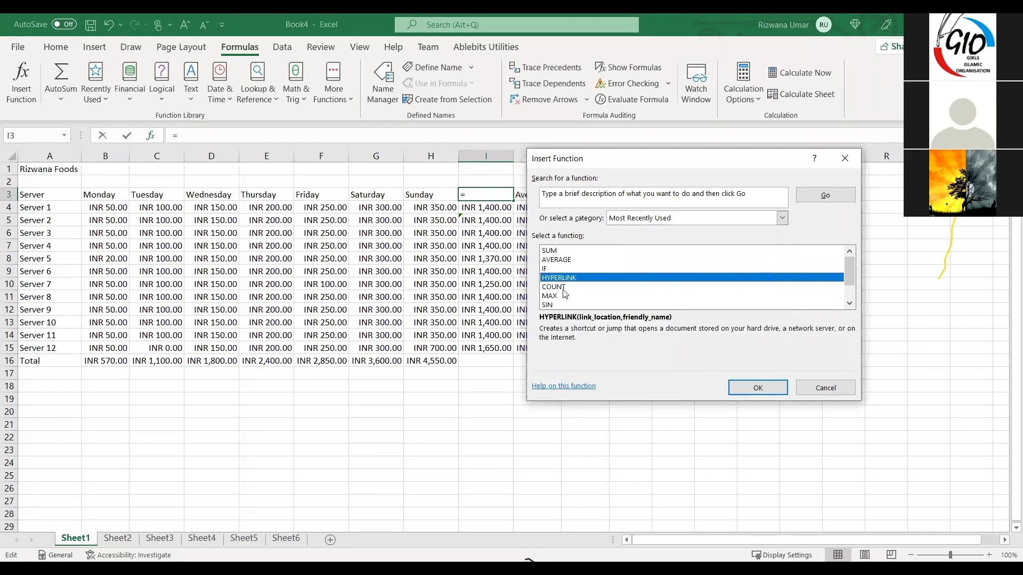
scroll(565, 293, "down", 1)
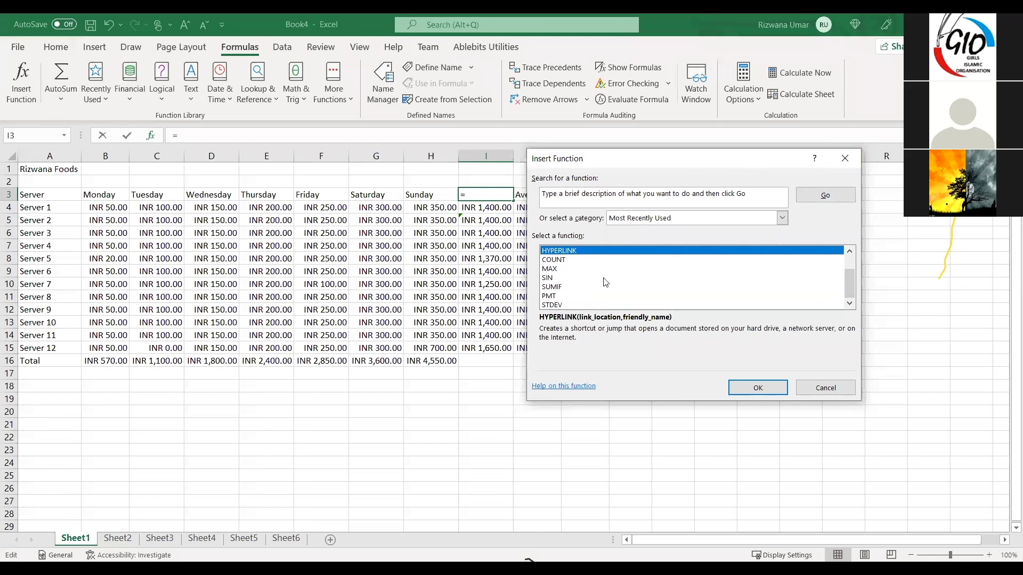
left_click(848, 158)
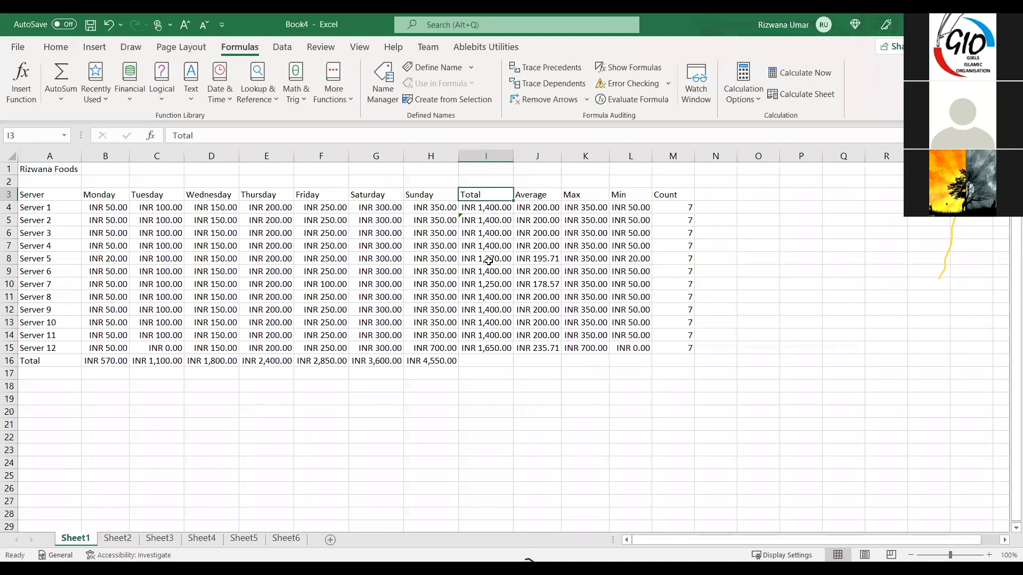
left_click_drag(537, 197, 676, 196)
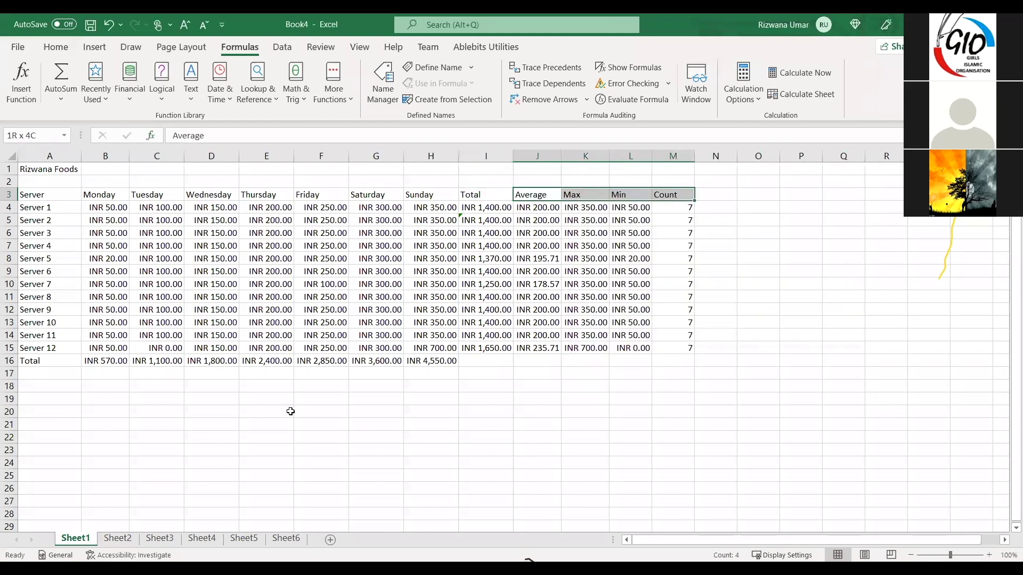
left_click(578, 409)
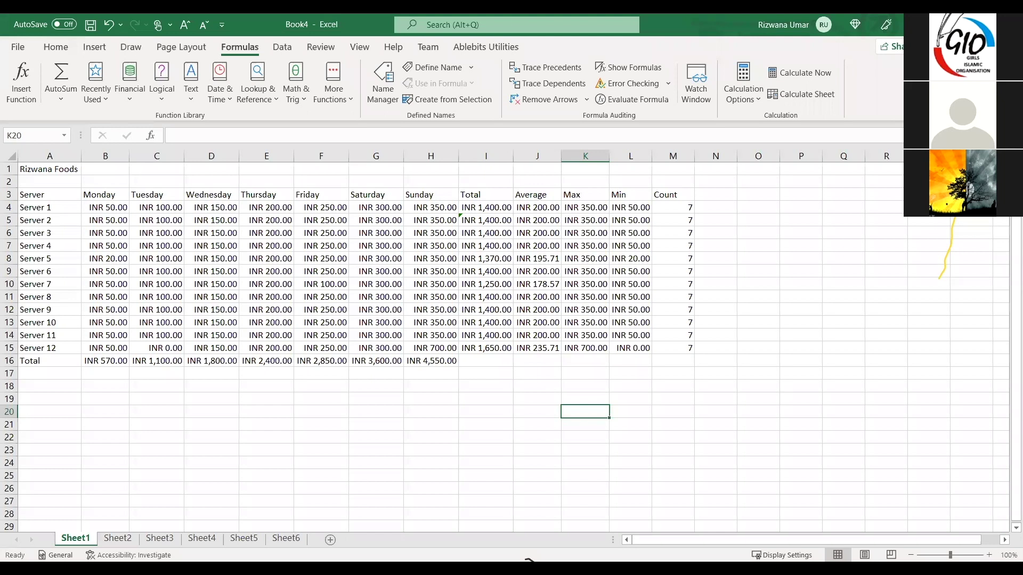
Enter Monday in C20 below the table and auto-fill the weekday series down to C32
left_click(169, 415)
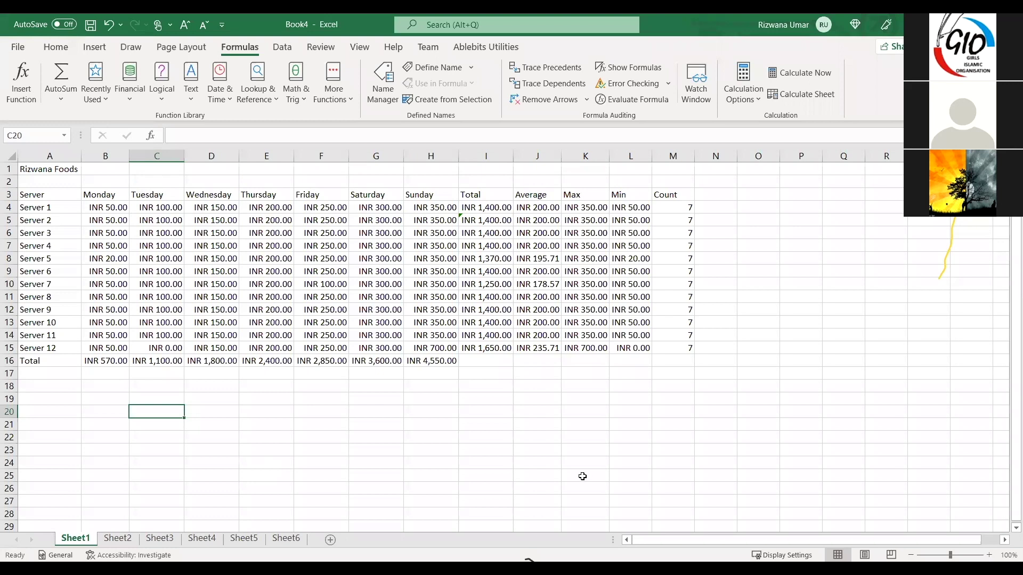
type("Monday")
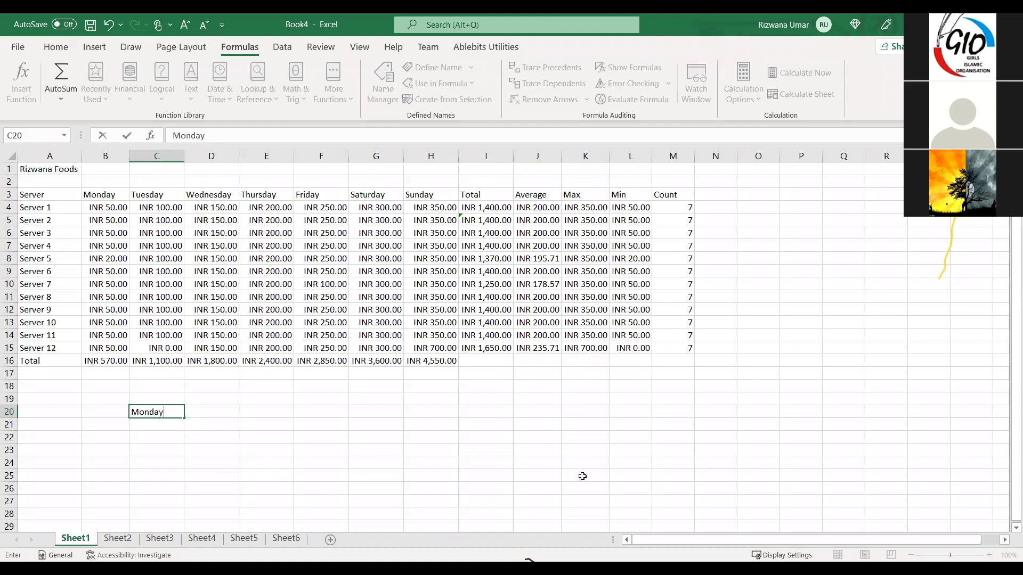
scroll(171, 378, "down", 2)
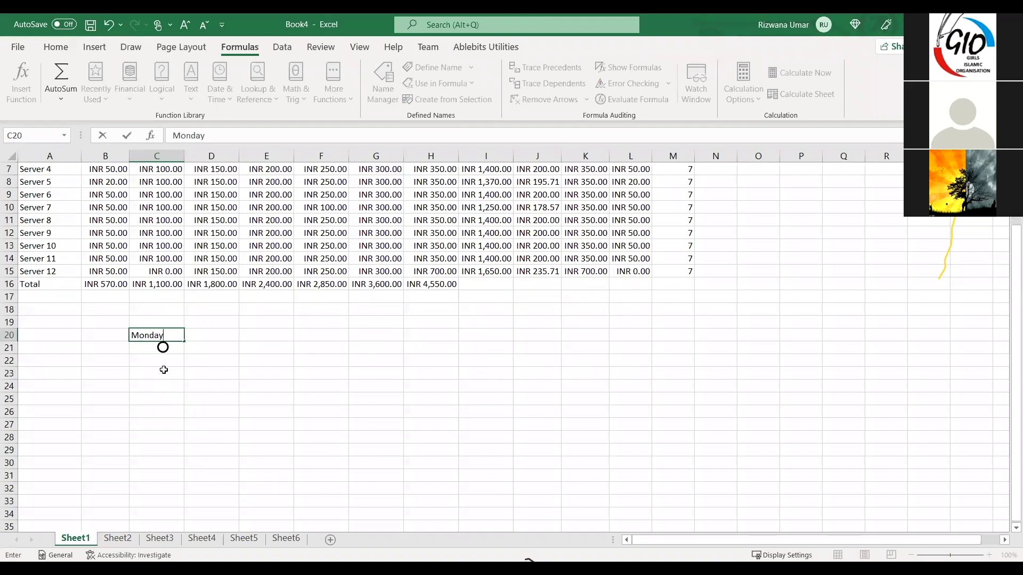
left_click(163, 370)
left_click(179, 340)
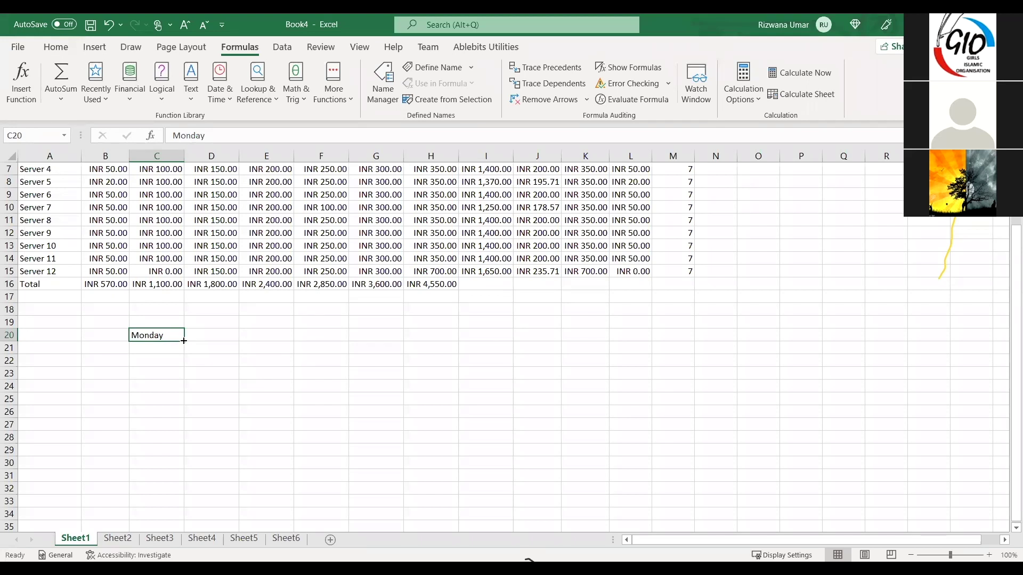
left_click_drag(184, 340, 184, 341)
left_click_drag(183, 340, 183, 341)
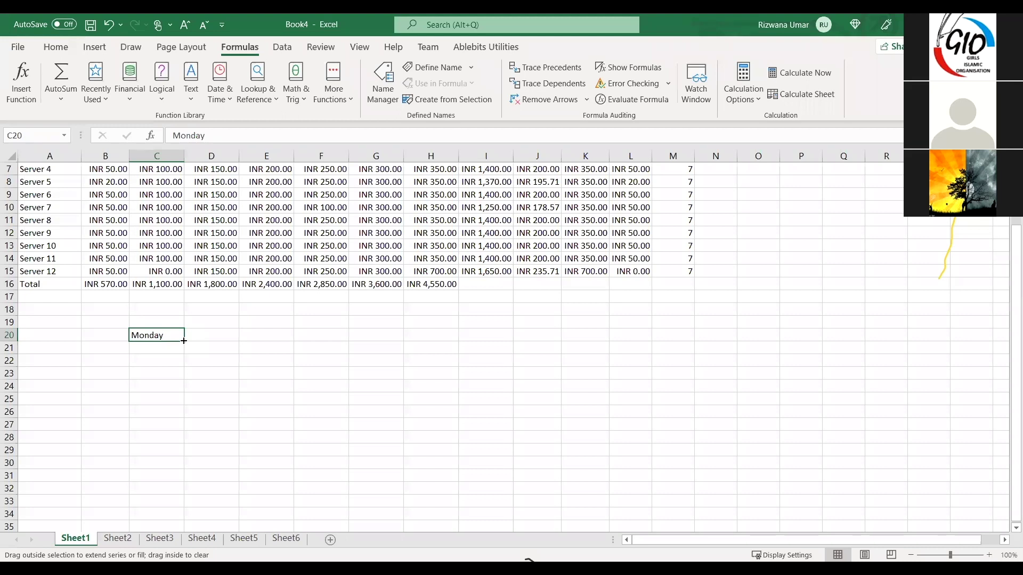
left_click_drag(183, 340, 149, 453)
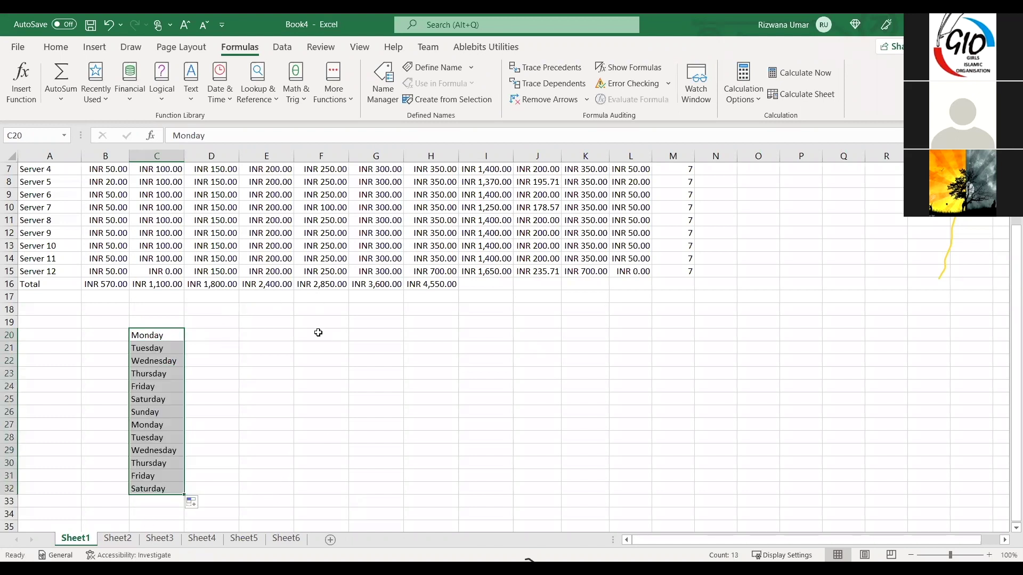
Enter the year 2010 in E20 and fill it down to E33
left_click(286, 335)
left_click(214, 333)
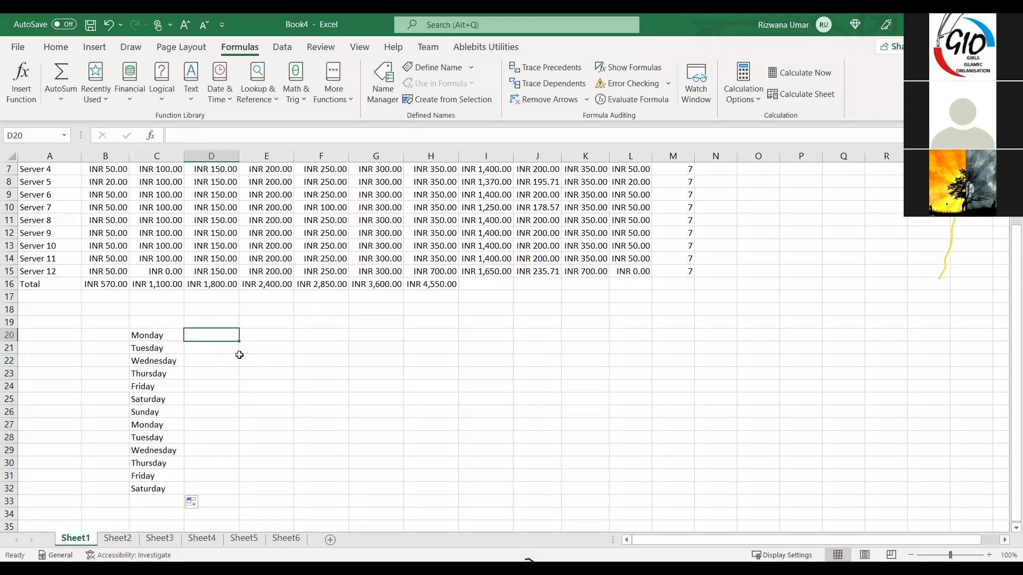
left_click(282, 339)
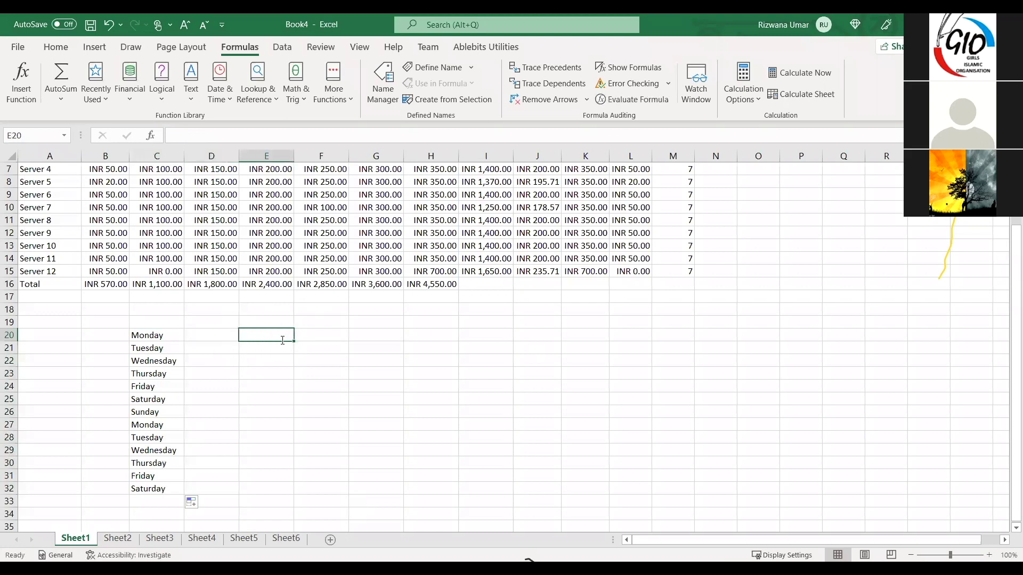
type("2010")
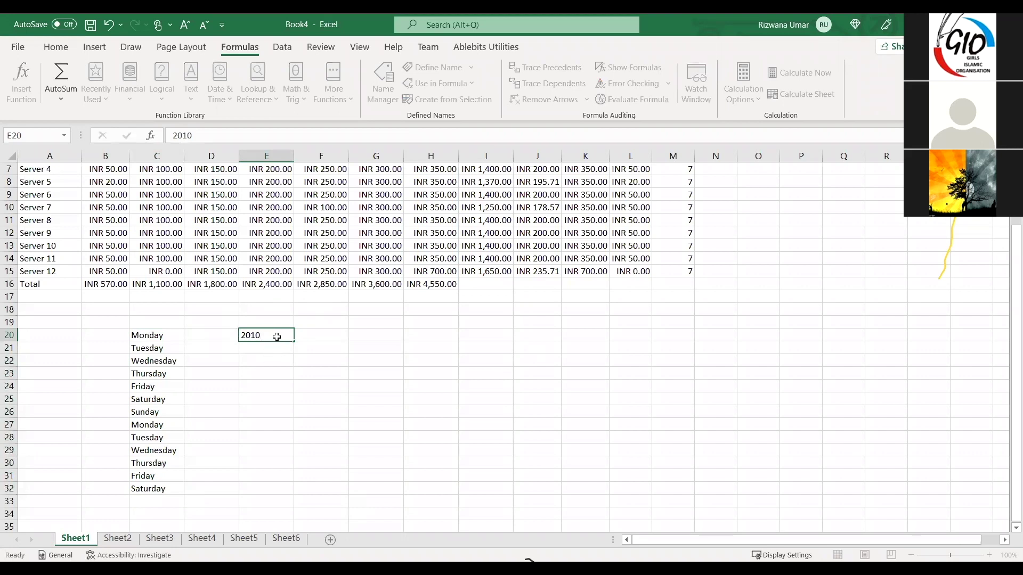
key("Return")
left_click(281, 336)
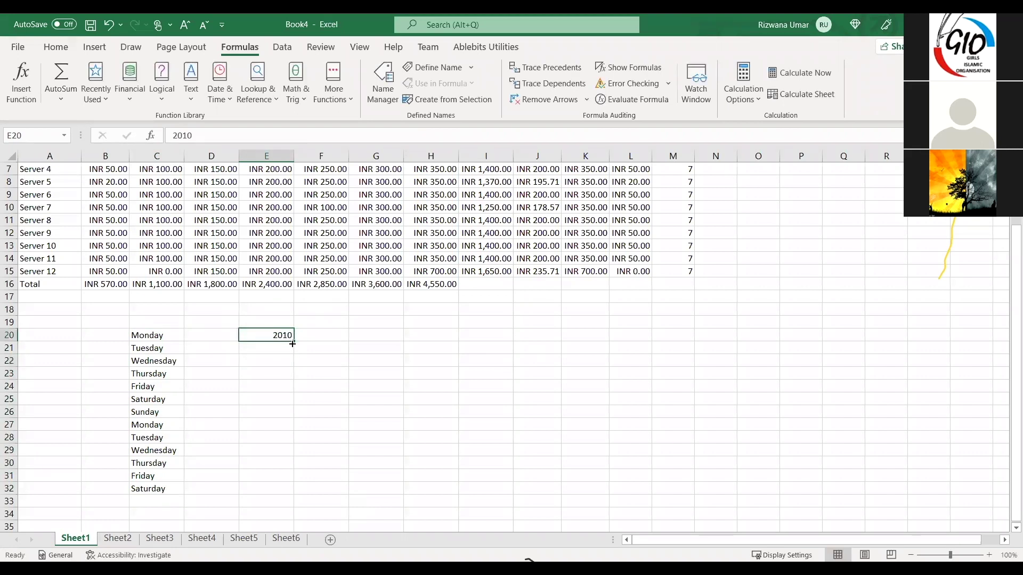
left_click_drag(294, 357, 294, 357)
mouse_move(276, 502)
left_mouse_down()
mouse_move(291, 514)
mouse_move(297, 504)
left_mouse_up()
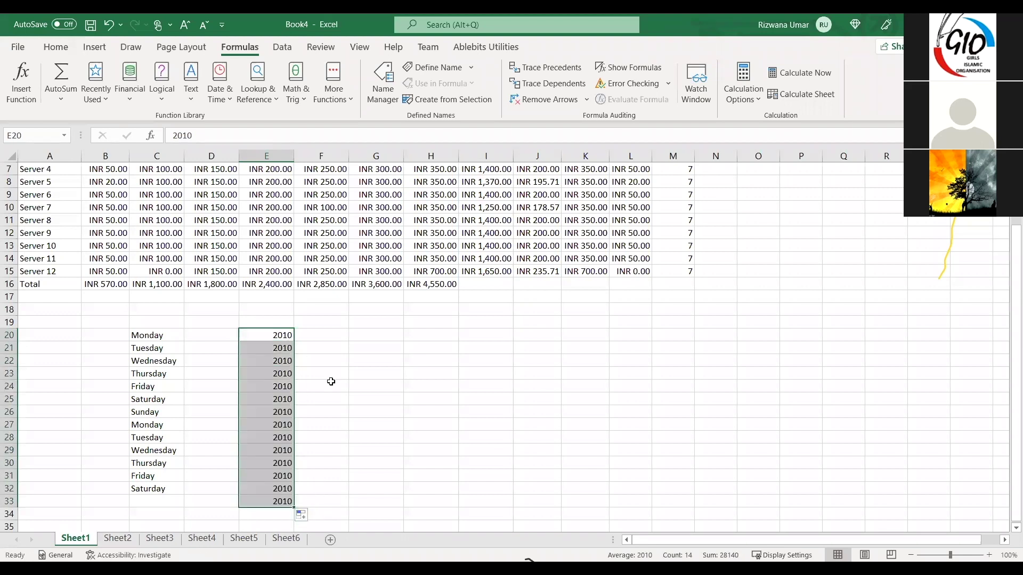
scroll(331, 382, "down", 2)
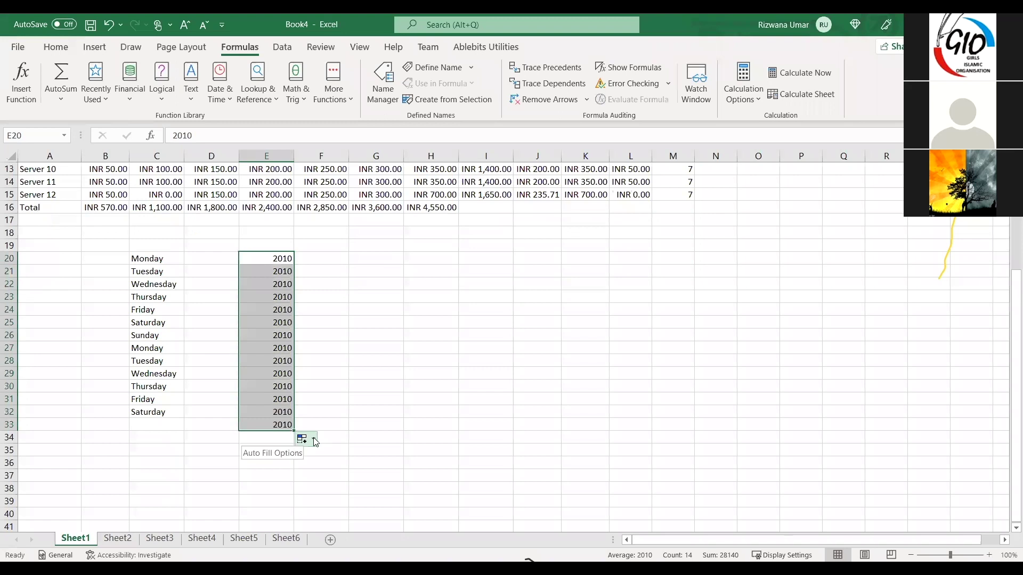
Change the copied years in E20:E33 to an increasing sequence with the Fill Series option
left_click(314, 440)
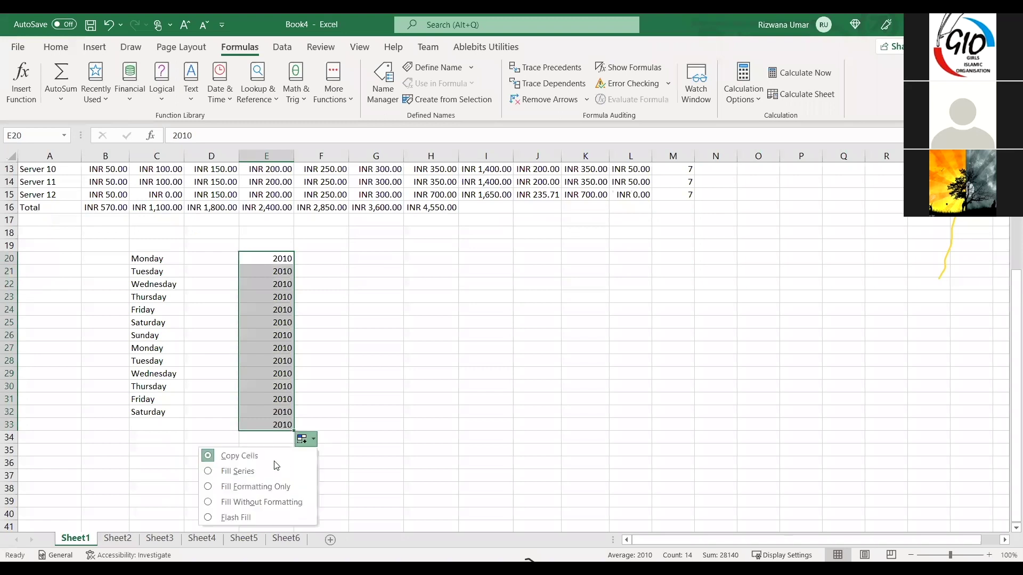
left_click(232, 472)
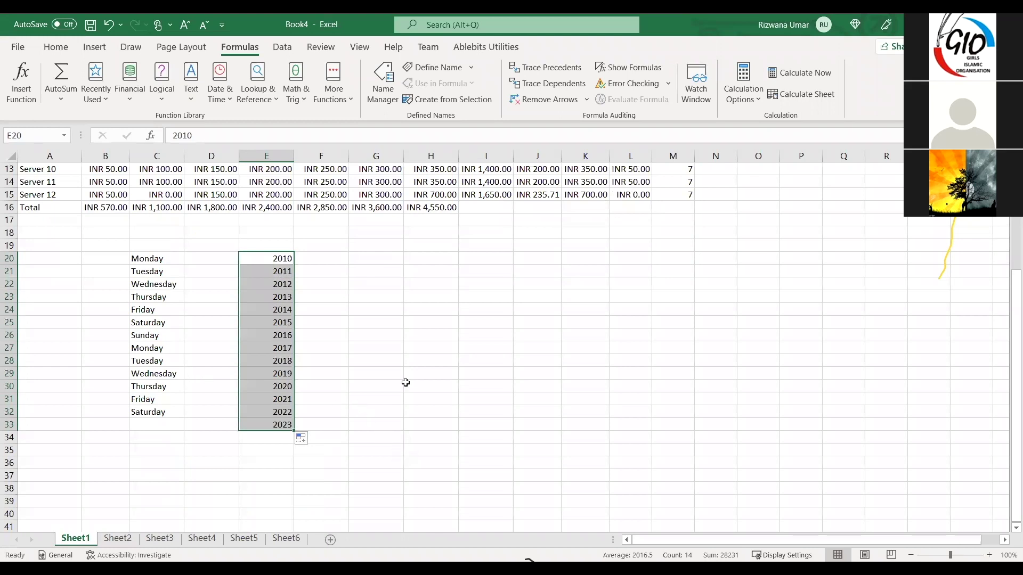
Clear the weekday and year series from C19:E34 below the sales table
left_click_drag(134, 244, 277, 437)
key("Delete")
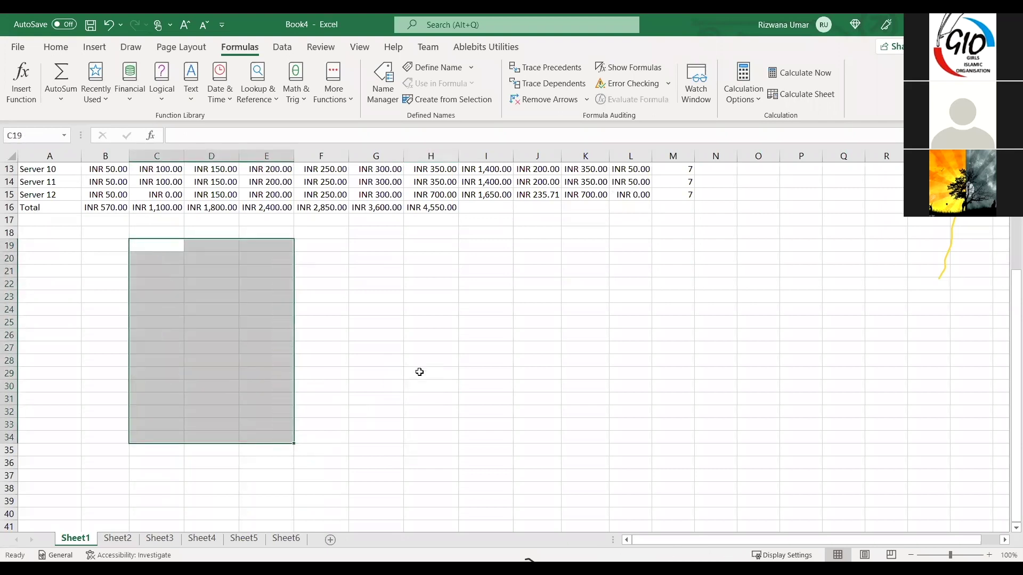
scroll(418, 368, "up", 4)
left_click(56, 172)
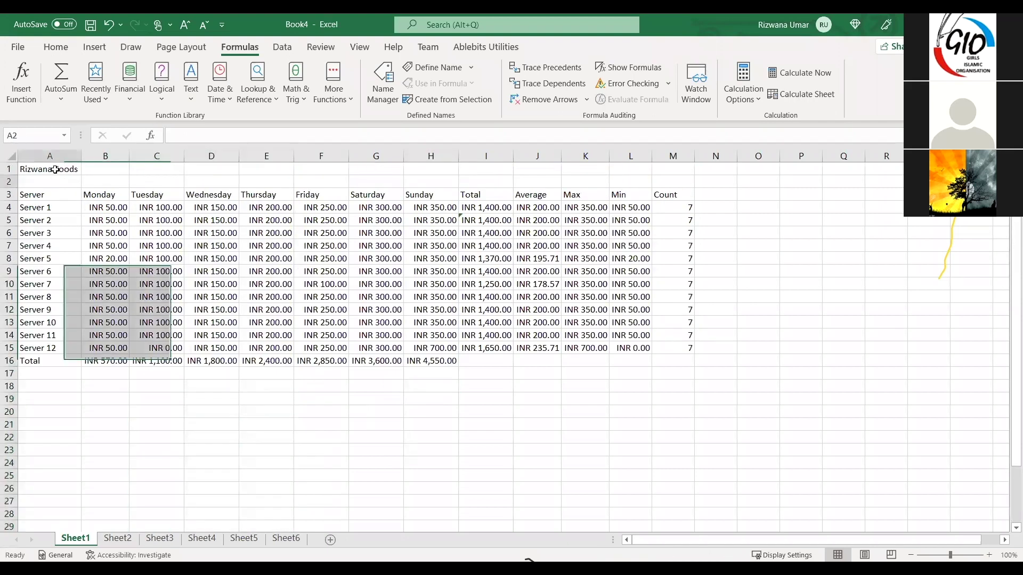
left_click(724, 375)
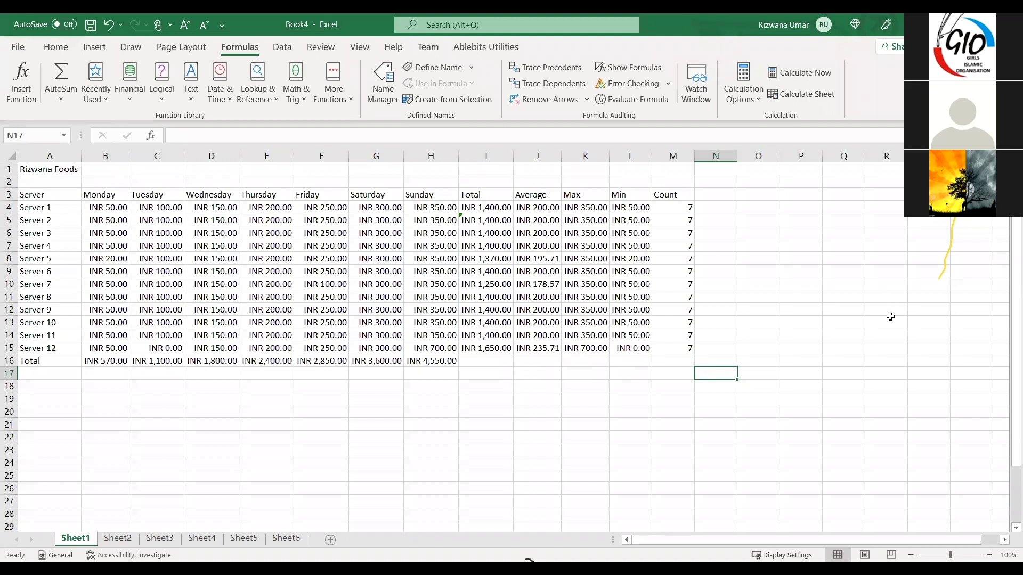
Enter the year 2010 in Q8 beside the table and fill it down to Q24
scroll(876, 254, "down", 1)
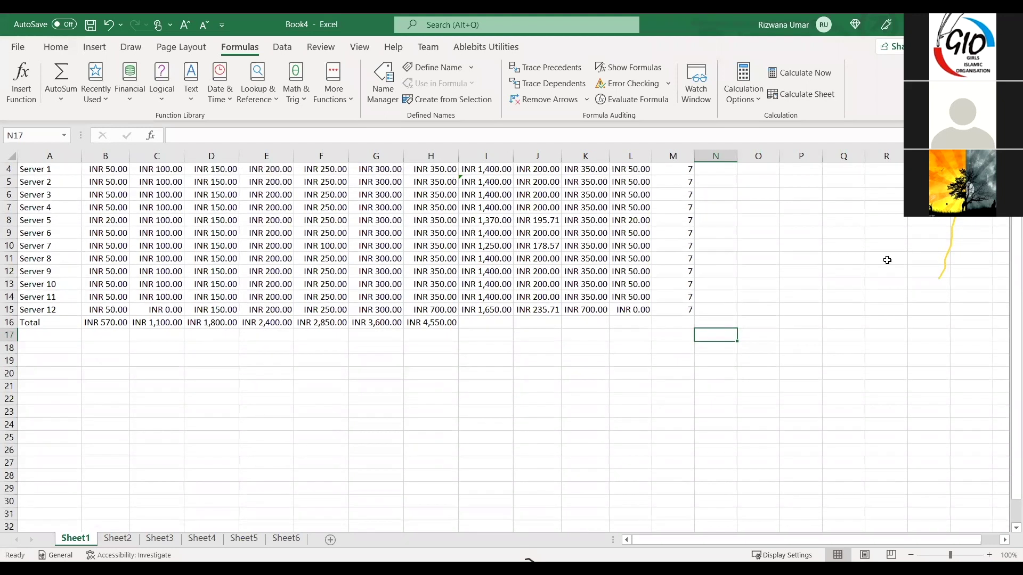
left_click(848, 221)
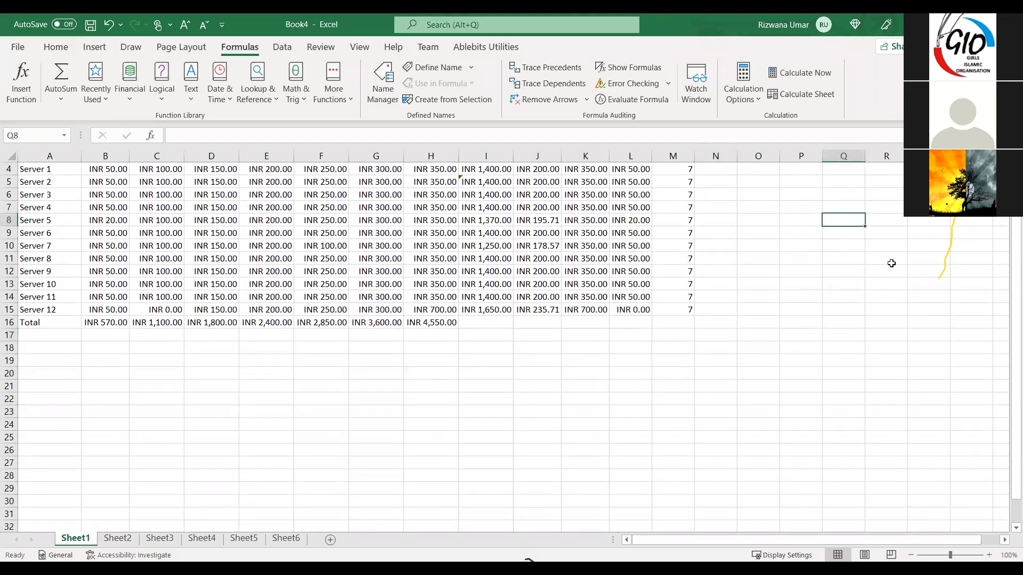
type("2010")
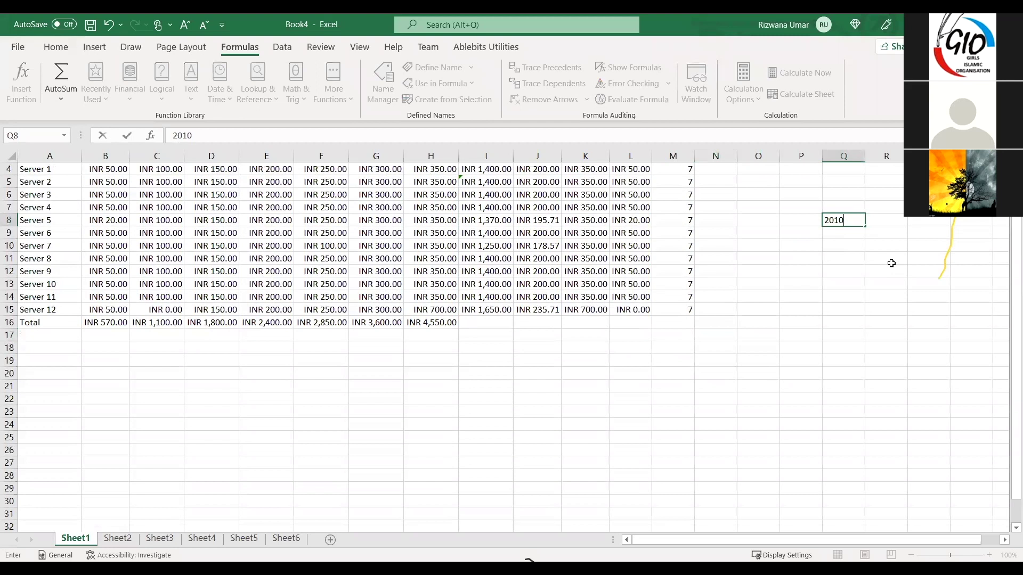
left_click(841, 223)
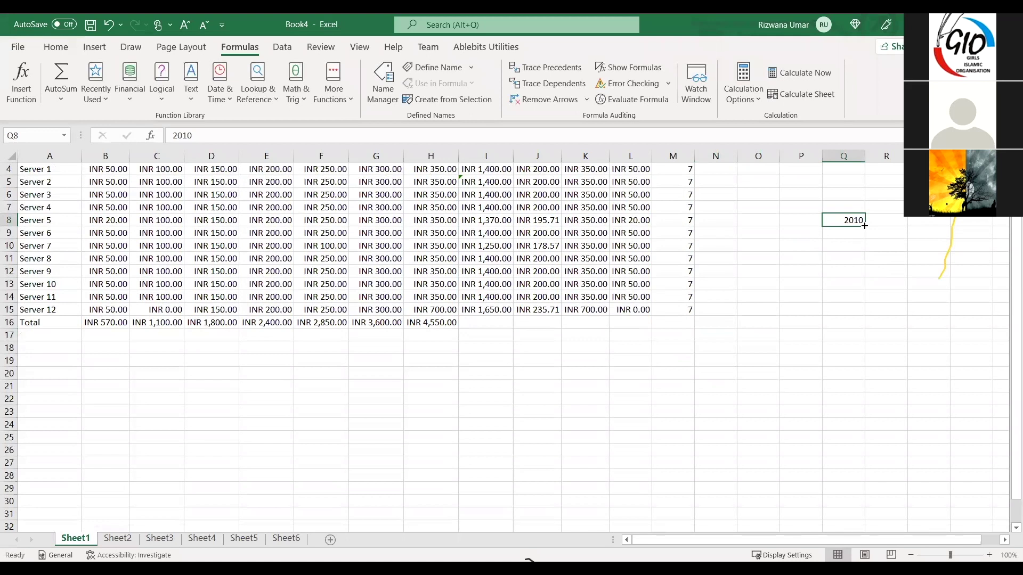
left_click_drag(864, 226, 863, 239)
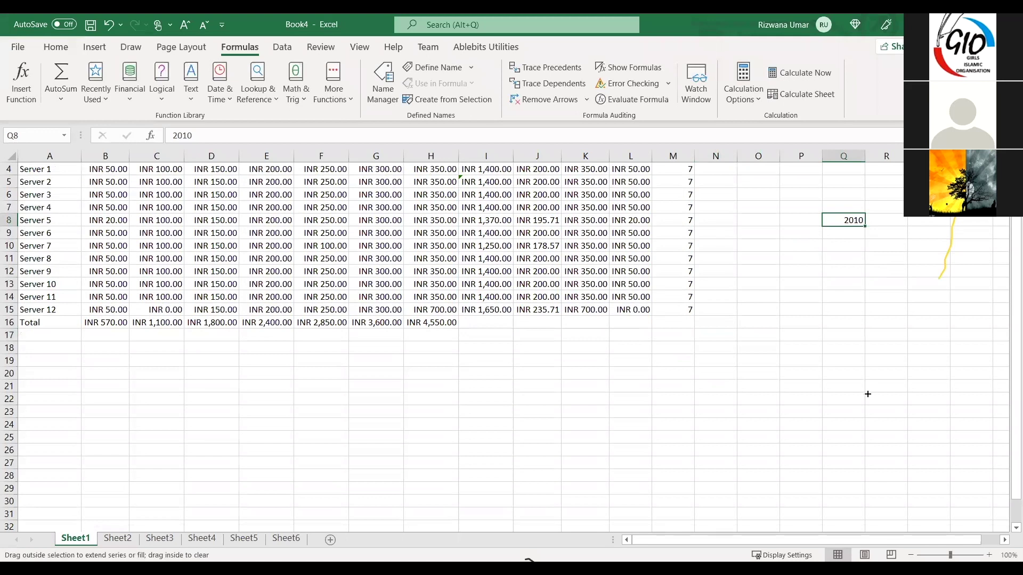
left_click_drag(867, 395, 868, 429)
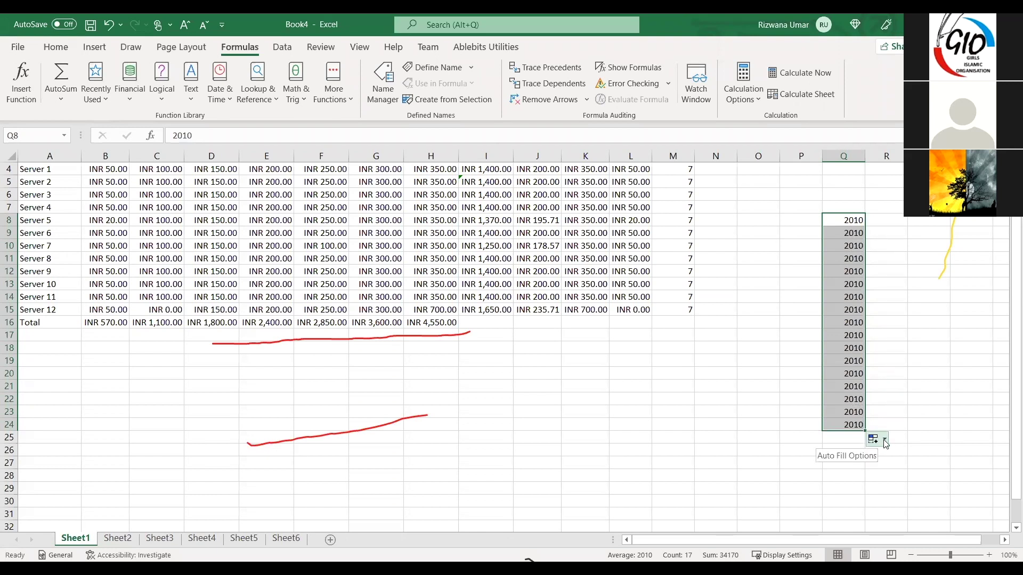
Turn the repeated years in Q8:Q24 into consecutive years with the Fill Series option
left_click(885, 440)
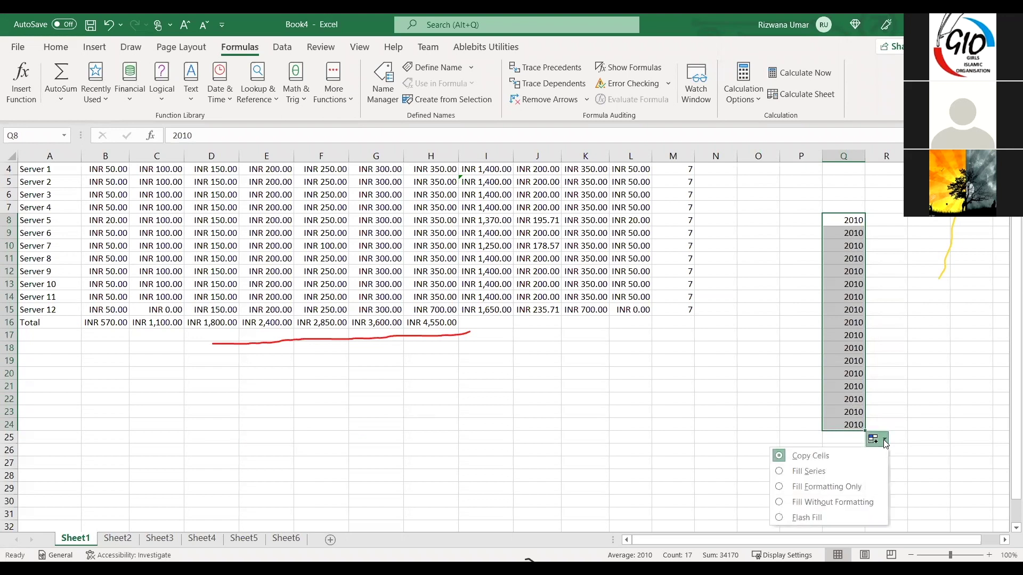
left_click(810, 473)
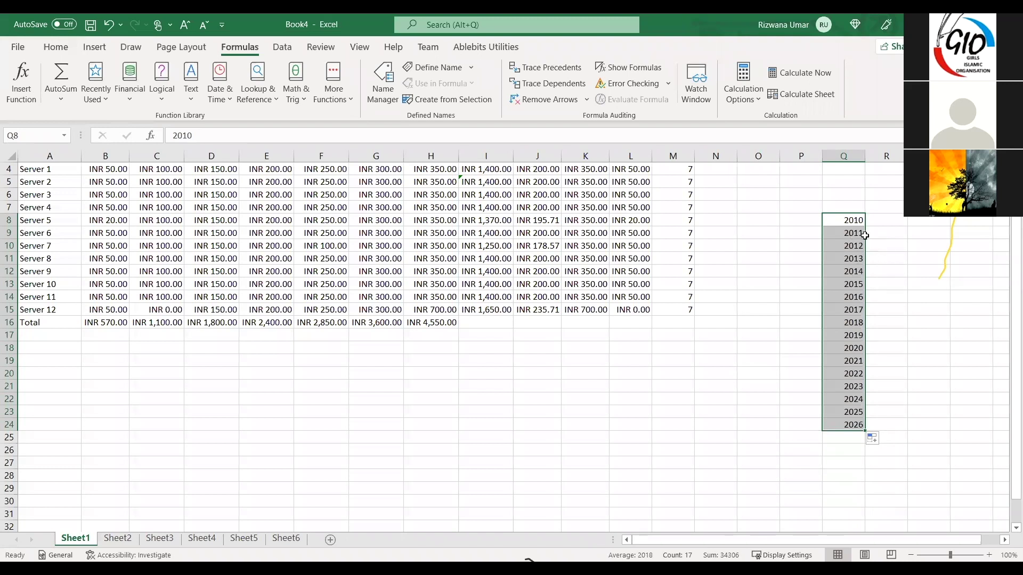
left_click(874, 253)
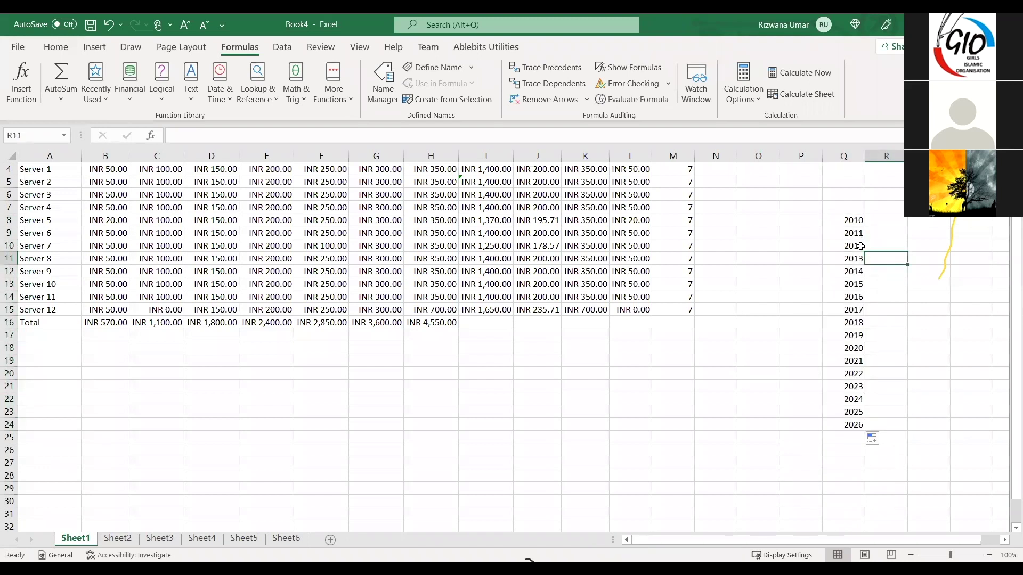
left_click(857, 424)
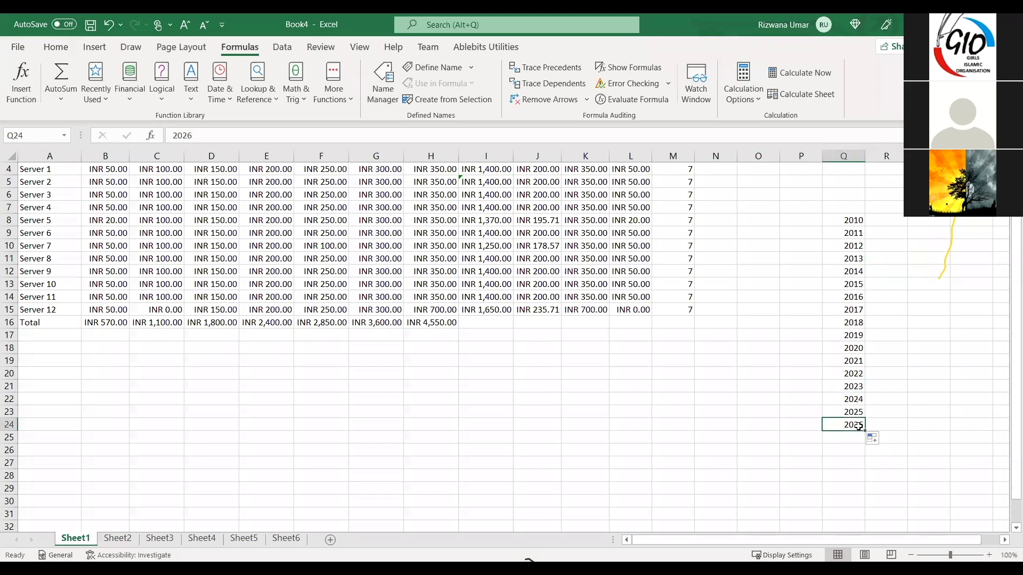
left_click(891, 219)
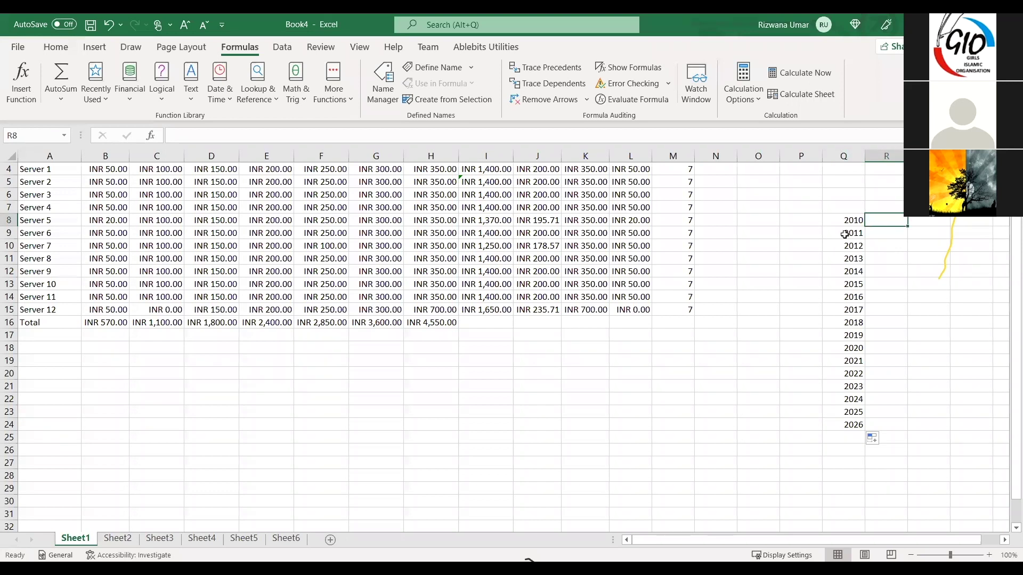
Enter jan in P8 and auto-fill the month series down to P23
left_click(809, 227)
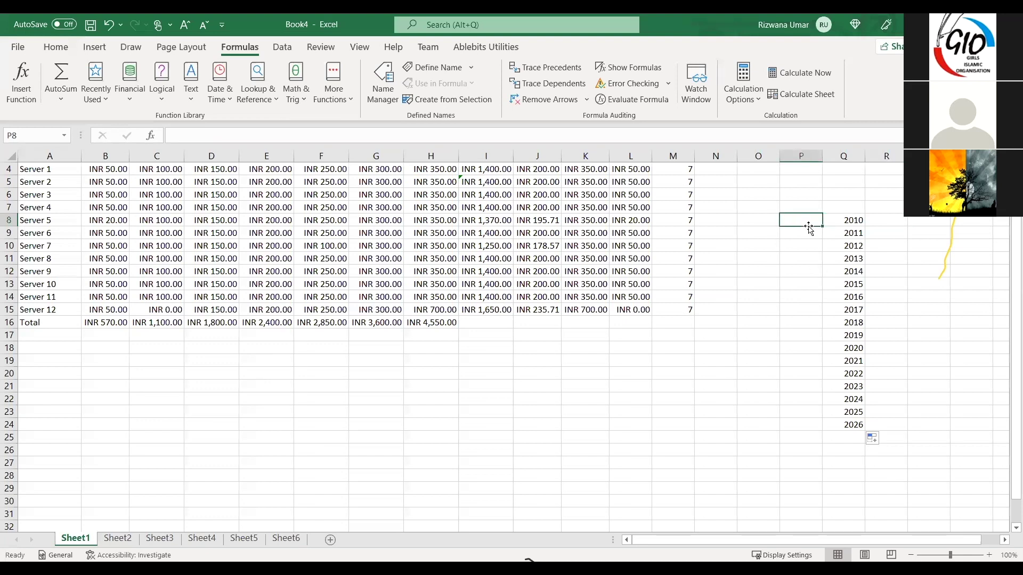
type("jan")
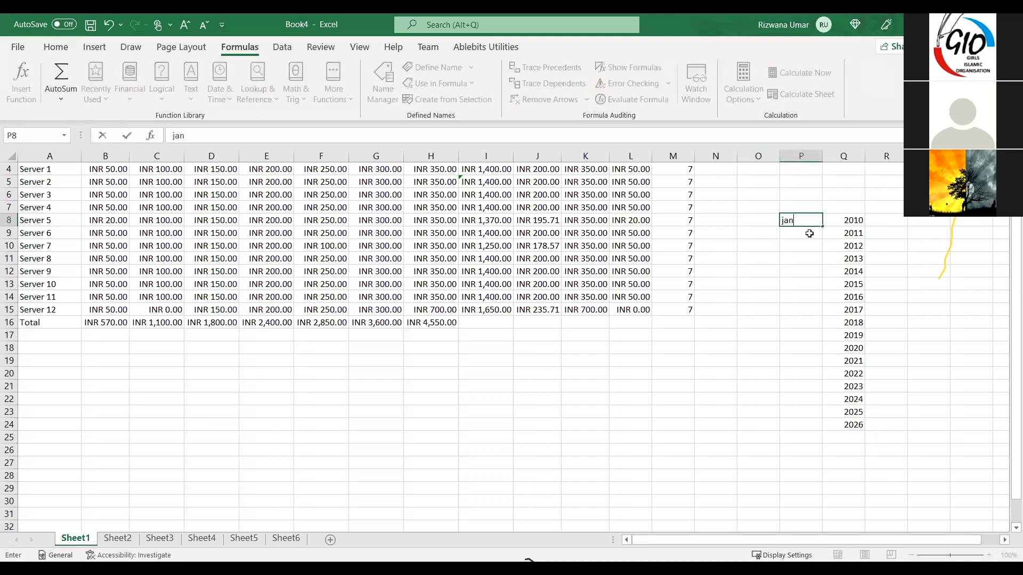
left_click(812, 220)
left_click_drag(822, 226, 815, 417)
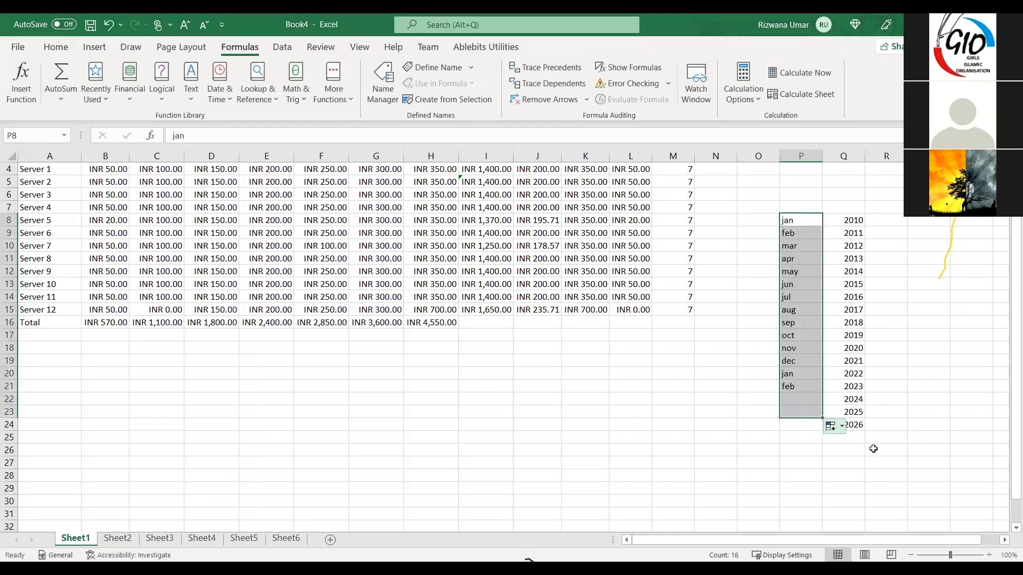
Enter 1 in R8 and fill it down to R23 as consecutive numbers with the Fill Series option
left_click(915, 222)
key("Left")
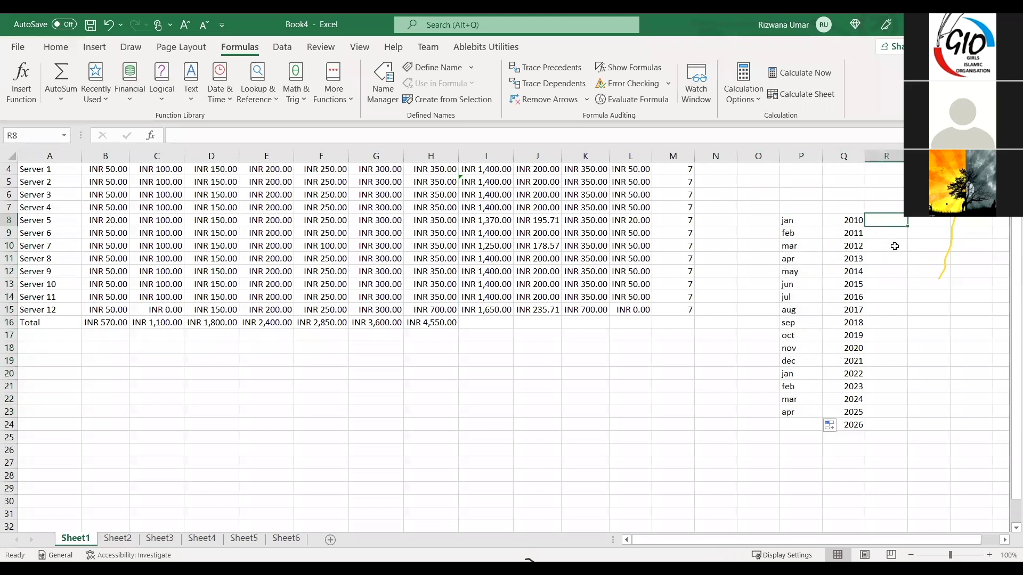
type("1")
key("ctrl+Return")
left_click_drag(907, 226, 896, 419)
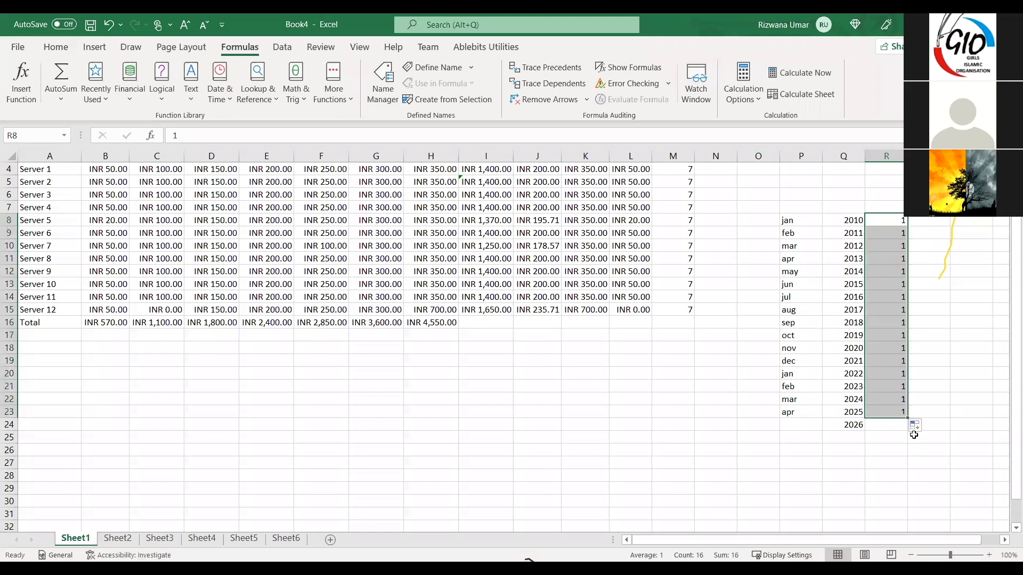
left_click(916, 426)
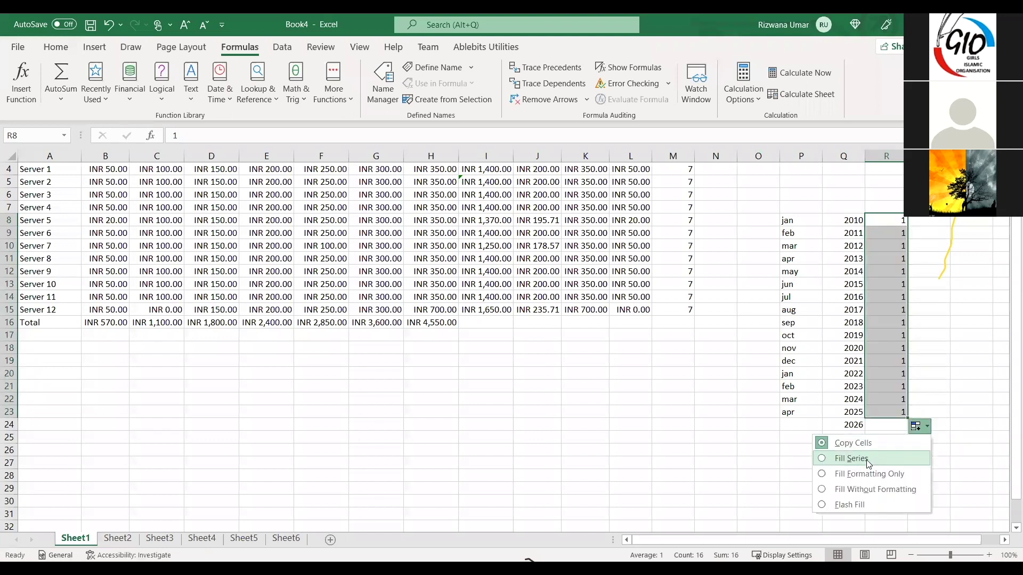
left_click(852, 459)
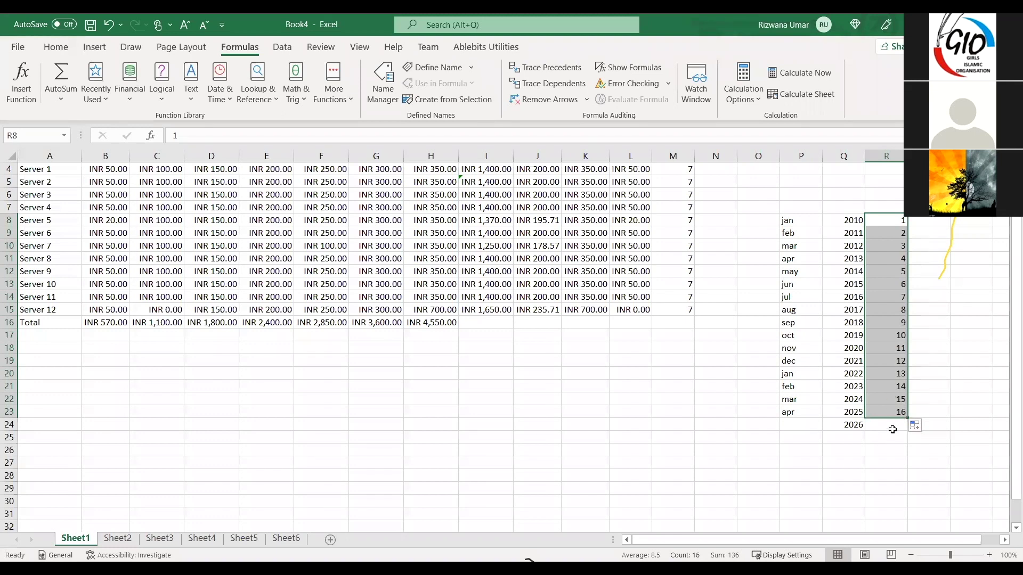
left_click(896, 427)
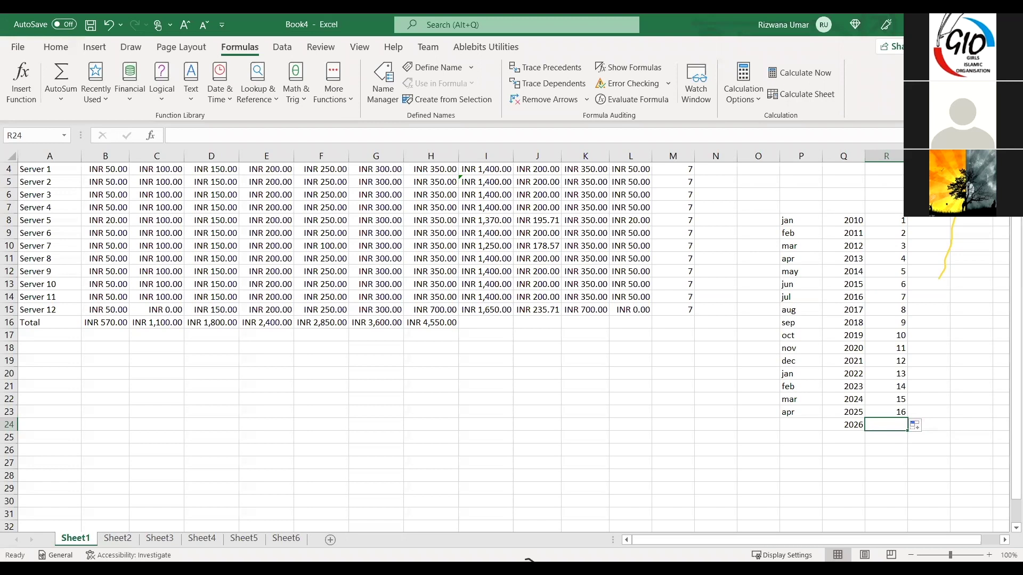
Clear the month, year and number series from P8:S25
left_click_drag(788, 221, 928, 435)
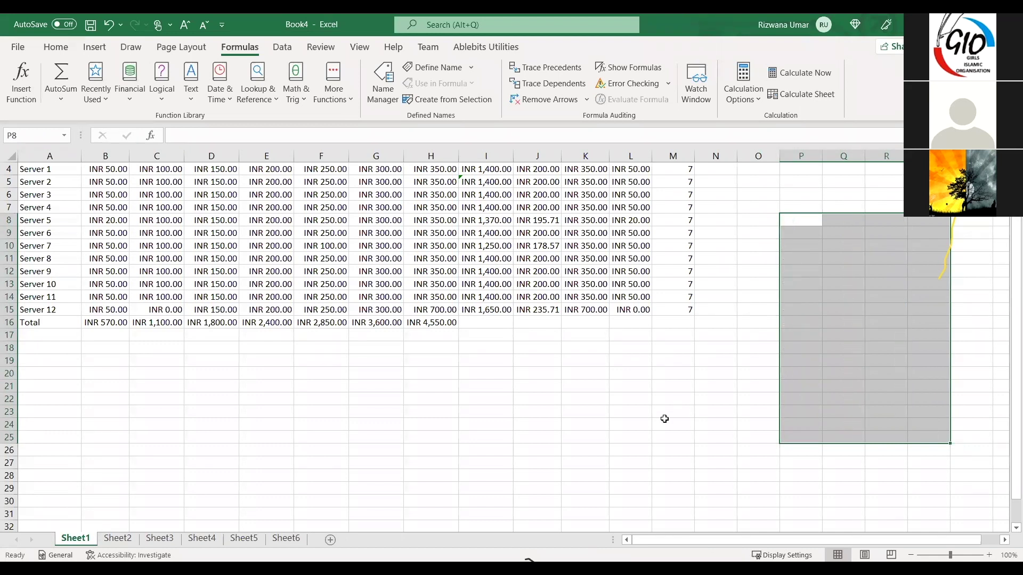
left_click(681, 412)
scroll(671, 400, "up", 1)
scroll(666, 394, "up", 1)
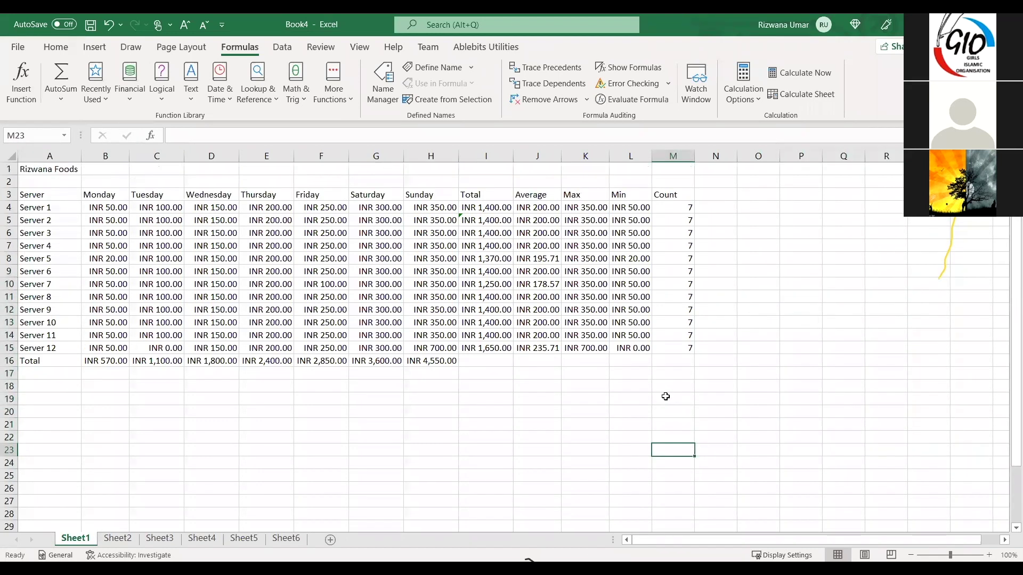
Insert a blank column B between the Server and Monday columns
left_click(105, 157)
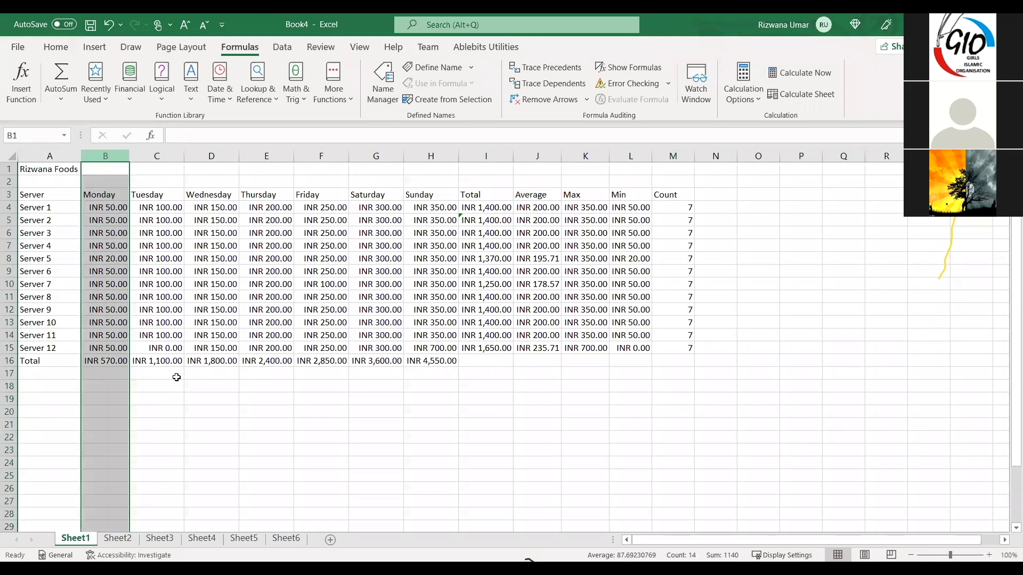
left_click(194, 388)
left_click(101, 157)
right_click(106, 158)
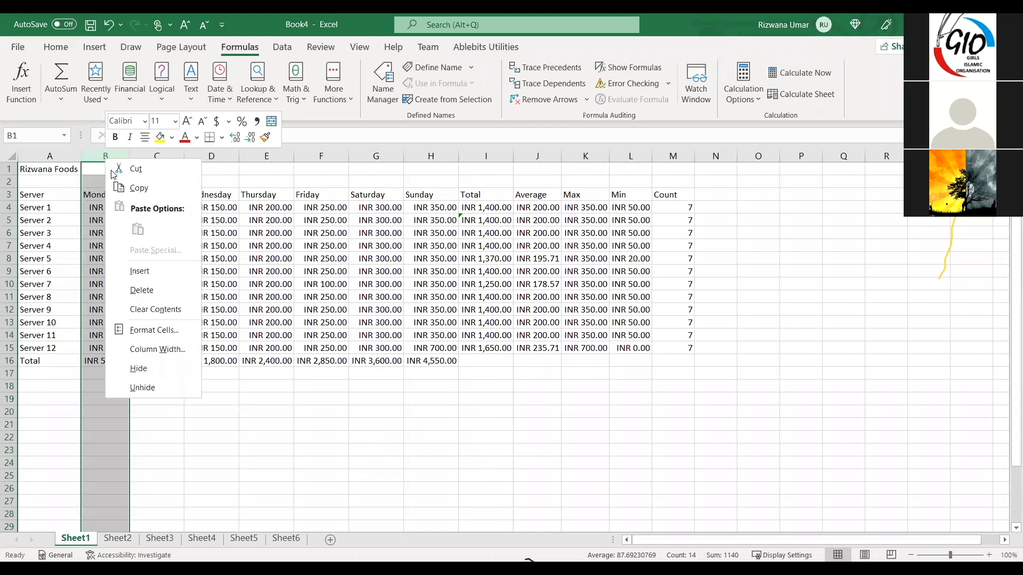
left_click(164, 279)
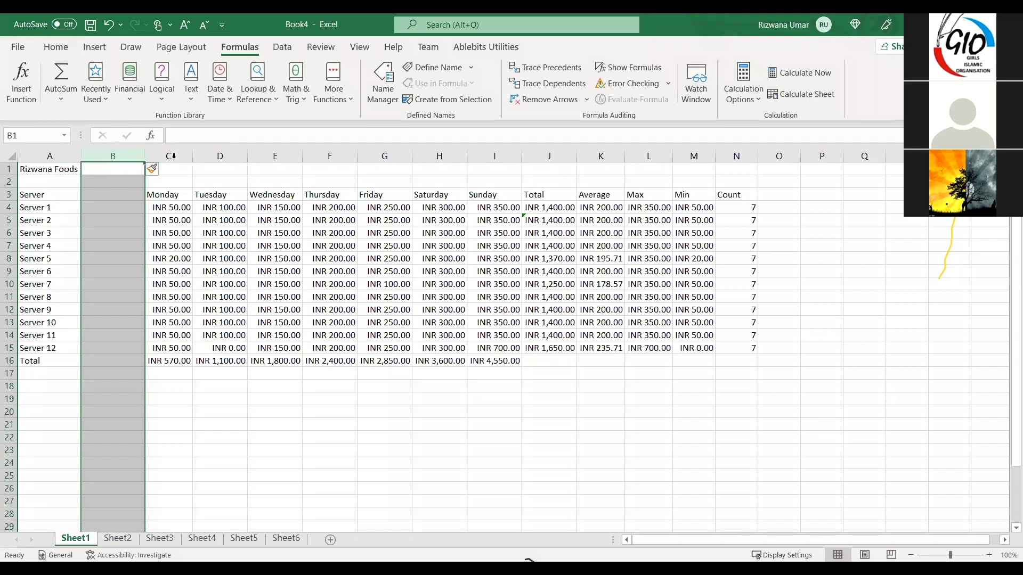
Insert a second blank column directly before the Monday column, at column C
left_click(171, 156)
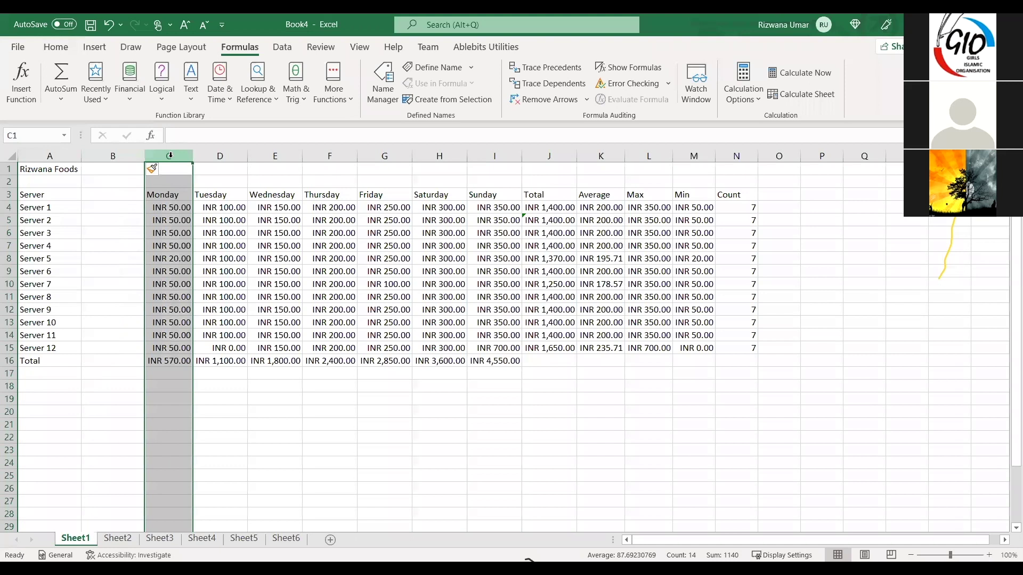
key("shift+F10")
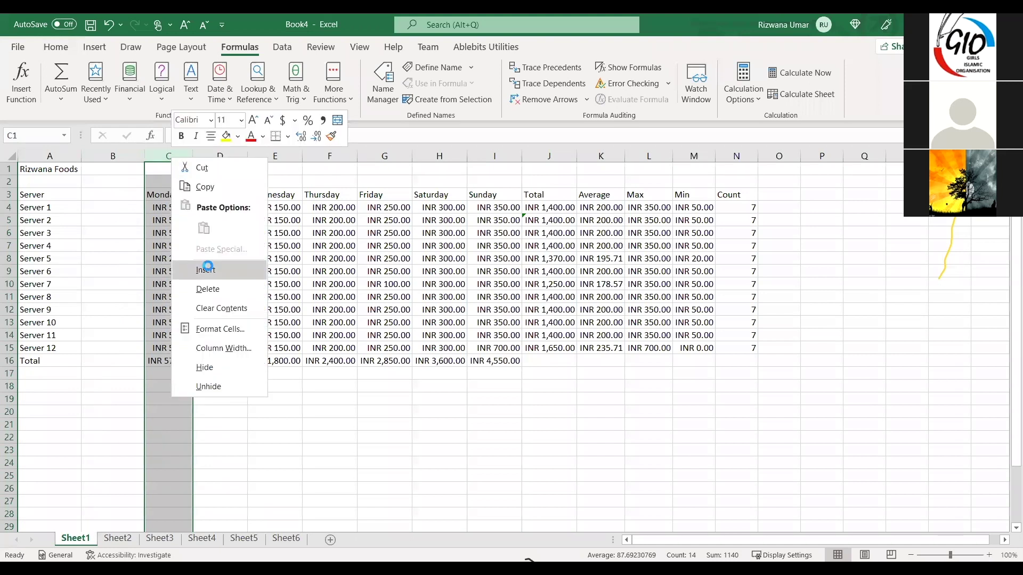
left_click(207, 268)
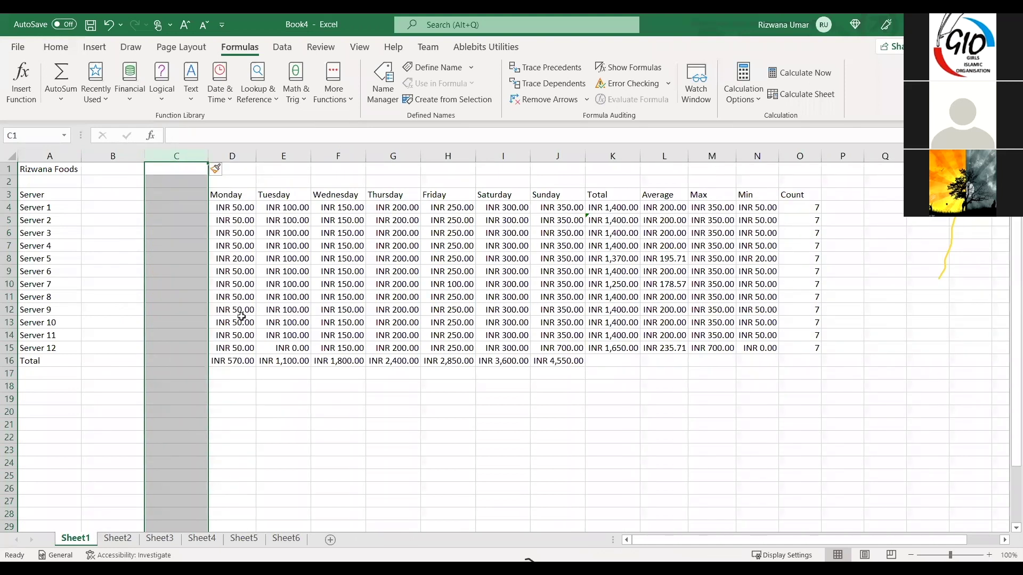
Try inserting a third blank column before the Monday column, at column D, and undo that insertion
left_click(244, 154)
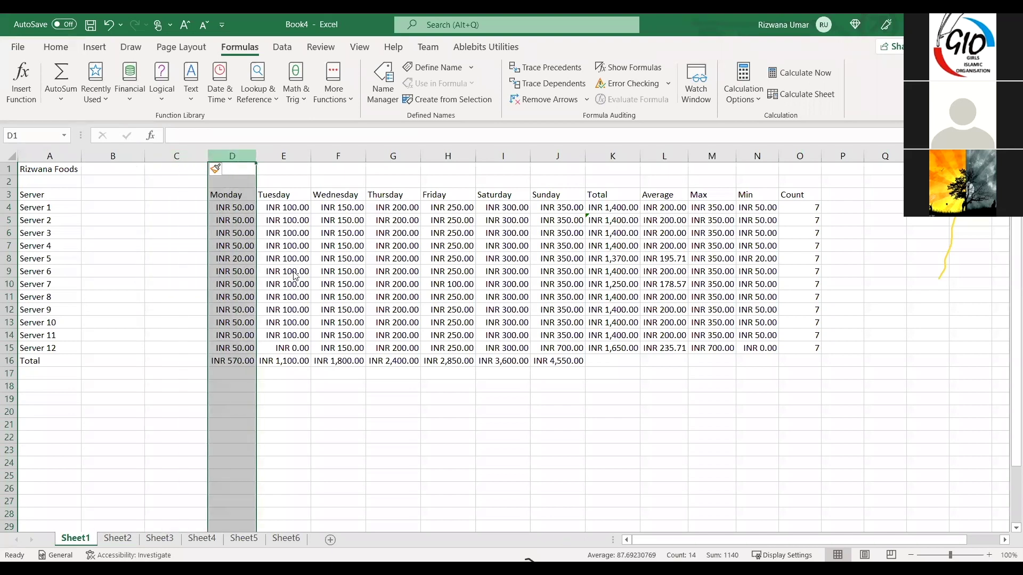
key("shift+F10")
left_click(254, 270)
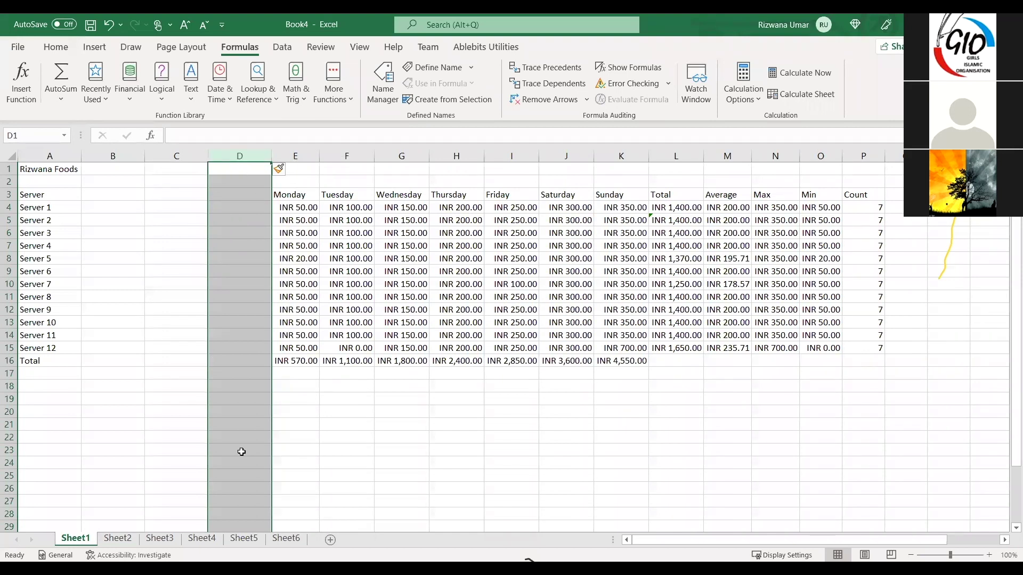
key("ctrl+z")
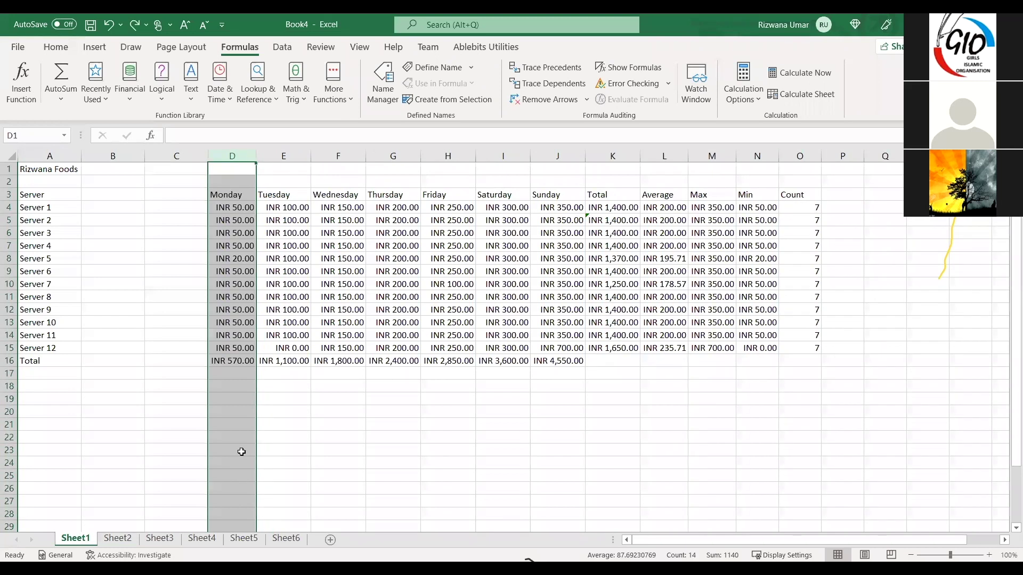
Undo the two blank column insertions before the Monday column so that Monday is back in column B
key("ctrl+z")
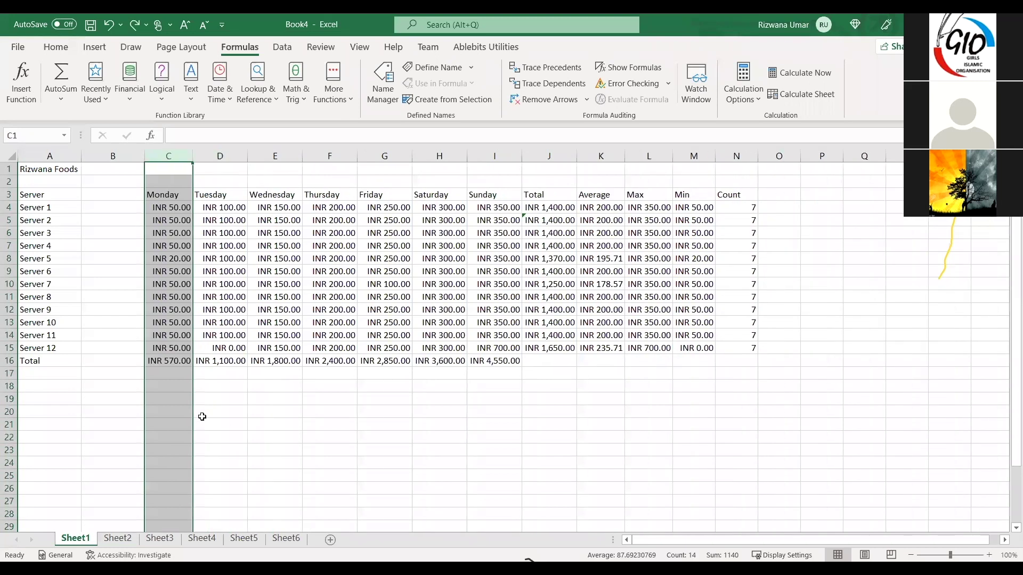
key("ctrl+z")
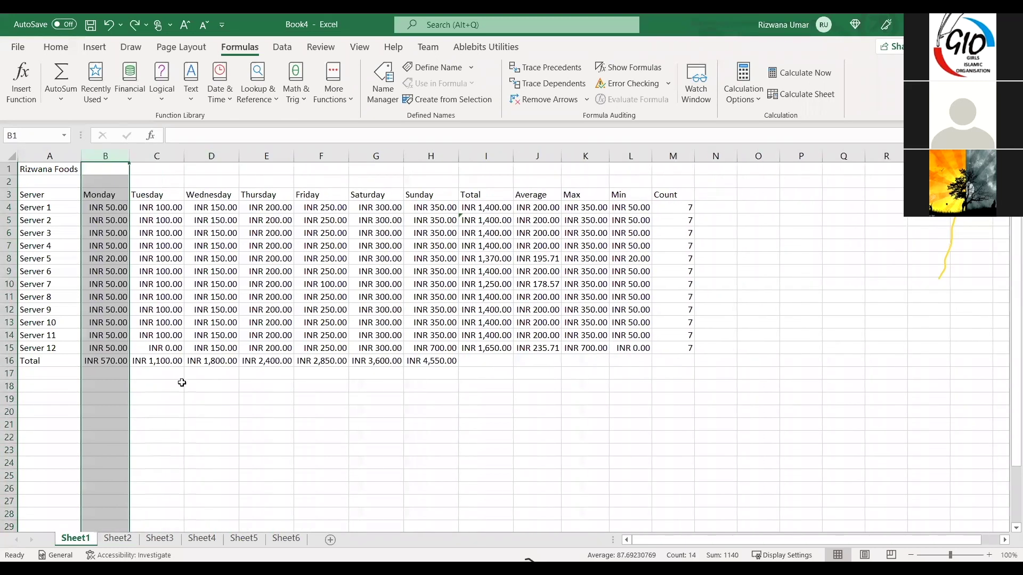
Try inserting a blank column before the Monday column twice, undoing the insertion each time
right_click(105, 155)
left_click(140, 270)
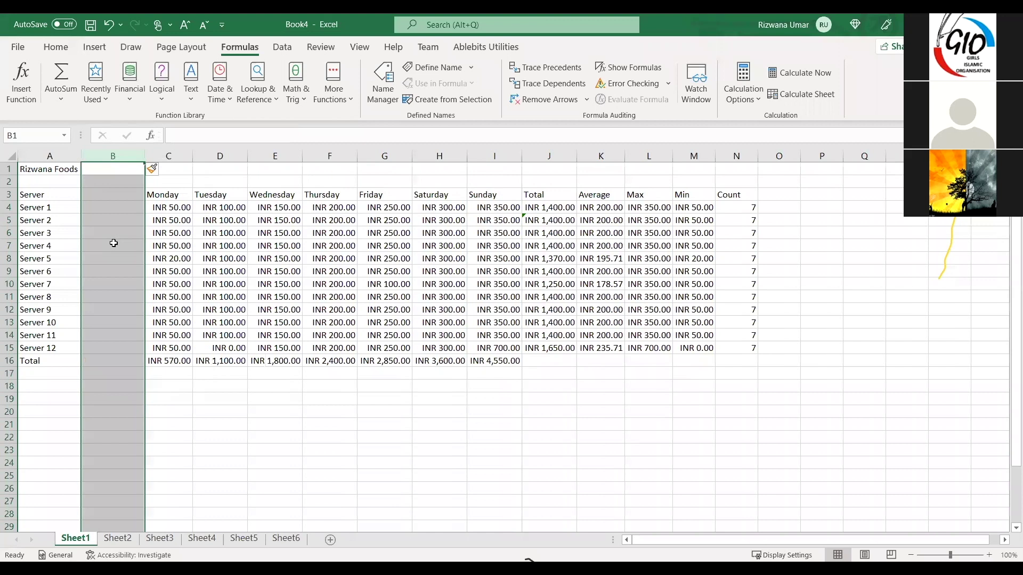
key("ctrl+z")
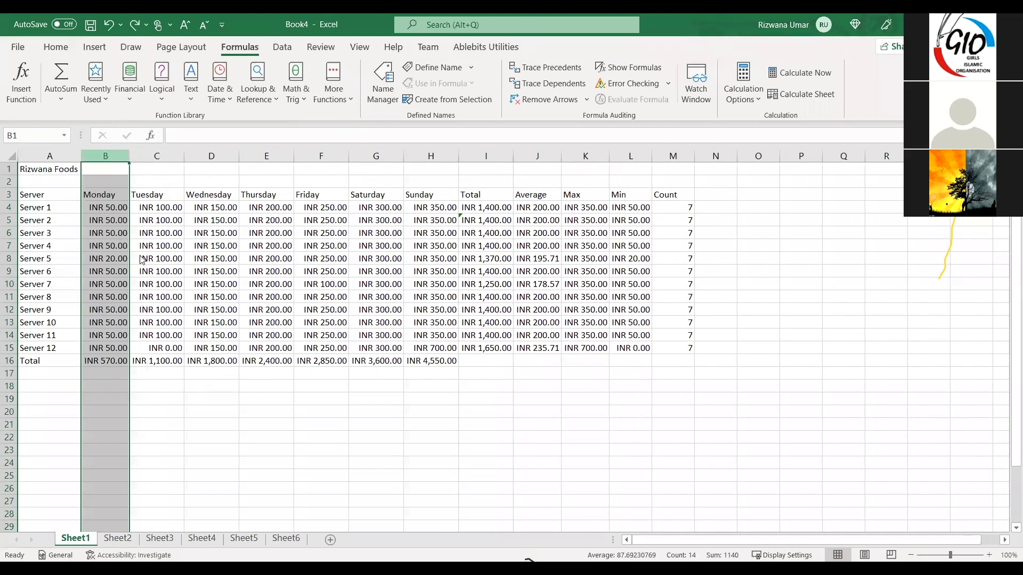
right_click(107, 156)
left_click(135, 272)
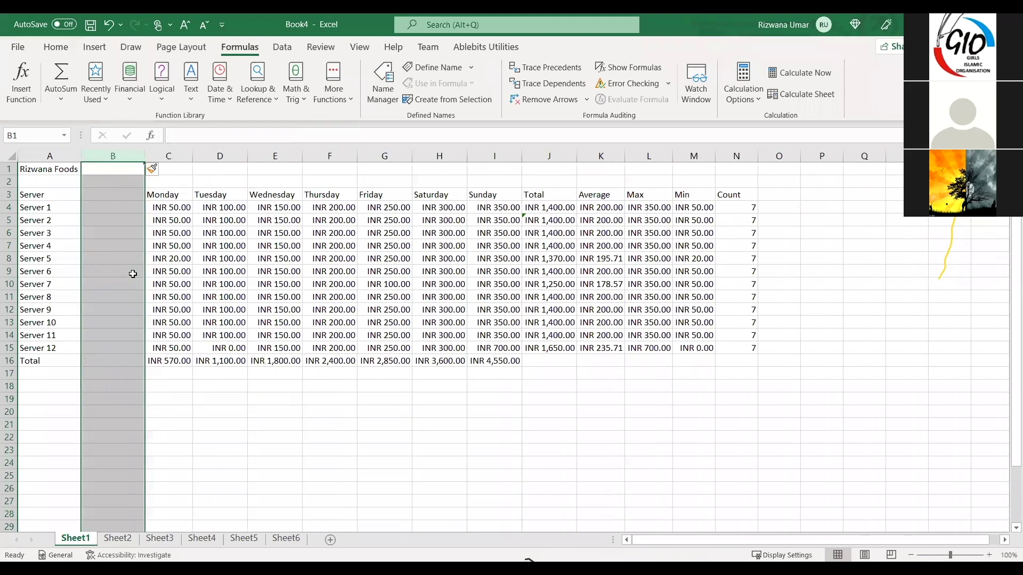
key("ctrl+z")
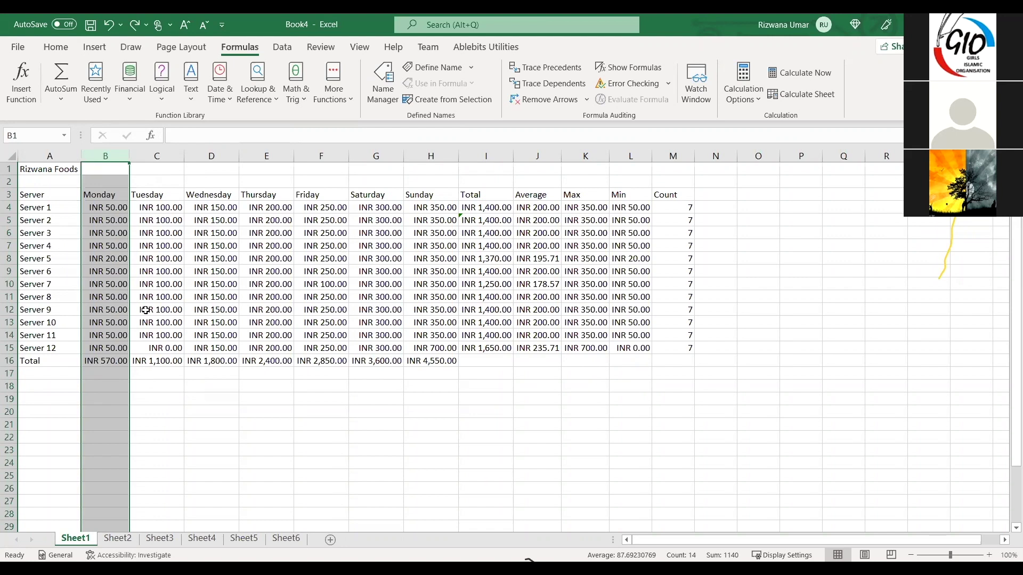
left_click(173, 416)
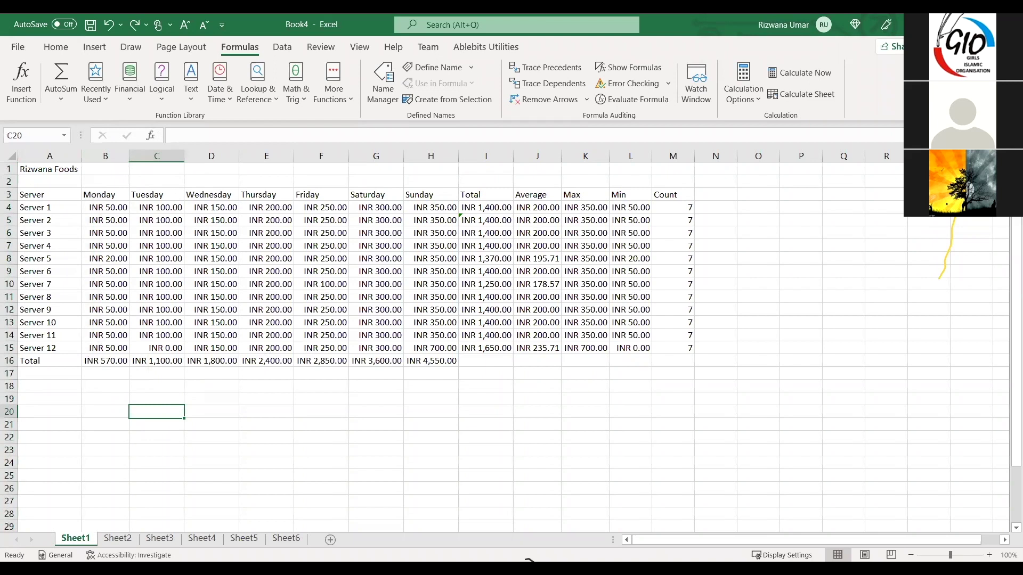
Enter a first name in Q6 and AutoFill it down the column to Q21
left_click(854, 236)
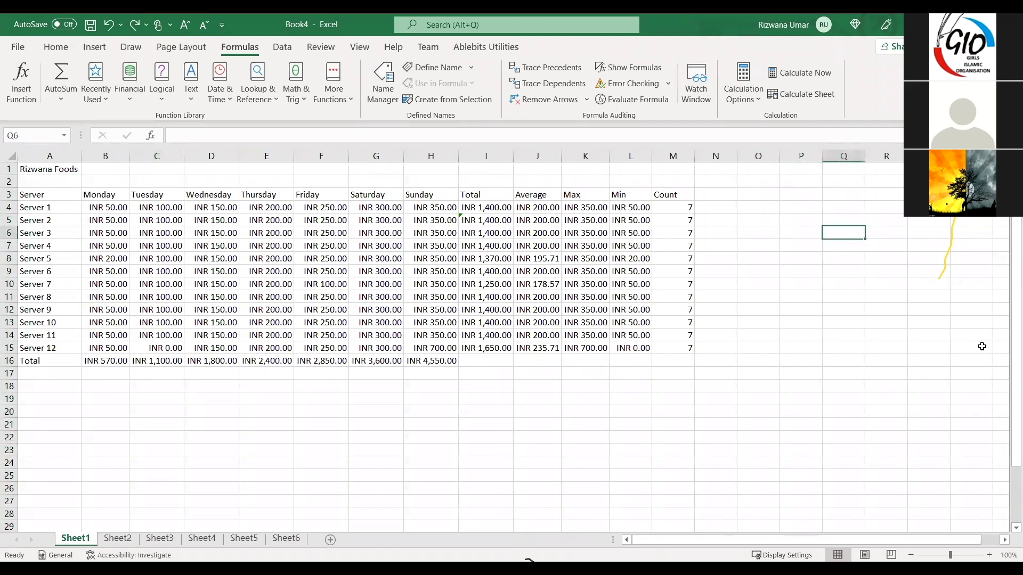
type("Rizw")
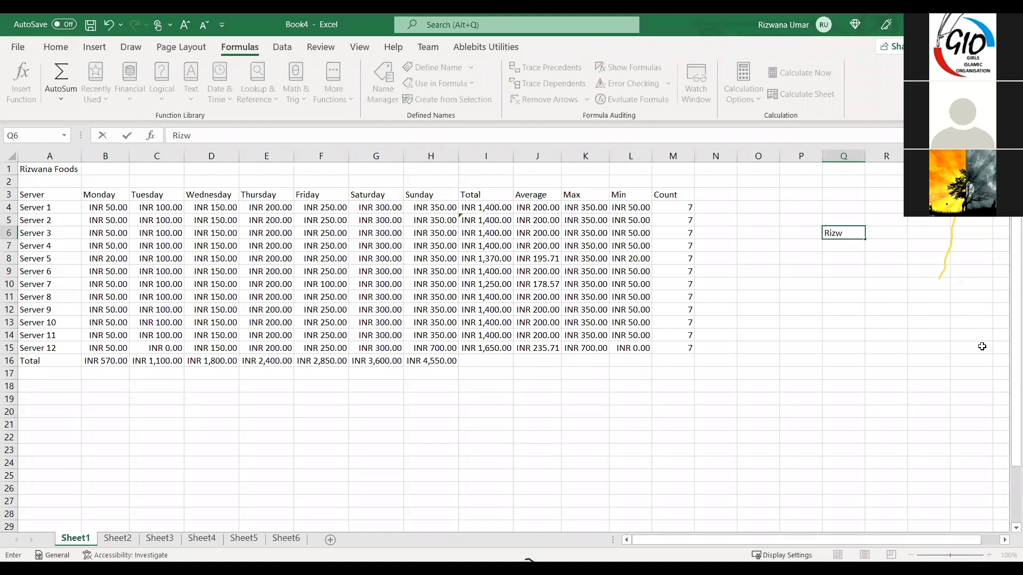
type("ana")
left_click(842, 270)
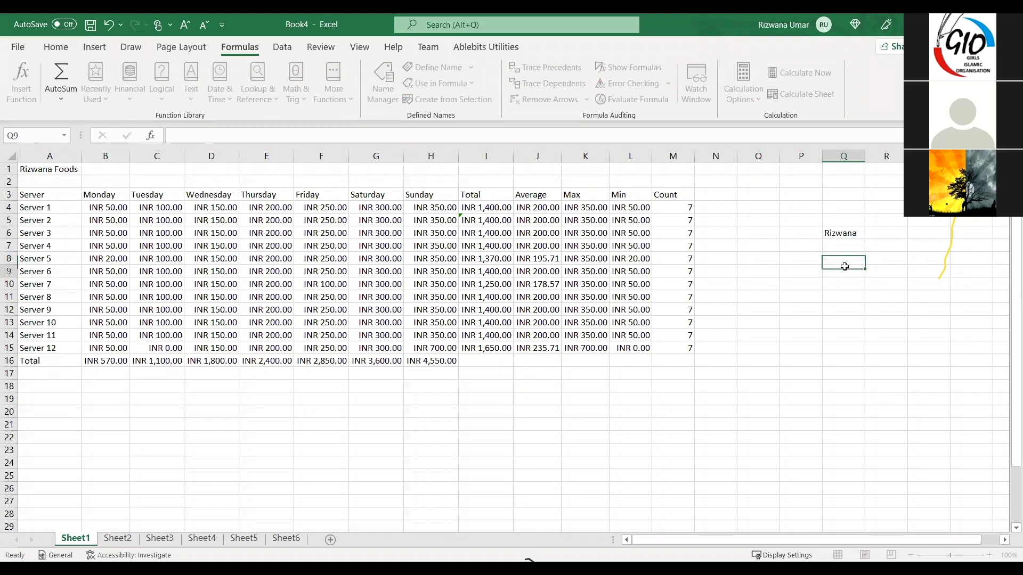
left_click(851, 234)
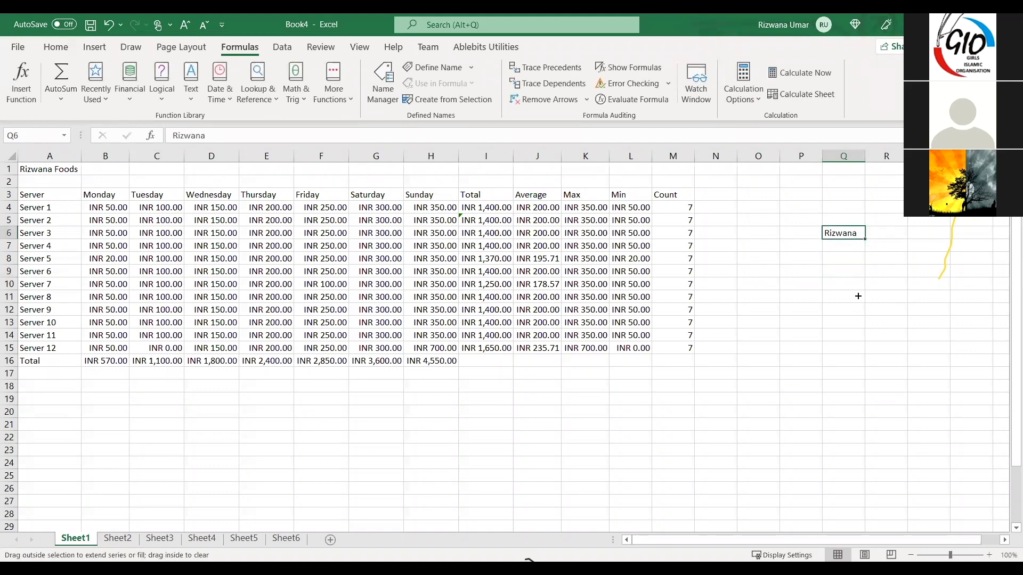
left_click_drag(862, 438, 862, 432)
left_click(964, 365)
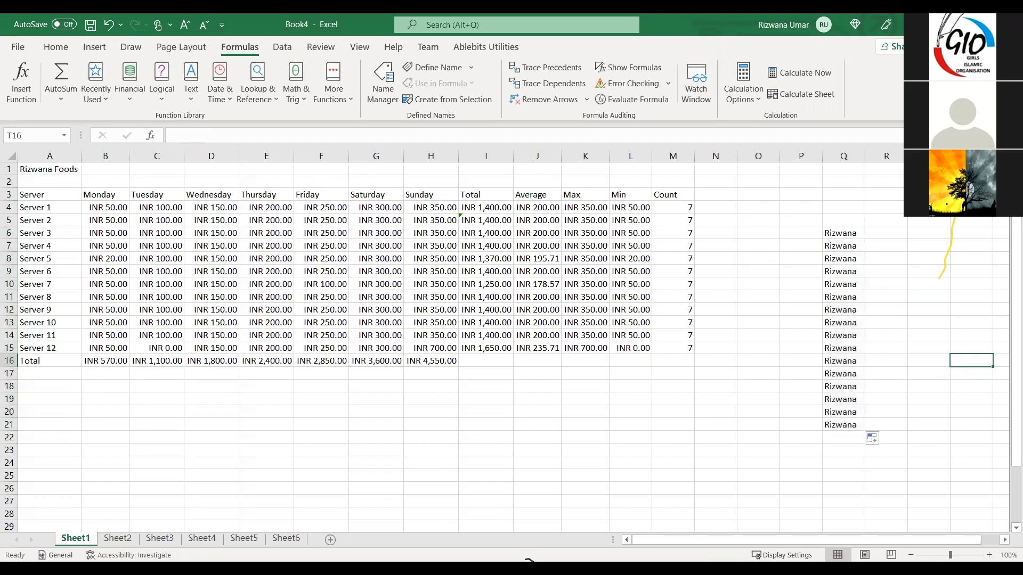
Enter the same first name followed by 1 in R6, AutoFill the numbered series down to R19, and autofit column R
left_click(878, 233)
type("Riz")
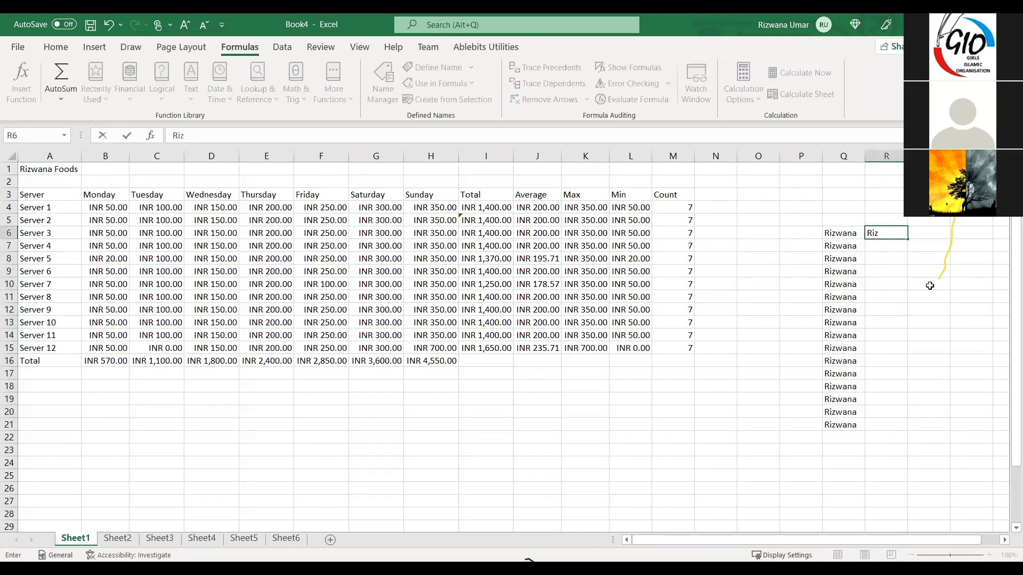
type("wana1")
key("Return")
left_click(898, 238)
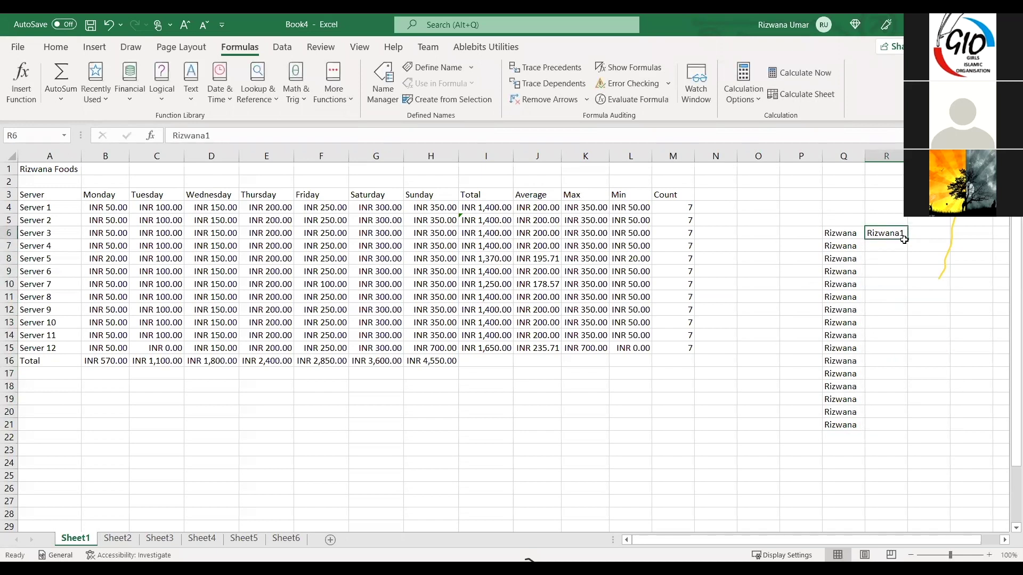
mouse_move(907, 239)
left_mouse_down()
mouse_move(906, 421)
mouse_move(904, 409)
left_mouse_up()
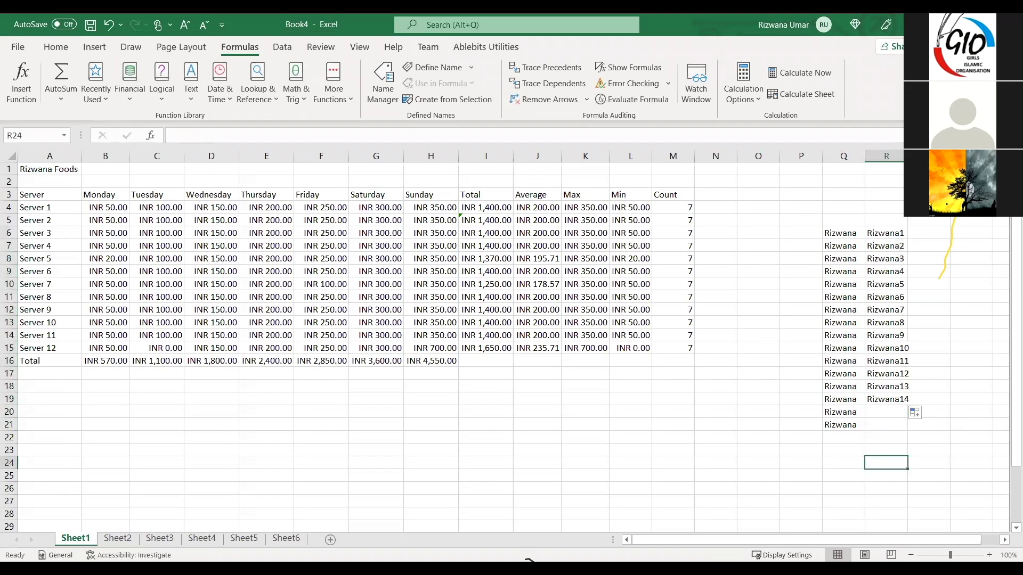
double_click(907, 156)
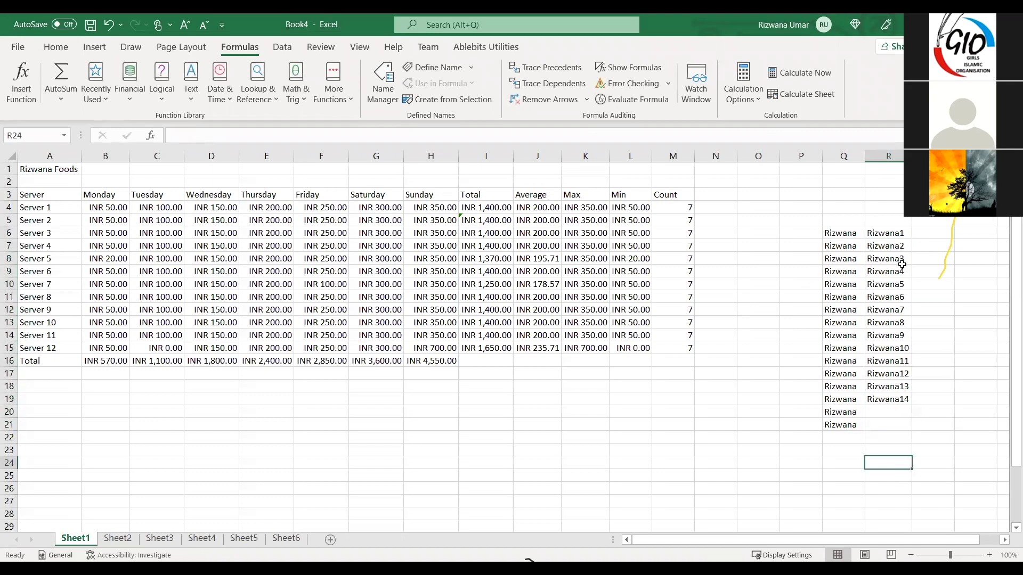
left_click(895, 405)
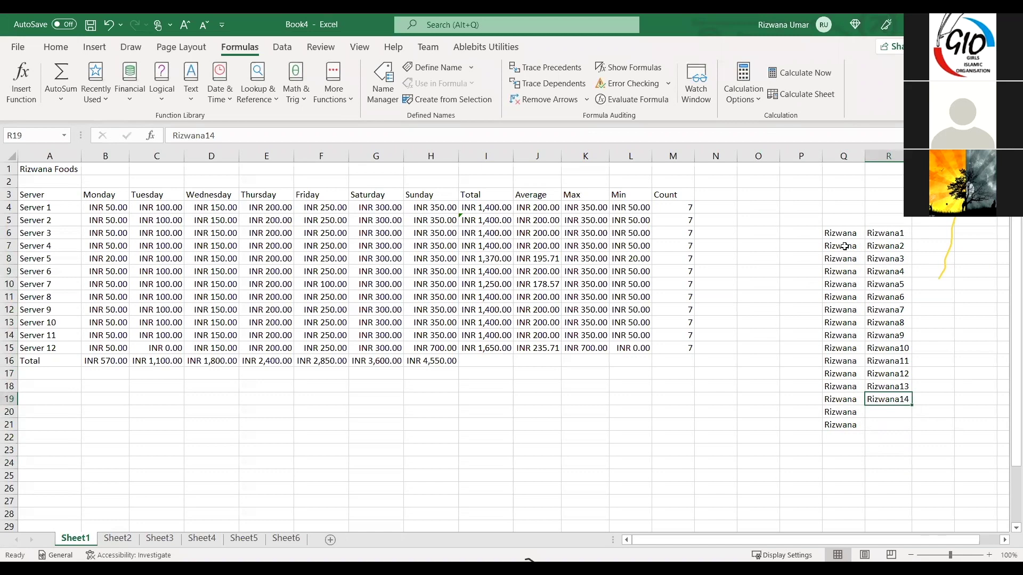
left_click_drag(843, 234, 842, 425)
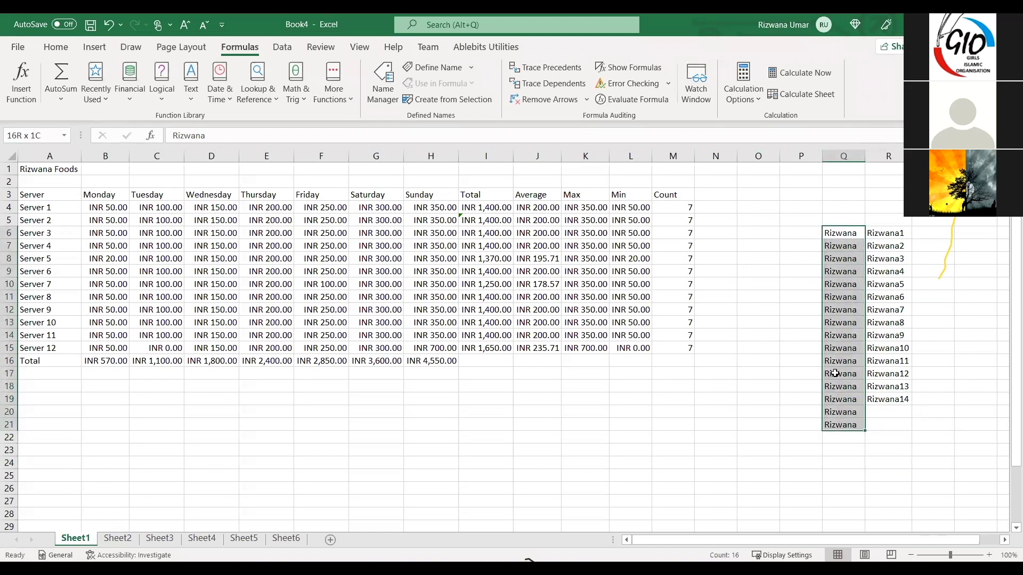
key("shift+Up")
key("shift+Up")
key("shift+Up")
key("shift+Up")
key("shift+Up")
key("shift+Up")
key("shift+Up")
key("shift+Up")
key("shift+Up")
key("shift+Up")
key("shift+Up")
key("shift+Up")
key("shift+Up")
key("shift+Up")
key("shift+Up")
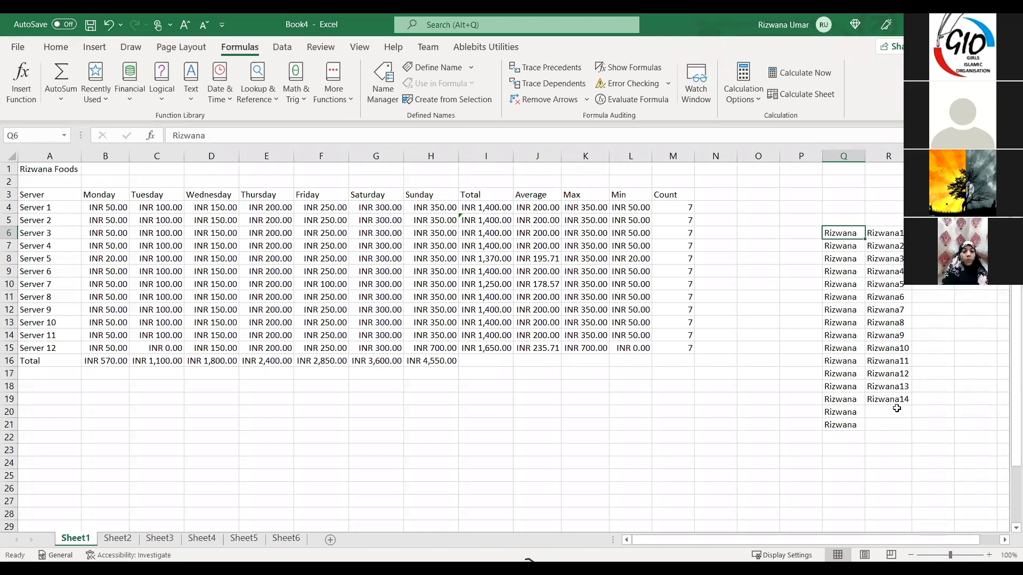
Clear the repeated names and the numbered name series from Q6:R23
left_click(897, 400)
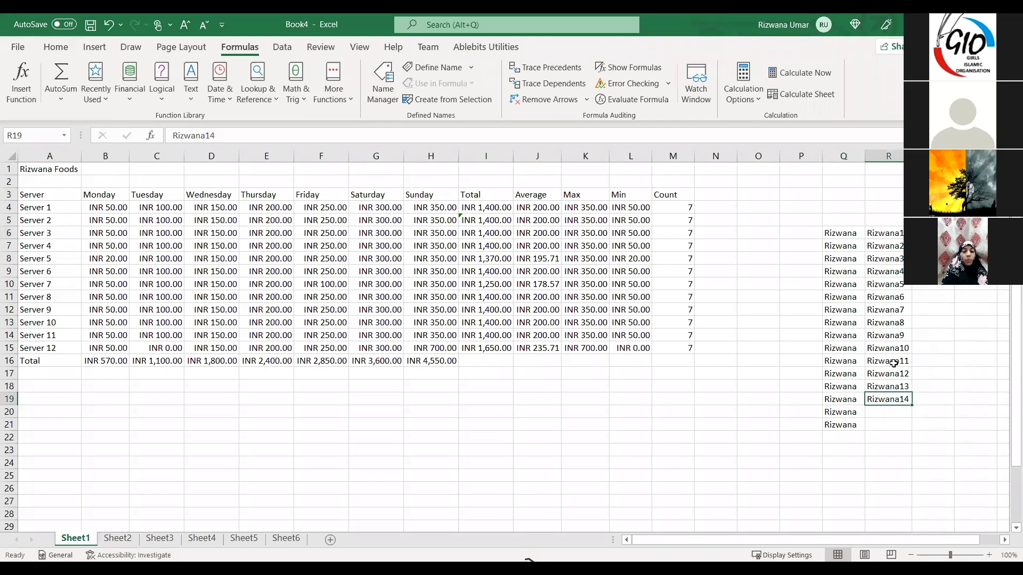
left_click_drag(842, 232, 897, 449)
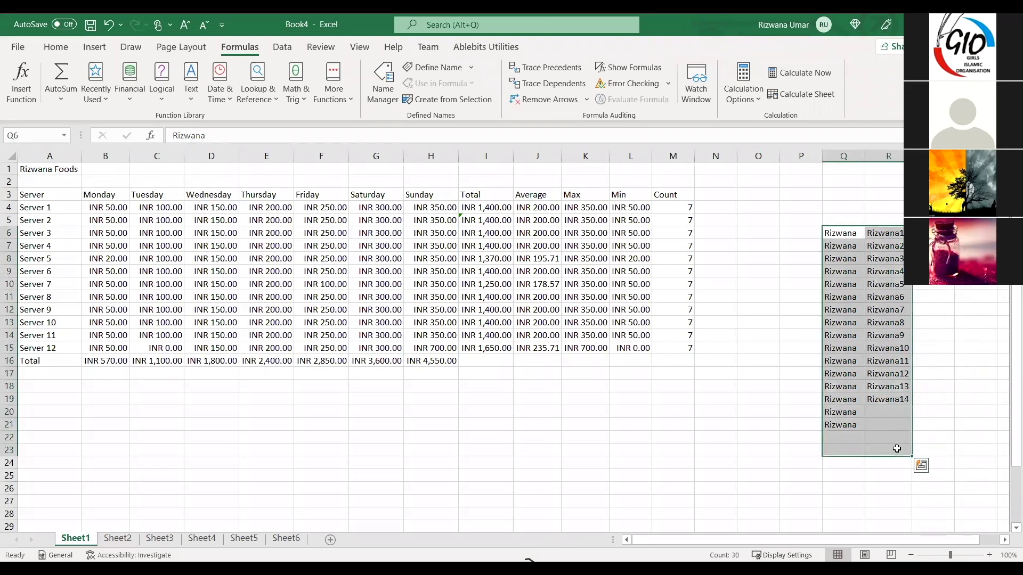
key("Delete")
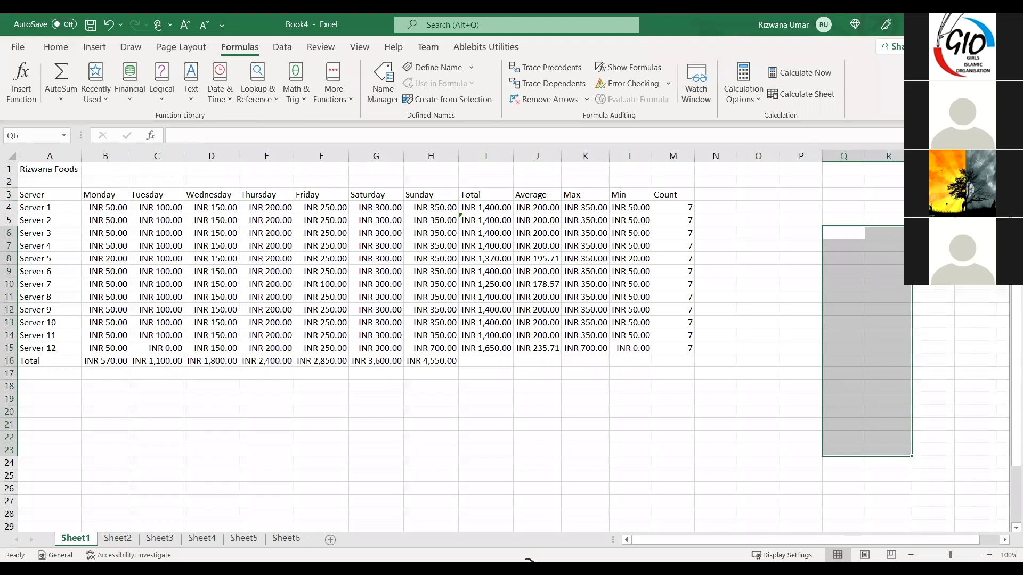
left_click(764, 270)
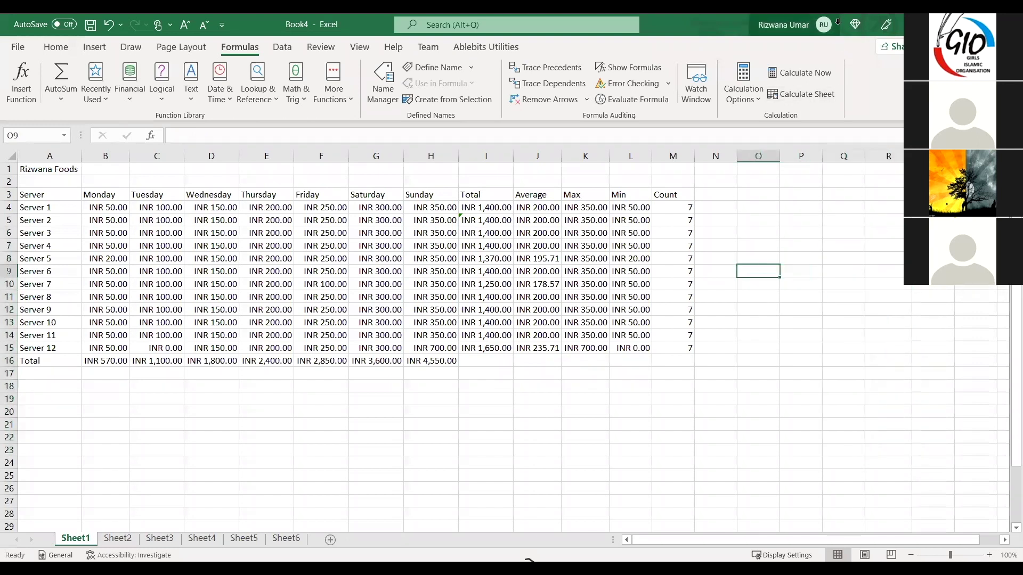
key("Up")
key("Up")
key("Up")
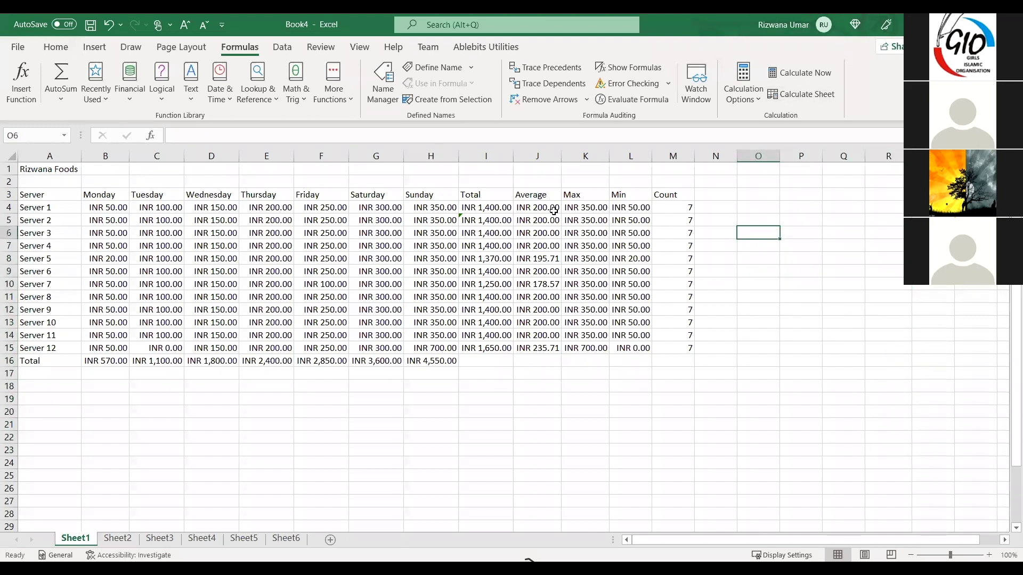
Review the Date format types and the General category in Format Cells for G6, and close the dialog without applying a format
left_click(379, 223)
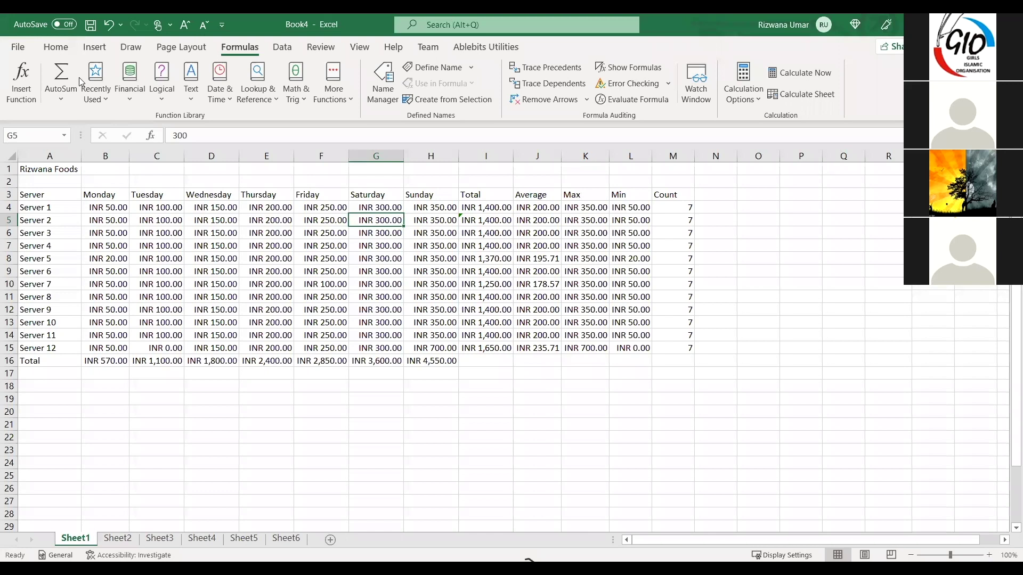
left_click(51, 48)
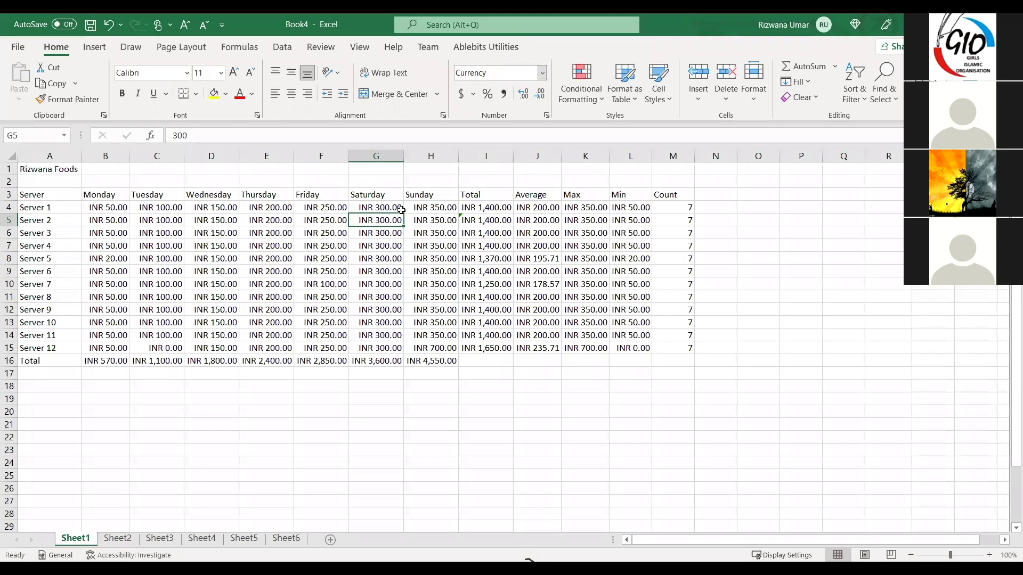
left_click(389, 235)
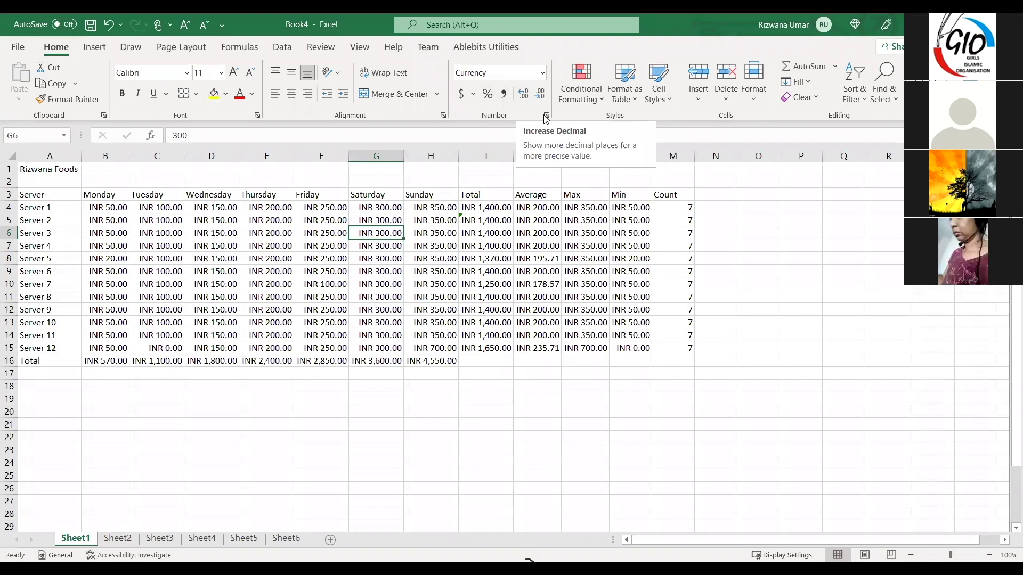
key("ctrl+1")
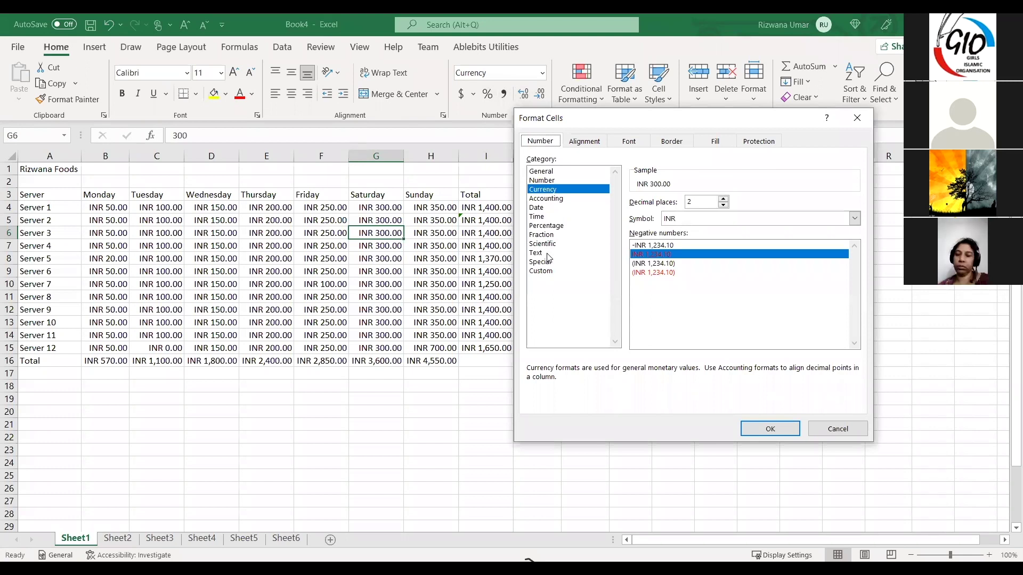
left_click(547, 211)
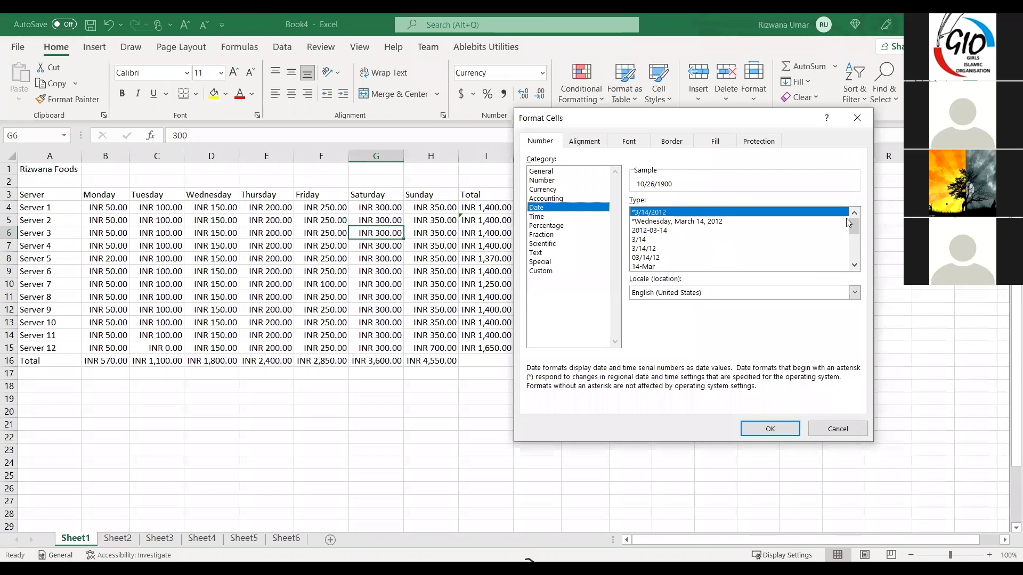
mouse_move(855, 222)
left_mouse_down()
mouse_move(859, 254)
mouse_move(856, 218)
left_mouse_up()
left_click(855, 250)
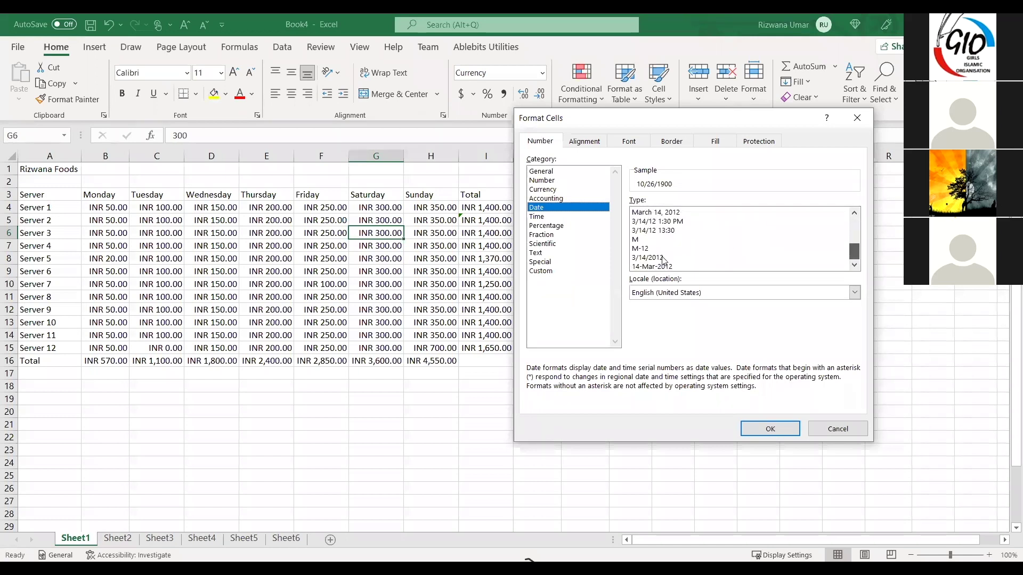
left_click_drag(850, 252, 855, 220)
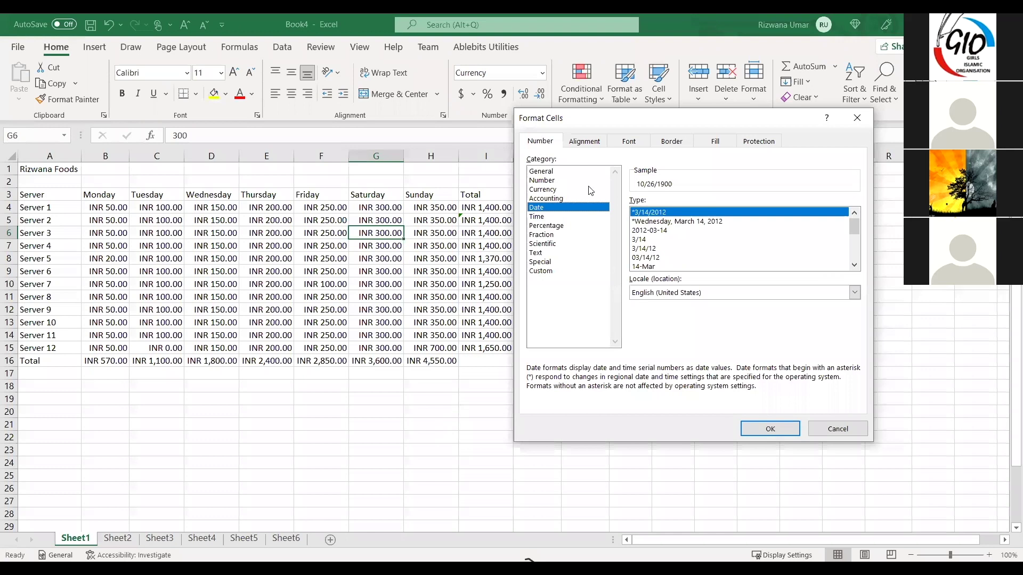
left_click(552, 173)
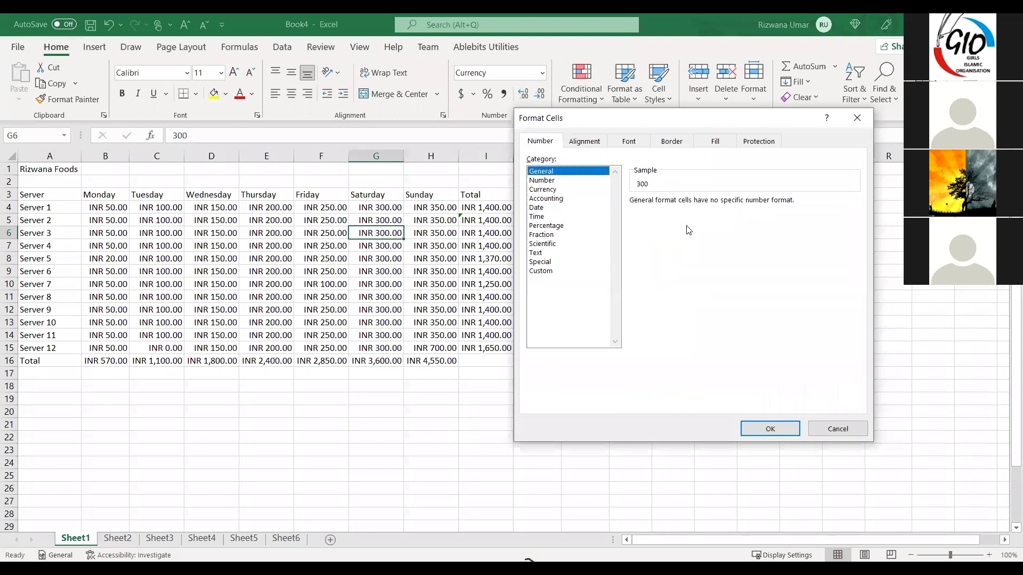
left_click(835, 431)
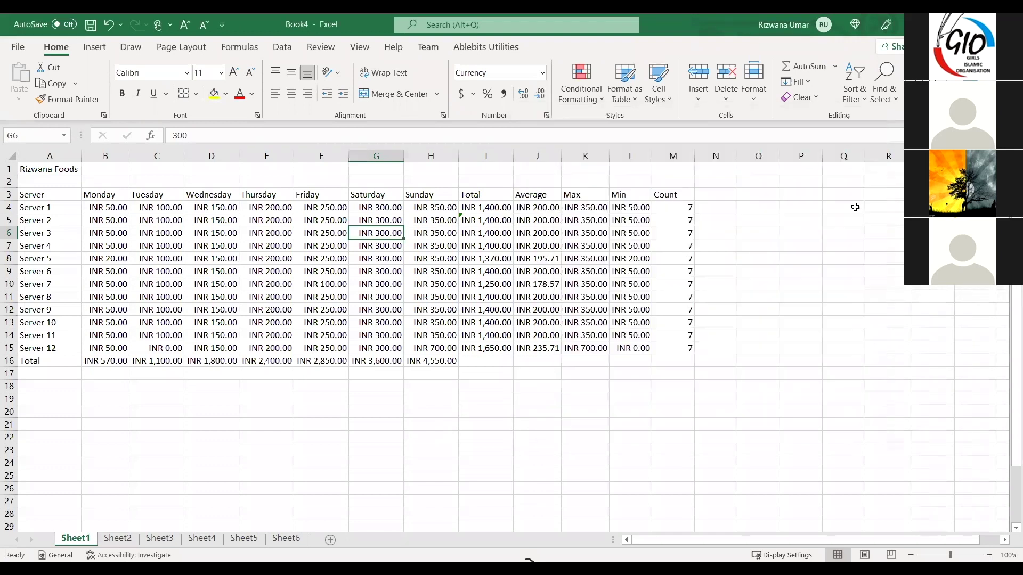
Check the number formats assigned to the empty cell Q4 and to Server 3's average in J6
left_click(852, 209)
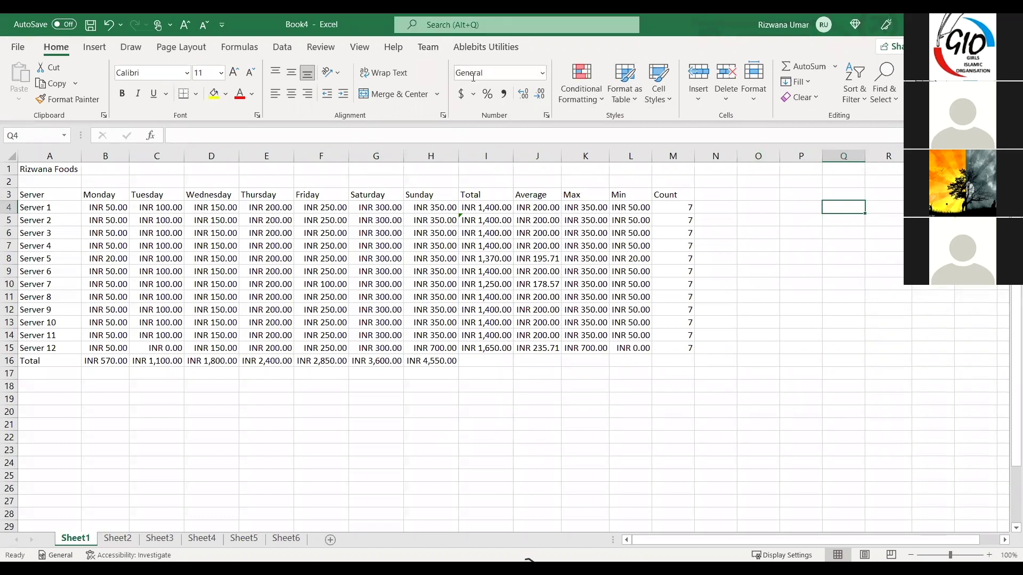
left_click(543, 230)
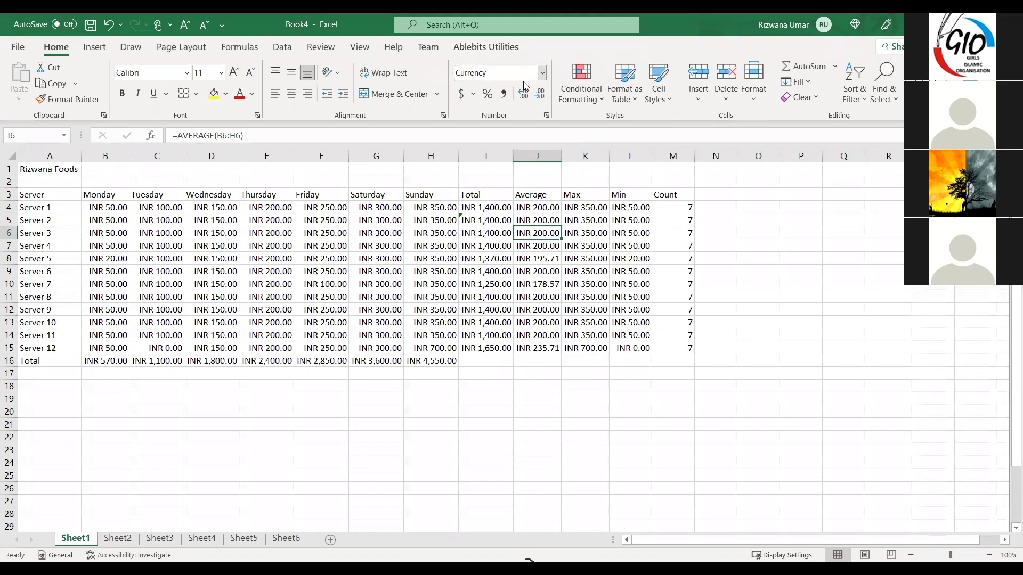
Enter 20 in O4 and AutoFill it down to O15 as an ascending number series
left_click(739, 212)
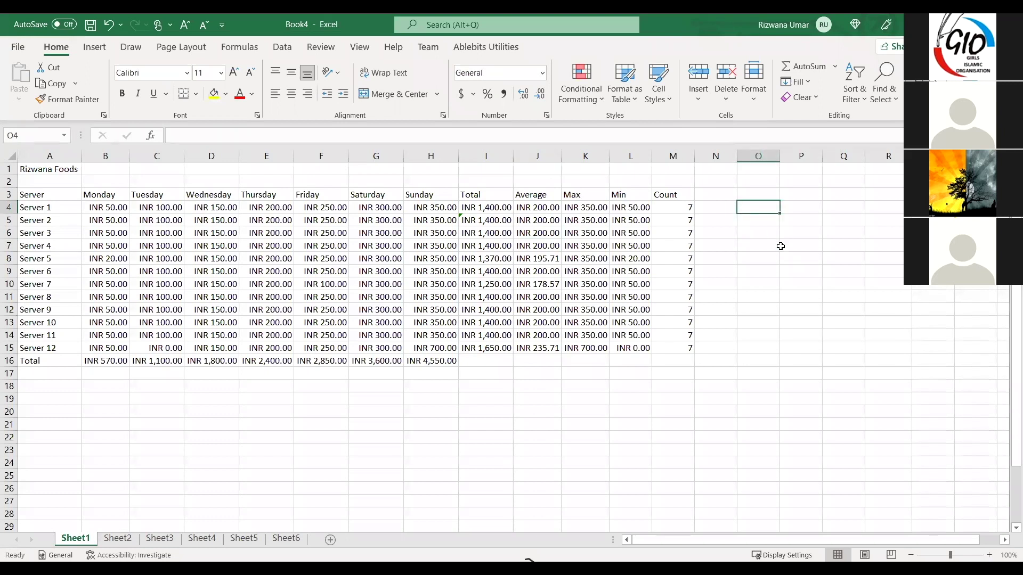
type("20")
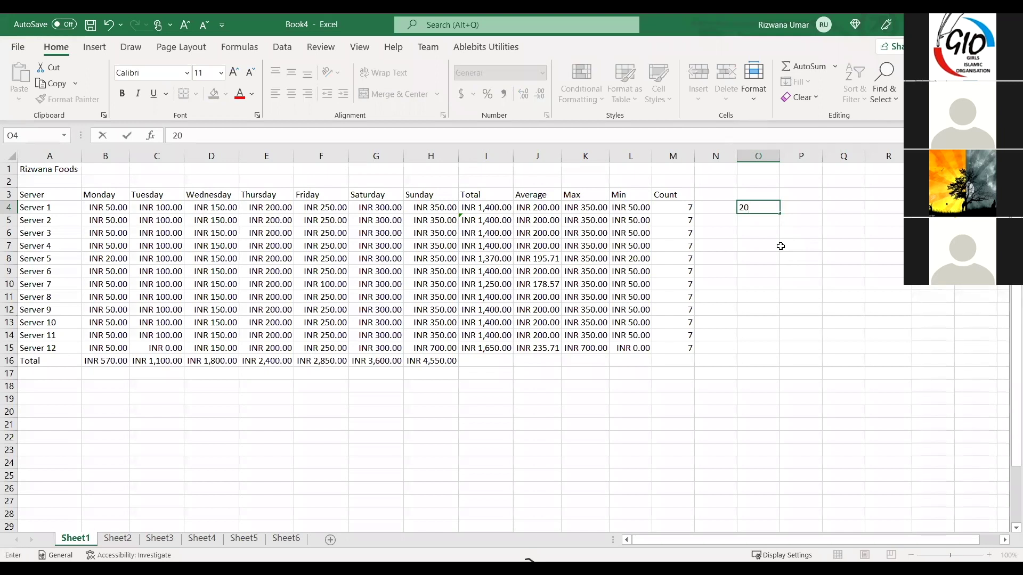
key("Return")
left_click(763, 208)
left_click_drag(781, 212, 779, 229)
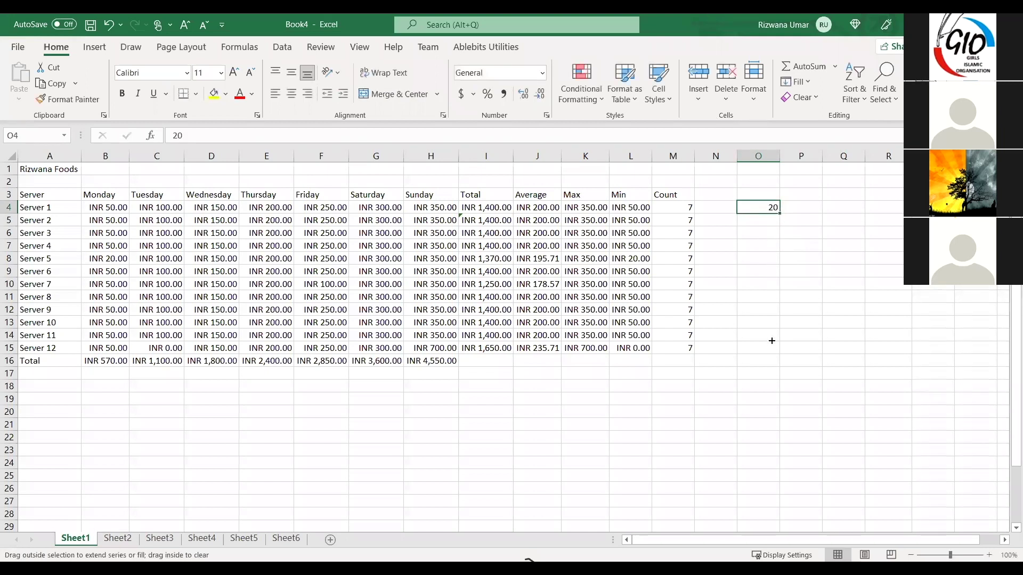
left_click_drag(771, 348, 770, 352)
left_click(788, 362)
left_click(711, 395)
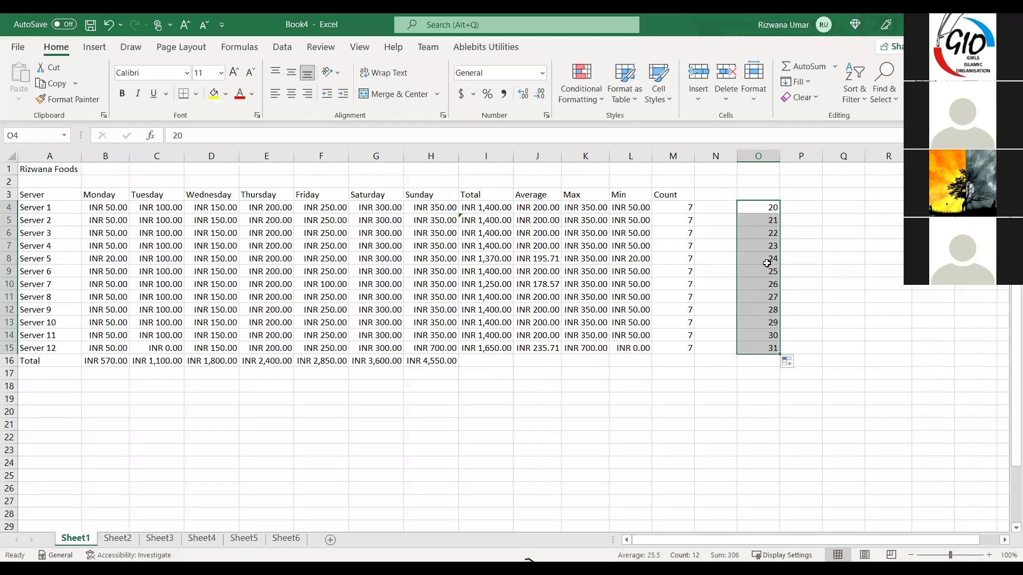
Apply the Percentage format to the number series in O4:O15 and clear its values
left_click(488, 94)
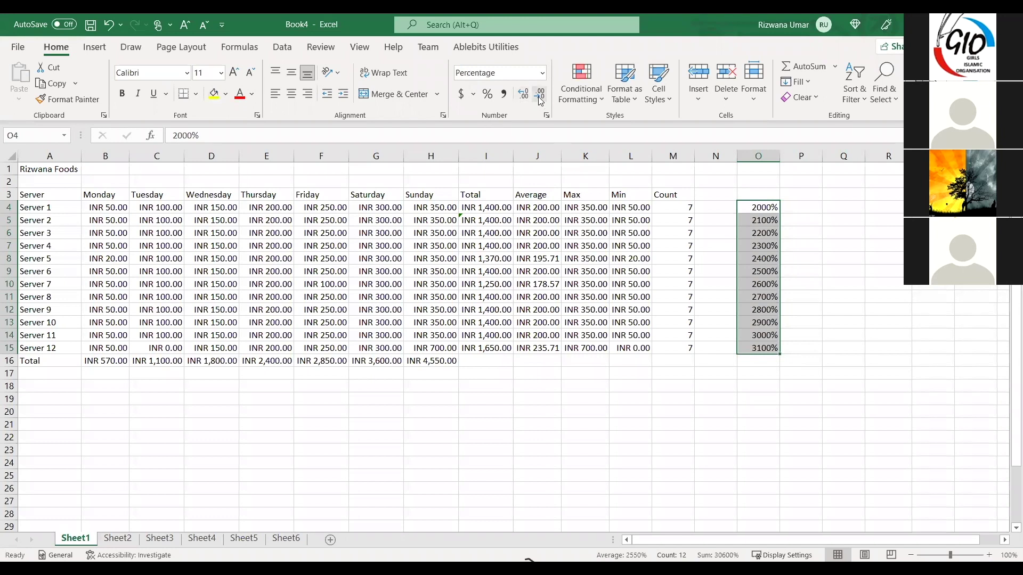
left_click(826, 258)
left_click_drag(762, 207, 764, 351)
key("BackSpace")
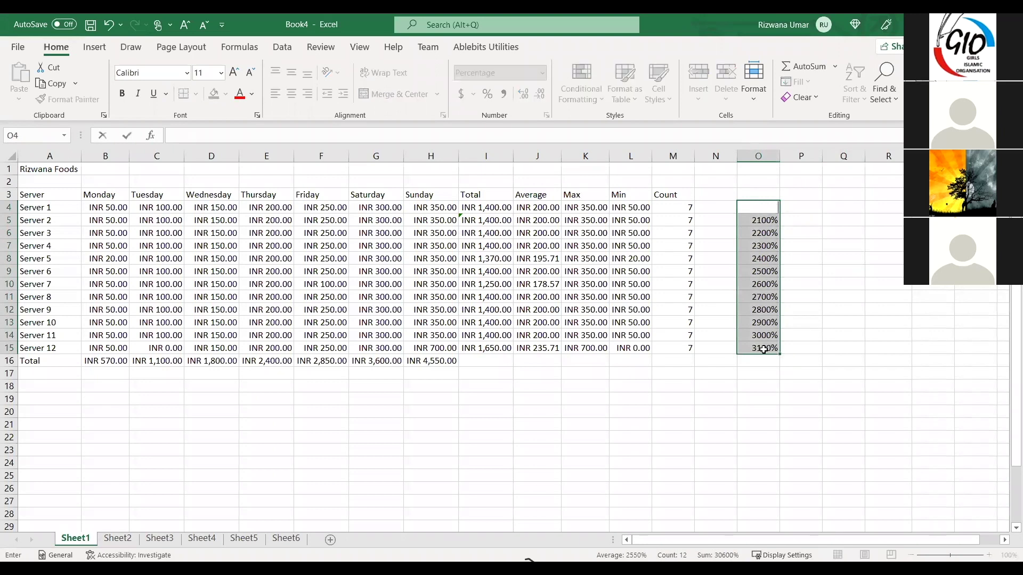
left_click(854, 336)
left_click_drag(765, 348, 757, 211)
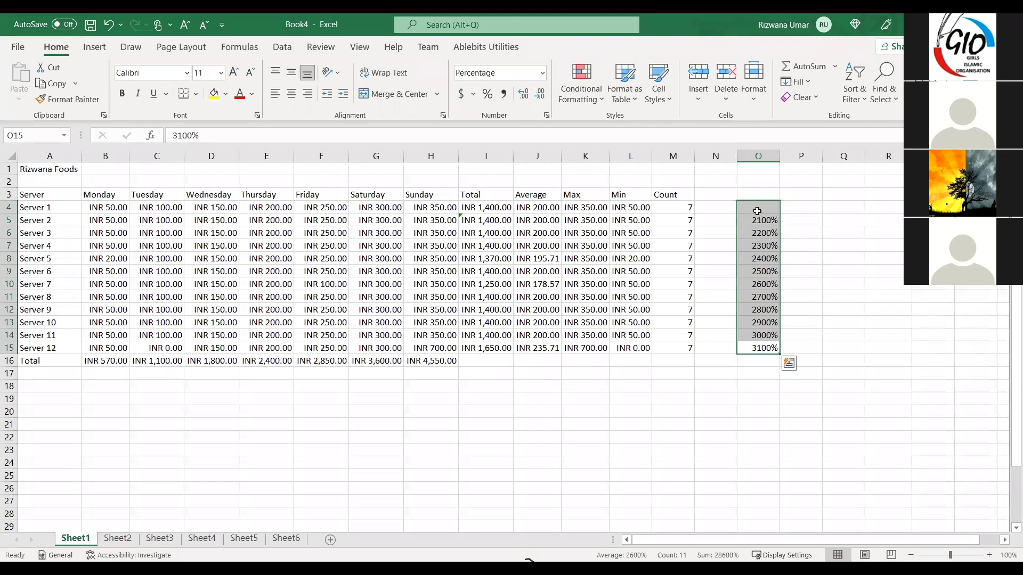
key("Delete")
Enter 0.21% in the percentage-formatted cell O4 and clear it again
left_click(768, 210)
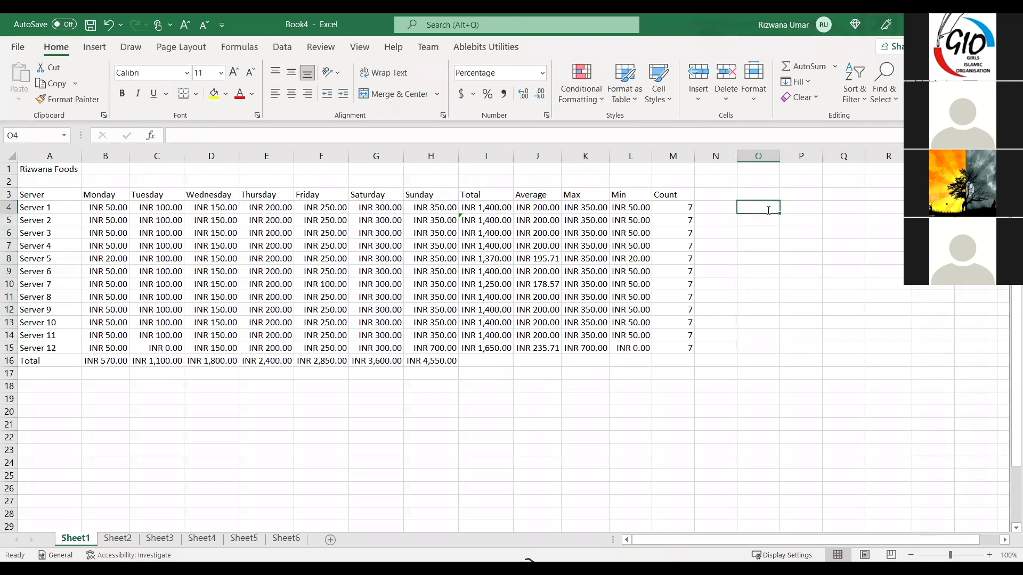
type("0.21")
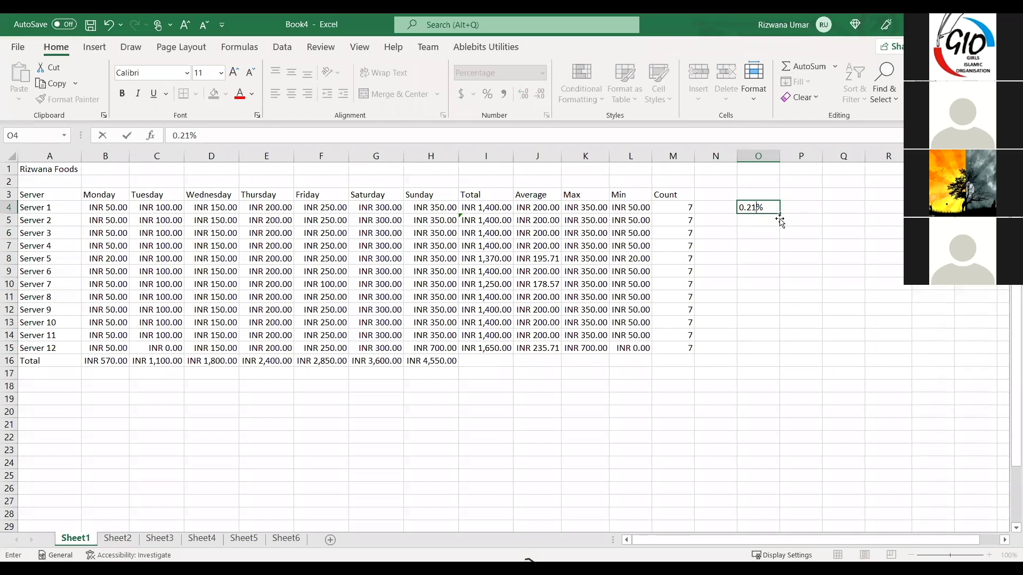
key("ctrl+Return")
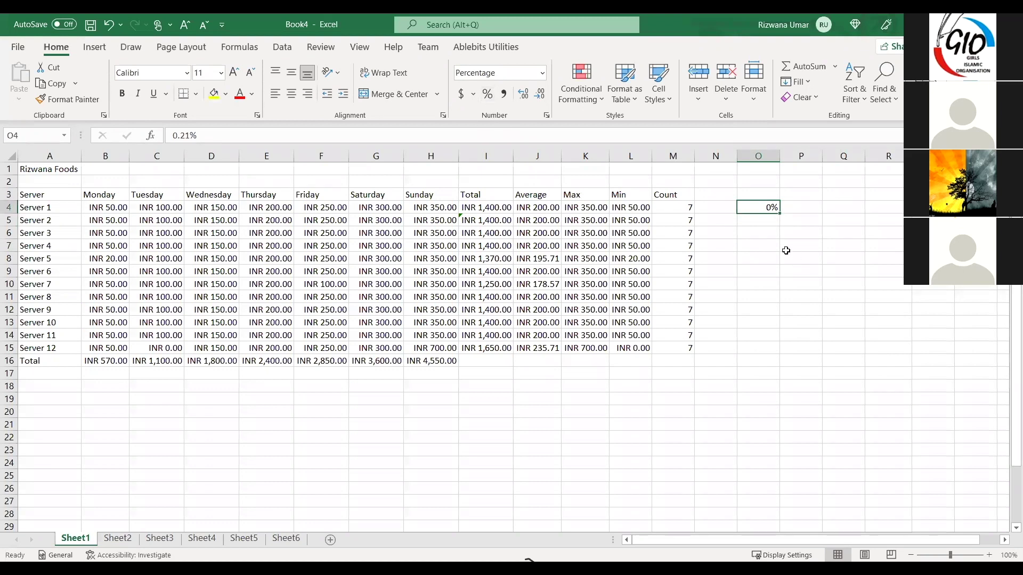
left_click(762, 245)
left_click(800, 210)
left_click(775, 209)
key("Delete")
Enter 0.21 in P4 and apply the Percentage format to that cell
left_click(802, 209)
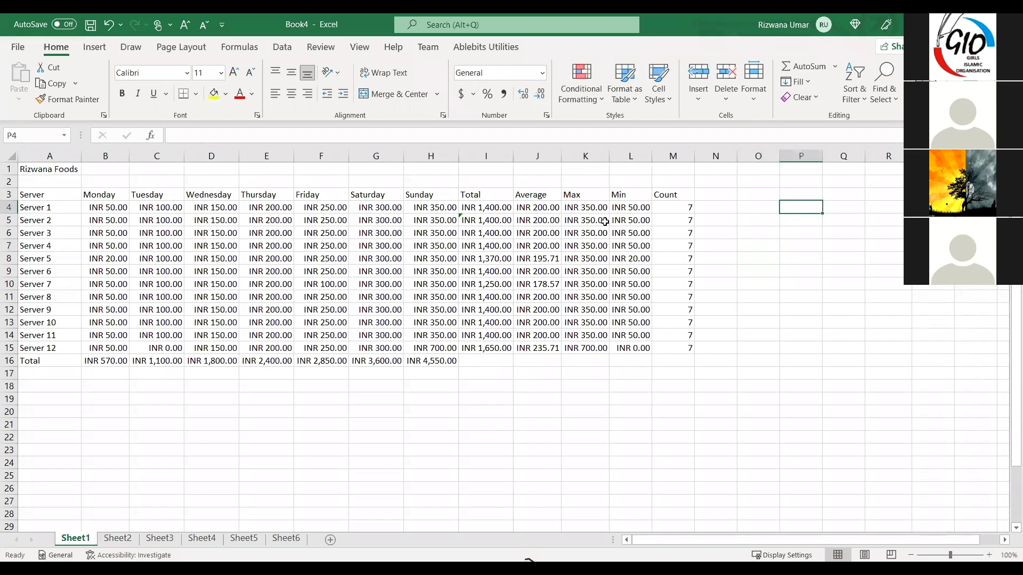
type("0.21")
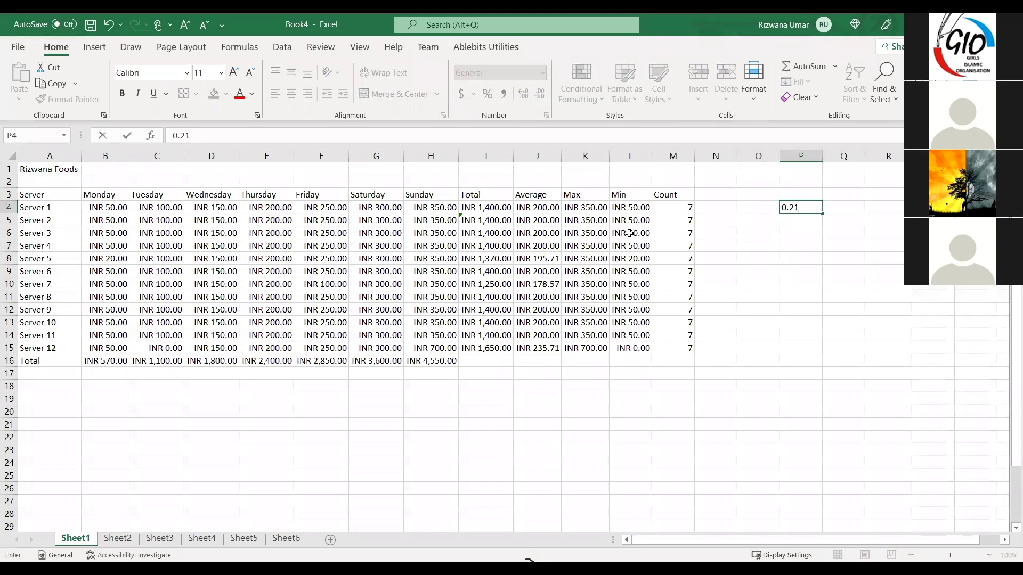
left_click(799, 232)
left_click(800, 209)
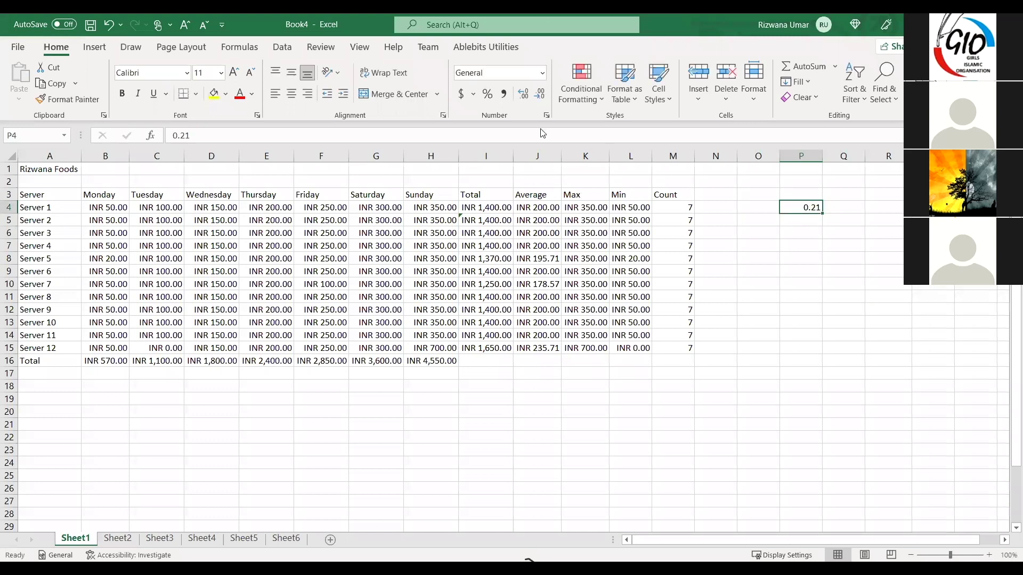
left_click(487, 95)
left_click(808, 229)
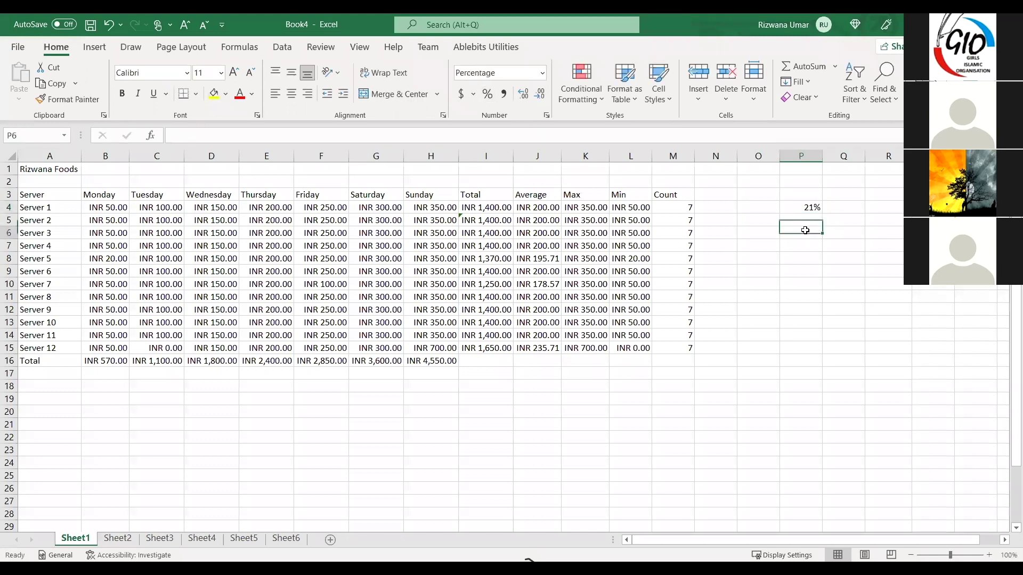
Enter 0.92, 0.75, 0.45 and 0.96 in cells P5 to P8
left_click(801, 210)
left_click(804, 232)
left_click(810, 221)
type("0.92")
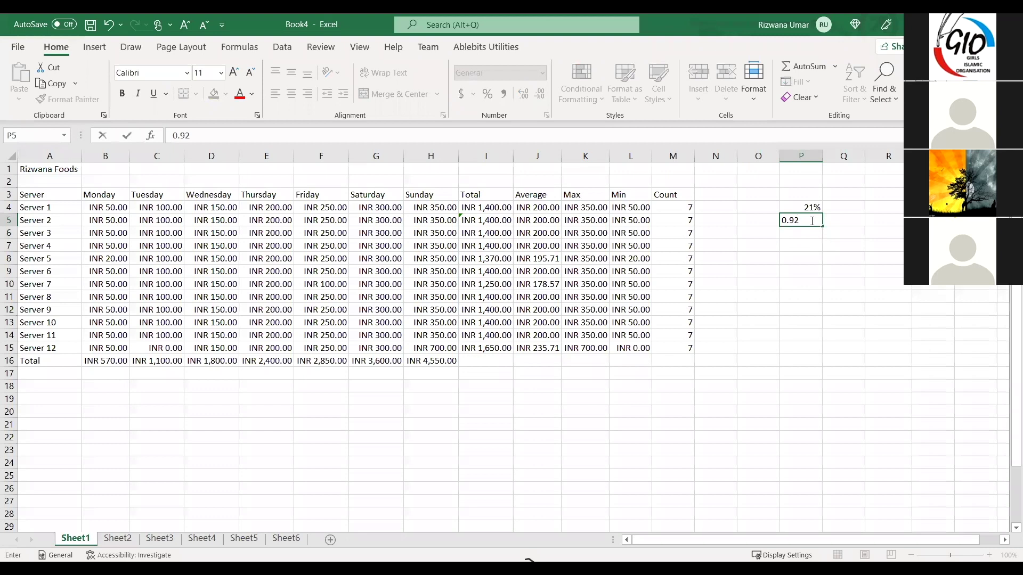
key("Return")
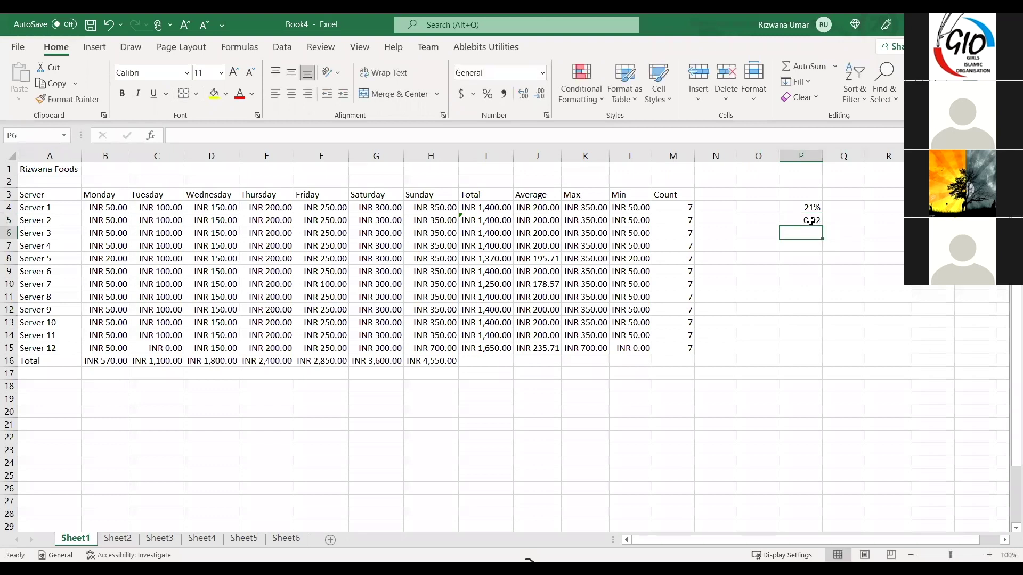
type("0")
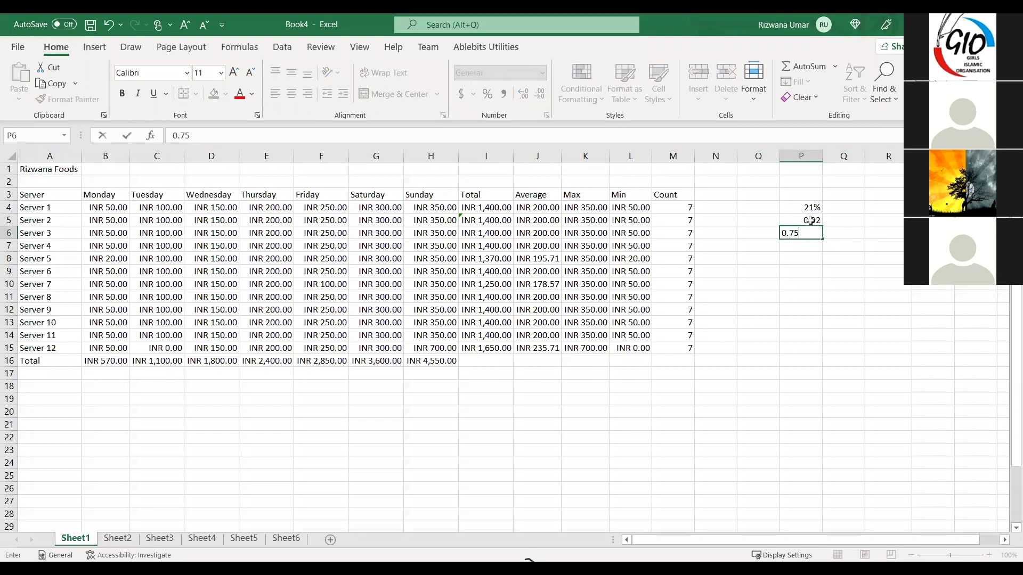
type(".75")
key("Return")
type("0")
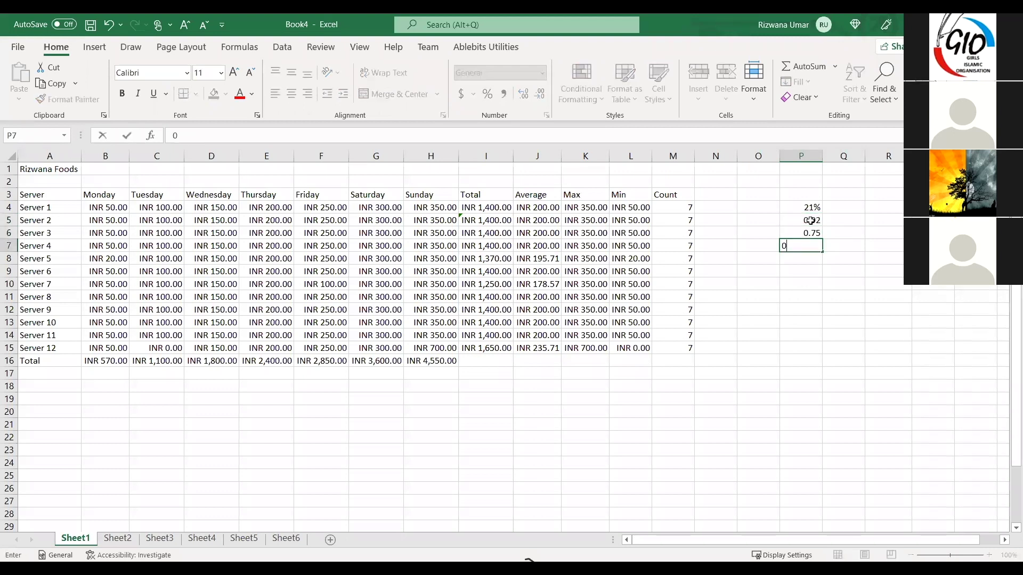
type(".45")
key("Return")
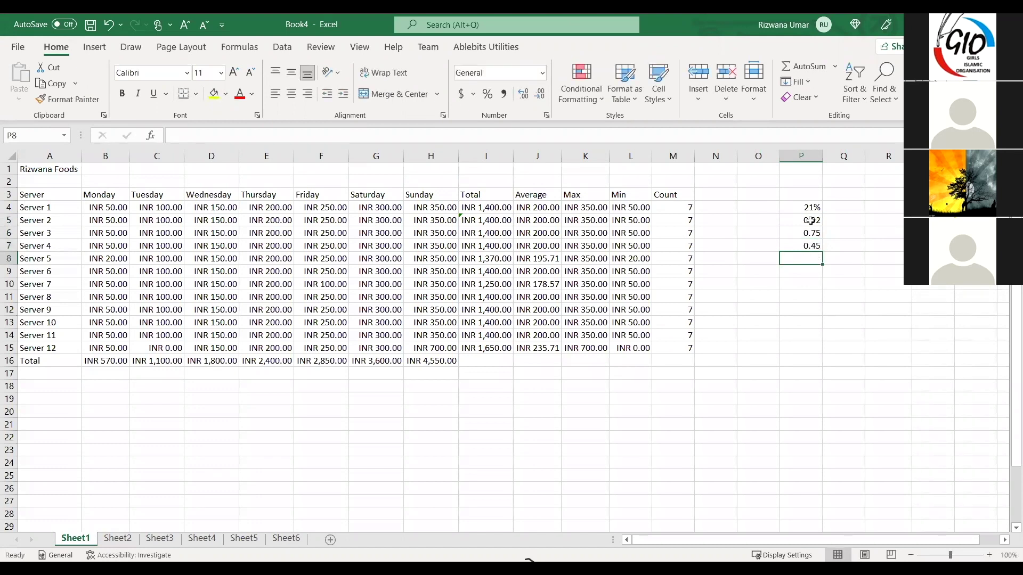
type("0.9")
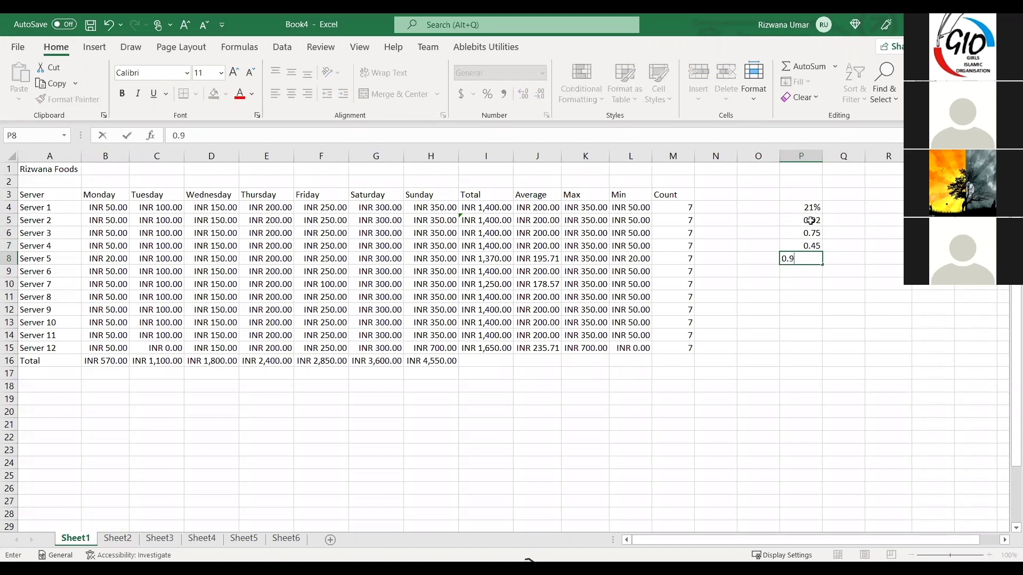
type("6")
left_click(826, 283)
Apply the Percentage format to the four decimal values in P5:P8
left_click_drag(810, 224, 809, 257)
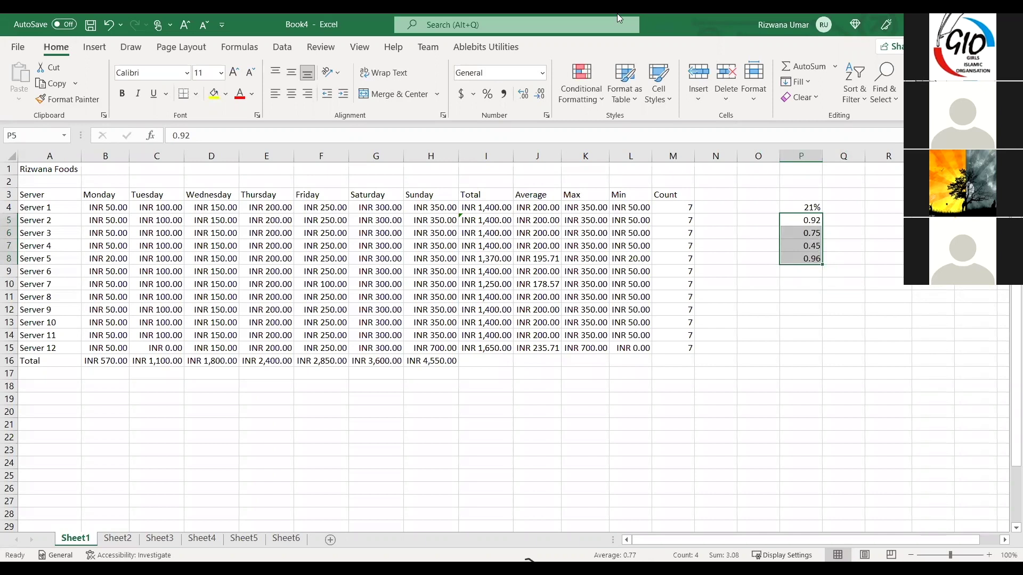
left_click(488, 99)
left_click(804, 320)
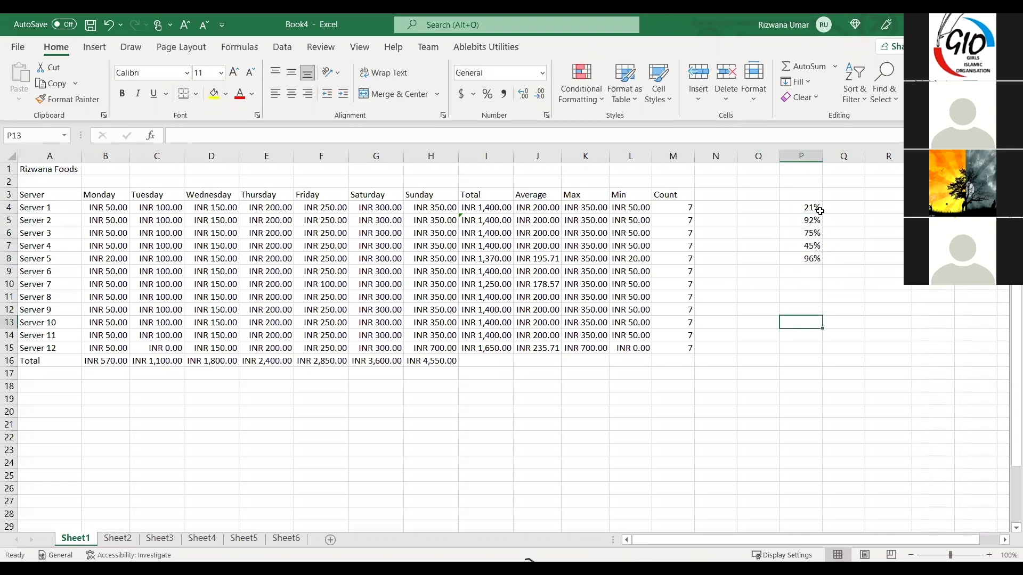
left_click_drag(802, 208, 809, 258)
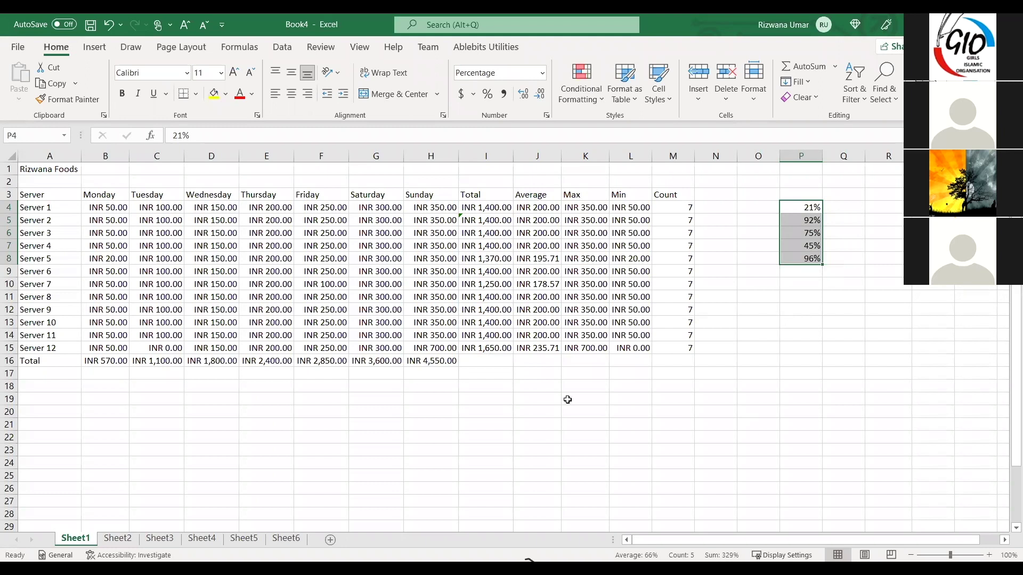
Demonstrate moving the active cell rightward one cell at a time along rows 18, 20, 10 and 14
left_click(842, 387)
key("Right")
key("Right")
key("Right")
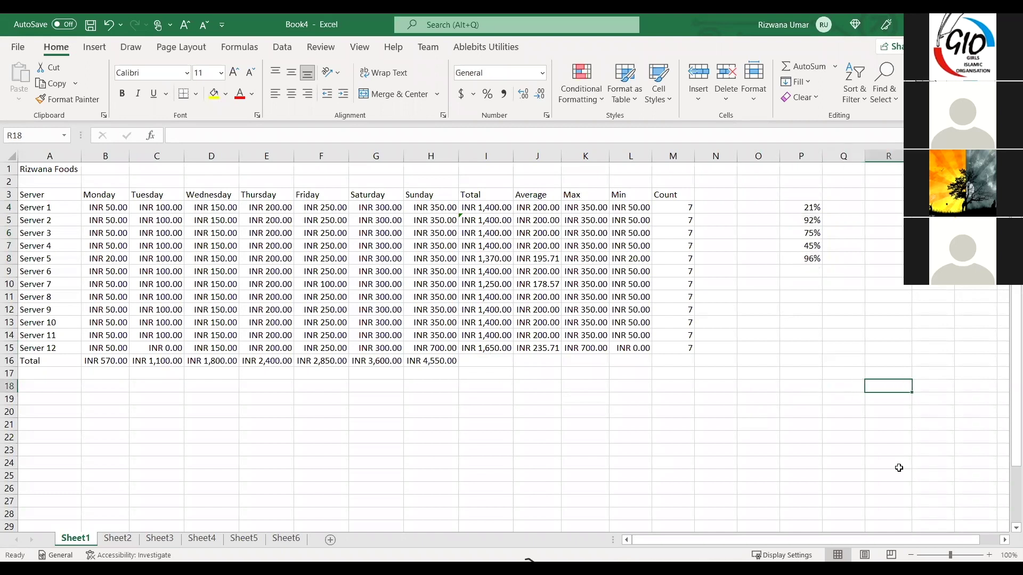
left_click(564, 410)
key("Right")
key("Right")
left_click(275, 286)
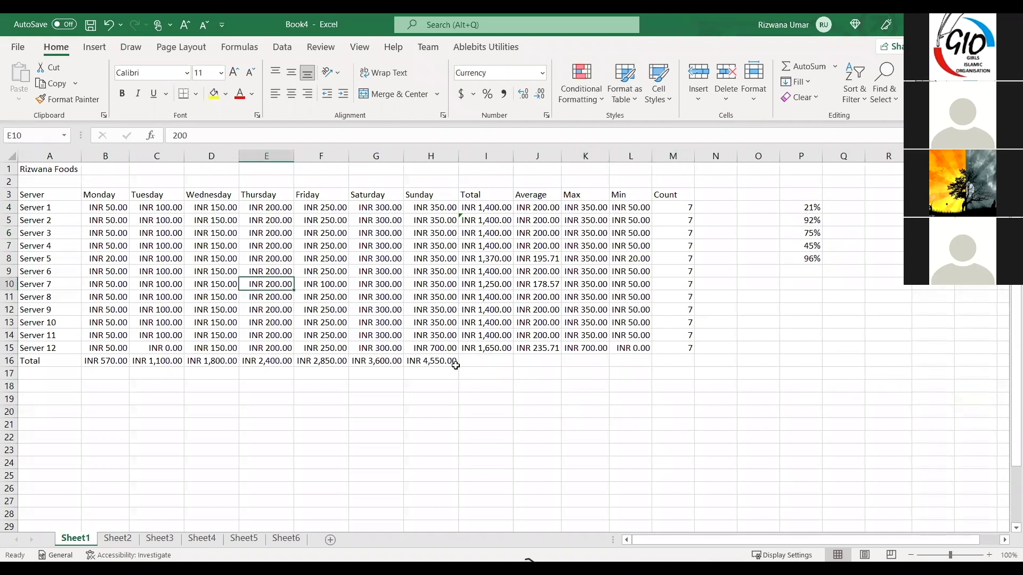
key("Right")
key("Right")
key("Right")
key("Right")
key("Right")
key("Right")
key("Right")
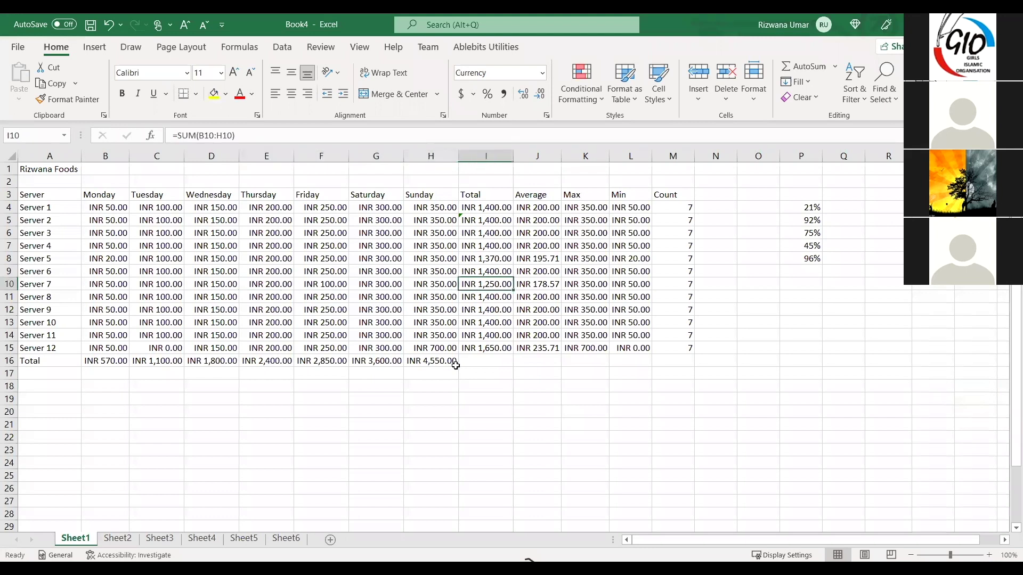
left_click(380, 336)
key("Right")
key("Right")
key("Right")
key("Right")
key("Right")
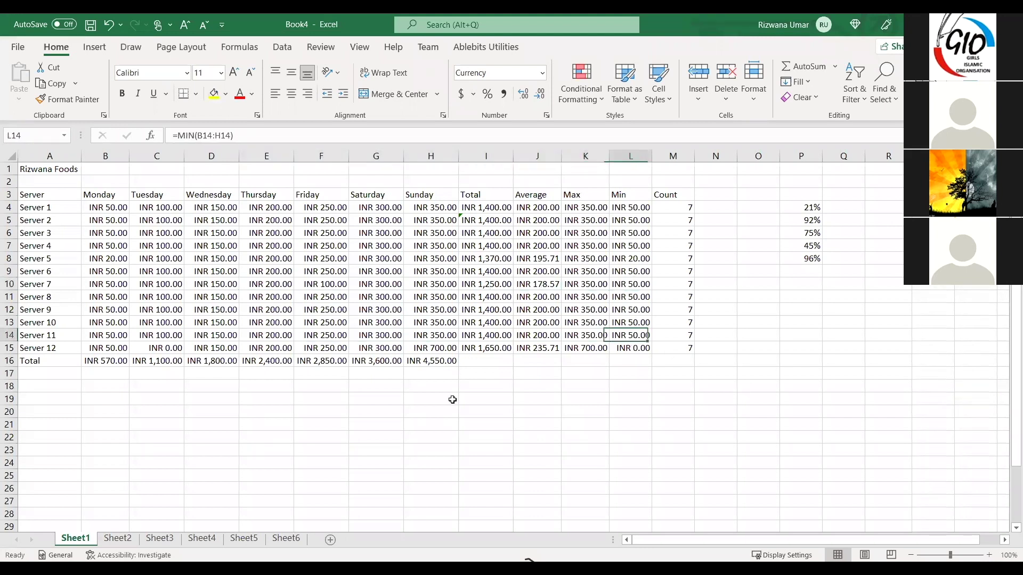
left_click(570, 408)
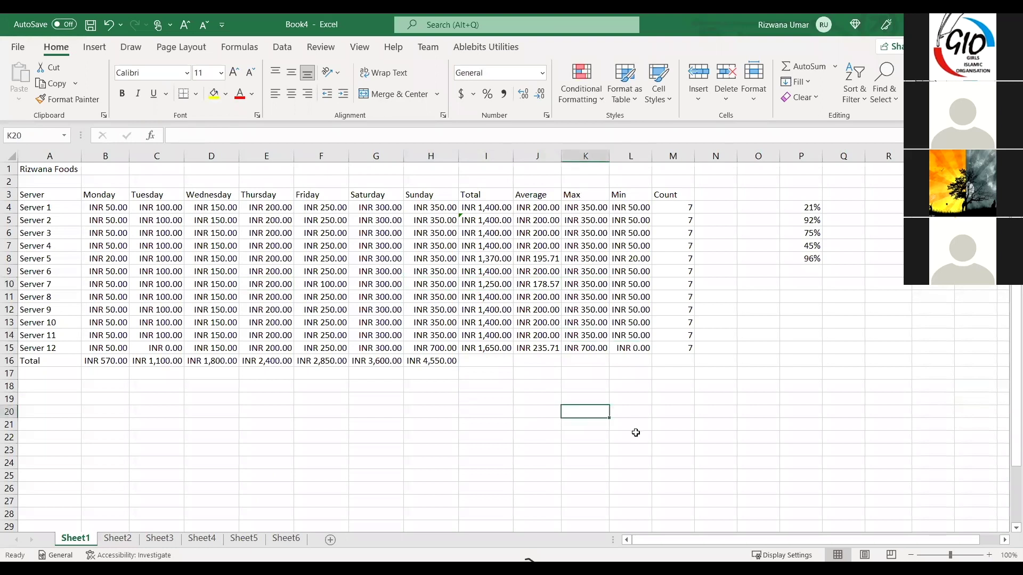
Demonstrate moving the active cell downward one cell at a time through the Sunday column, starting from H5
left_click(434, 220)
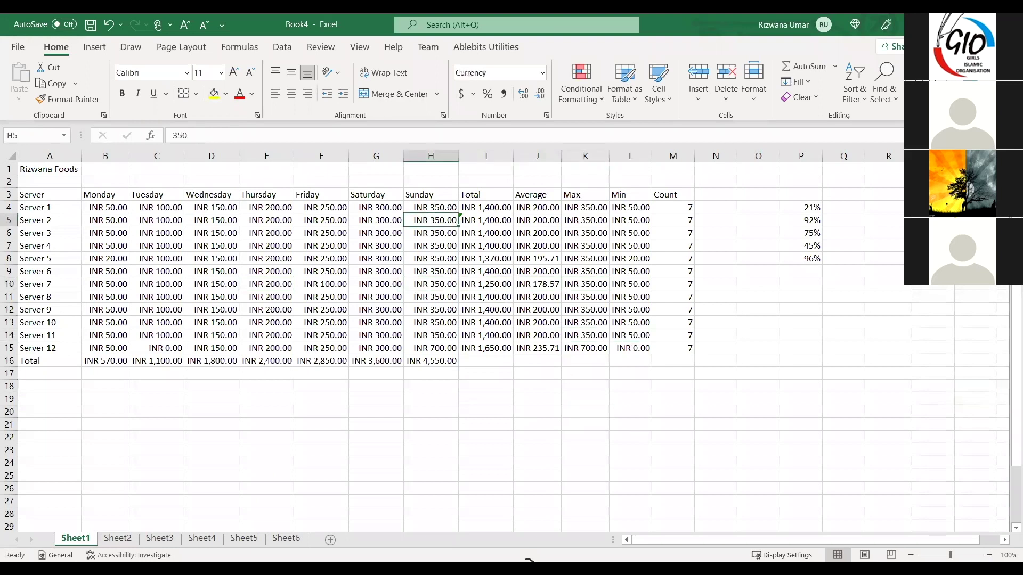
key("Down")
key("Down")
key("Down")
key("Down")
key("Down")
key("Down")
key("Down")
key("Down")
key("Down")
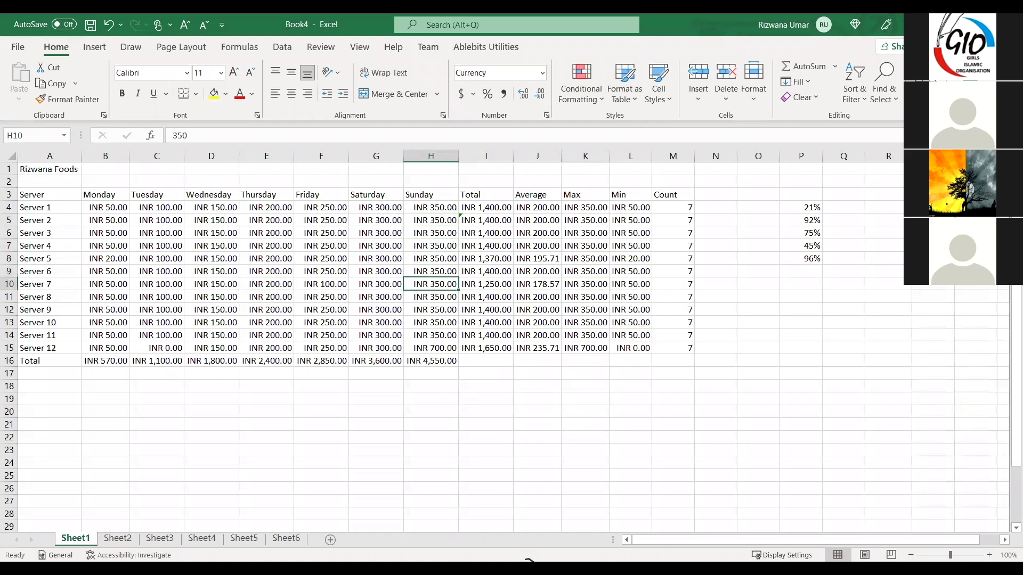
Move the active cell rightward along Server 7's row from H10 to the Count cell M10
left_click(419, 285)
key("Right")
key("Right")
key("Right")
key("Right")
key("Right")
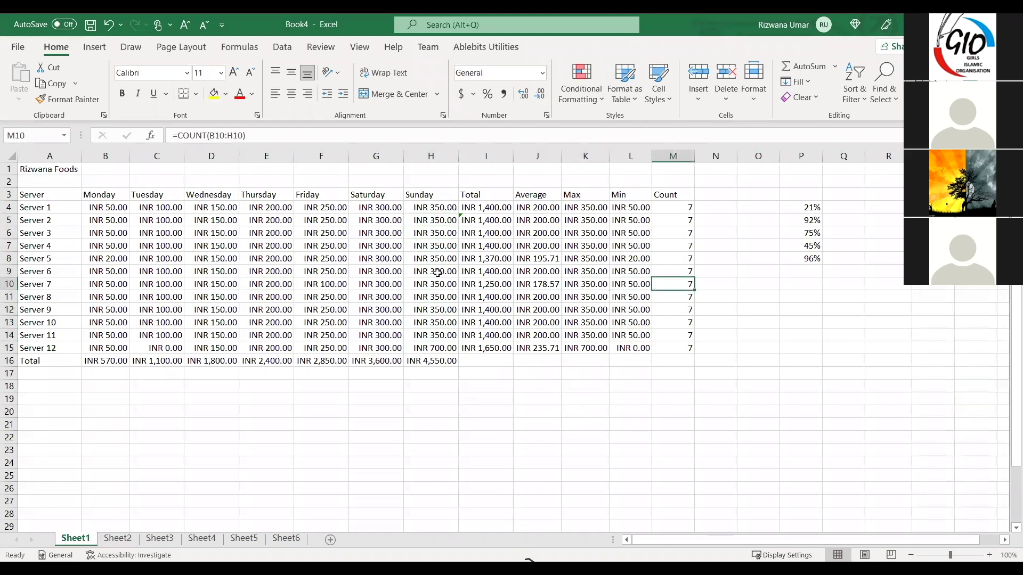
Move the active cell down the Sunday column from H9 to the daily total in H16
left_click(438, 273)
key("Down")
key("Down")
key("Down")
key("Down")
key("Down")
key("Down")
key("Down")
key("Down")
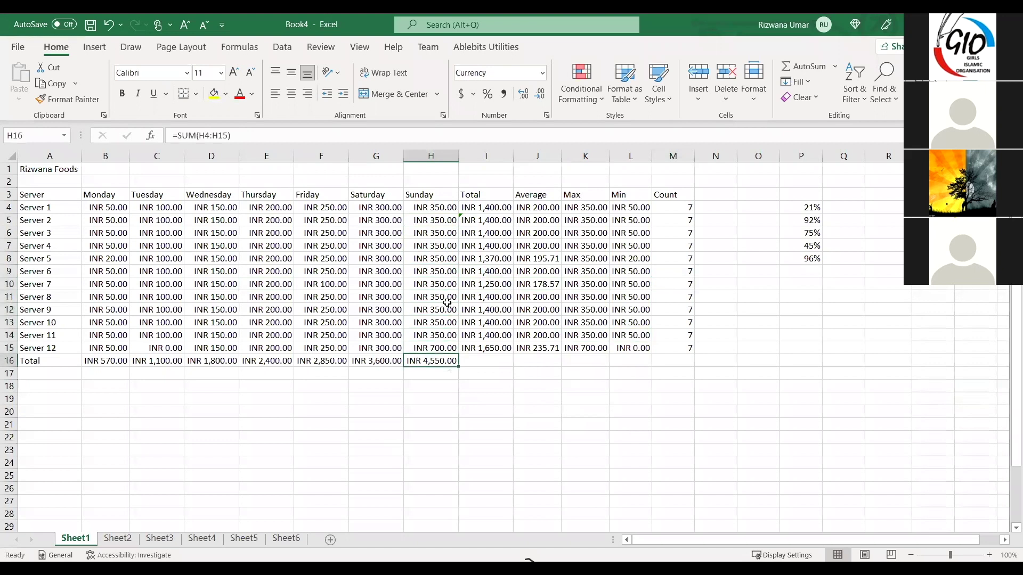
Clear the sample percentages from cells P4:P11
left_click(432, 272)
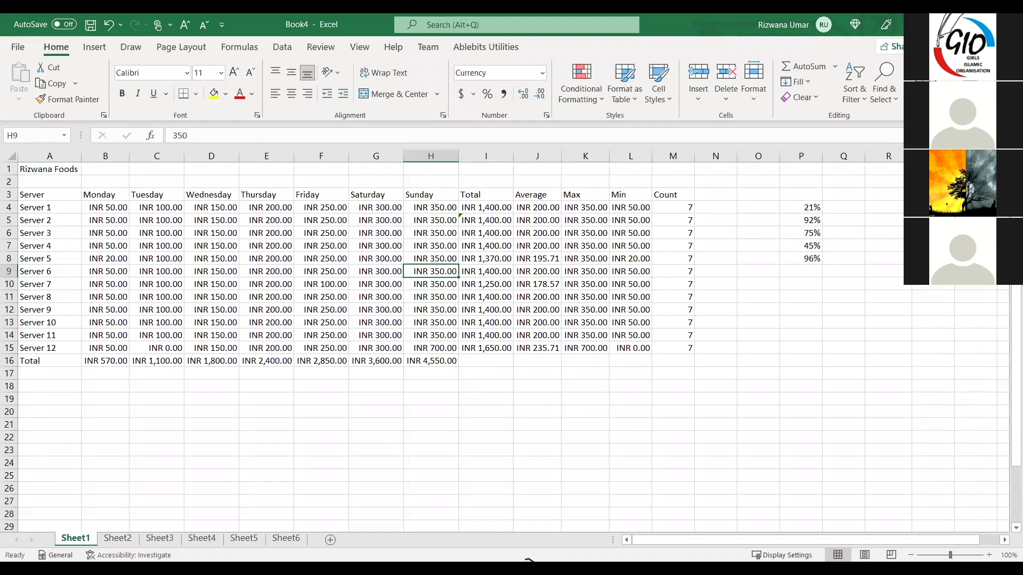
left_click(810, 271)
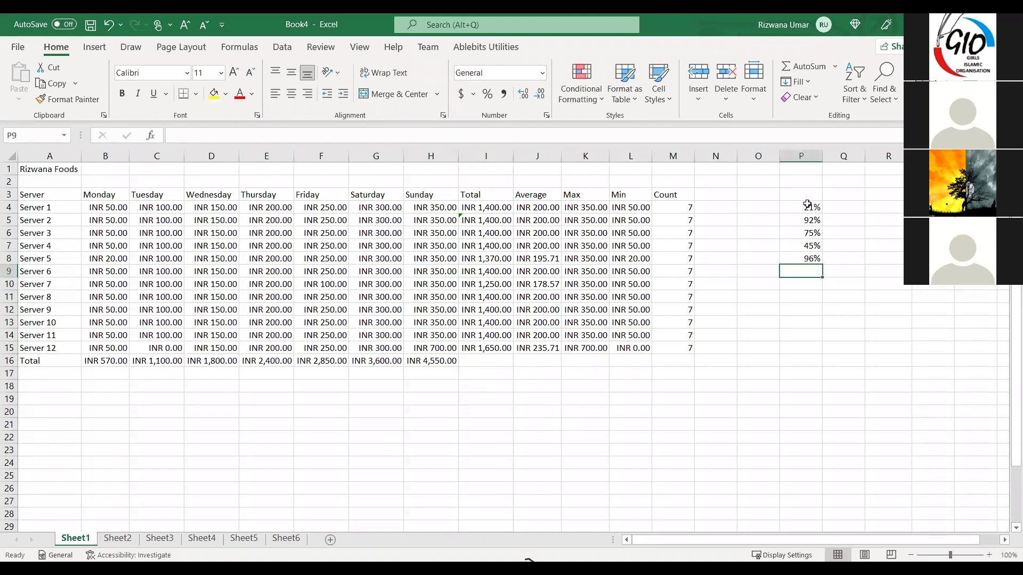
left_click_drag(807, 205, 806, 291)
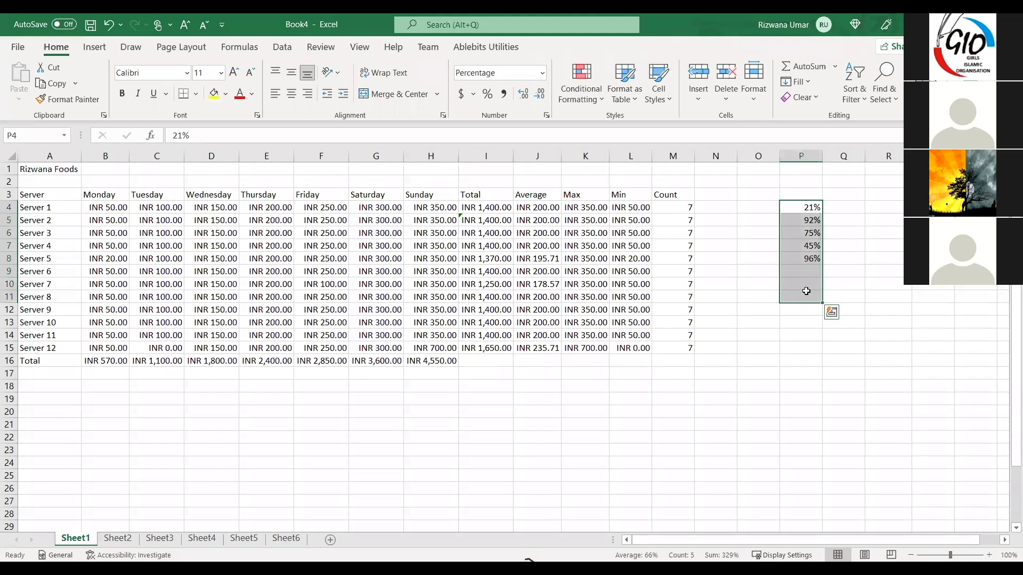
key("Delete")
key("Left")
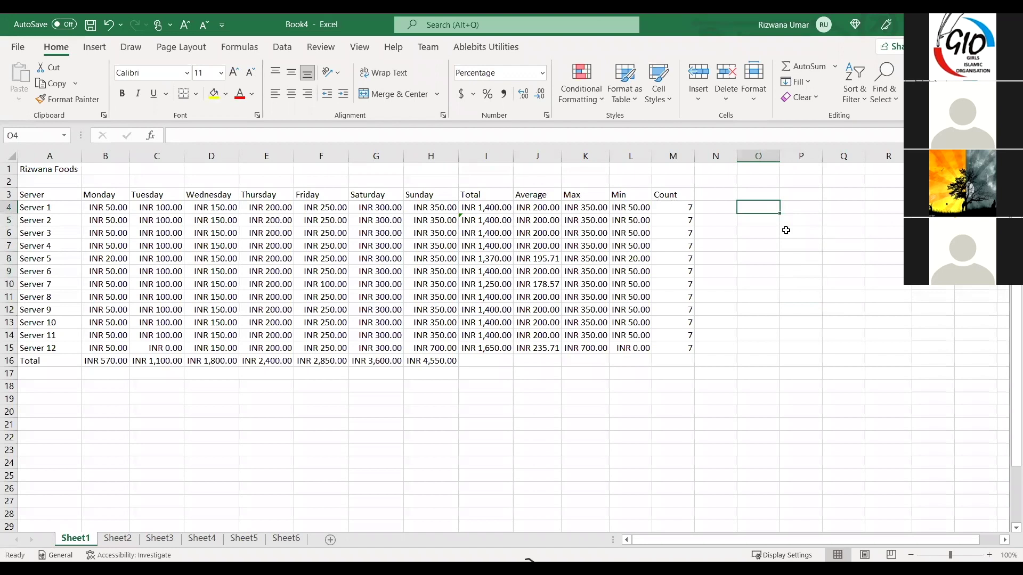
type("0.")
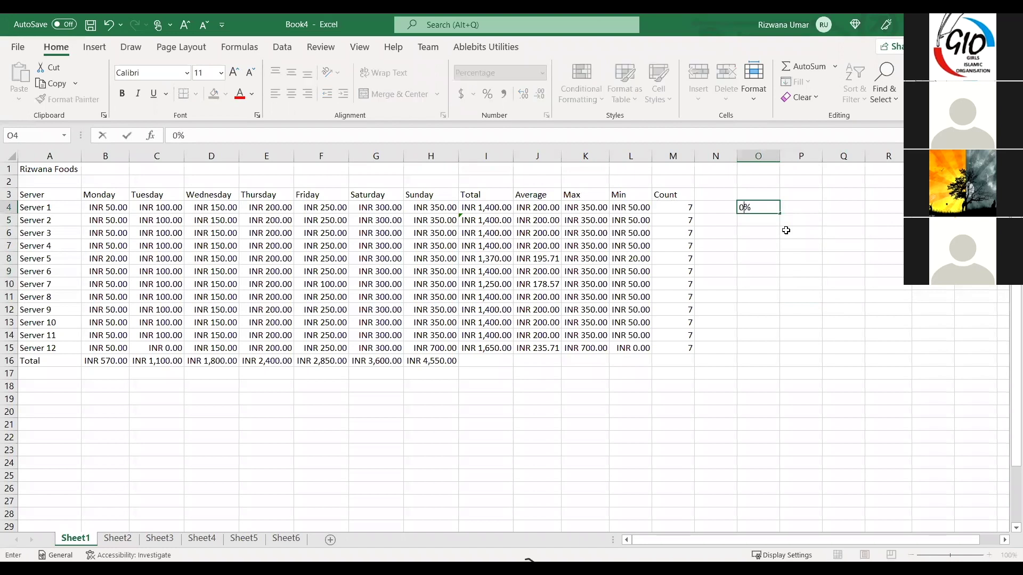
type("21")
key("Return")
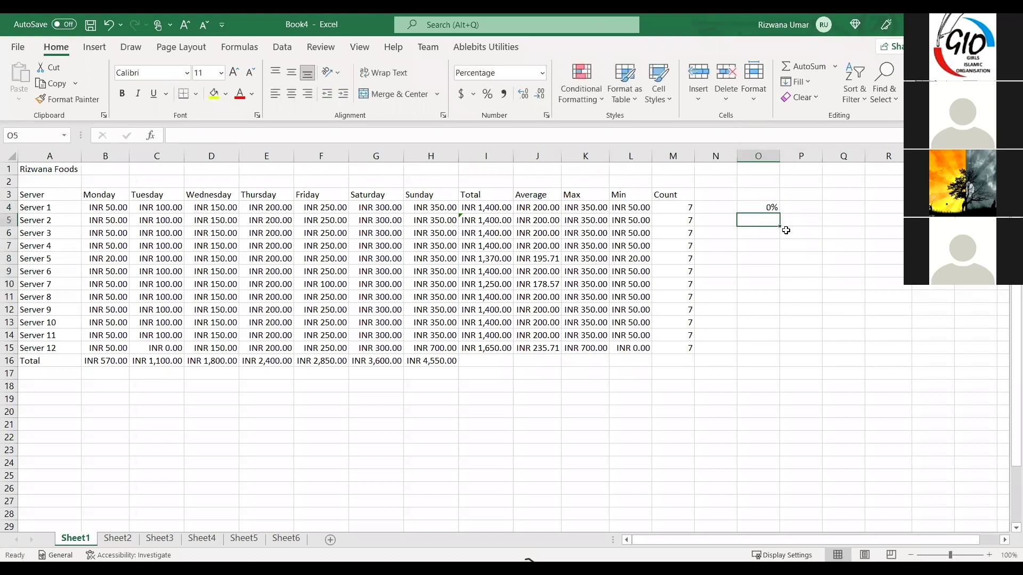
left_click(766, 206)
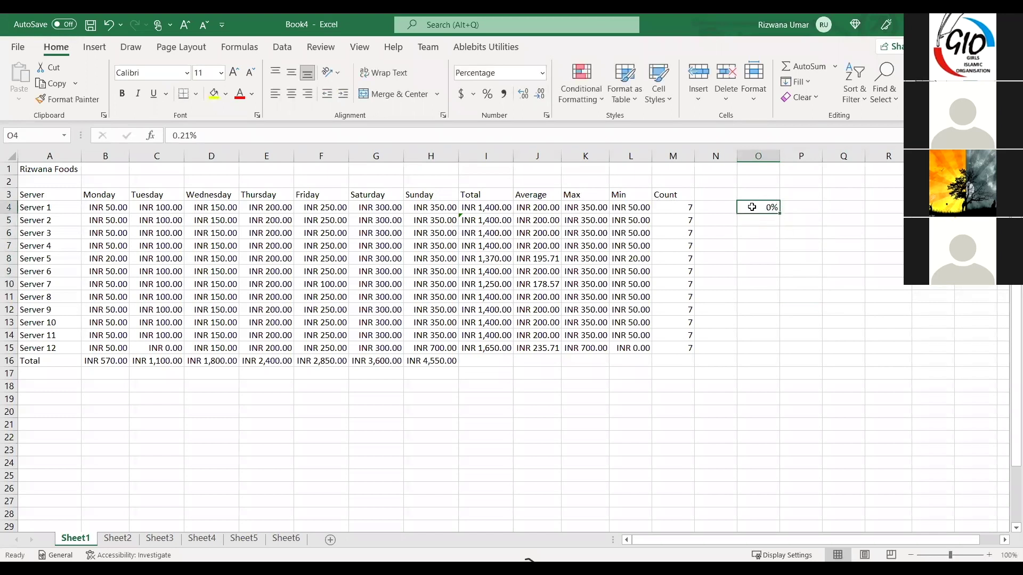
key("Delete")
Enter the decimals 0.21, 0.56, 0.76, 0.78 and 0.56 down cells N4:N8
key("Left")
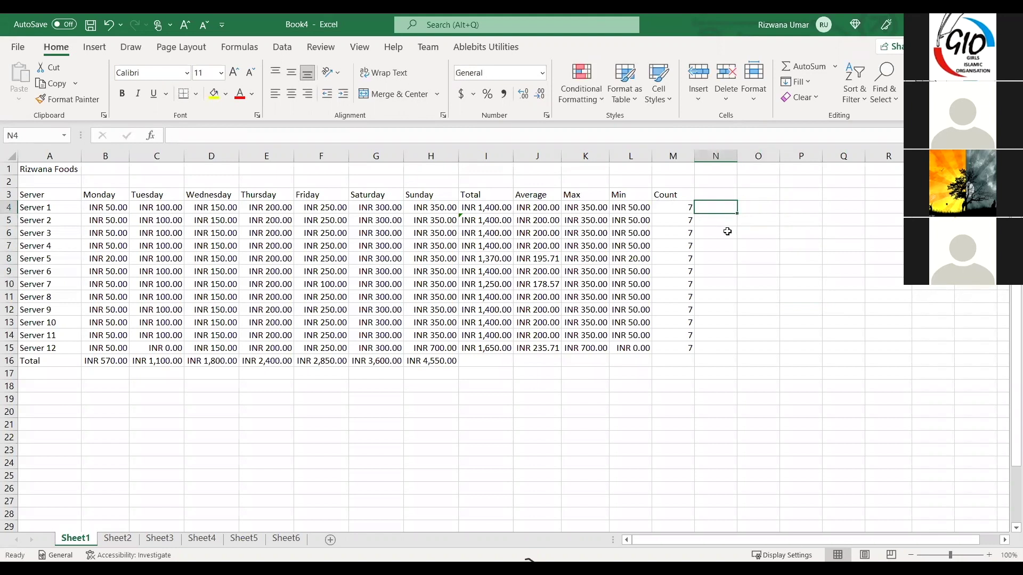
type("0.21")
key("Return")
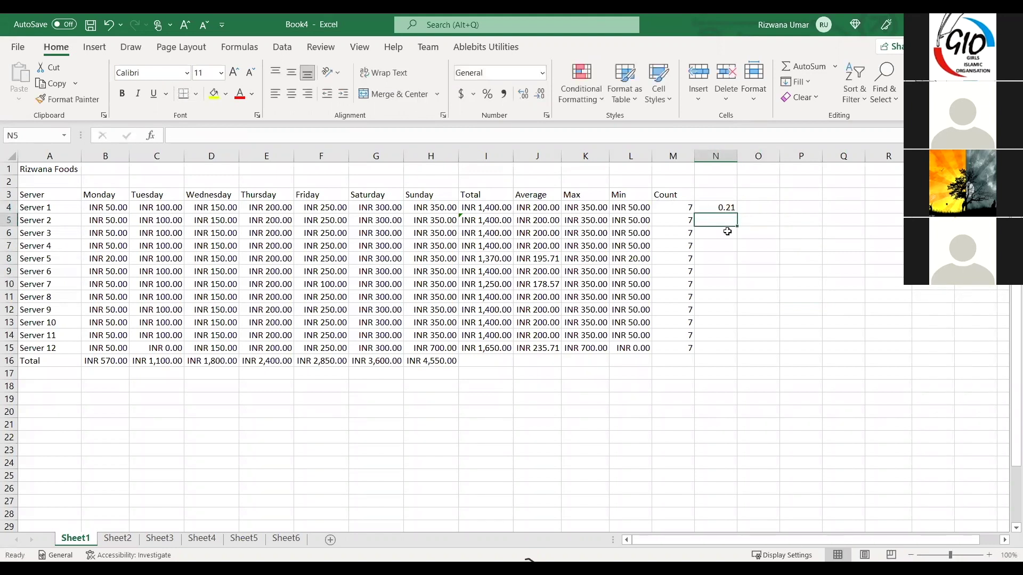
type("0.56")
key("Return")
type("0.76")
key("Return")
type("0.78")
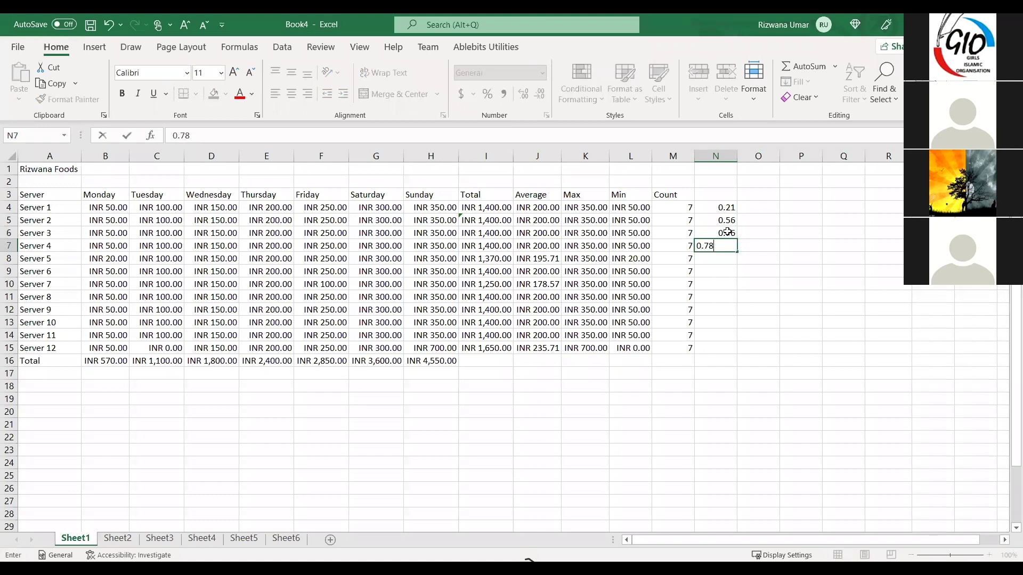
key("Return")
type("0.56")
left_click(721, 295)
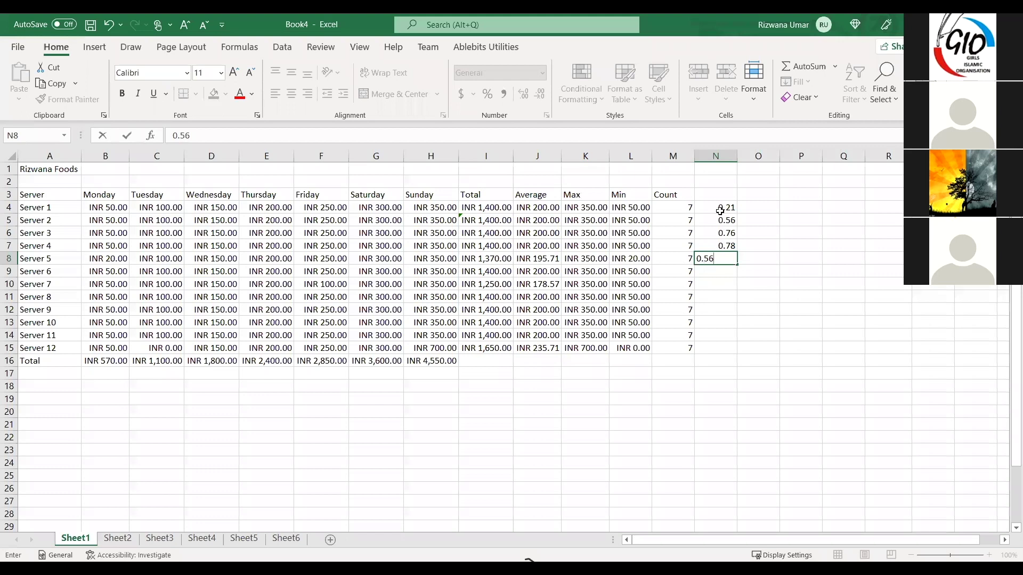
Apply the Percentage format to the decimals in N4:N8
left_click_drag(722, 209, 723, 260)
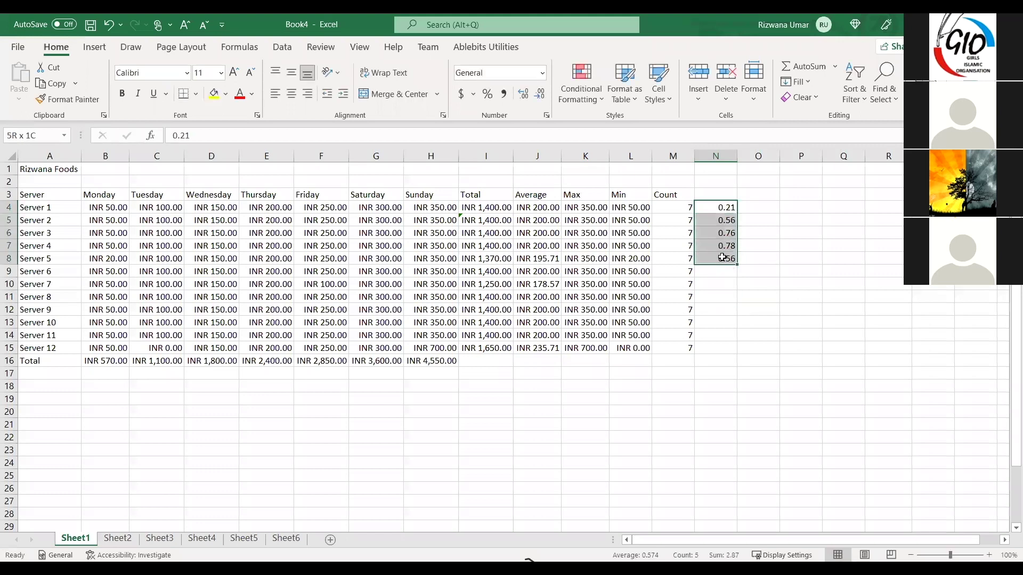
left_click(487, 95)
left_click(801, 284)
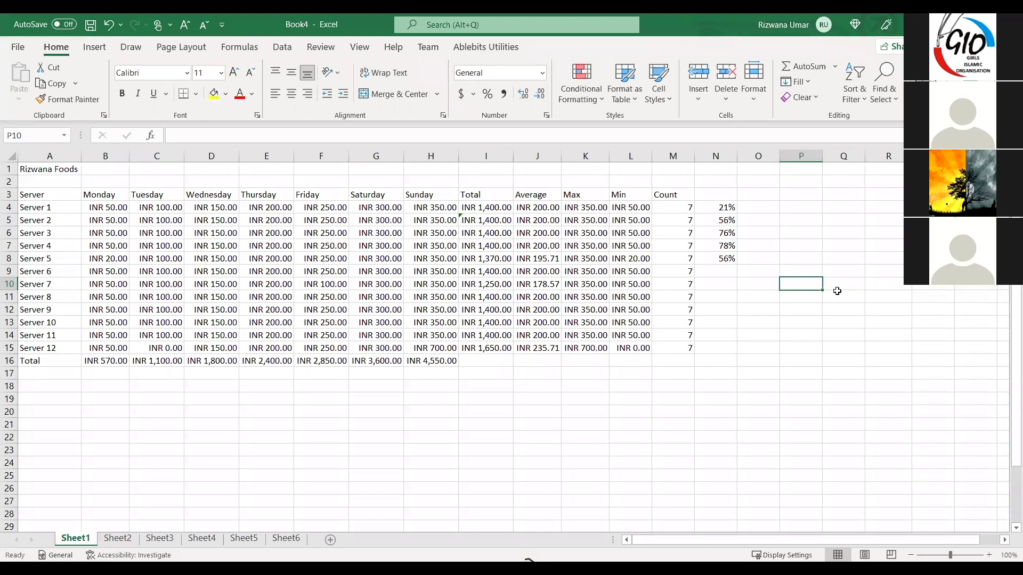
left_click(790, 230)
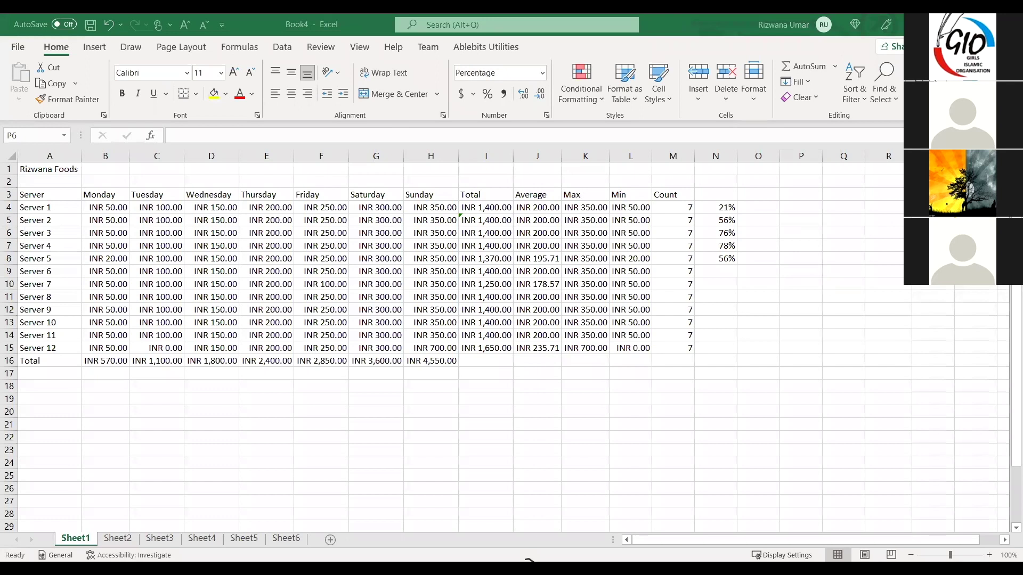
left_click(789, 205)
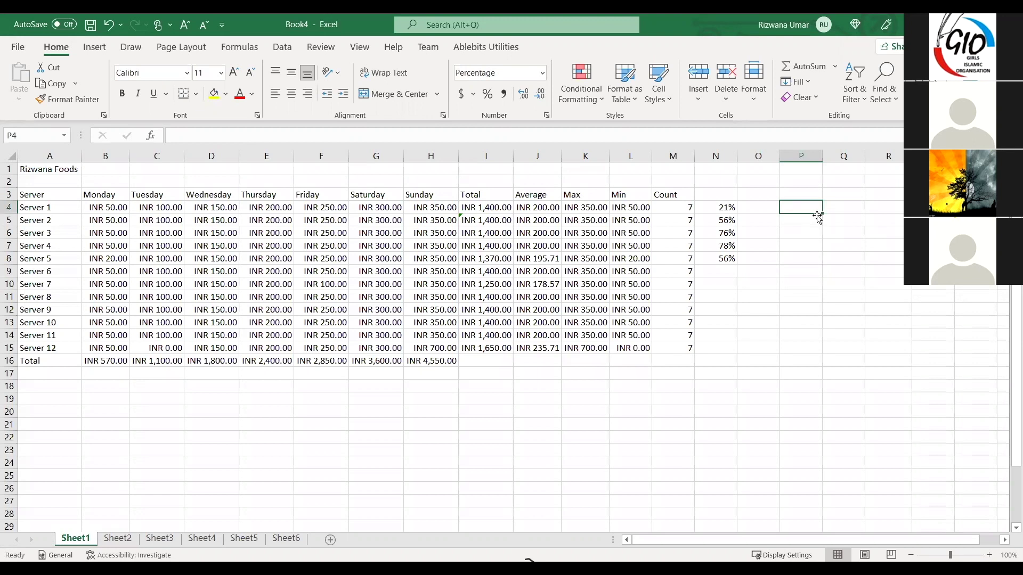
type("0.21")
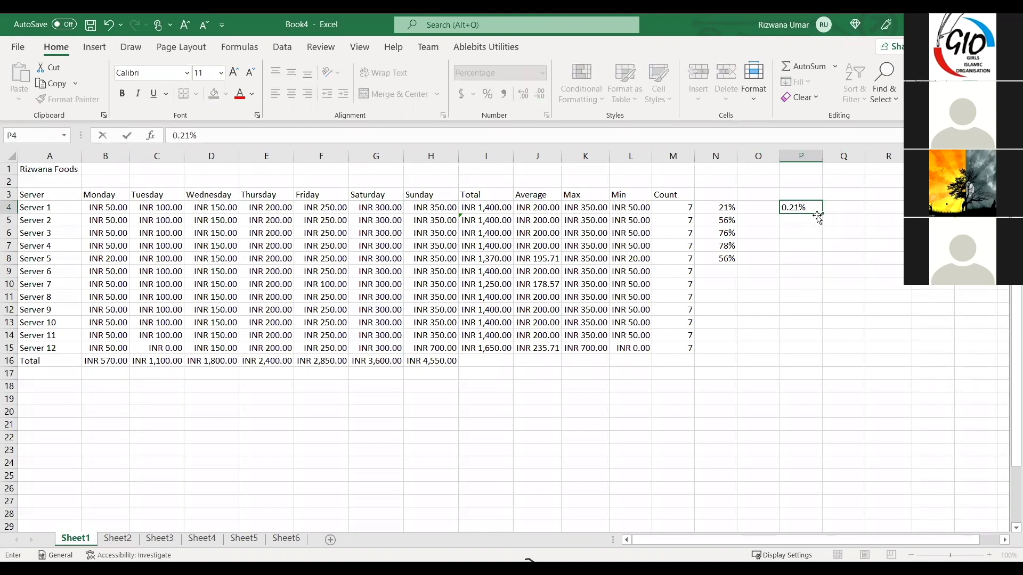
left_click(844, 208)
left_click(805, 208)
key("Delete")
Enter the decimals 0.21, 0.98 and 0.76 down cells Q4:Q6
key("Right")
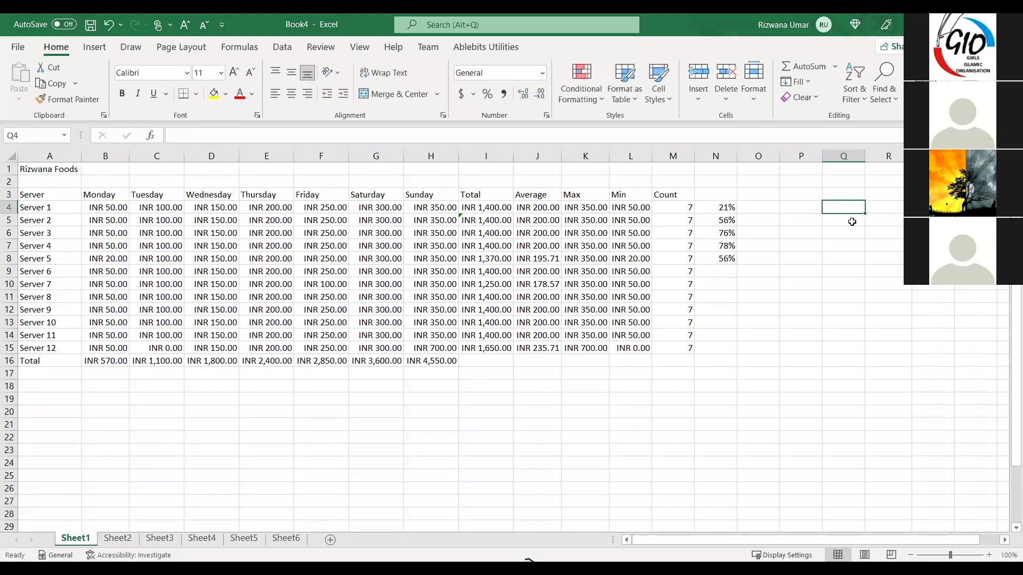
type("0.21")
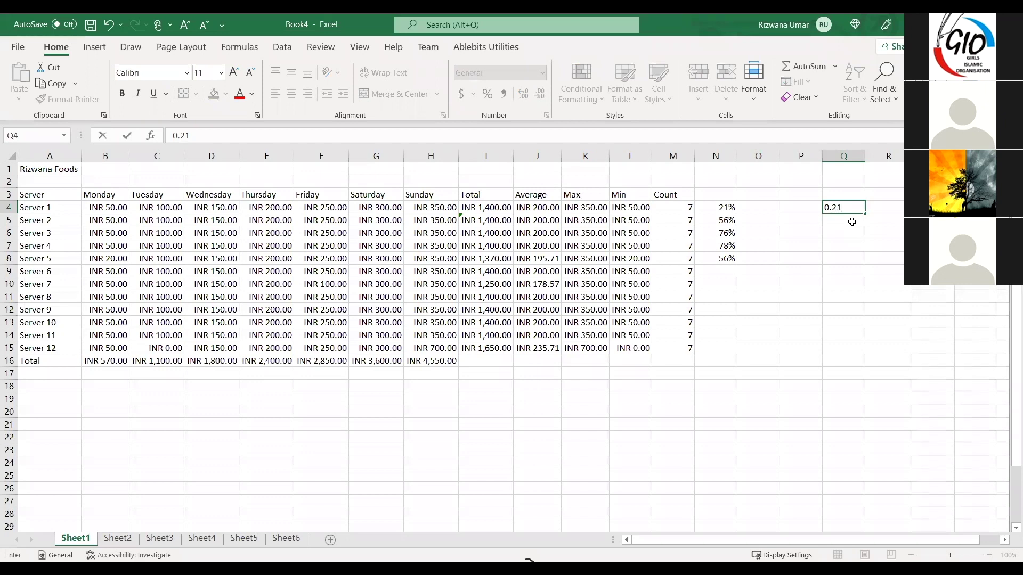
key("Return")
type("0.98")
key("Return")
type("0.76")
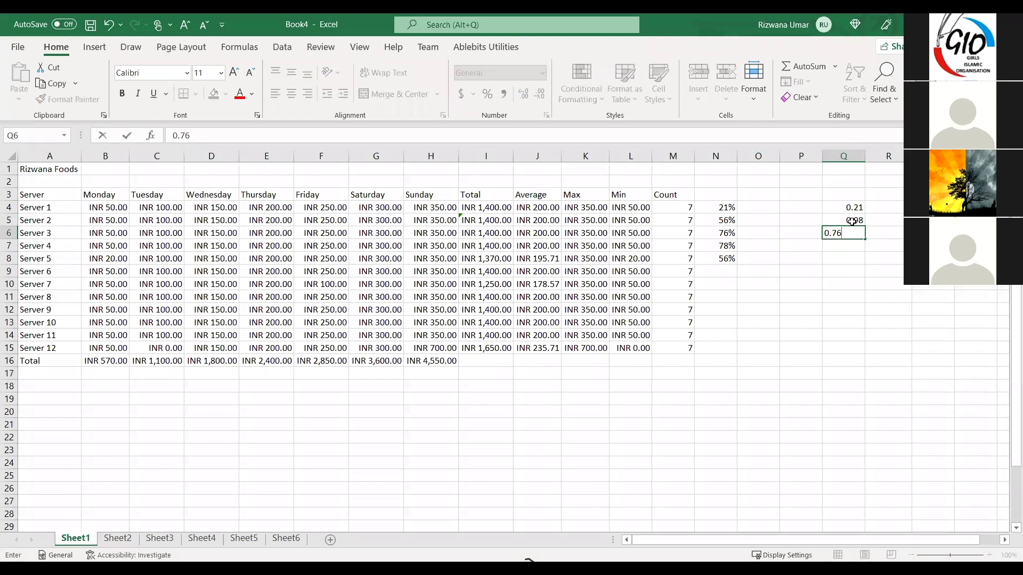
left_click(851, 259)
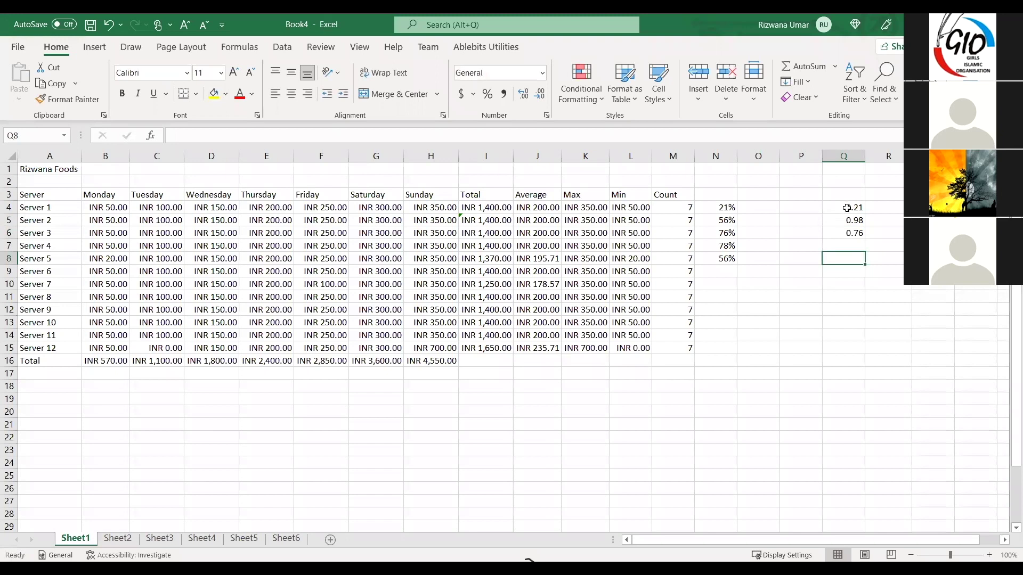
Format the values in Q4:Q6 as percentages
left_click_drag(846, 208, 846, 235)
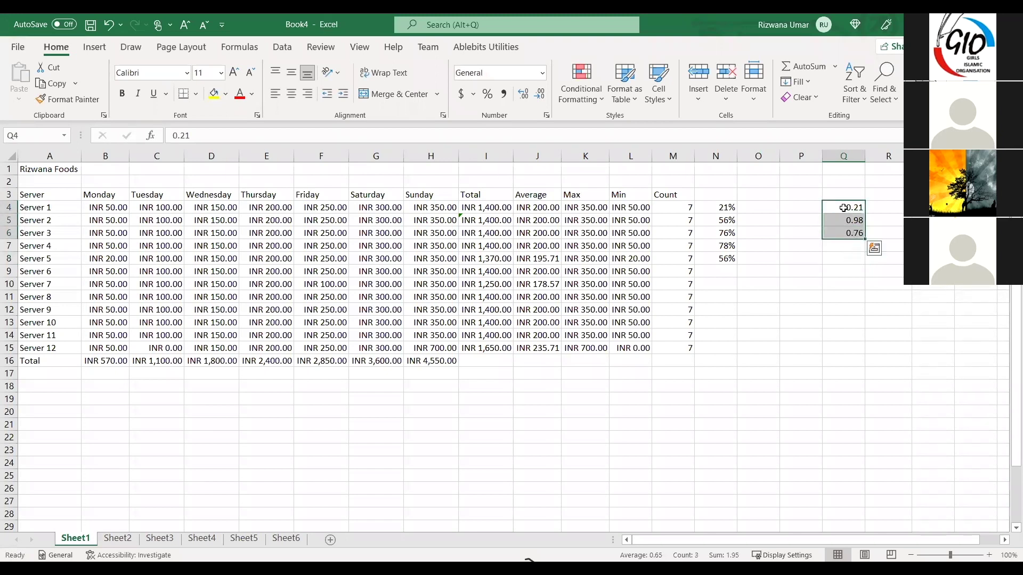
left_click(488, 95)
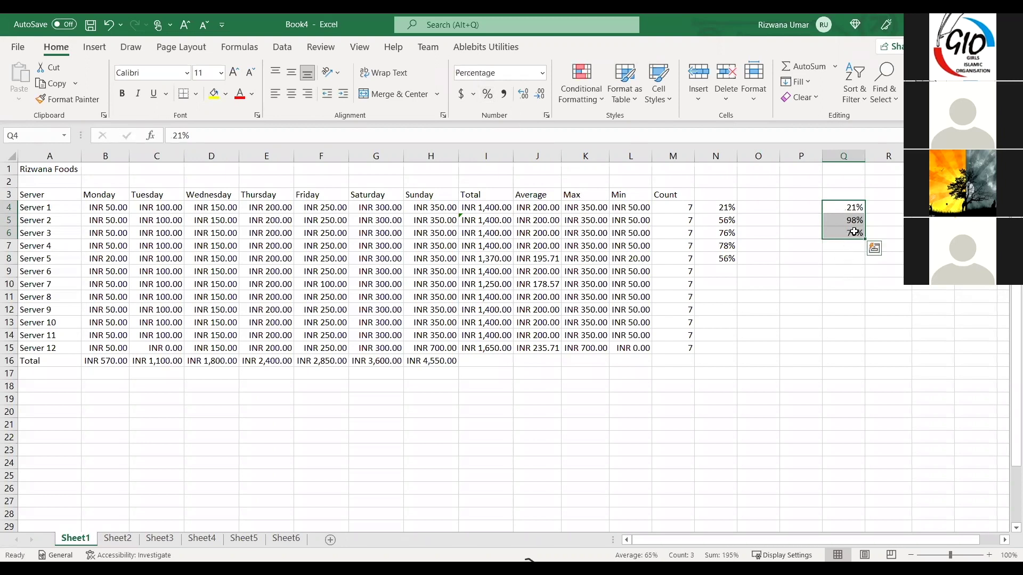
left_click(851, 271)
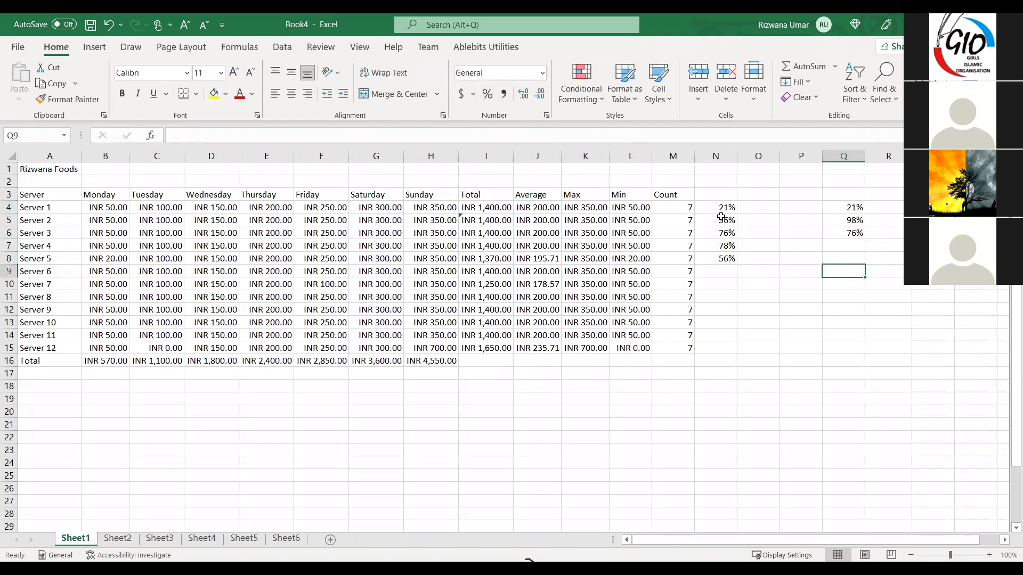
Clear all the sample percentages in N4:Q11 beside the sales table and deselect the range
left_click_drag(717, 207, 851, 299)
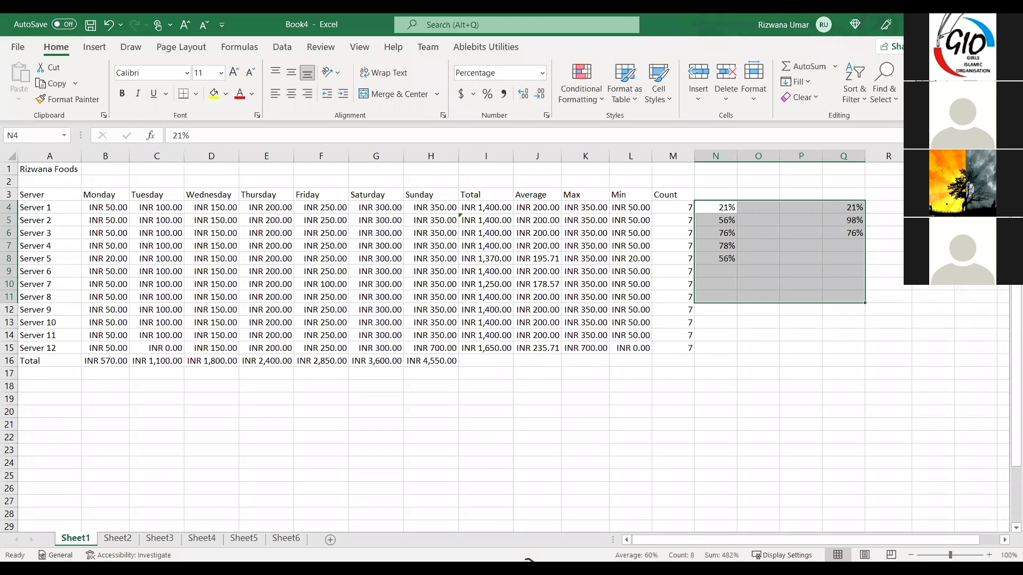
key("Delete")
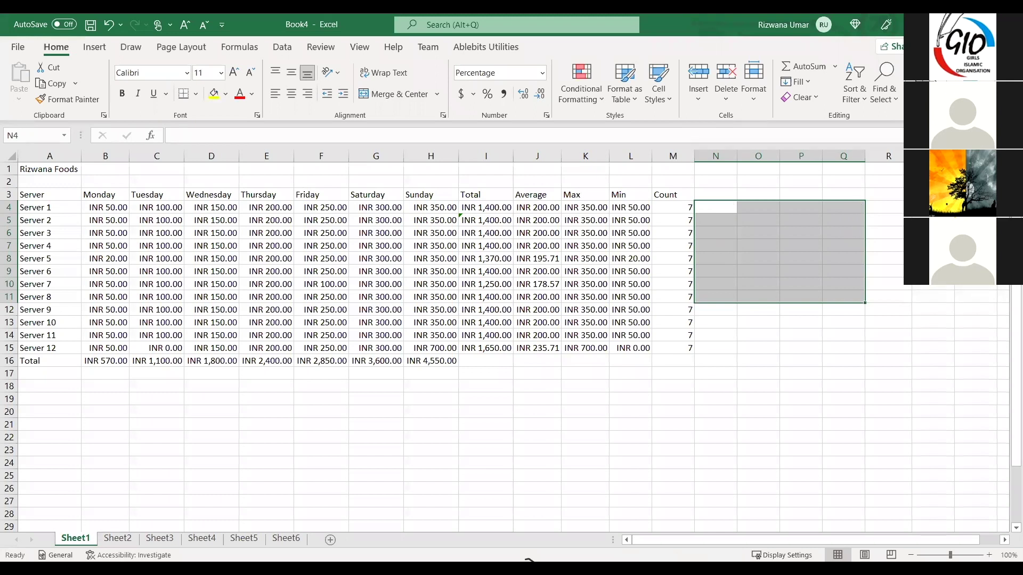
left_click(975, 310)
left_click(345, 437)
left_click(318, 412)
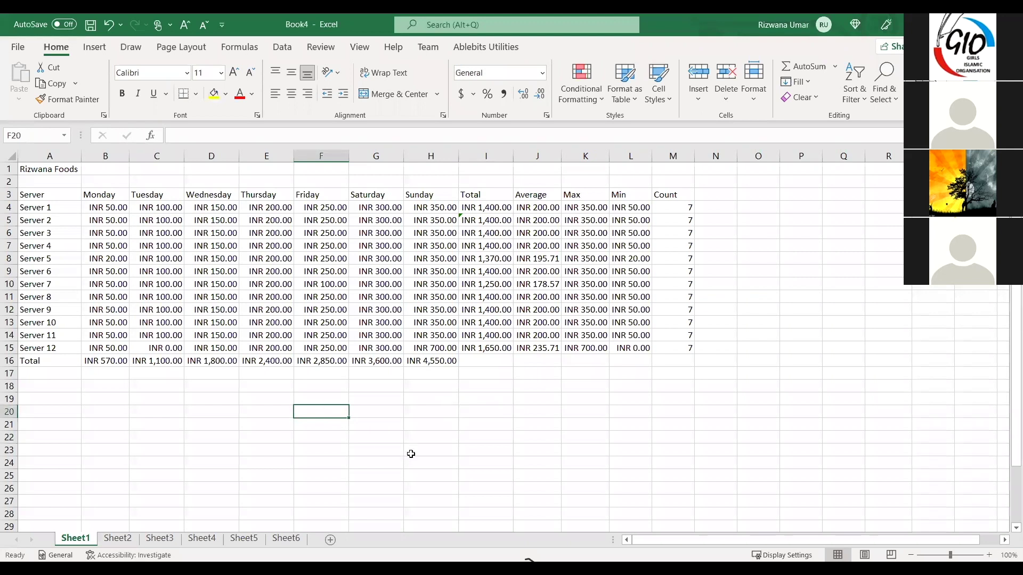
Enter "Today is wonderful day and it is best" in F20 and autofit column F to the text
type("To")
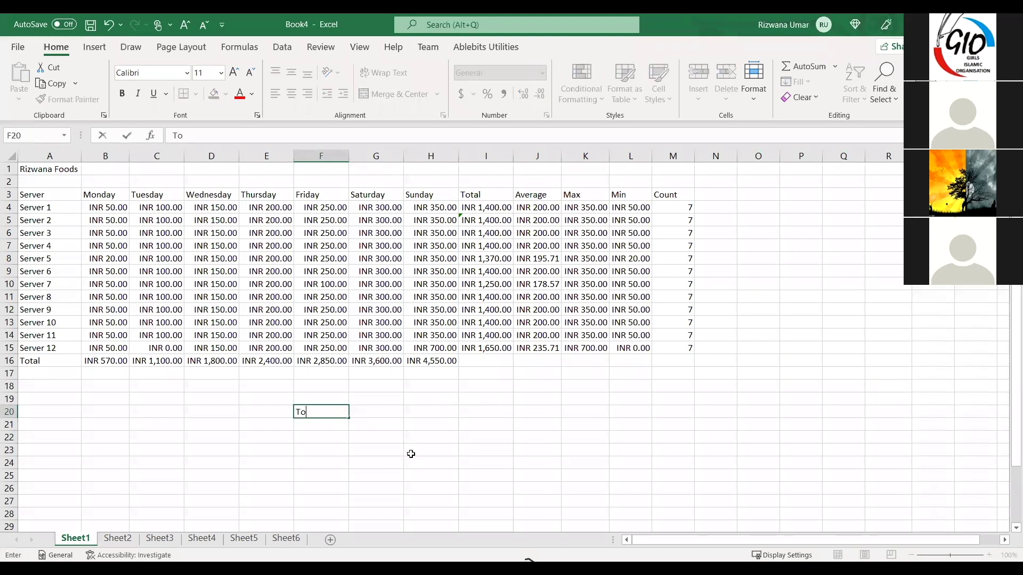
type("day is wonderful day and it i")
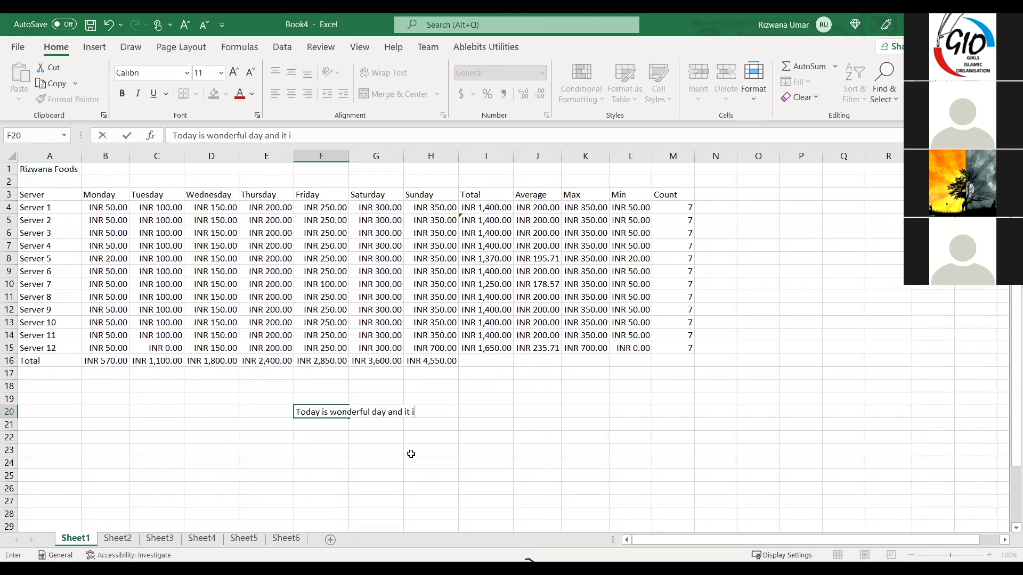
type("s best")
left_click(399, 438)
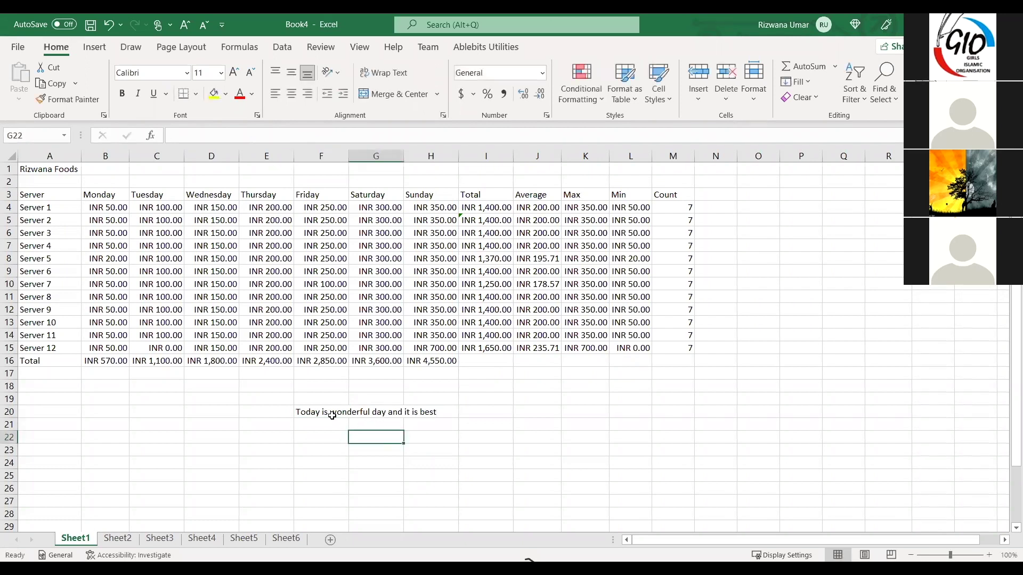
left_click(334, 417)
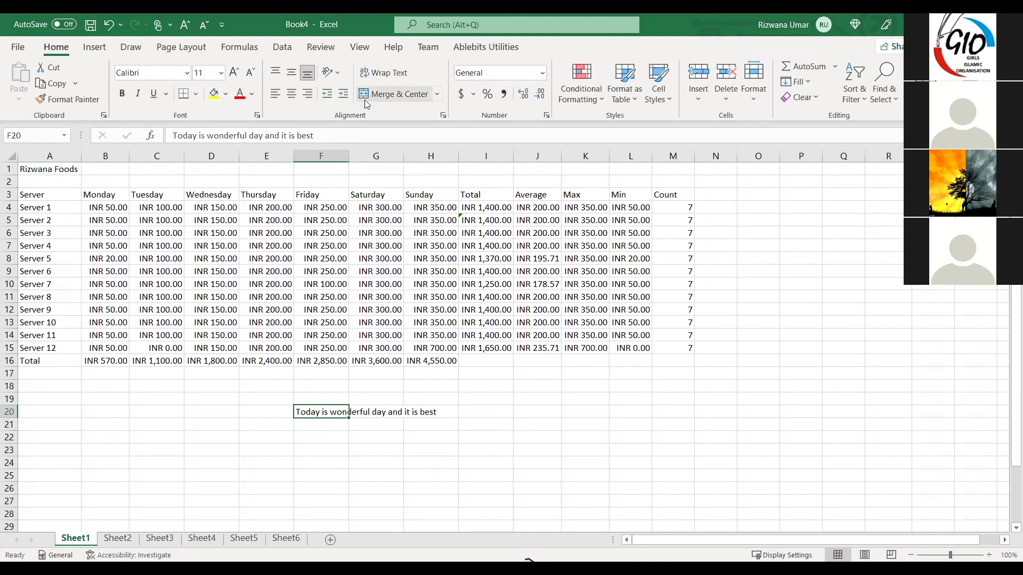
double_click(349, 155)
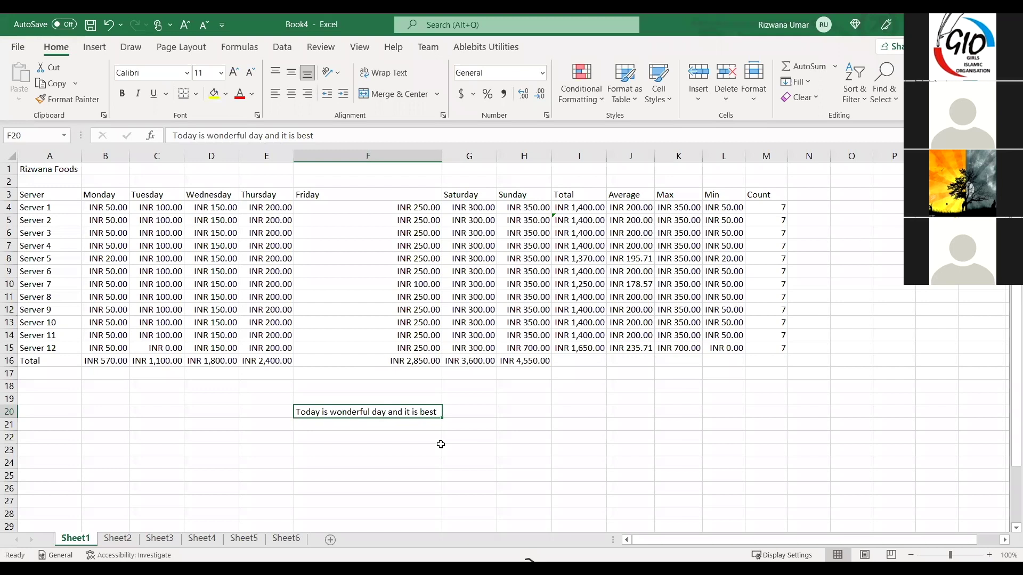
Undo the column F width change and the text entry in F20
key("ctrl+z")
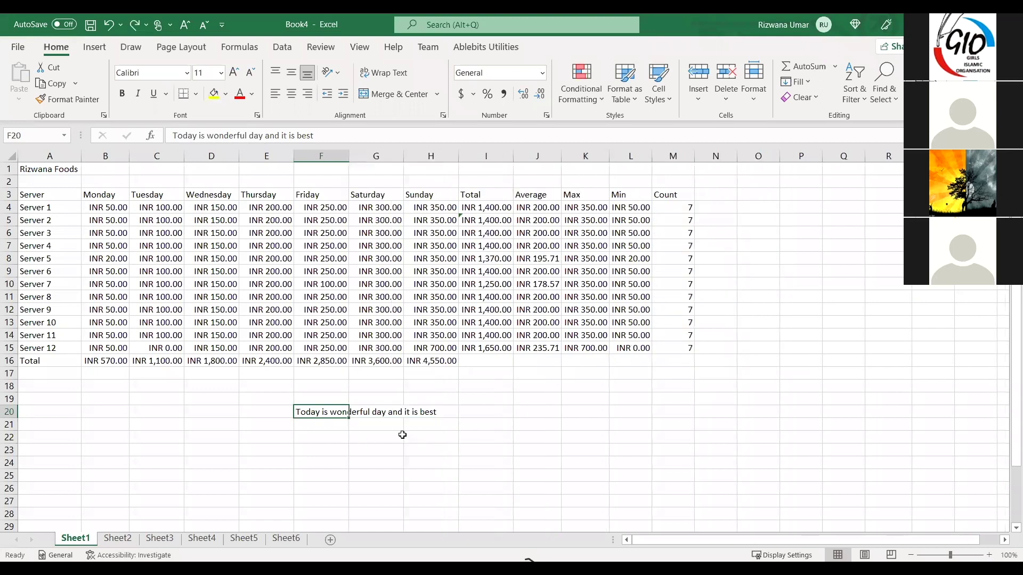
key("ctrl+z")
left_click(430, 425)
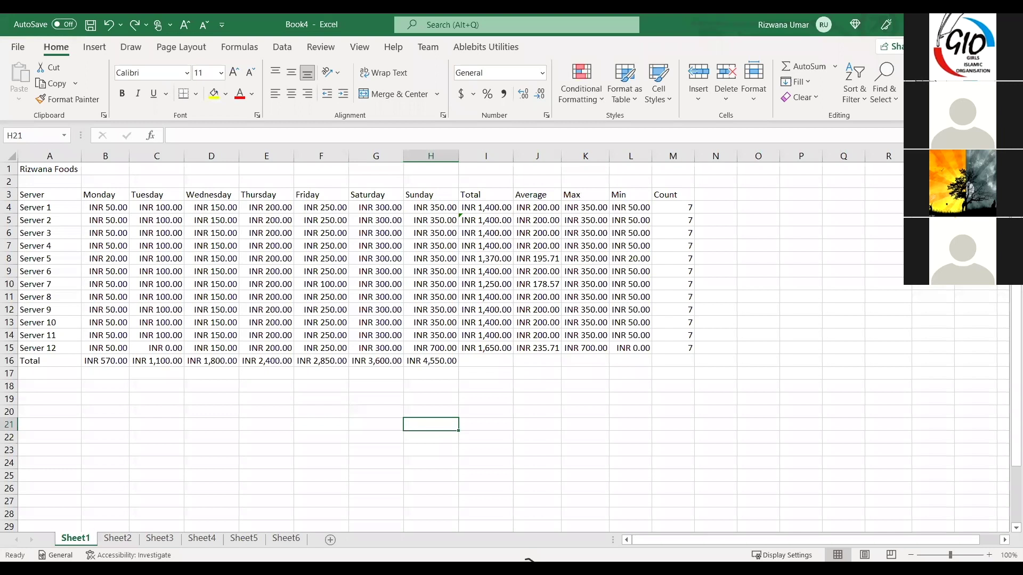
left_click(252, 438)
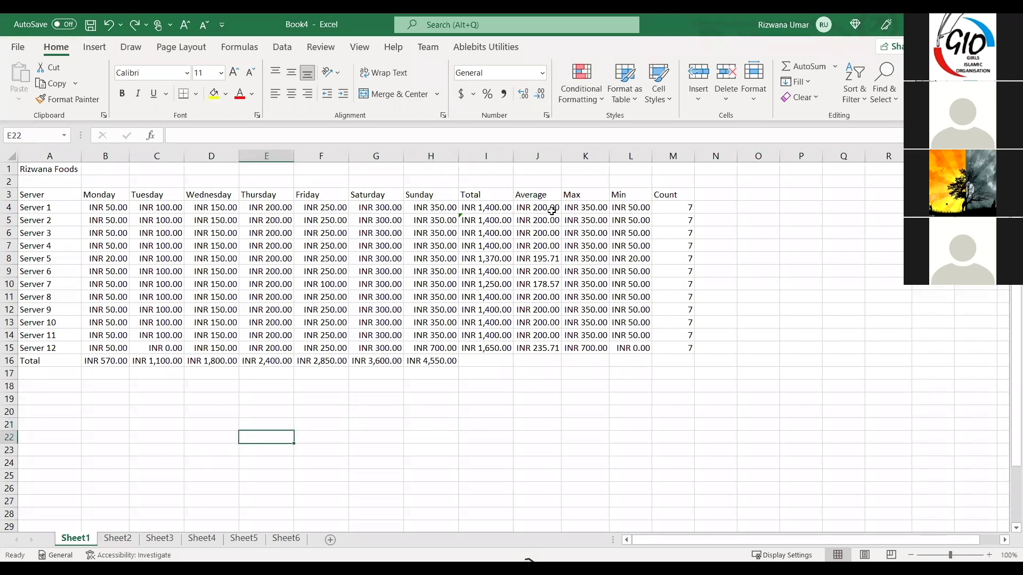
left_click(500, 199)
left_click(526, 195)
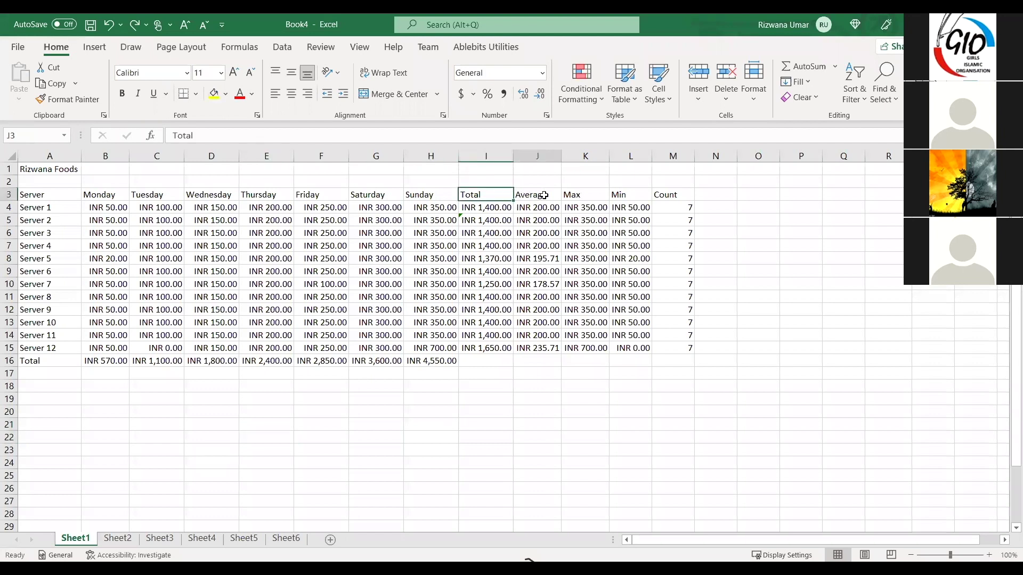
left_click(599, 195)
left_click(666, 195)
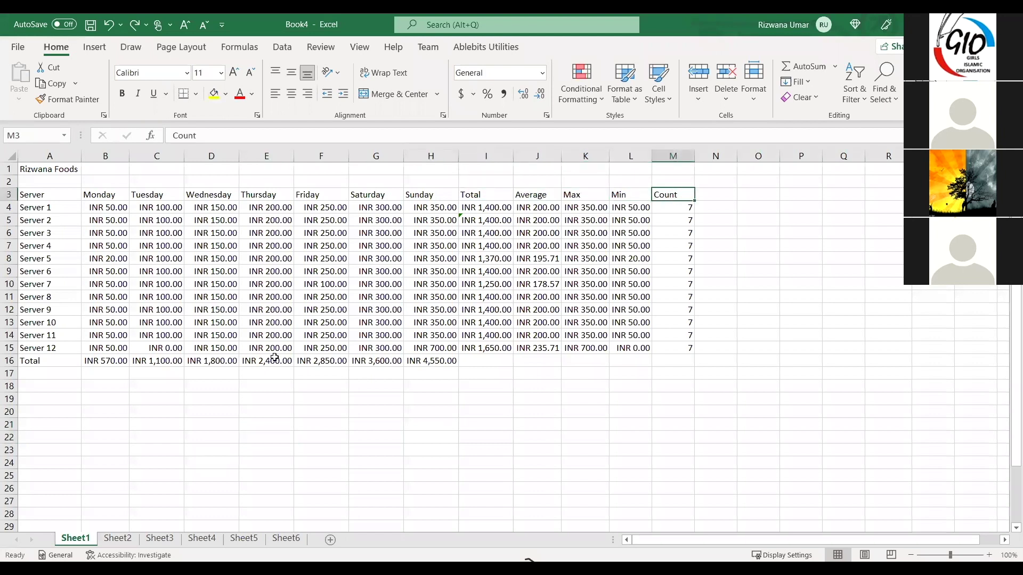
Insert a new column before the Monday column and enter the header Date in B3
left_click(116, 156)
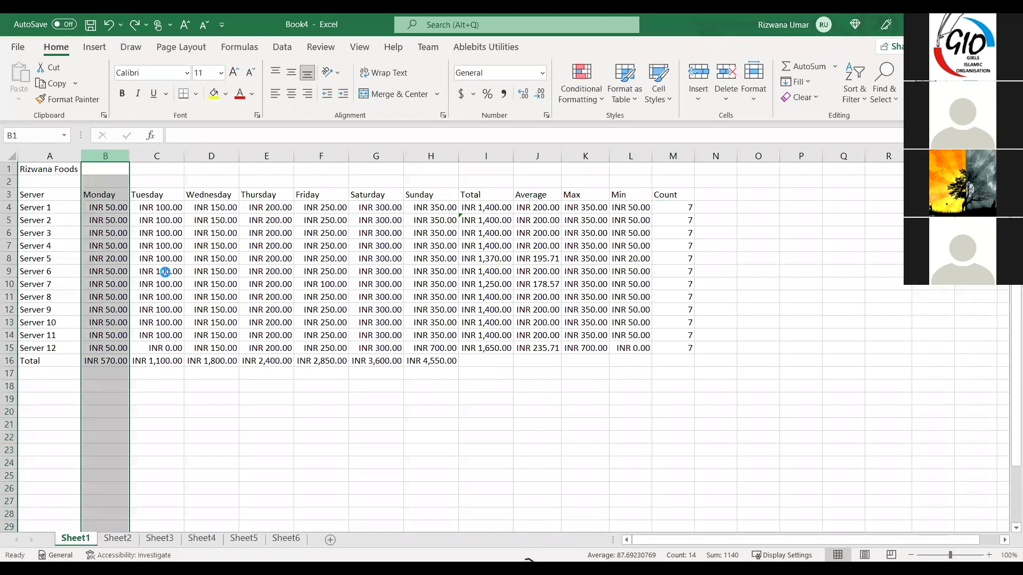
right_click(119, 161)
key("i")
key("Down")
key("Down")
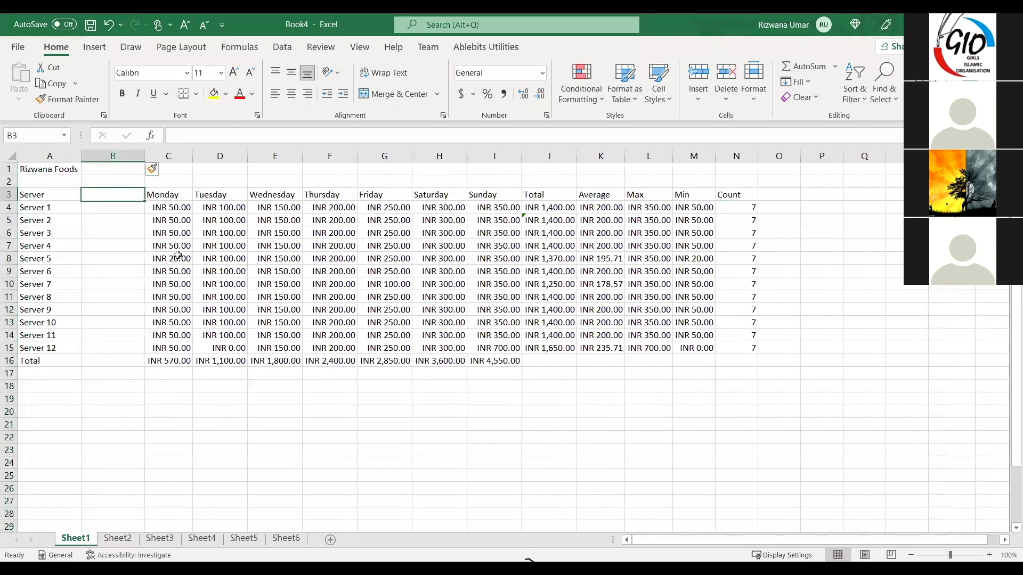
type("Date")
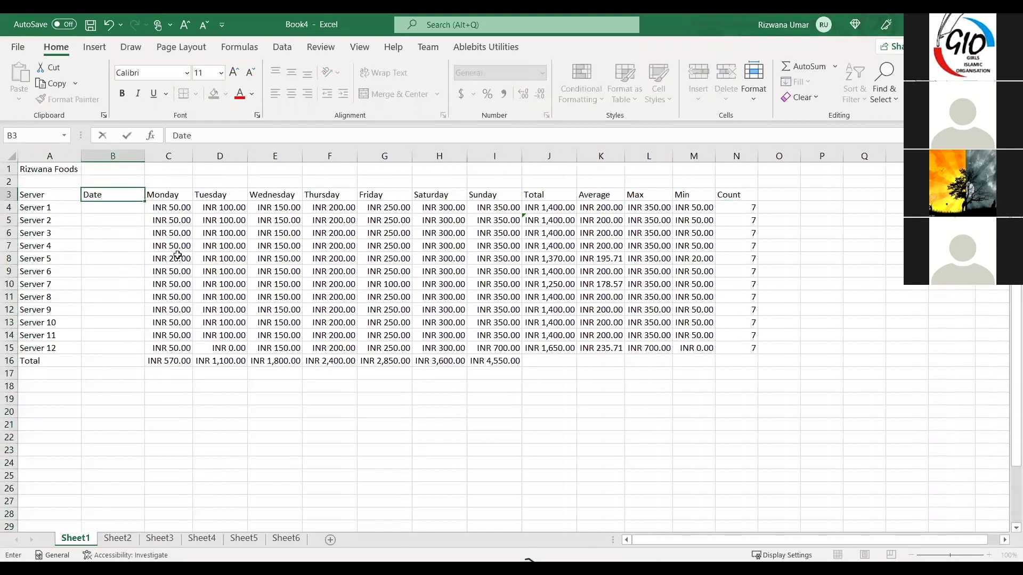
Enter 9/18/2021 in B4 and fill the date series down through B16
left_click(110, 212)
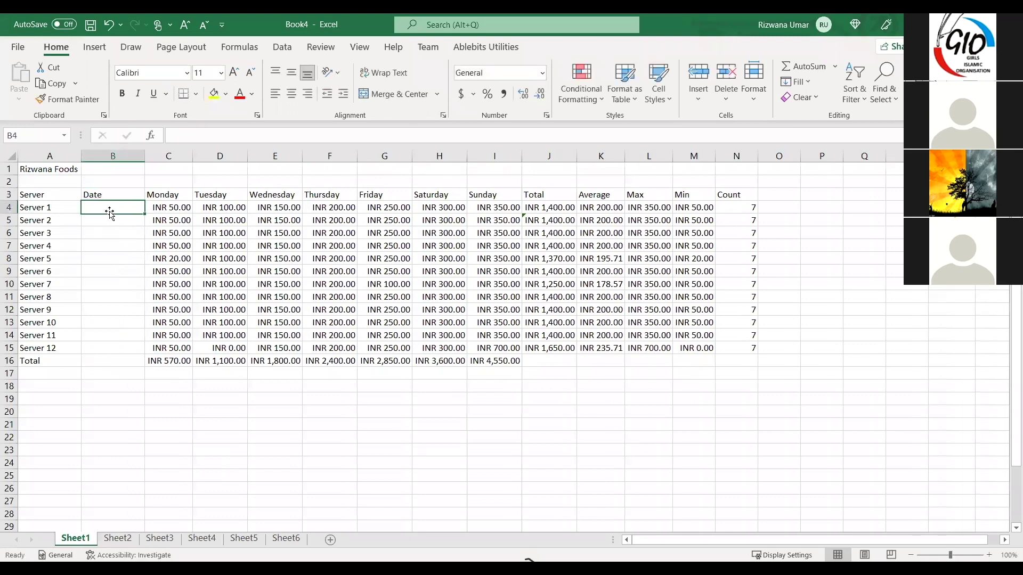
type("9/18/2021")
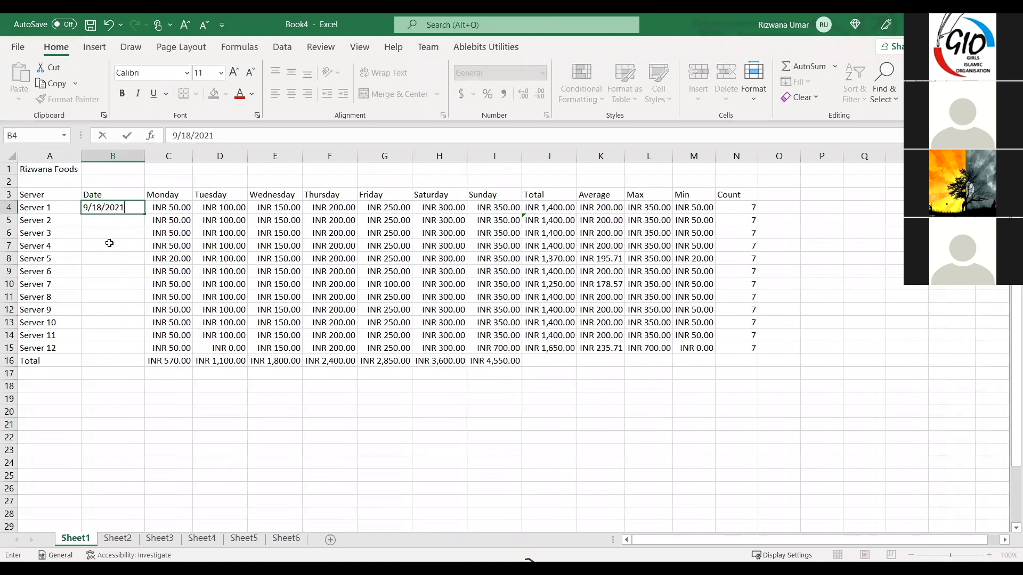
left_click(112, 208)
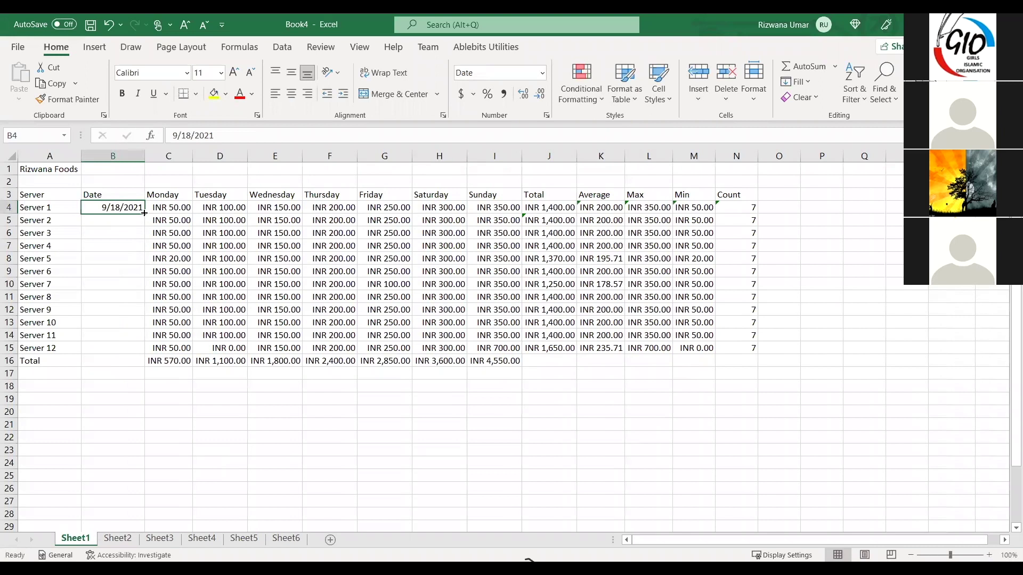
left_click_drag(144, 213, 133, 363)
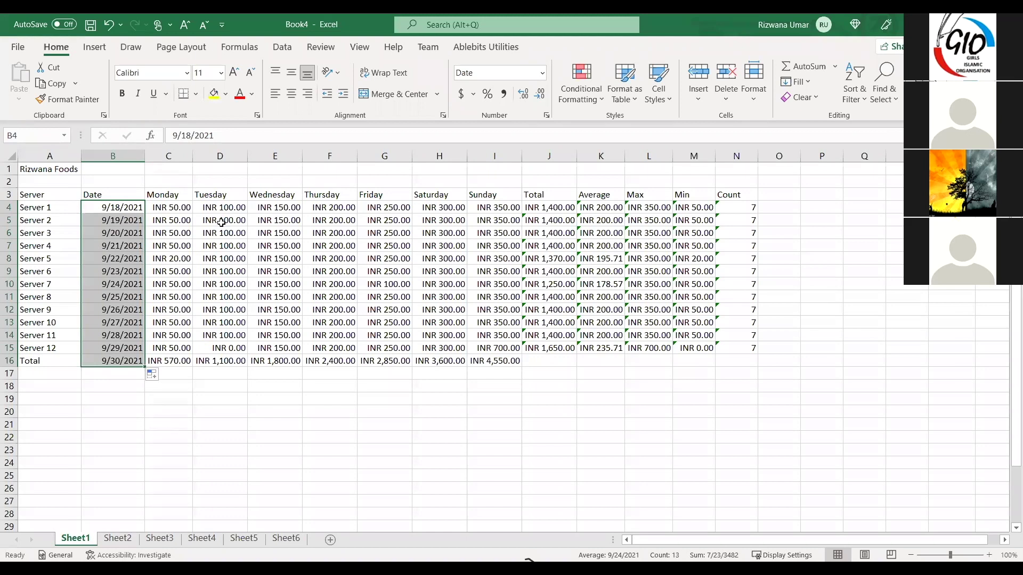
Undo the date series, the date entry, the Date header and the inserted column before Monday
key("ctrl+z")
key("ctrl+z")
key("ctrl+z")
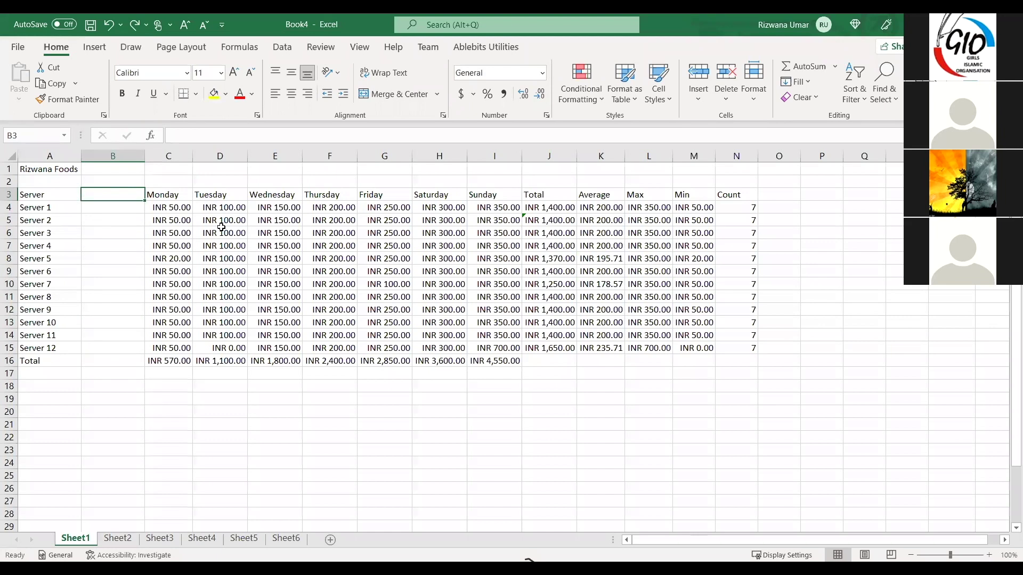
key("ctrl+z")
key("ctrl+z")
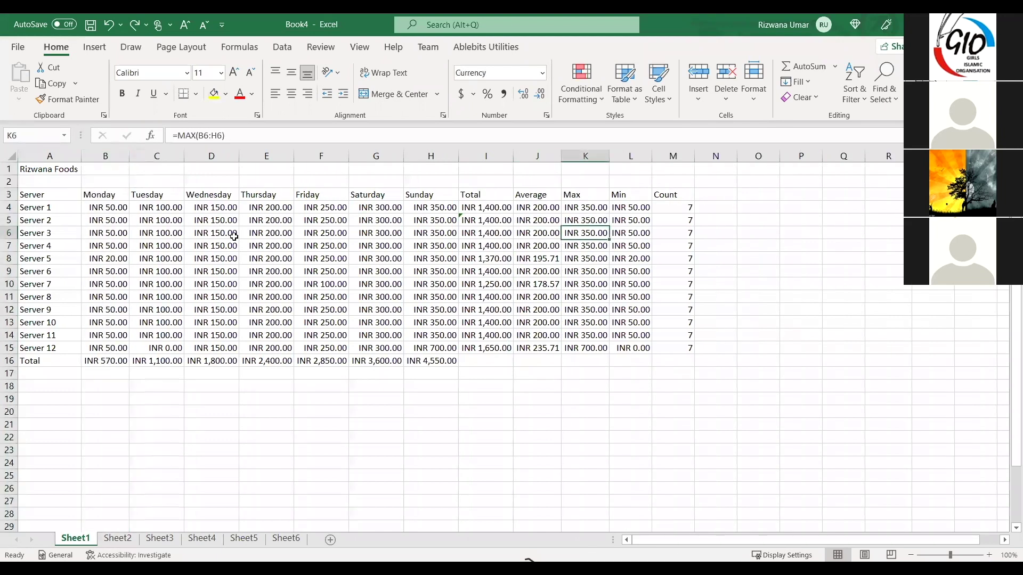
Inspect the Total formulas for Servers 1, 2 and 5 and the summary block I3:M15
left_click(483, 210)
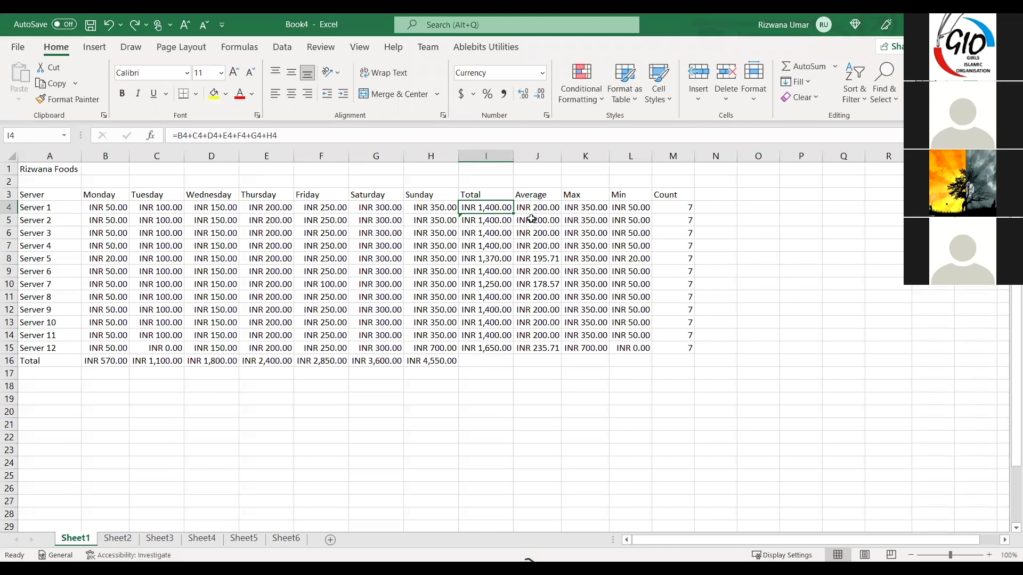
left_click(483, 220)
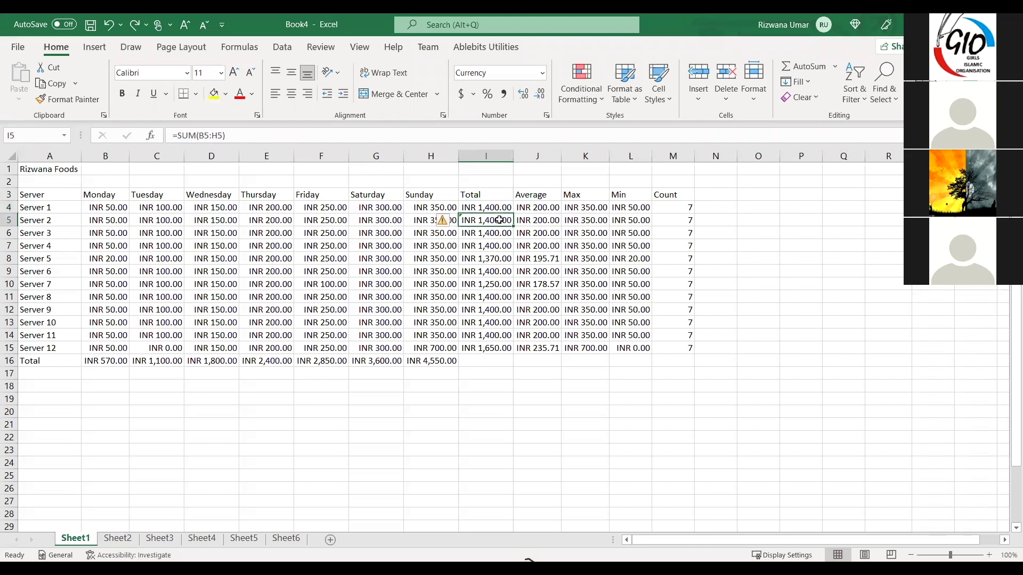
left_click(502, 259)
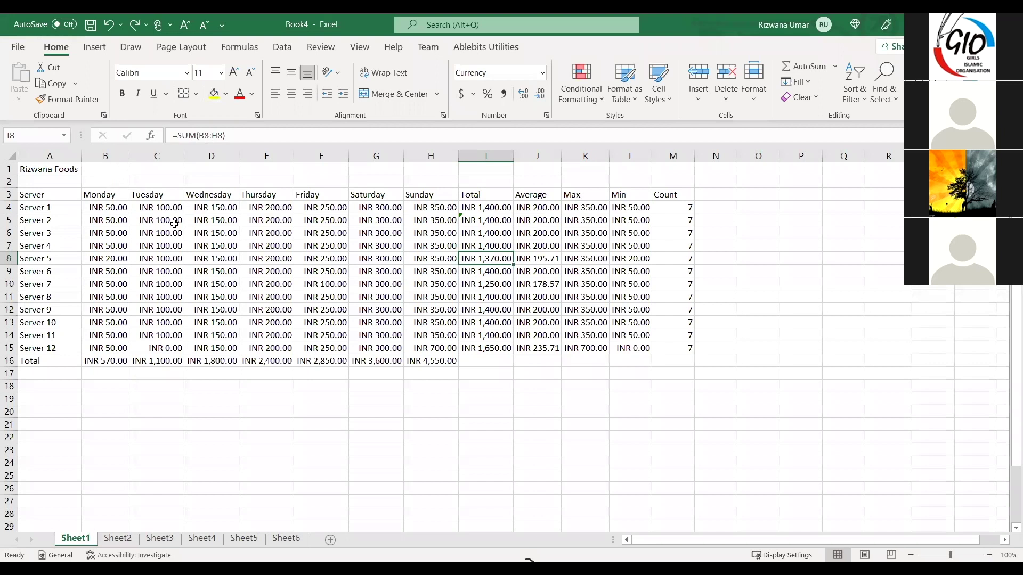
left_click(102, 155)
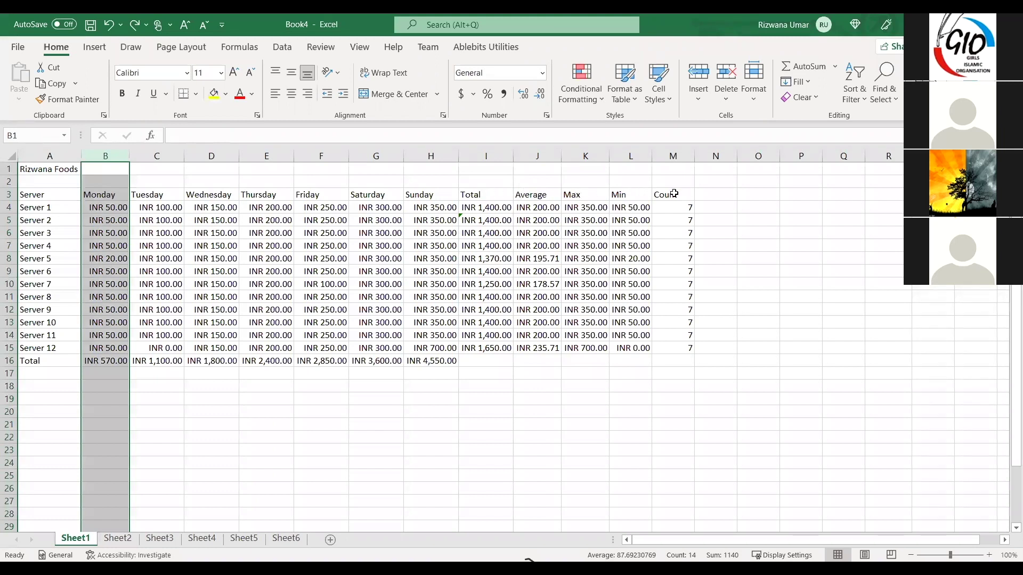
left_click_drag(472, 195, 662, 352)
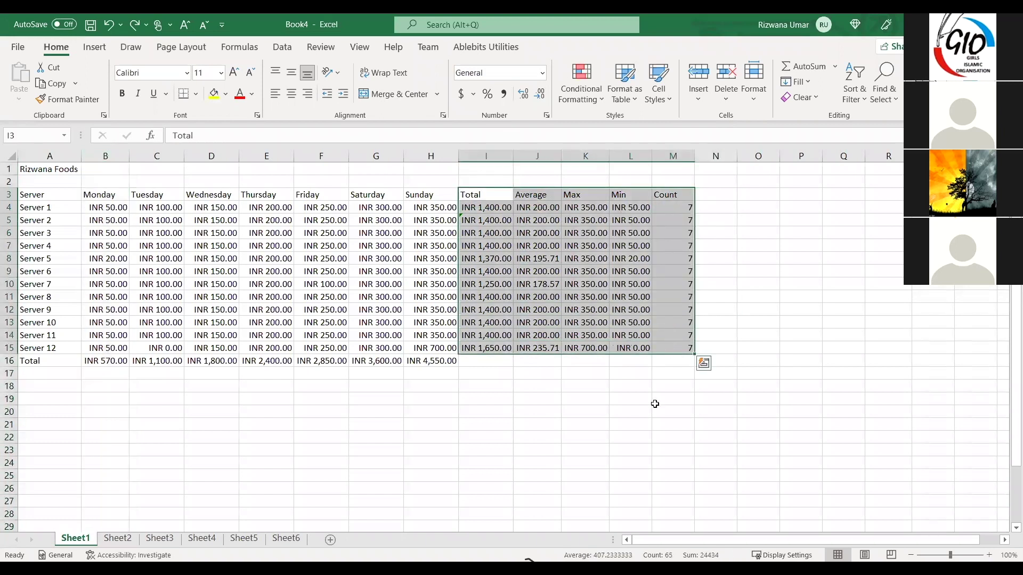
left_click(673, 400)
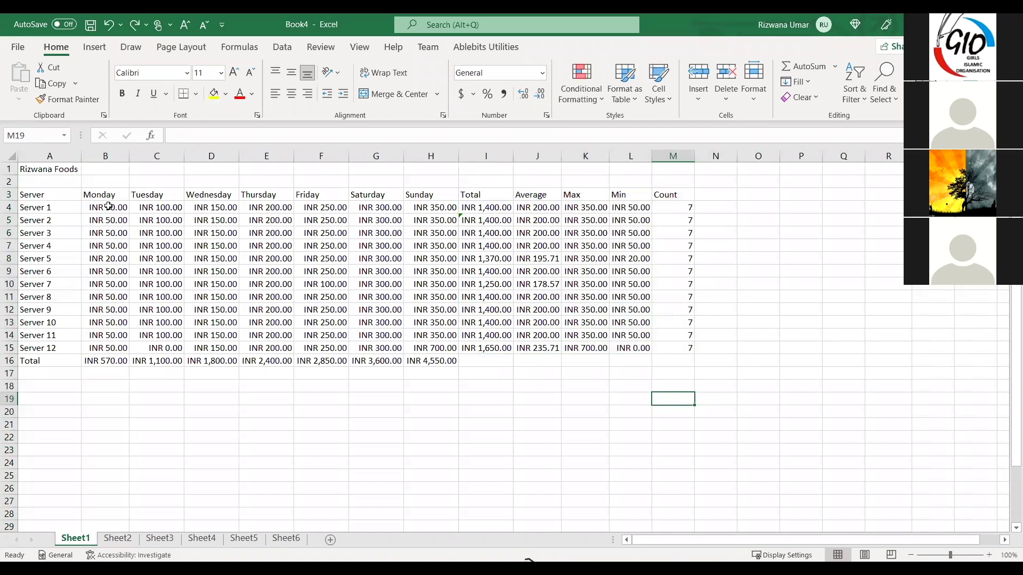
Enter the header Date in N3, beside the Count column
left_click(716, 194)
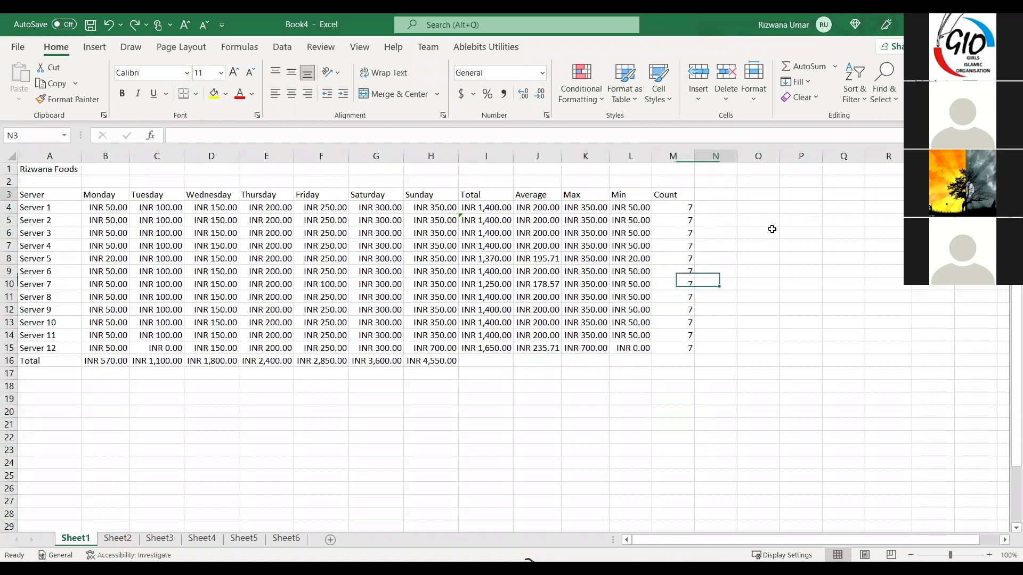
type("Date")
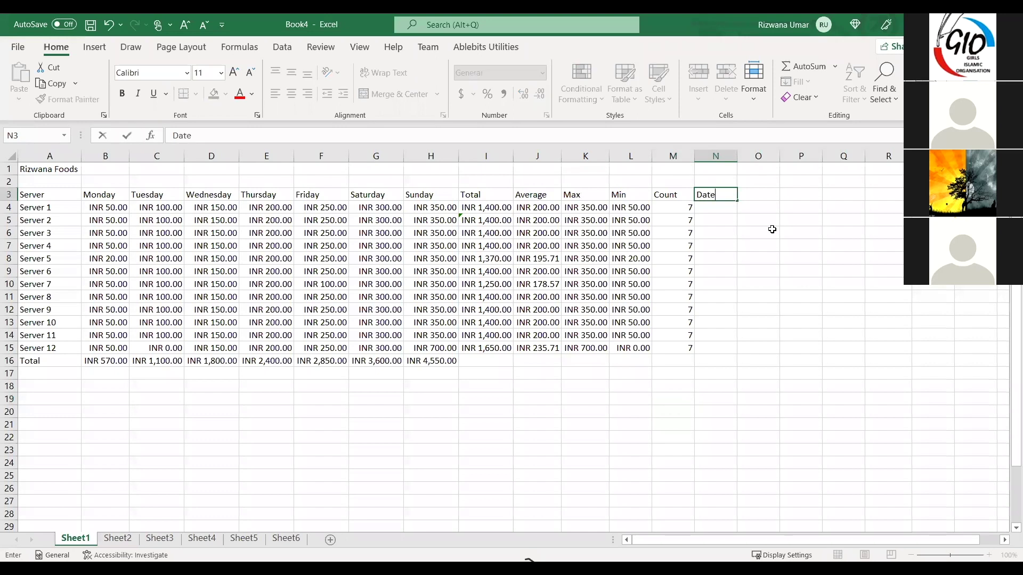
key("Return")
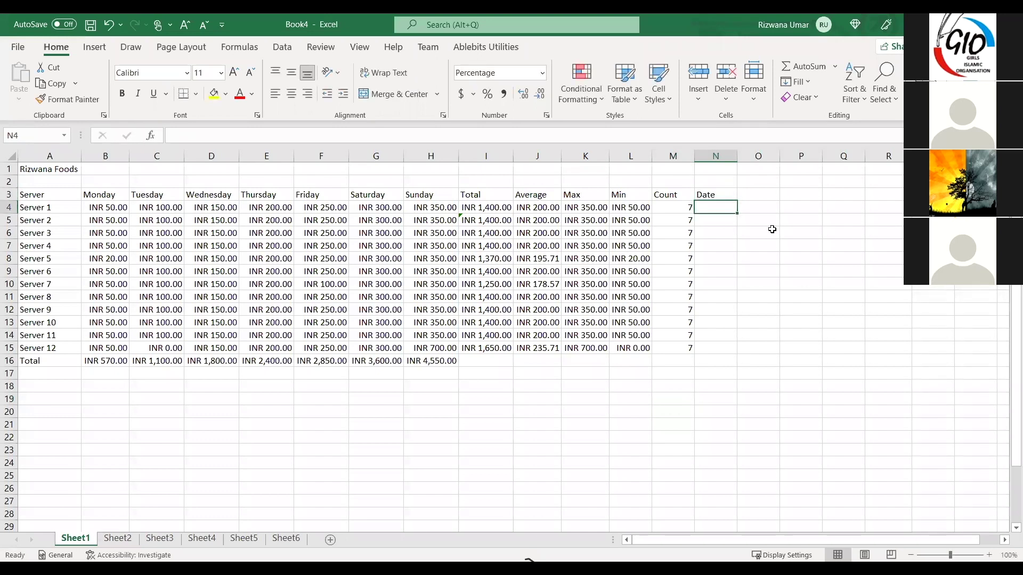
type("9")
key("BackSpace")
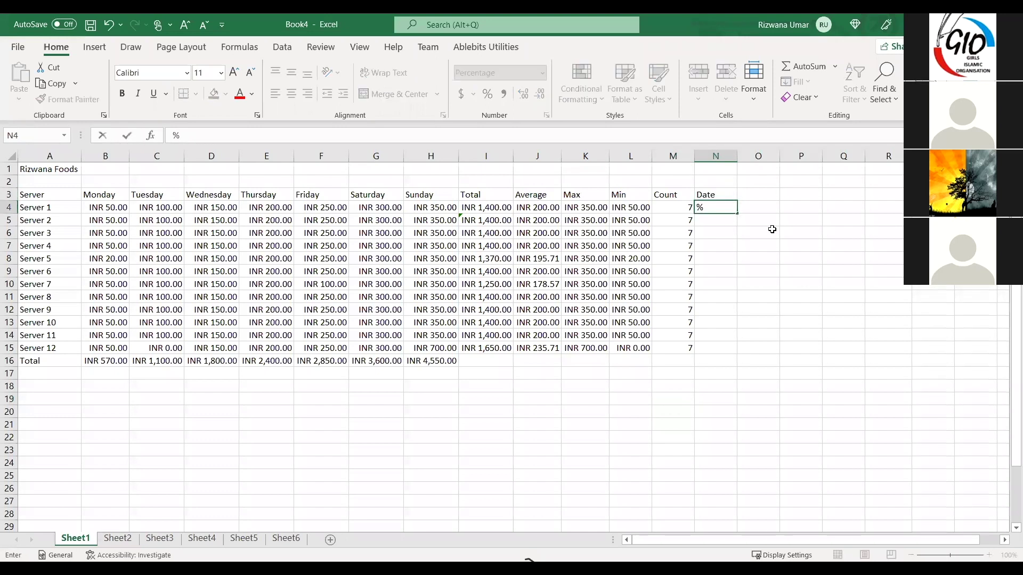
key("Delete")
Format column N as Short Date and enter 9/18/2021 in N4
left_click(713, 158)
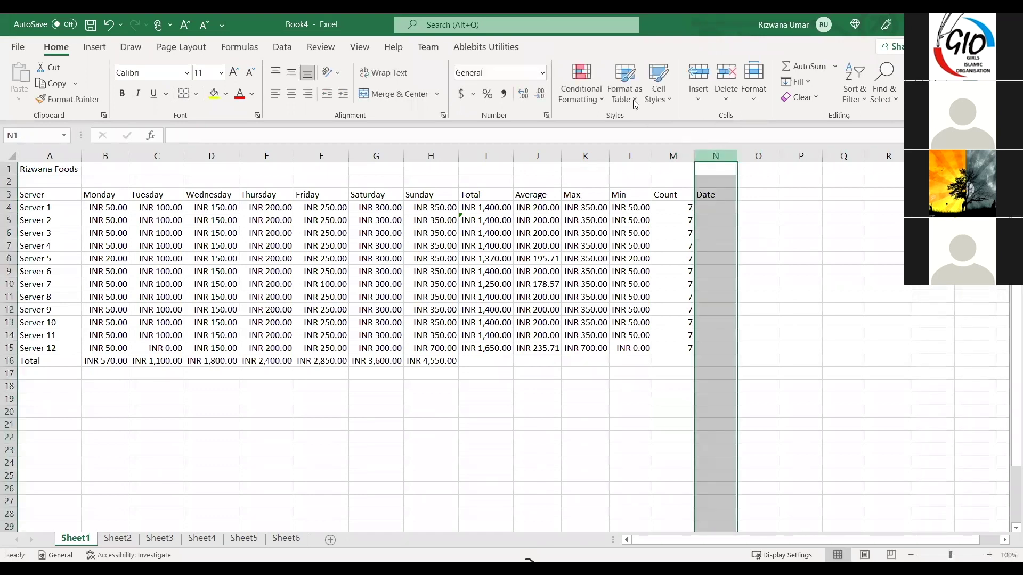
left_click(542, 74)
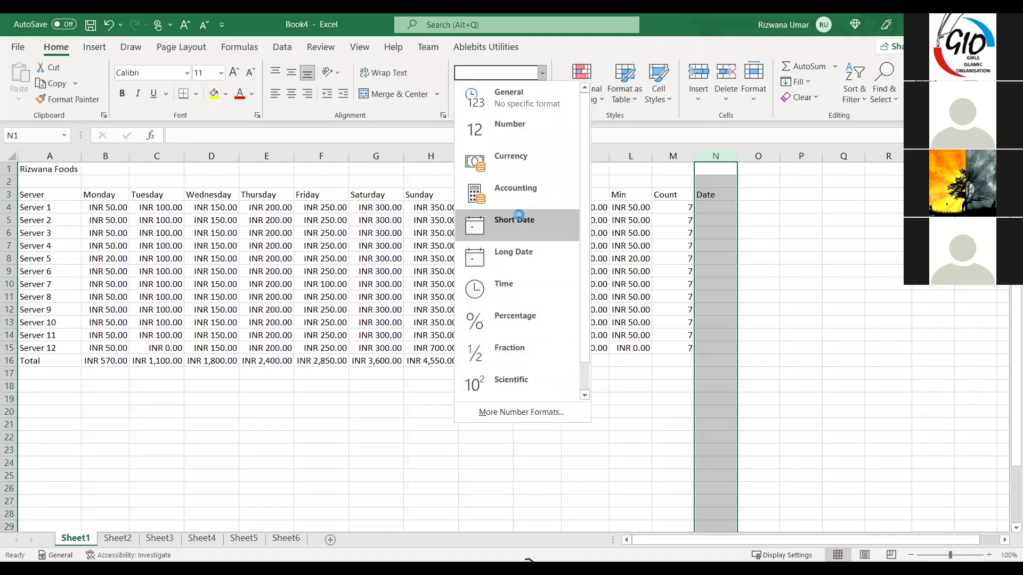
left_click(712, 211)
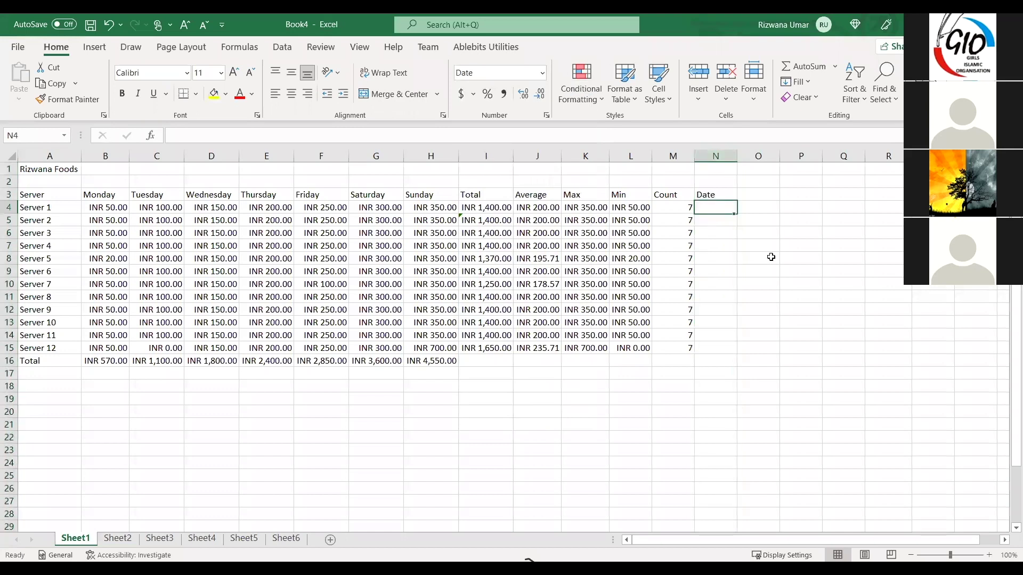
type("9/18/201")
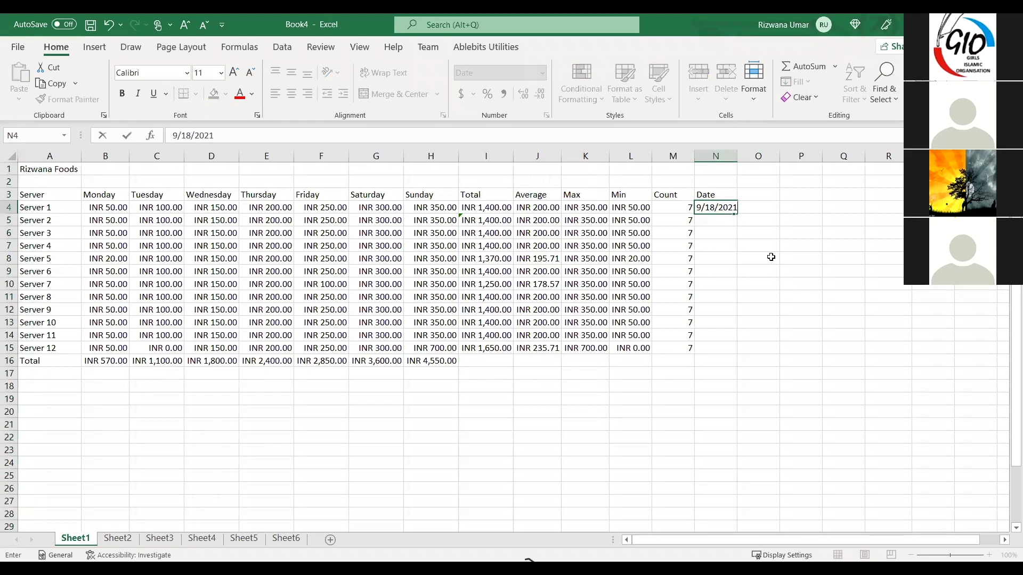
left_click(722, 243)
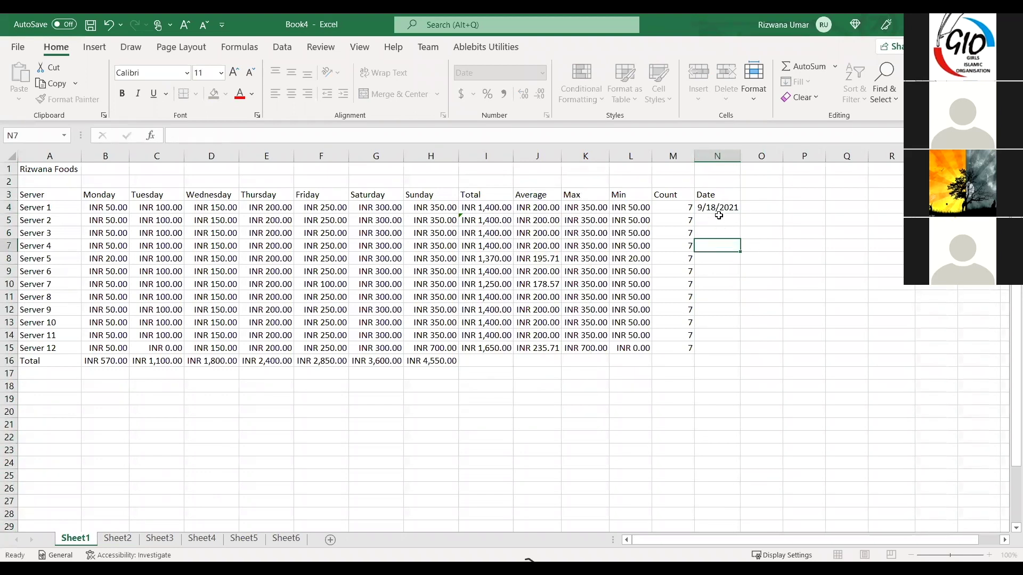
Fill the date in N4 down to N15 as a daily series and check several of the filled dates
left_click(734, 213)
left_click_drag(740, 214, 739, 226)
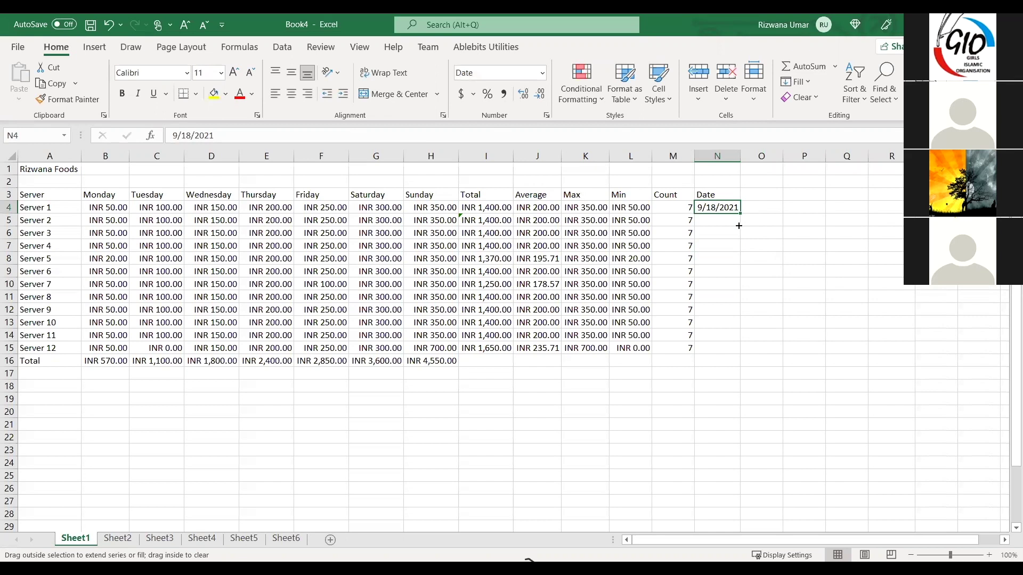
left_click_drag(730, 356, 730, 354)
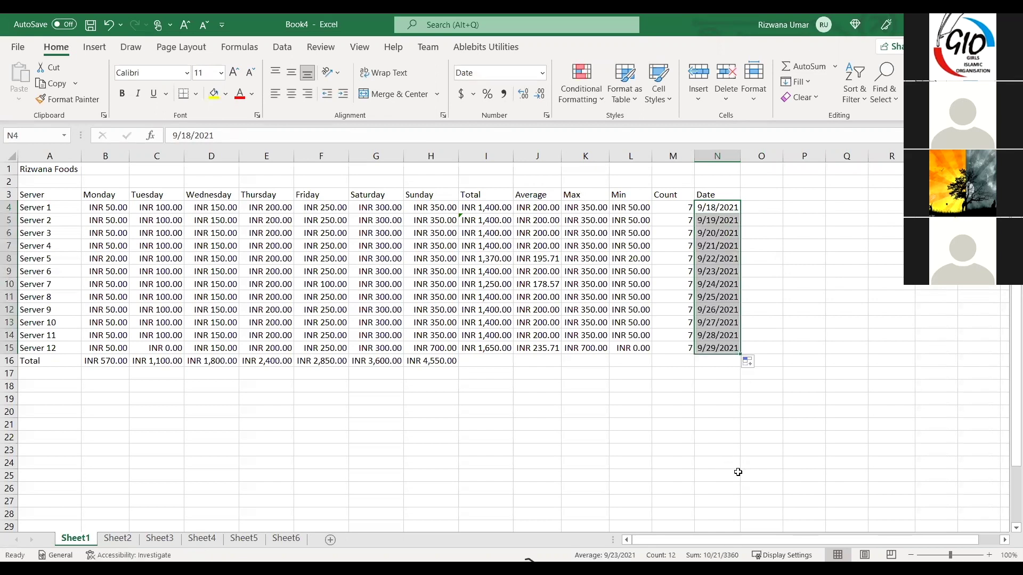
left_click(721, 430)
left_click(720, 209)
left_click(720, 245)
left_click(720, 291)
left_click(722, 348)
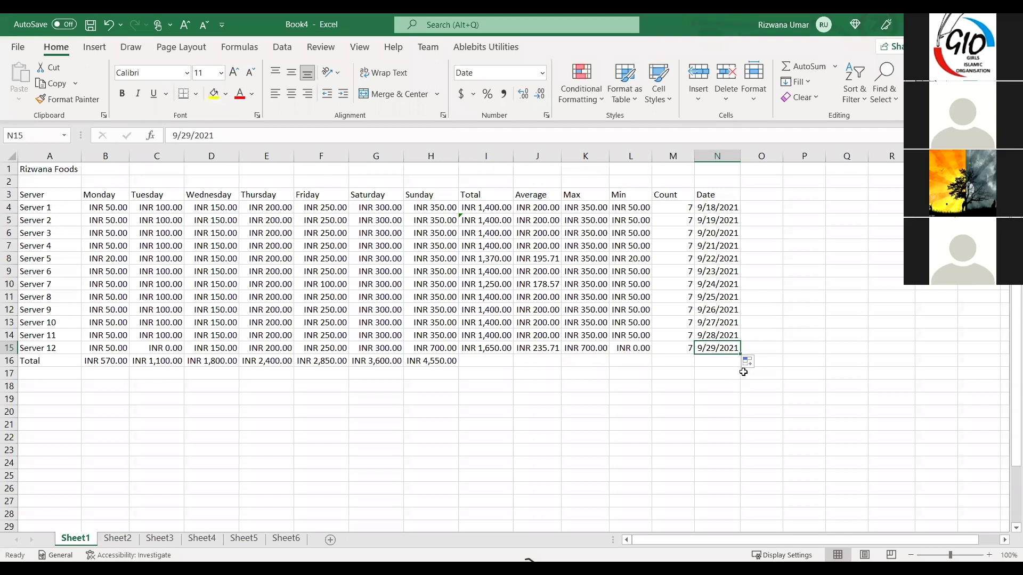
Switch the fill option for the dates in N4:N15 to Copy Cells and back to Fill Series
left_click(761, 365)
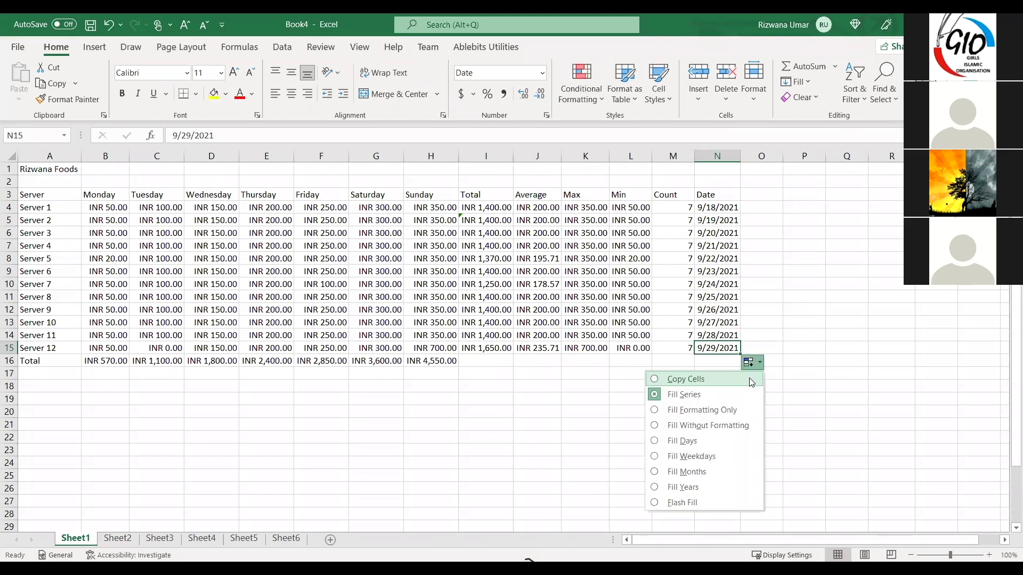
left_click(693, 382)
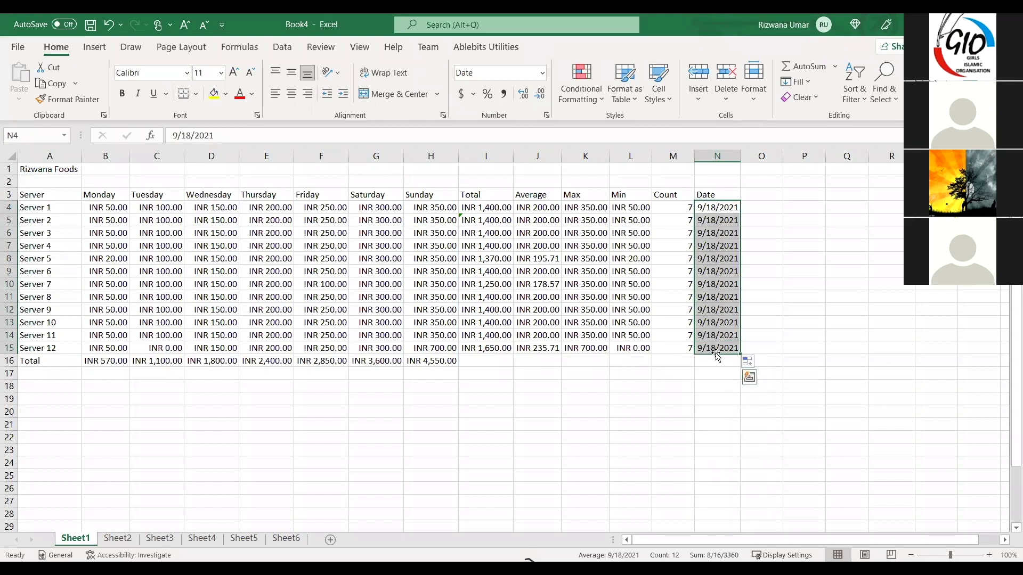
left_click(760, 365)
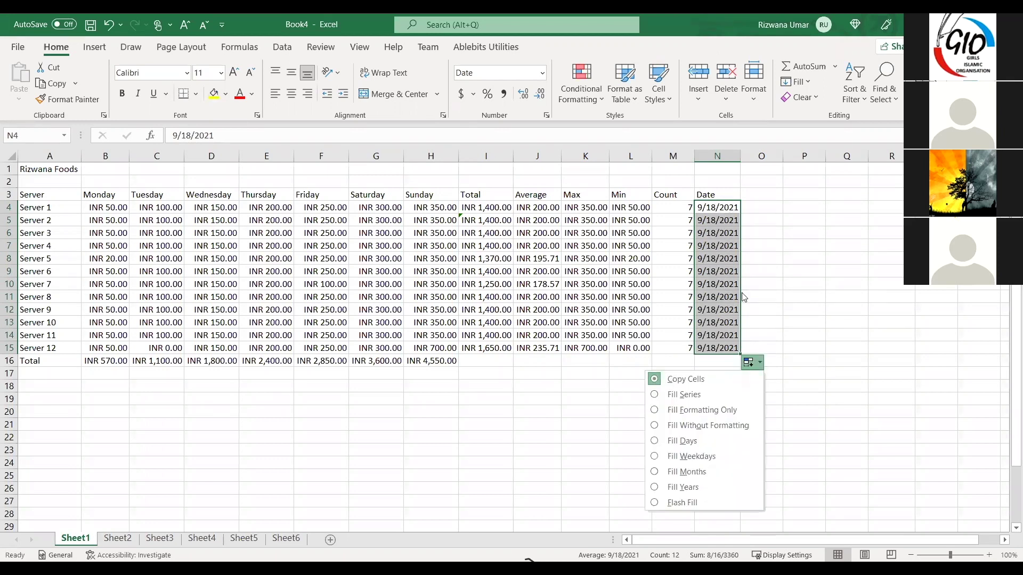
left_click(687, 395)
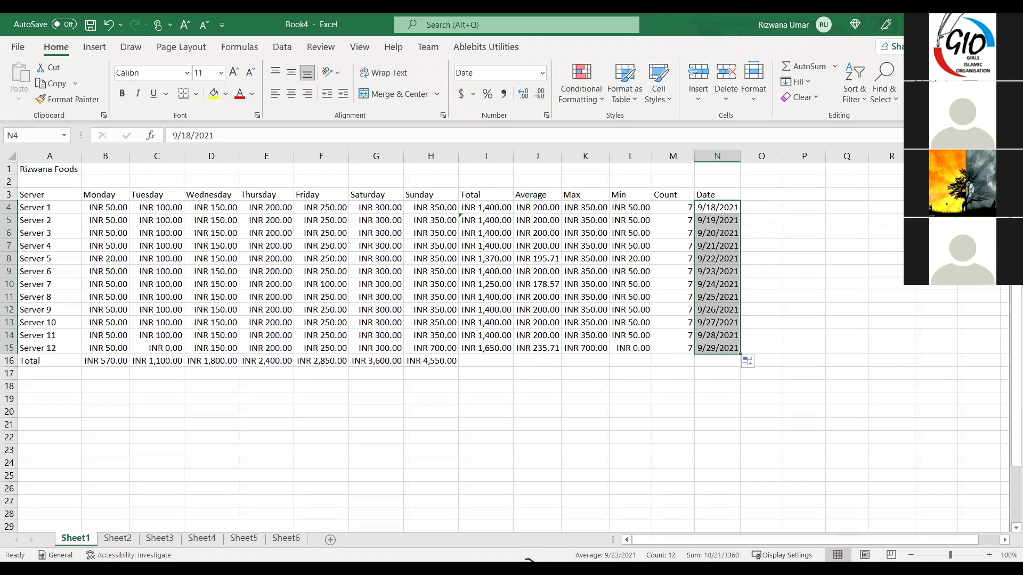
left_click(799, 240)
Refill the date from N4 down to N15 using the Copy Cells fill option
left_click(722, 209)
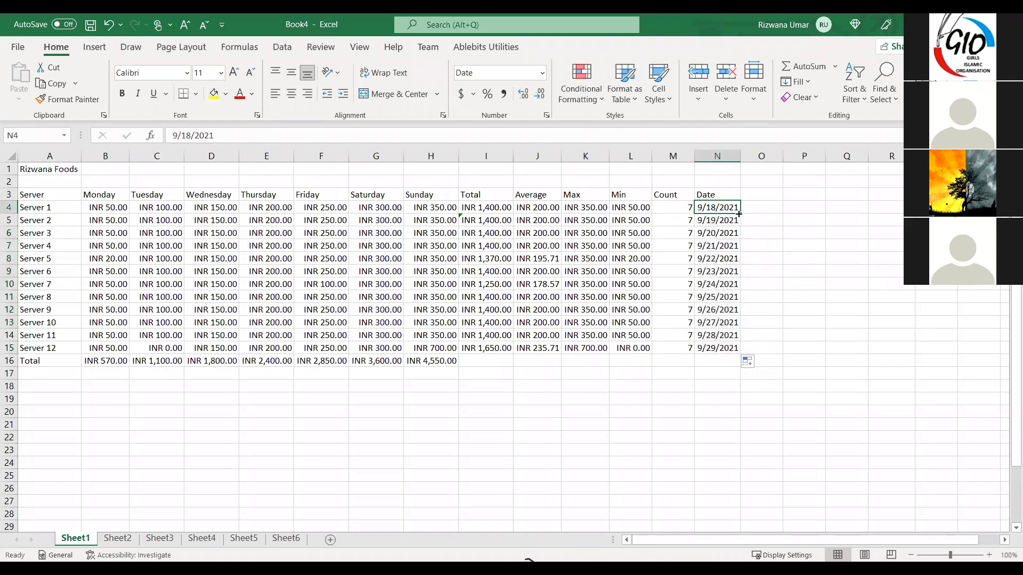
left_click_drag(740, 216, 741, 226)
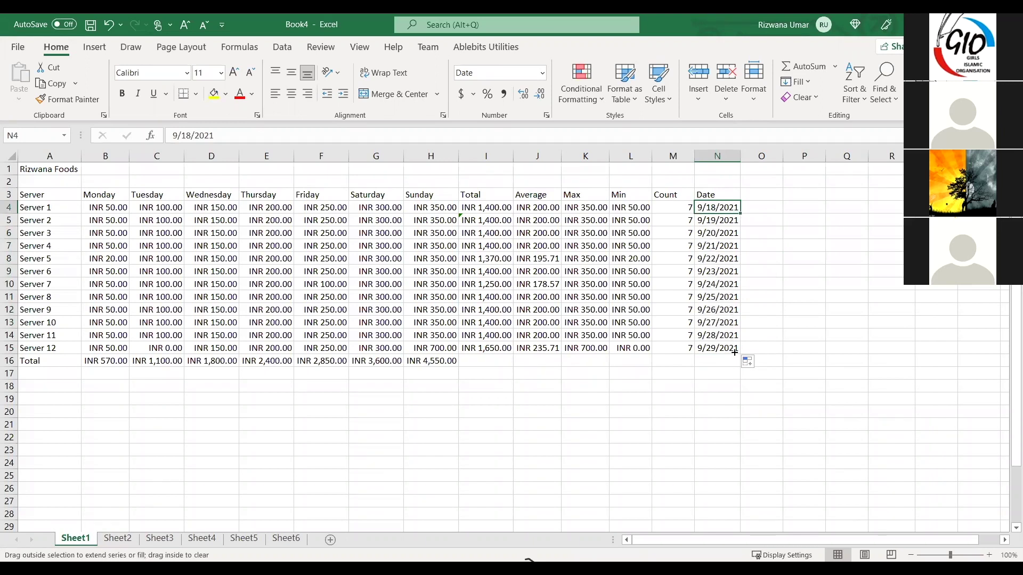
left_click_drag(735, 352, 735, 353)
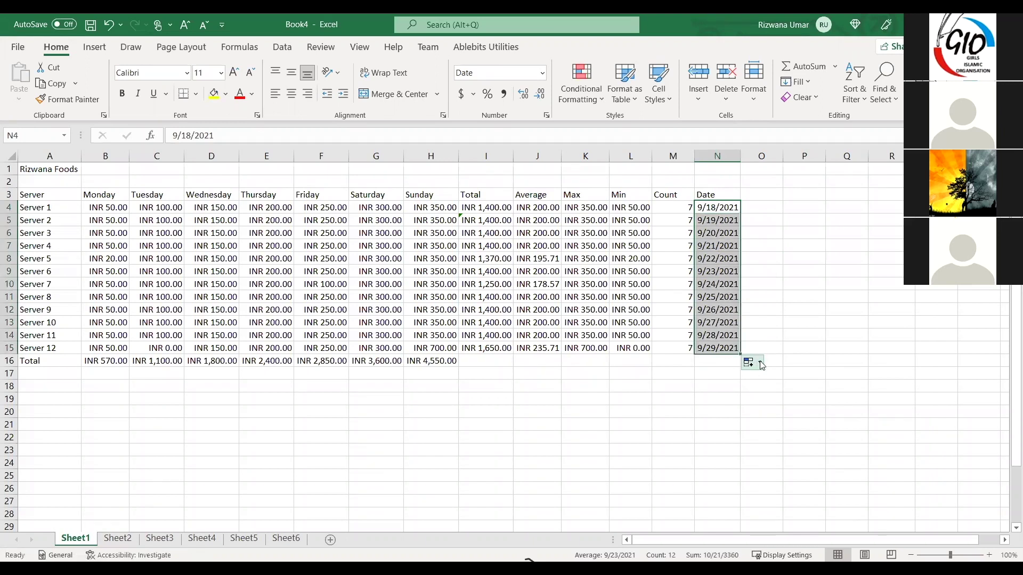
left_click(759, 365)
left_click(712, 383)
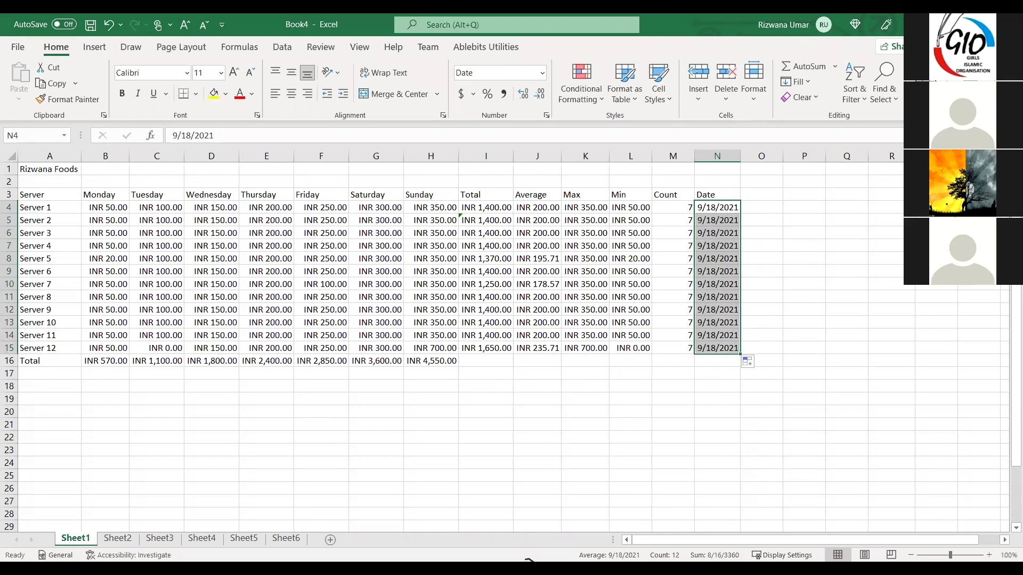
Clear the contents of the whole Date column N
left_click(732, 158)
key("Delete")
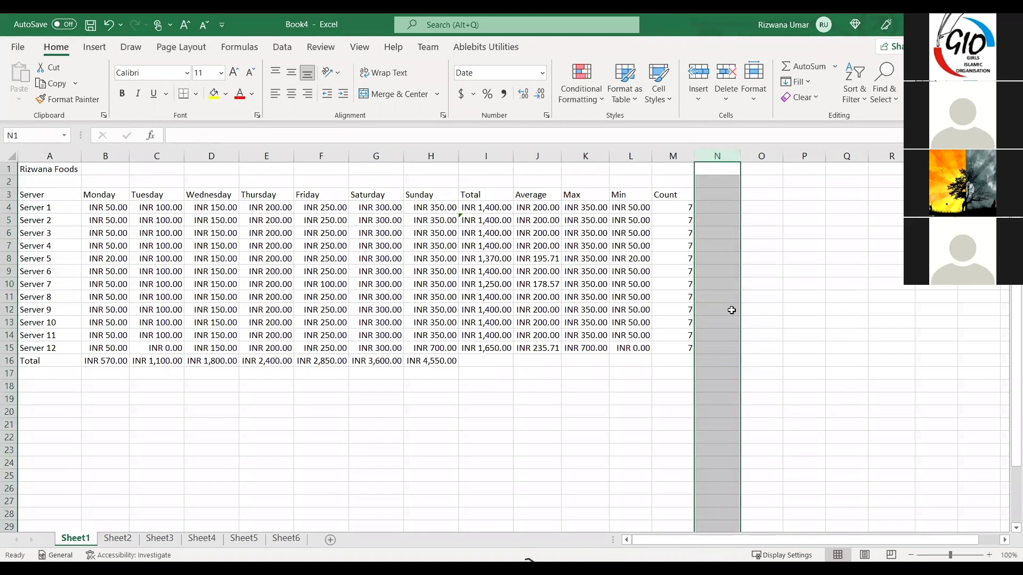
left_click(793, 361)
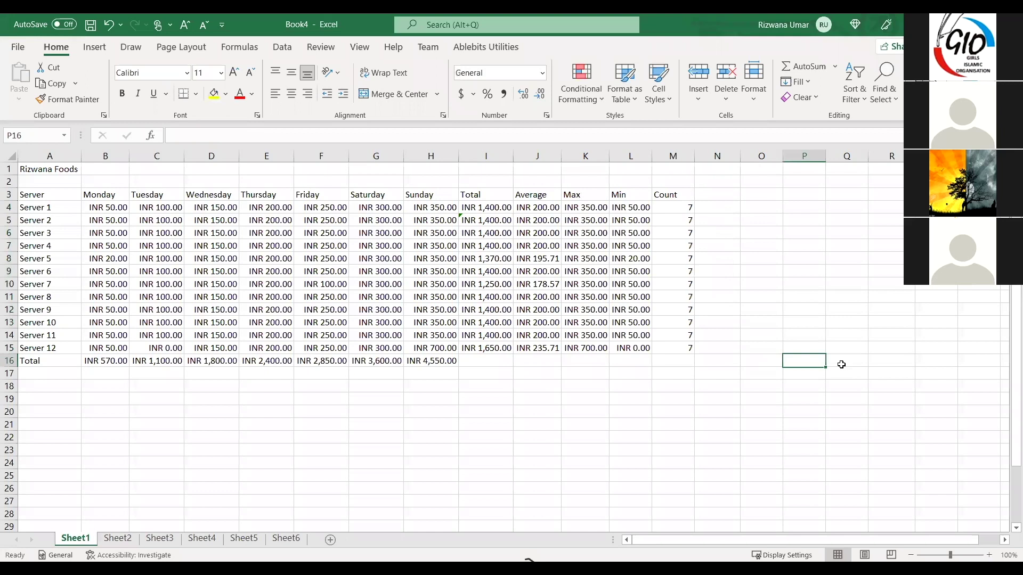
Enter 1% in Q5 and set the number format of column Q to General
left_click(823, 247)
left_click(828, 220)
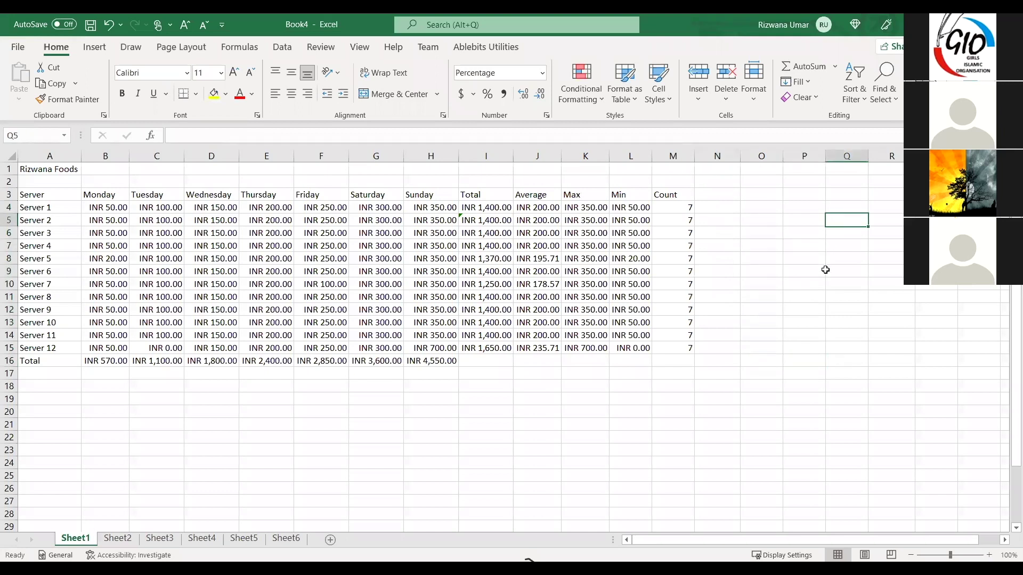
type("1")
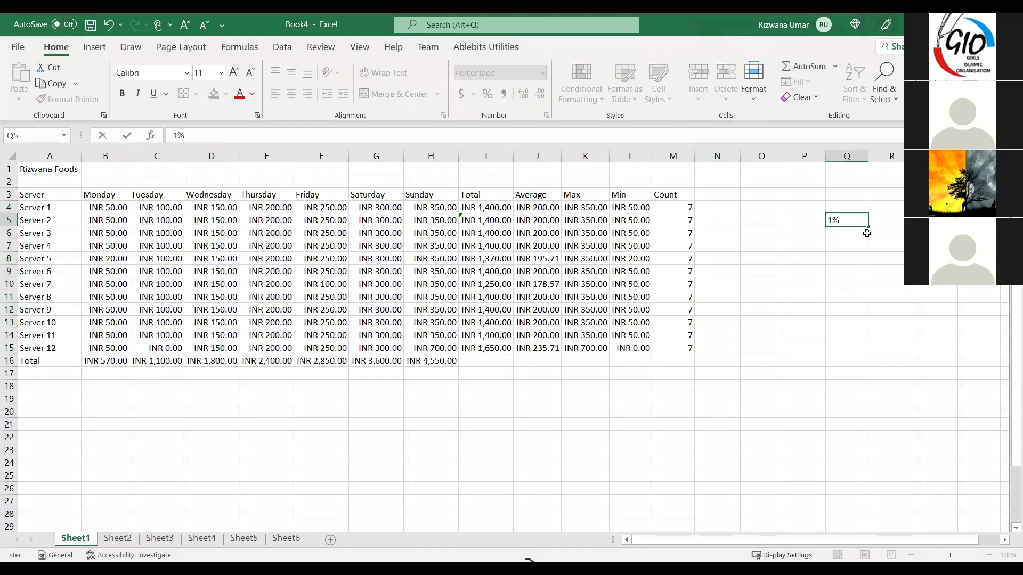
key("Return")
left_click(853, 220)
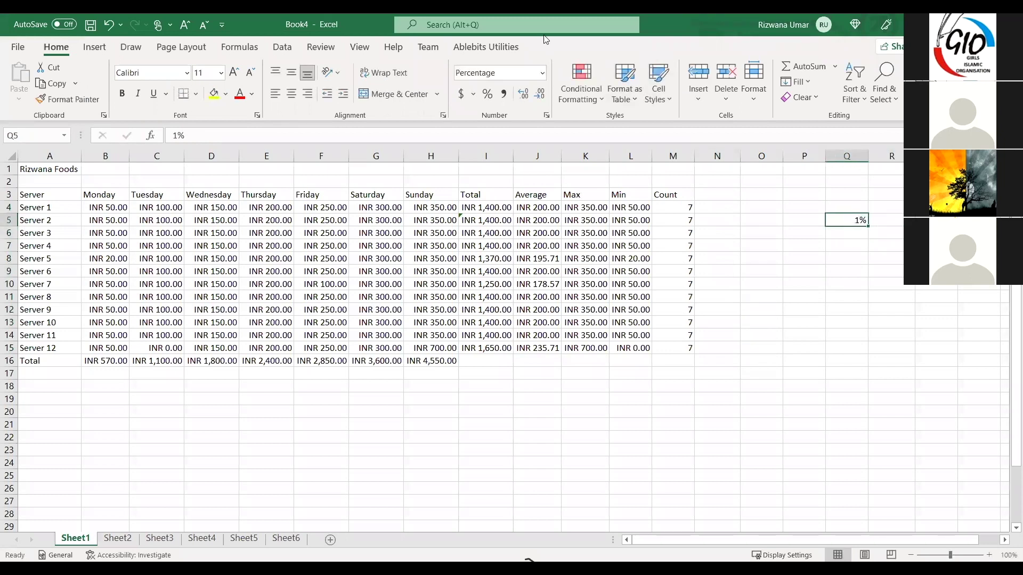
left_click(847, 156)
left_click(542, 73)
left_click(521, 107)
left_click(845, 251)
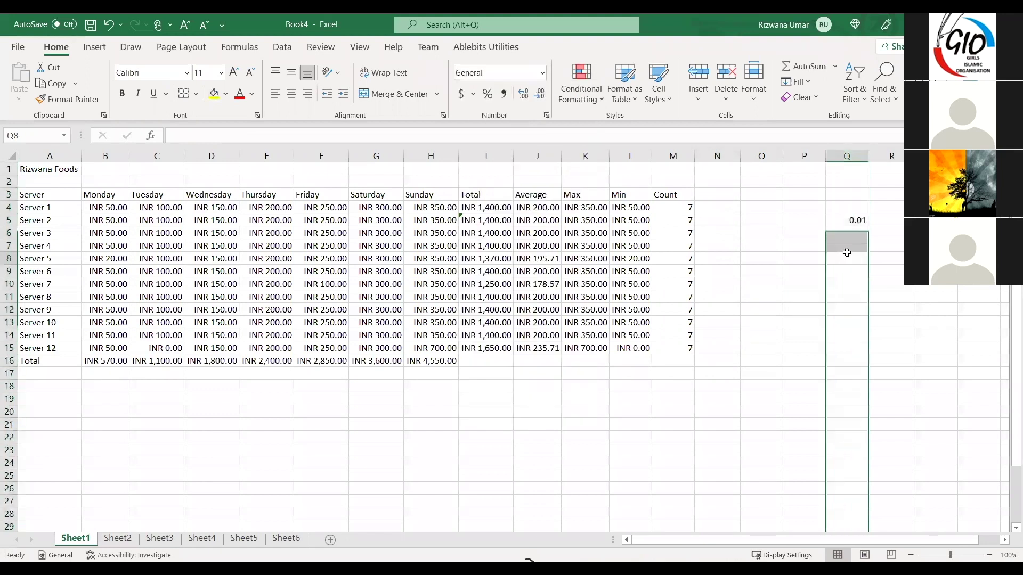
Replace the content of Q5 with 1 and fill it down to Q21 using the Fill Series option
left_click(852, 220)
key("Delete")
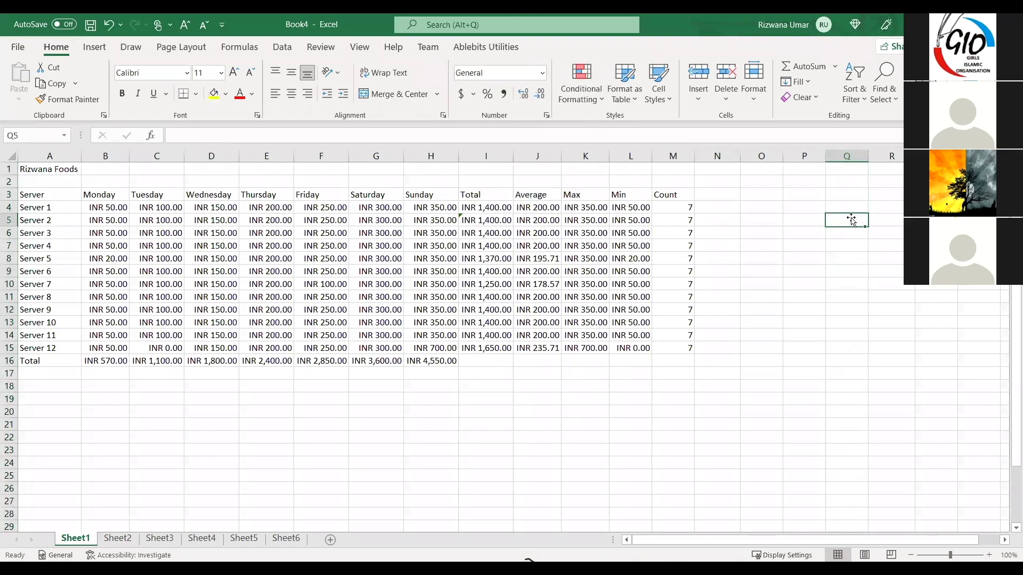
type("1")
key("ctrl+Return")
left_click_drag(867, 227, 867, 228)
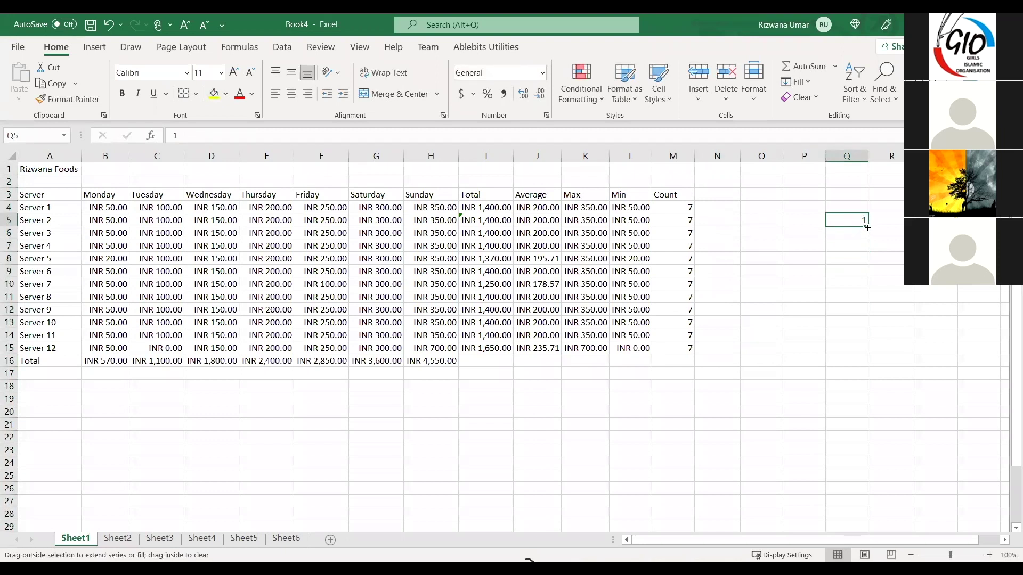
left_click_drag(847, 430, 848, 430)
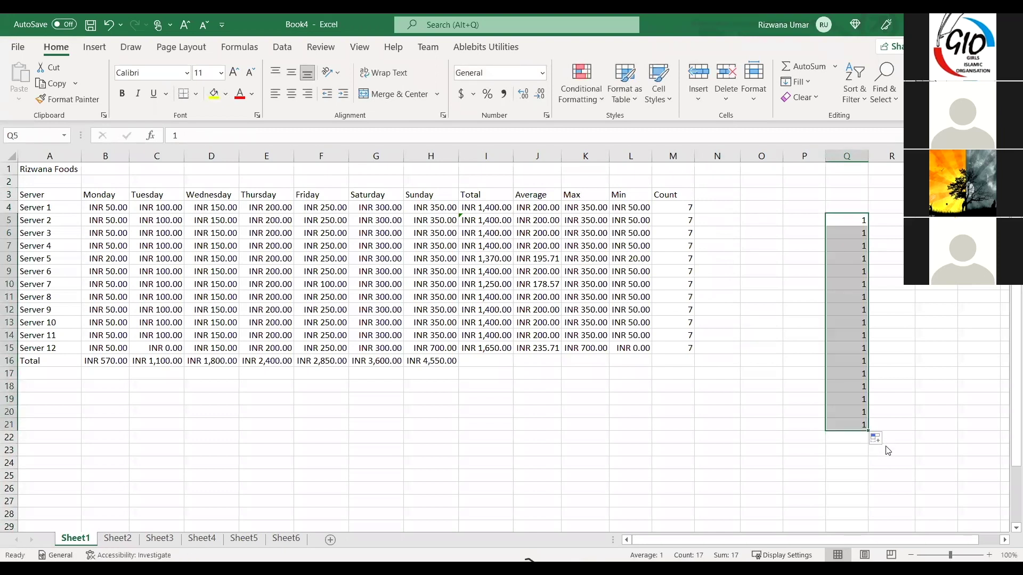
left_click(881, 440)
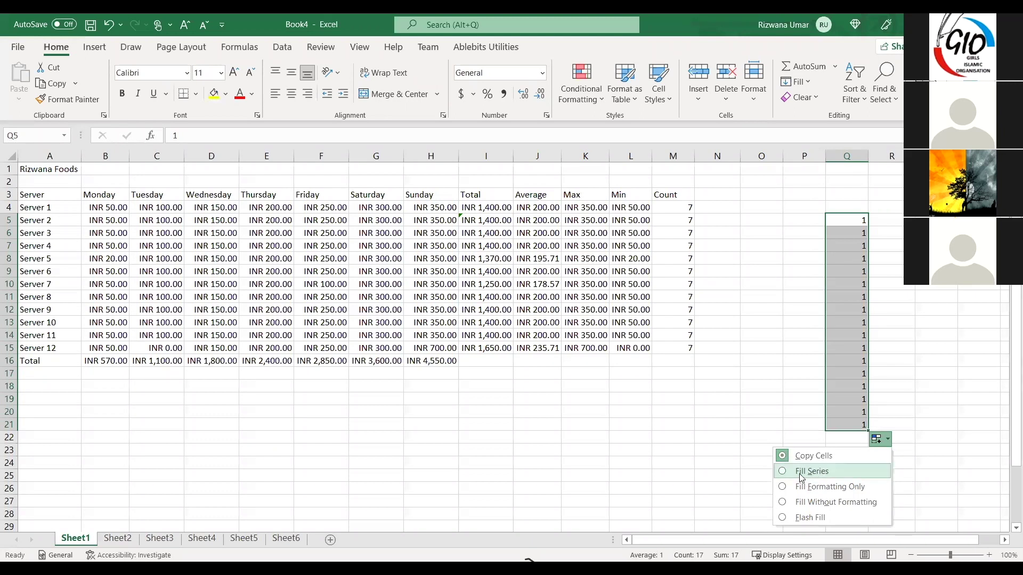
left_click(816, 477)
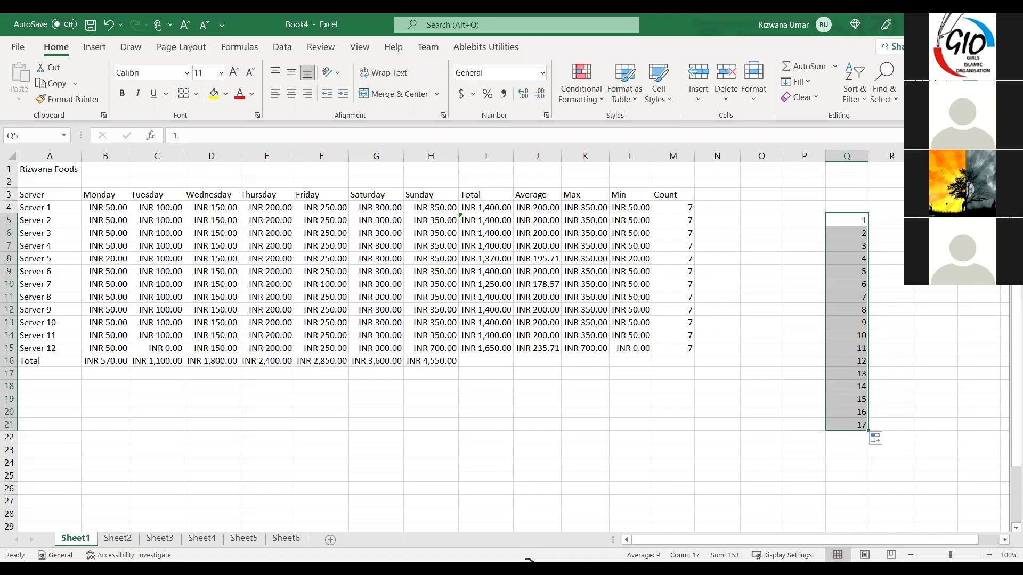
Enter January in O5, fill the month names down to O23 and check where the sequence repeats
left_click(778, 222)
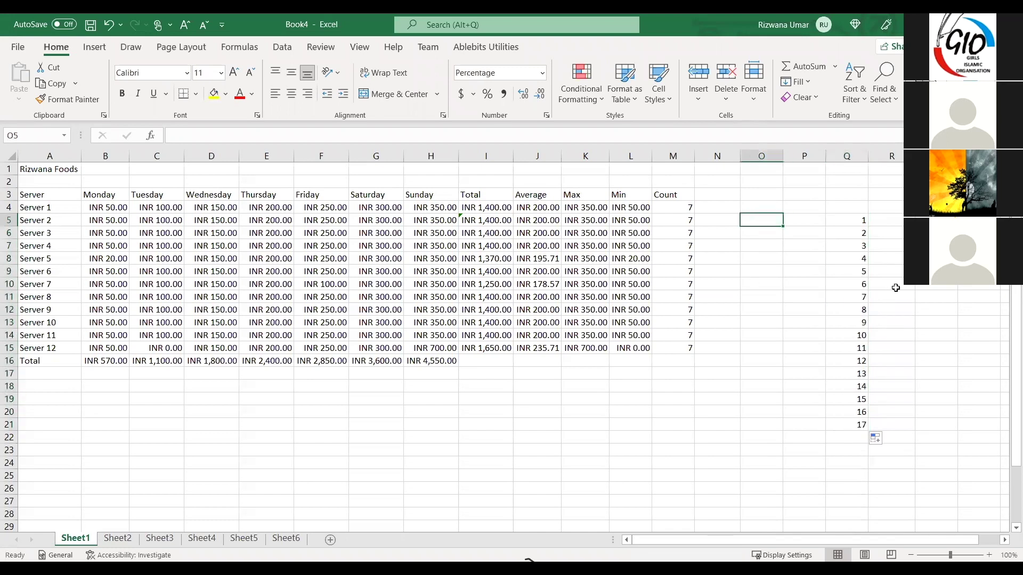
type("January")
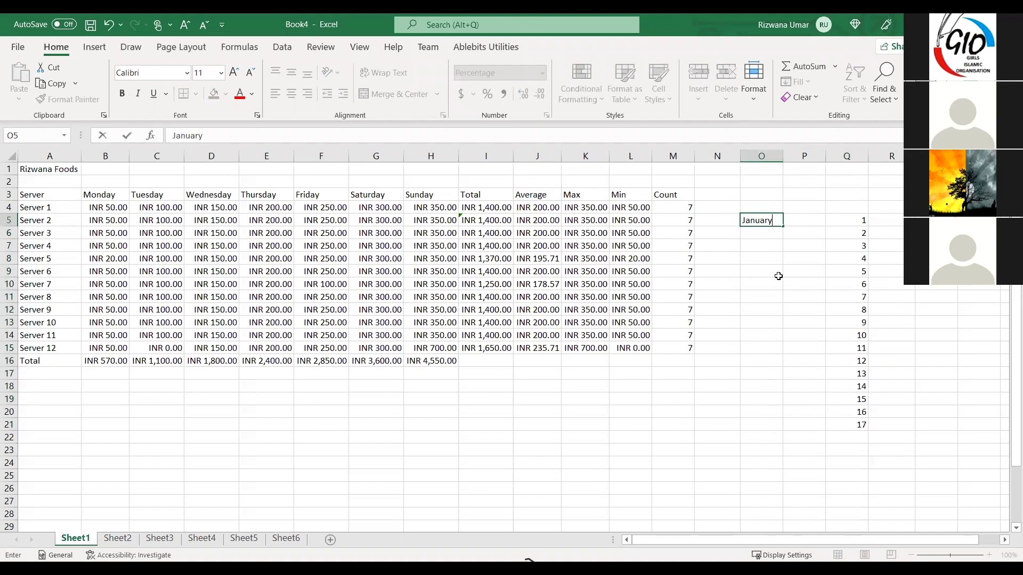
left_click(774, 255)
left_click(775, 221)
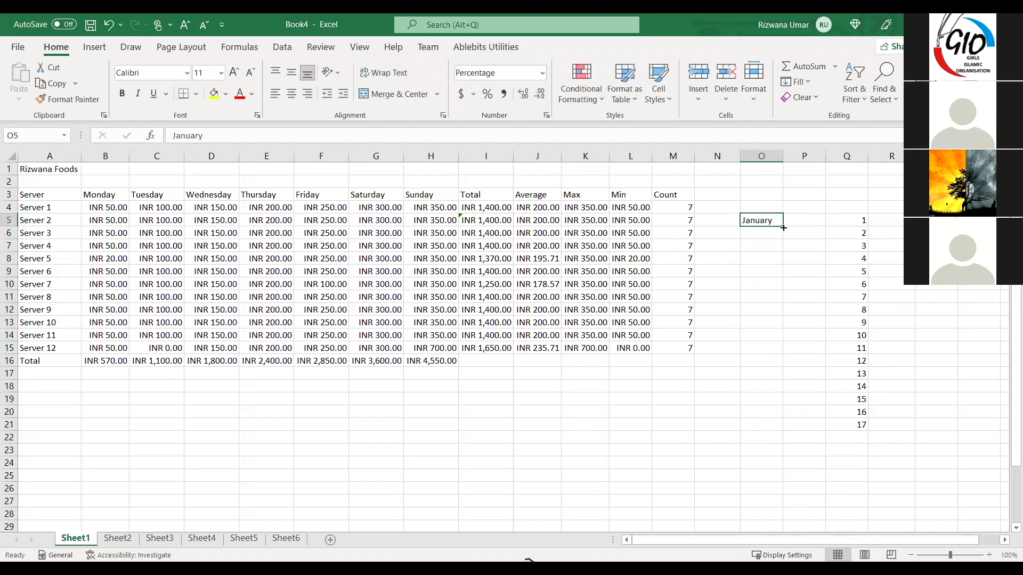
left_click_drag(783, 226, 767, 445)
left_click_drag(817, 500, 822, 353)
left_click(815, 350)
left_click(764, 364)
left_click(767, 376)
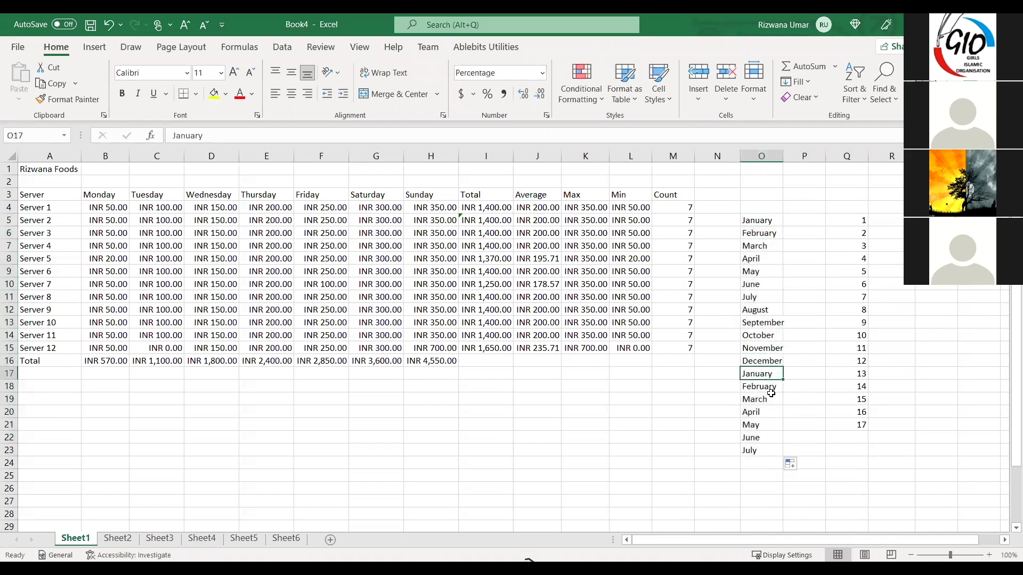
left_click(760, 452)
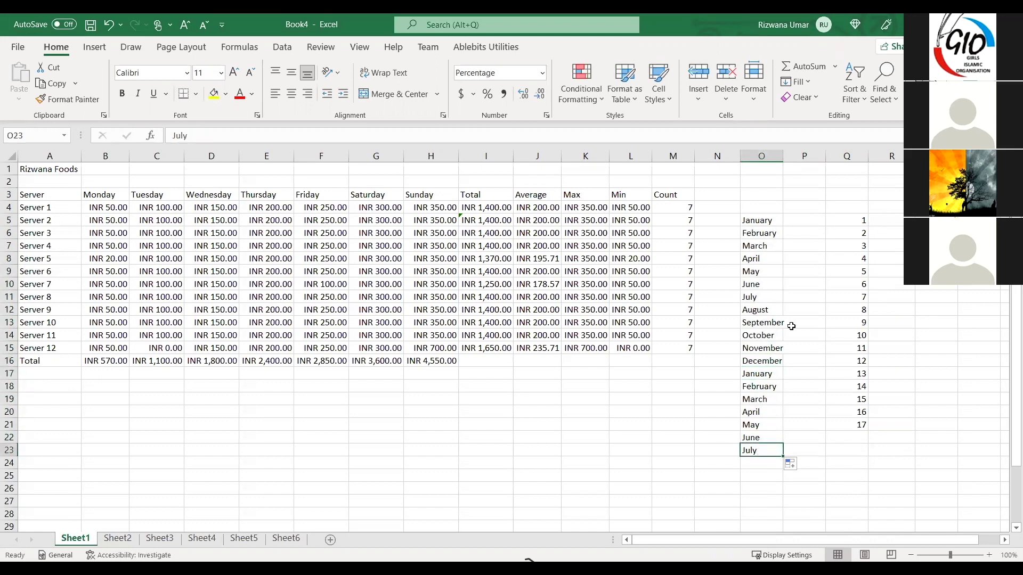
Enter 2010 in P5 and set the number format of column P to General
left_click(794, 221)
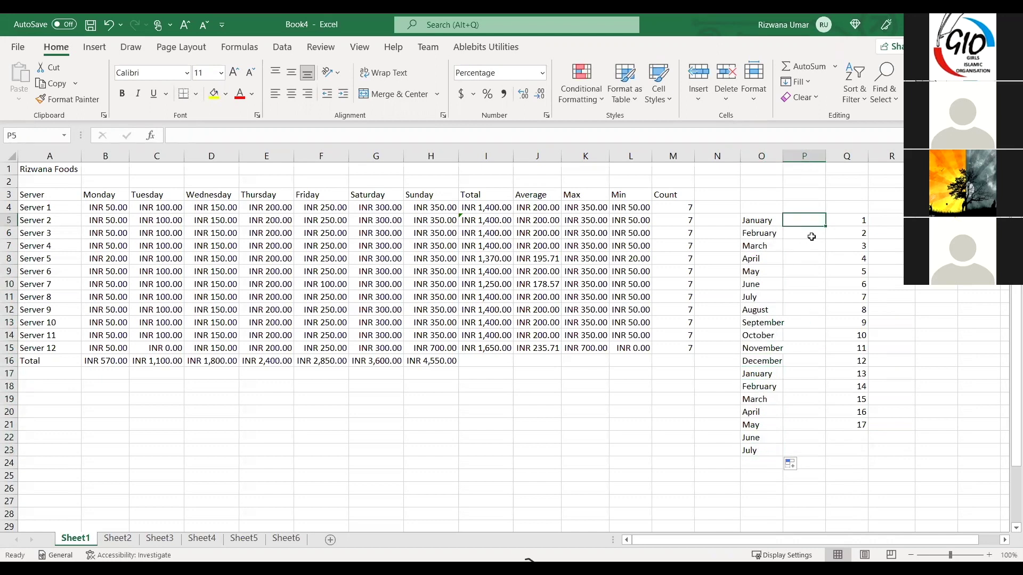
type("21")
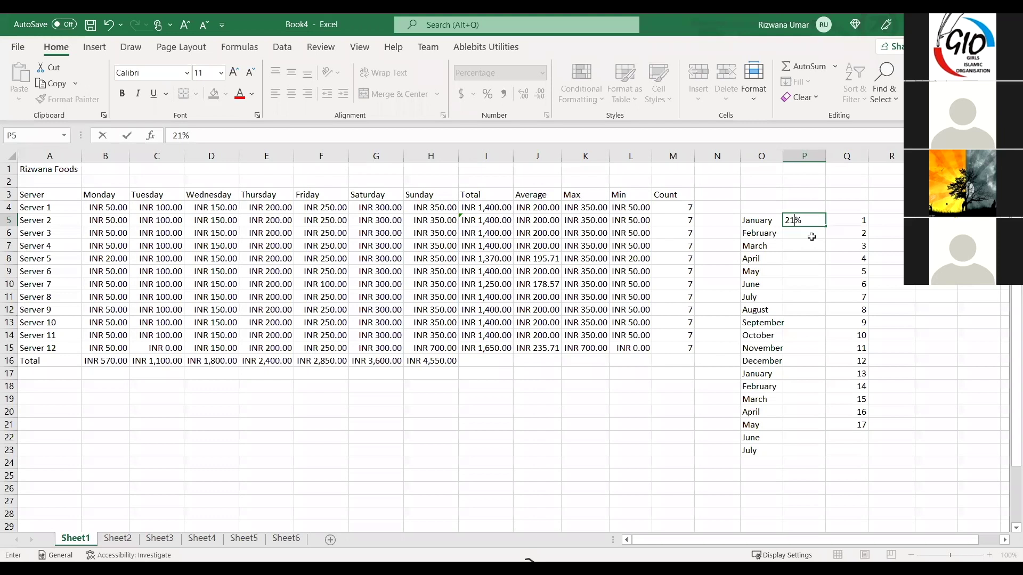
key("BackSpace")
type("010")
left_click(807, 156)
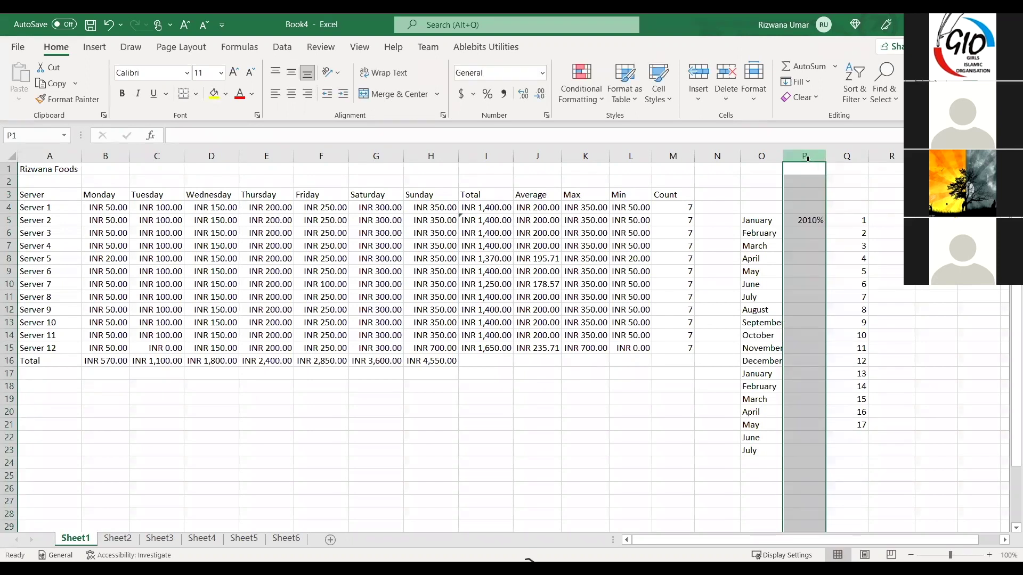
left_click(542, 76)
left_click(541, 93)
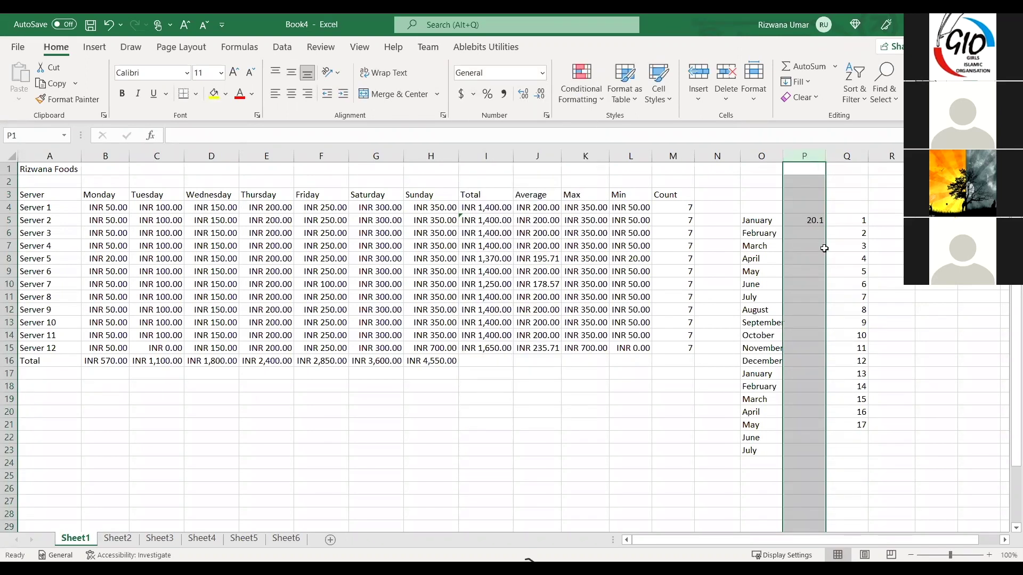
Enter 2010 in P5 and fill it down to P23
left_click(815, 222)
type("2010")
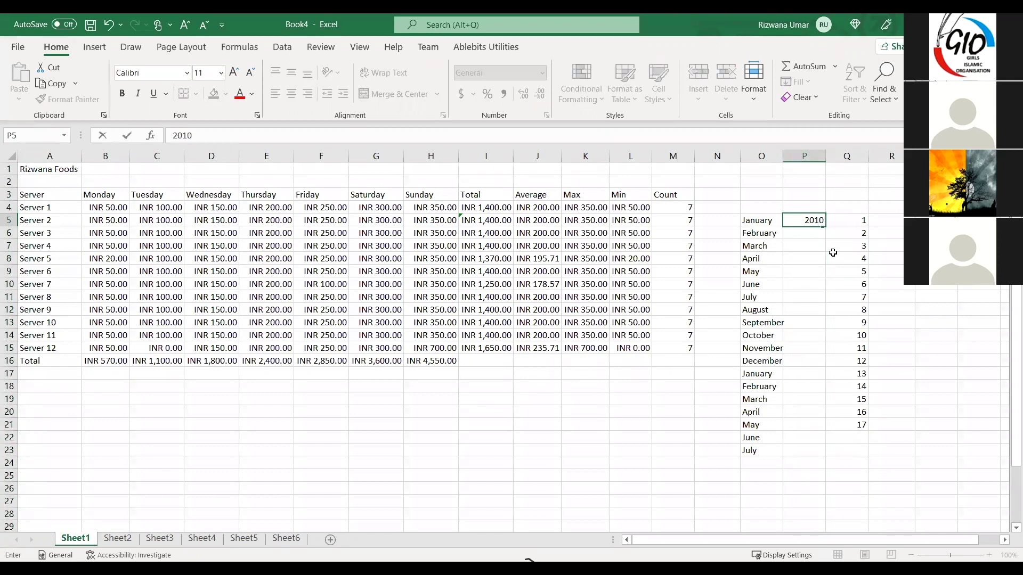
key("Return")
left_click(821, 224)
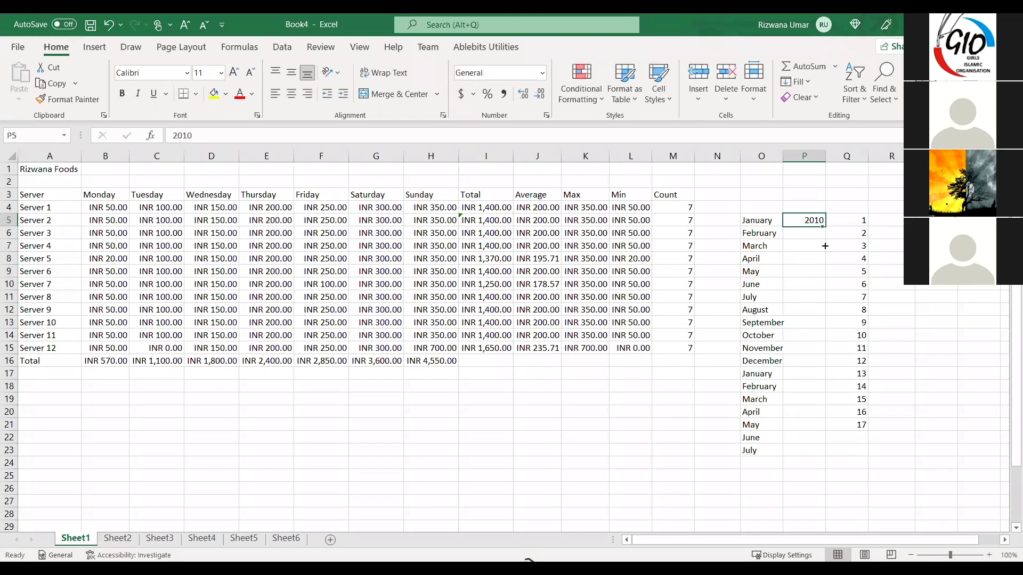
left_click_drag(824, 226, 821, 367)
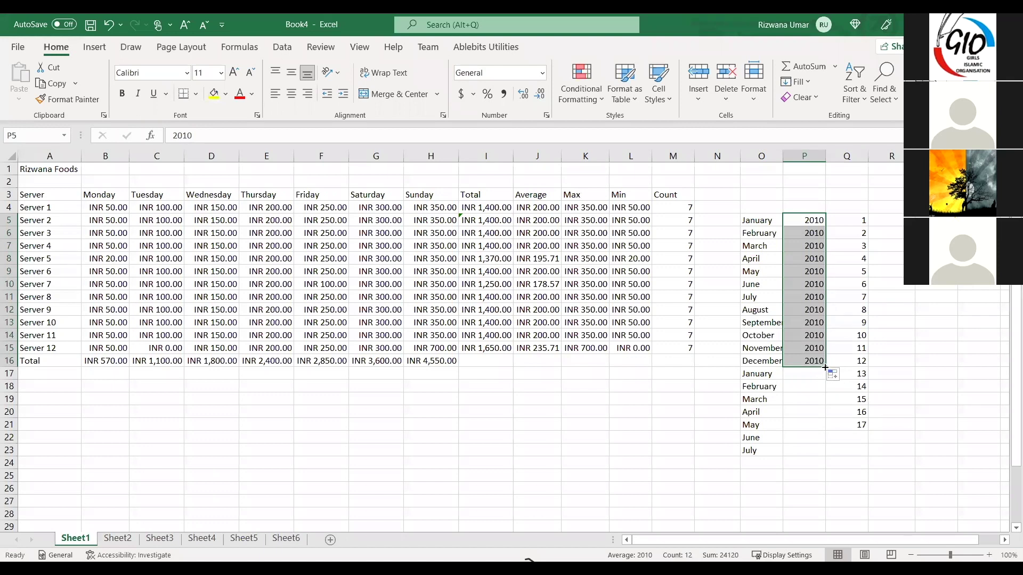
left_click_drag(826, 370, 825, 381)
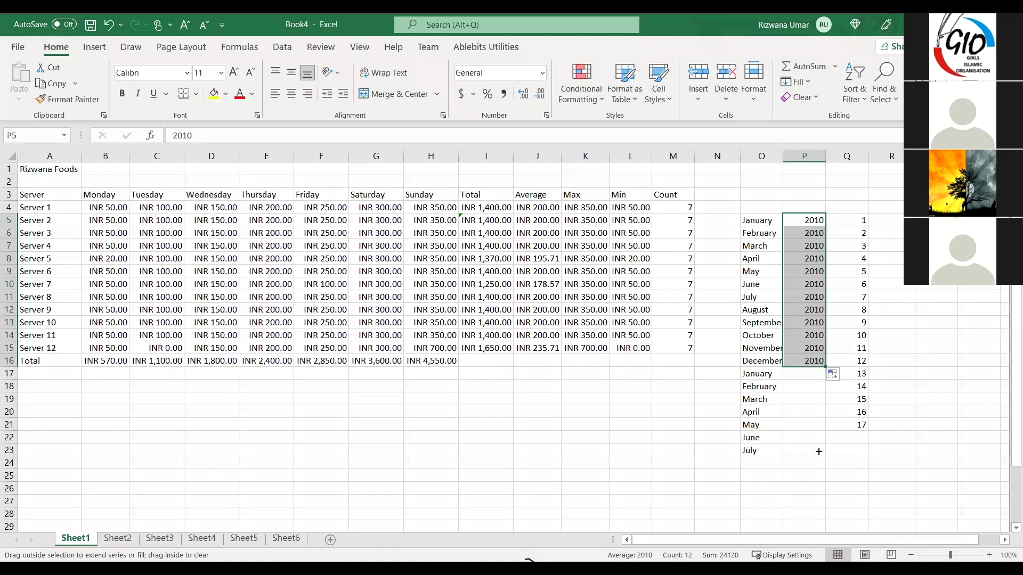
left_click_drag(818, 451, 821, 452)
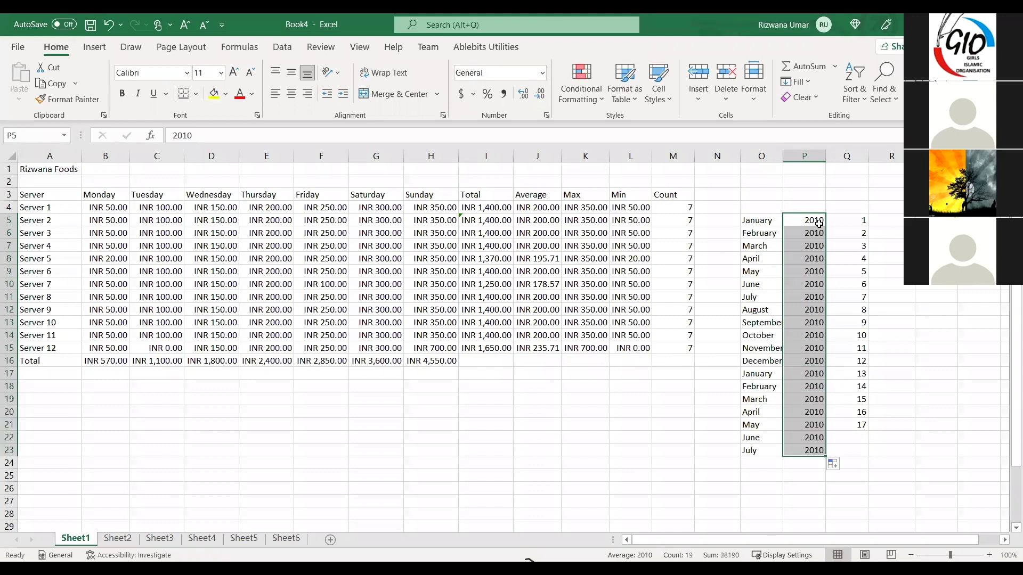
Clear the filled years in P5:P23 and enter 2010 in P5 again
left_click(835, 257)
left_click_drag(804, 220, 807, 453)
key("Delete")
left_click(804, 223)
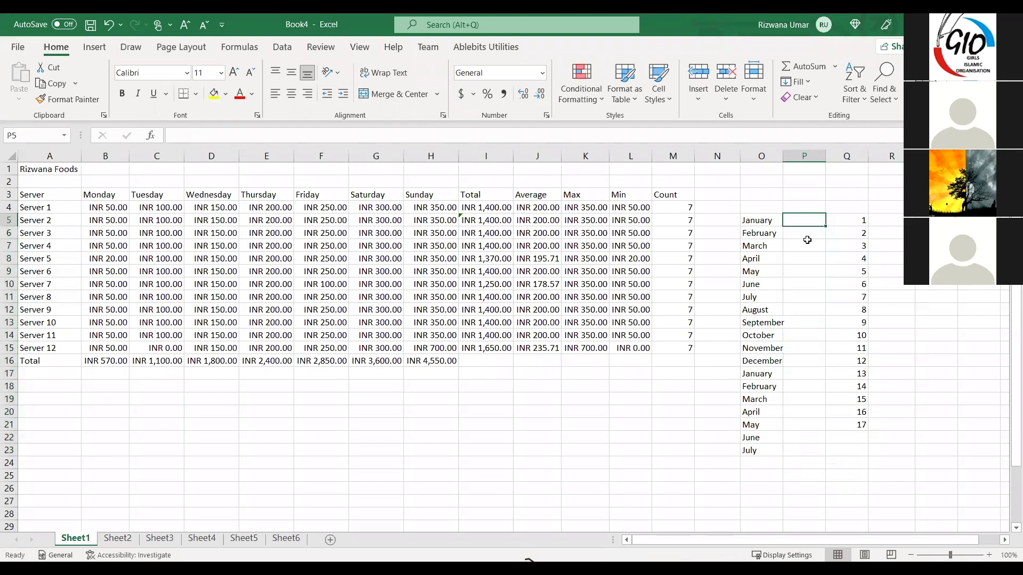
type("2010")
key("Return")
left_click(805, 221)
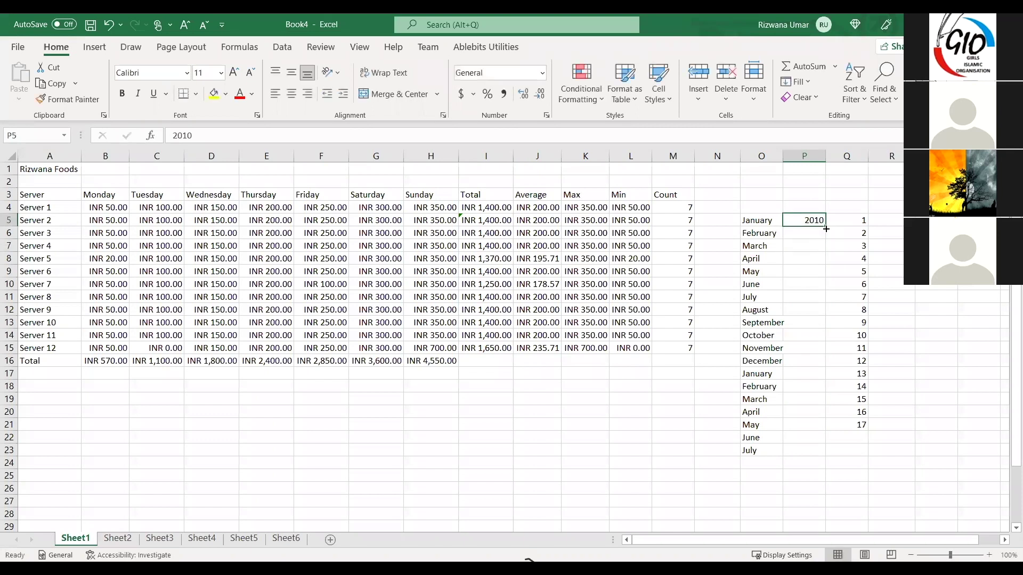
Change O5 to January 2010 and fill the month-year series down to O23
left_click(765, 224)
left_click(230, 136)
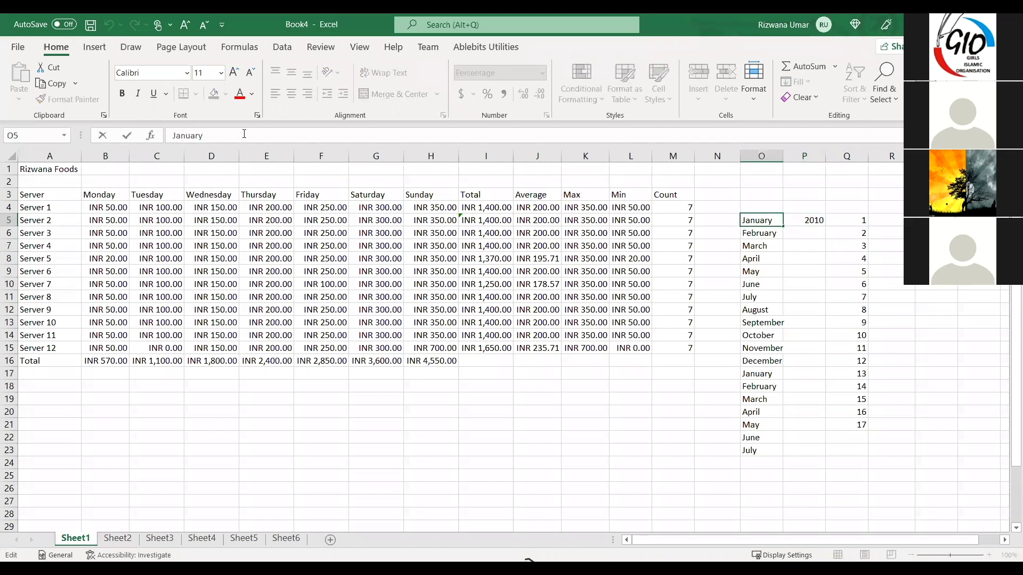
type("2010")
left_click(765, 271)
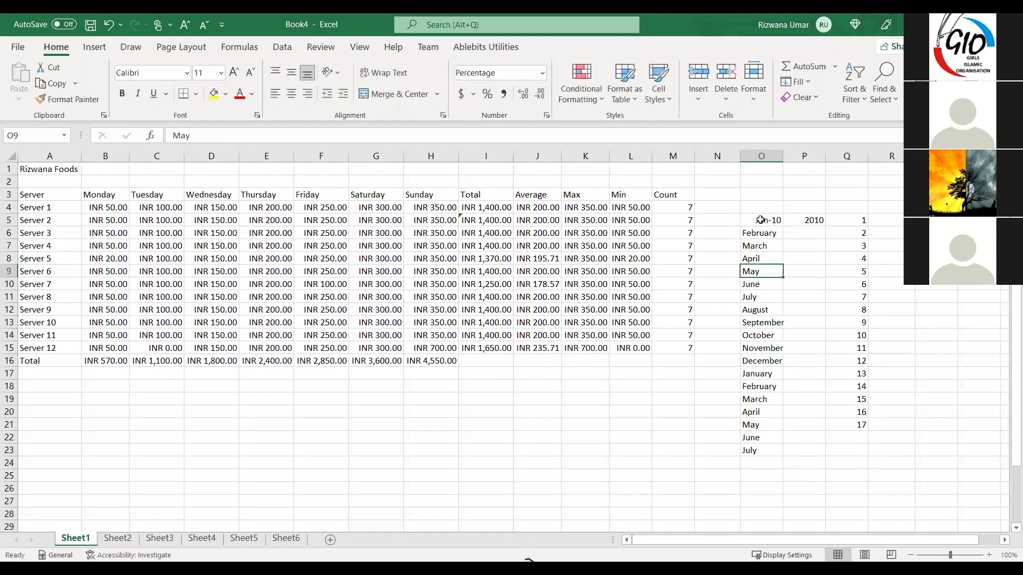
left_click(760, 220)
left_click_drag(782, 227, 786, 357)
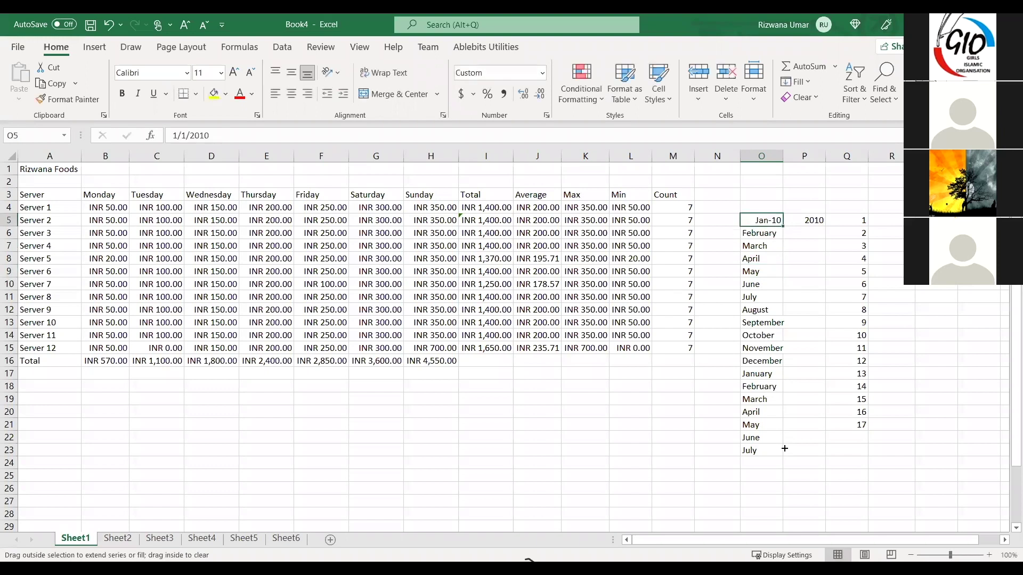
left_click_drag(784, 451, 783, 453)
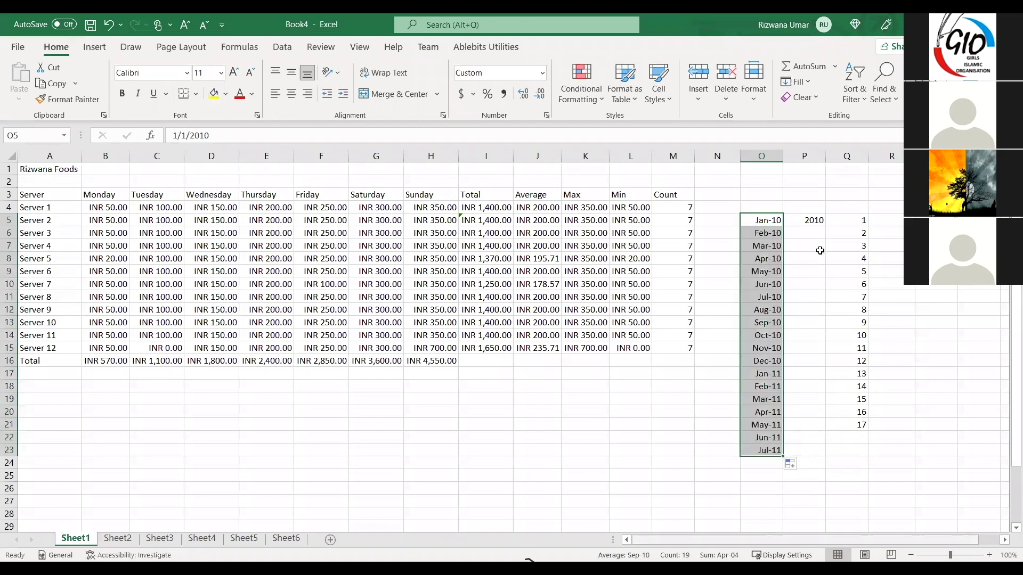
Clear the year from P5 and fit the width of column O to its contents
left_click(812, 220)
key("Delete")
double_click(781, 156)
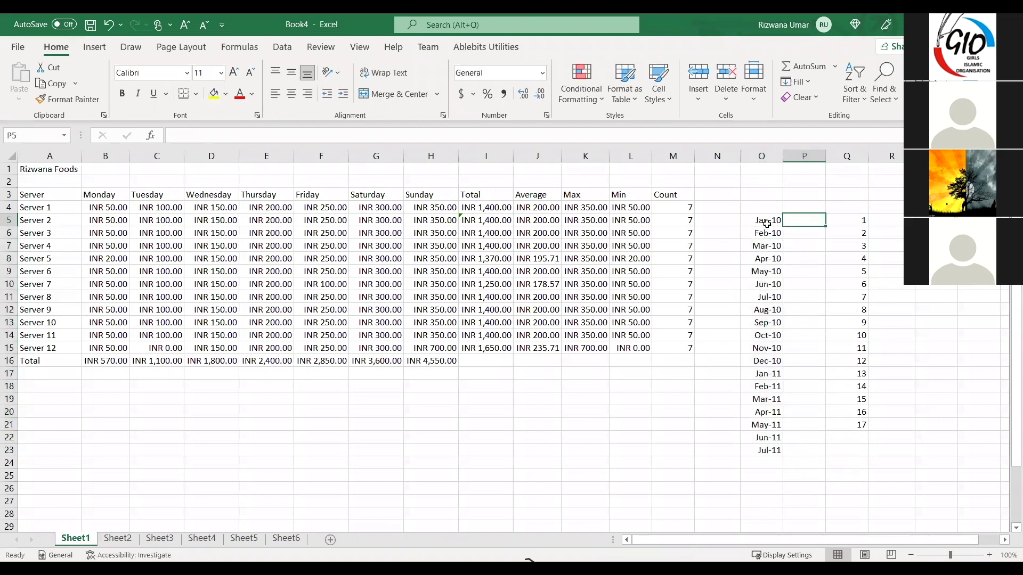
Check the year change at O16 and O17, and extend the month-year series from O23 down to O32
left_click(759, 362)
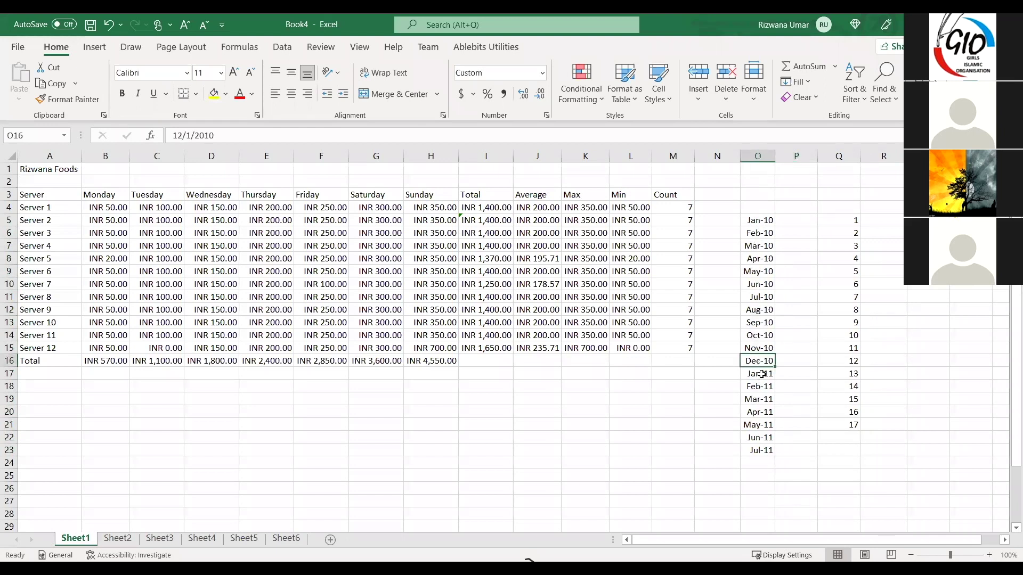
left_click(760, 374)
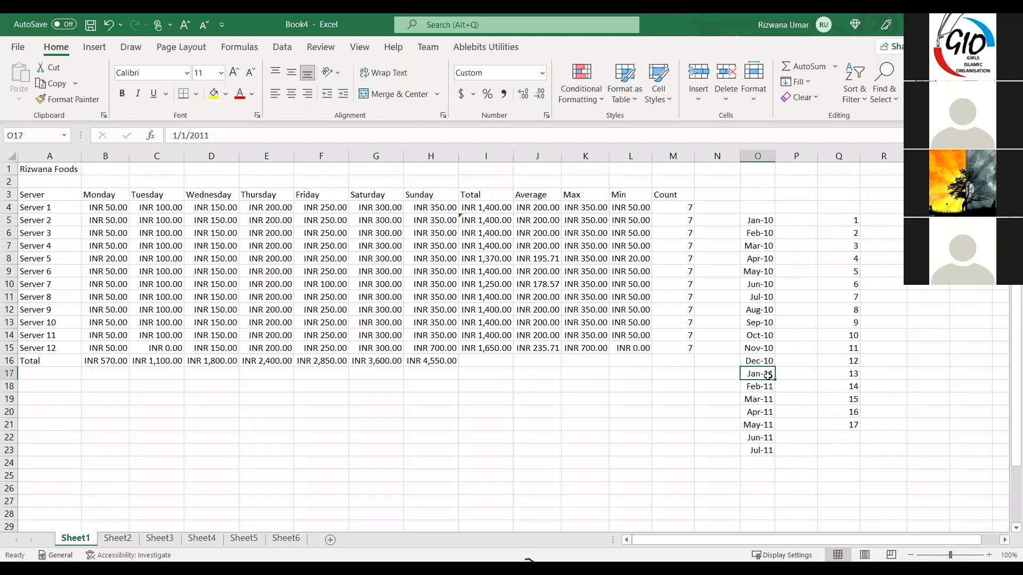
left_click(760, 451)
scroll(776, 346, "down", 3)
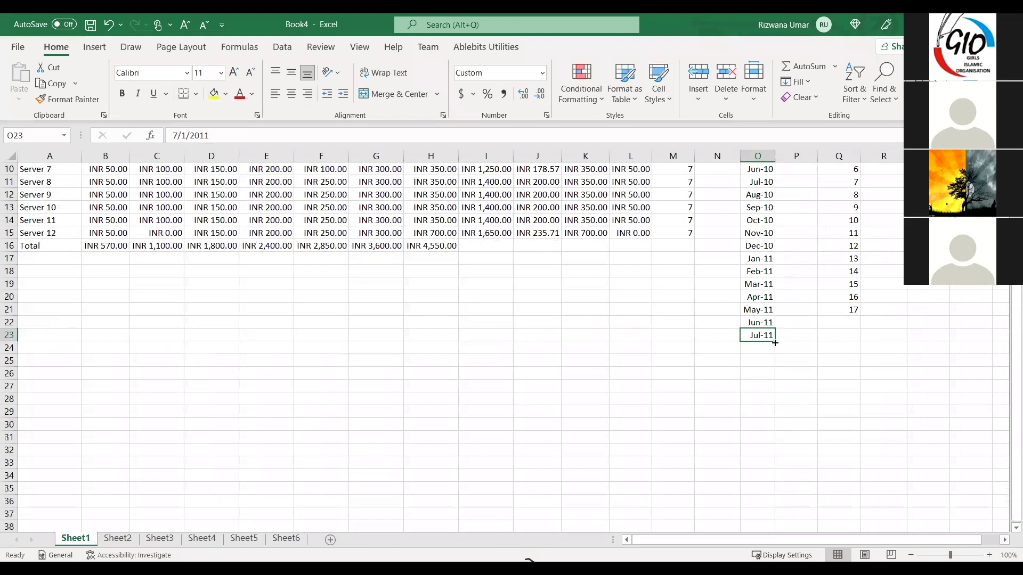
left_click_drag(778, 351, 778, 351)
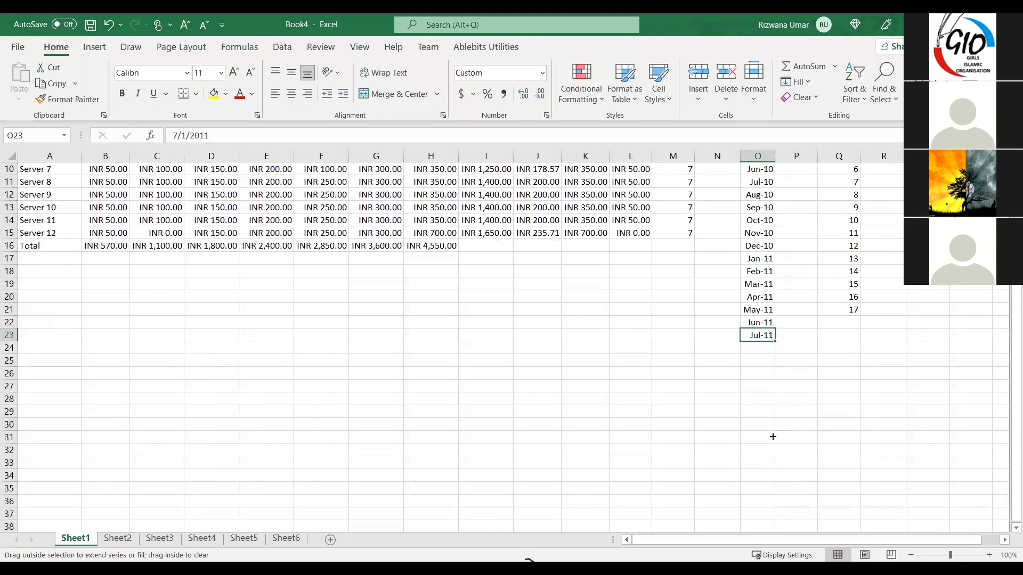
left_click_drag(777, 456, 776, 454)
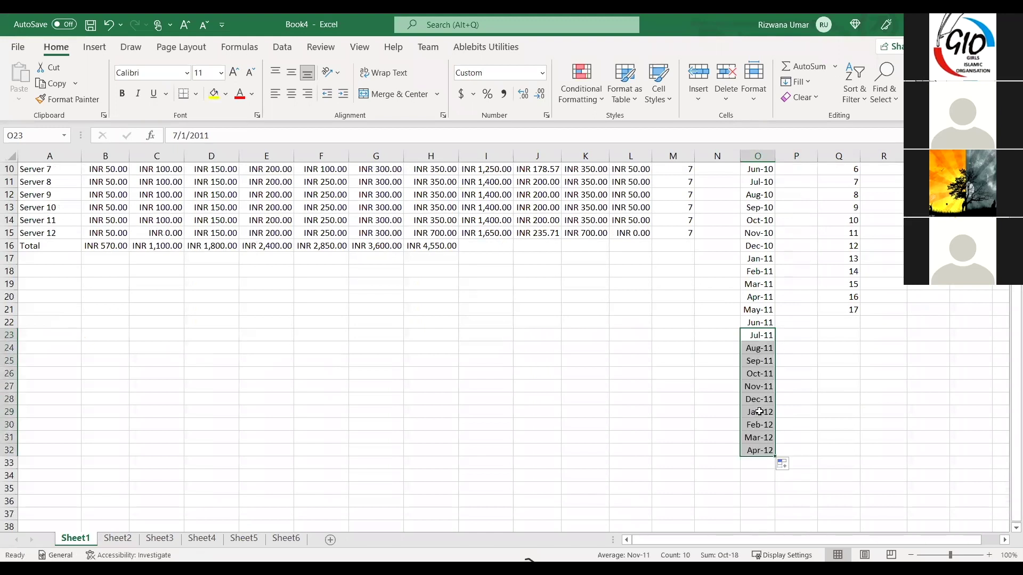
Check the next year change at O28 and O29 and review the whole month-year series in column O
left_click(762, 412)
left_click(766, 402)
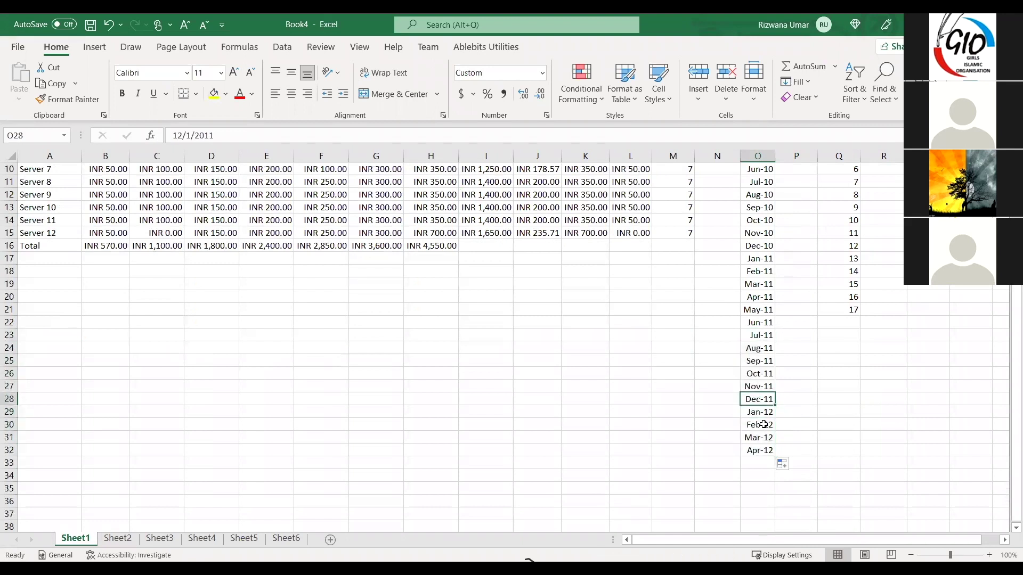
left_click(767, 416)
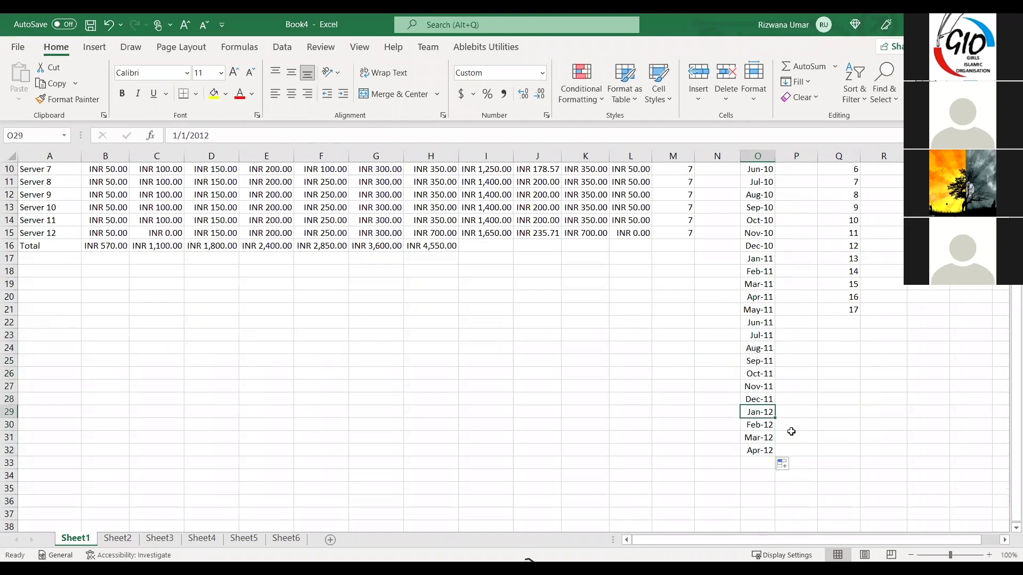
scroll(802, 413, "up", 3)
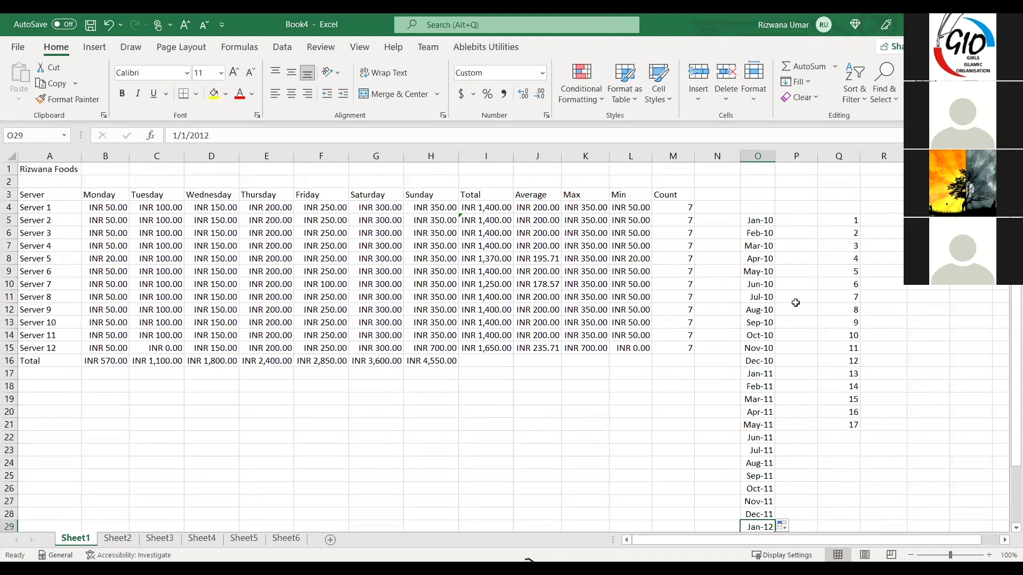
scroll(796, 311, "down", 2)
scroll(798, 315, "up", 2)
Enter Jan 10 in P5 and fill the daily date series down to P32
left_click(797, 220)
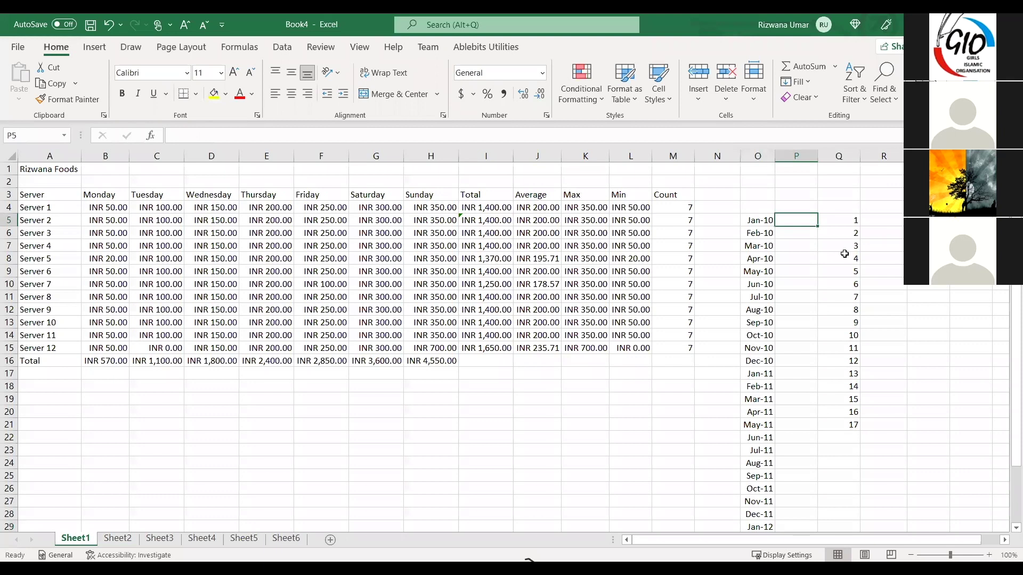
type("j")
type("Jan ")
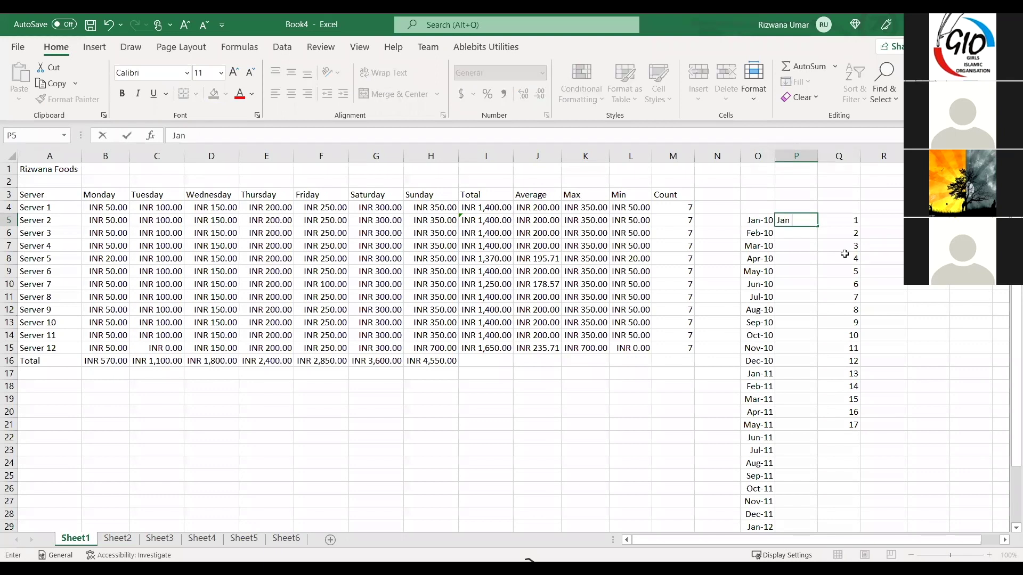
type("10")
key("Return")
left_click(800, 221)
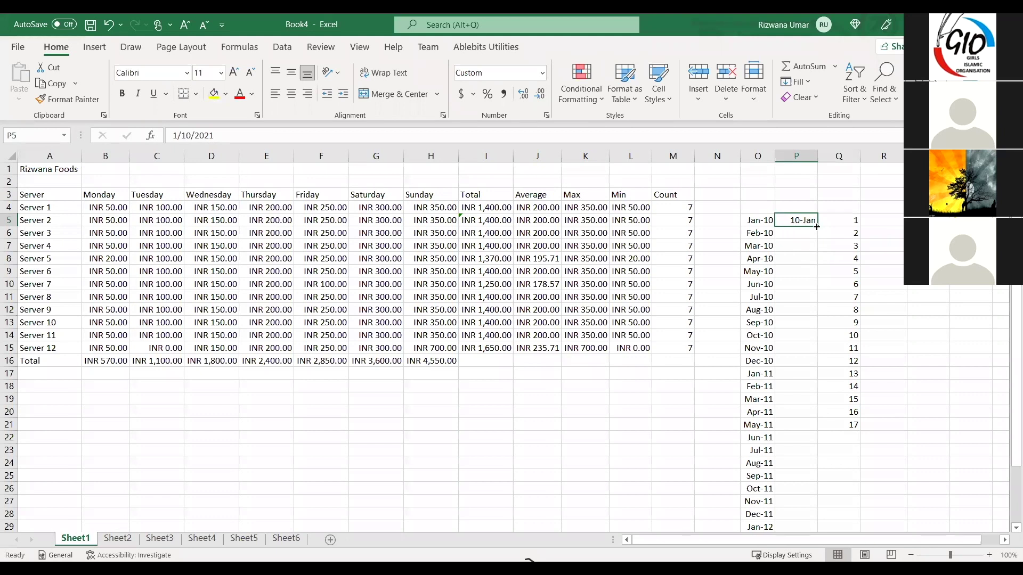
left_click_drag(816, 228, 802, 531)
scroll(812, 247, "down", 2)
scroll(809, 245, "up", 2)
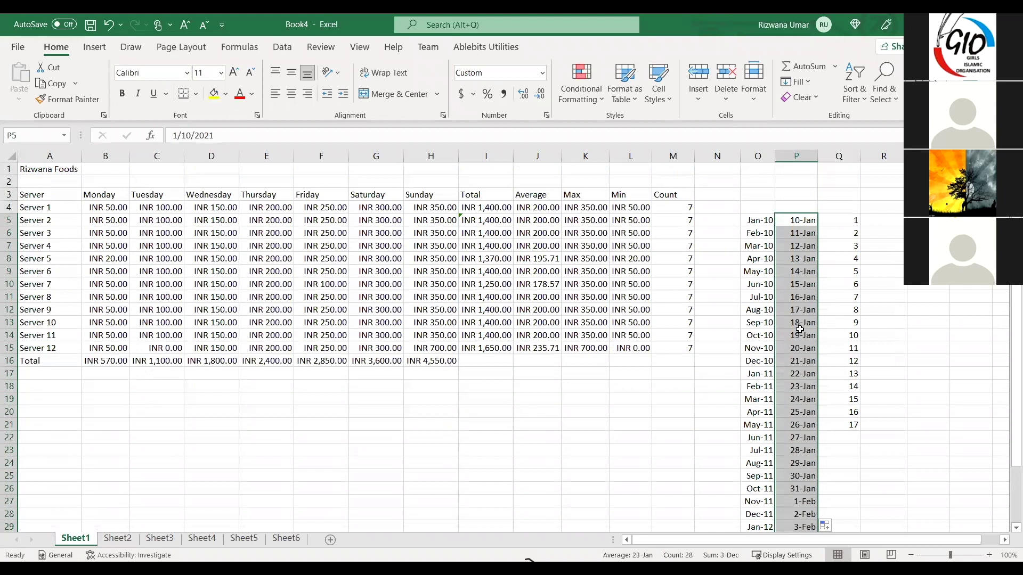
Examine the month change at P26 and P27 and follow the dates down to P32
scroll(799, 341, "down", 2)
scroll(797, 354, "down", 2)
left_click_drag(802, 335, 805, 359)
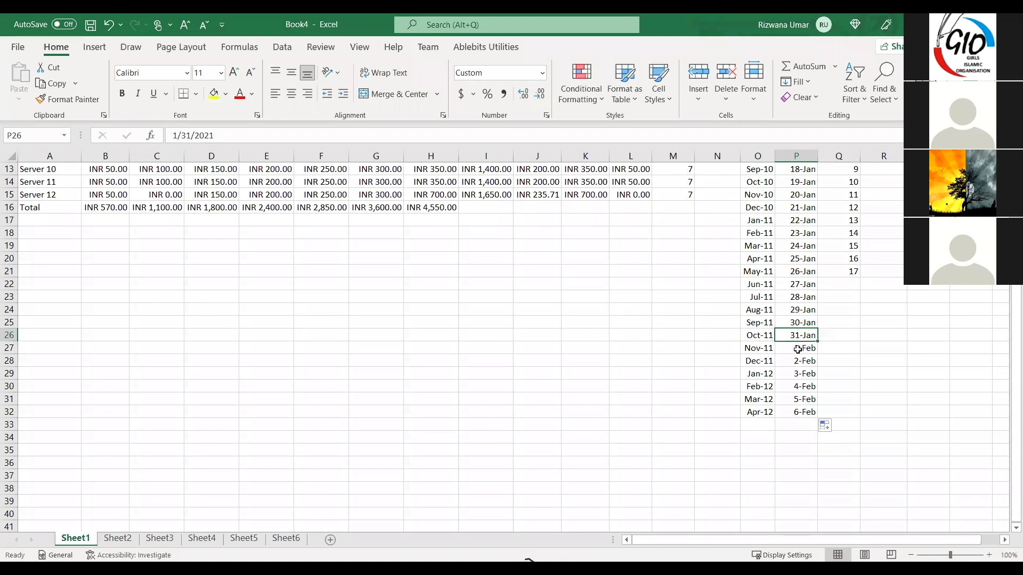
key("Down")
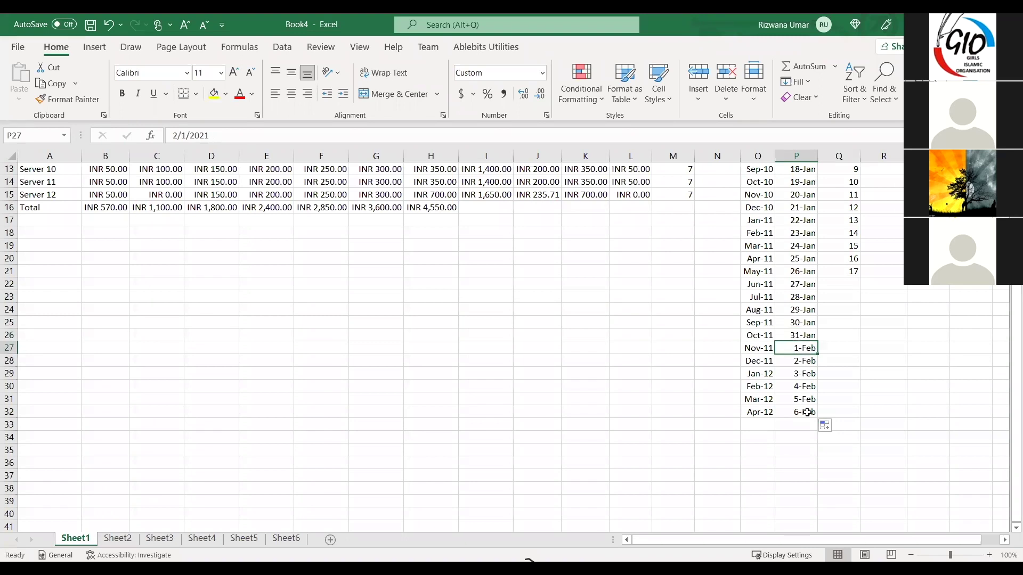
key("Down")
key("Down")
key("Down")
key("Down")
key("Down")
Extend the month-year series in column O from O32 down to O44
scroll(806, 412, "down", 2)
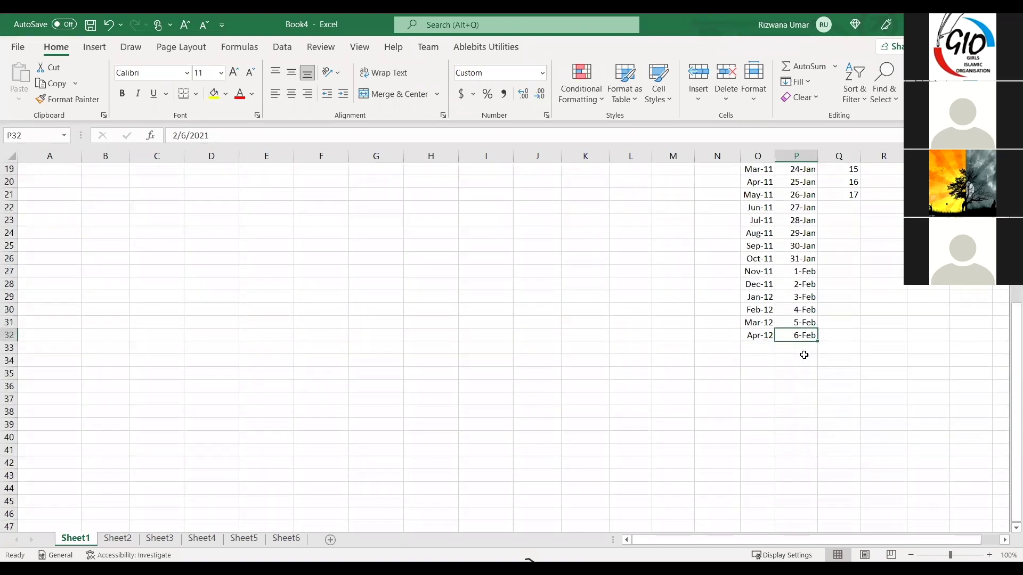
left_click(767, 337)
left_click_drag(775, 342, 769, 486)
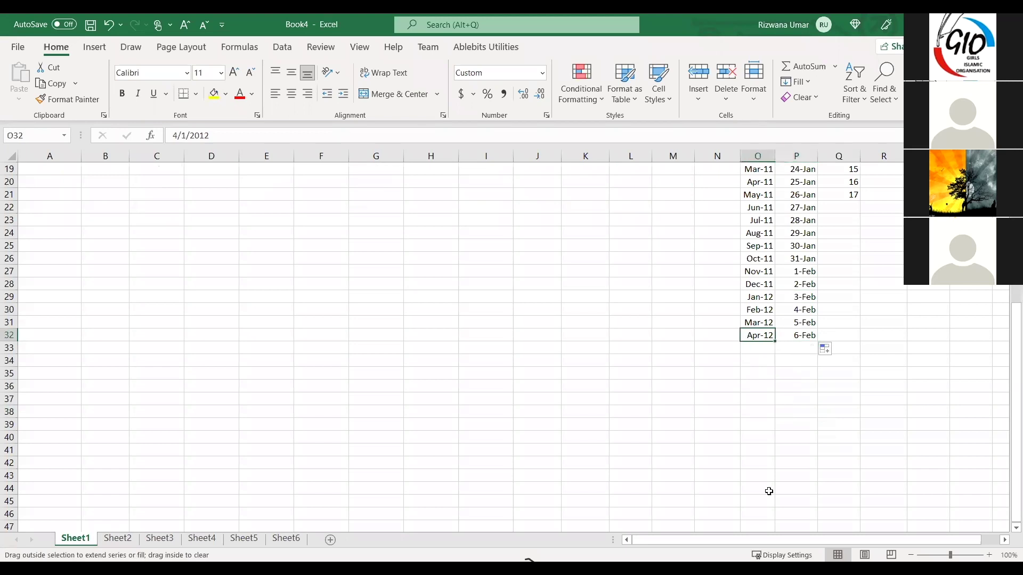
Extend the date series in column P from P32 down to P44, matching the length of column O
left_click(811, 298)
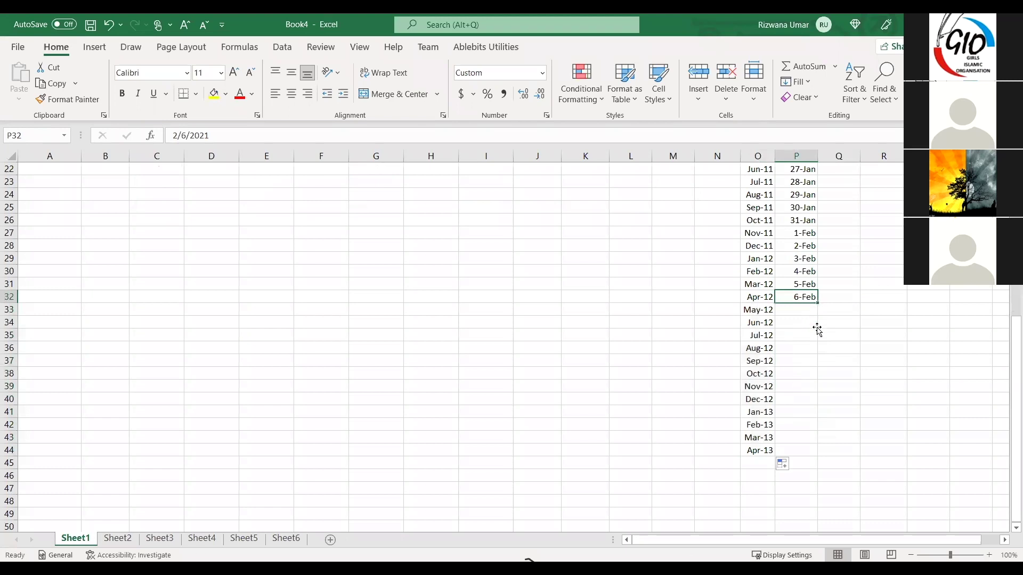
double_click(818, 303)
scroll(815, 373, "down", 2)
left_click(797, 387)
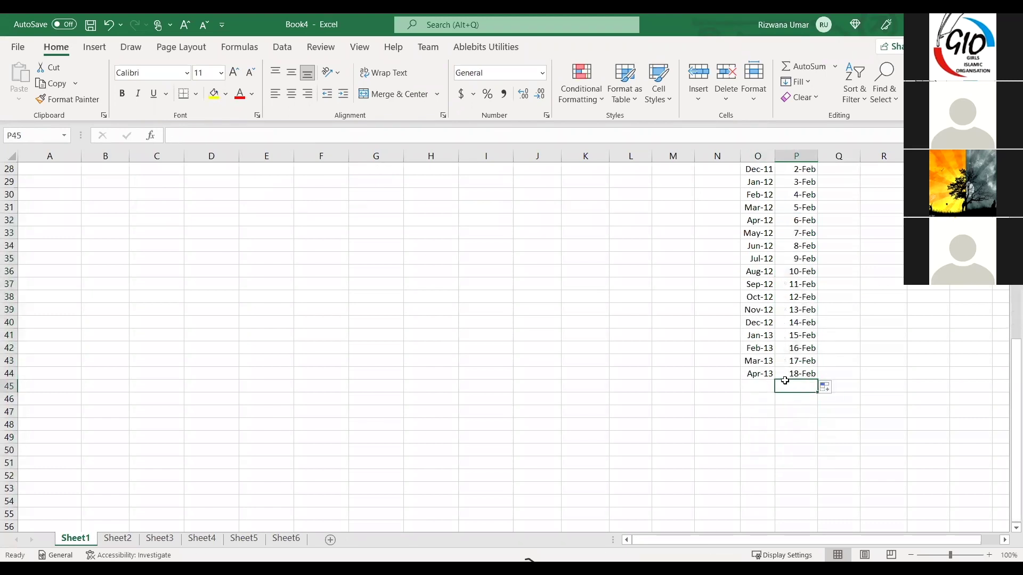
scroll(760, 382, "down", 2)
Extend the date series from P44 down to P58 and check the month change at P54 and P55
left_click(810, 300)
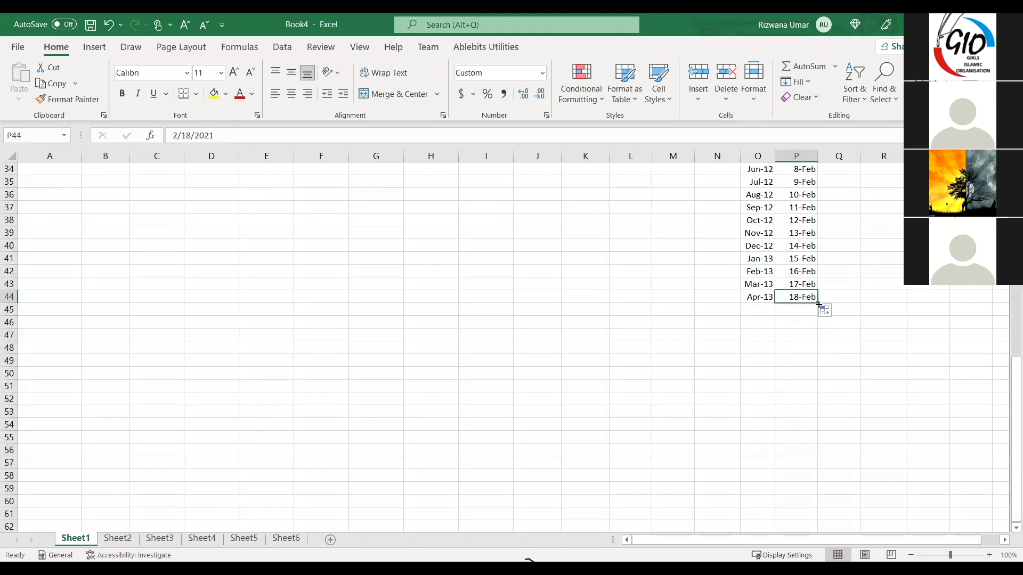
left_click_drag(818, 303, 845, 434)
left_click(809, 424)
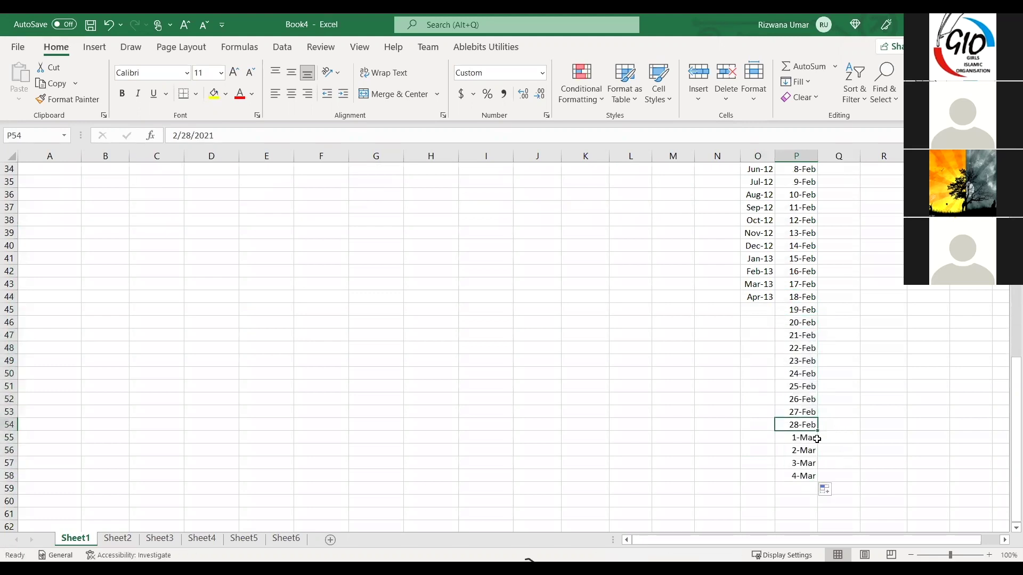
key("Down")
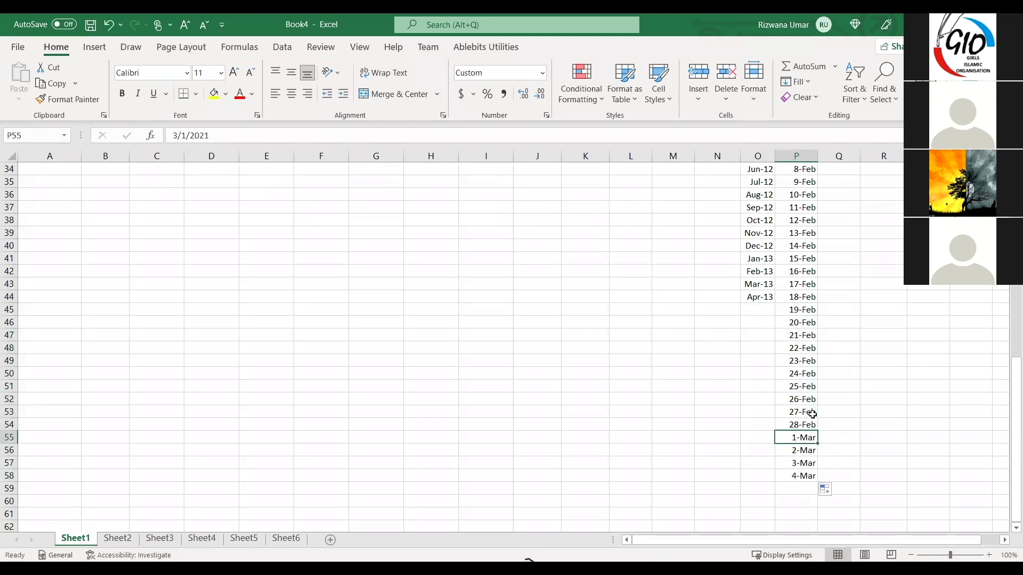
Return to the start of the date series and check the end of January at P26
scroll(811, 421, "up", 11)
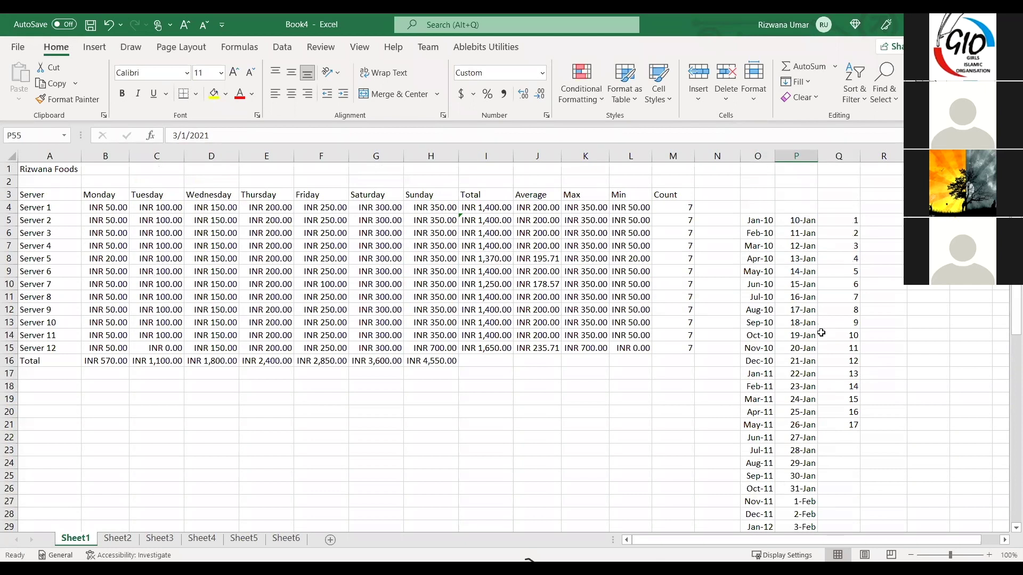
scroll(821, 334, "down", 2)
left_click(799, 418)
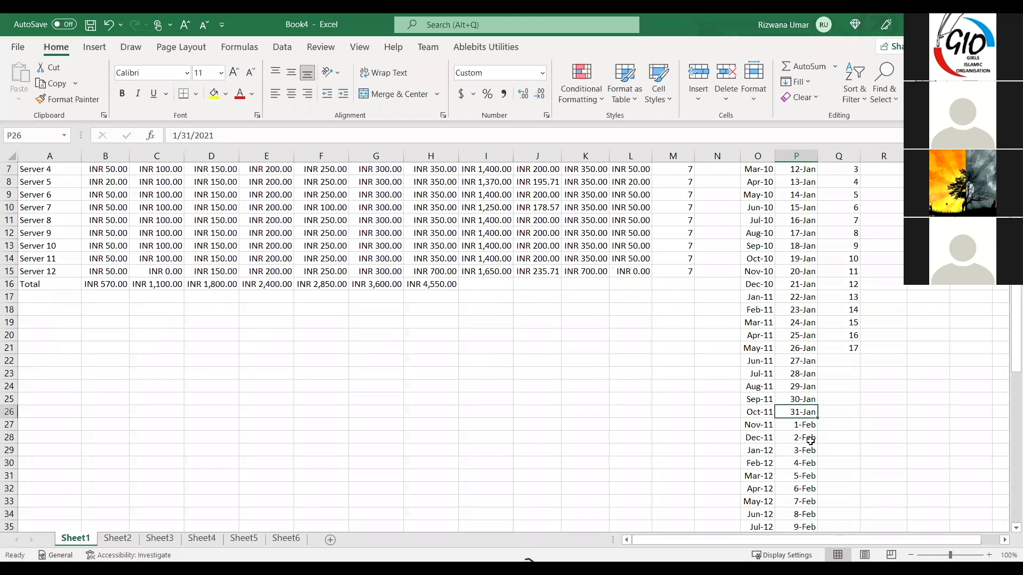
Review the daily date series in column P and check the change from February to March at P54 and P55
scroll(816, 442, "down", 3)
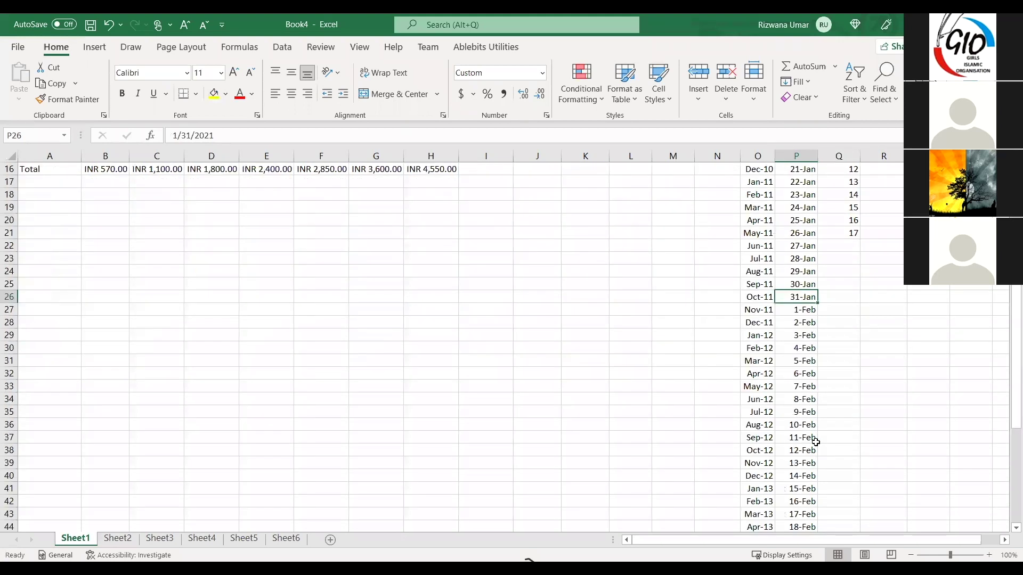
scroll(796, 275, "down", 1)
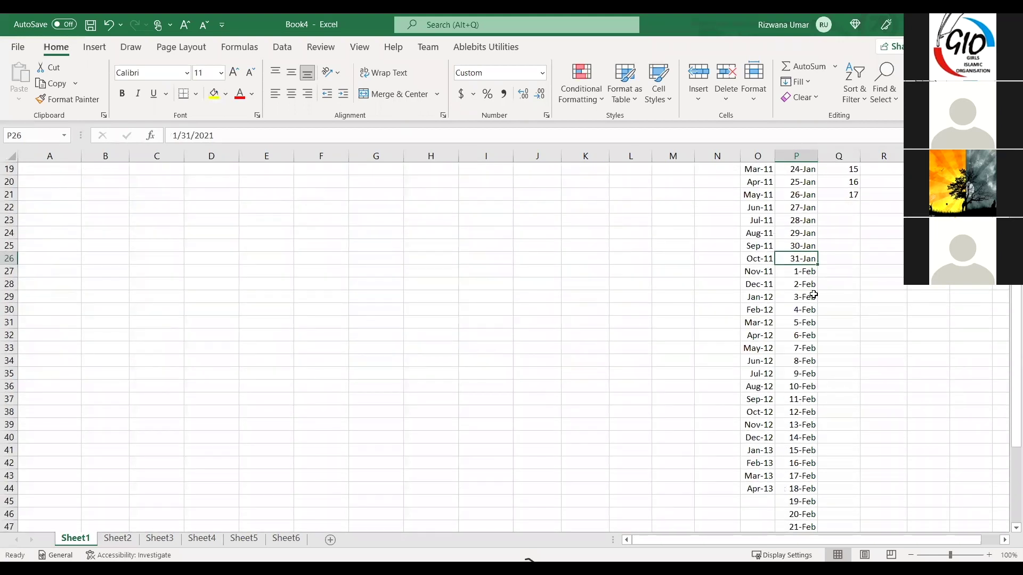
scroll(799, 291, "down", 5)
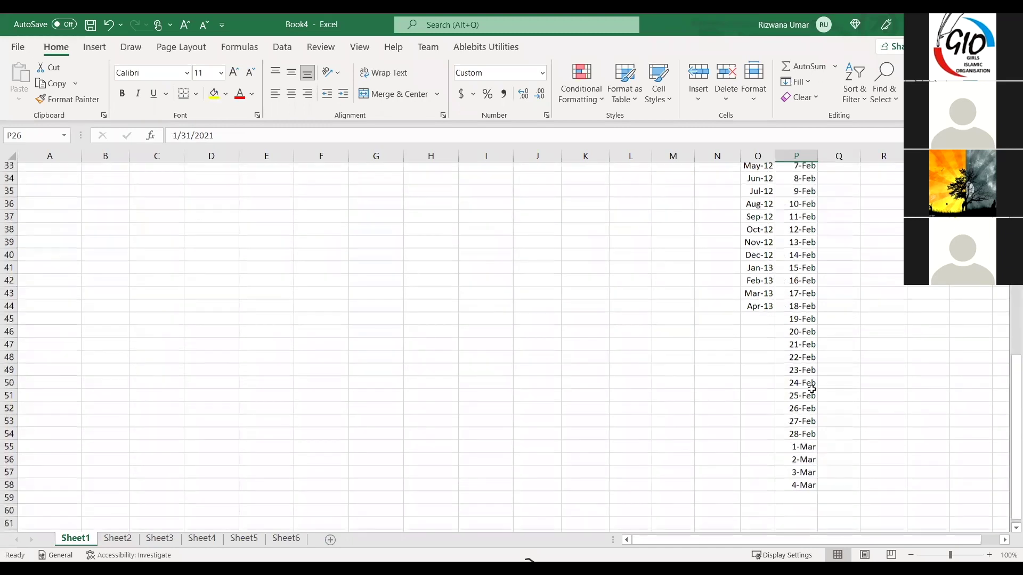
left_click(797, 426)
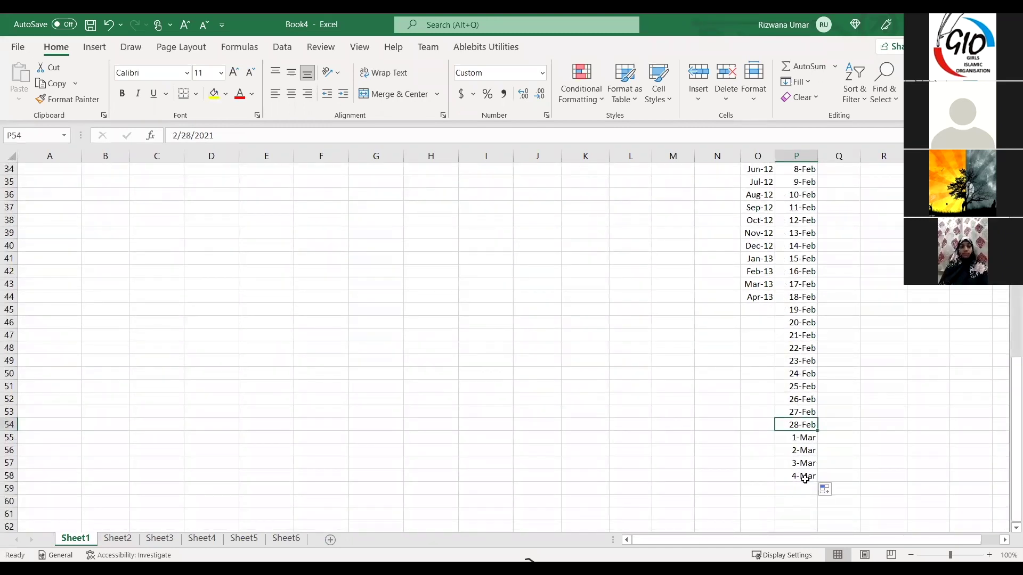
left_click(802, 438)
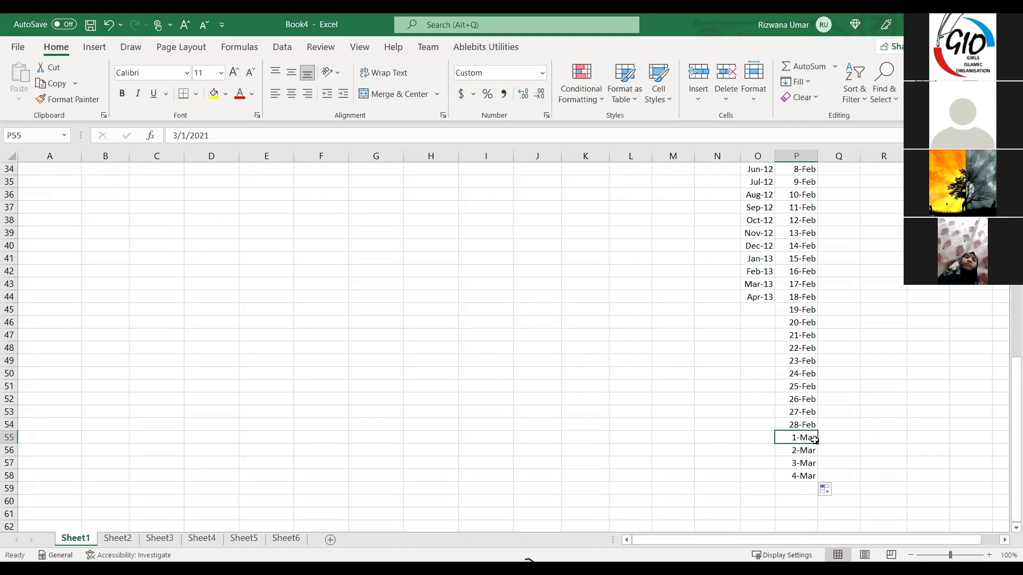
scroll(809, 444, "up", 6)
scroll(810, 444, "up", 5)
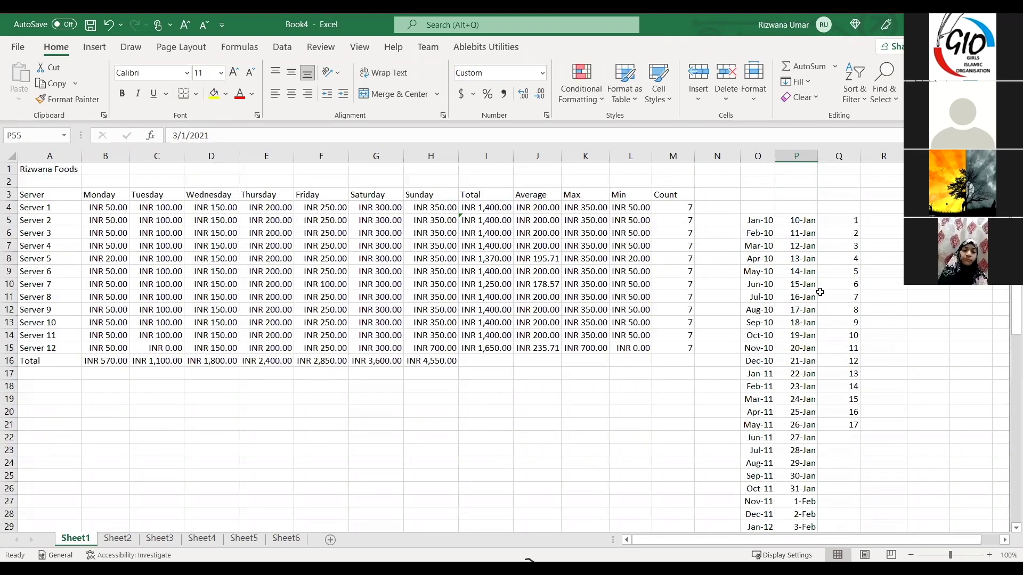
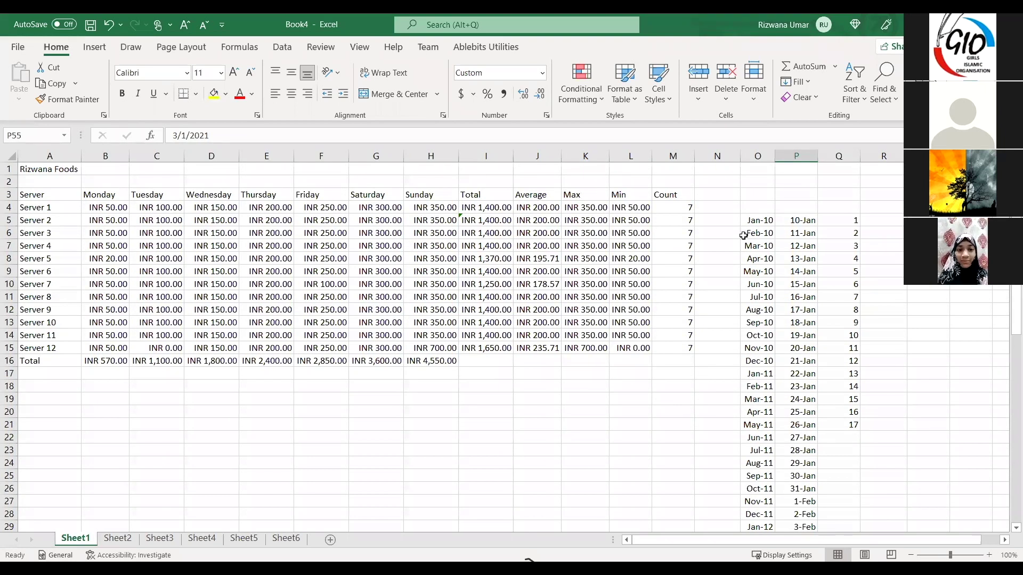
Delete the month-year series in column O from O5 downward
scroll(751, 229, "down", 1)
scroll(762, 222, "up", 1)
left_click_drag(762, 221, 762, 488)
key("Delete")
scroll(760, 449, "up", 9)
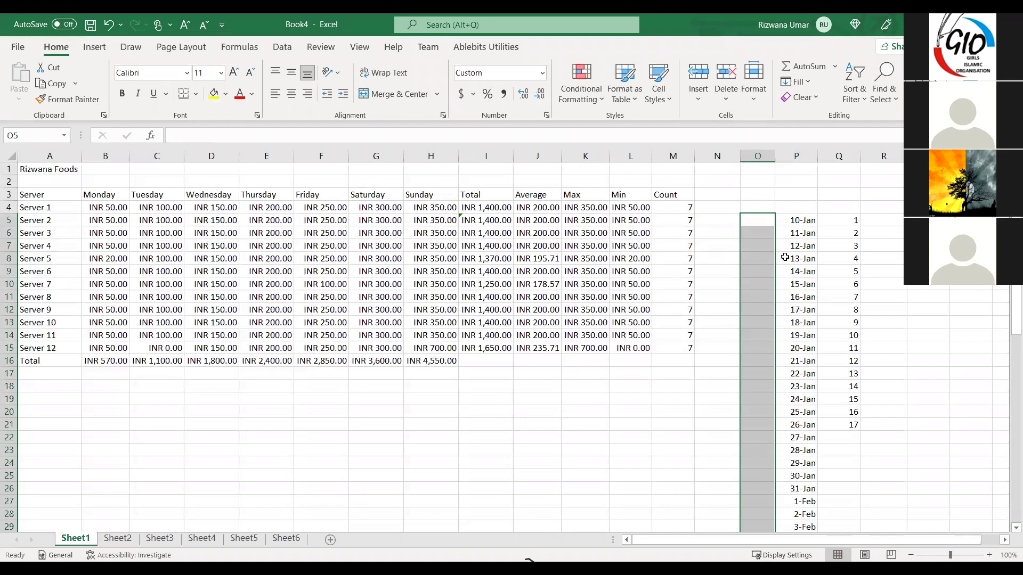
Enter Jan 2010 in O5 and fill the month series down to O16
left_click(757, 222)
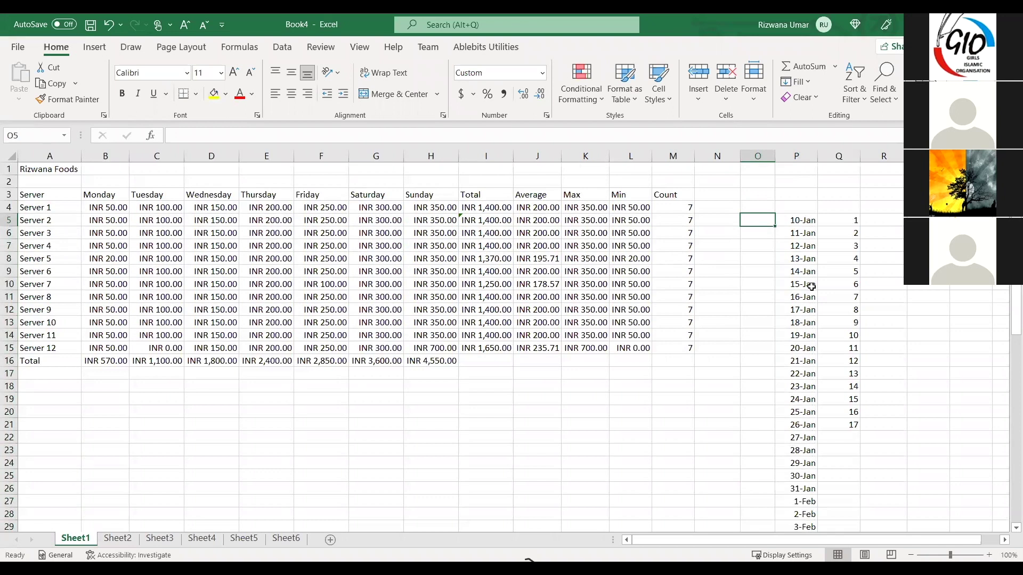
type("Ja")
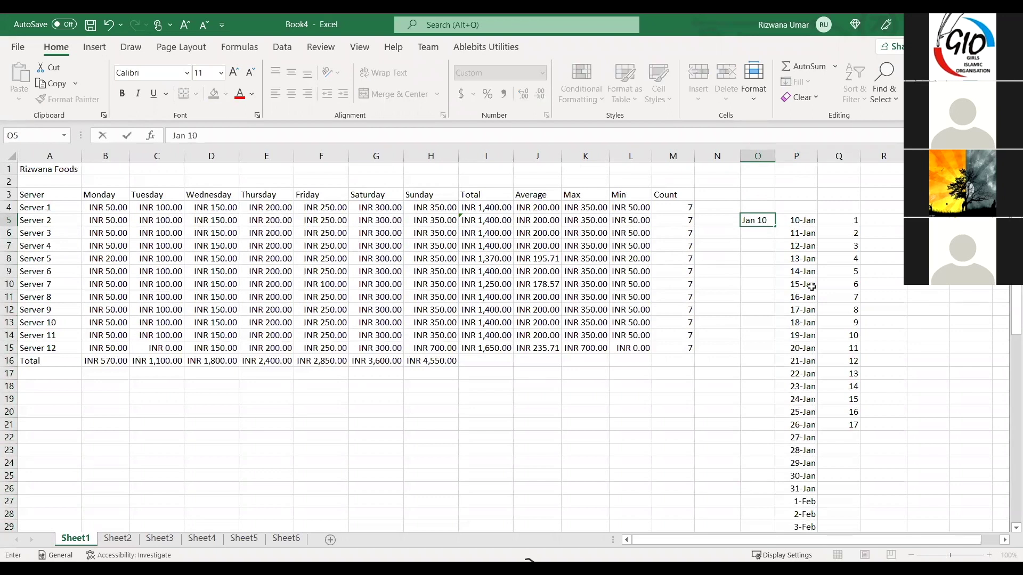
type("n 2010")
left_click(758, 232)
left_click(759, 221)
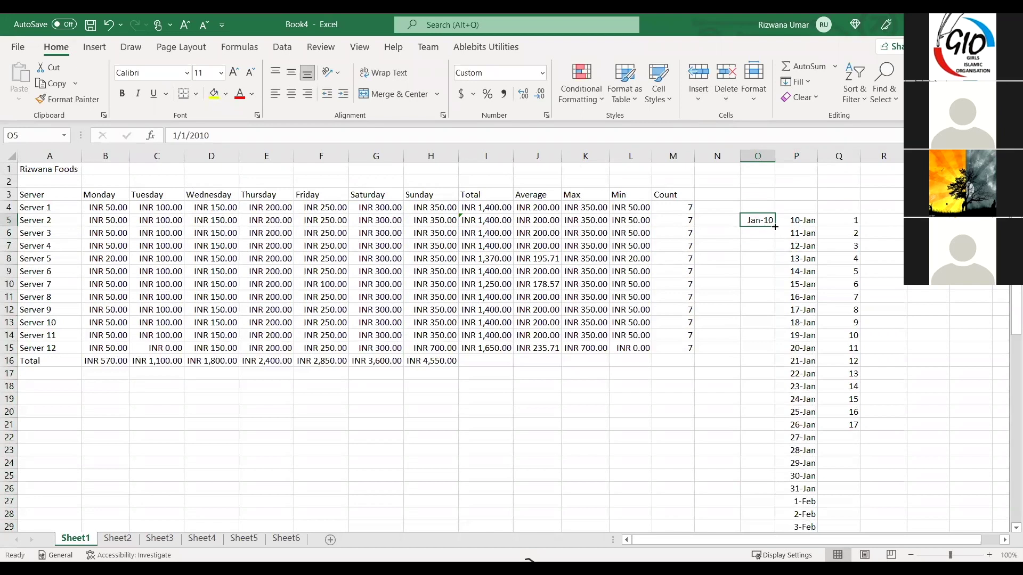
left_click_drag(775, 226, 775, 233)
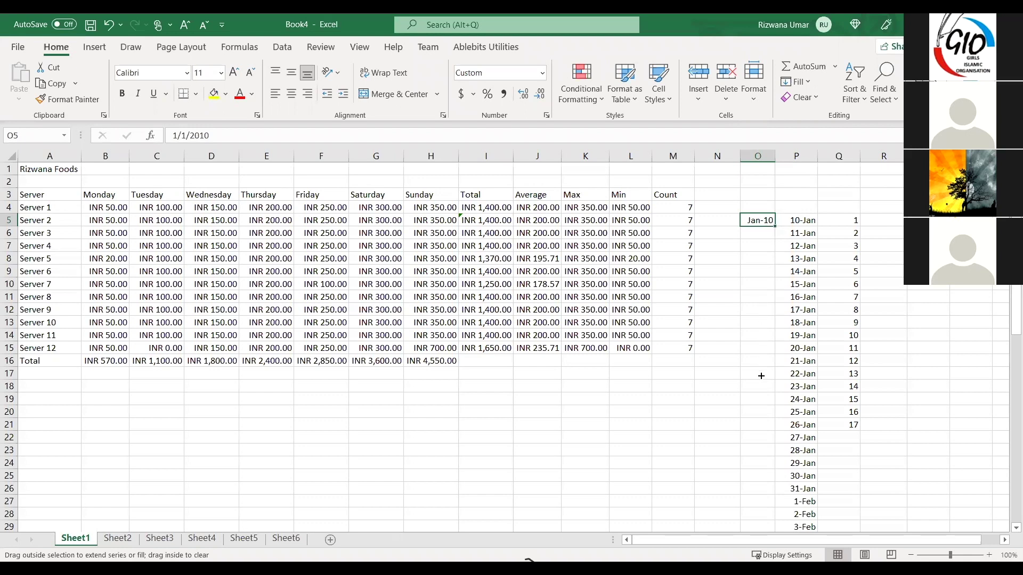
mouse_move(762, 366)
left_mouse_down()
mouse_move(769, 468)
mouse_move(765, 366)
left_mouse_up()
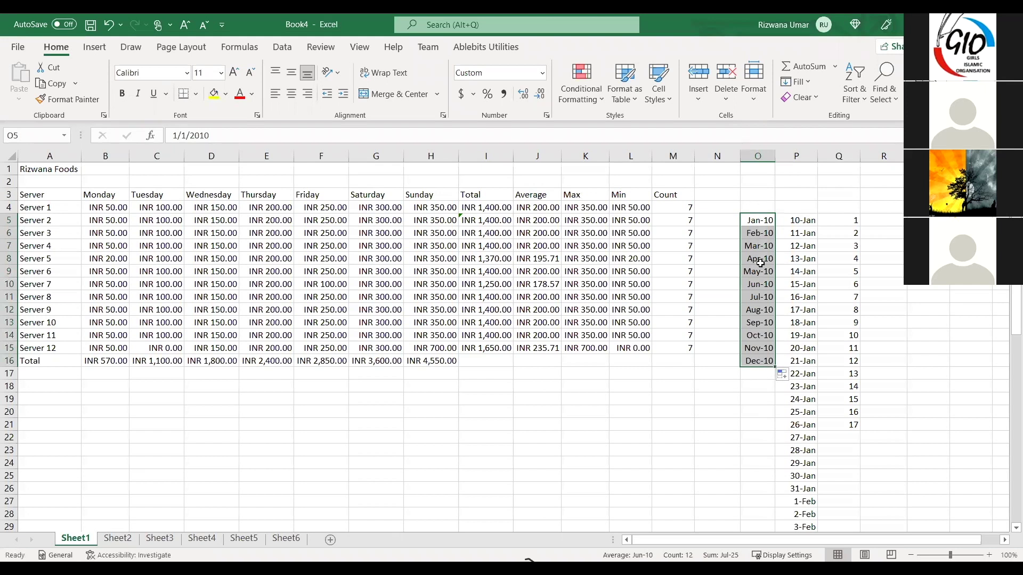
Extend the month-year series in column O from O16 down to O28
left_click_drag(754, 374, 757, 364)
left_click(757, 364)
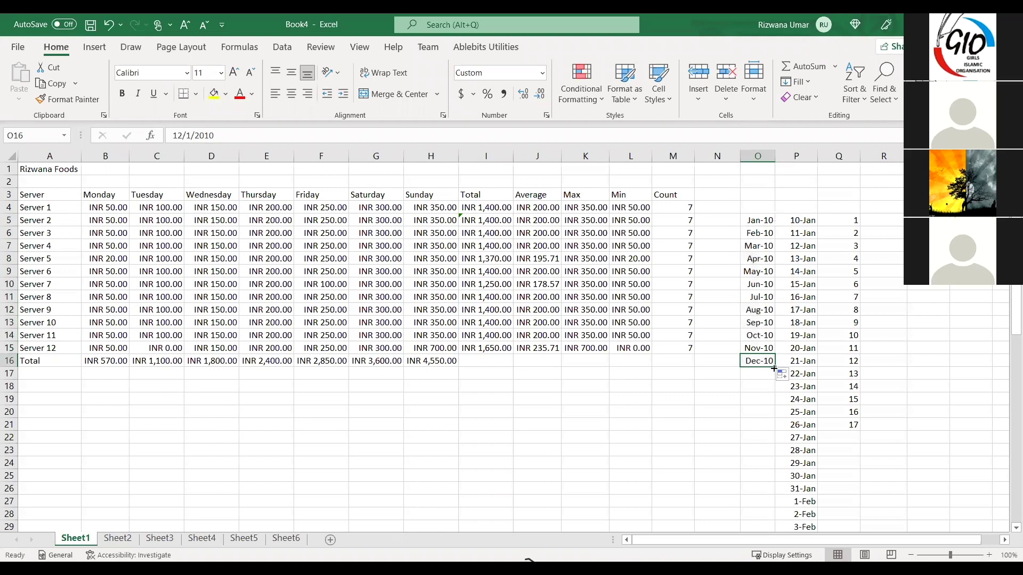
left_click_drag(775, 367, 772, 416)
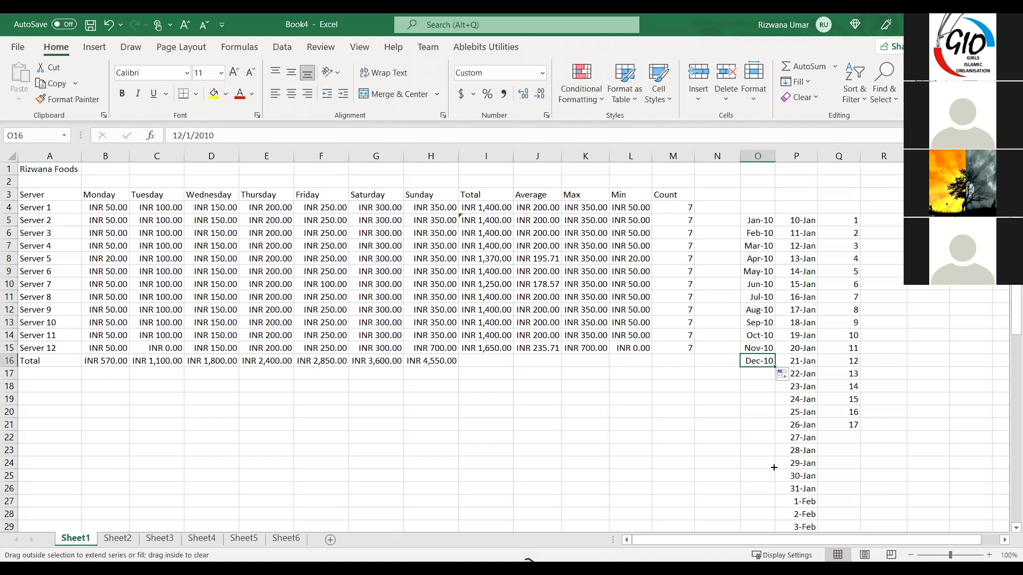
left_click_drag(772, 518, 772, 518)
scroll(757, 303, "down", 2)
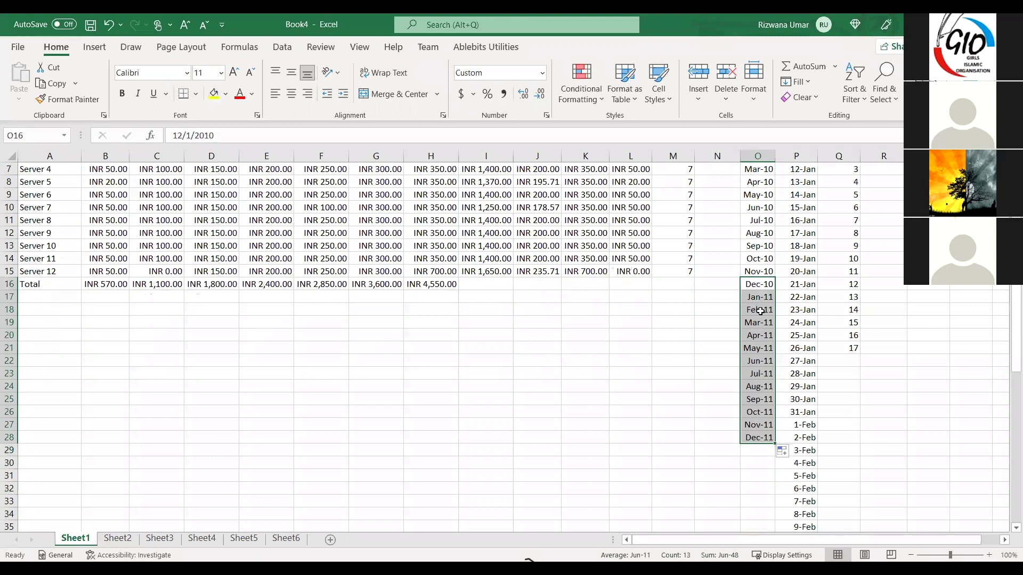
Extend the month-year series in column O from O28 down to O43
left_click(763, 441)
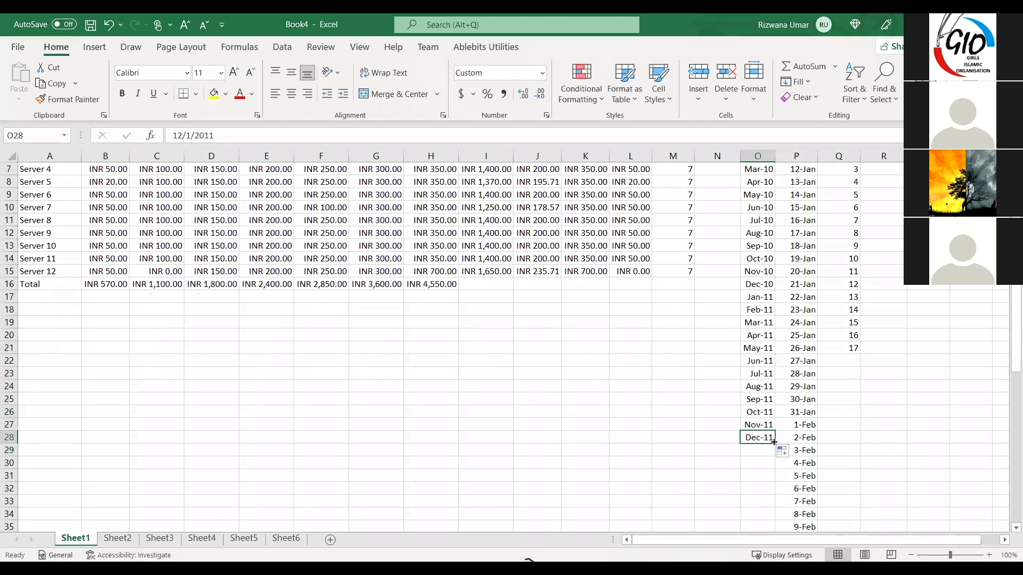
left_click_drag(776, 444, 775, 454)
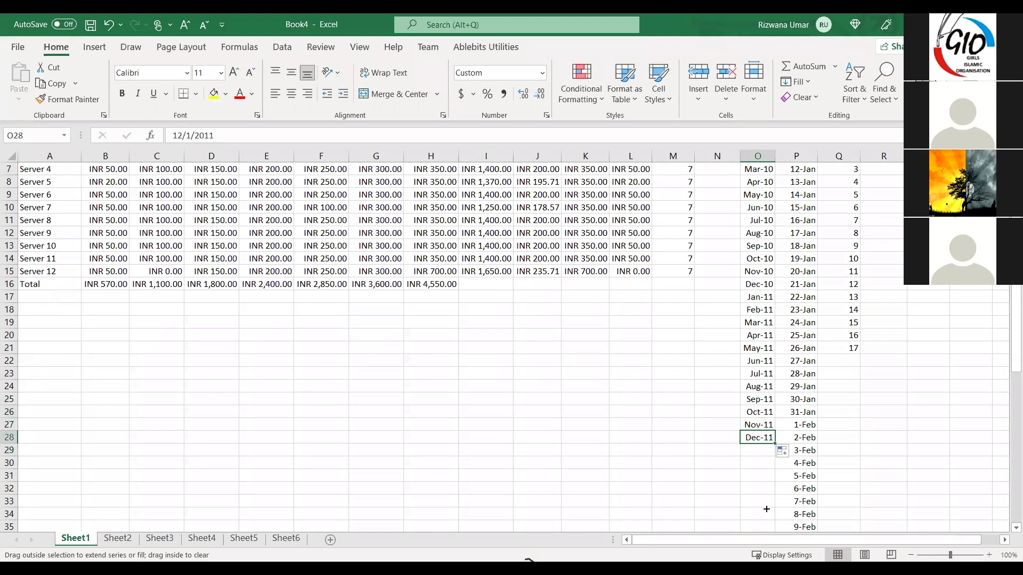
left_click_drag(763, 276, 760, 283)
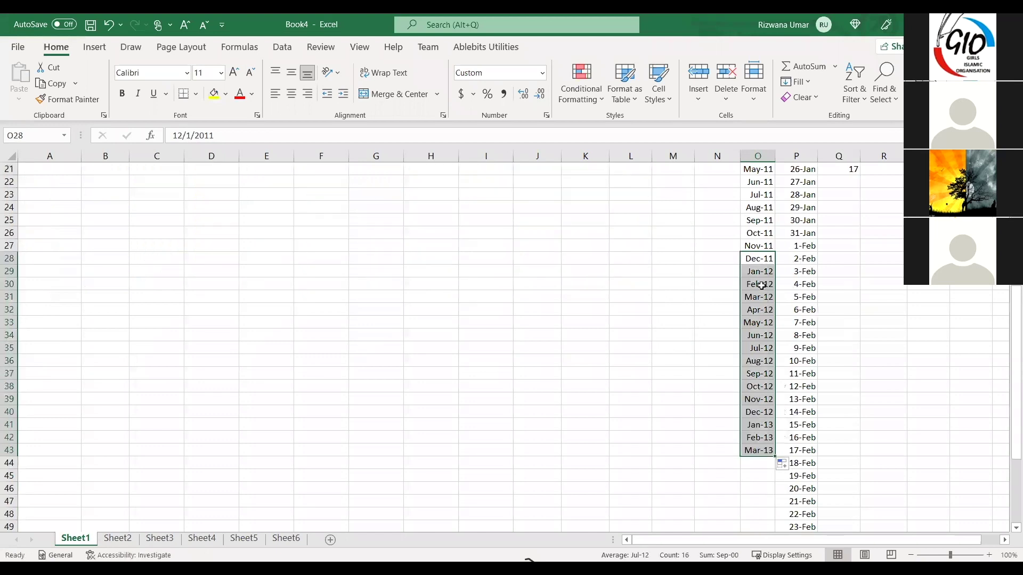
Check the year change at O40 and O41, and review the month-year series back to its start
left_click(758, 415)
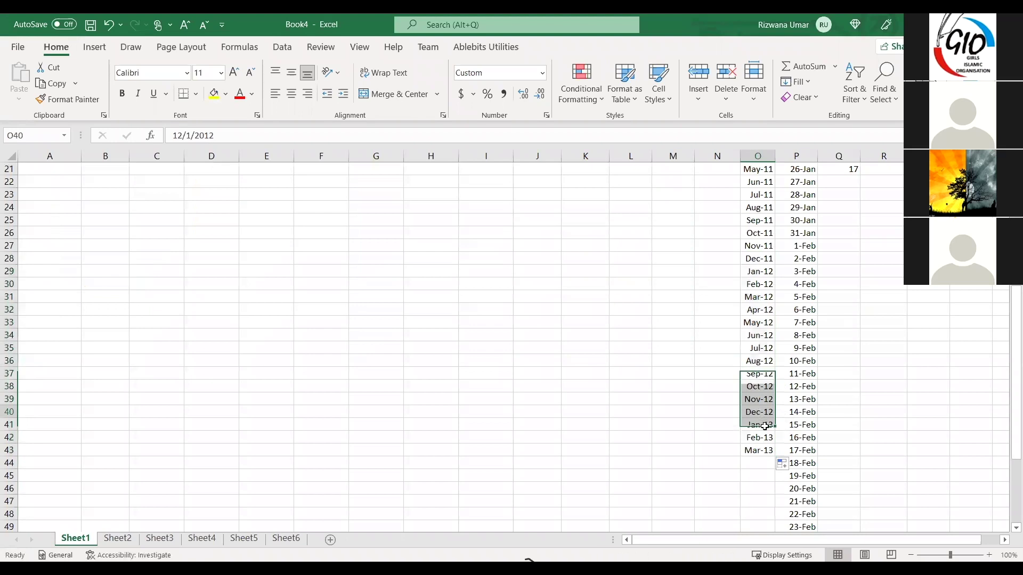
left_click(766, 424)
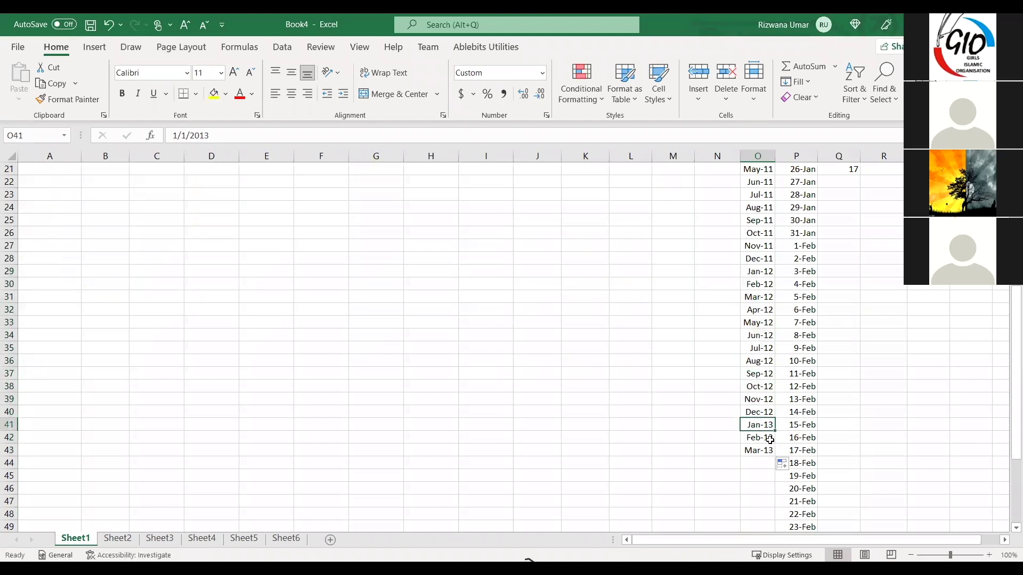
scroll(771, 433, "up", 6)
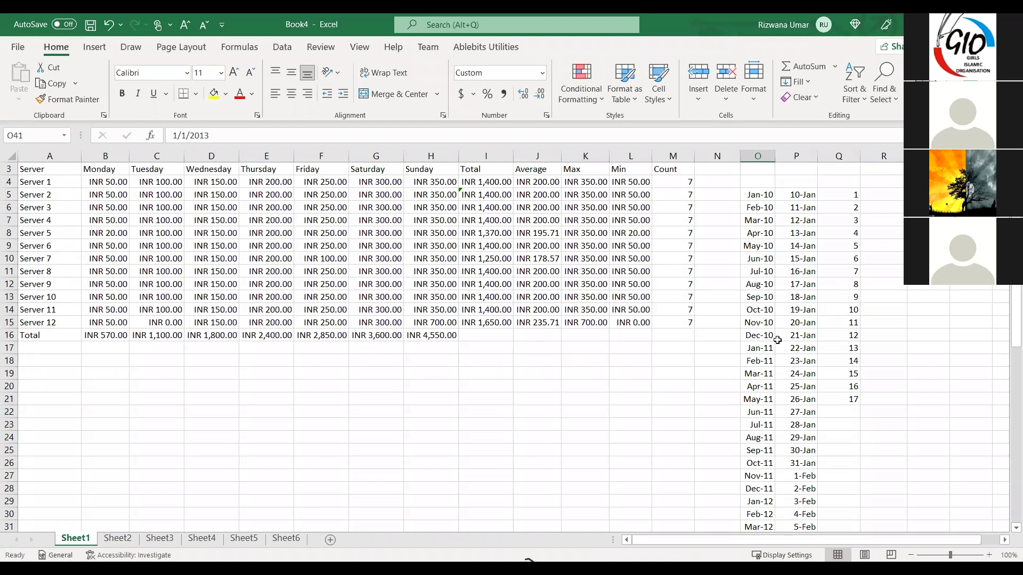
scroll(764, 360, "down", 2)
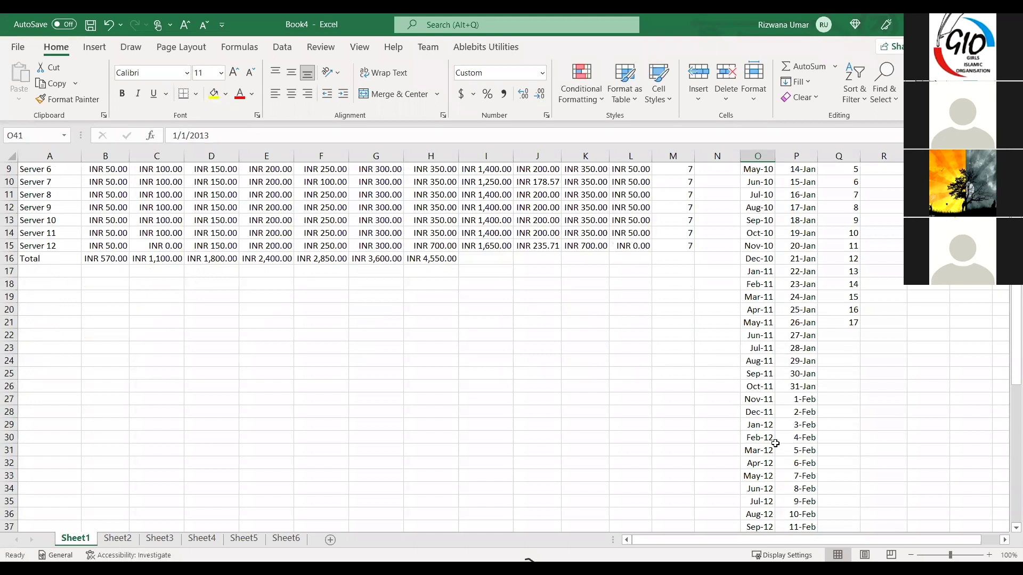
scroll(776, 444, "up", 3)
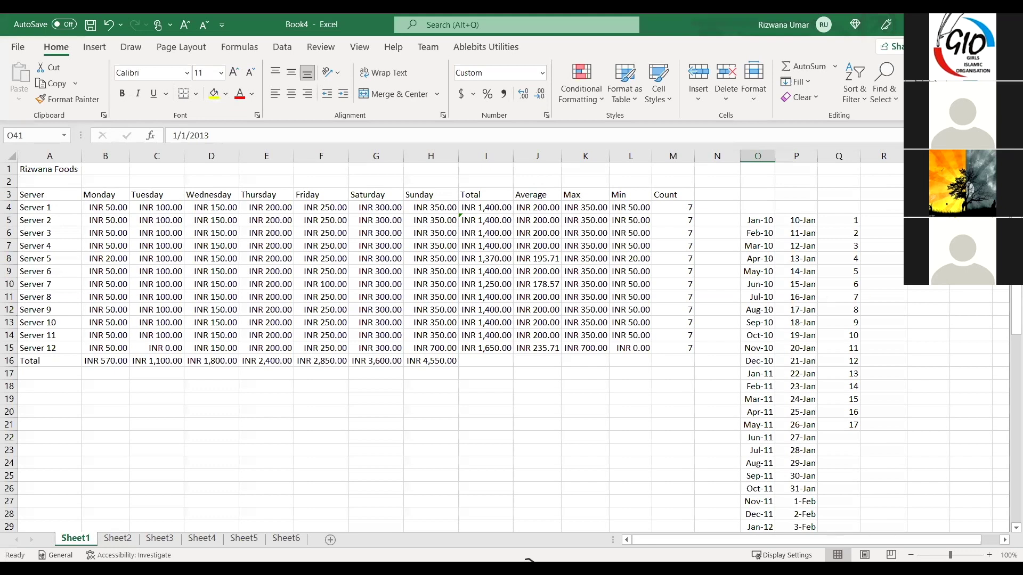
Fill the month-year series again from O5 down to O10
left_click(529, 561)
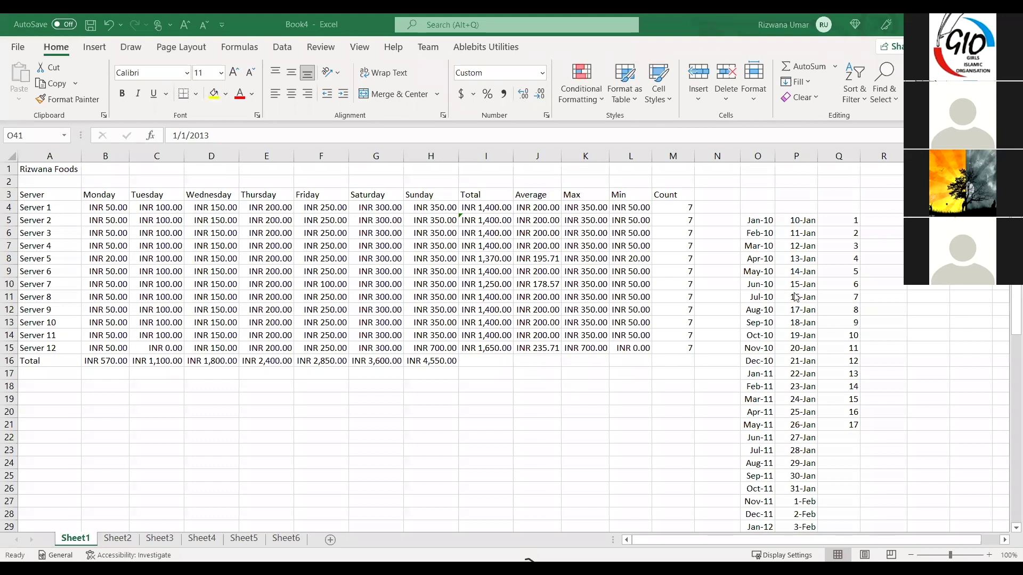
left_click(771, 219)
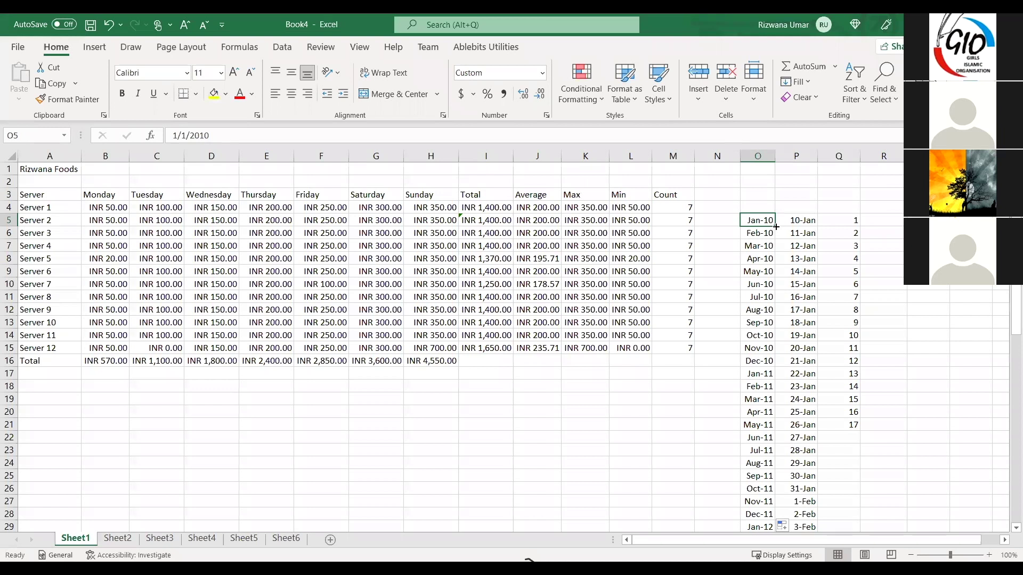
left_click_drag(775, 226, 771, 296)
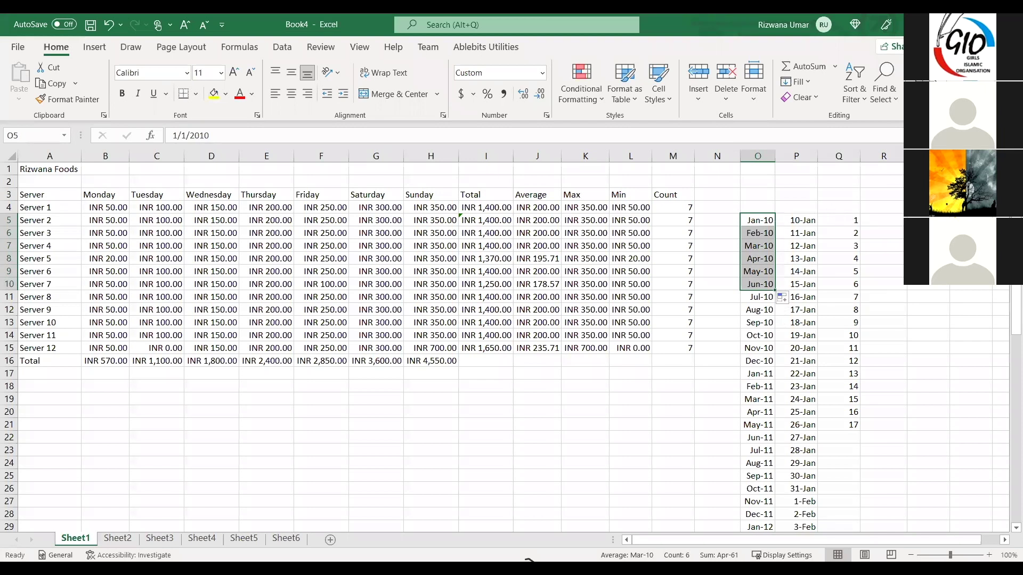
left_click(725, 407)
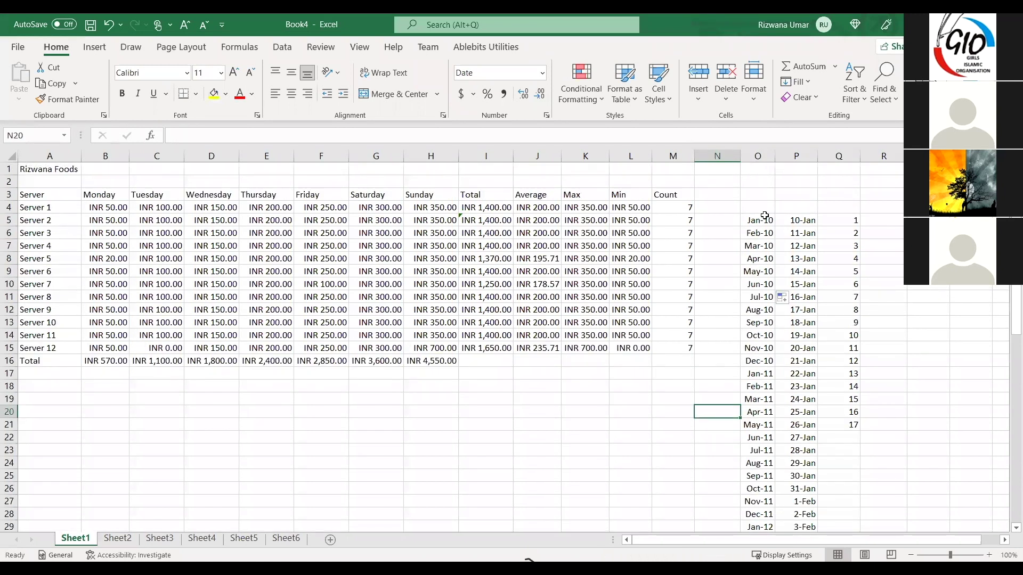
left_click(872, 225)
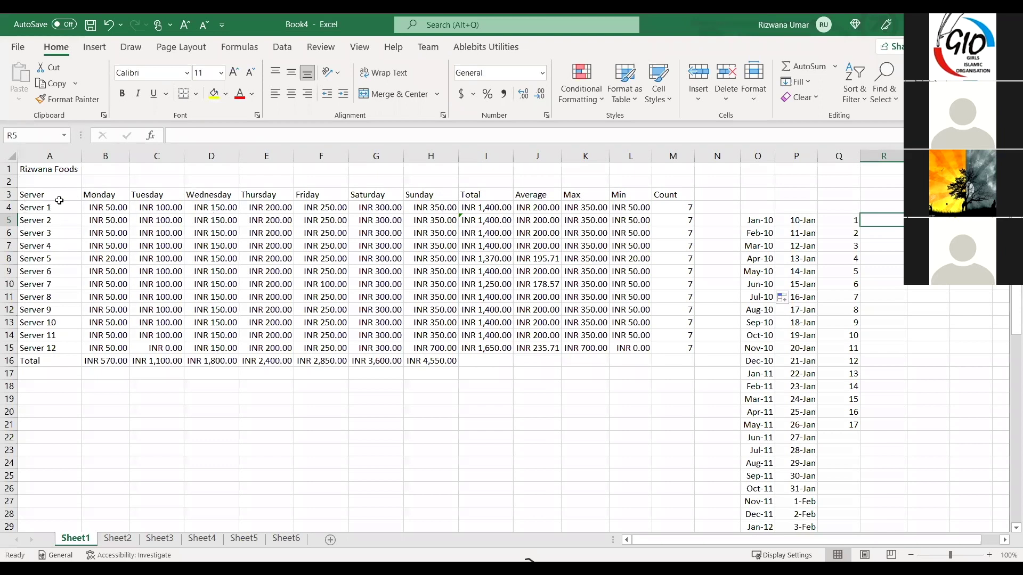
Clear all the AutoFill practice series from columns O through Q
left_click(761, 156)
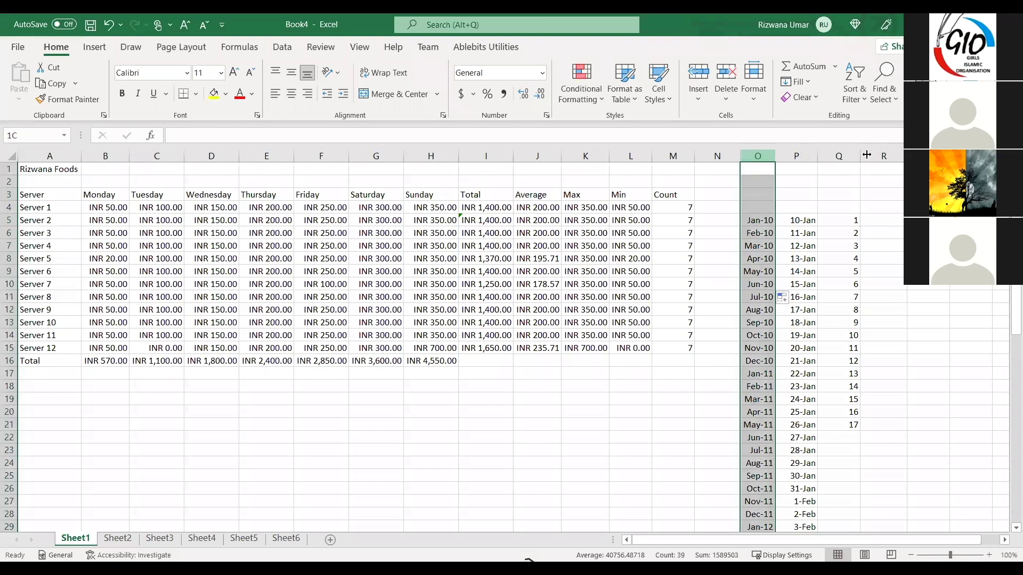
left_click_drag(761, 156, 867, 155)
key("Delete")
left_click(819, 262)
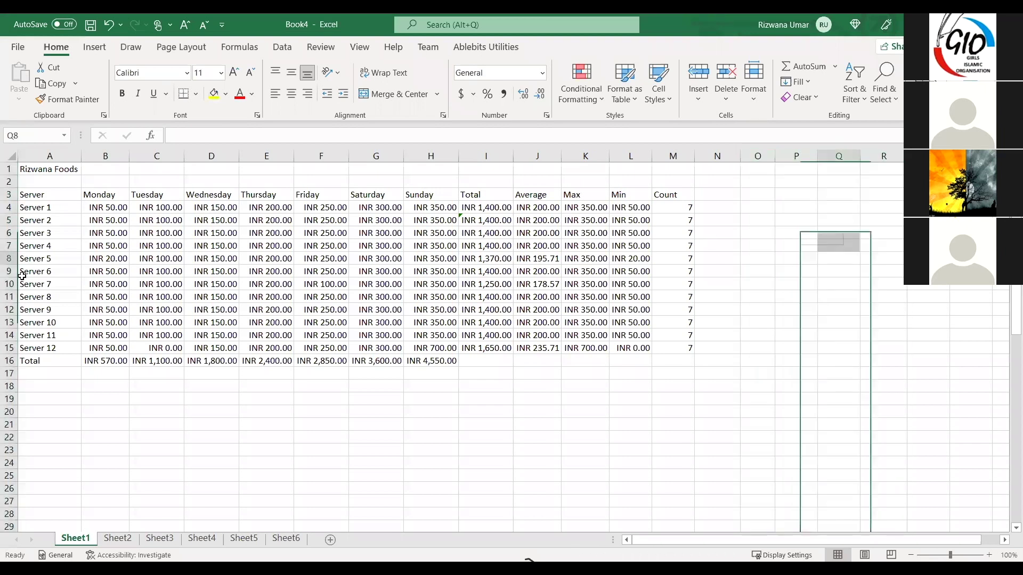
left_click(11, 156)
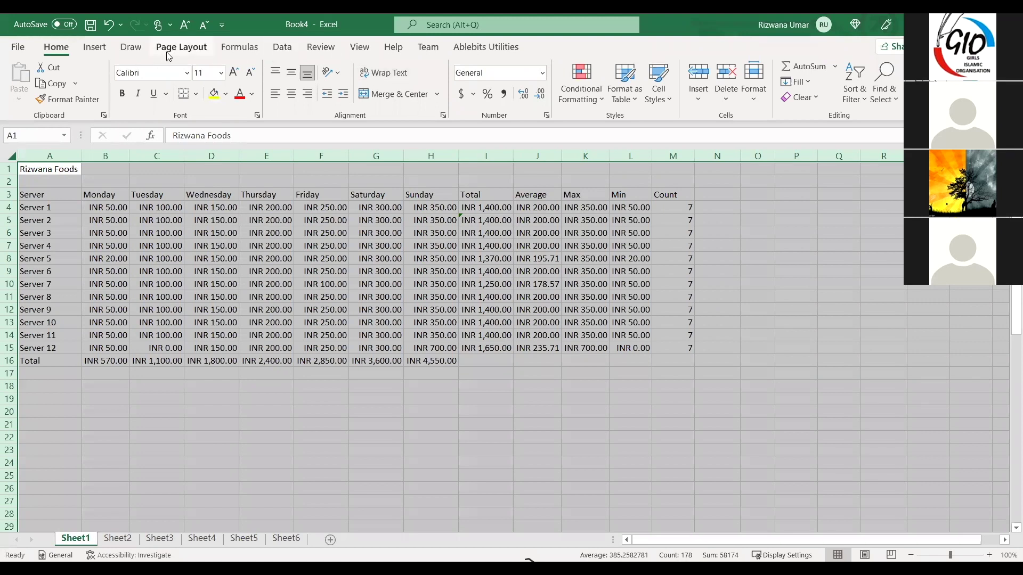
left_click(670, 101)
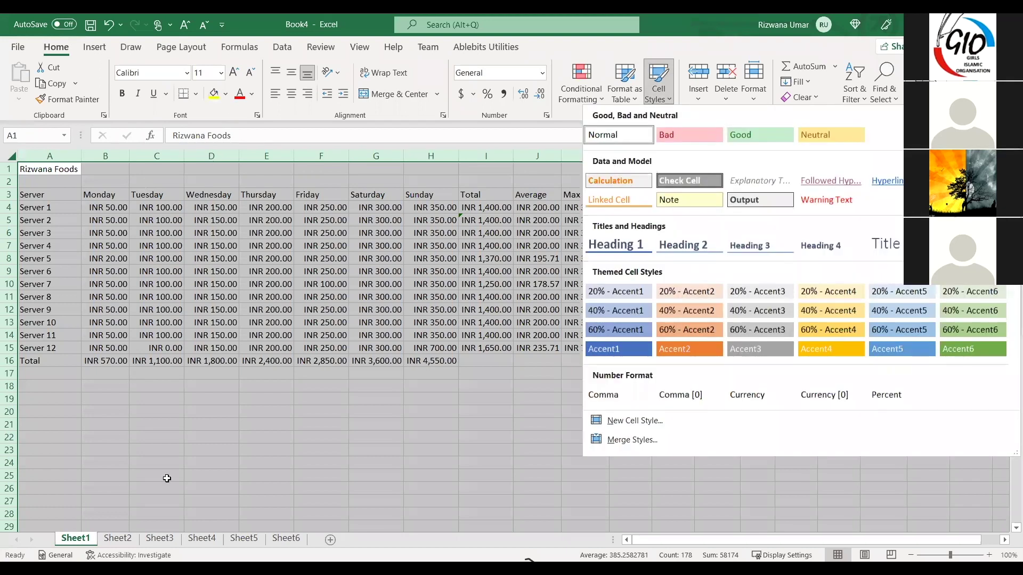
left_click(44, 174)
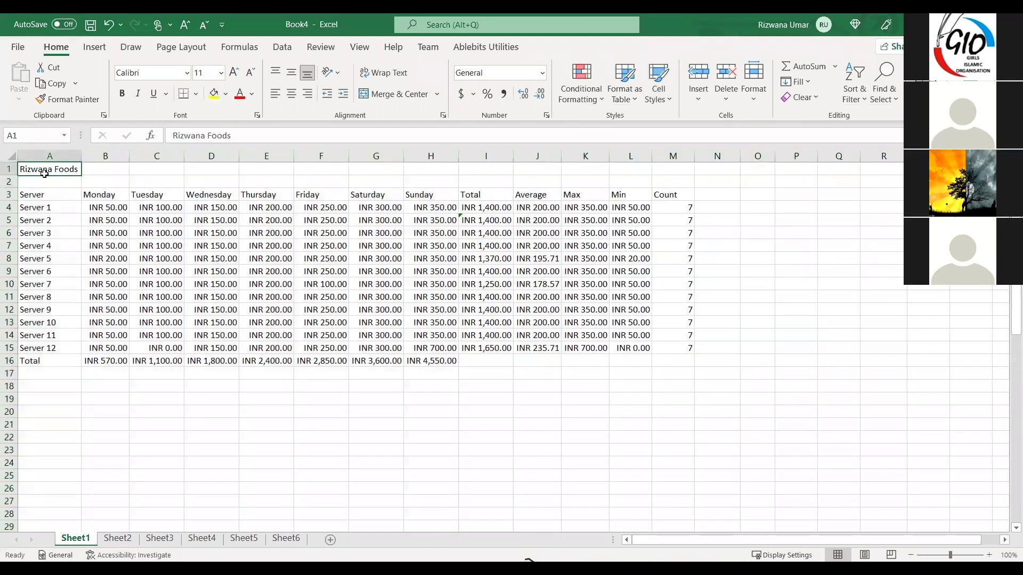
Apply the Heading 1 cell style to the entire title row 1
left_click_drag(9, 169, 18, 158)
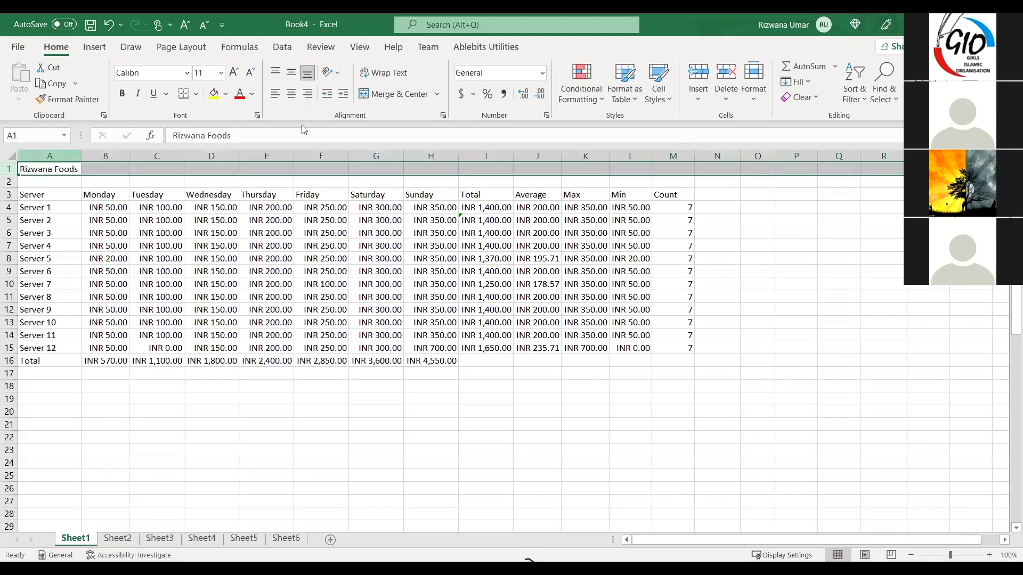
left_click(668, 102)
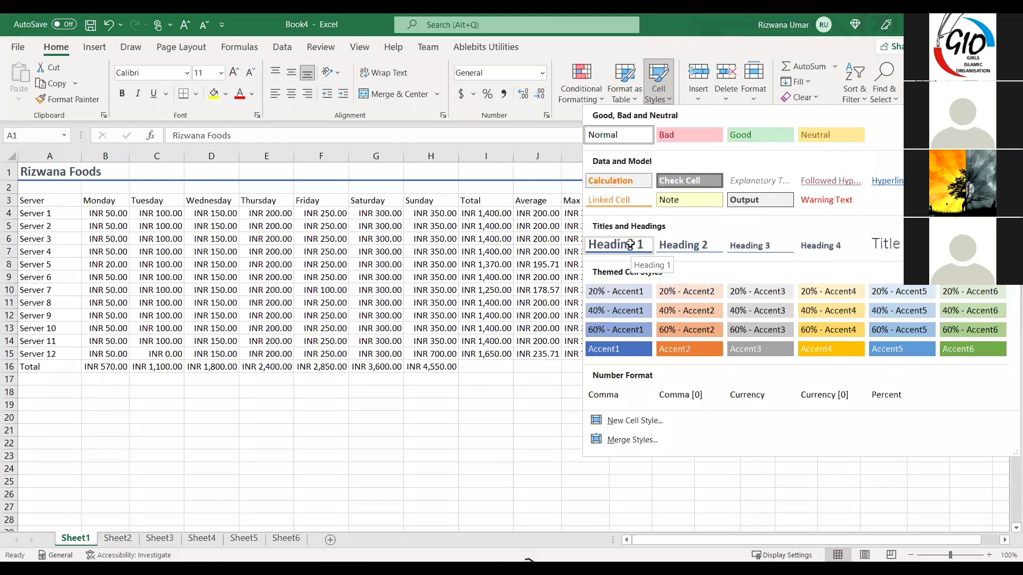
left_click(630, 245)
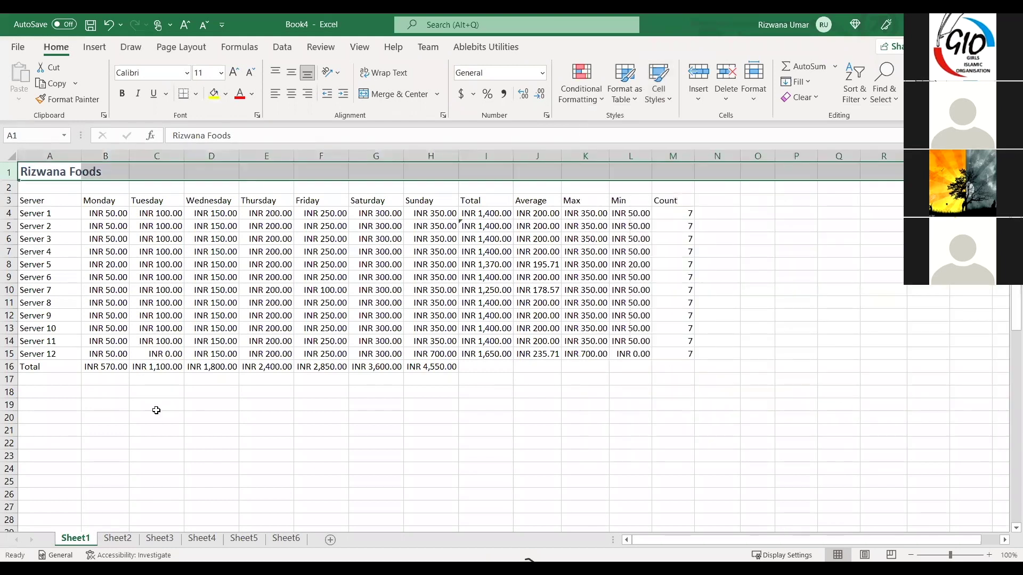
left_click(156, 405)
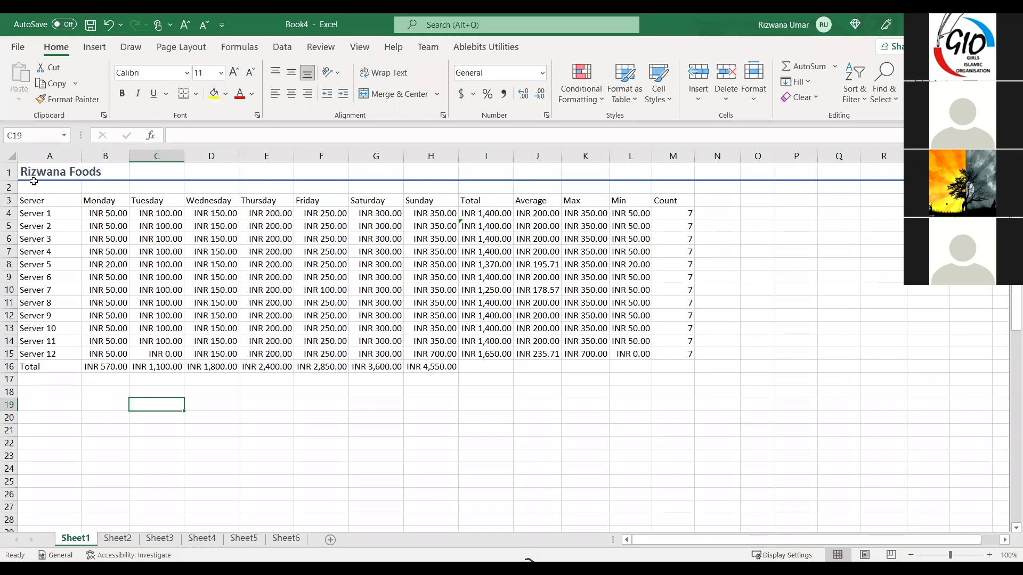
Apply the Heading 3 cell style to the entire column header row 3
left_click(9, 200)
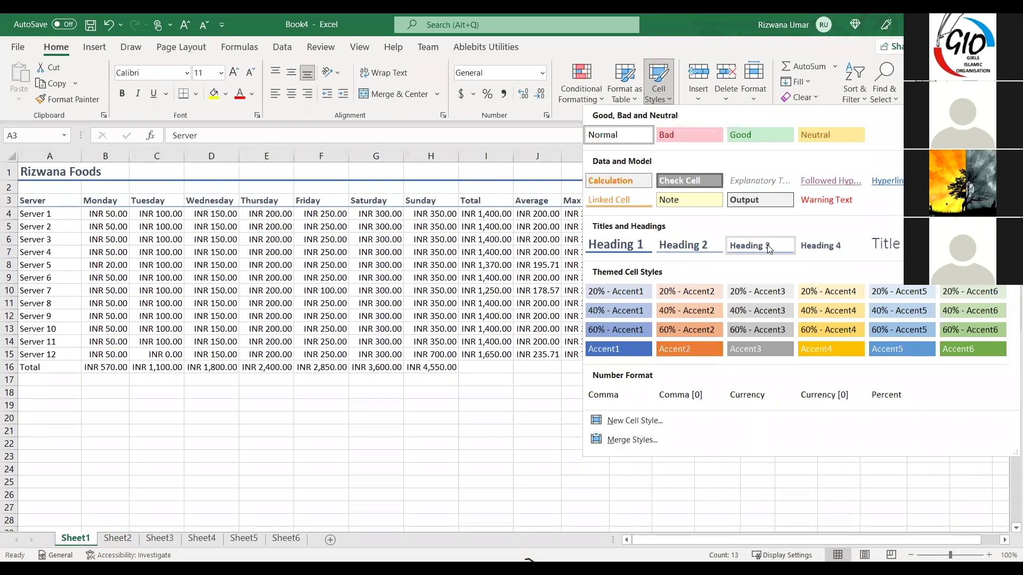
left_click(767, 244)
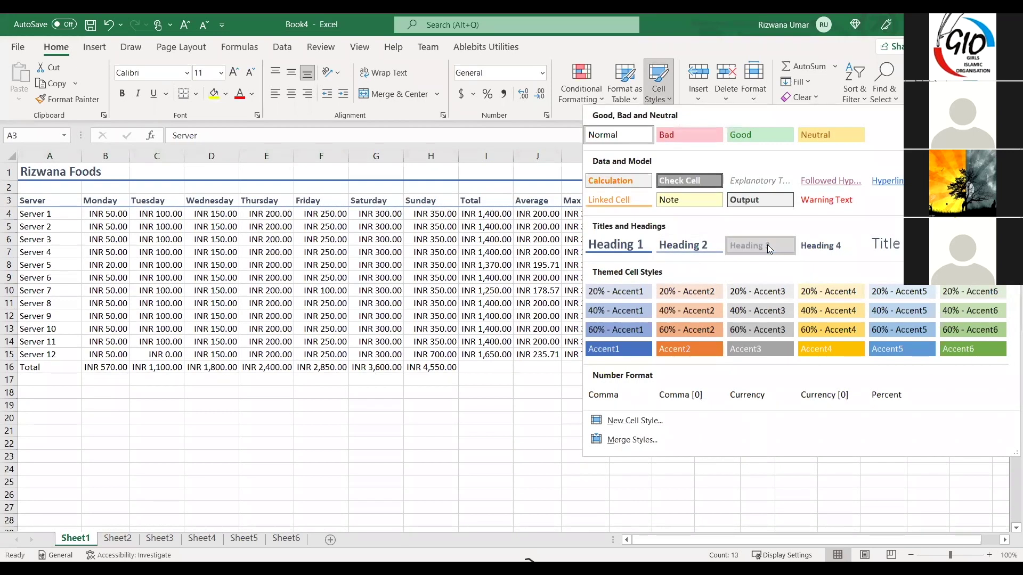
left_click(57, 235)
left_click(50, 227)
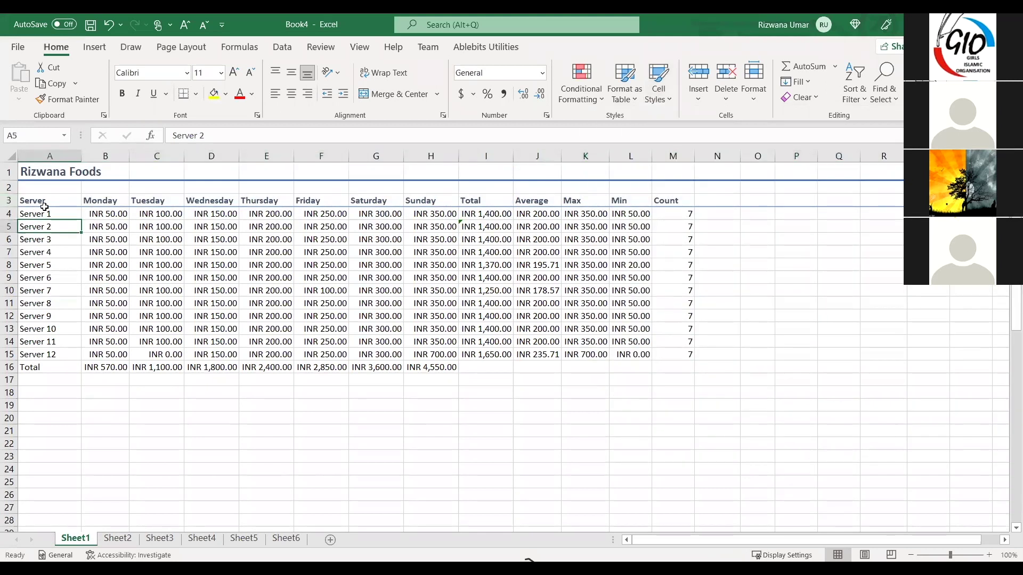
Apply the 20% - Accent4 cell style to the Server column from A3 through A16
left_click_drag(46, 201, 48, 368)
left_click(670, 100)
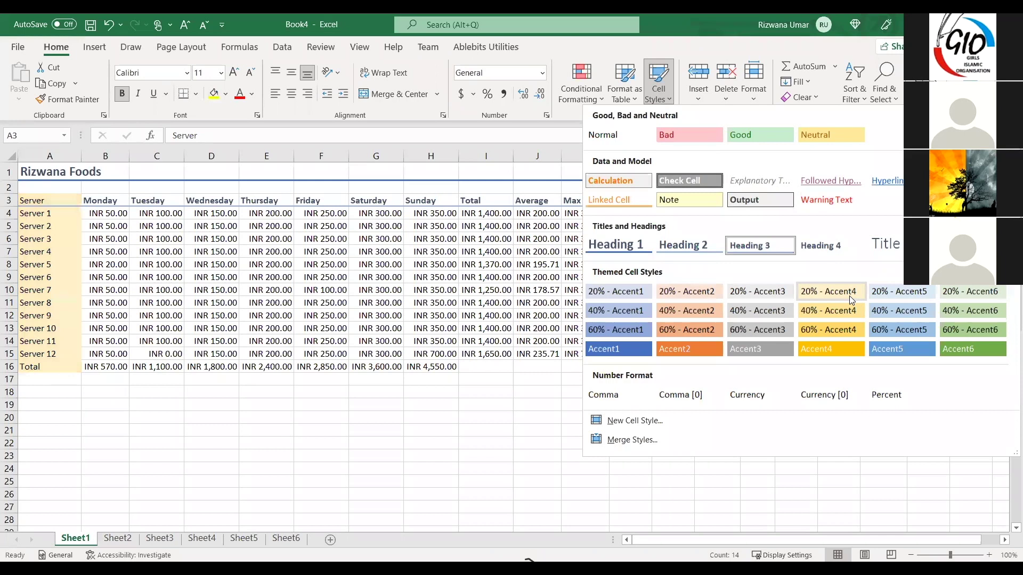
left_click(199, 445)
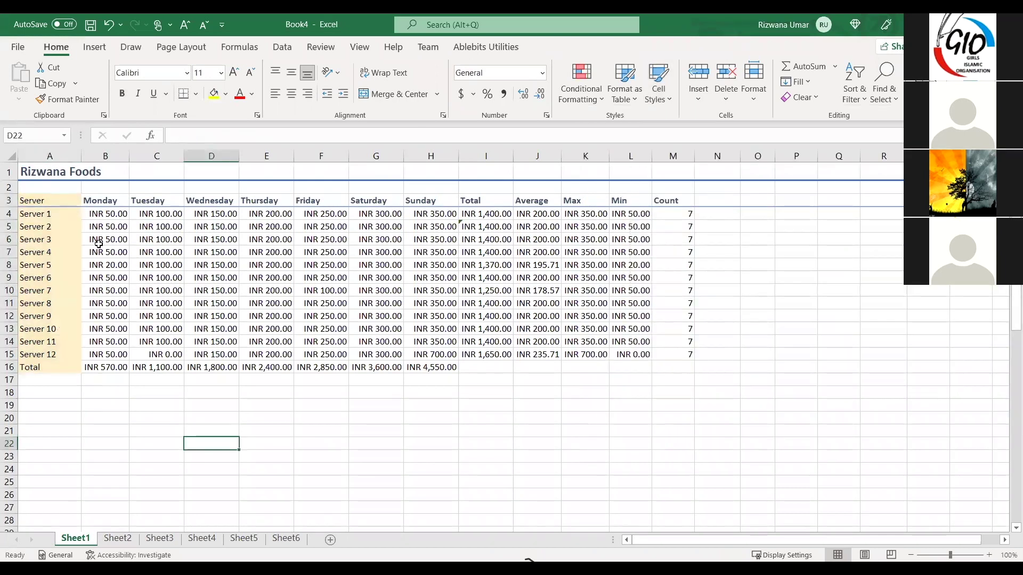
Apply the 60% - Accent2 cell style to the daily sales figures in B4:H15
left_click_drag(95, 211, 432, 305)
left_click_drag(428, 345, 434, 354)
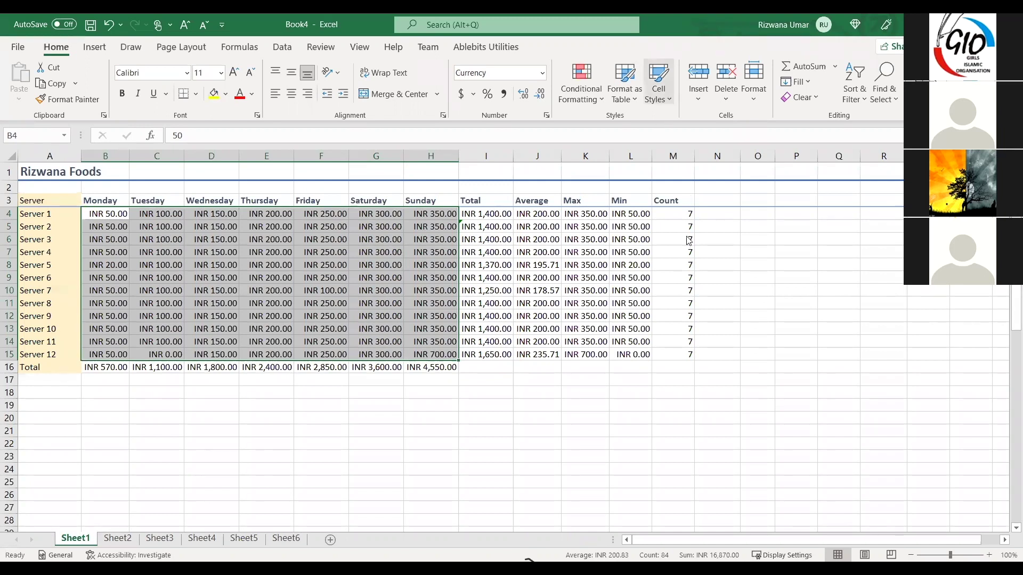
left_click(659, 85)
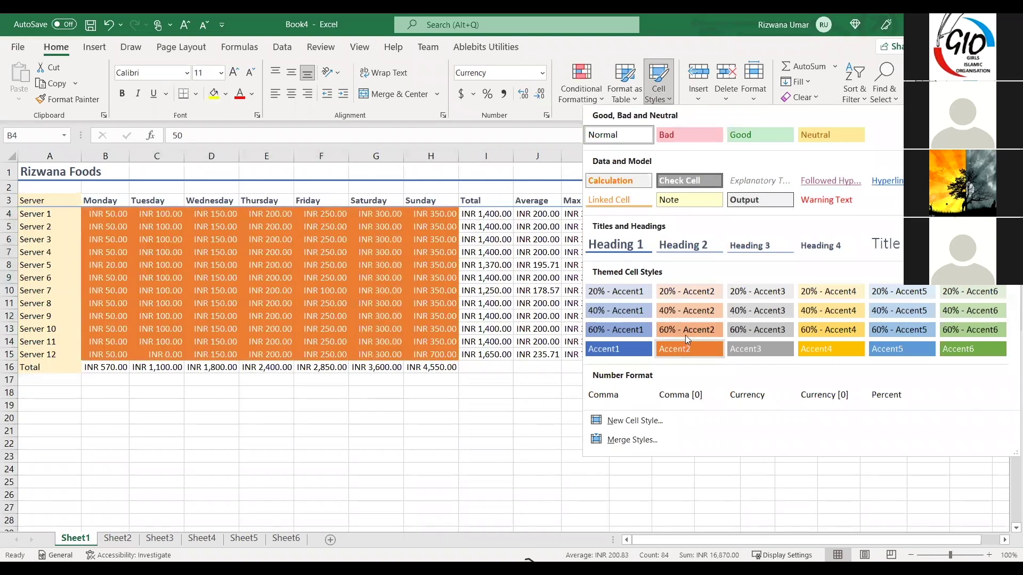
left_click(686, 335)
left_click(474, 429)
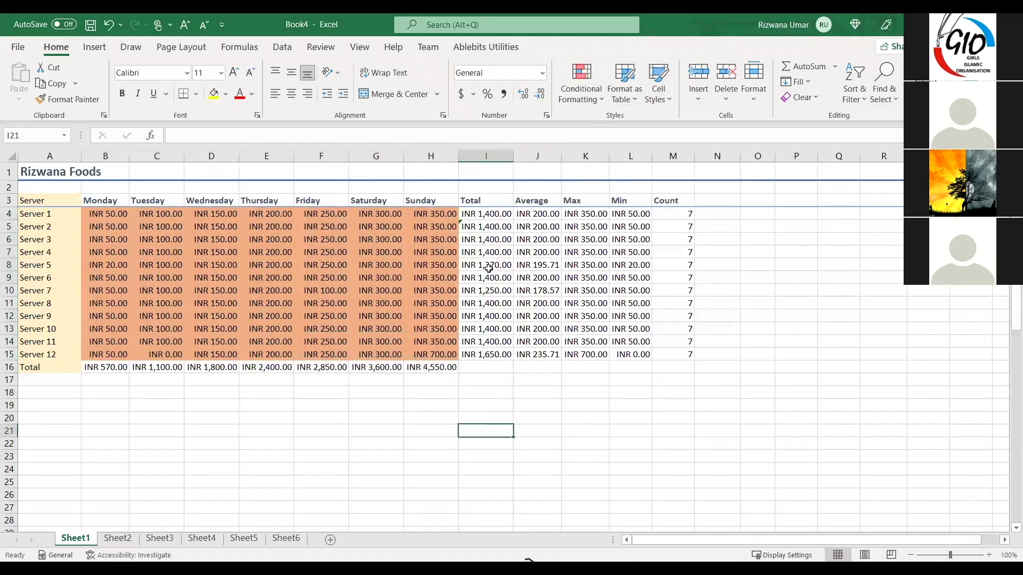
Apply the 60% - Accent6 cell style to the summary columns I4:M15 and the daily totals in B16:H16
left_click_drag(473, 218, 669, 355)
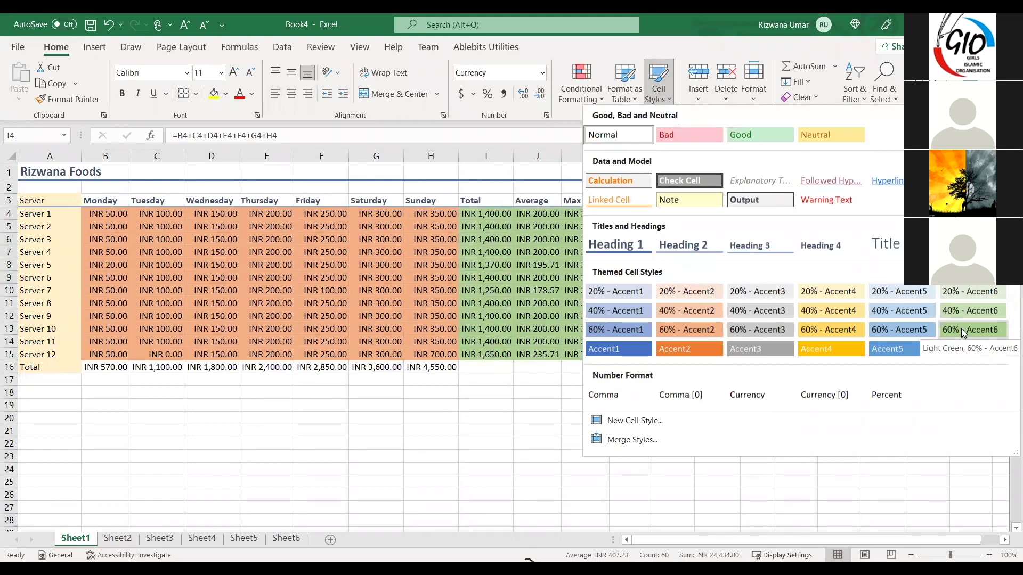
left_click(613, 408)
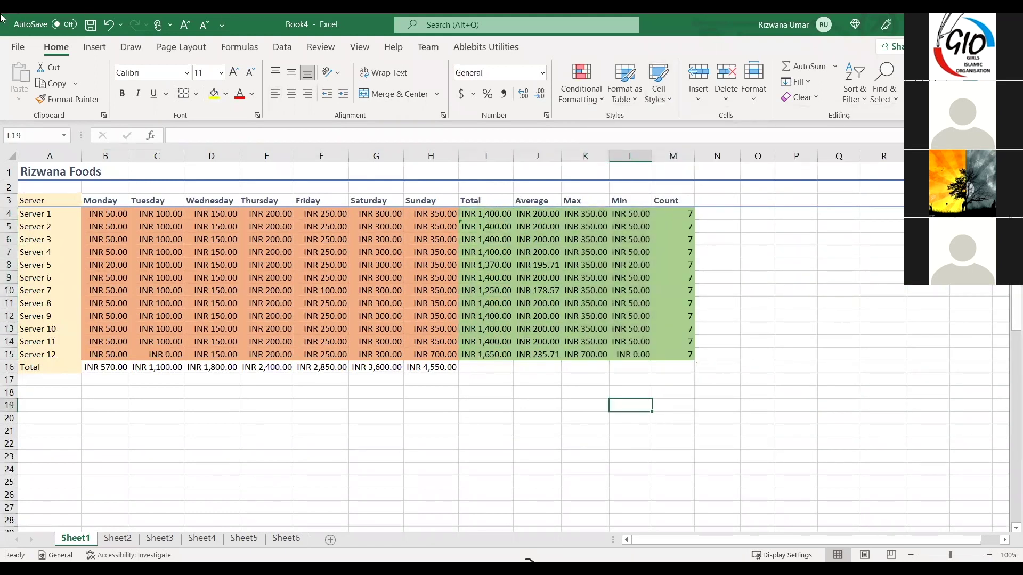
left_click_drag(93, 367, 442, 368)
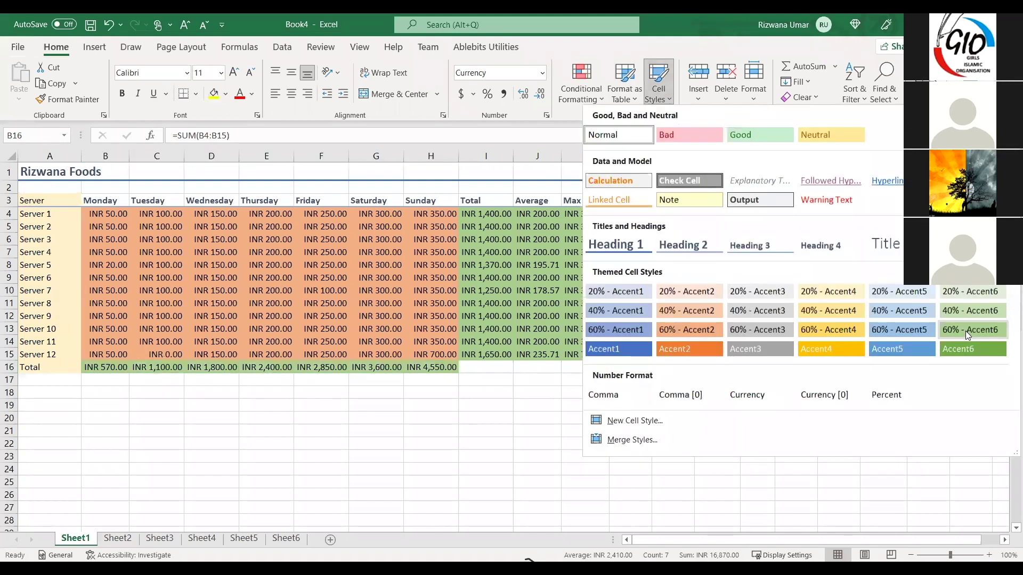
left_click(966, 331)
left_click(352, 457)
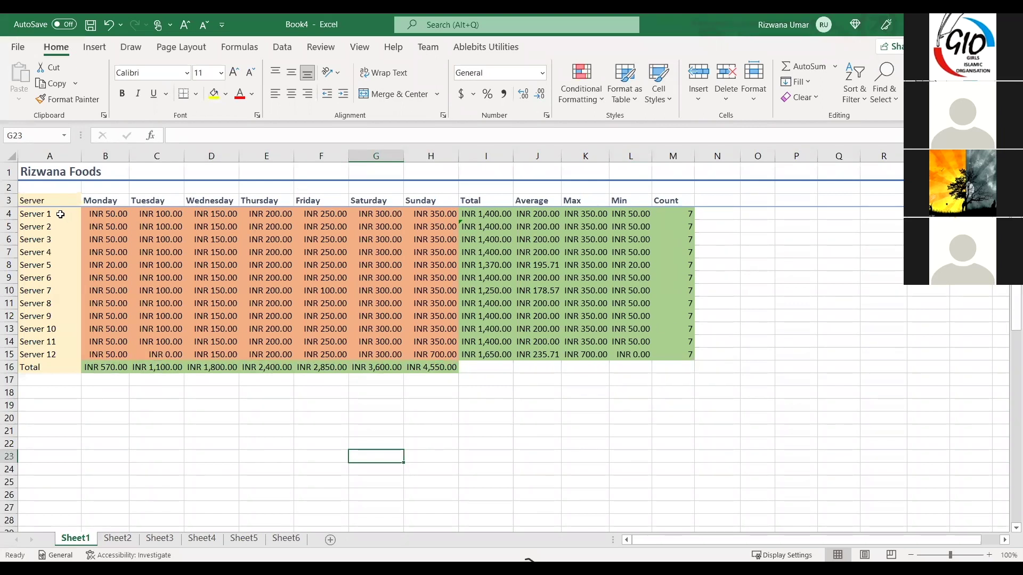
left_click_drag(43, 214, 42, 372)
left_click(53, 408)
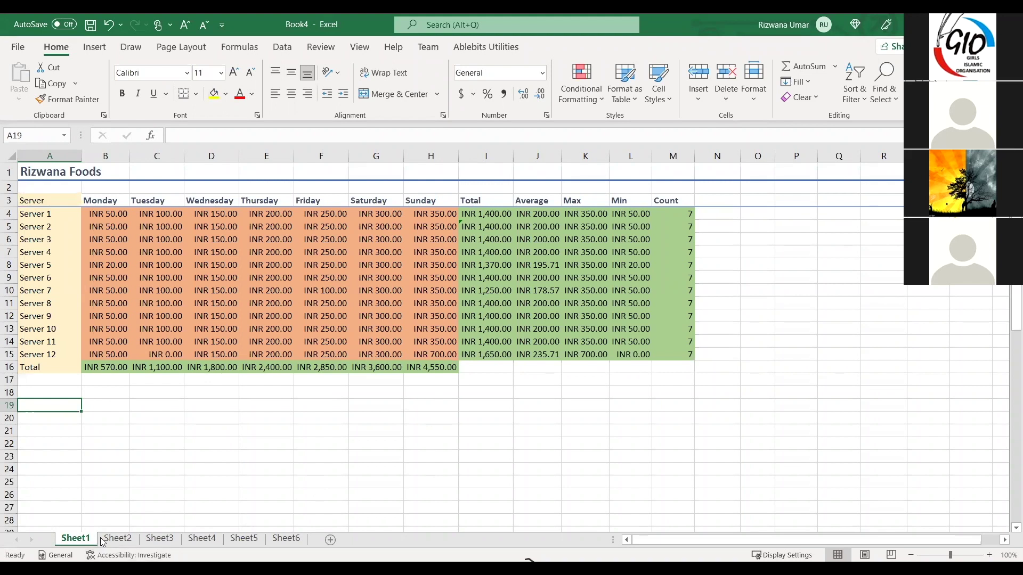
Add five blank worksheets after Sheet6
left_click(329, 540)
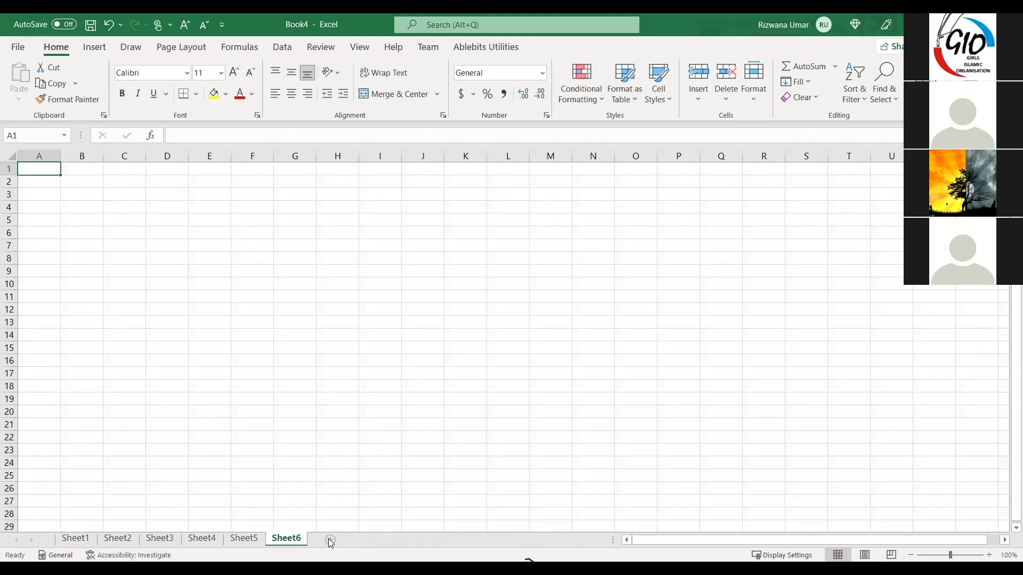
left_click(331, 542)
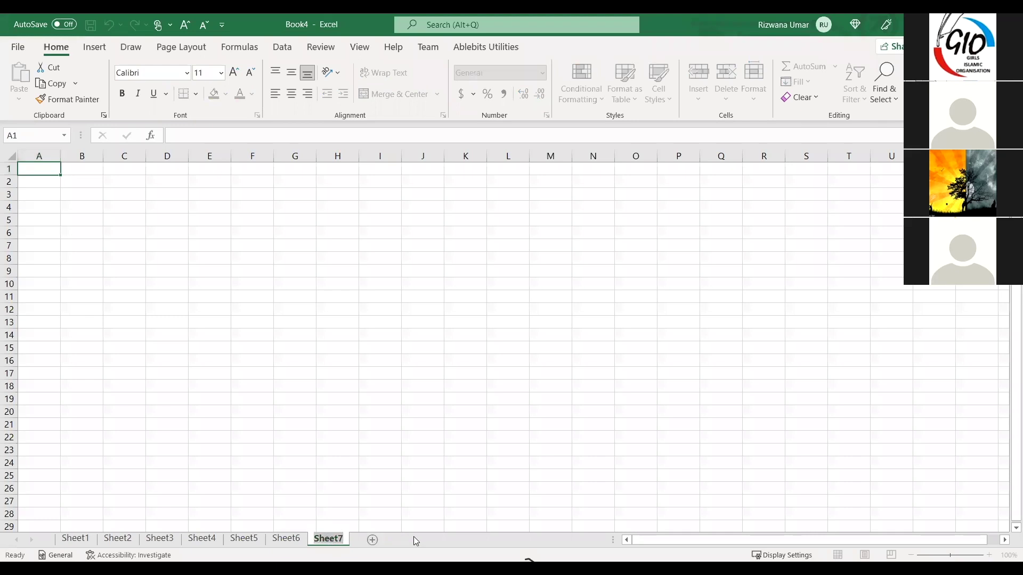
left_click(372, 540)
left_click(416, 541)
left_click(455, 542)
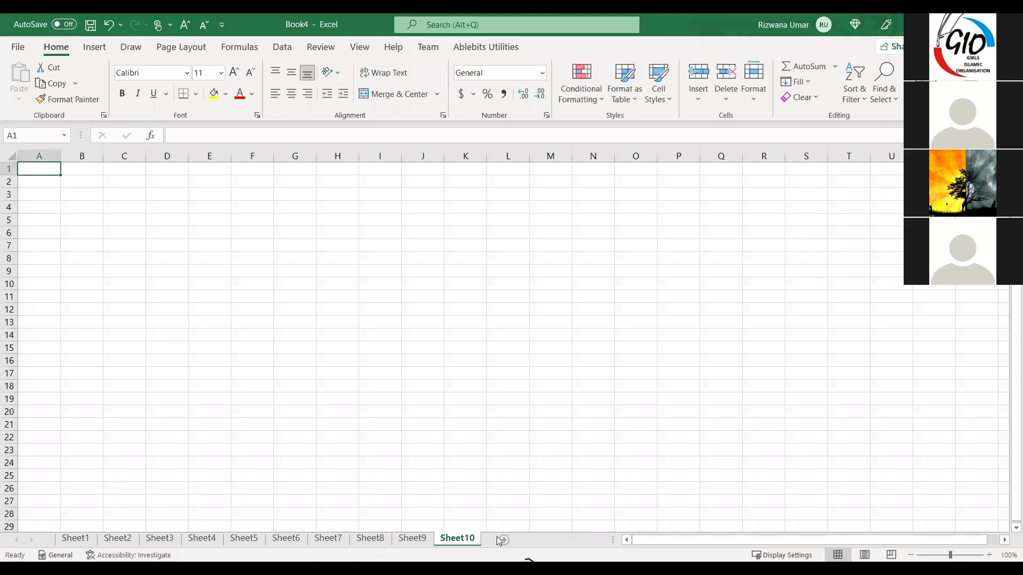
left_click(501, 540)
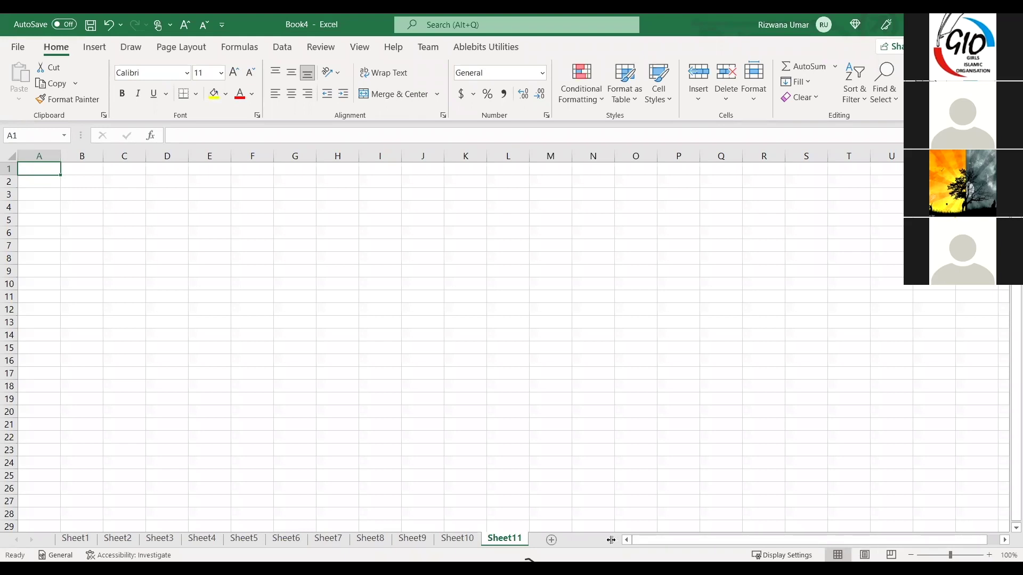
Shrink the sheet tab area until only the first two sheet tabs fit
left_click_drag(612, 540, 184, 539)
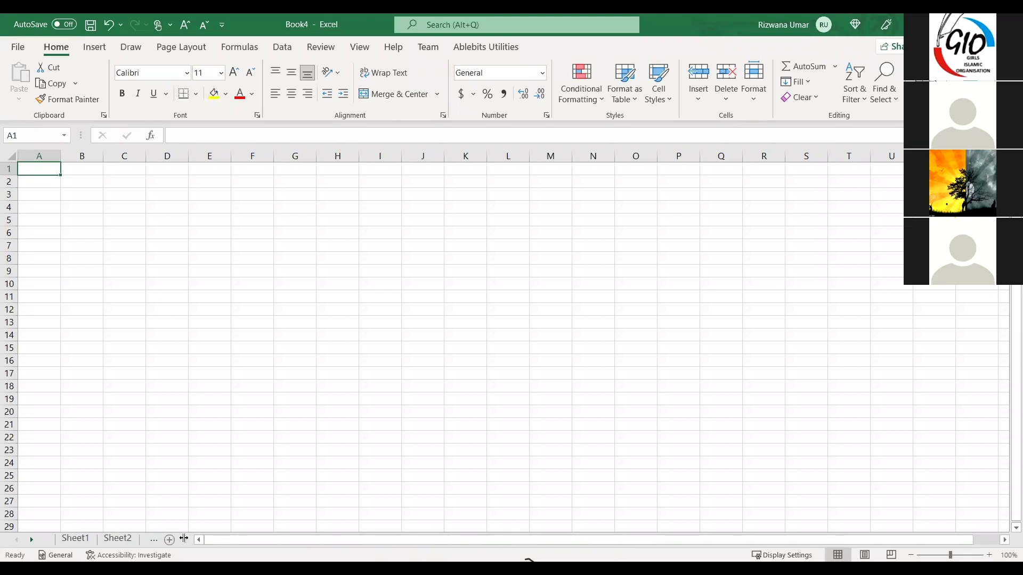
left_click(75, 538)
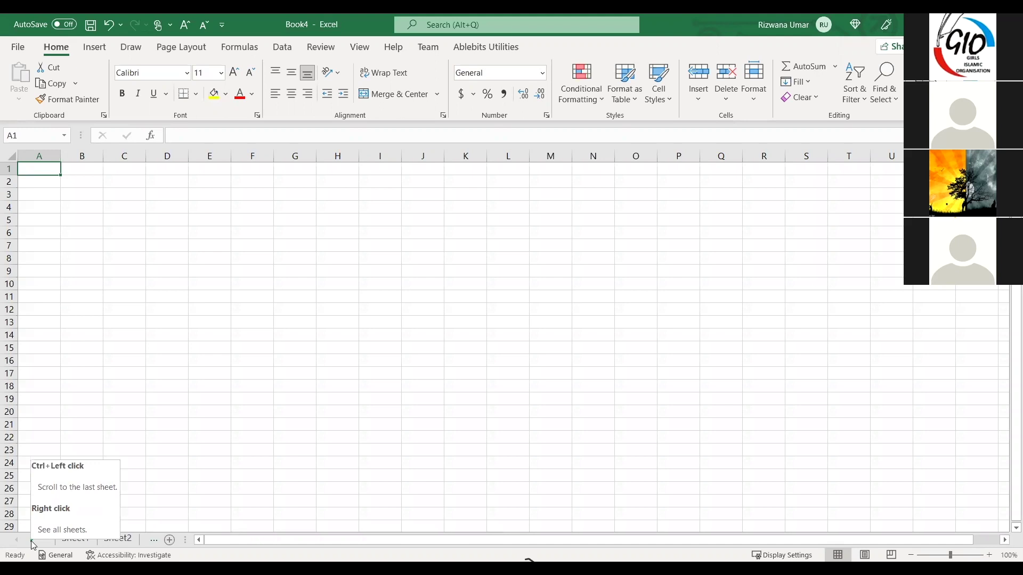
Scroll the sheet tabs forward through the hidden sheets and back to the first one
left_click(32, 540)
left_click(33, 541)
left_click(32, 541)
left_click(33, 541)
left_click(31, 542)
left_click(19, 542)
left_click(20, 542)
left_click(19, 542)
left_click(19, 543)
left_click(20, 542)
left_click(20, 543)
left_click(19, 542)
left_click(19, 542)
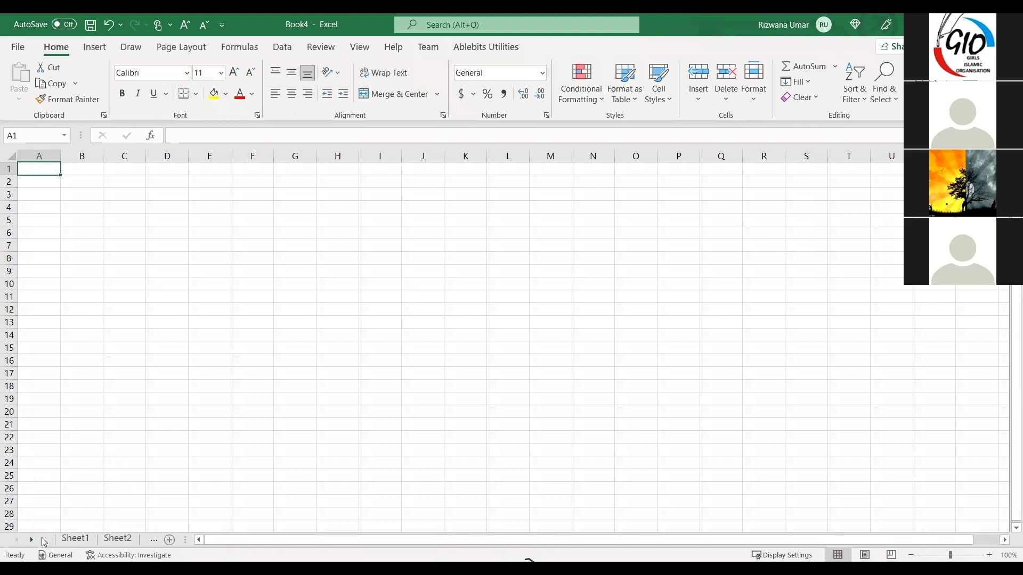
Activate Sheet1 from the list of all sheets in the workbook
right_click(14, 543)
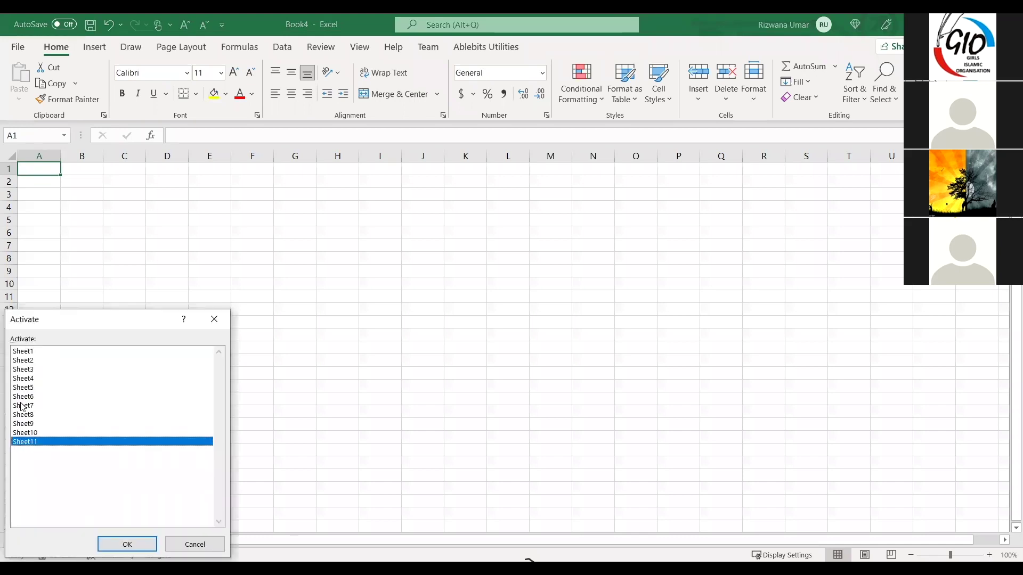
left_click(33, 353)
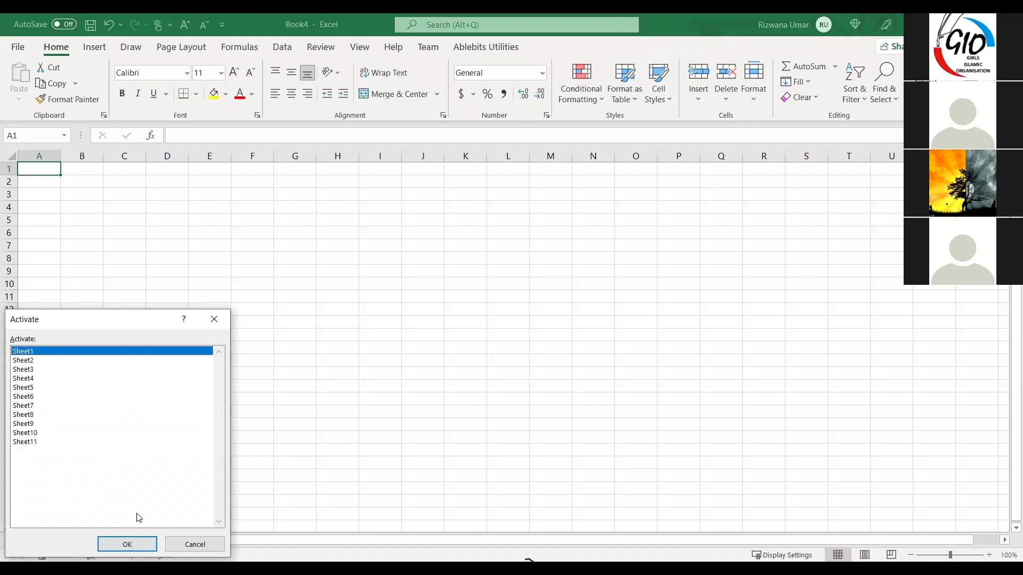
left_click(130, 543)
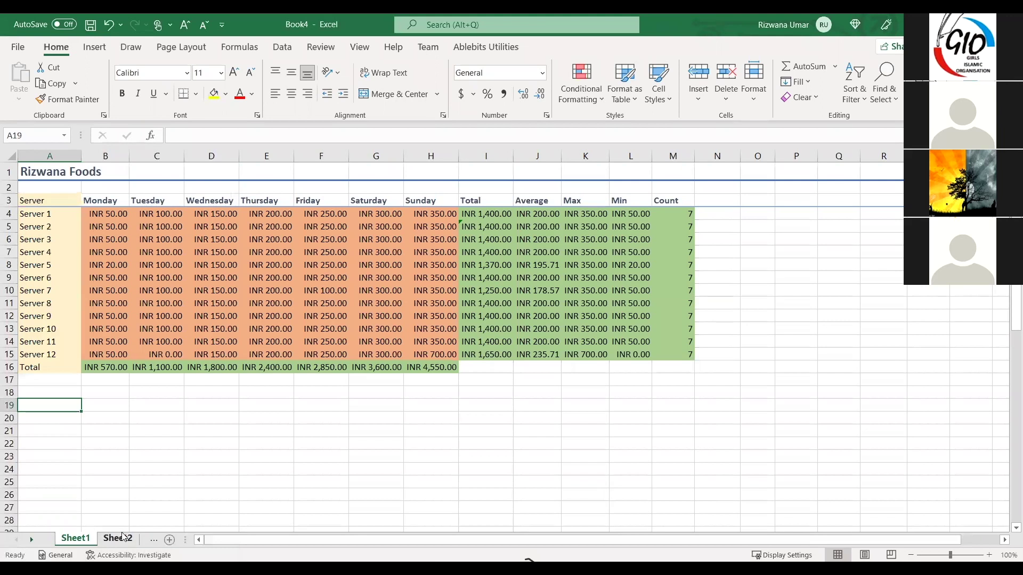
Scroll the sheet tabs forward and return to Sheet1 through the list of all sheets
left_click(31, 541)
left_click(31, 542)
left_click(31, 541)
left_click(31, 541)
left_click(31, 542)
right_click(9, 543)
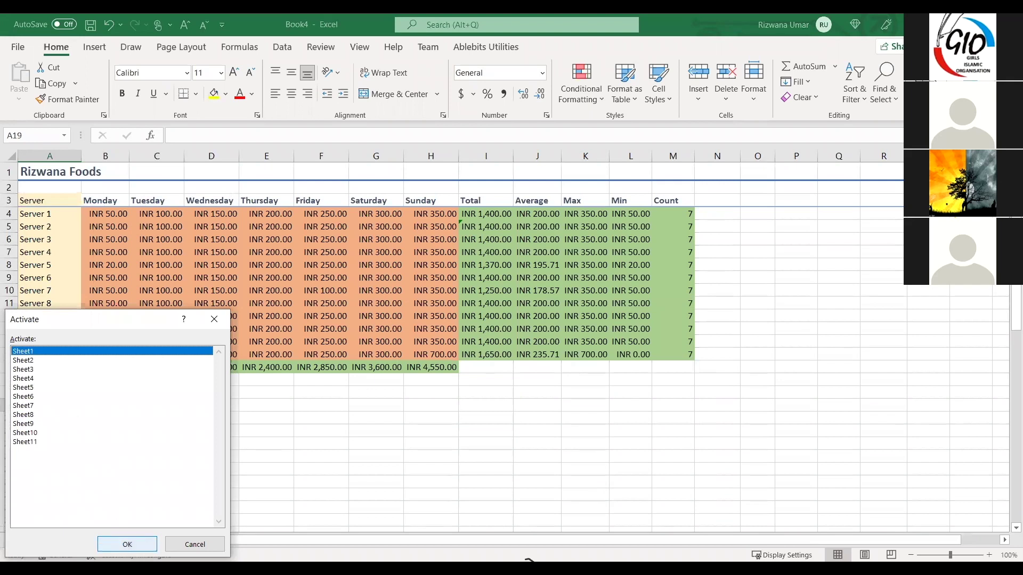
key("Return")
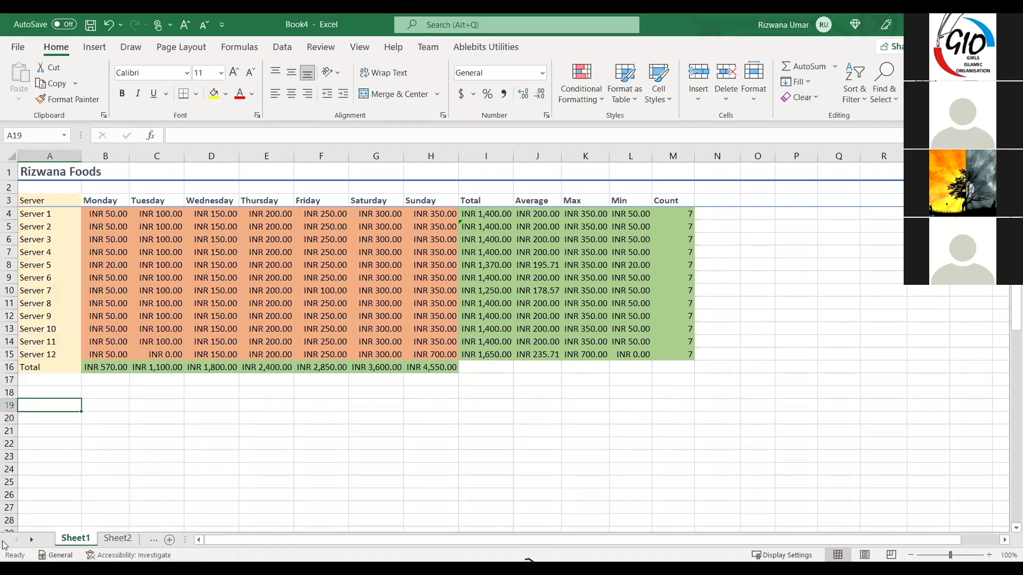
Switch to Sheet4 and back to Sheet1 using the list of all sheets
right_click(14, 542)
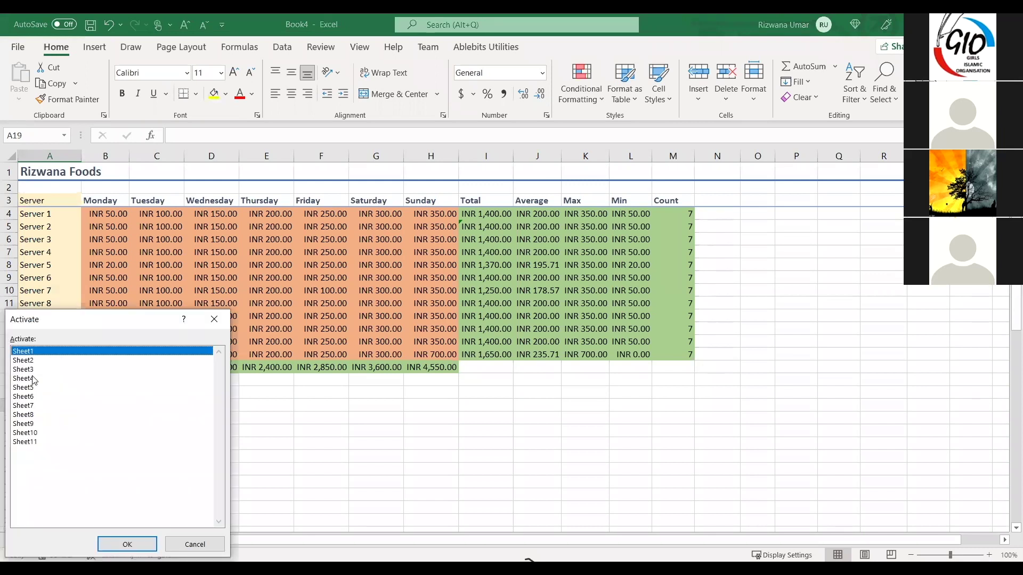
left_click(33, 380)
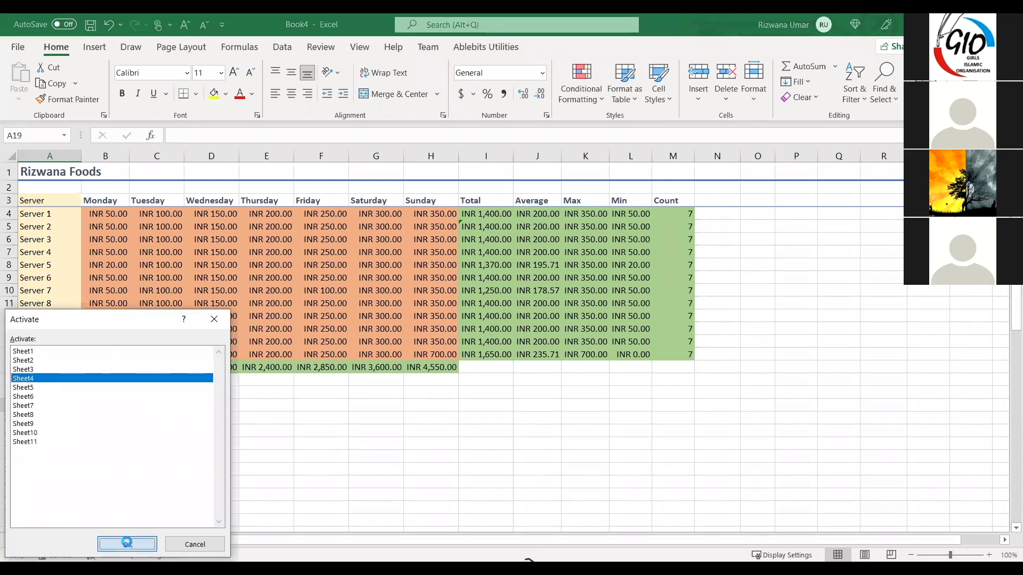
left_click(127, 542)
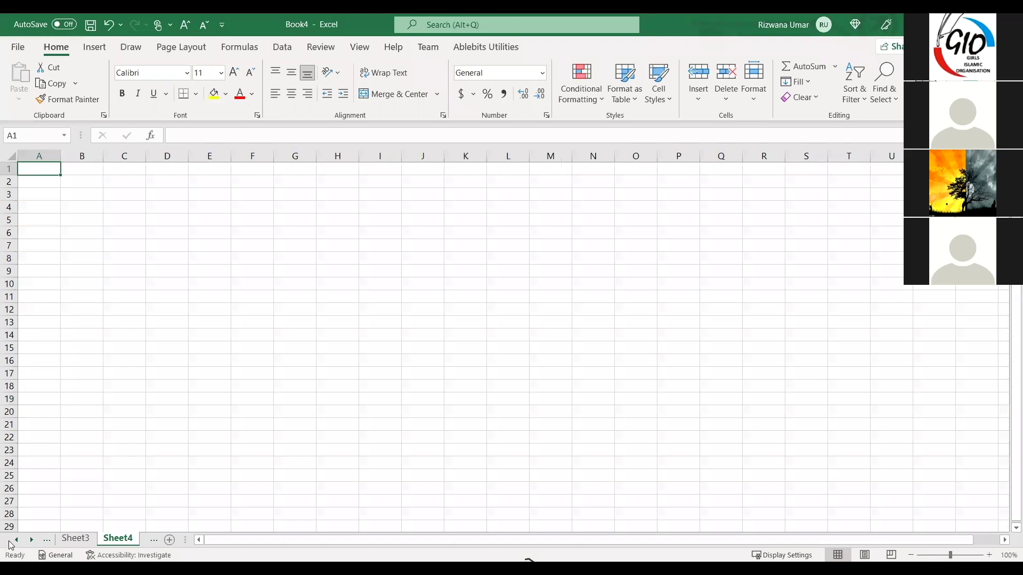
right_click(12, 541)
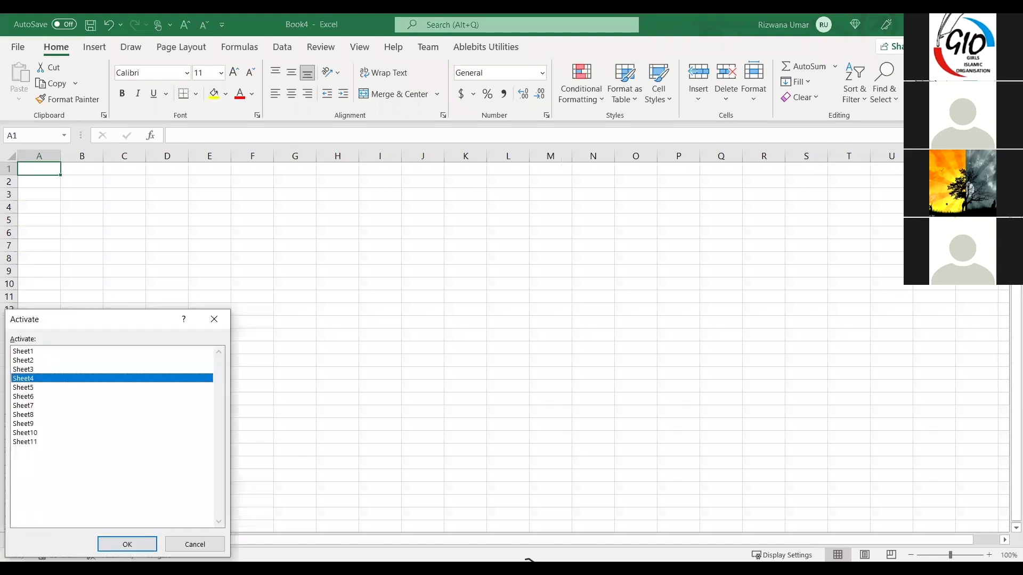
left_click(42, 351)
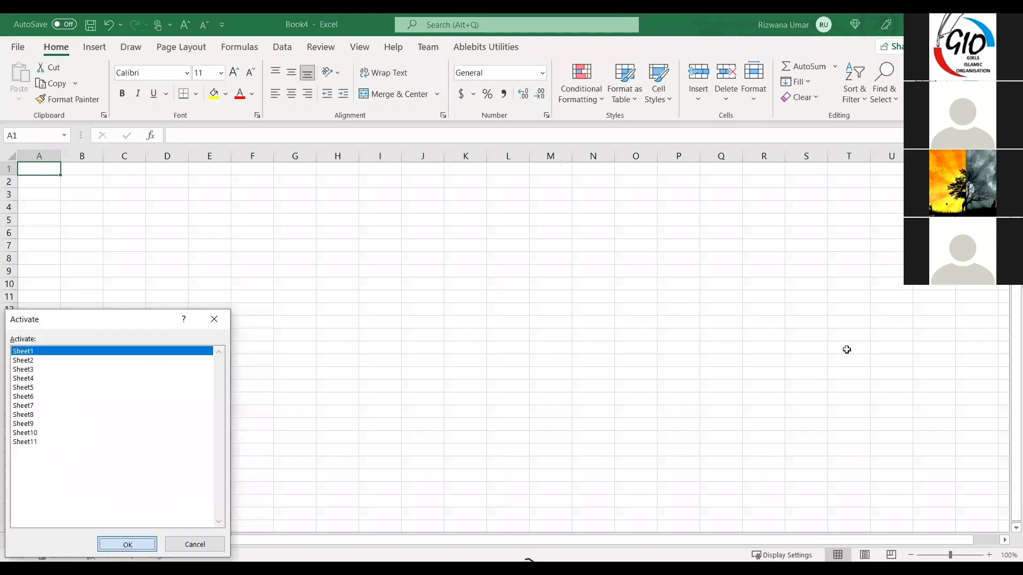
key("Return")
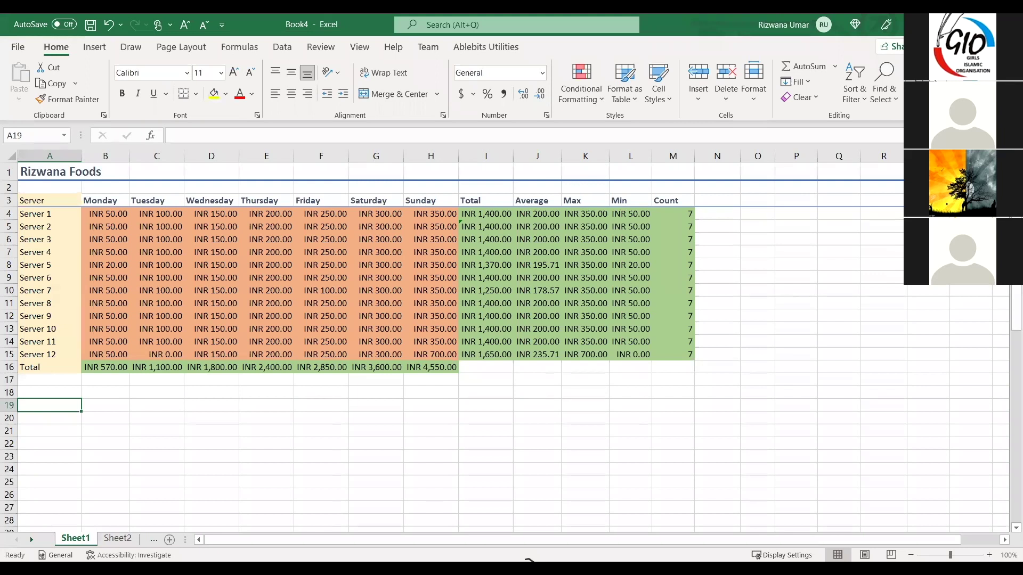
left_click(837, 290)
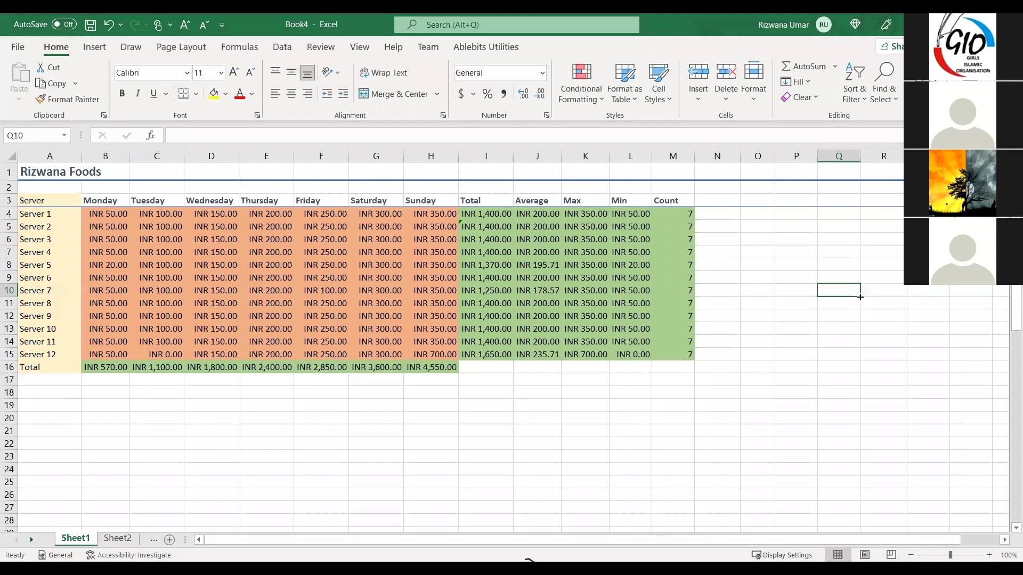
left_click(824, 342)
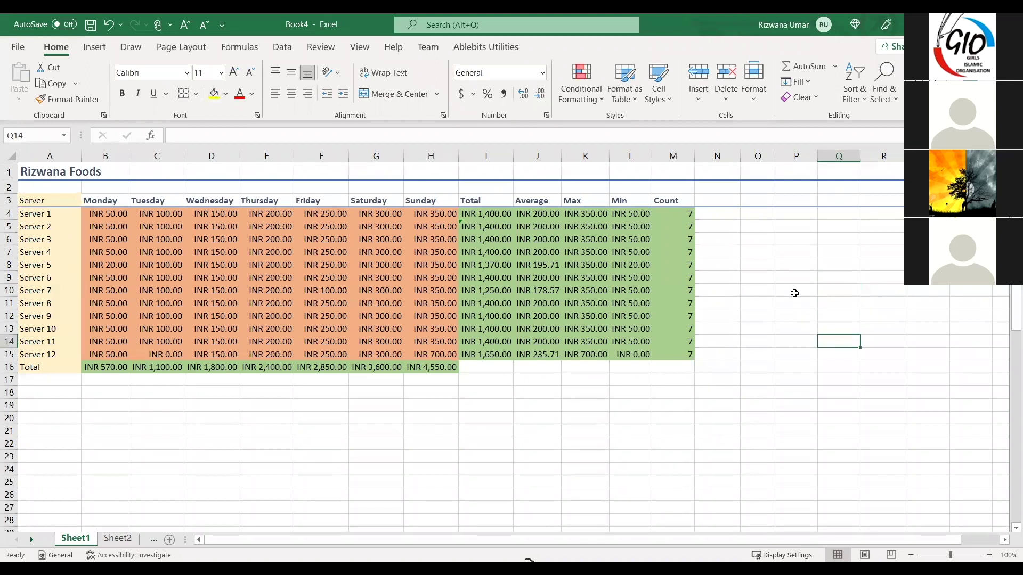
left_click(795, 292)
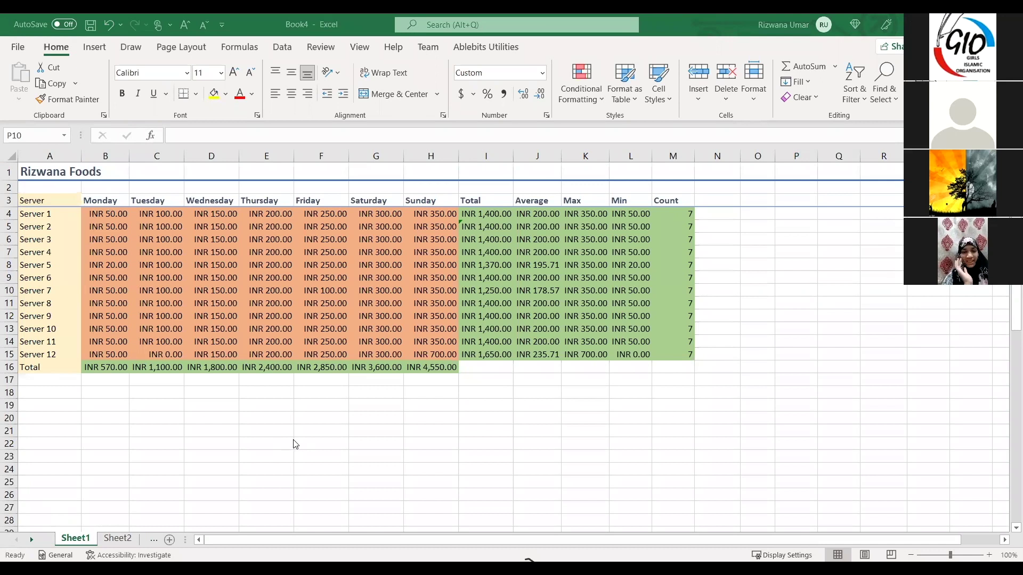
scroll(208, 295, "down", 1)
scroll(207, 301, "up", 1)
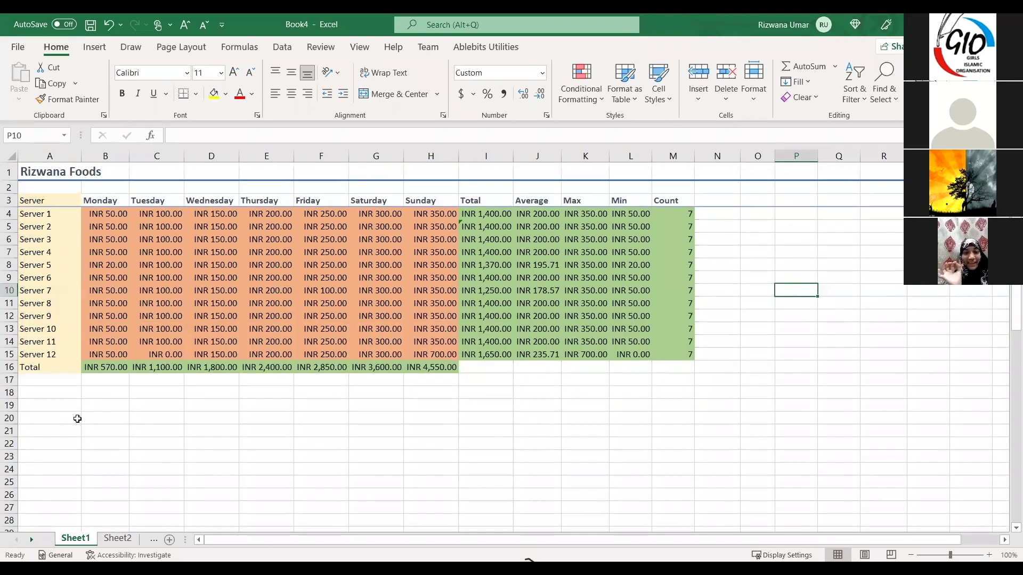
Switch to Sheet2 and enter the title "Student information" in cell A1
left_click(118, 539)
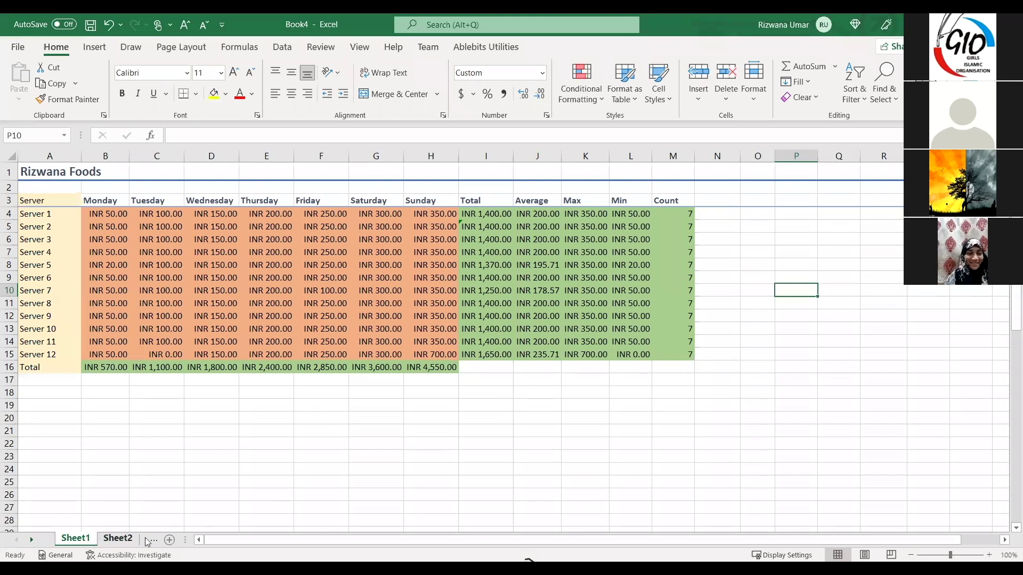
left_click(164, 217)
left_click(150, 197)
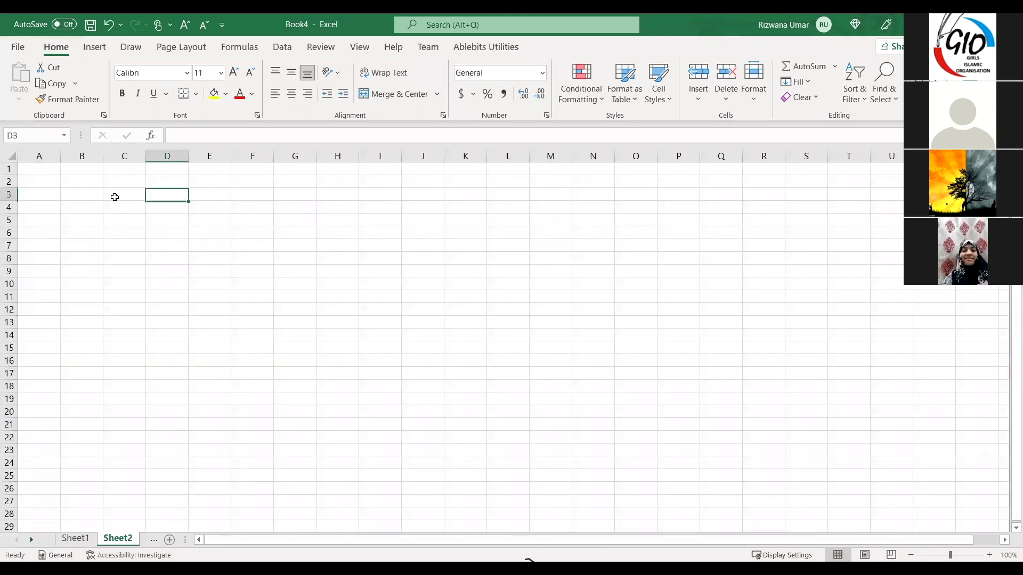
left_click(112, 196)
left_click(49, 171)
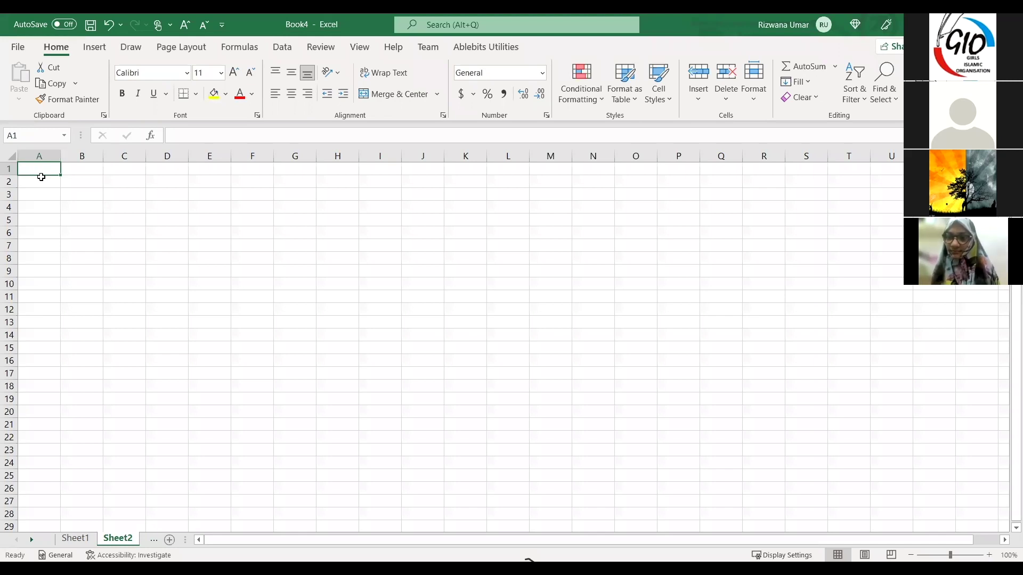
type("Student ")
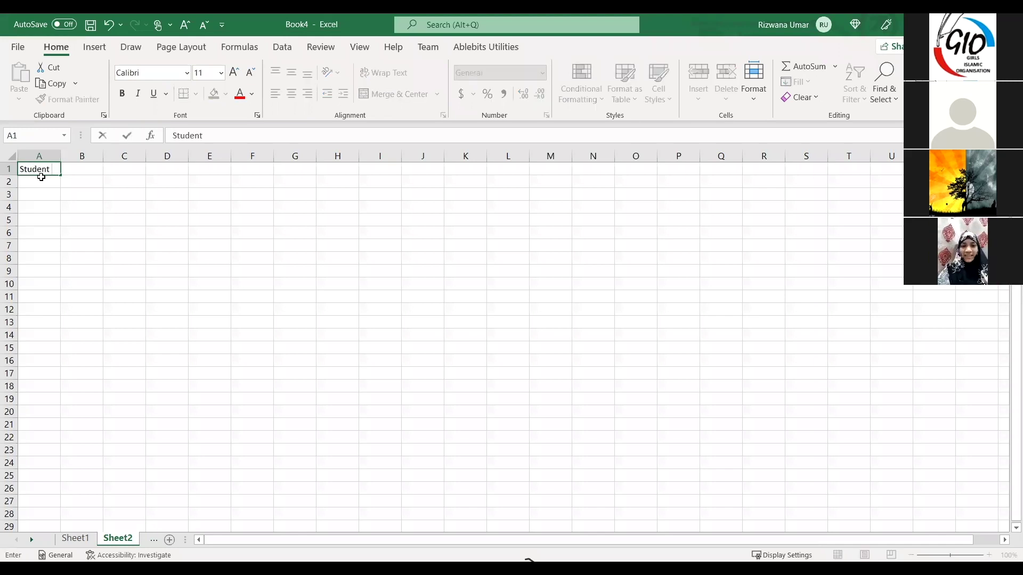
type("information")
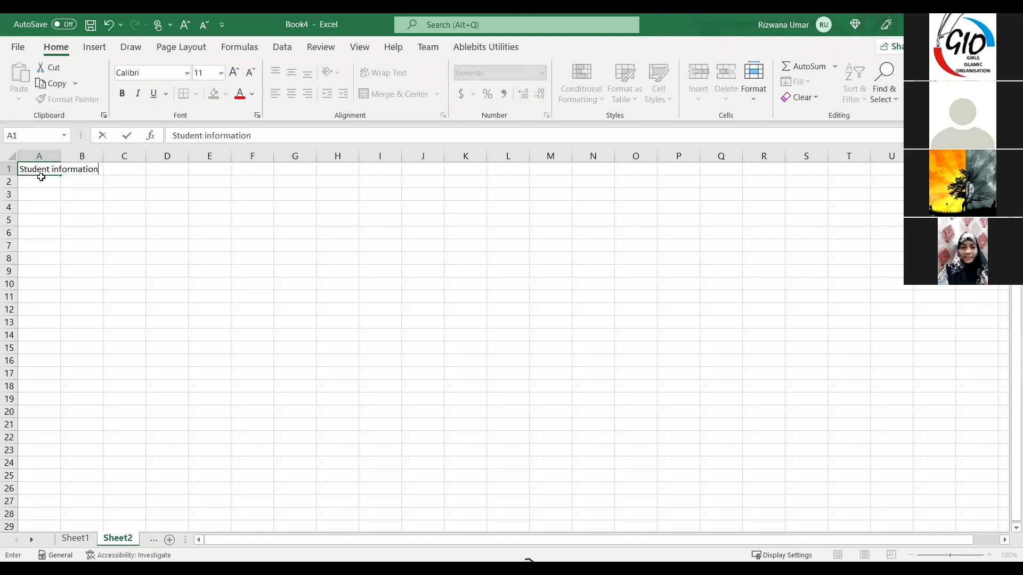
key("Return")
Enter the column heading "Student ID" in cell A3
key("Return")
type("Student")
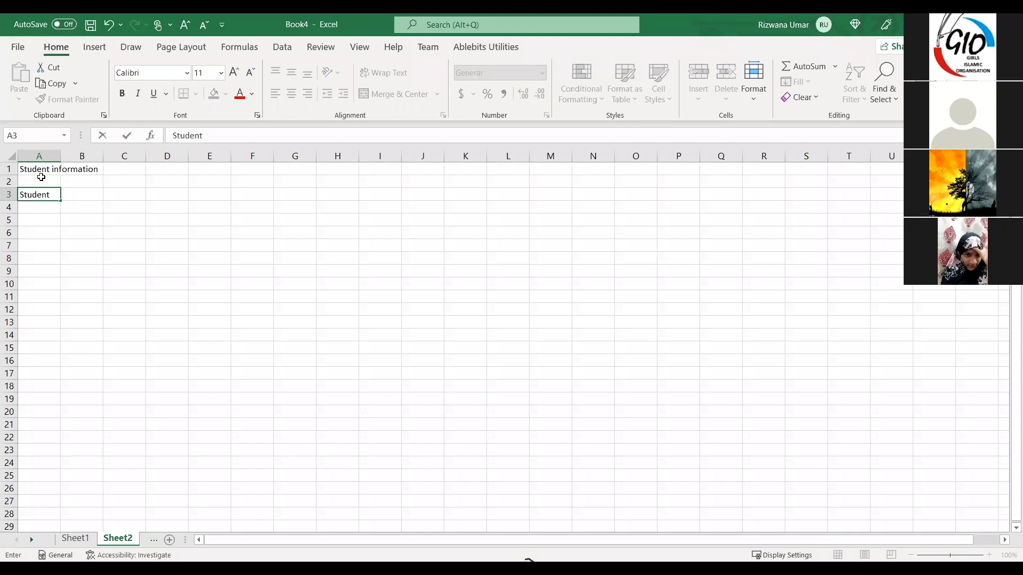
type(" ID")
key("Tab")
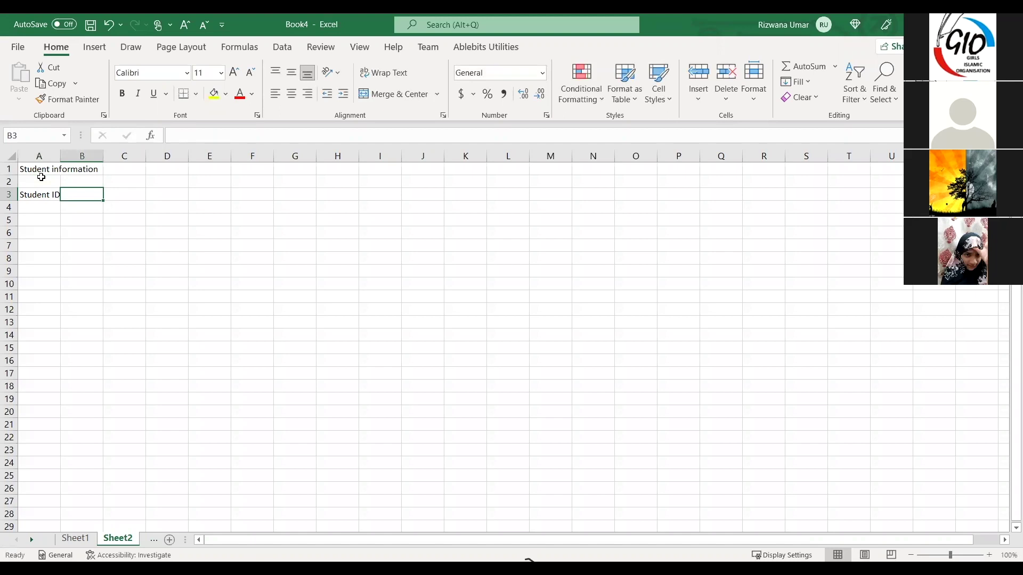
type("Marks")
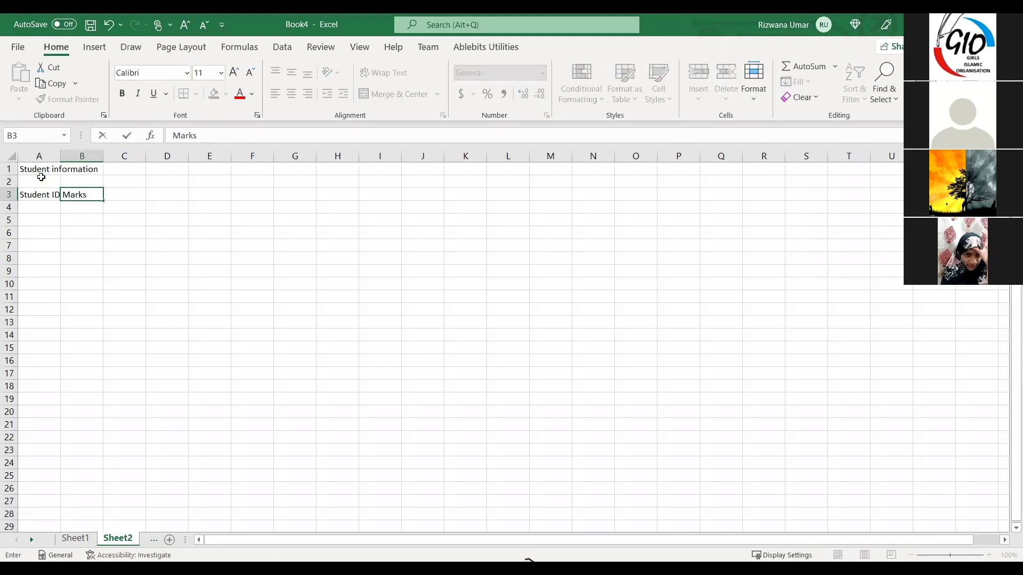
key("BackSpace")
key("BackSpace")
key("BackSpace")
key("BackSpace")
key("BackSpace")
Enter the subject headings English, Maths, Science, S. Science and Language in cells B3 to F3
type("English")
key("Tab")
type("Maths")
key("Tab")
type("Science")
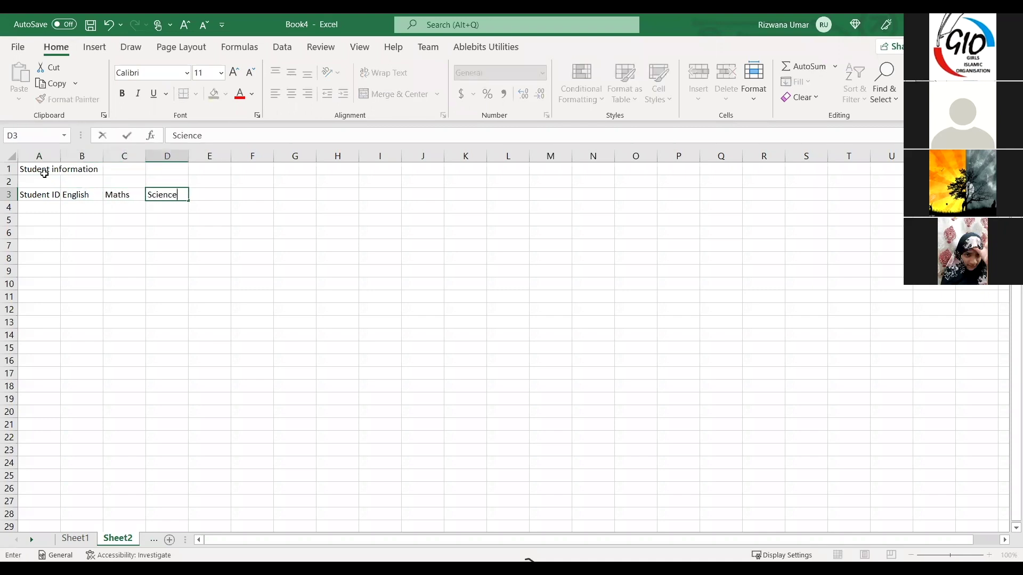
key("Tab")
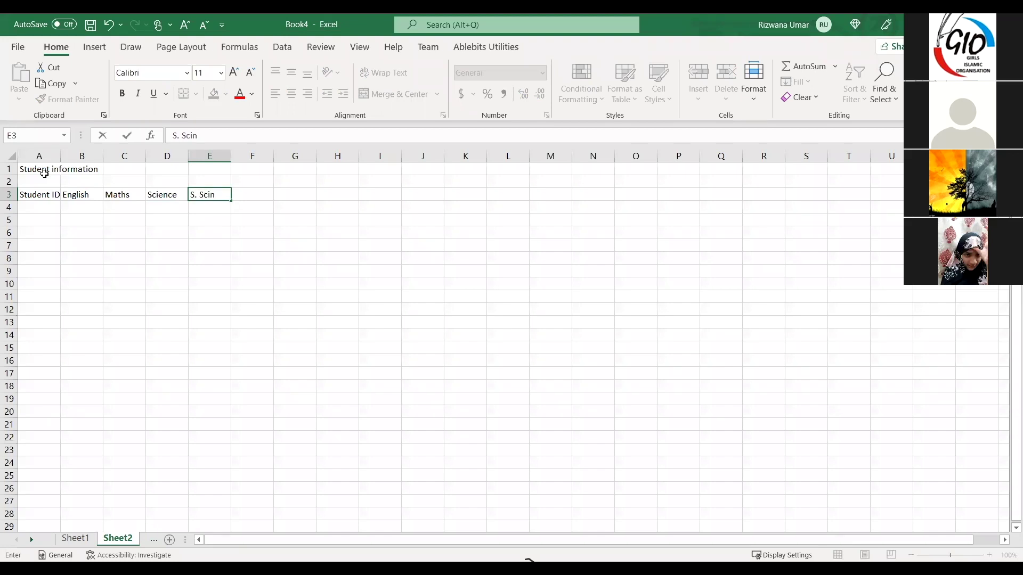
type("n")
type("nce")
key("Tab")
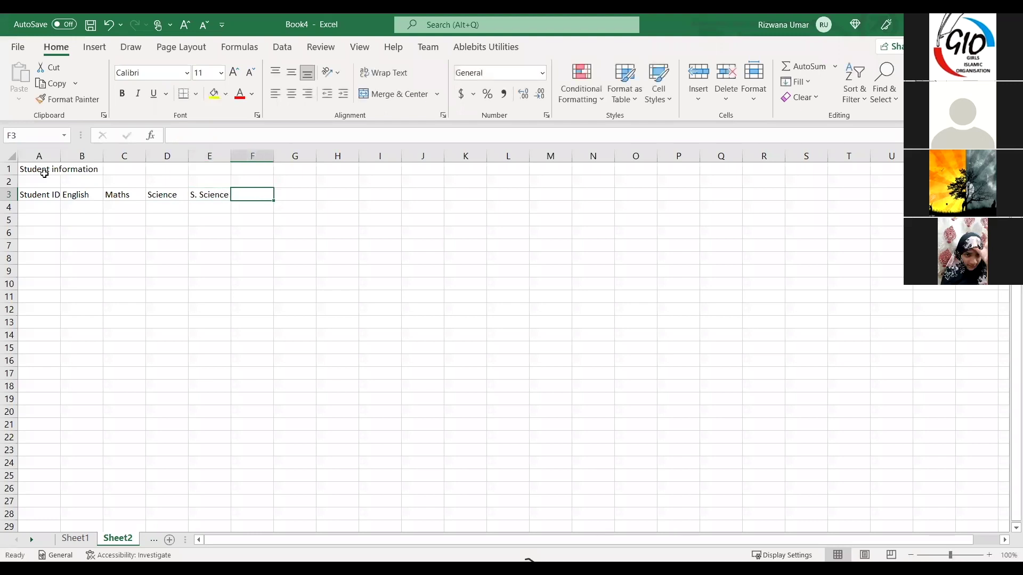
type("Langu")
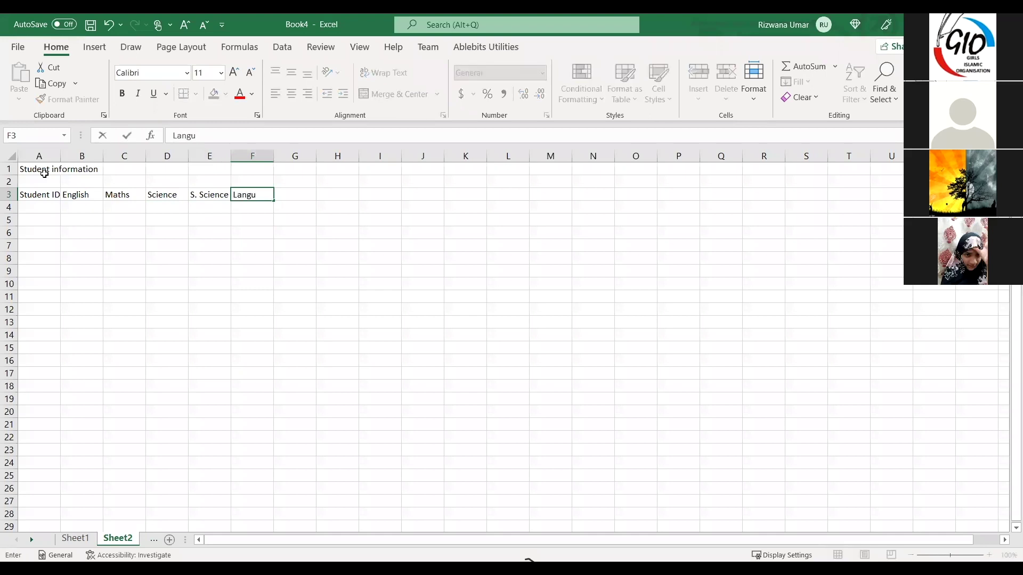
type("ag")
key("Return")
Enter 1 in cell A4 and fill the Student ID column as a series down to 17 in A20
key("Left")
key("Left")
key("Left")
key("Left")
key("Left")
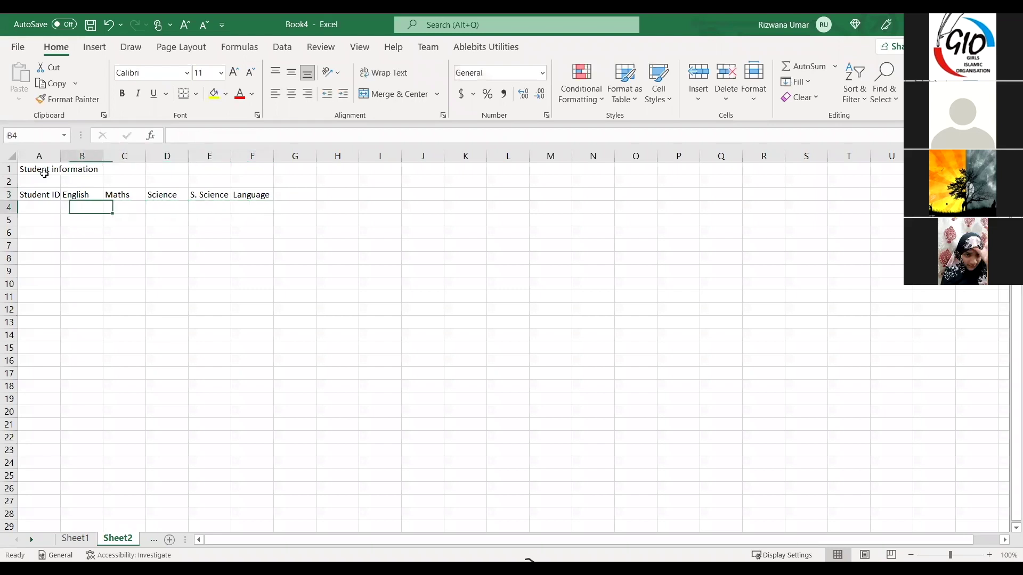
type("1")
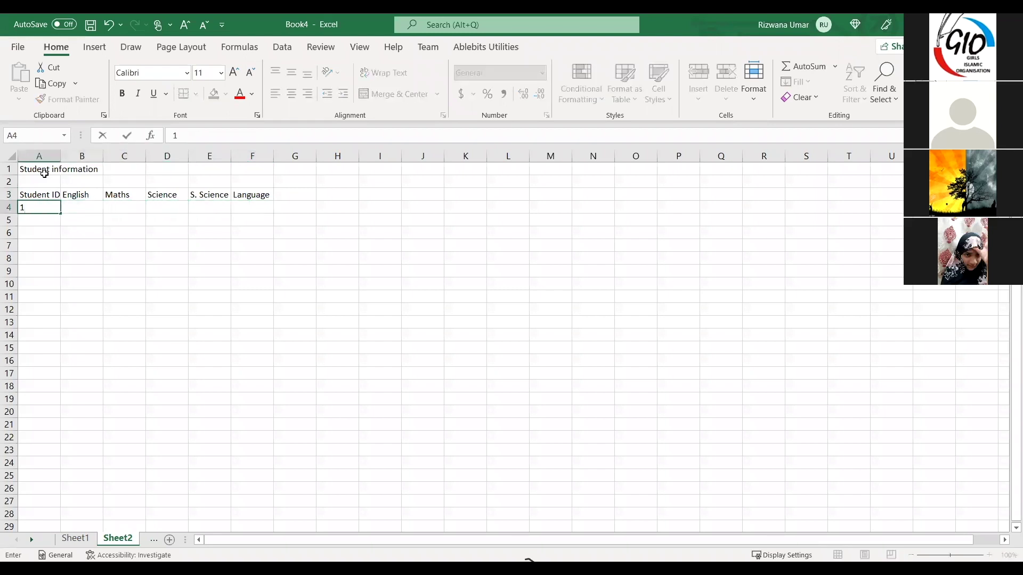
key("Return")
left_click(54, 212)
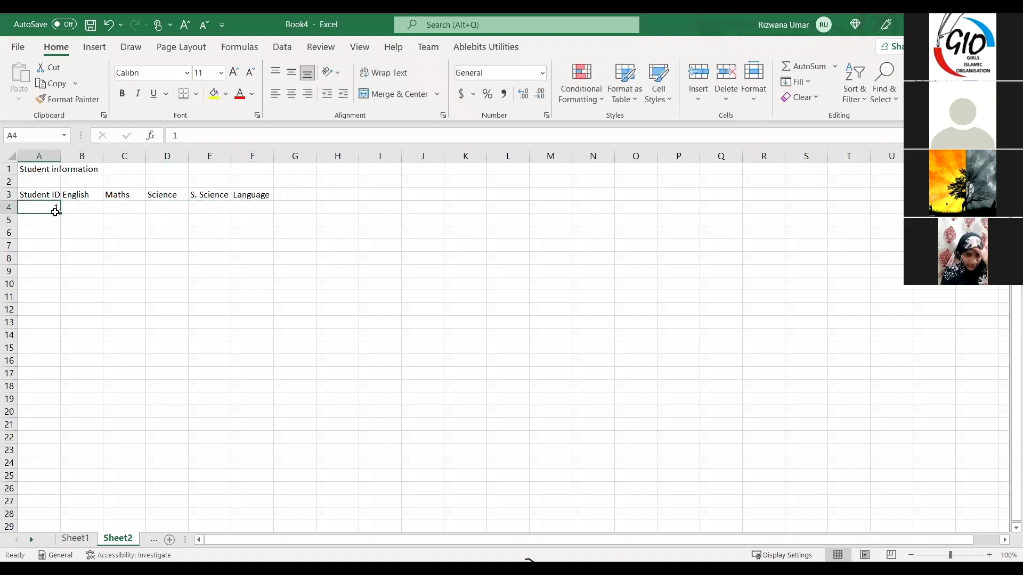
left_click_drag(61, 216, 62, 223)
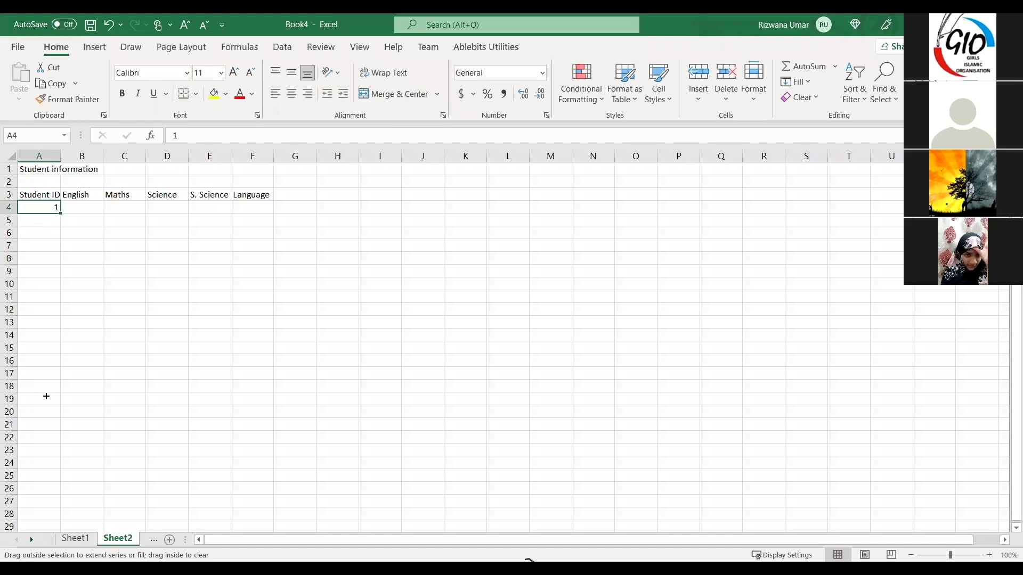
left_click_drag(71, 432, 82, 429)
left_click(81, 428)
left_click(67, 457)
left_click(43, 428)
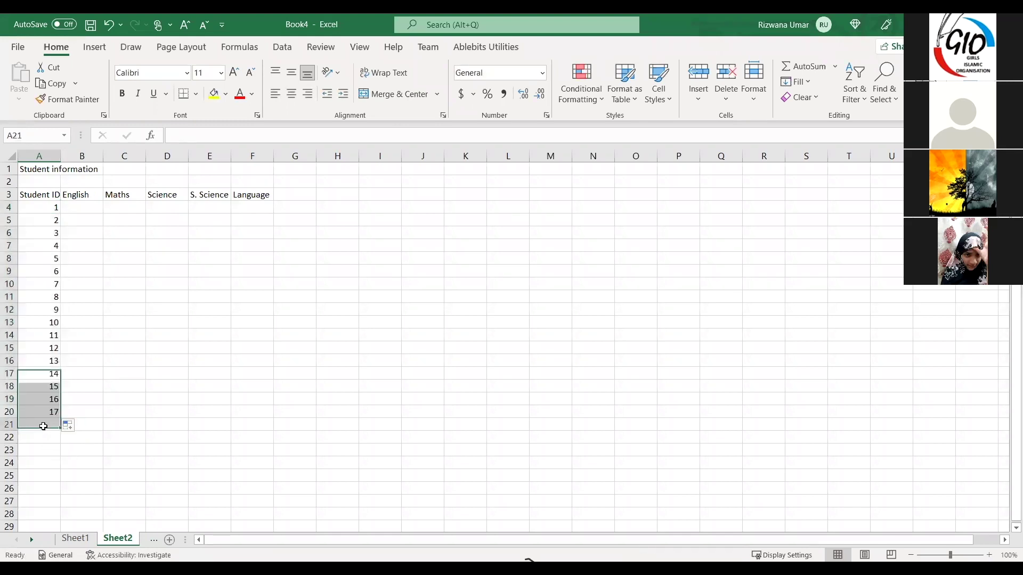
Enter 56 in cell B4 and fill the English marks as a series down to 72 in B20
left_click(70, 208)
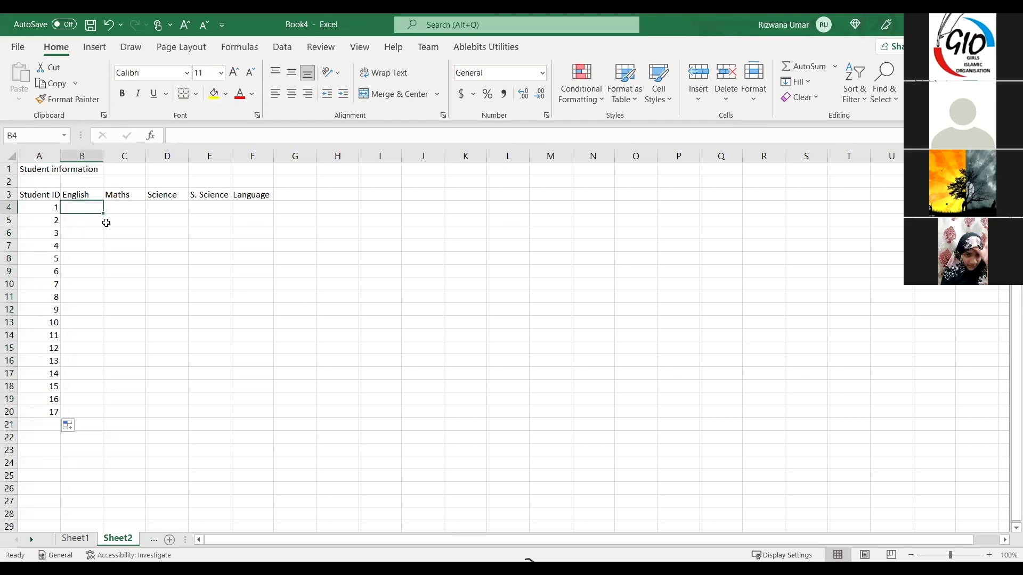
type("56")
left_click(88, 218)
left_click(89, 209)
left_click_drag(105, 214, 104, 232)
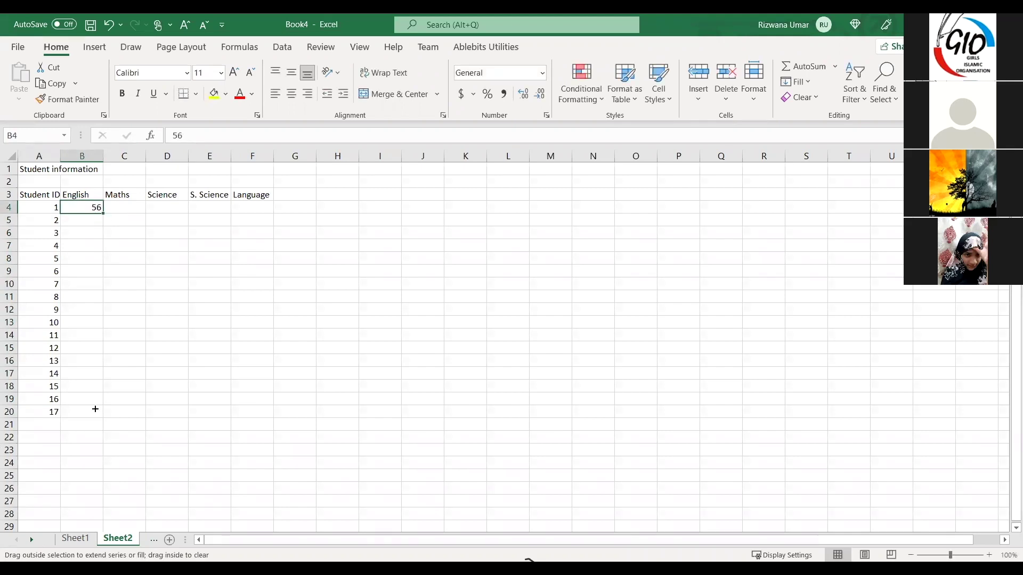
left_click_drag(95, 409, 95, 412)
left_click(126, 210)
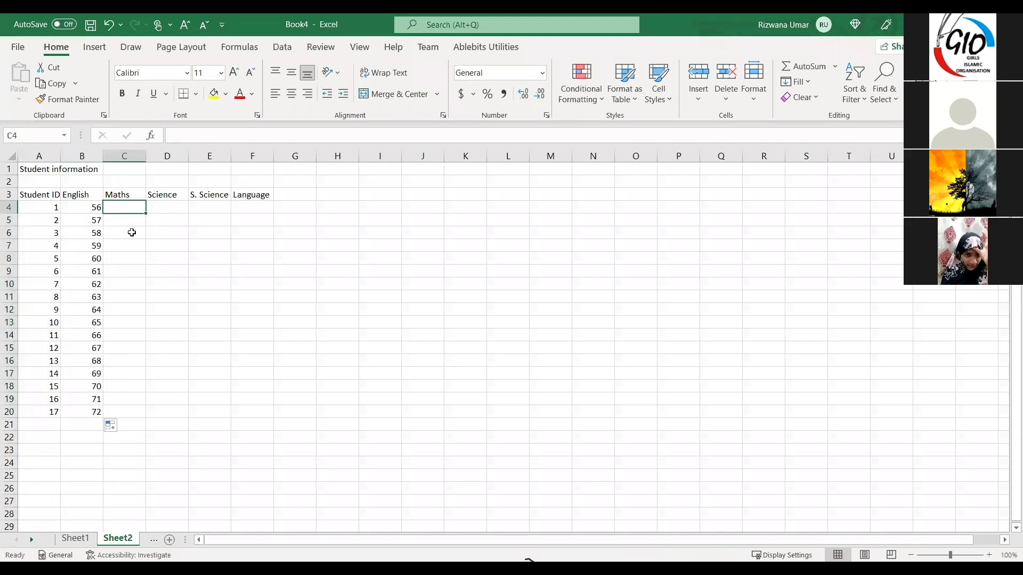
Extend the Student ID numbers from A20 down to row 47 as a filled series ending at 44
scroll(147, 273, "down", 2)
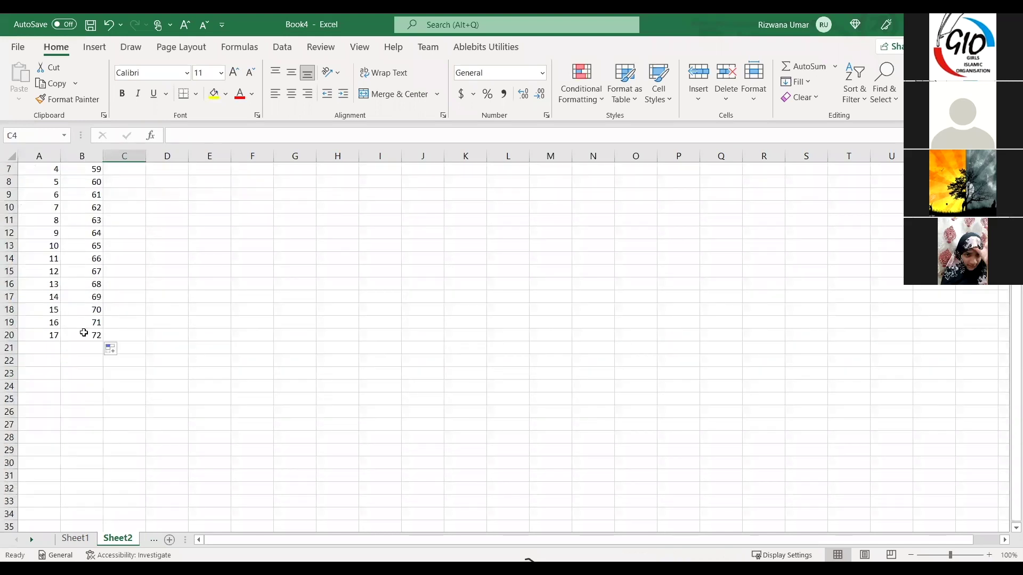
left_click(53, 336)
left_click_drag(61, 344, 62, 361)
left_click_drag(63, 544, 62, 509)
left_click(81, 517)
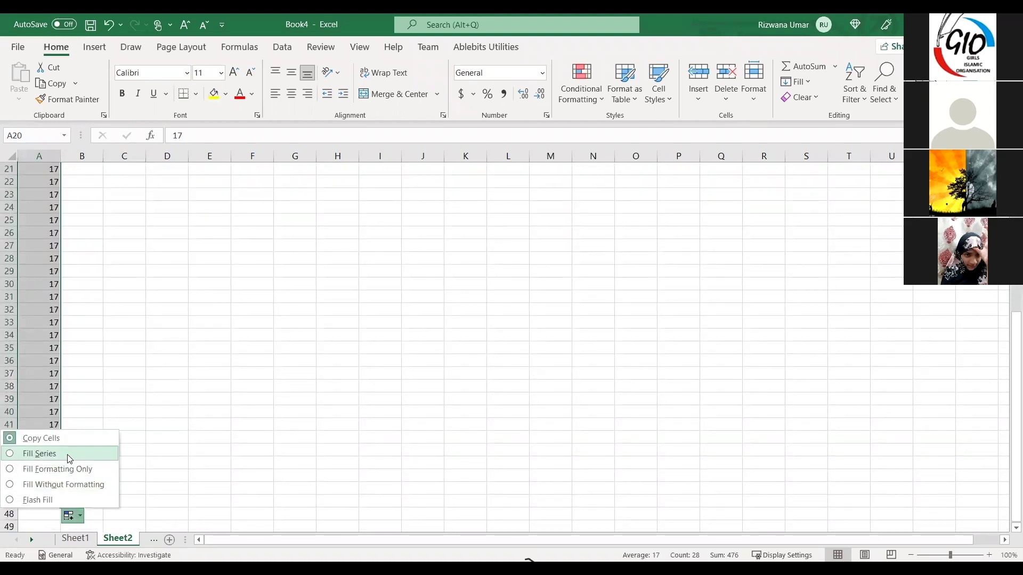
left_click(69, 458)
scroll(64, 235, "up", 2)
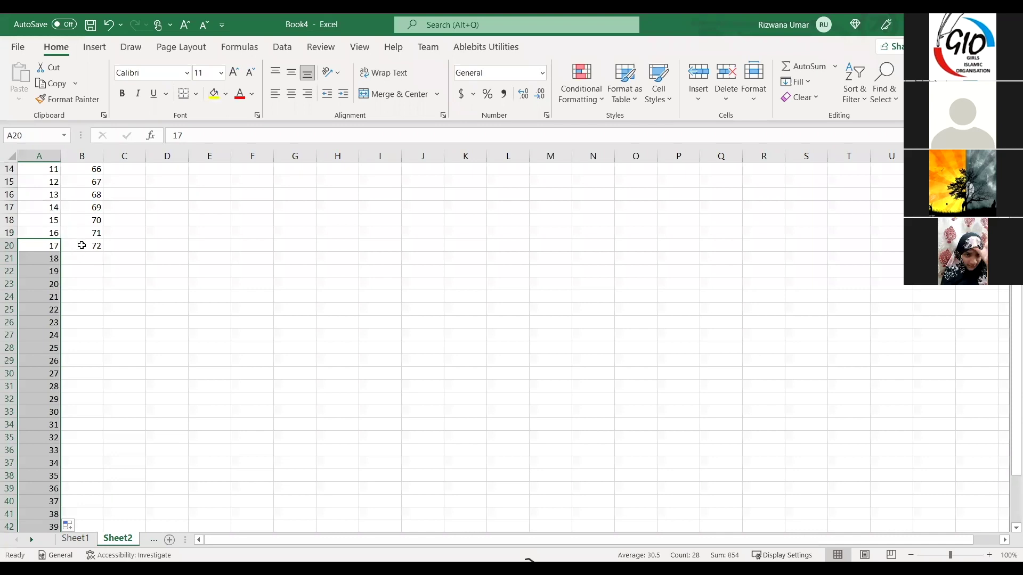
Extend the English marks from B20 down to row 47 as a filled series ending at 99
left_click(82, 245)
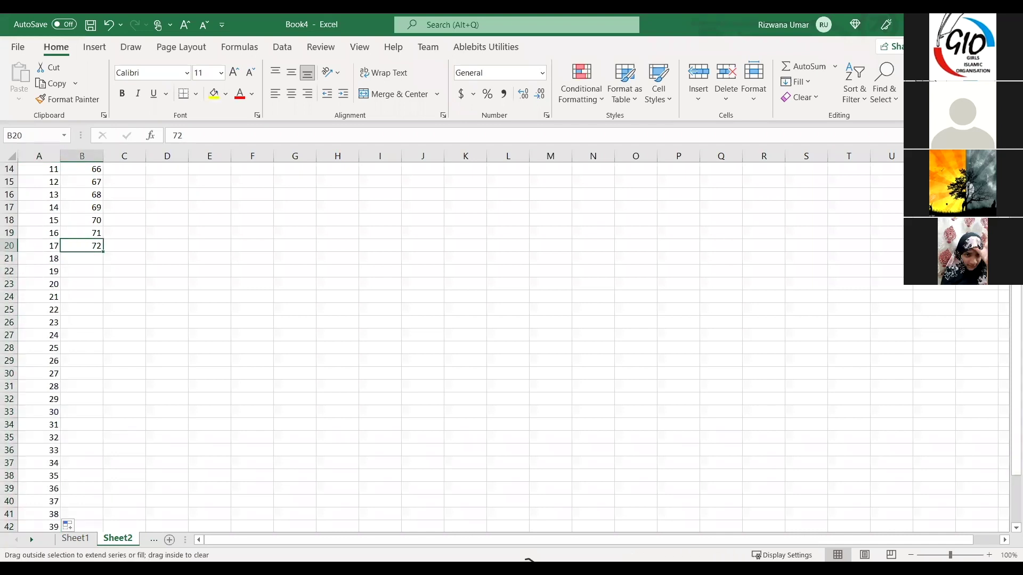
left_click_drag(103, 251, 119, 518)
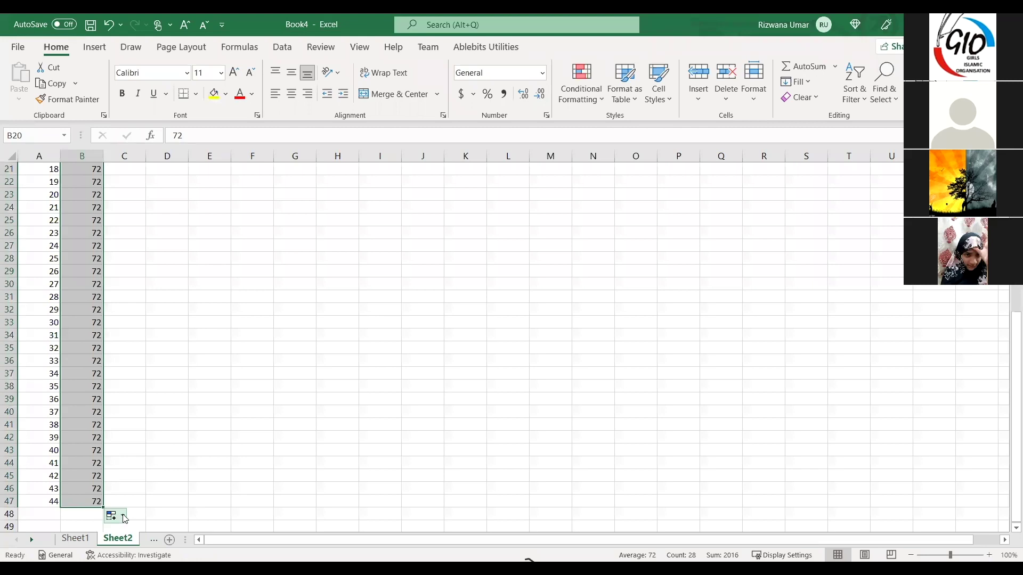
left_click(124, 517)
left_click(48, 453)
scroll(154, 389, "up", 6)
scroll(154, 389, "up", 1)
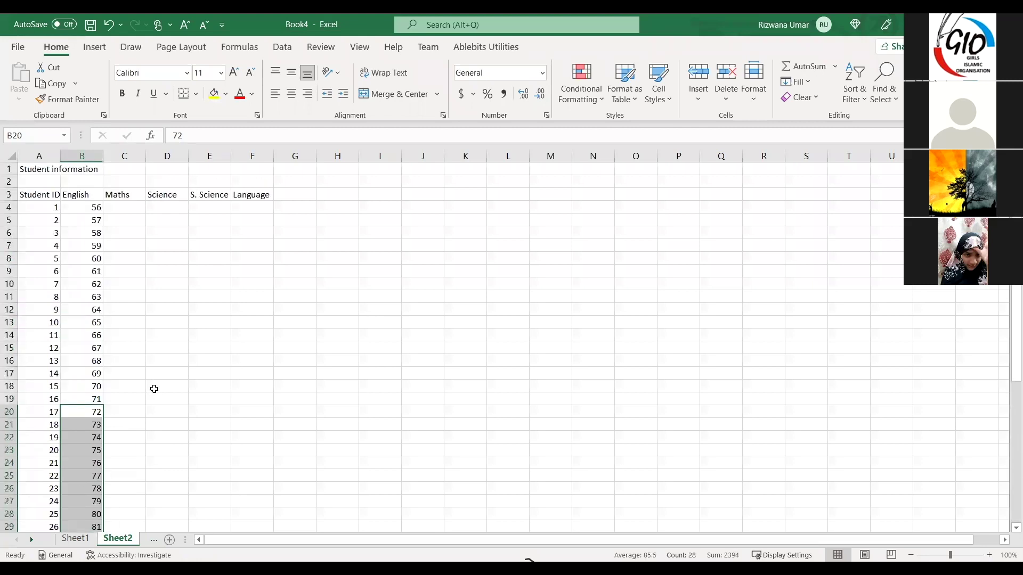
Enter the first two Maths marks, 99 in cell C4 and 75 in cell C5
left_click(122, 208)
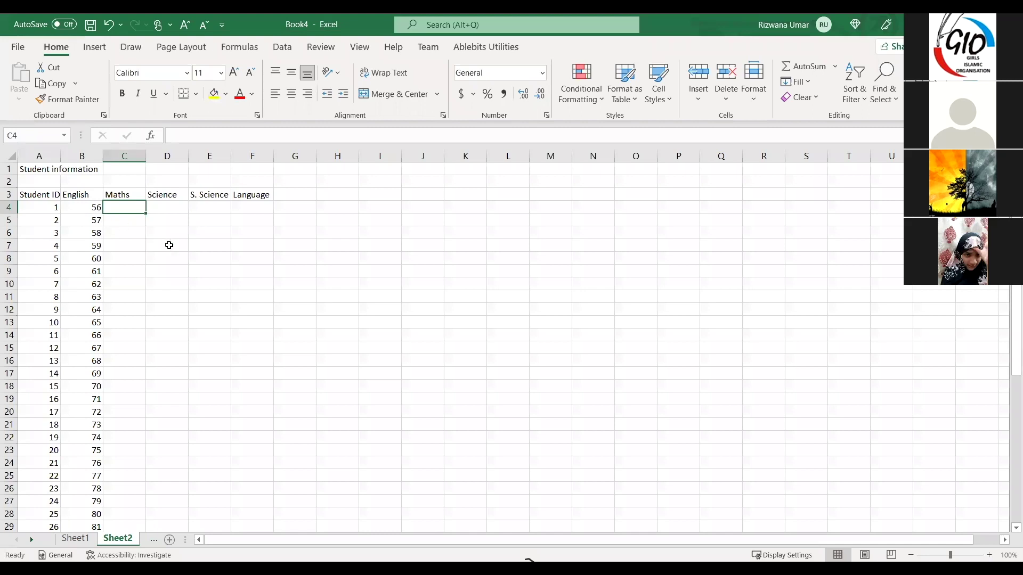
type("99")
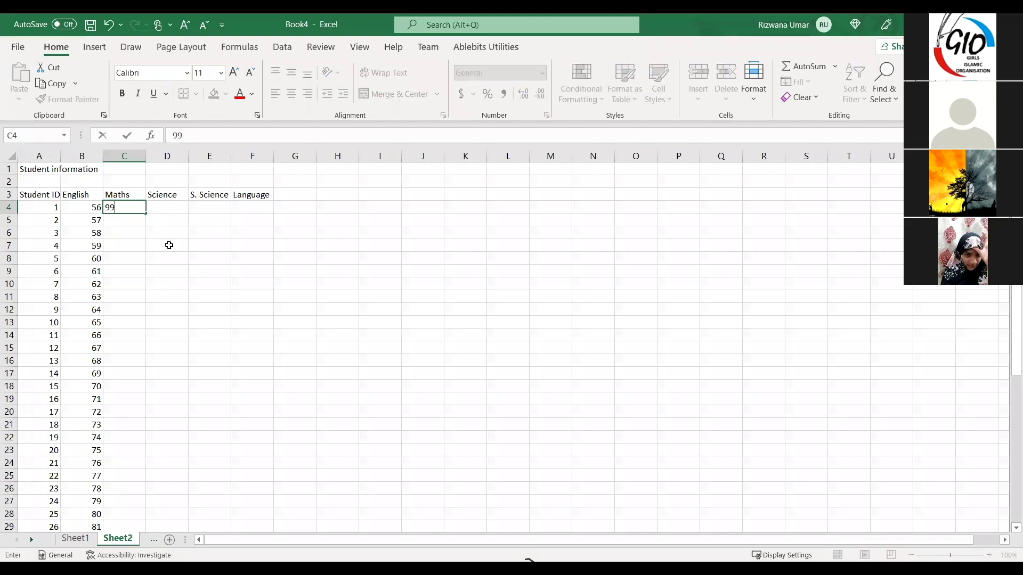
key("Return")
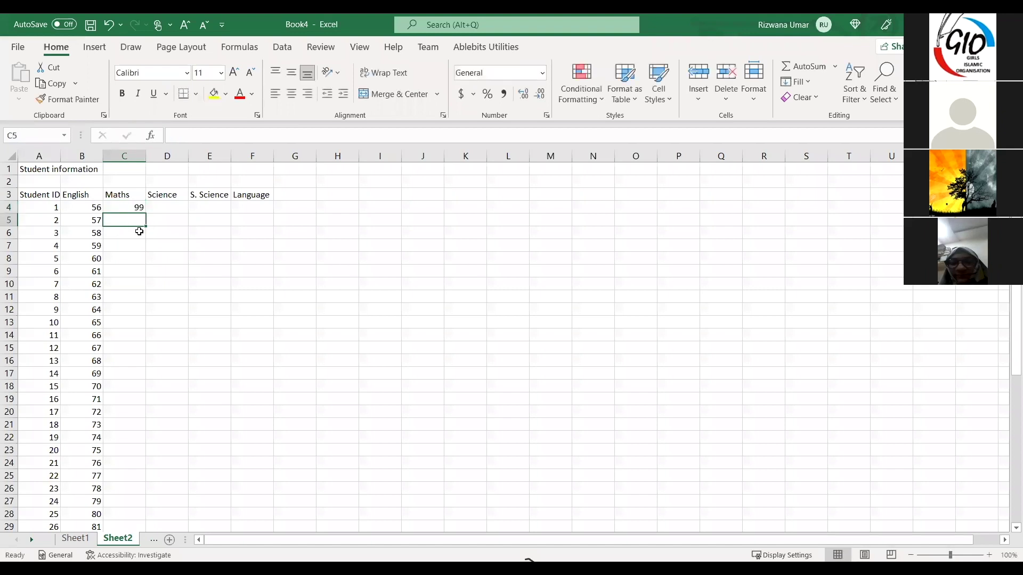
type("75")
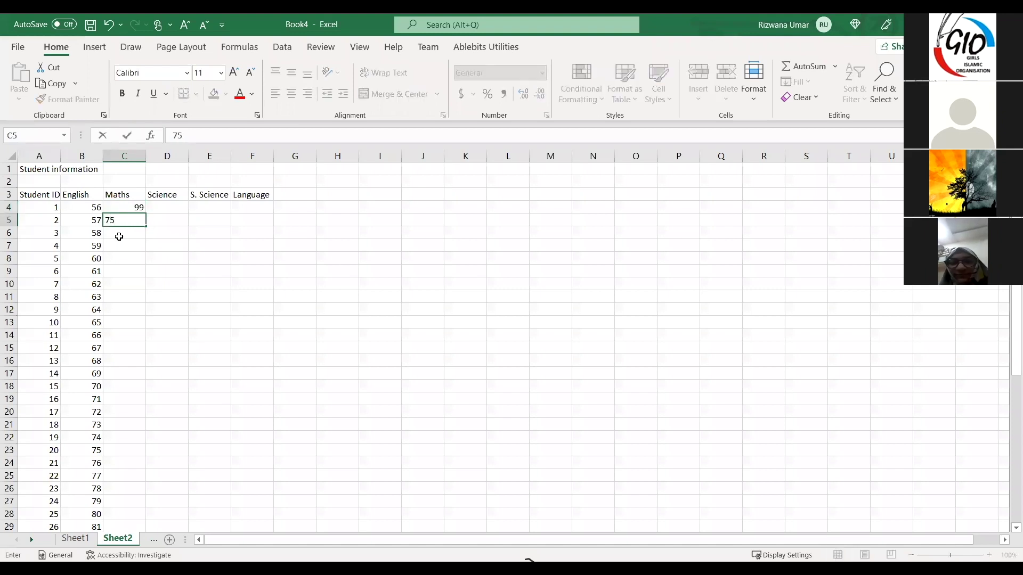
key("Return")
Fill the Maths marks as a series from 75 in C5 down to 117 in C47
left_click(142, 223)
left_click_drag(143, 226, 156, 508)
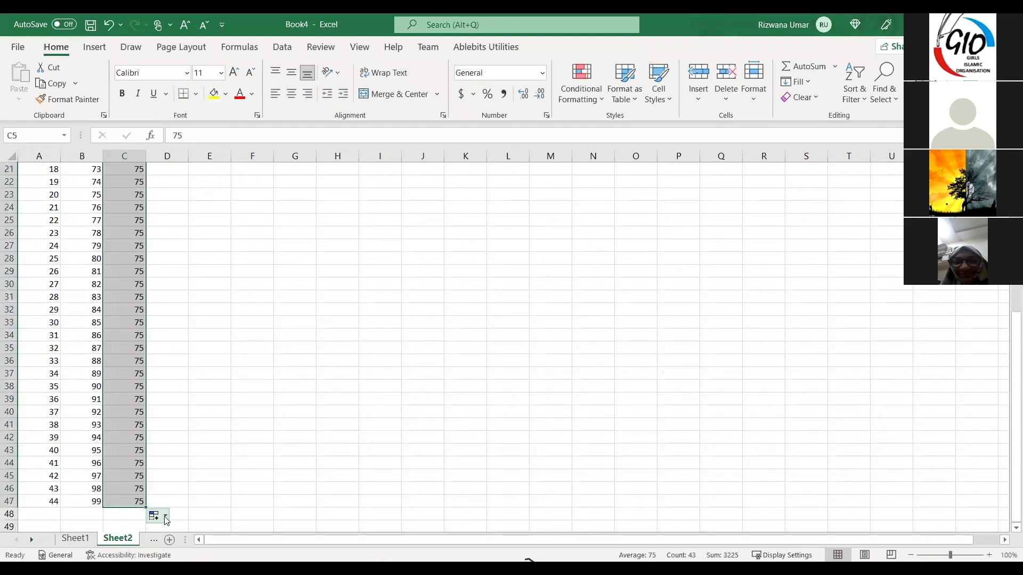
left_click(165, 518)
left_click(130, 455)
scroll(203, 361, "up", 6)
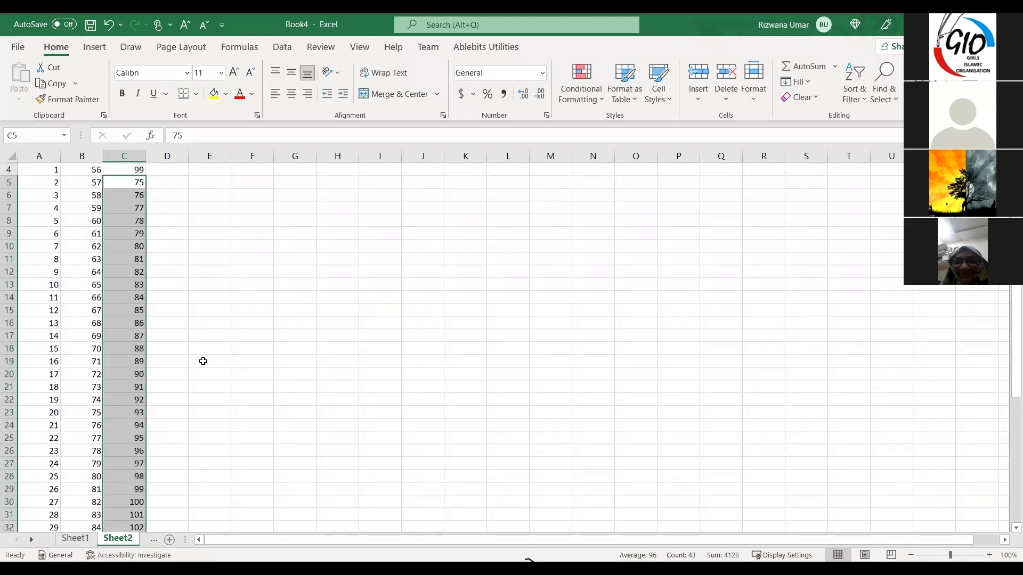
scroll(203, 361, "up", 1)
Enter 34 in cell D4 and fill the Science marks as a series down to 76 in D46
left_click(176, 208)
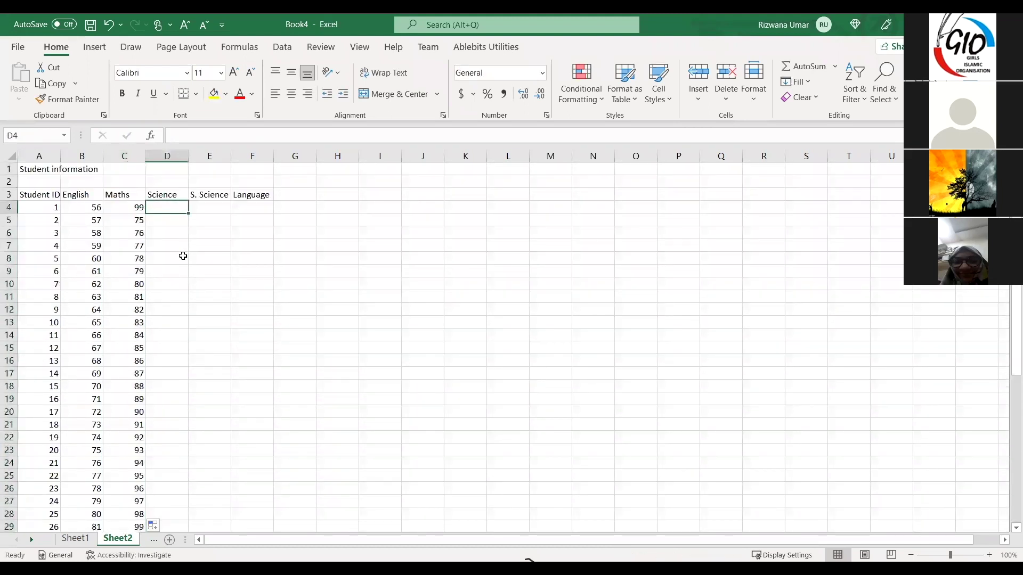
type("3")
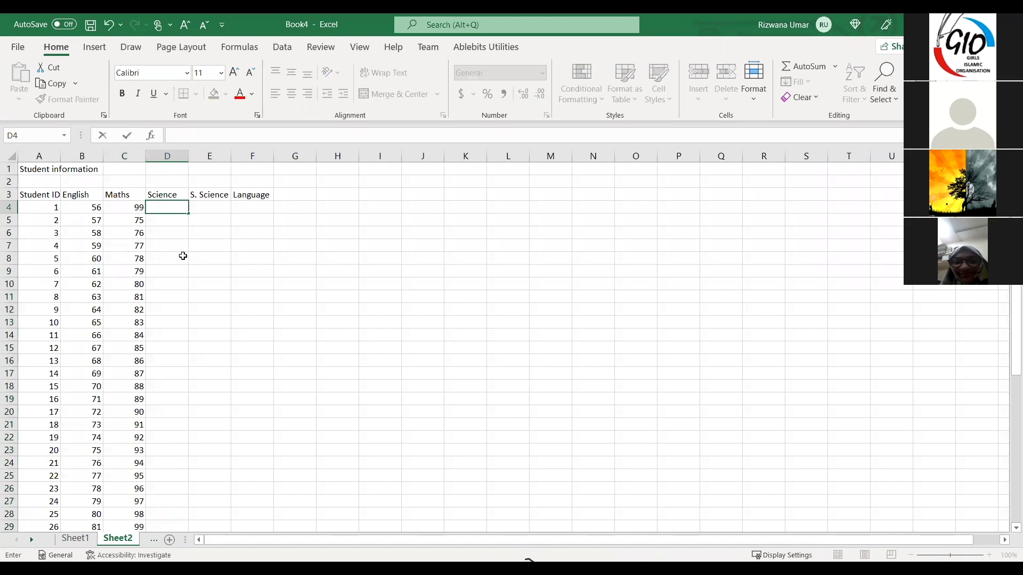
type("34")
left_click(171, 245)
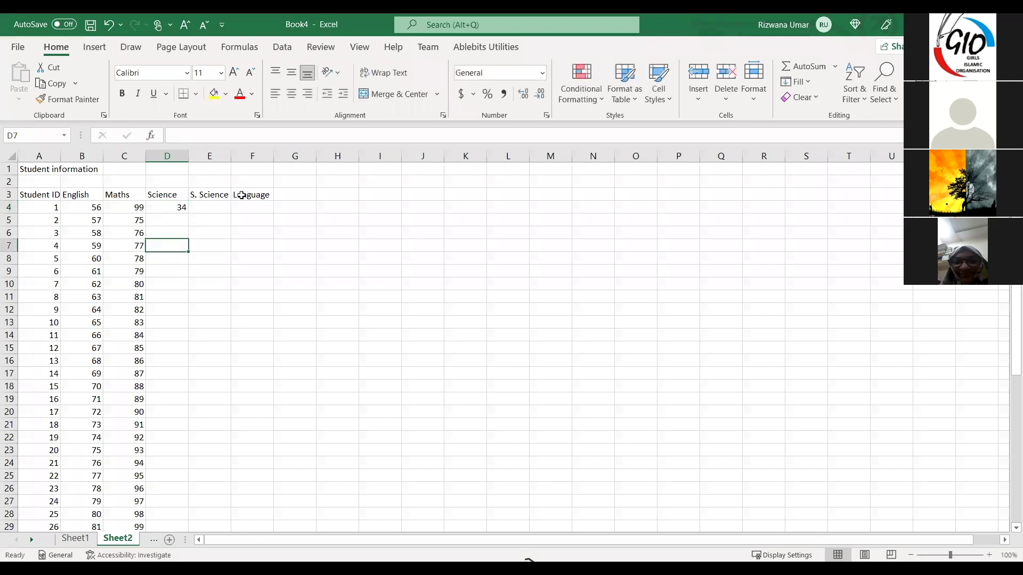
left_click(180, 210)
left_click_drag(190, 215, 190, 226)
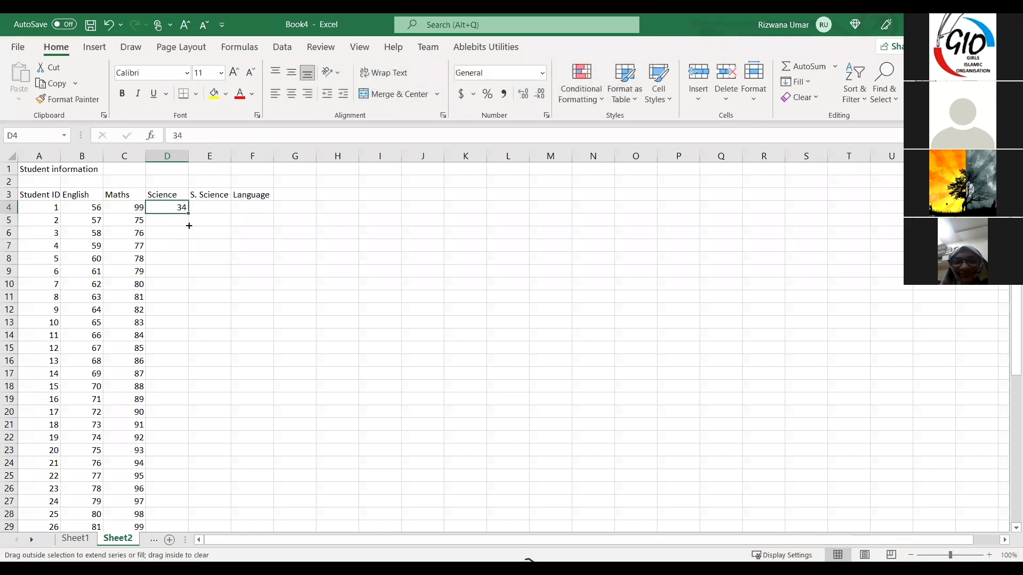
left_click_drag(176, 537, 175, 526)
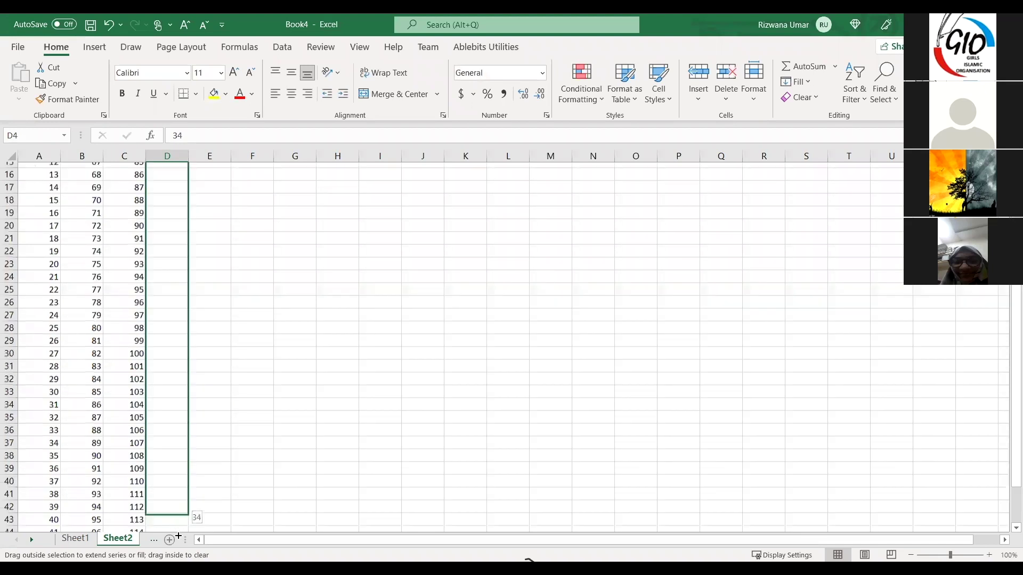
left_click_drag(174, 490, 180, 489)
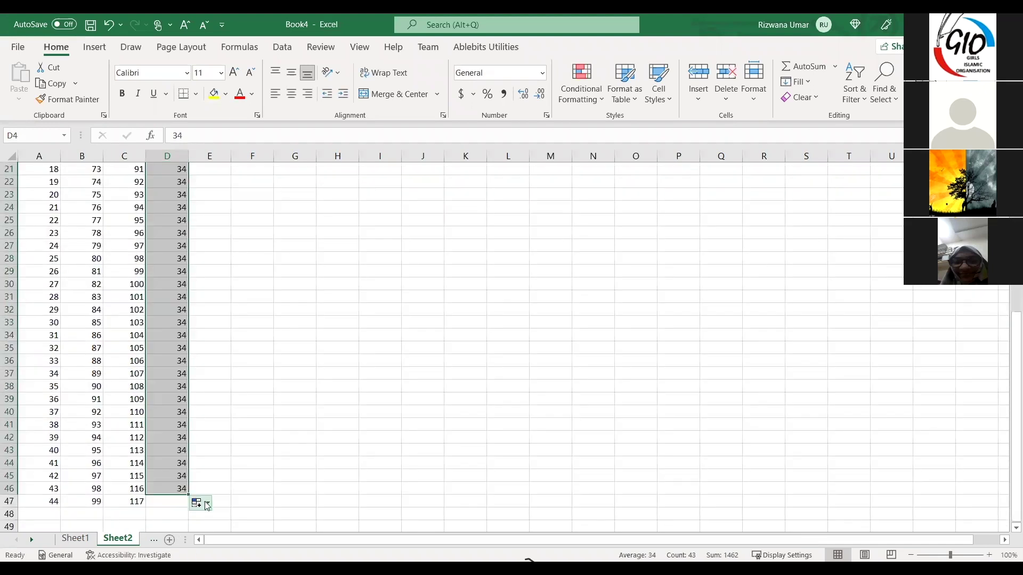
left_click(208, 506)
left_click(160, 445)
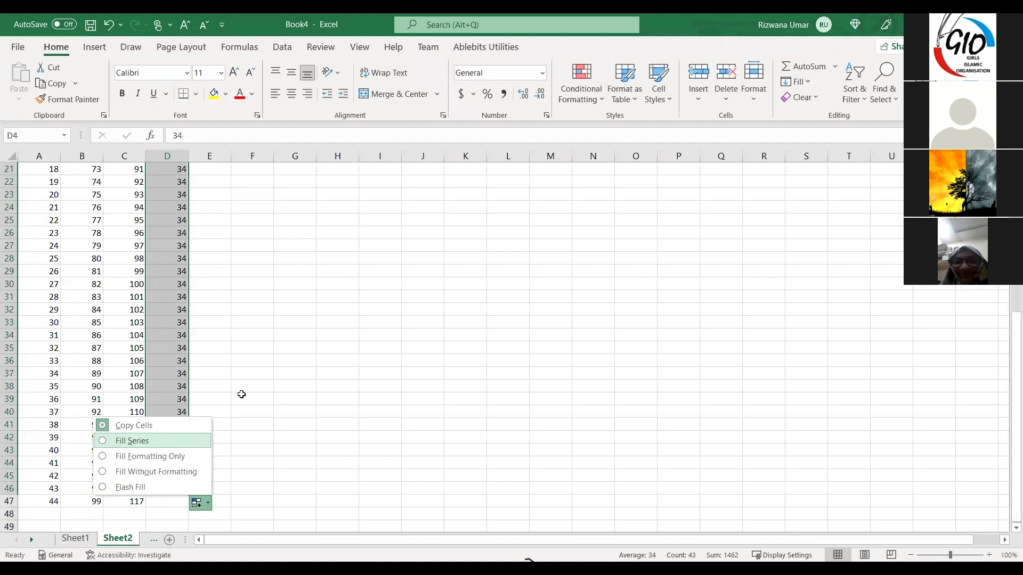
scroll(270, 359, "up", 1)
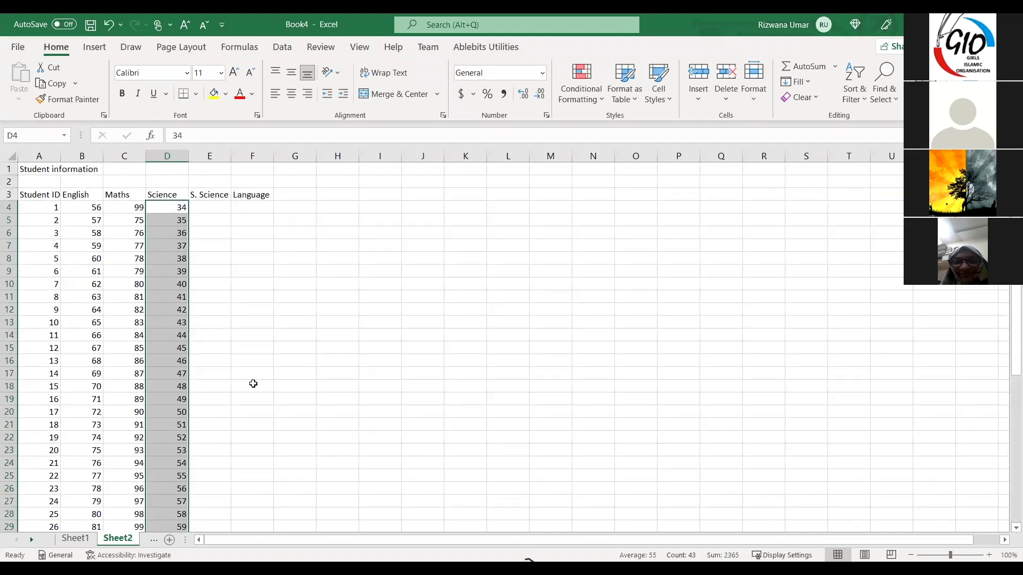
Copy the Science marks in D4:D39 into the S. Science and Language columns, starting at E4 and F4
left_click(211, 209)
left_click_drag(175, 210, 200, 450)
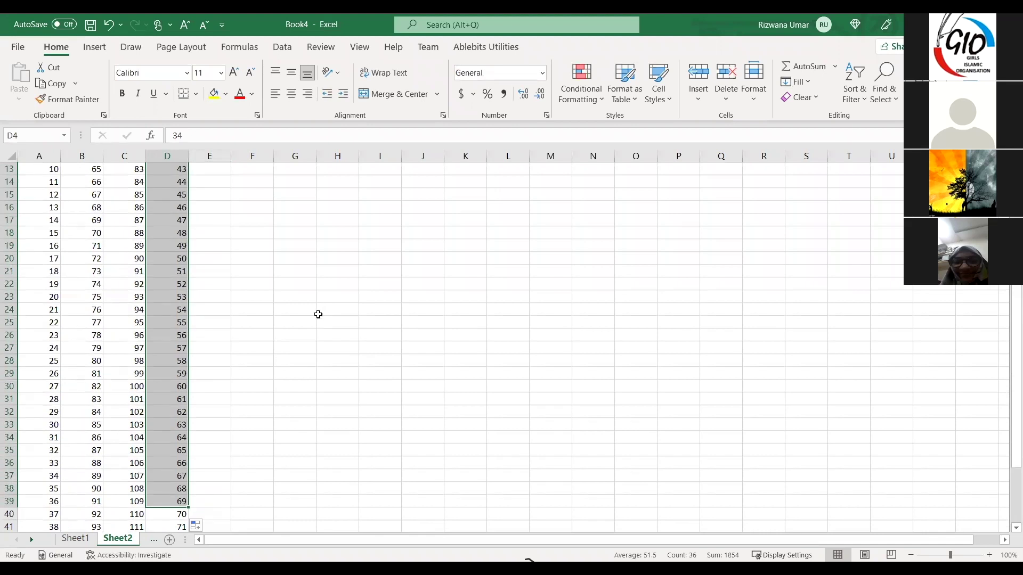
key("ctrl+c")
scroll(217, 256, "up", 4)
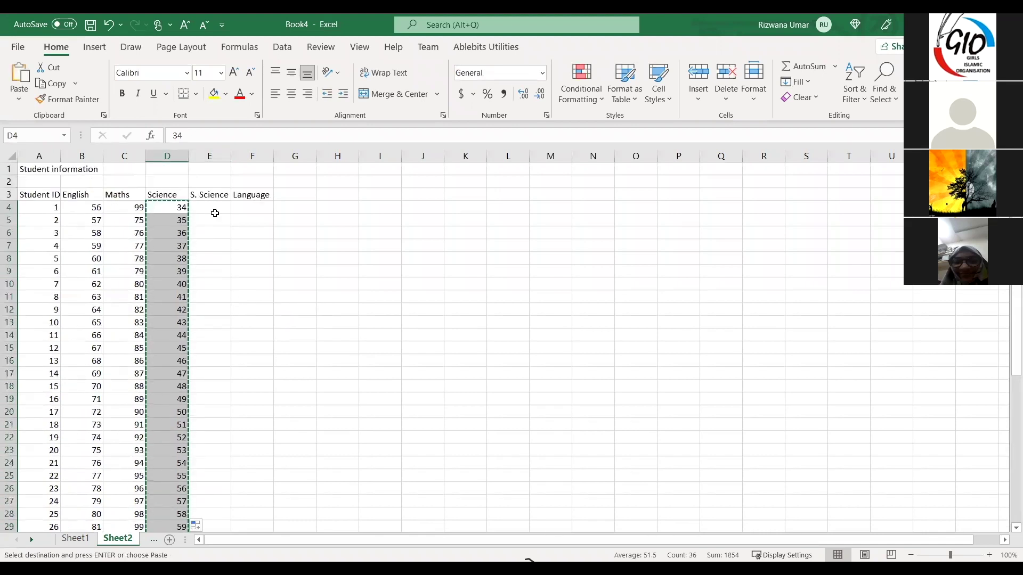
left_click(215, 212)
key("ctrl+v")
left_click(251, 209)
key("ctrl+v")
left_click(368, 308)
key("Escape")
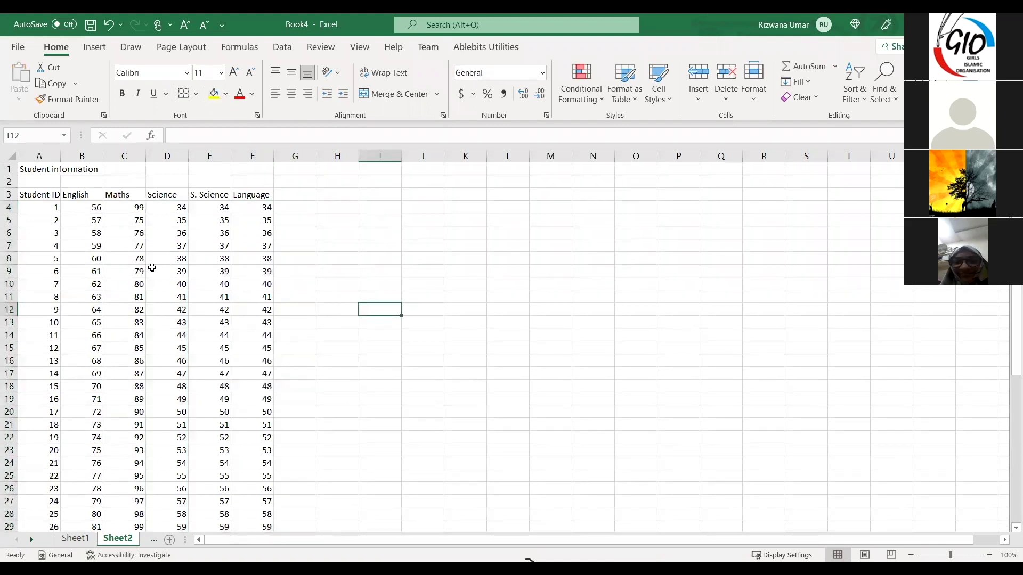
Try autofitting the width of column A to its contents
scroll(160, 315, "down", 2)
scroll(69, 175, "up", 2)
double_click(61, 153)
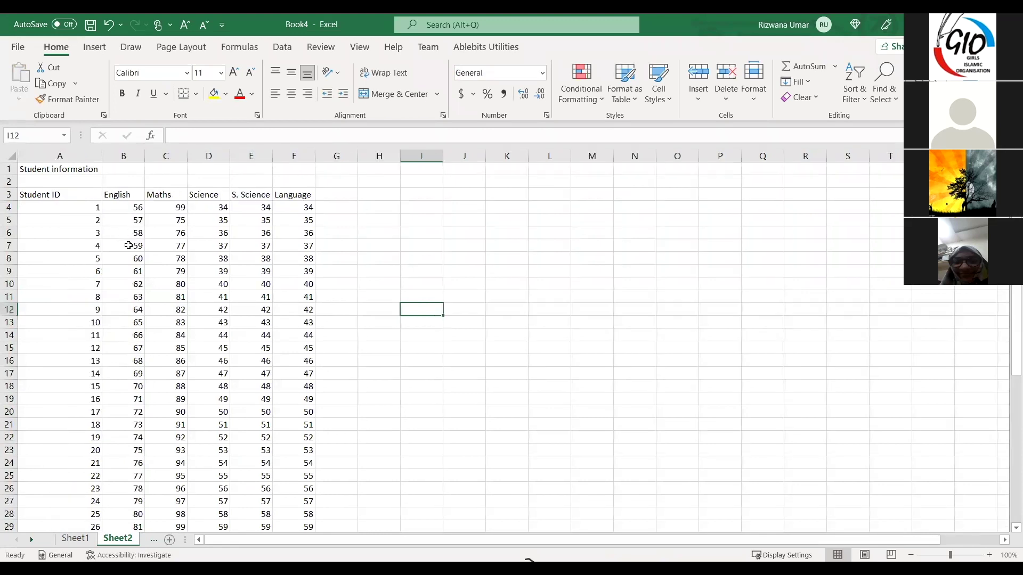
left_click(129, 246)
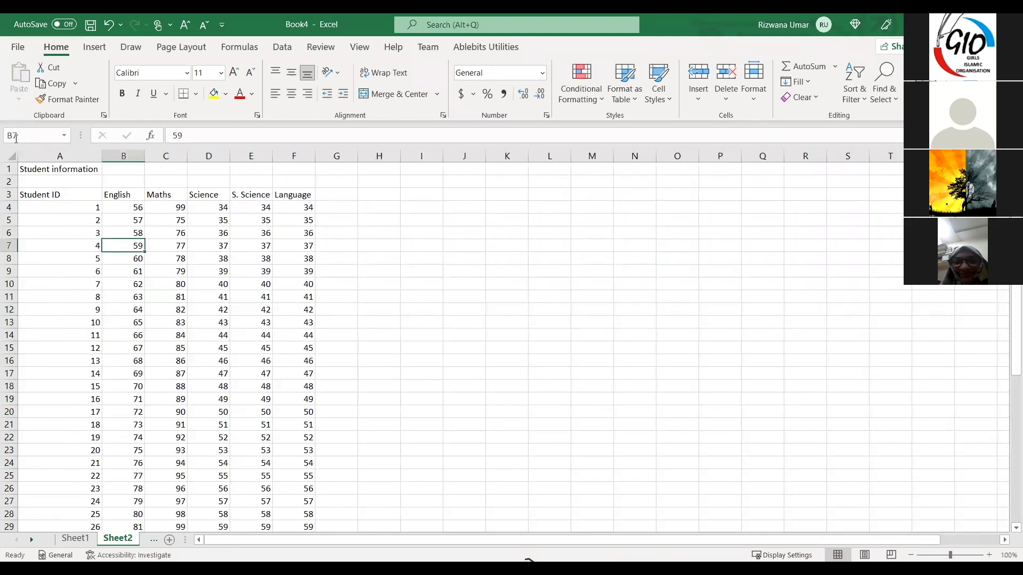
key("ctrl+z")
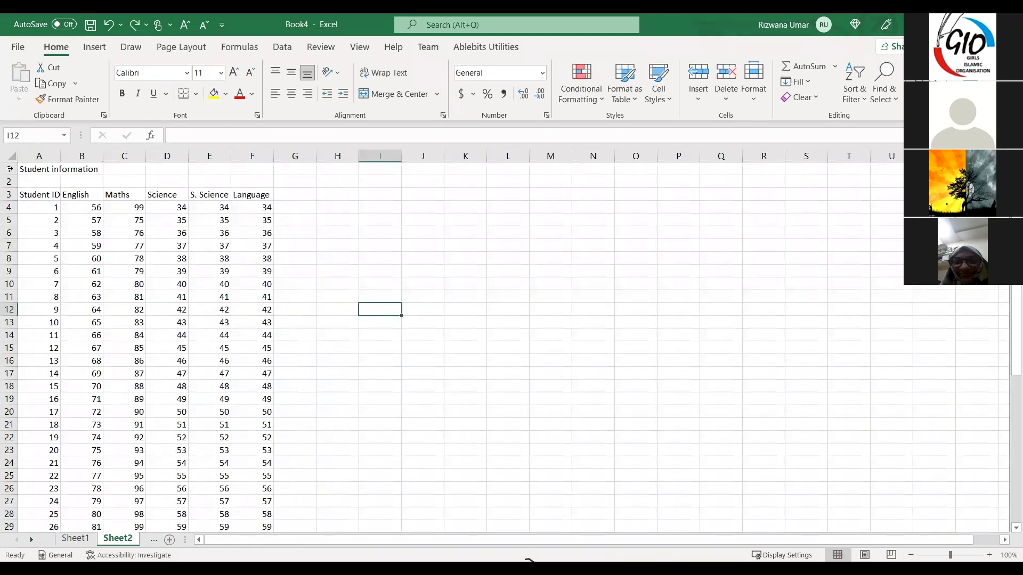
Apply the Heading 1 cell style to row 1 containing the Student information title
left_click(8, 169)
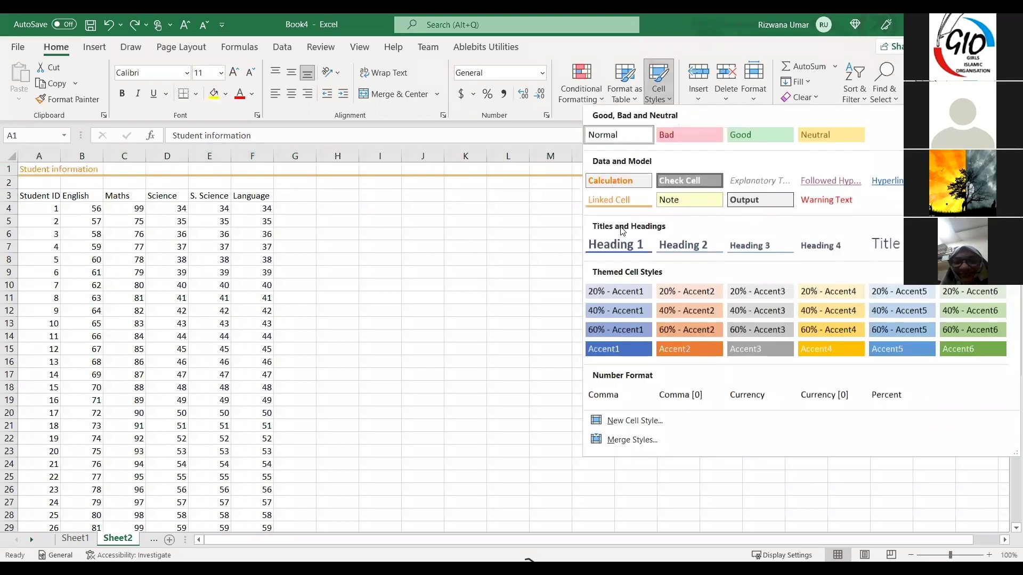
left_click(621, 242)
left_click(341, 275)
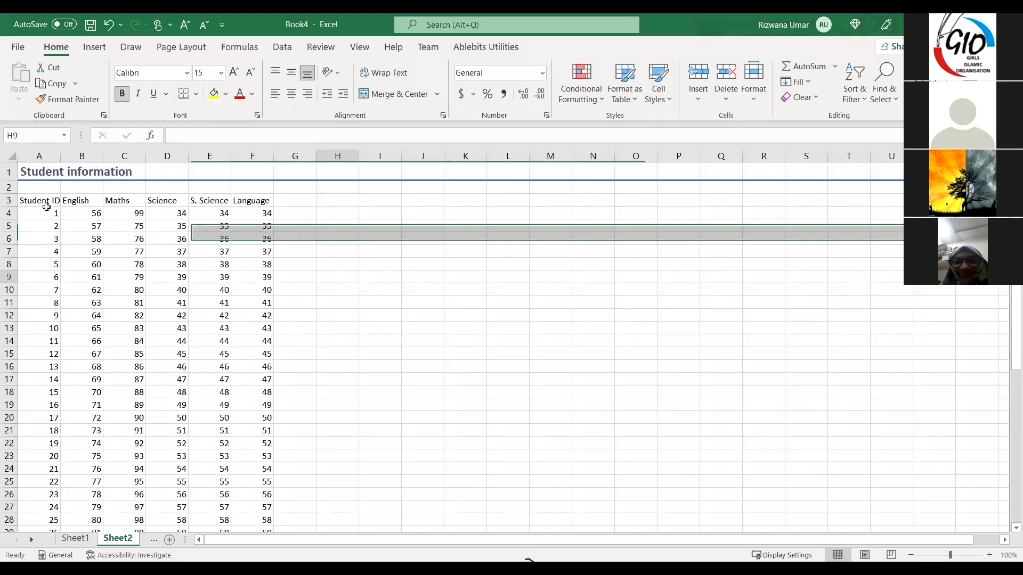
Examine the subject headings in row 3 and the marks of student 29 in row 32
left_click(29, 204)
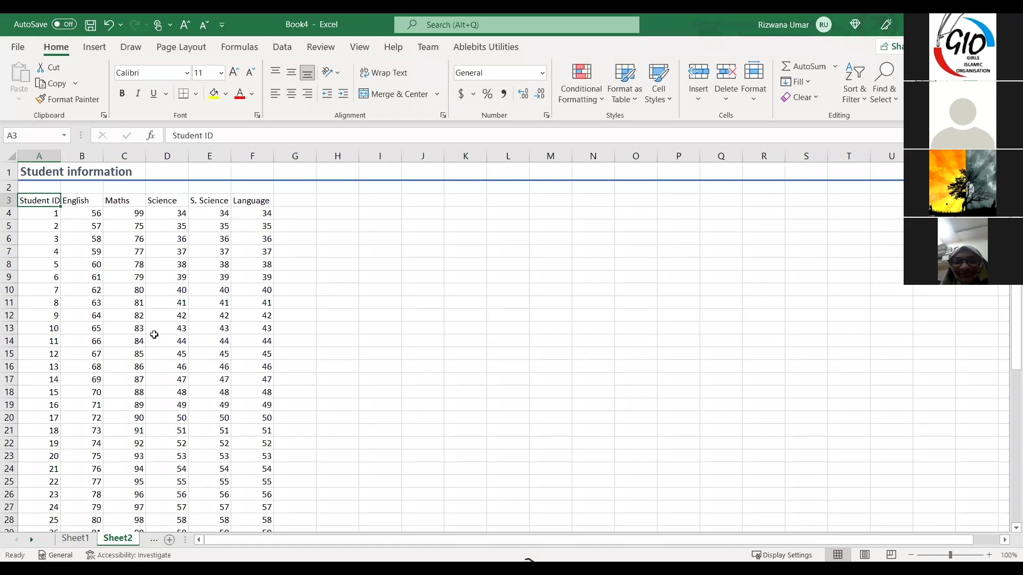
scroll(184, 384, "down", 3)
scroll(183, 384, "up", 3)
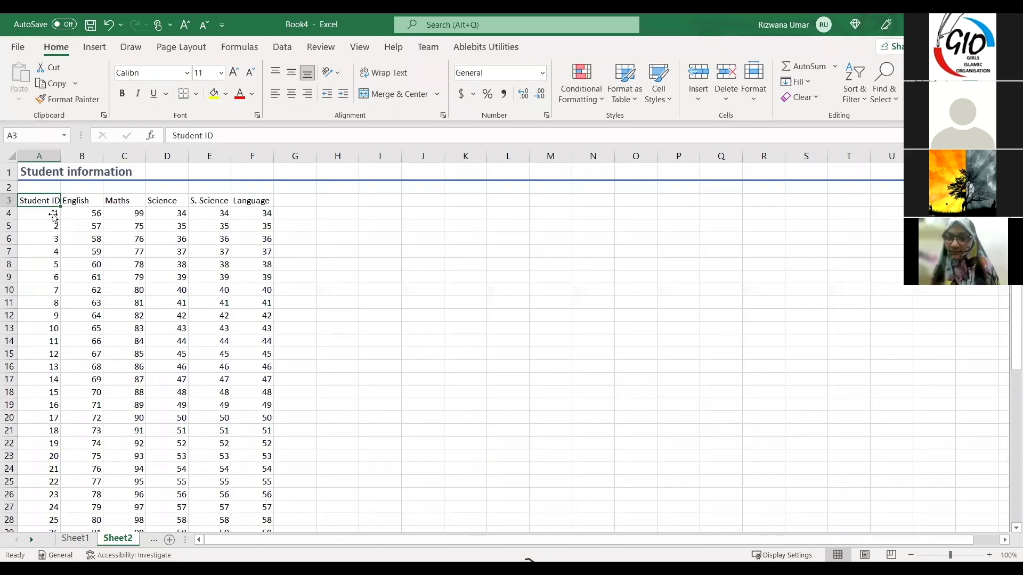
left_click(40, 482)
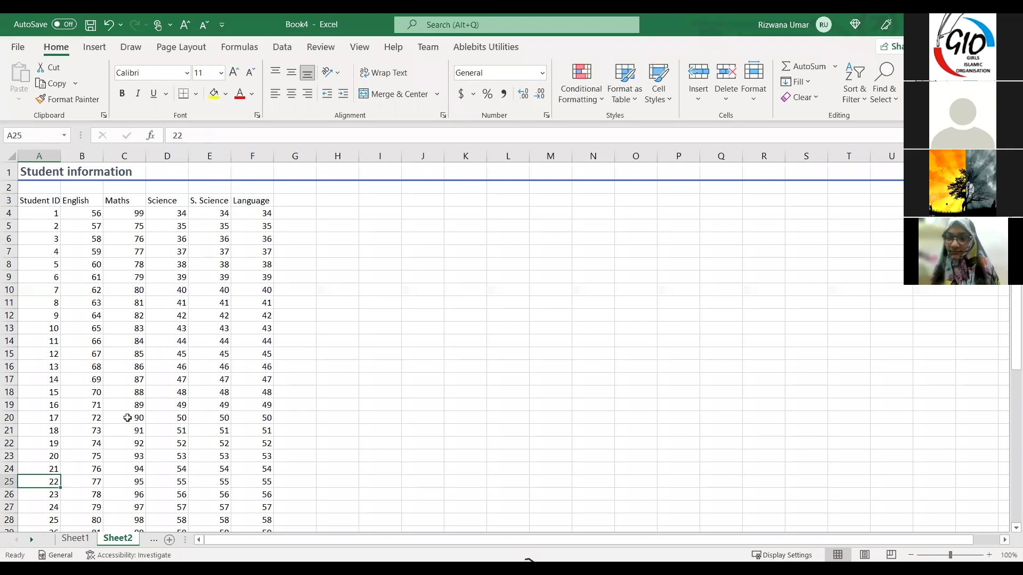
scroll(127, 420, "down", 6)
left_click(47, 341)
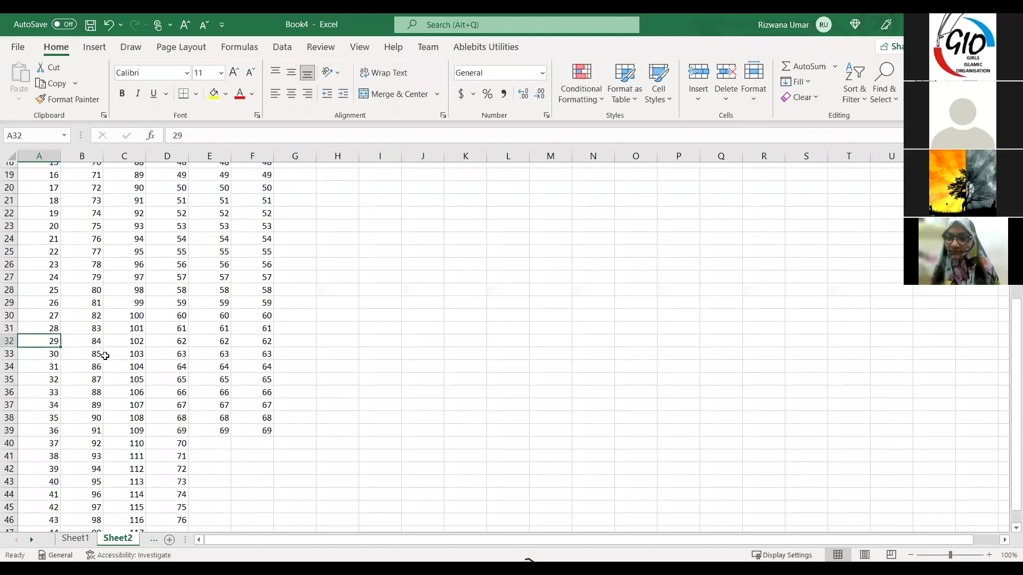
left_click_drag(96, 345, 266, 344)
Set the Maths mark of student 29 in cell C32 to 98
left_click(133, 341)
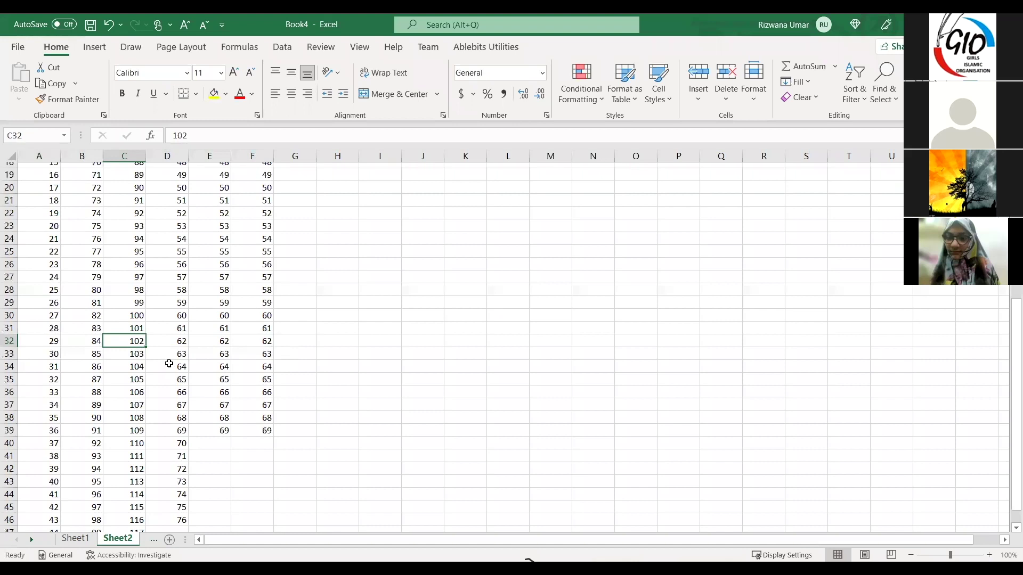
type("98")
left_click(122, 344)
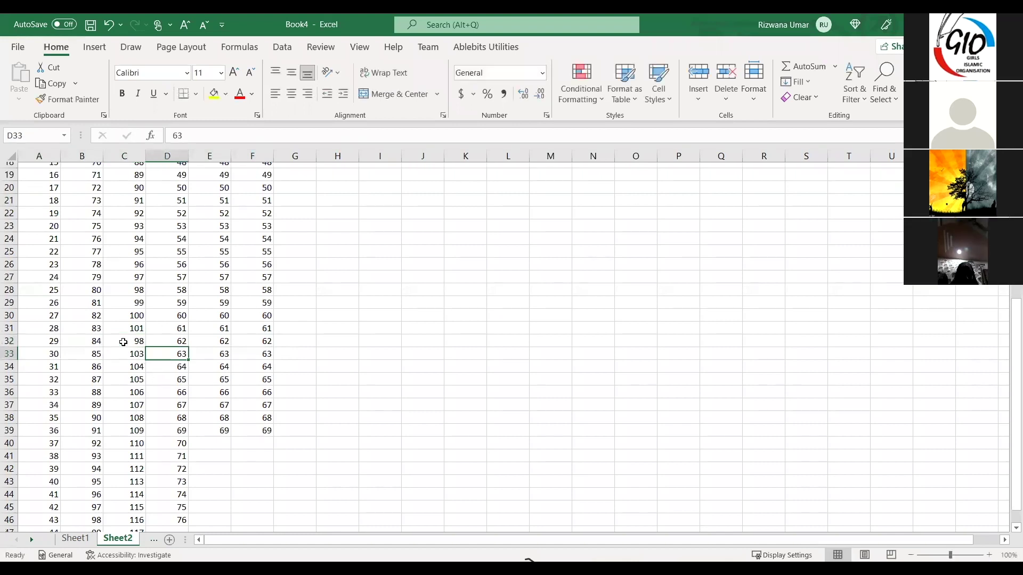
Match each of student 29's marks in row 32 with its subject heading in row 3
left_click(161, 346)
left_click(209, 341)
left_click(252, 341)
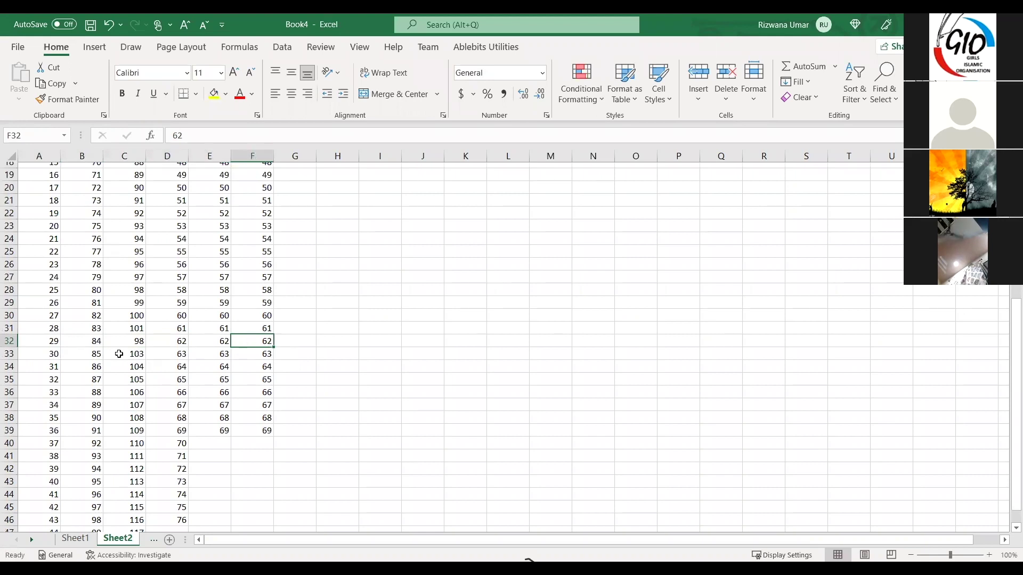
left_click(86, 345)
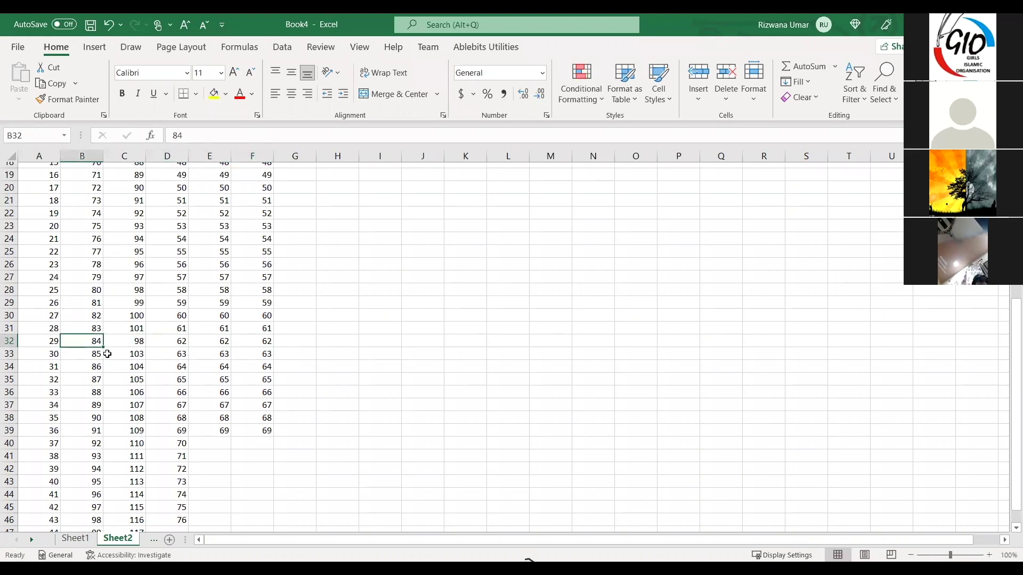
scroll(107, 354, "up", 6)
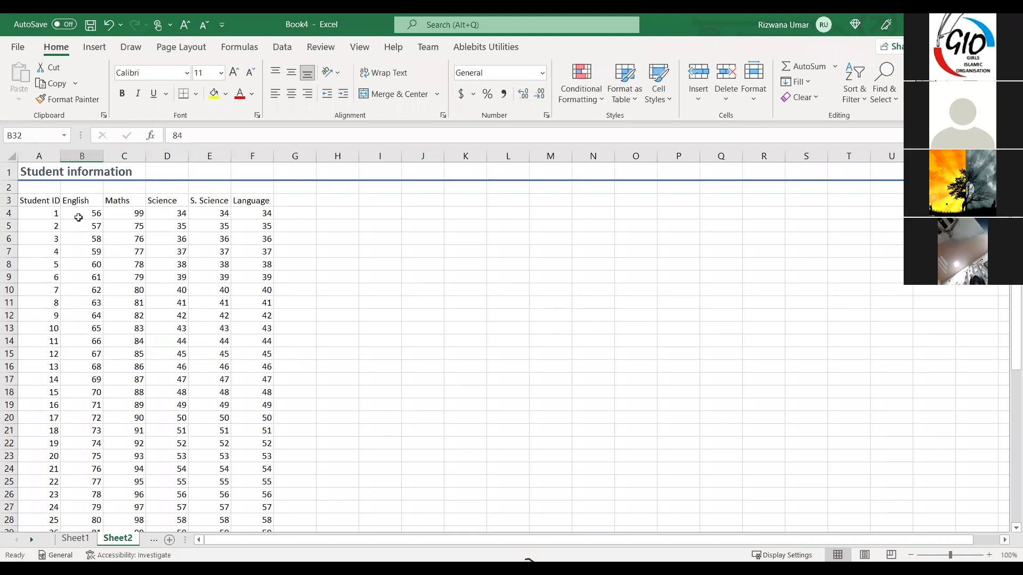
scroll(79, 222, "down", 8)
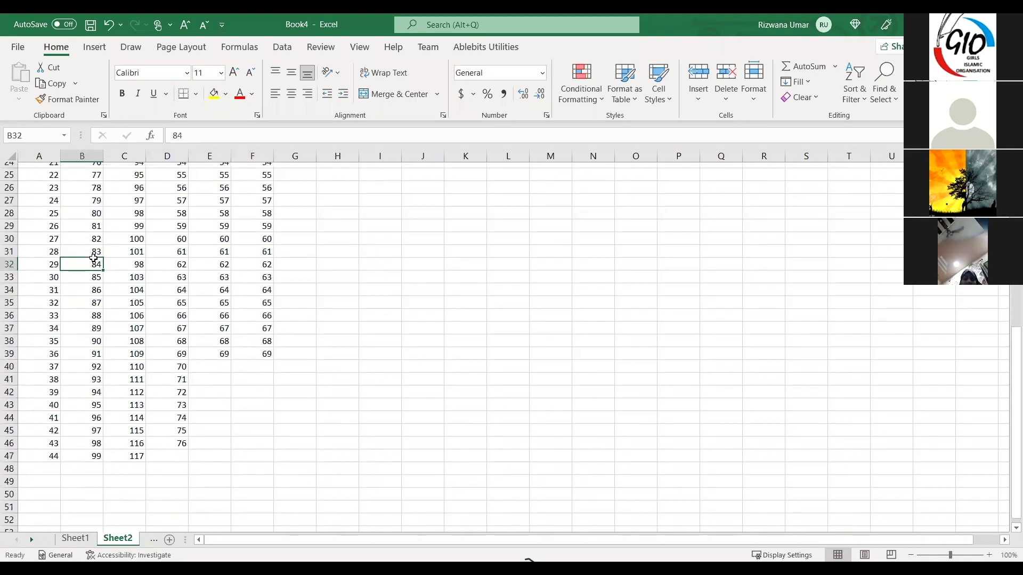
scroll(94, 258, "up", 8)
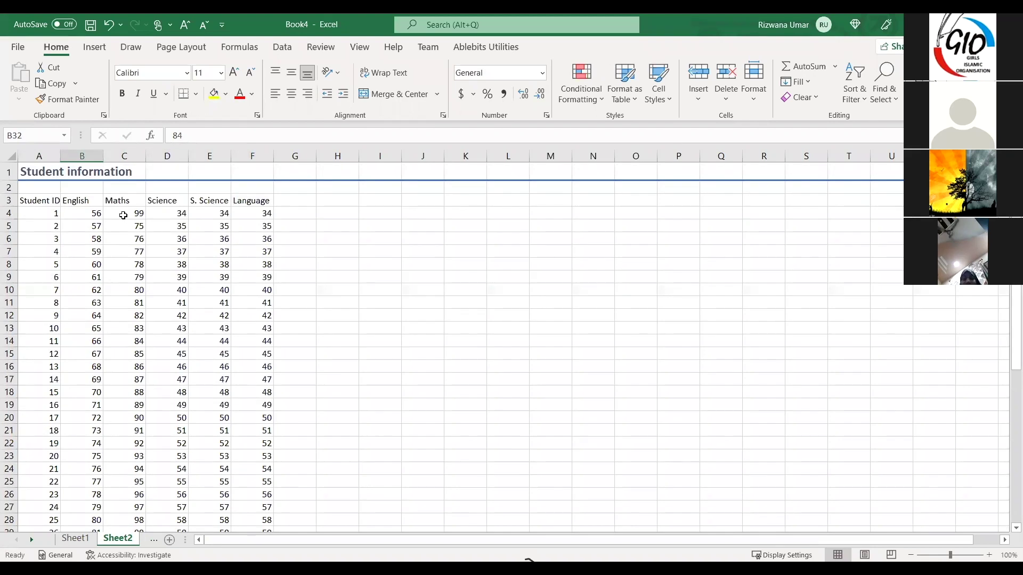
scroll(123, 221, "down", 5)
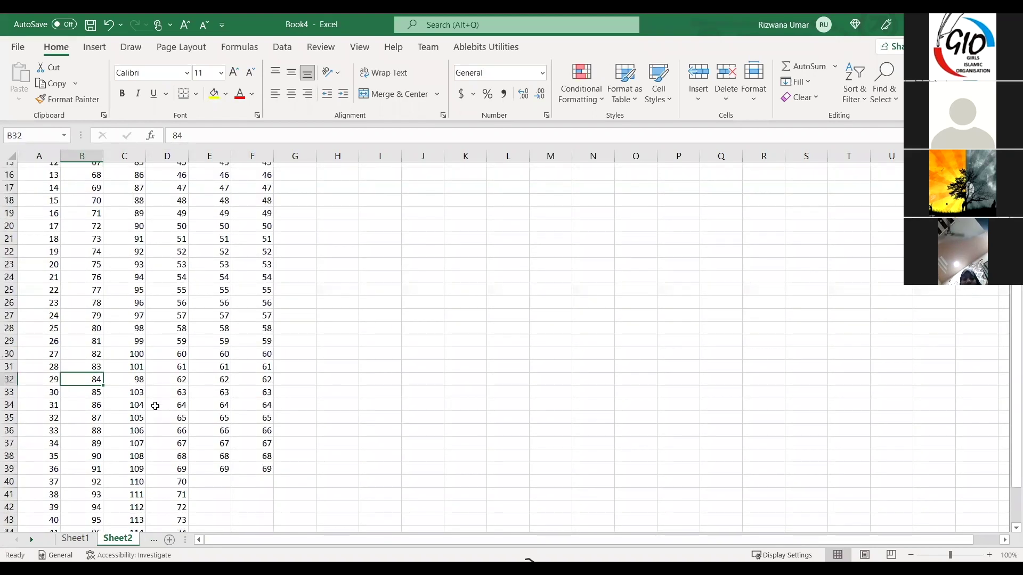
scroll(156, 405, "up", 5)
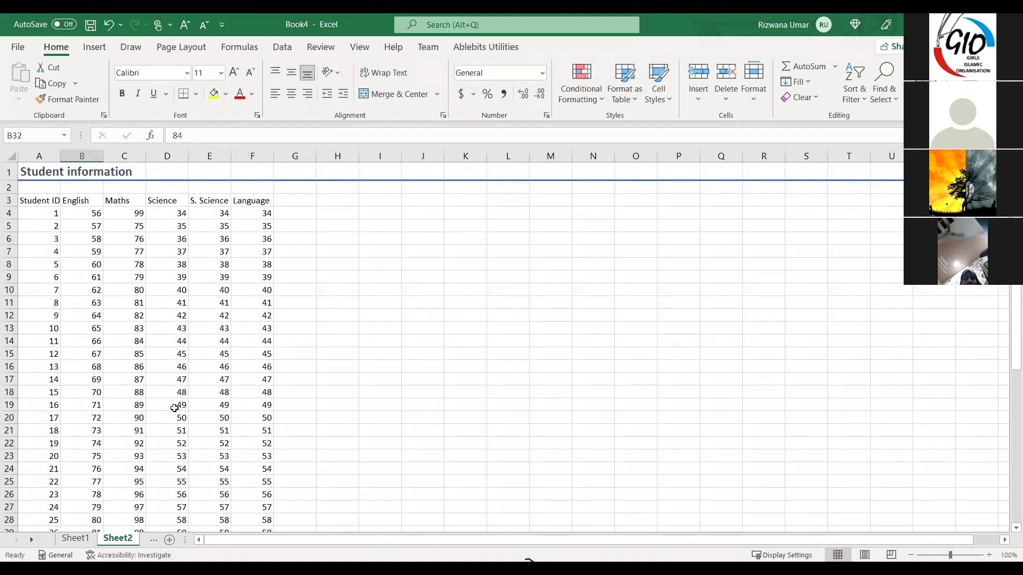
scroll(169, 458, "down", 4)
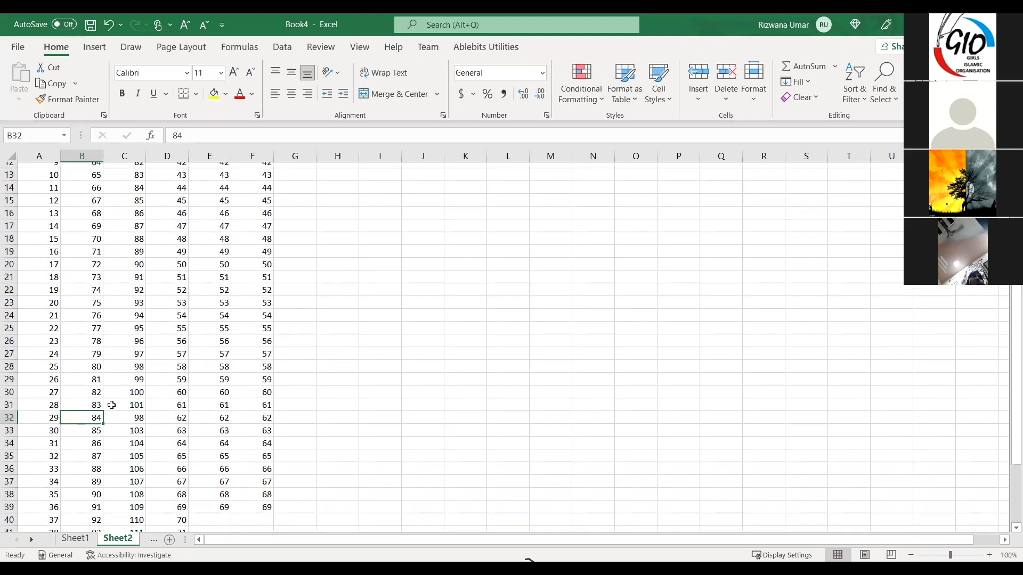
scroll(176, 381, "up", 4)
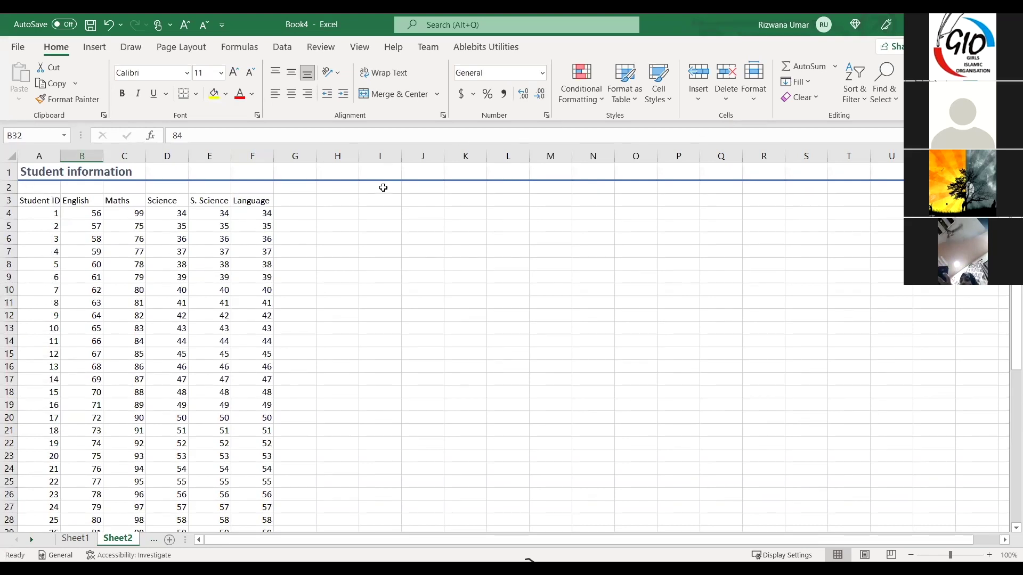
Freeze rows 1 to 3 on Sheet2 and check that the title and subject headings stay in view
left_click(9, 214)
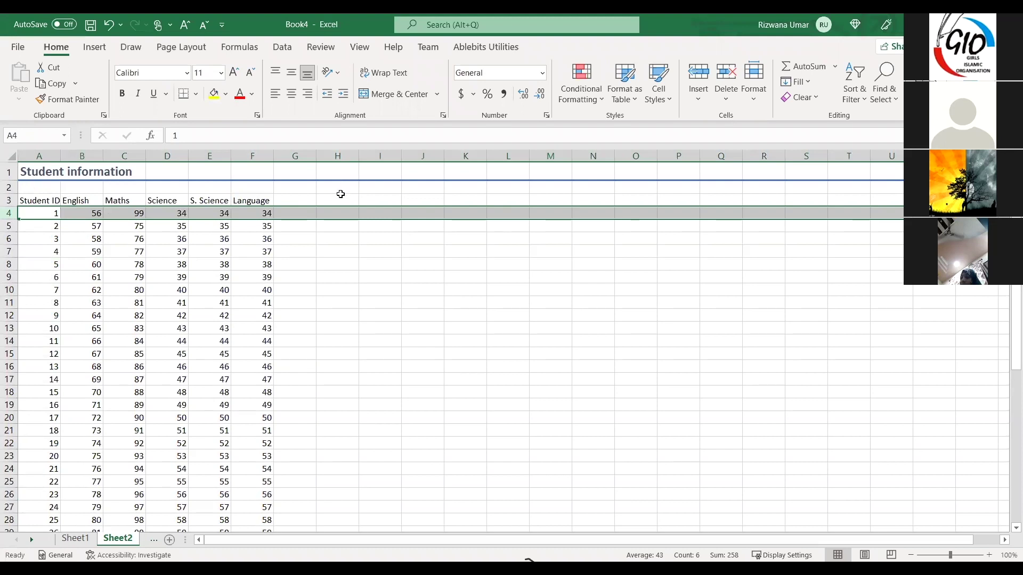
left_click(358, 47)
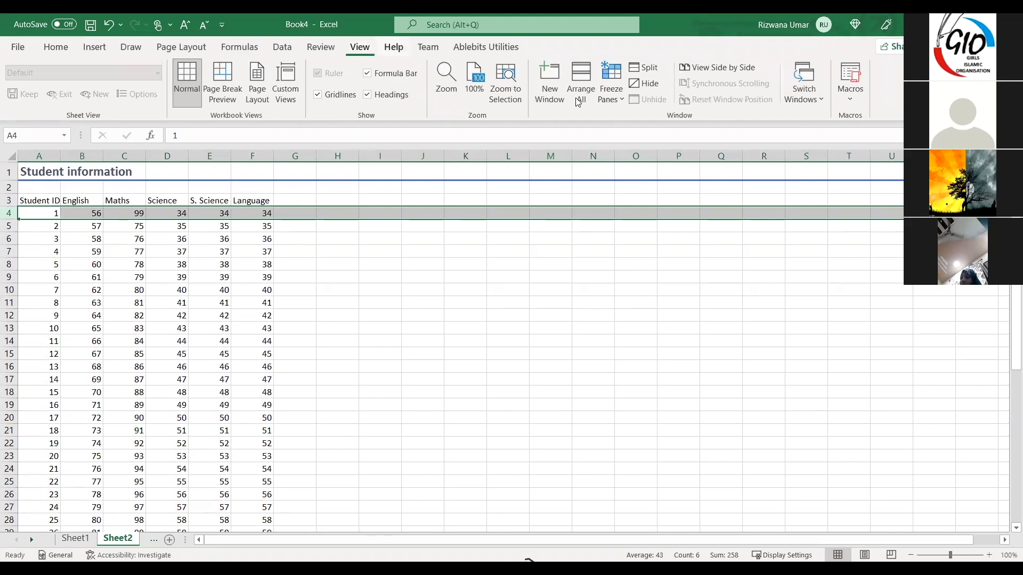
left_click(624, 101)
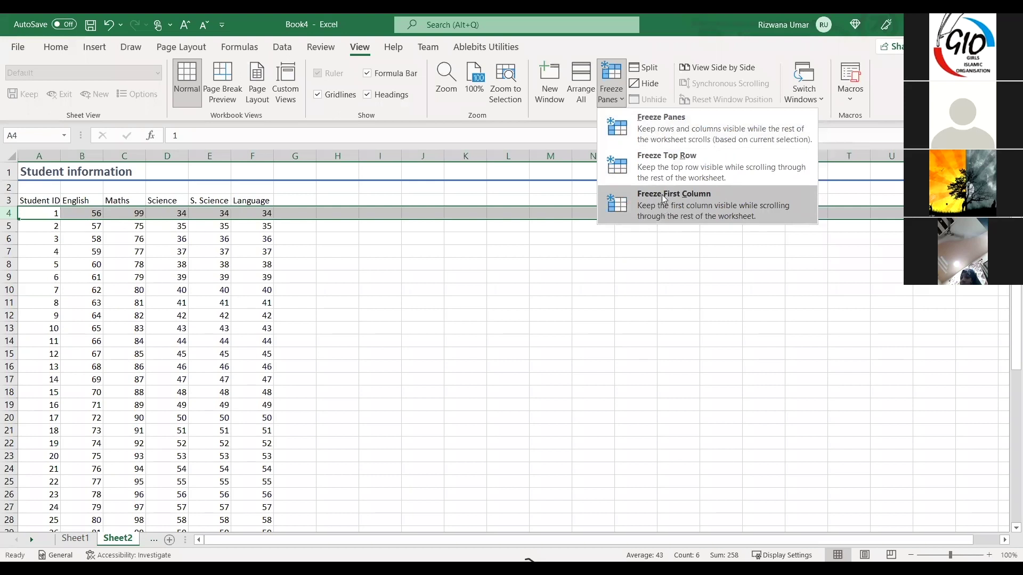
left_click(673, 135)
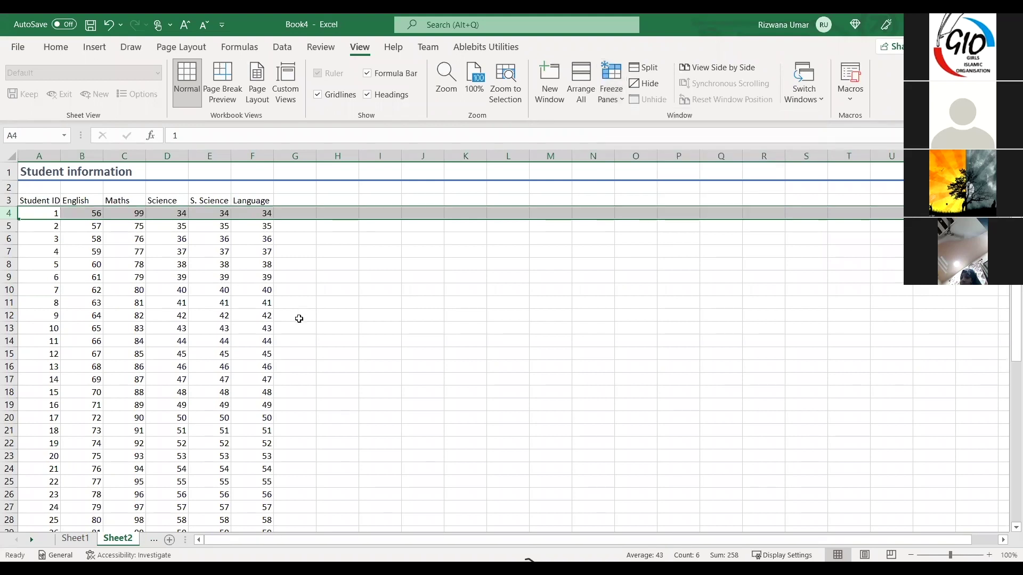
scroll(299, 319, "down", 1)
scroll(299, 318, "down", 4)
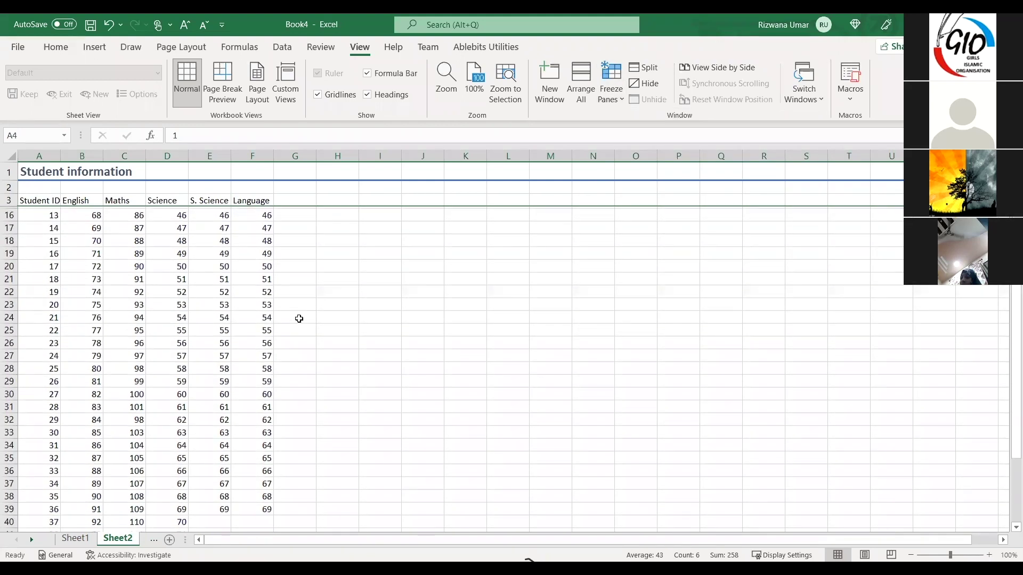
scroll(299, 319, "down", 5)
scroll(300, 315, "up", 5)
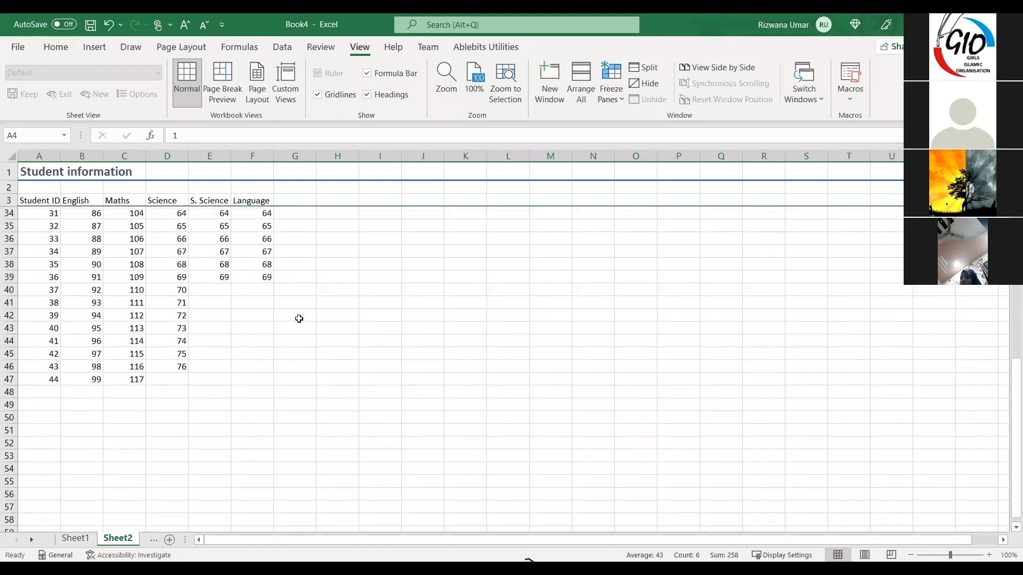
scroll(301, 313, "up", 5)
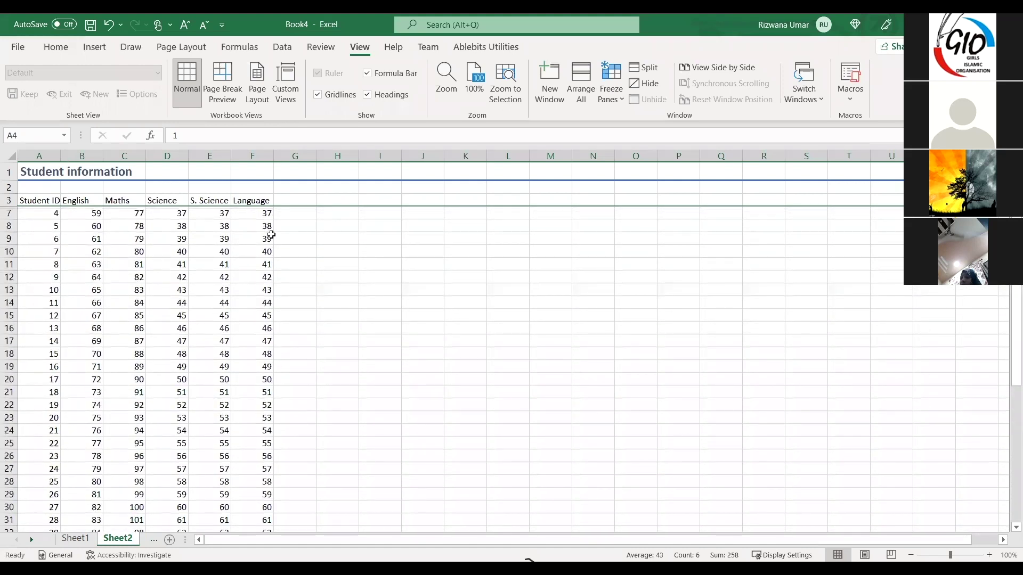
scroll(262, 272, "up", 1)
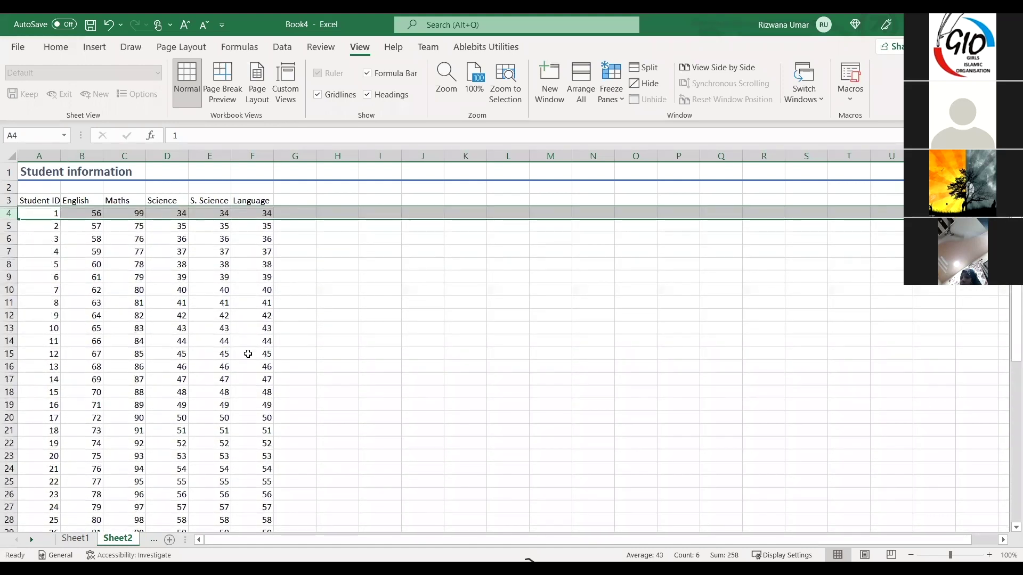
Match each of student 22's marks in row 25 with its subject heading in row 3
scroll(247, 354, "down", 1)
scroll(247, 354, "down", 6)
scroll(248, 354, "up", 2)
scroll(75, 256, "down", 1)
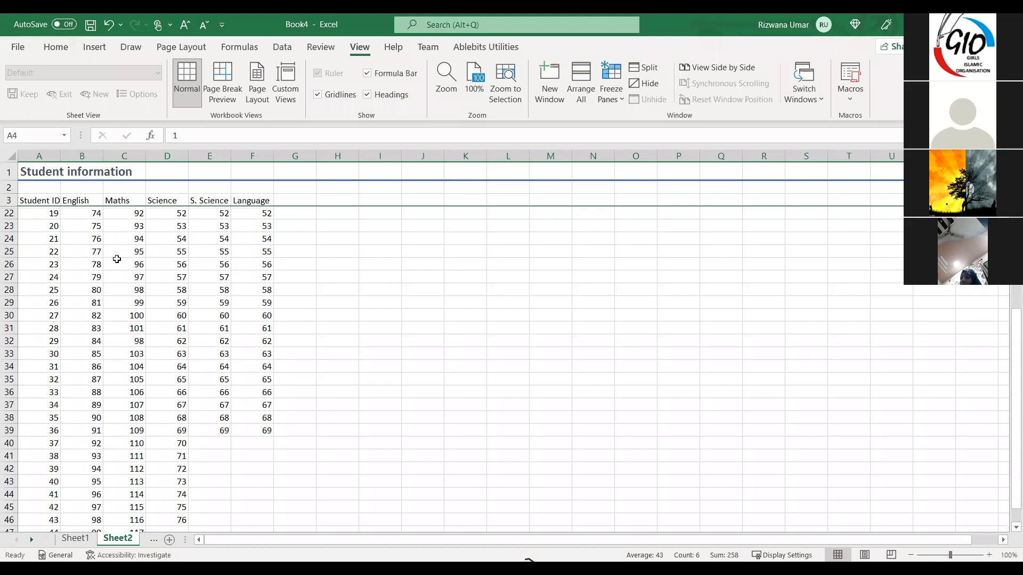
left_click(51, 254)
left_click(91, 254)
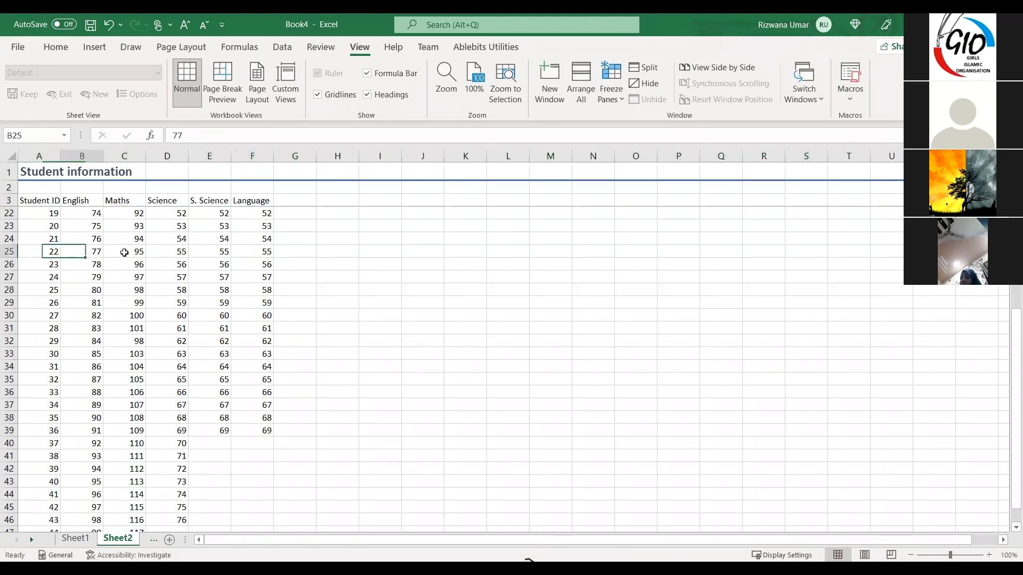
left_click(143, 252)
left_click(166, 252)
left_click(214, 252)
left_click(259, 251)
scroll(61, 254, "down", 1)
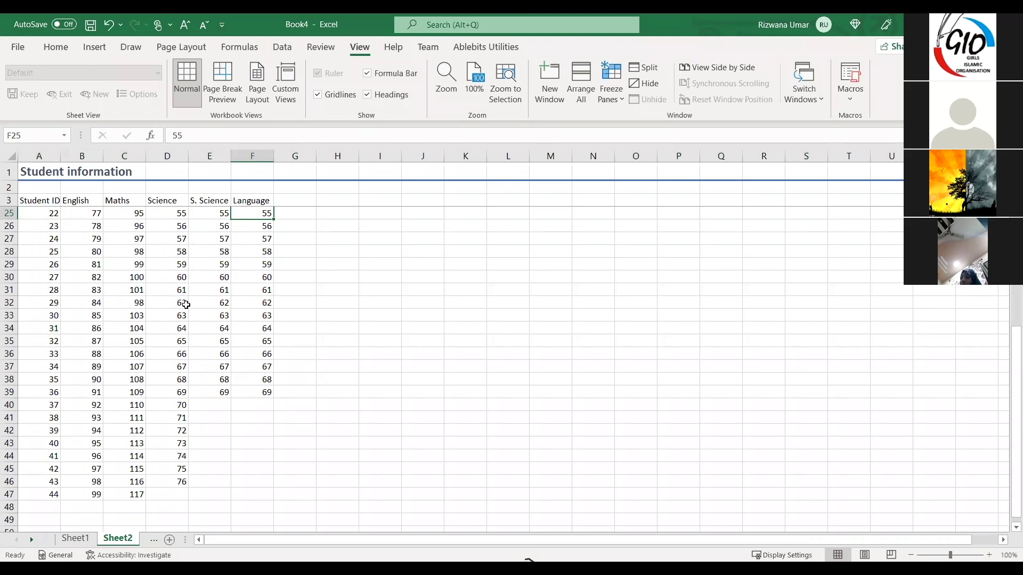
Unfreeze the panes and freeze them again at cell B4 to hold rows 1 to 3 and the Student ID column
scroll(218, 338, "up", 7)
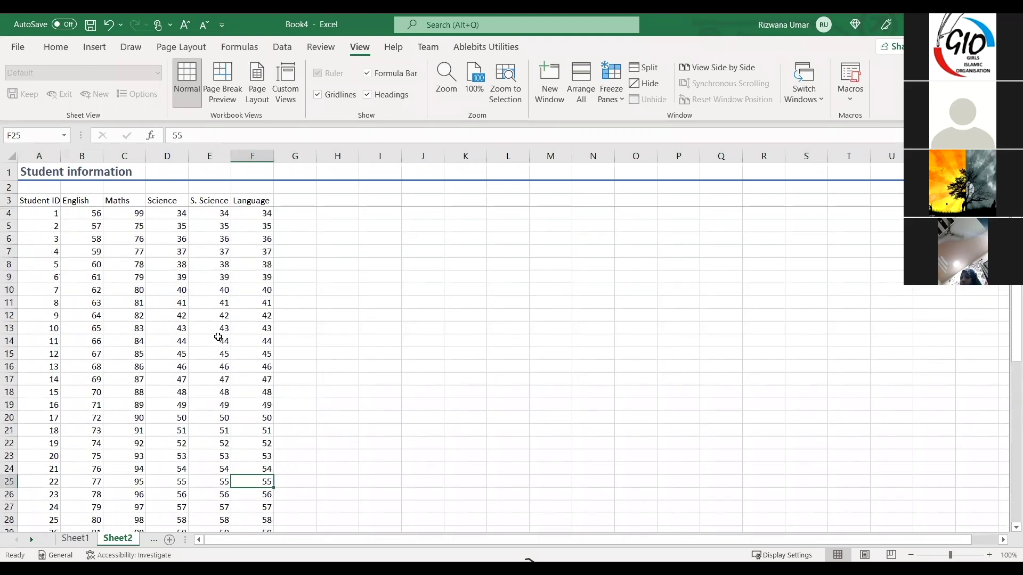
scroll(218, 337, "down", 1)
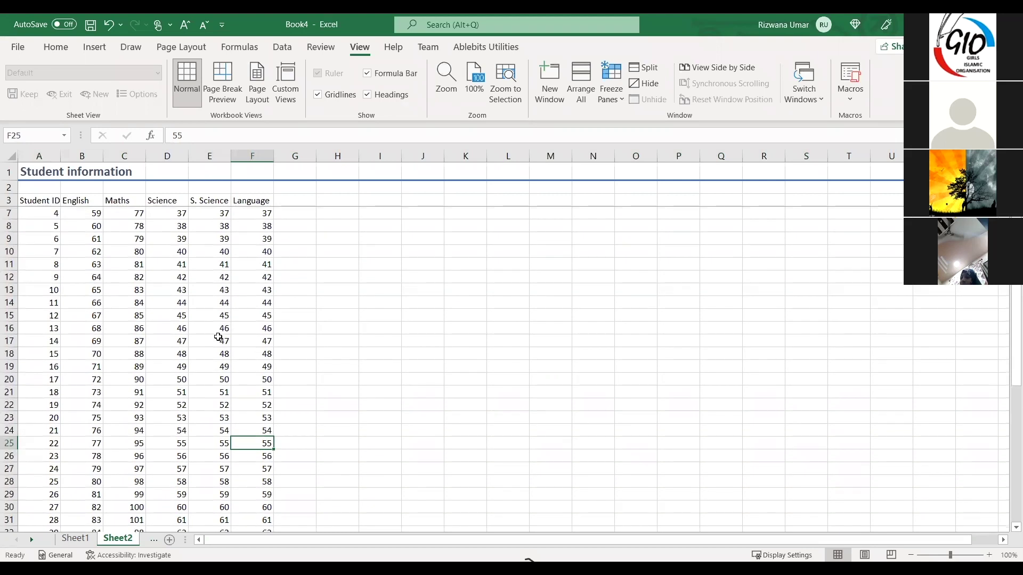
scroll(101, 213, "up", 1)
left_click(82, 157)
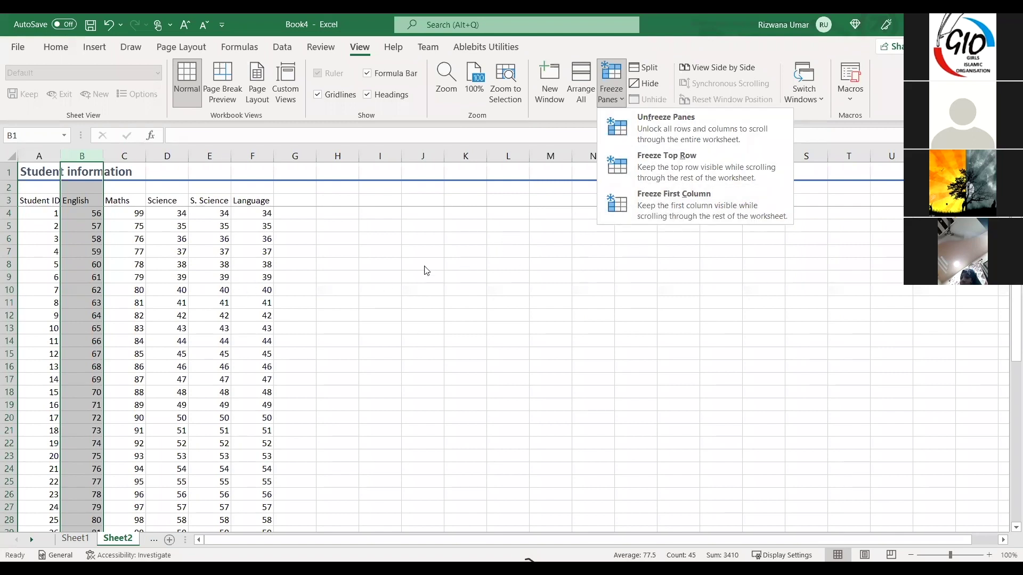
key("Escape")
key("ctrl+a")
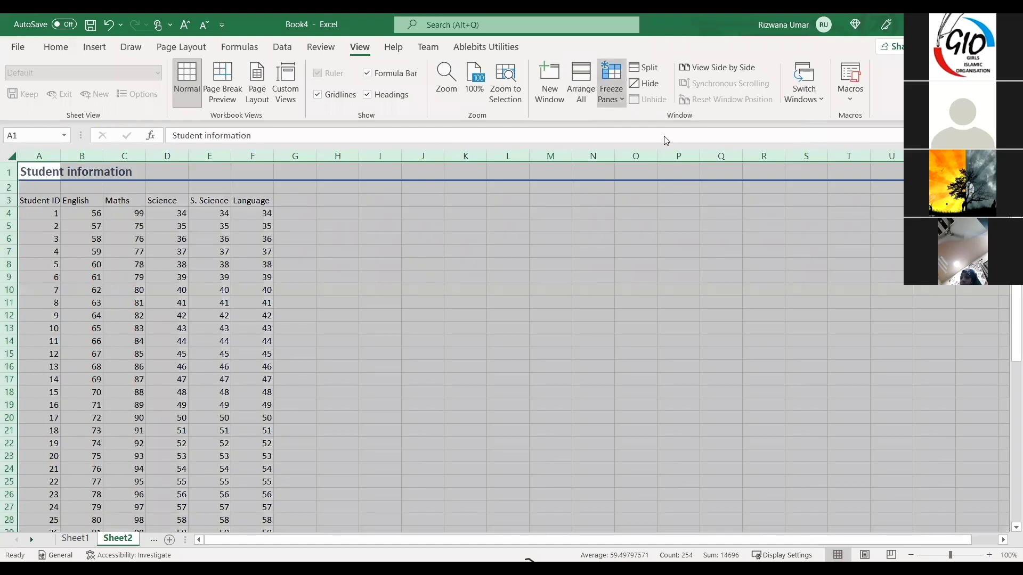
left_click(73, 215)
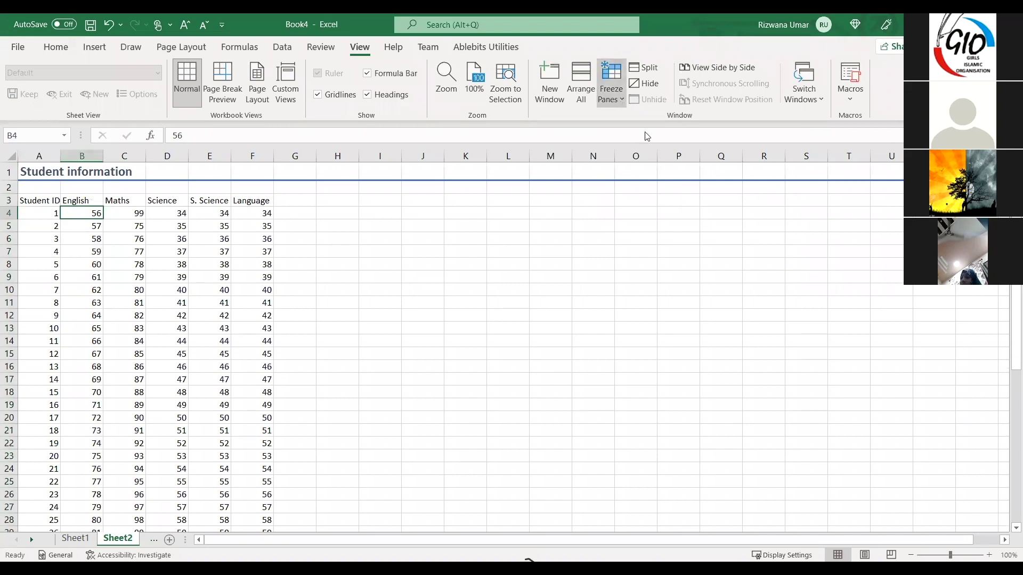
scroll(351, 408, "down", 3)
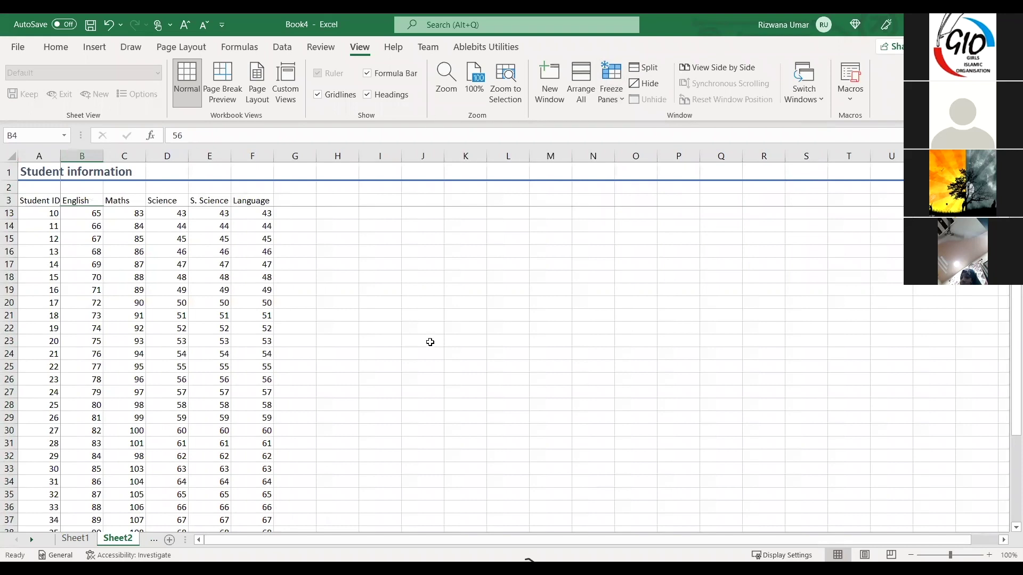
scroll(133, 325, "down", 3)
scroll(133, 325, "up", 6)
Compare the server sales table on Sheet1 with the student marks table on Sheet2
left_click(82, 541)
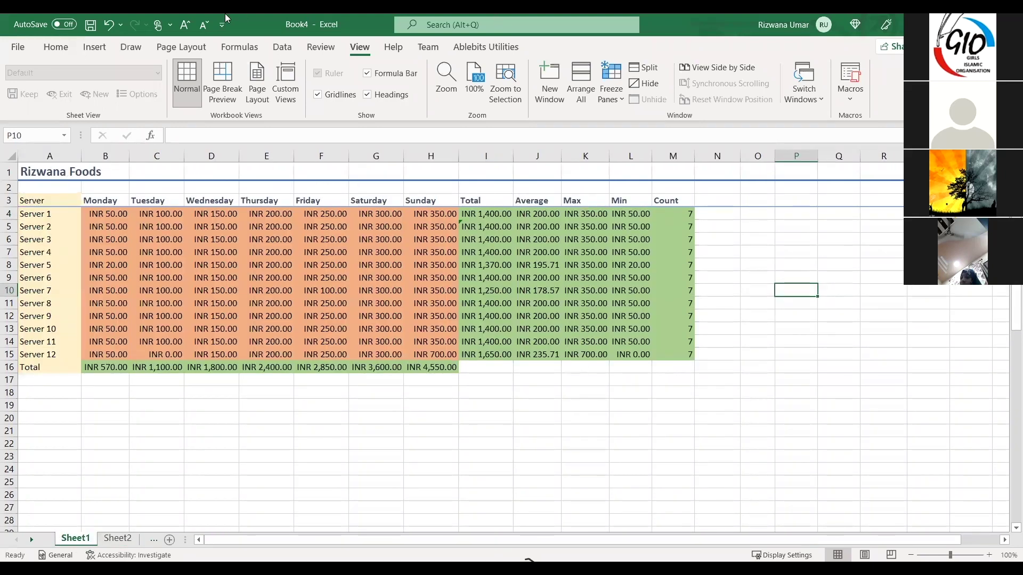
left_click(117, 538)
left_click(75, 538)
left_click(387, 451)
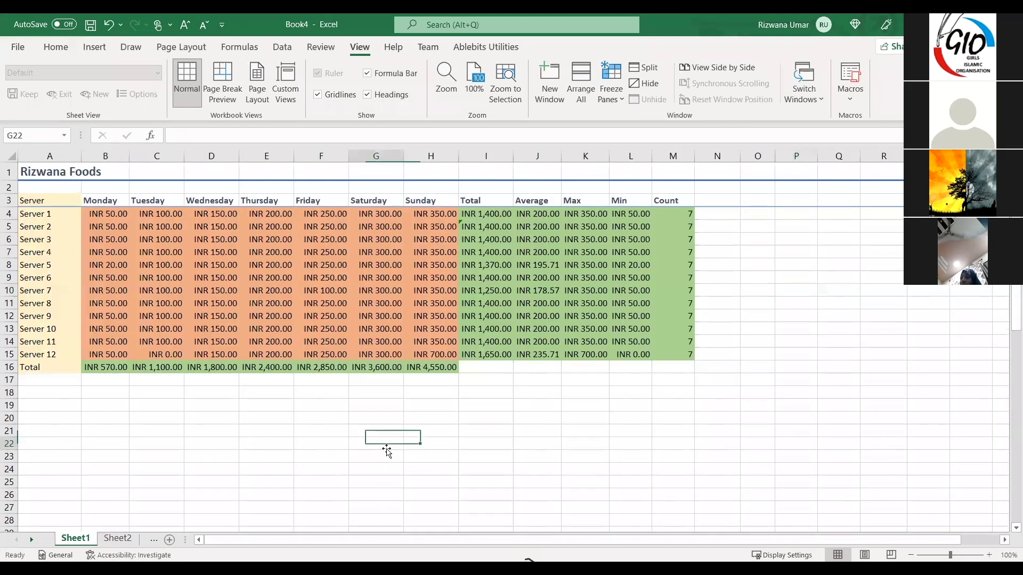
left_click(123, 540)
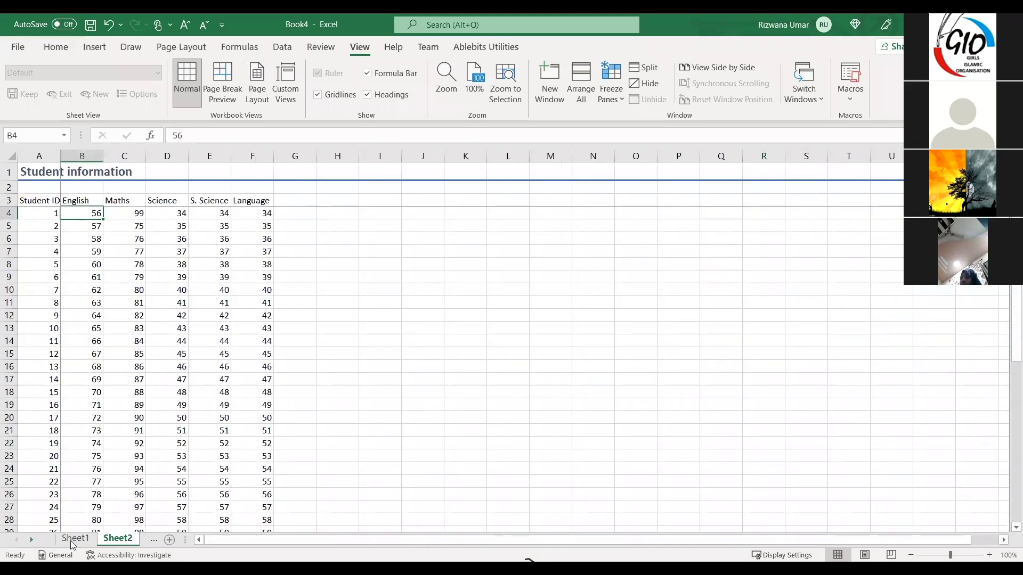
Review the server names in A4:A15 and the Total to Count headings in I3:M3 on Sheet1
key("ctrl+Page_Up")
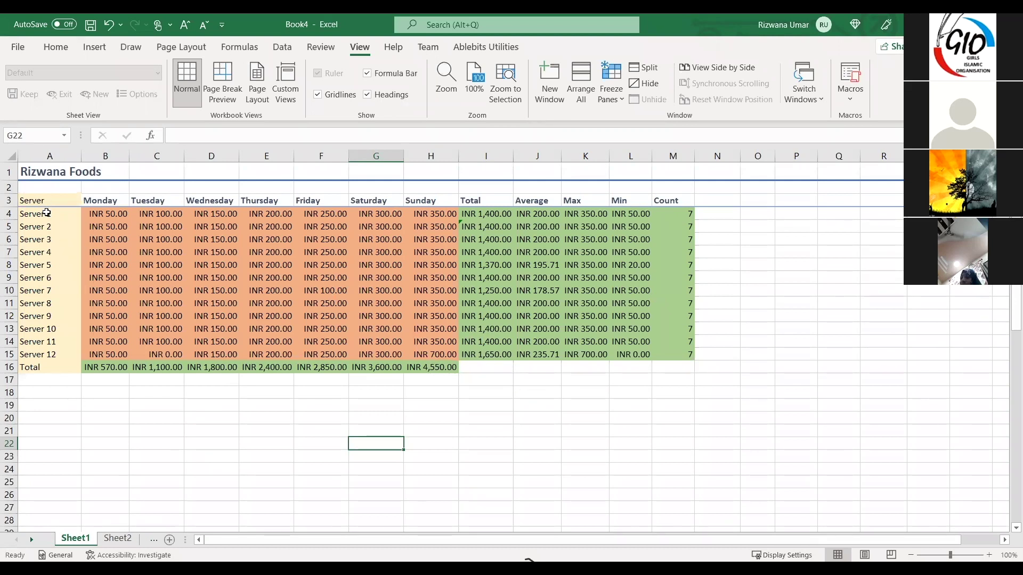
left_click_drag(47, 213, 47, 350)
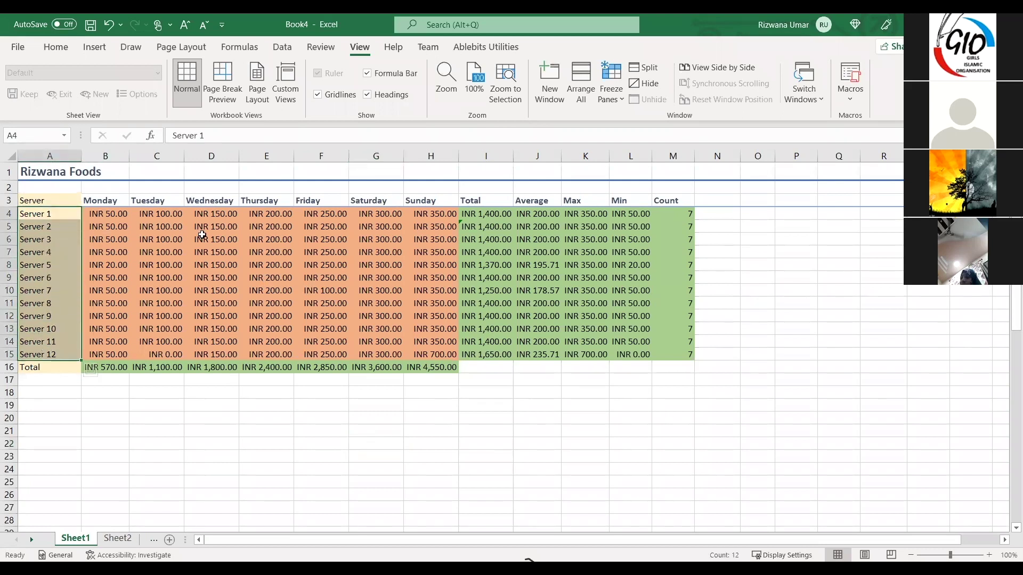
left_click(224, 251)
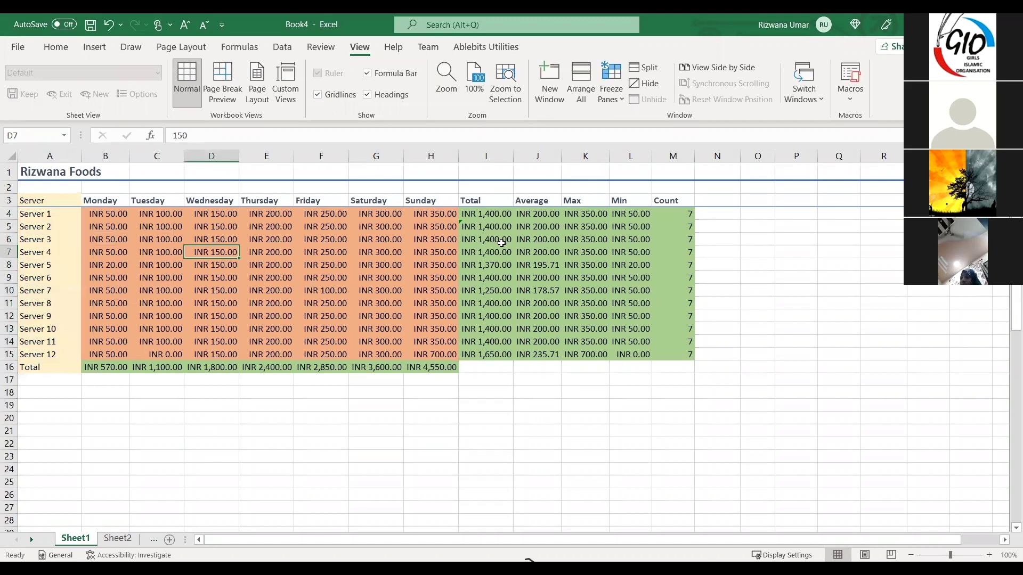
left_click_drag(488, 202, 676, 201)
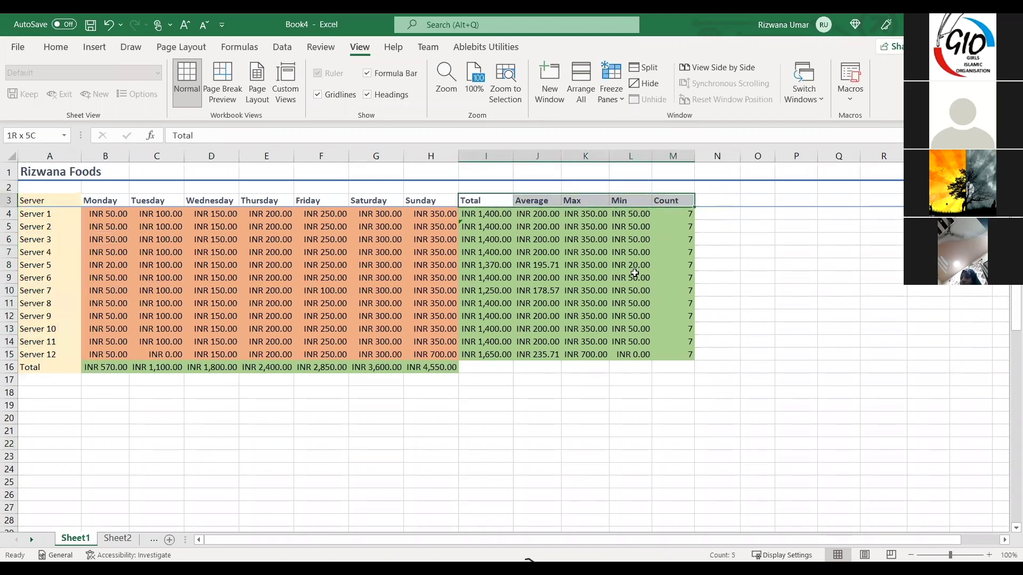
left_click(121, 540)
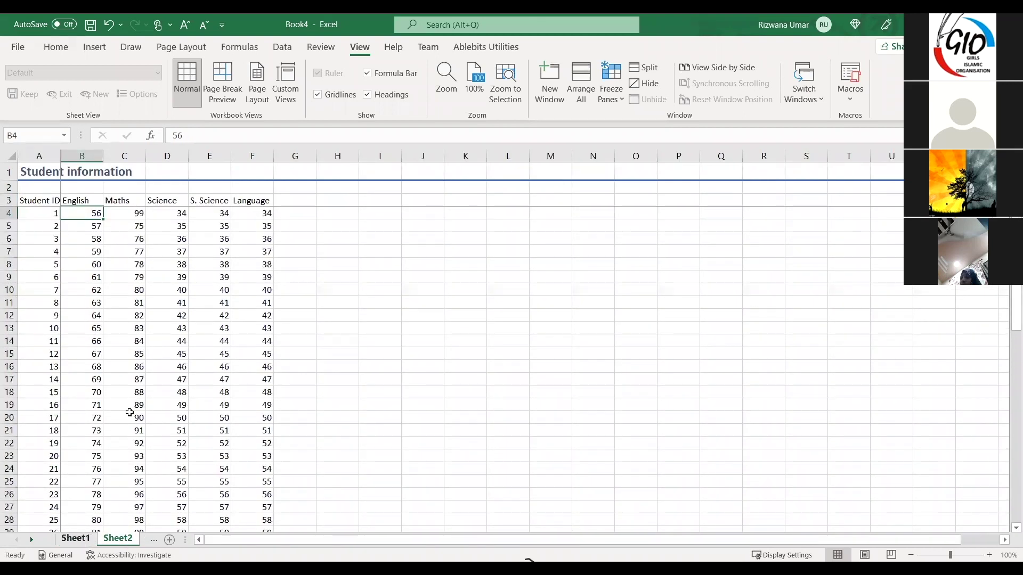
left_click(75, 539)
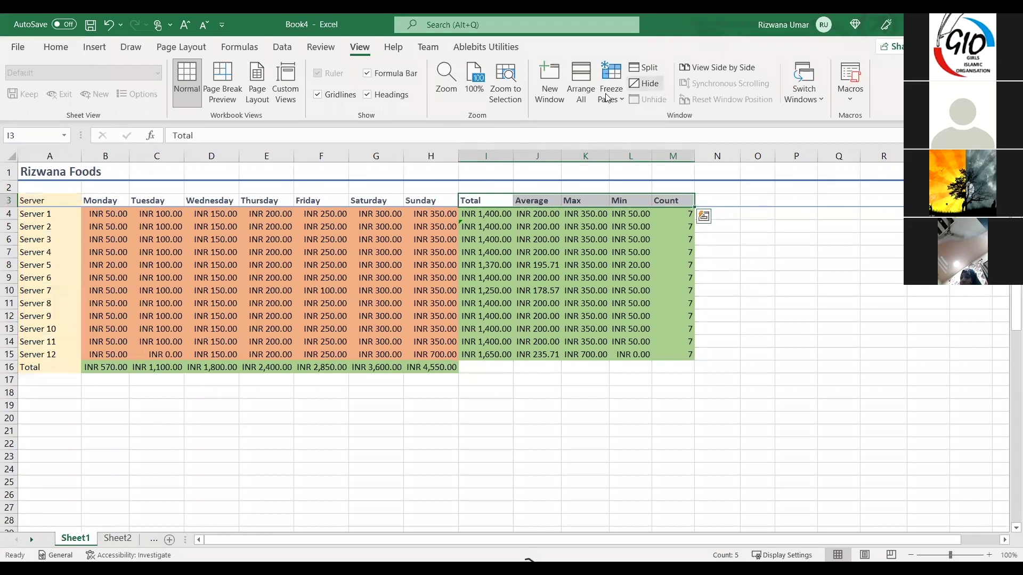
Look through the table formats and cell styles available for the headings in I3:M3
left_click(56, 47)
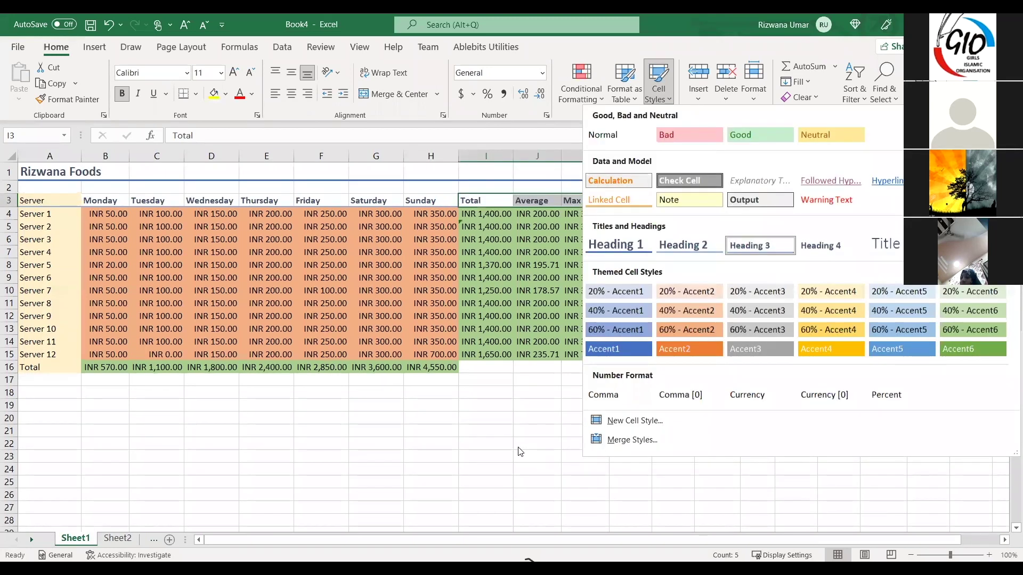
left_click(622, 95)
left_click(667, 102)
left_click(203, 269)
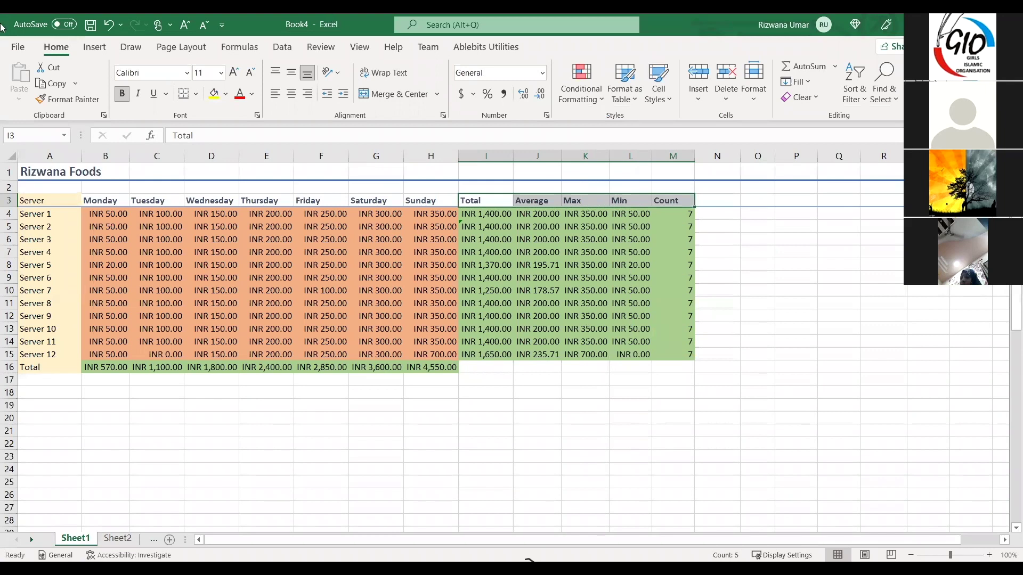
View the workbook's file commands and return to the server table on Sheet1
left_click(15, 49)
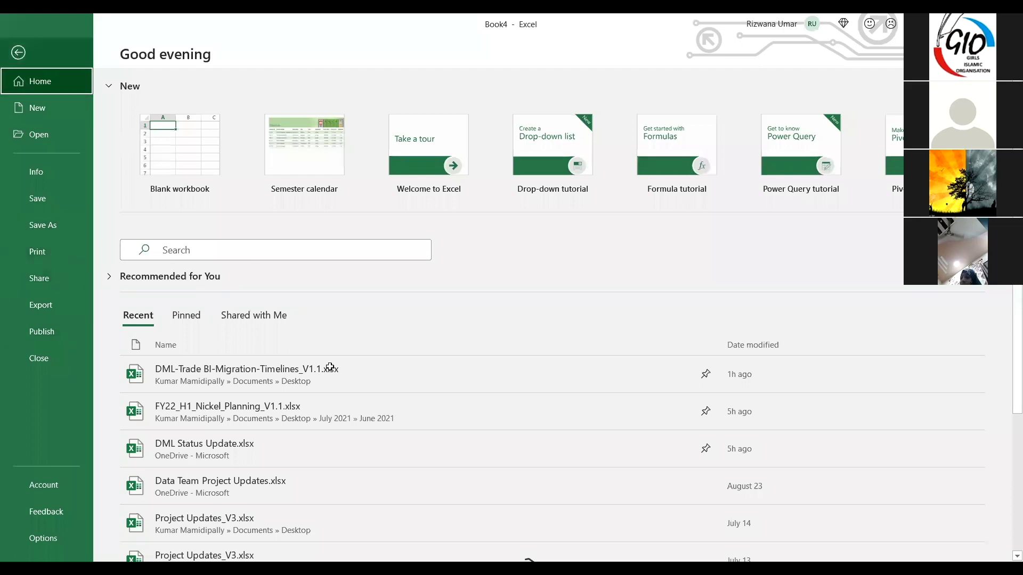
left_click(18, 53)
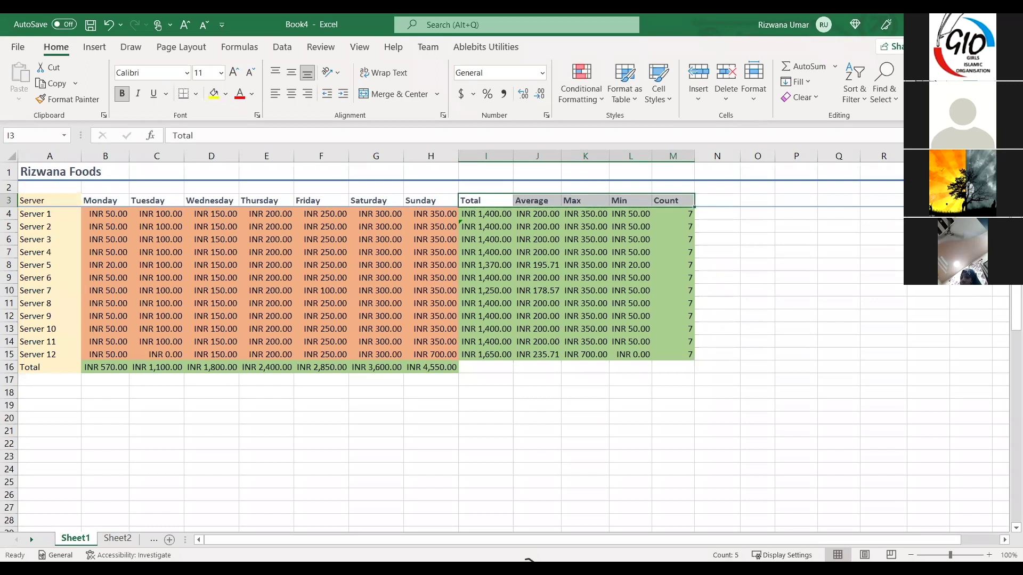
key("alt+Tab")
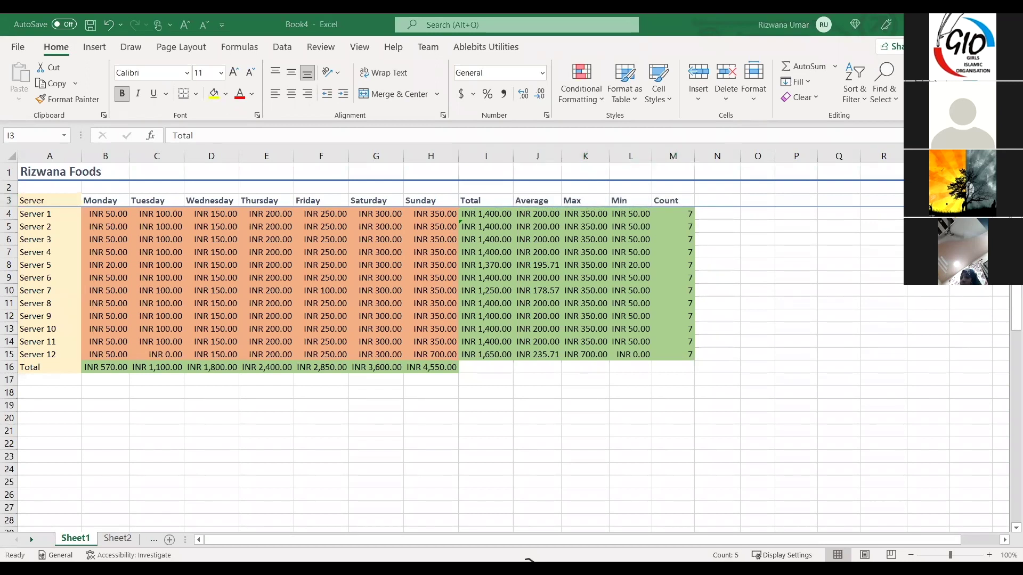